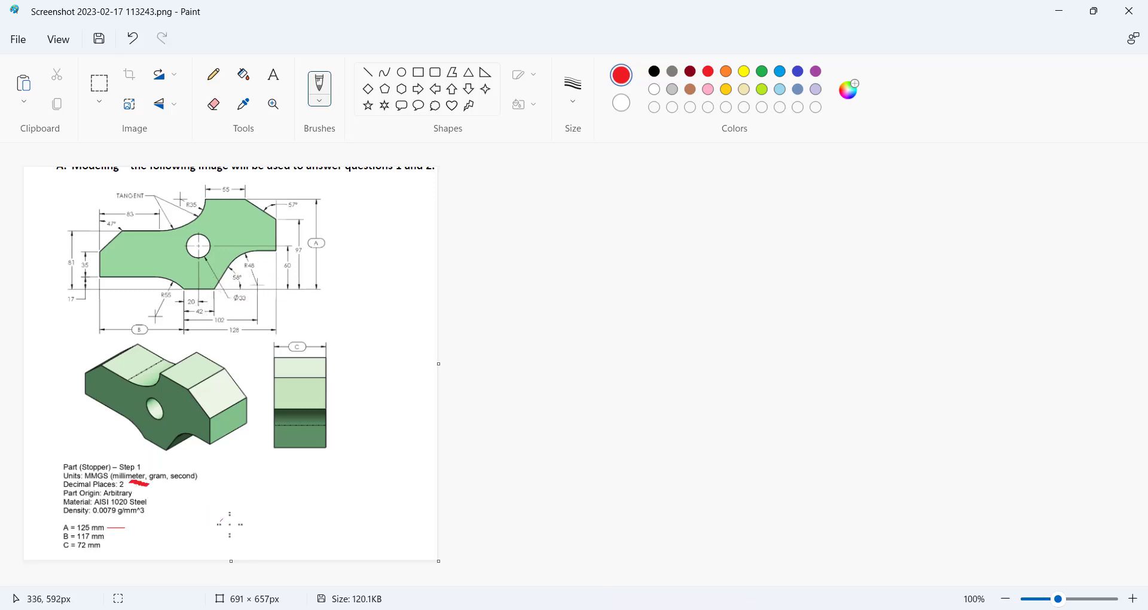
Switch from the Paint reference drawing to the blank Part2 in SOLIDWORKS.
{"action": "left_click", "coordinate": [747, 609]}
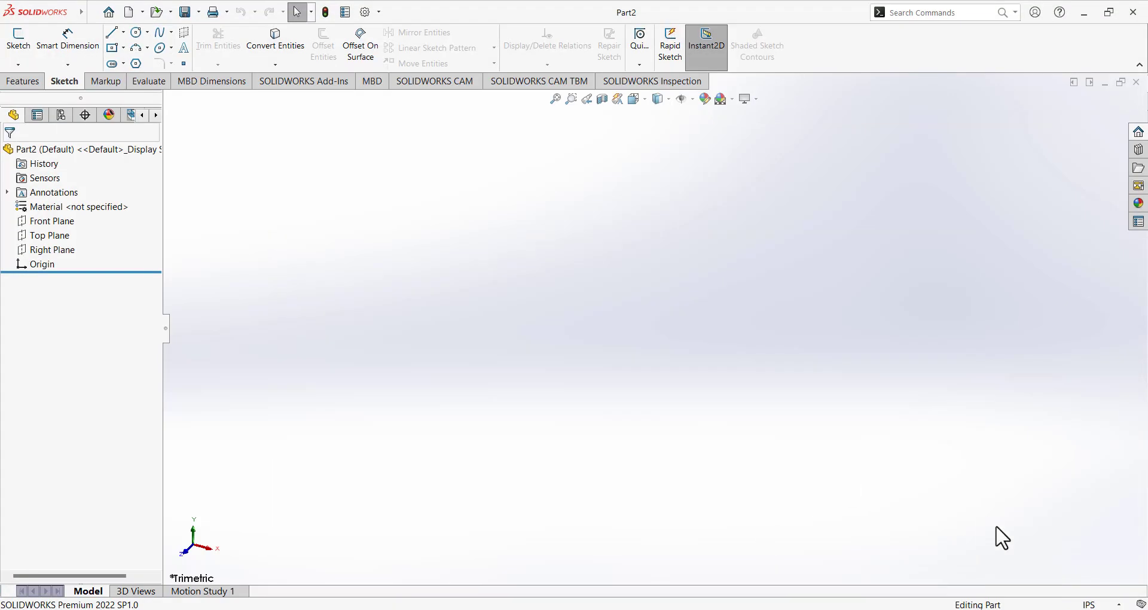
Set the part's unit system to MMGS (millimetre, gram, second), then glance at the reference drawing.
{"action": "left_click", "coordinate": [1081, 604]}
{"action": "left_click", "coordinate": [1020, 547]}
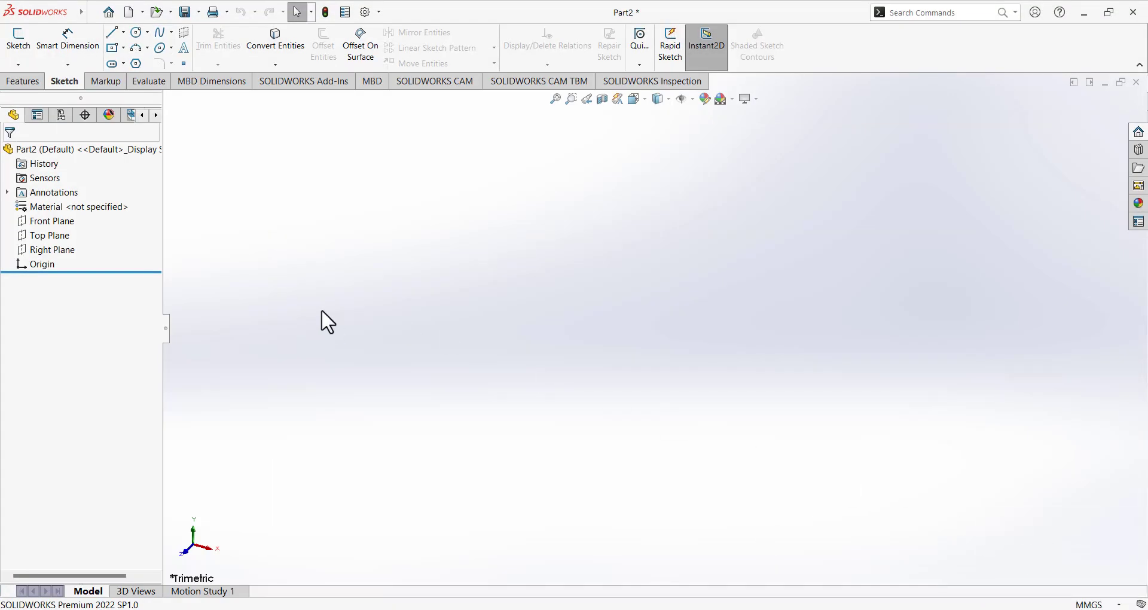
{"action": "left_click", "coordinate": [714, 609]}
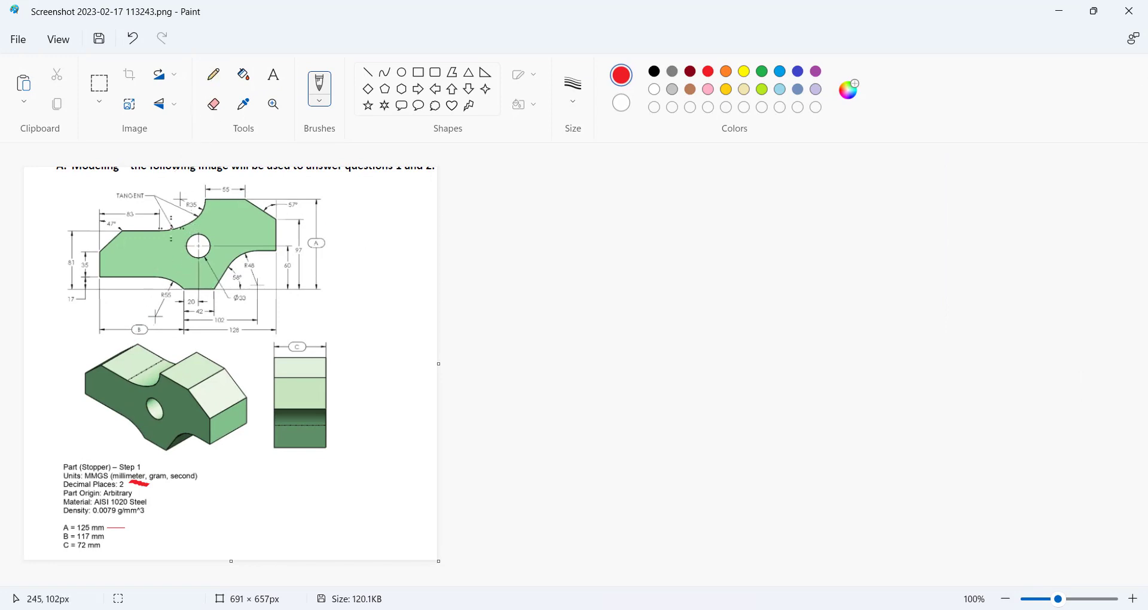
Start a new sketch on the Front Plane.
{"action": "left_click", "coordinate": [712, 609]}
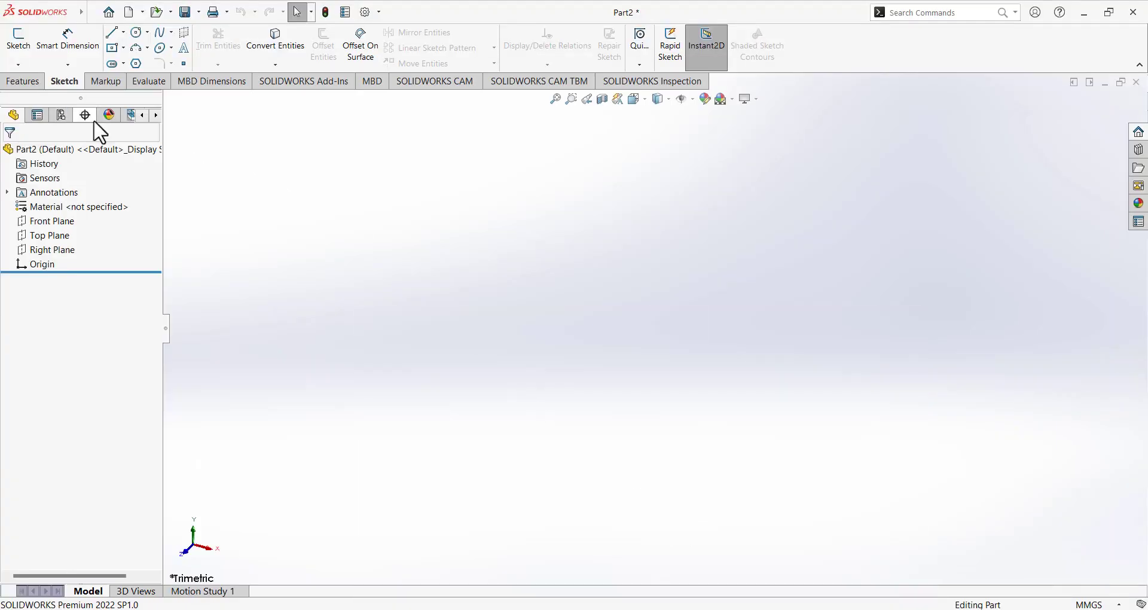
{"action": "left_click", "coordinate": [24, 52]}
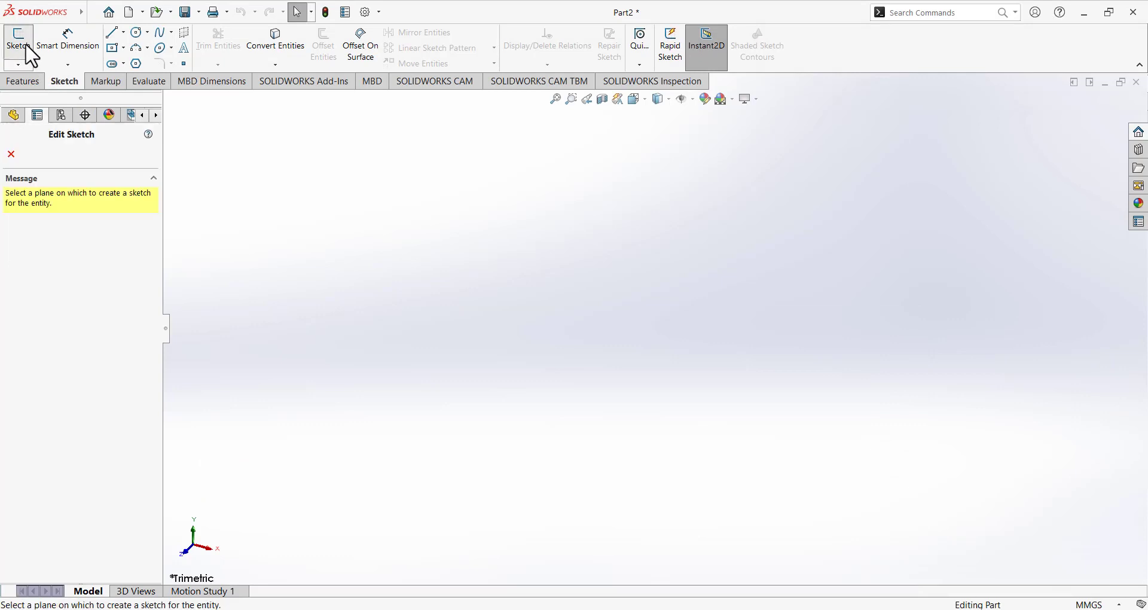
{"action": "left_click", "coordinate": [515, 188]}
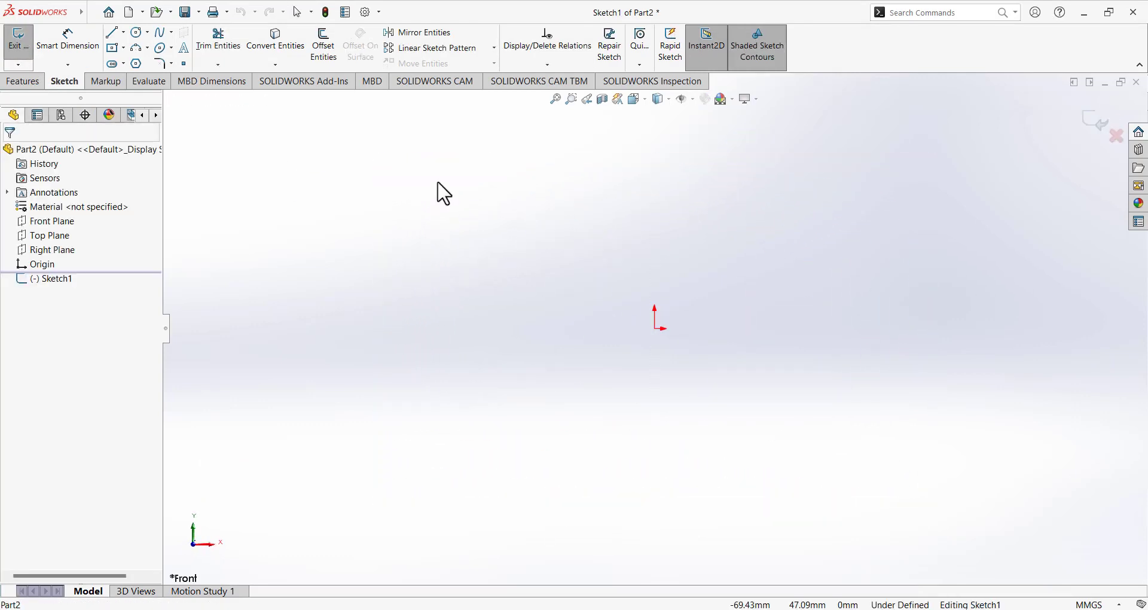
Trace the lower notch's bottom edge and left side in red on the reference, then return to Sketch1.
{"action": "left_click", "coordinate": [712, 609]}
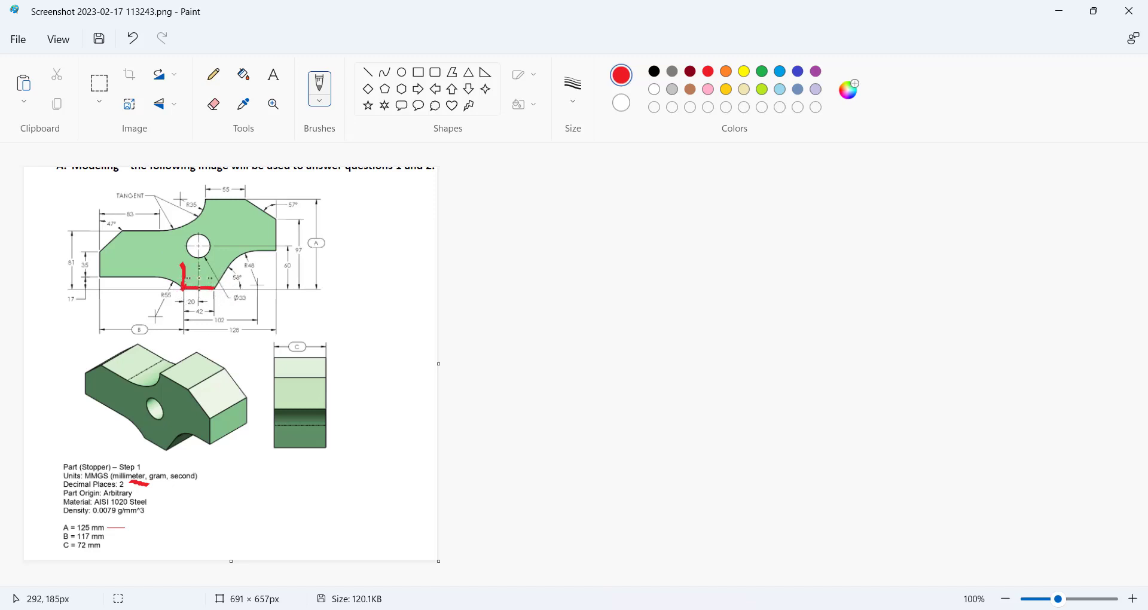
{"action": "left_click", "coordinate": [713, 609]}
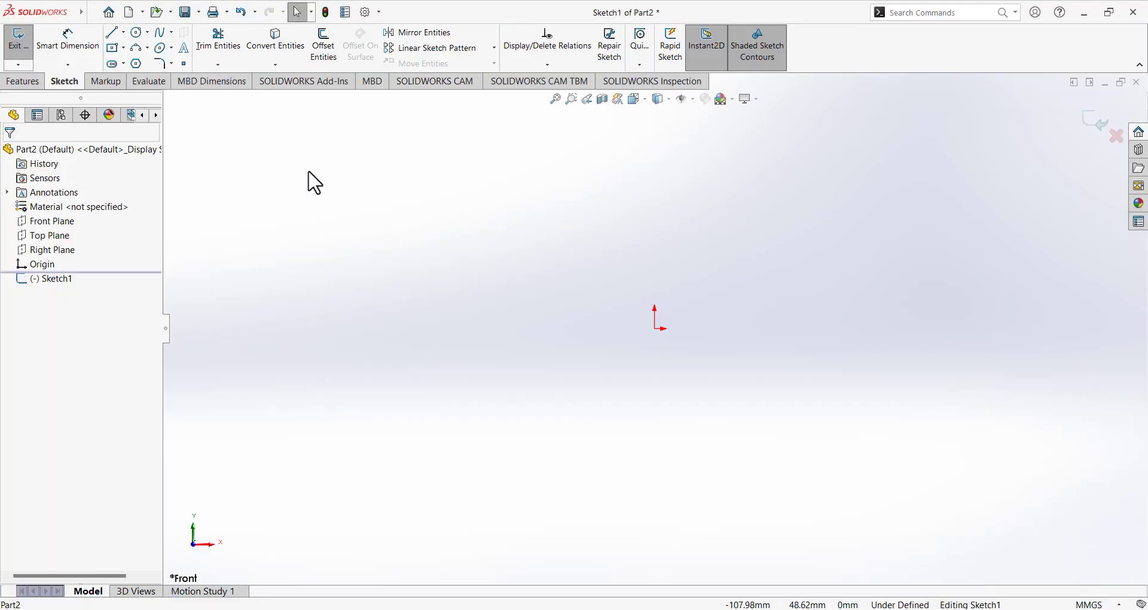
Activate the Line tool in Sketch1.
{"action": "left_click", "coordinate": [113, 33]}
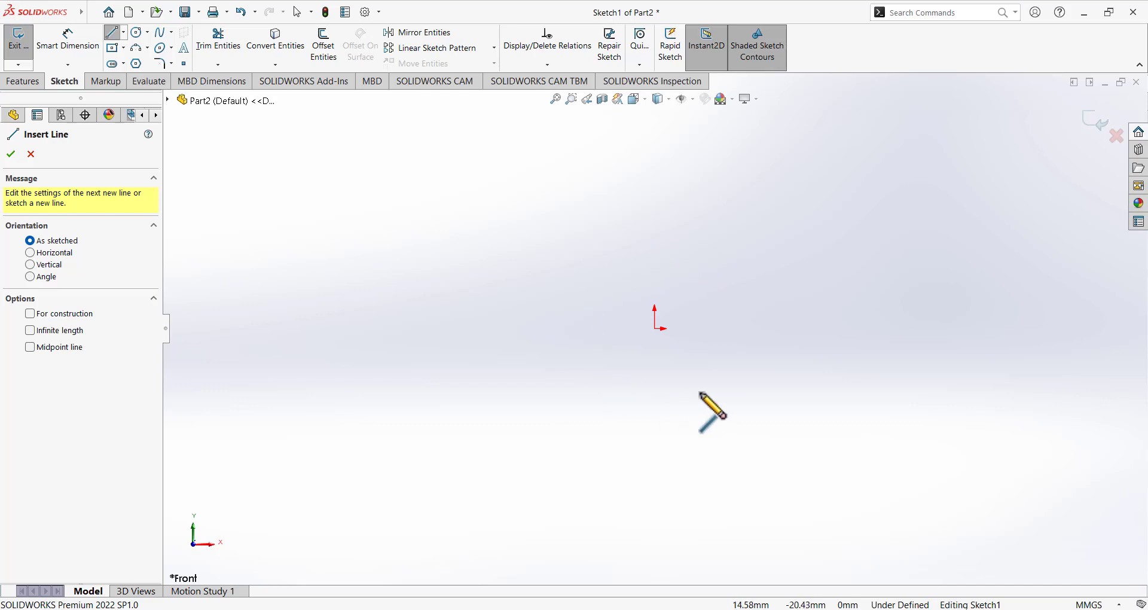
Draw a horizontal line rightward from the origin and compare it with the reference drawing.
{"action": "left_click", "coordinate": [656, 329]}
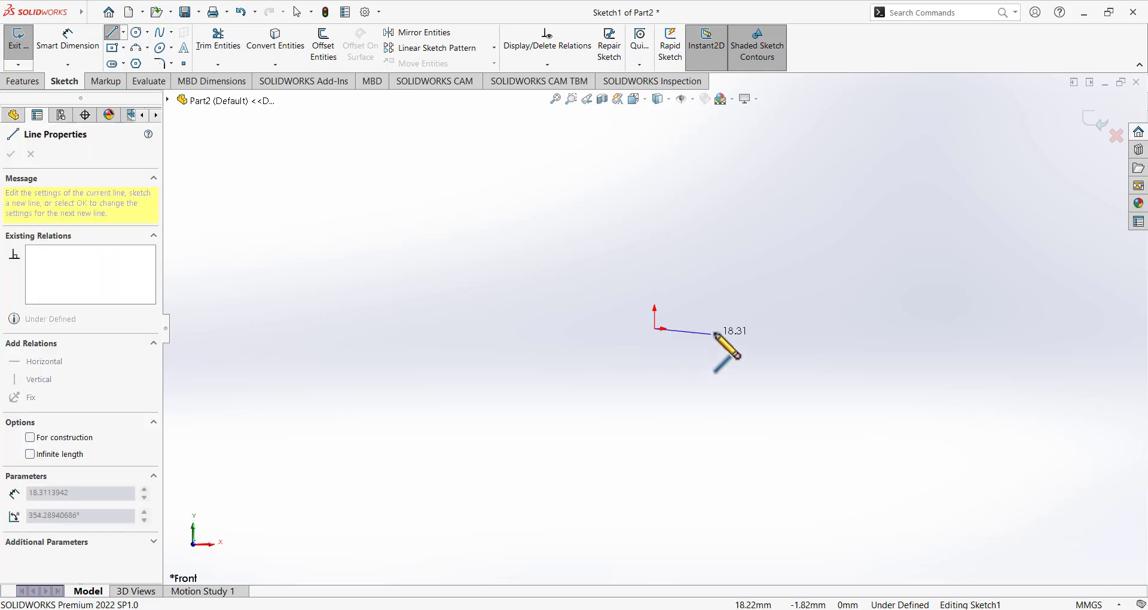
{"action": "left_click", "coordinate": [806, 328]}
{"action": "right_click", "coordinate": [750, 242]}
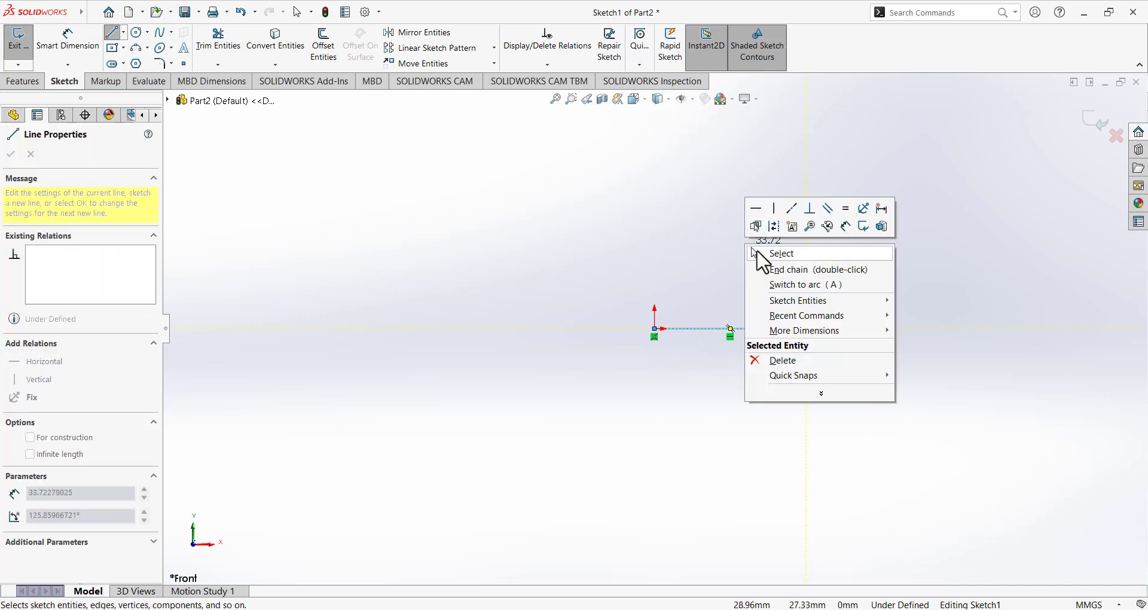
{"action": "left_click", "coordinate": [775, 249]}
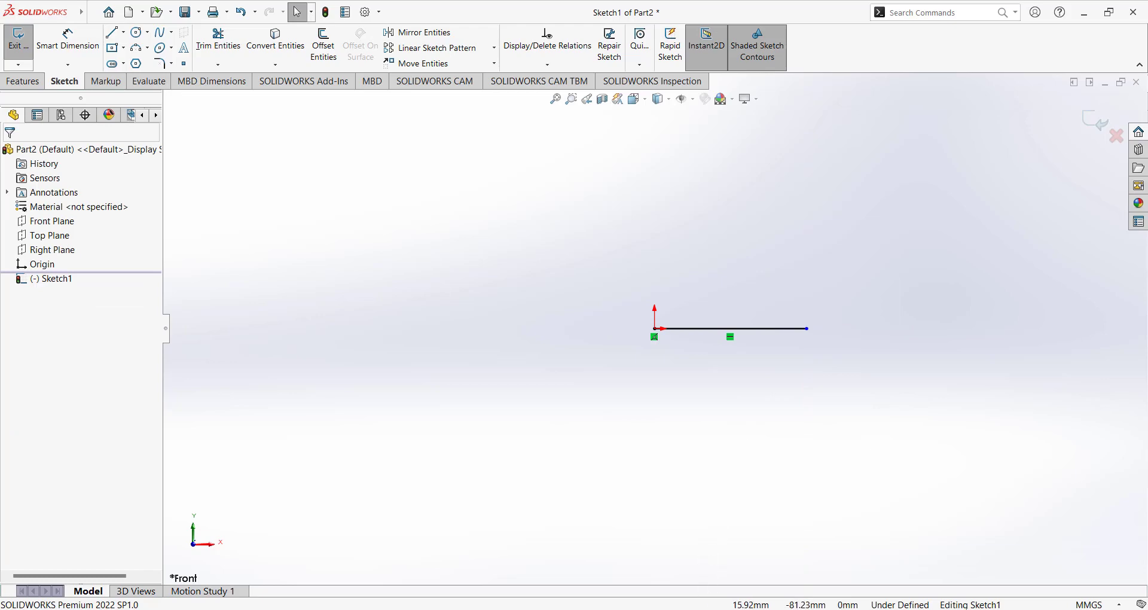
{"action": "left_click", "coordinate": [701, 609]}
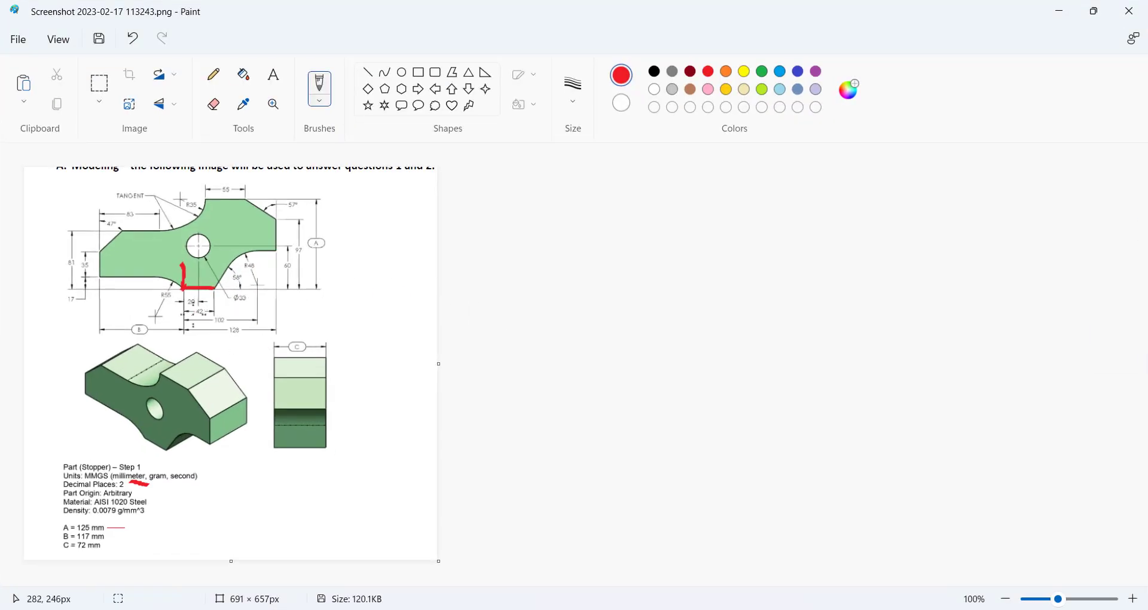
{"action": "left_click", "coordinate": [700, 609]}
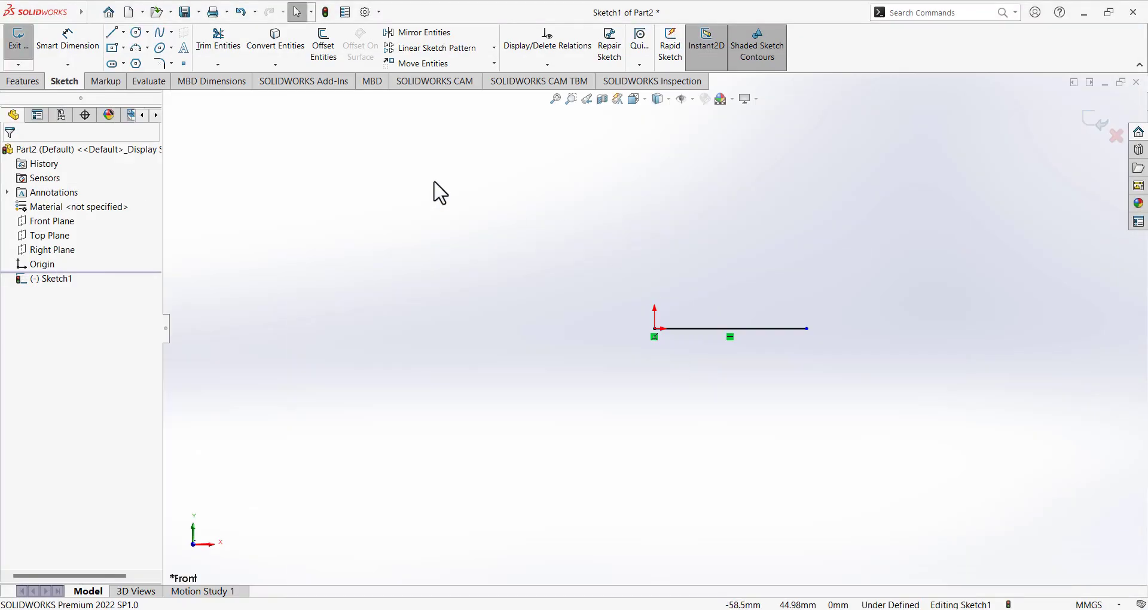
Dimension the horizontal line to 42 mm.
{"action": "left_click", "coordinate": [55, 57]}
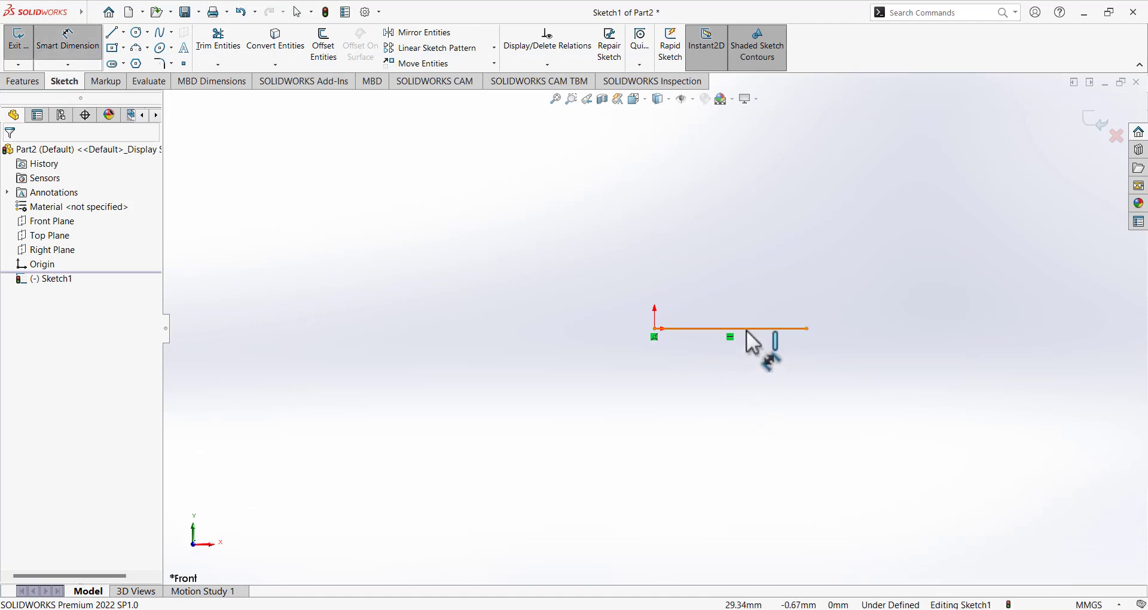
{"action": "left_click", "coordinate": [720, 329]}
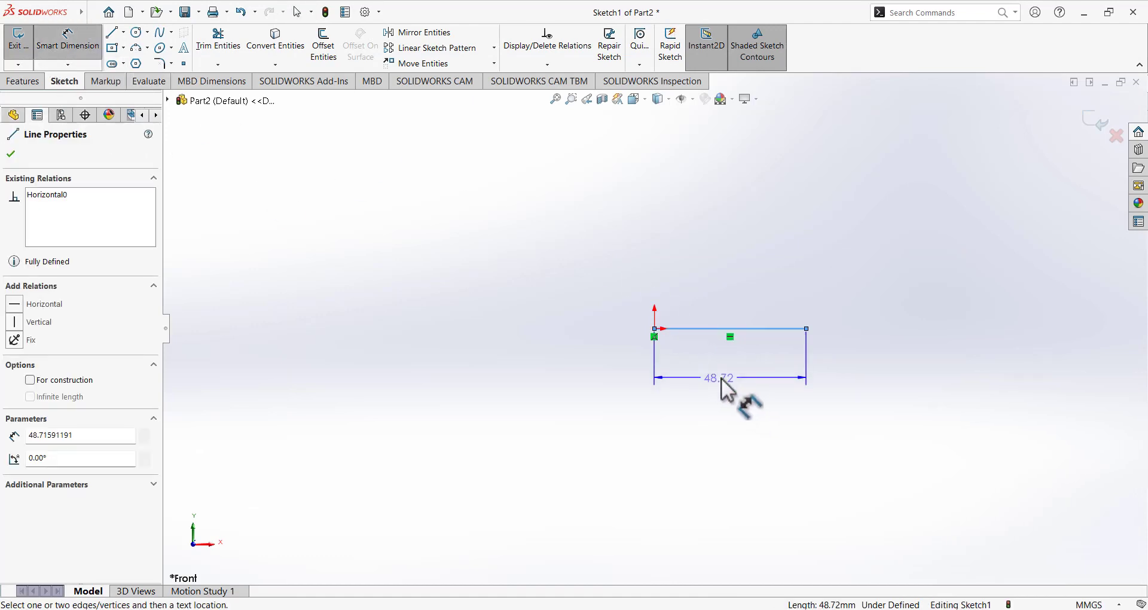
{"action": "left_click", "coordinate": [725, 383]}
{"action": "type", "text": "42"}
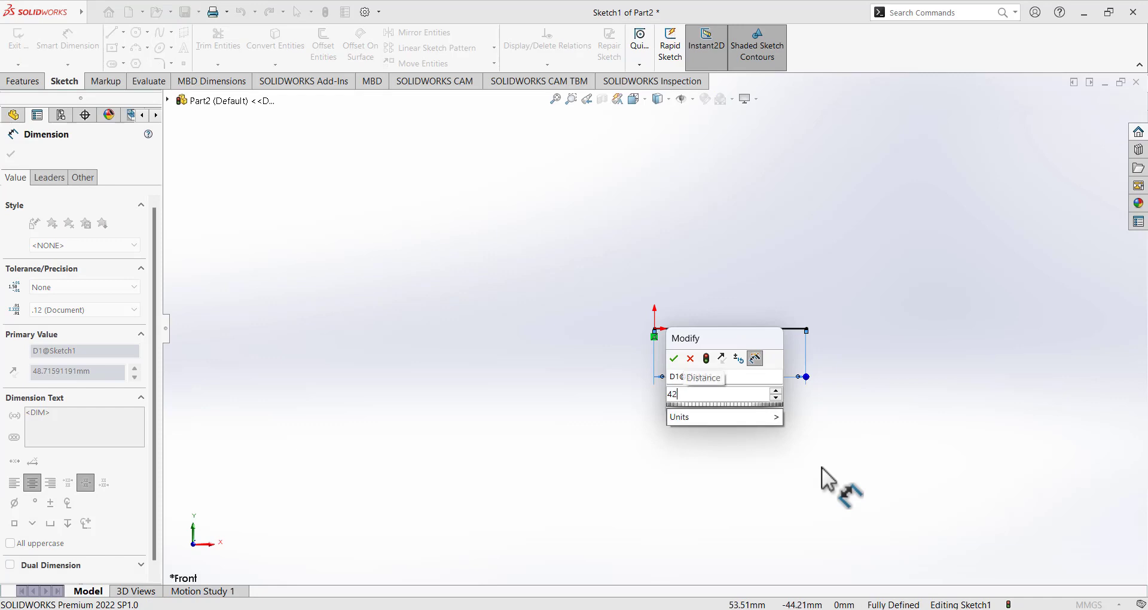
{"action": "key", "text": "Return"}
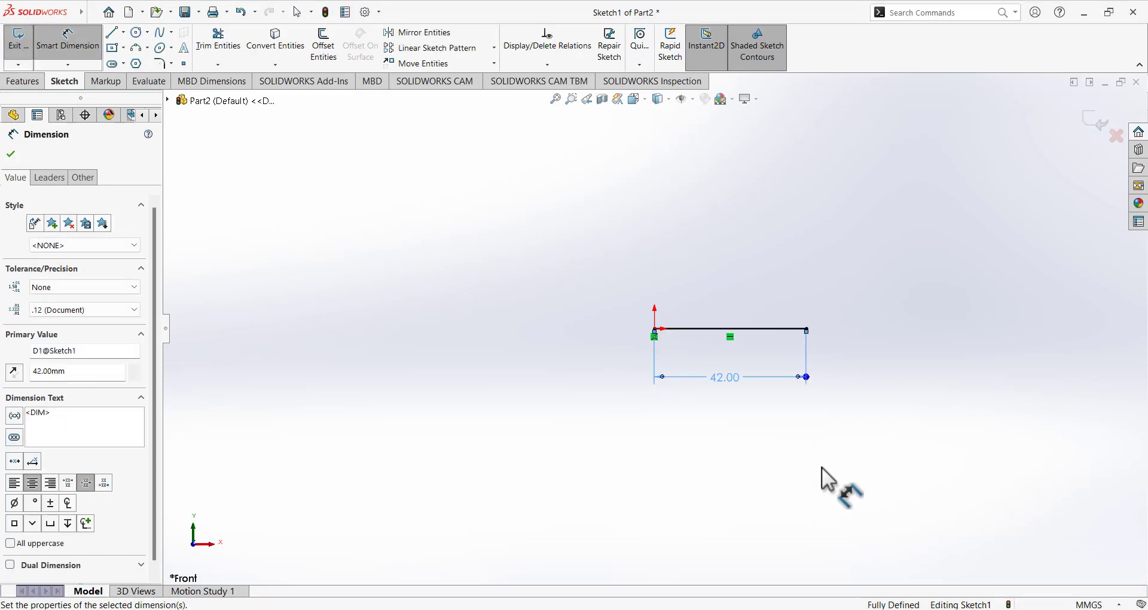
{"action": "left_click", "coordinate": [111, 36]}
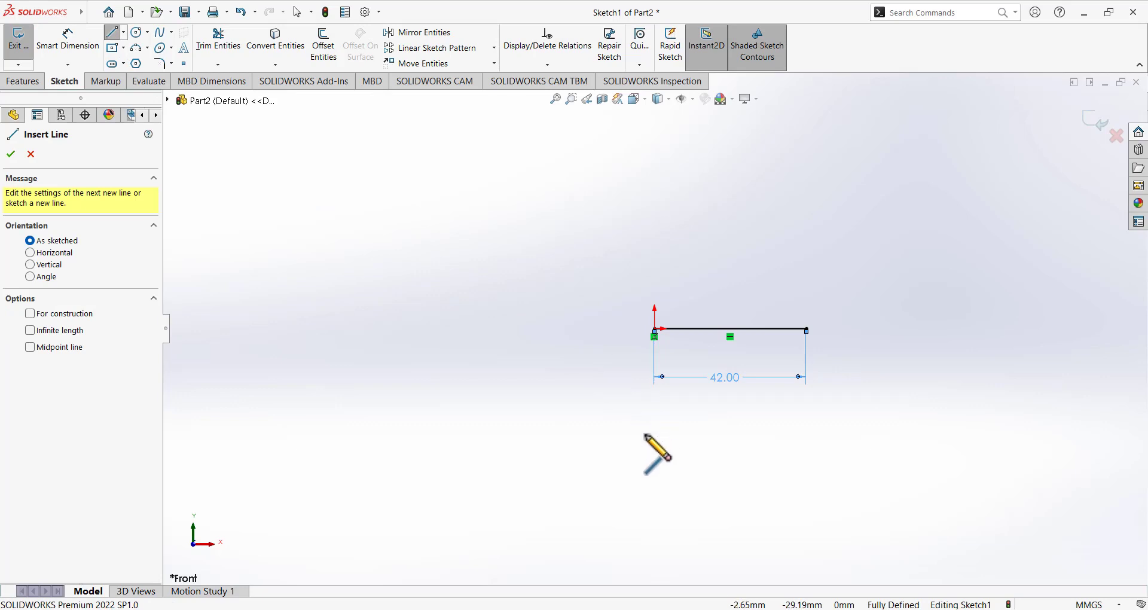
Mark the slanted edge, arc and top edge of the reference outline in red.
{"action": "left_click", "coordinate": [725, 609]}
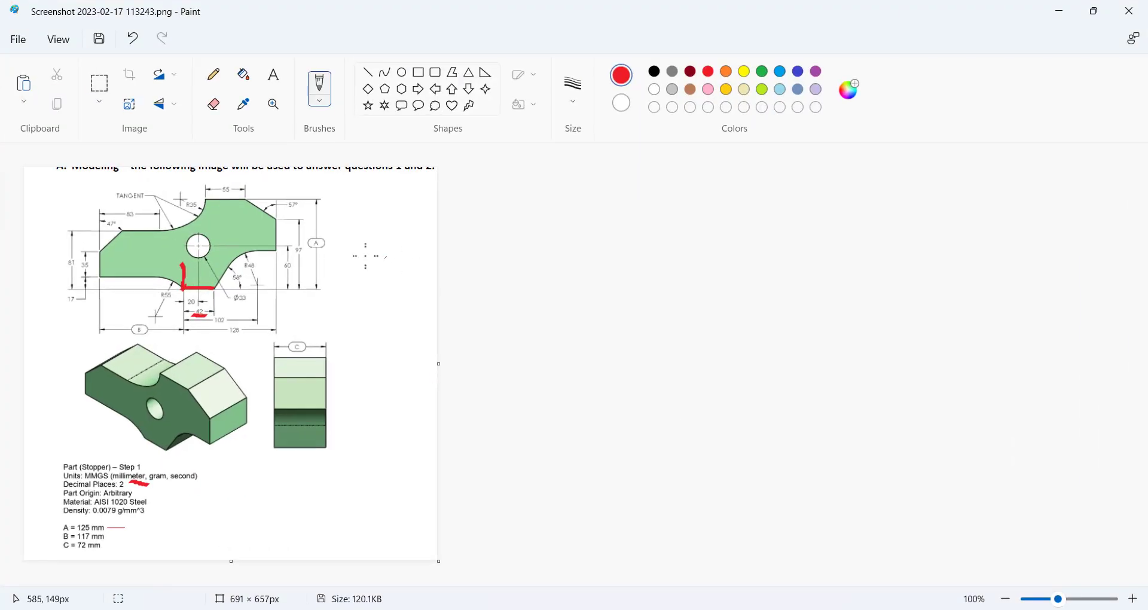
{"action": "left_click_drag", "start_coordinate": [213, 289], "coordinate": [221, 279]}
{"action": "left_click_drag", "start_coordinate": [230, 261], "coordinate": [252, 252]}
{"action": "left_click_drag", "start_coordinate": [262, 250], "coordinate": [275, 251]}
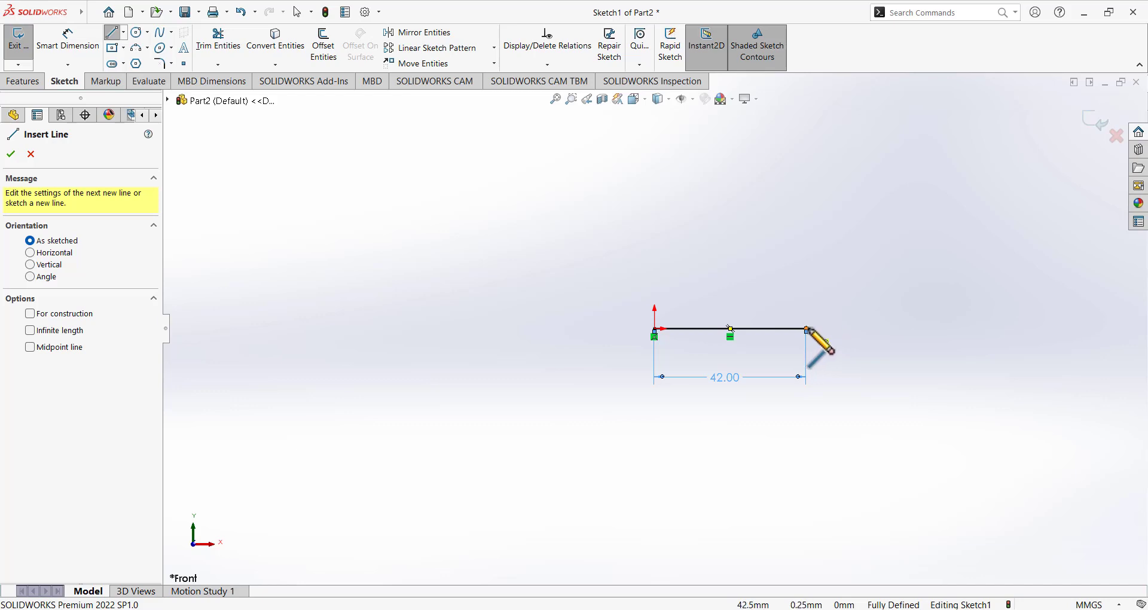
From the 42 mm line's right end, draw a rising slanted line followed by a tangent arc.
{"action": "left_click", "coordinate": [807, 329]}
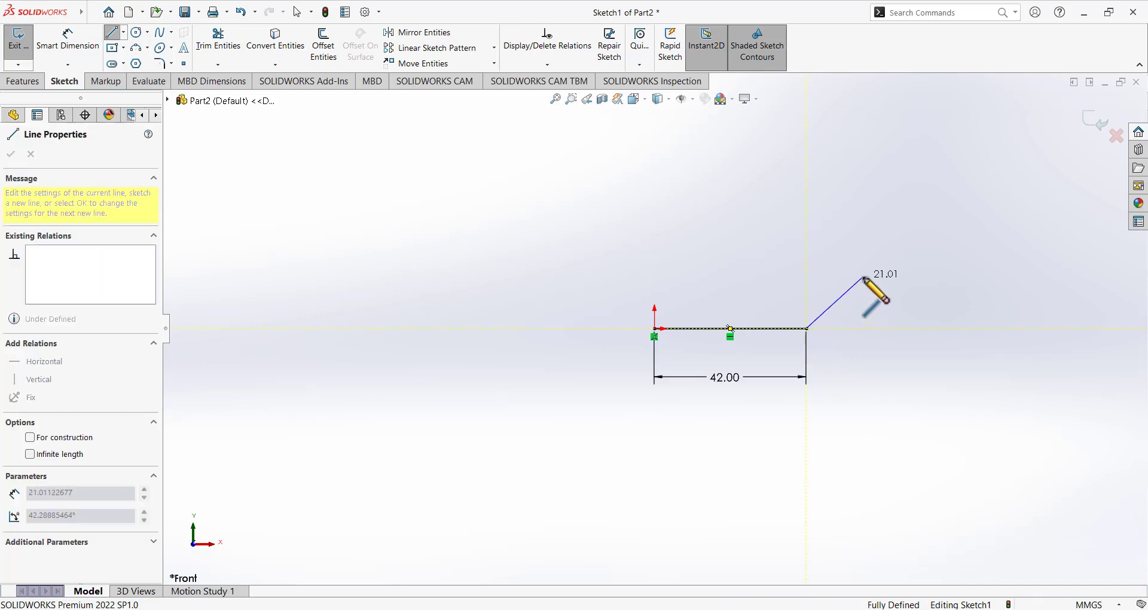
{"action": "left_click", "coordinate": [851, 243]}
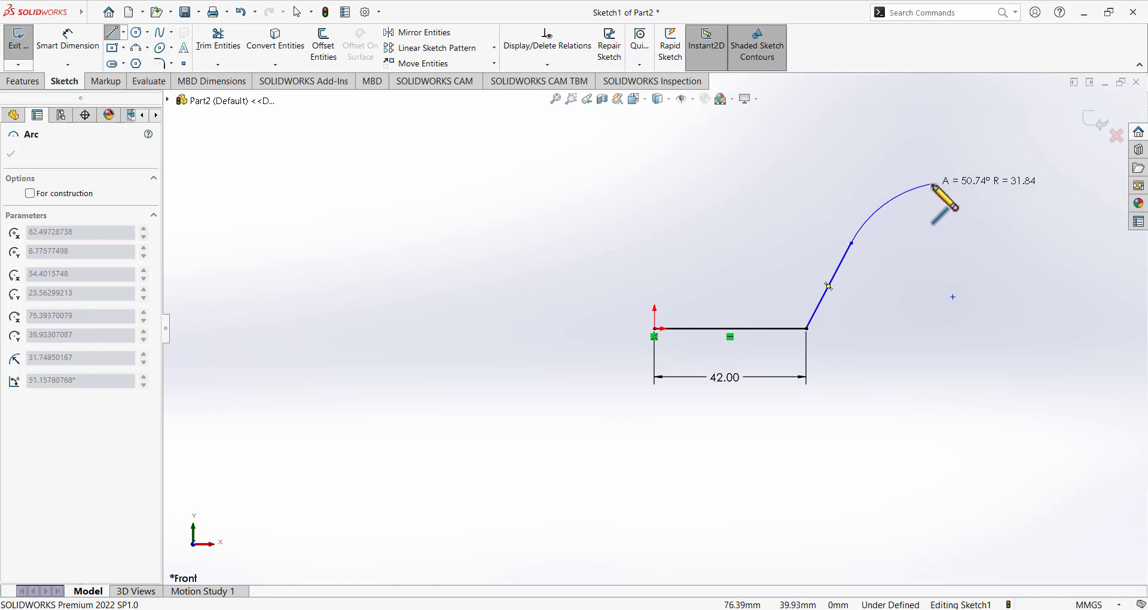
{"action": "left_click", "coordinate": [918, 190]}
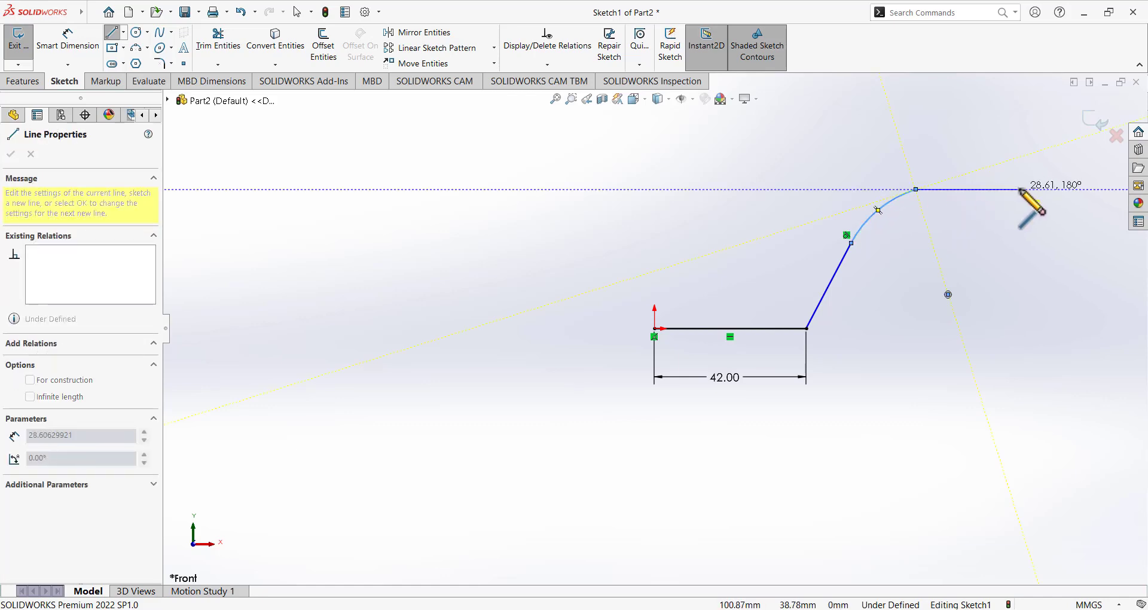
{"action": "right_click", "coordinate": [967, 127]}
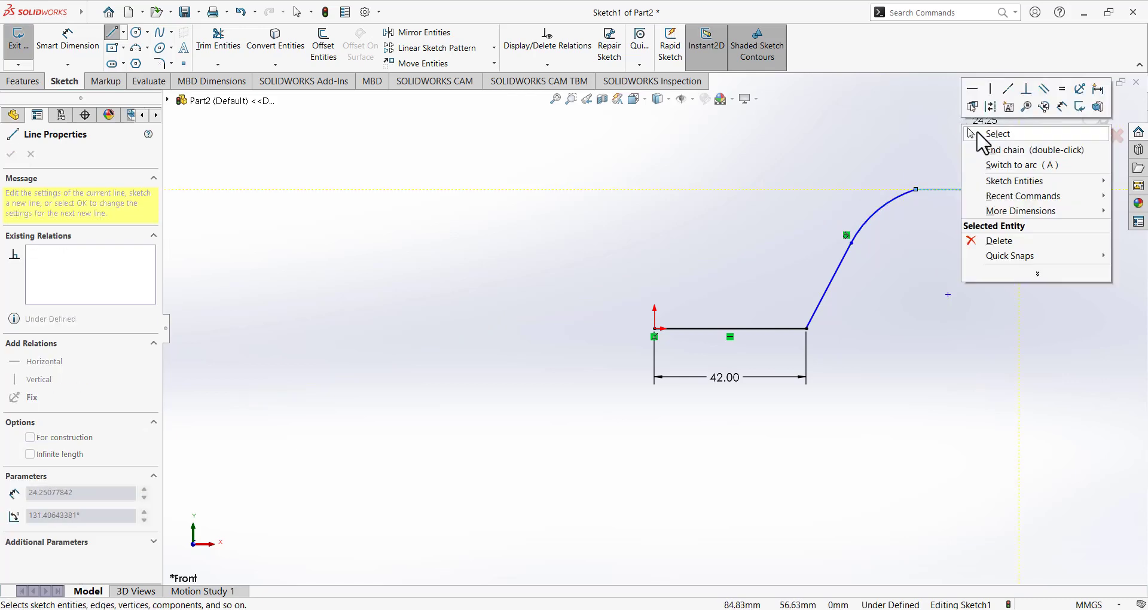
{"action": "left_click", "coordinate": [978, 134]}
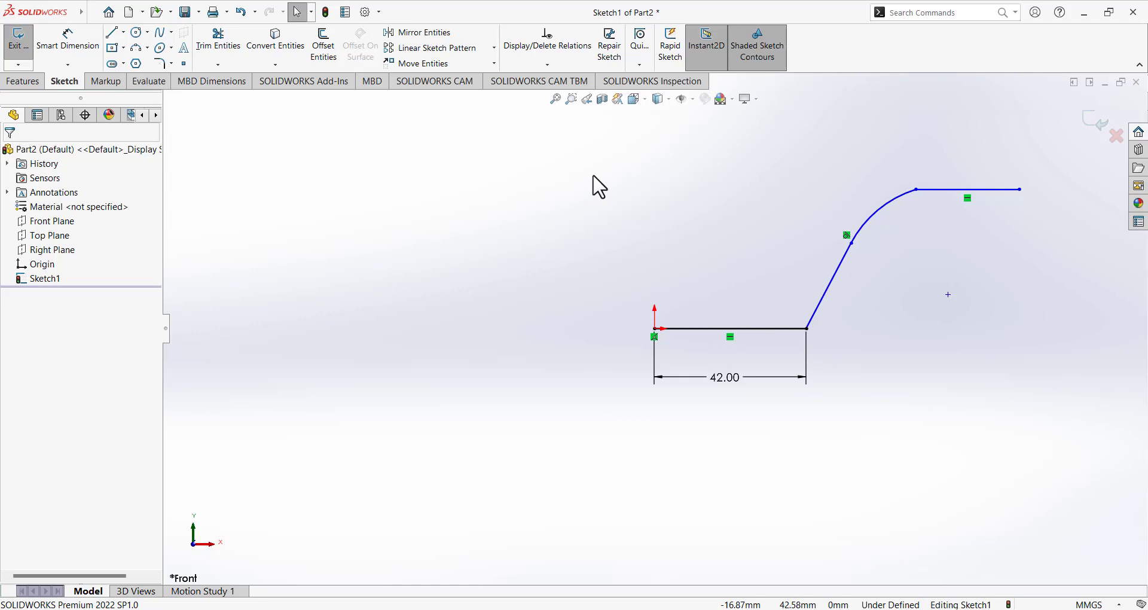
Set a 58° angle between the slanted line and the 42 mm base line.
{"action": "left_click", "coordinate": [84, 49]}
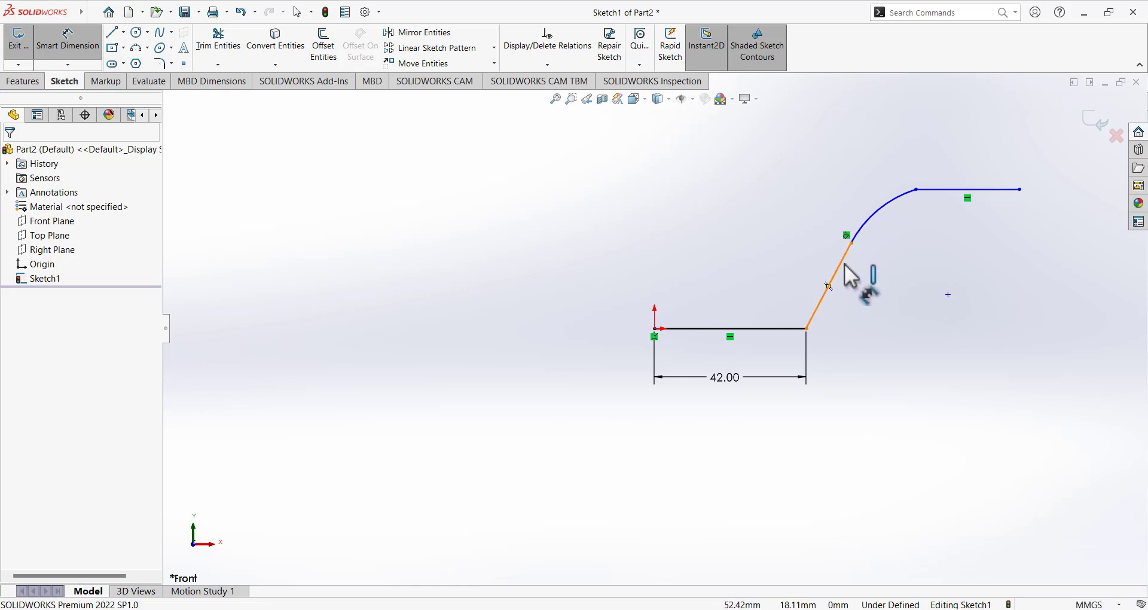
{"action": "left_click", "coordinate": [828, 285]}
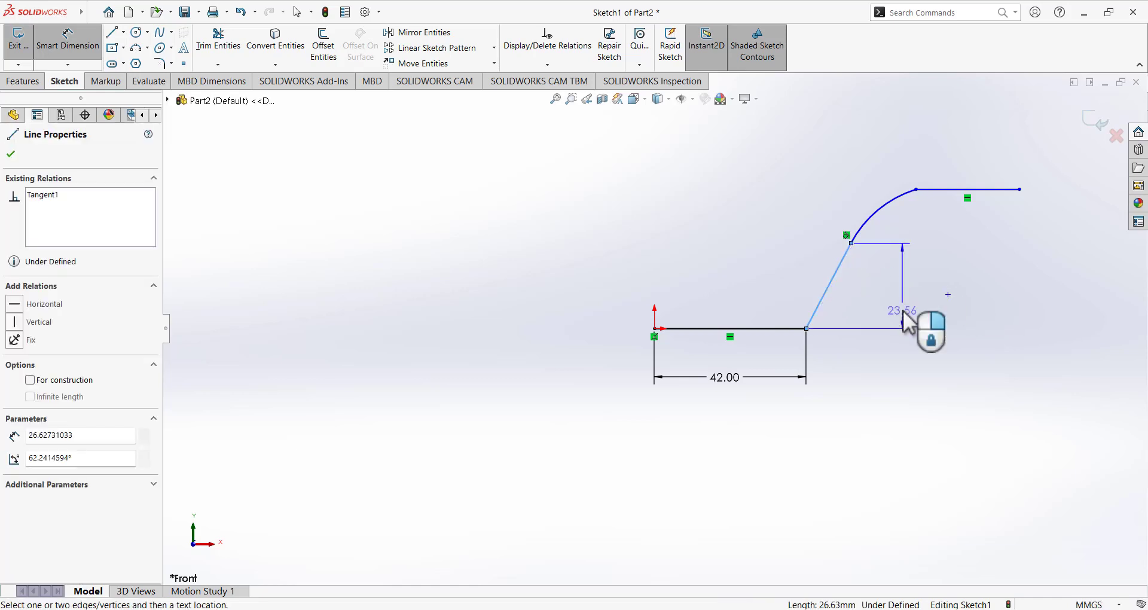
{"action": "left_click", "coordinate": [777, 328]}
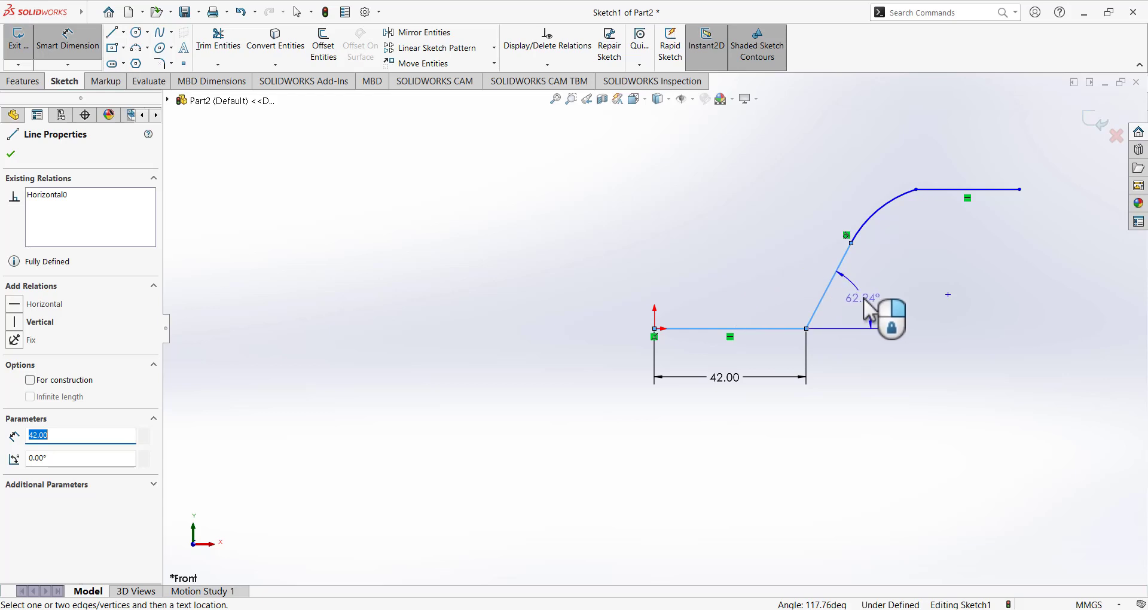
{"action": "left_click", "coordinate": [863, 297]}
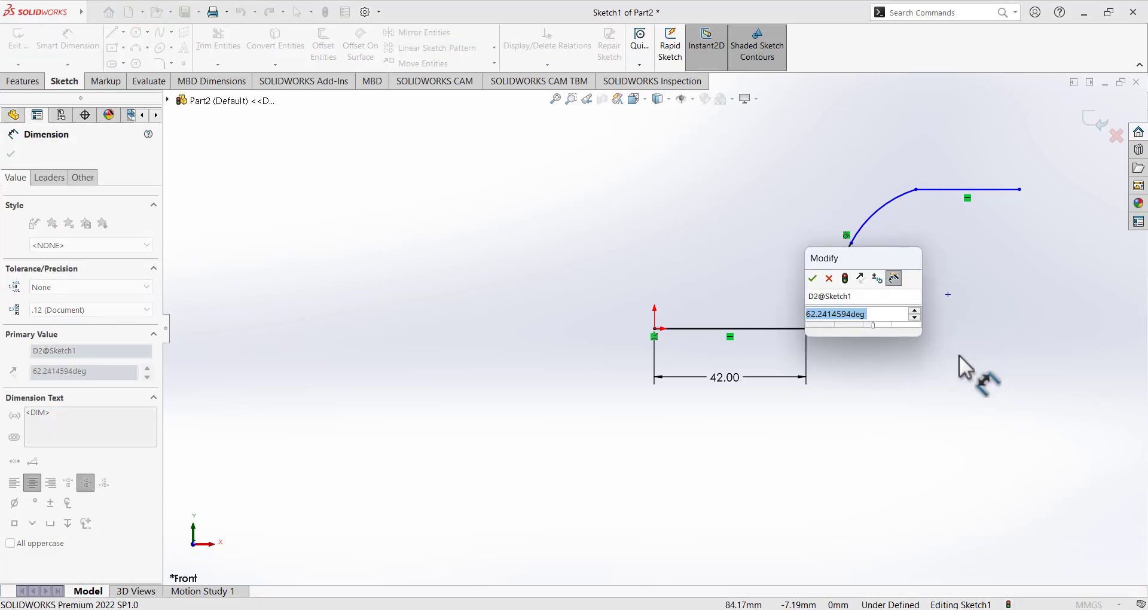
{"action": "type", "text": "58"}
{"action": "key", "text": "Return"}
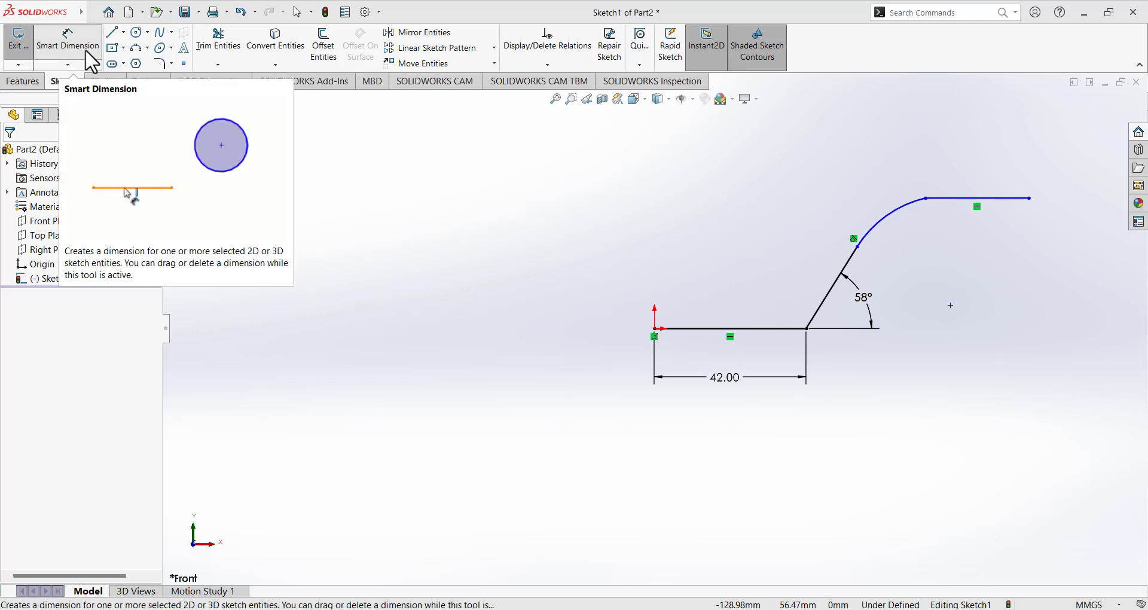
Add a radius dimension to the arc, entering 30.45.
{"action": "left_click", "coordinate": [889, 216]}
{"action": "left_click", "coordinate": [924, 258]}
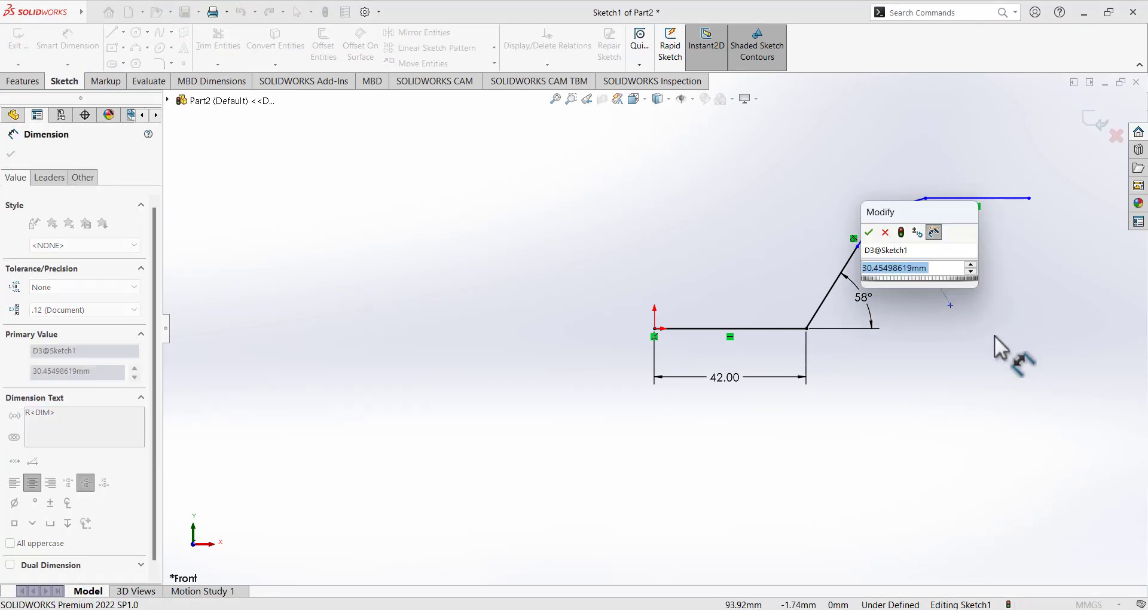
{"action": "type", "text": "30.45"}
{"action": "key", "text": "Return"}
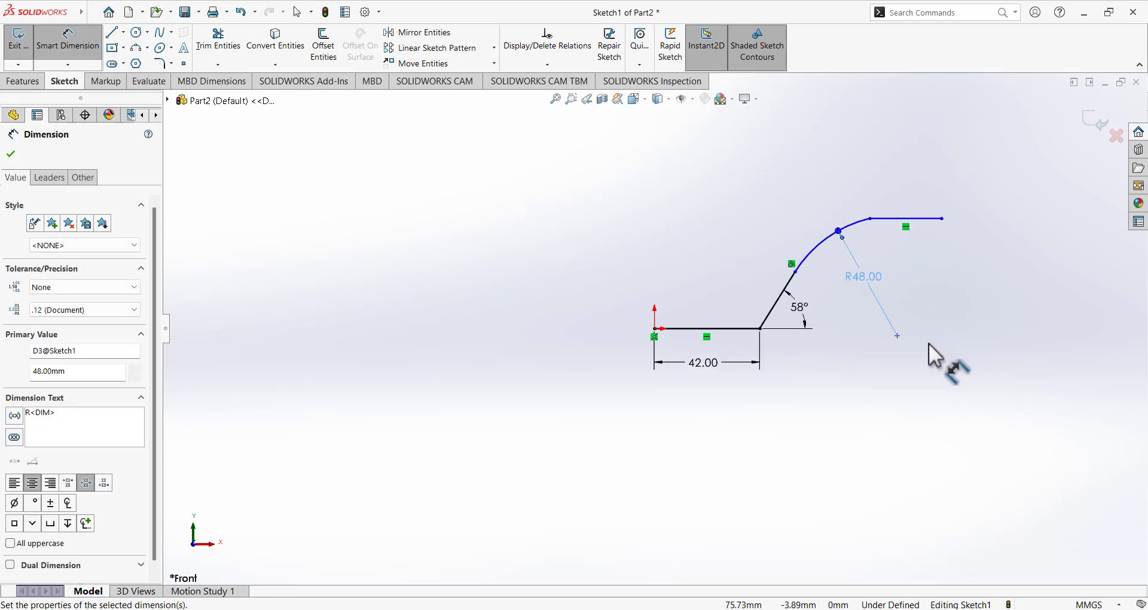
Place the arc's centre 102 mm horizontally from the origin.
{"action": "scroll", "coordinate": [936, 213], "scroll_direction": "down", "scroll_amount": 2}
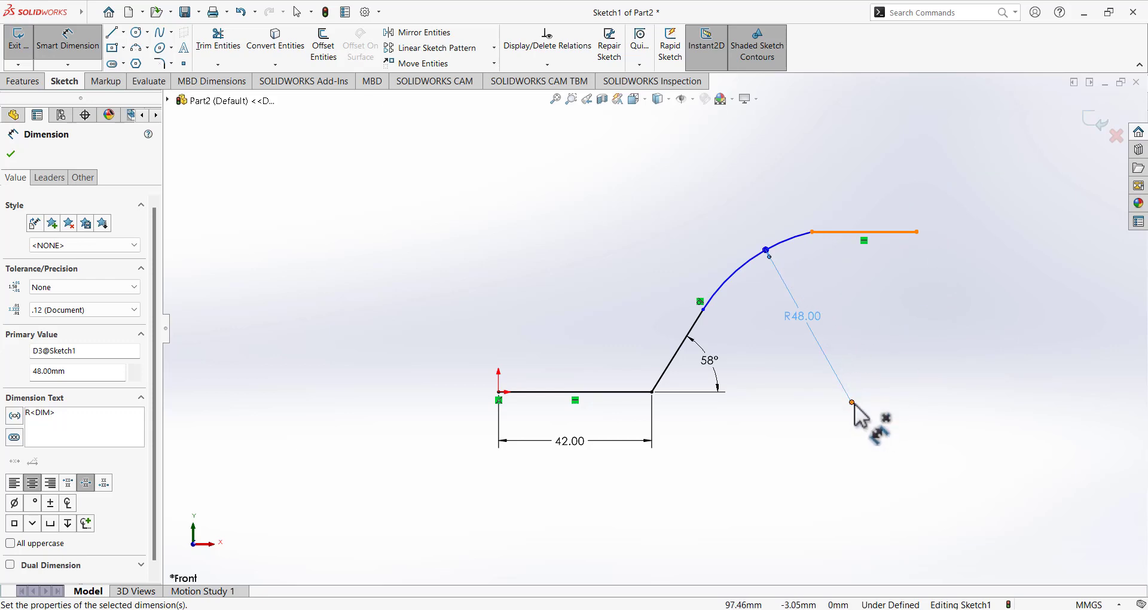
{"action": "left_click", "coordinate": [852, 403]}
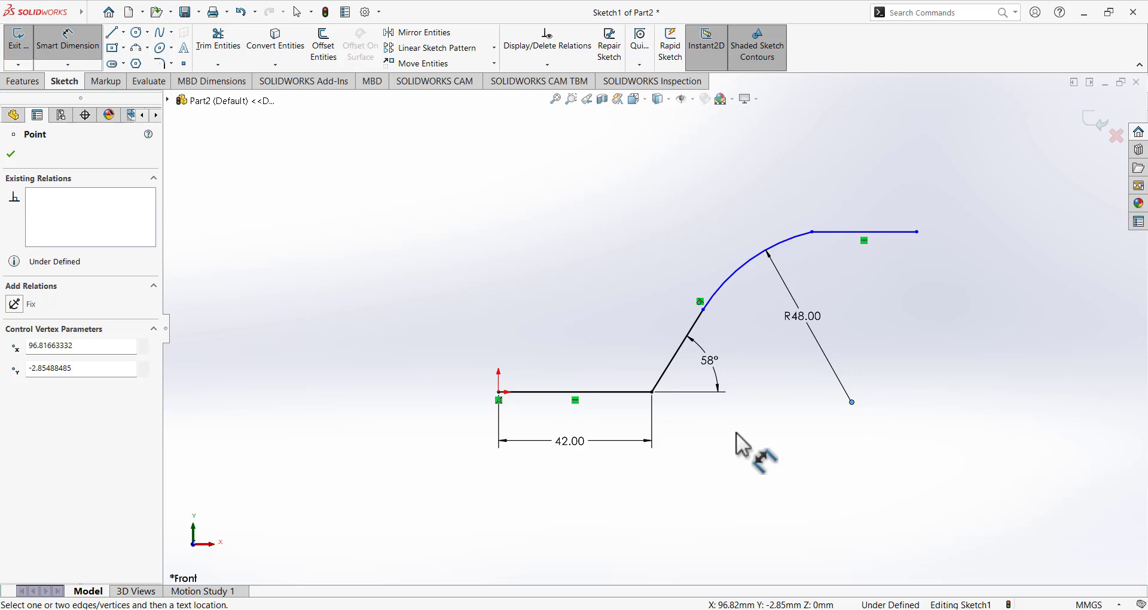
{"action": "left_click", "coordinate": [499, 392]}
{"action": "left_click", "coordinate": [632, 501]}
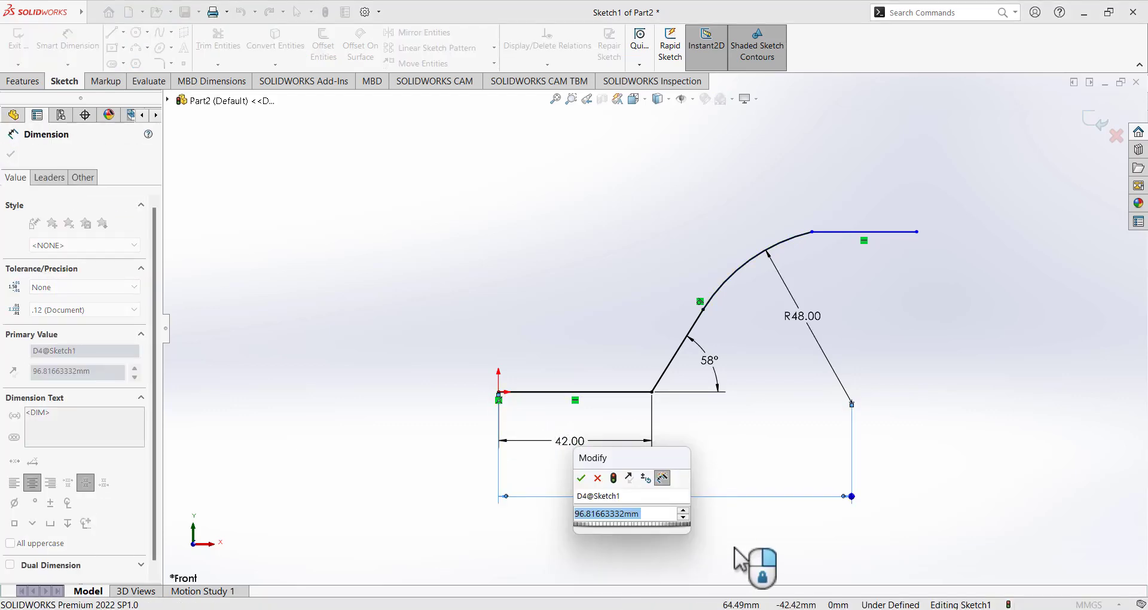
{"action": "type", "text": "102"}
{"action": "key", "text": "Return"}
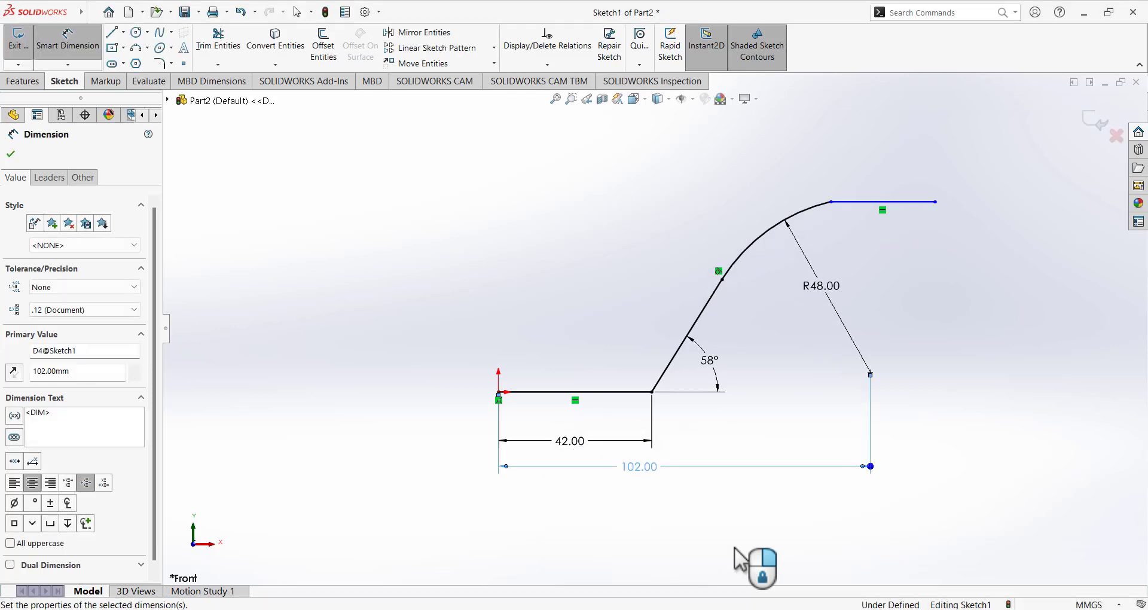
{"action": "key", "text": "Escape"}
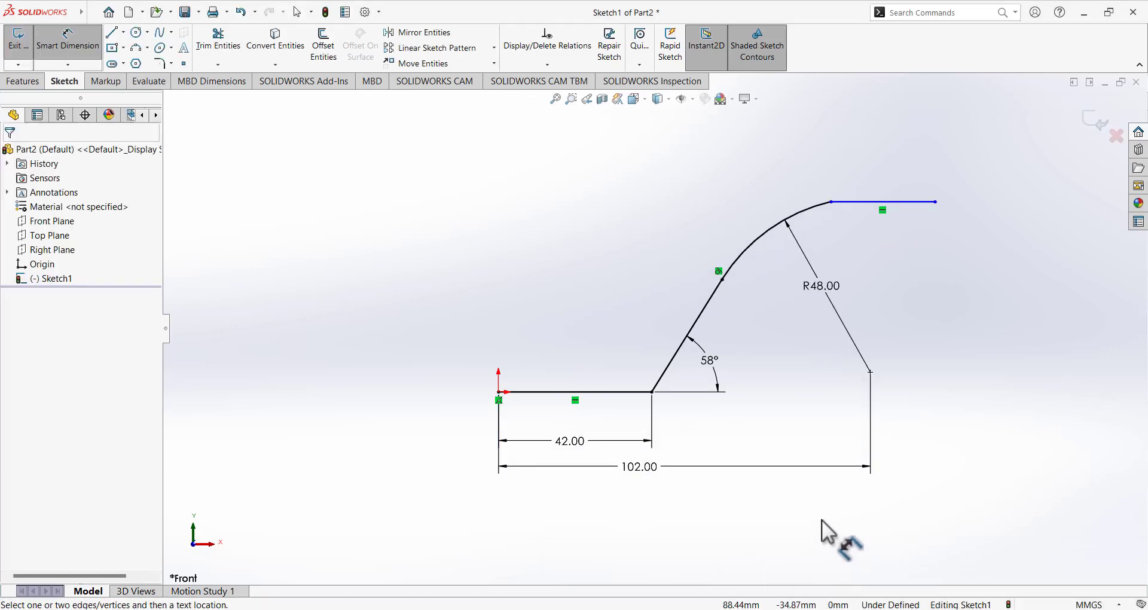
Set the top line's right endpoint 128 mm horizontally from the origin.
{"action": "left_click", "coordinate": [935, 202]}
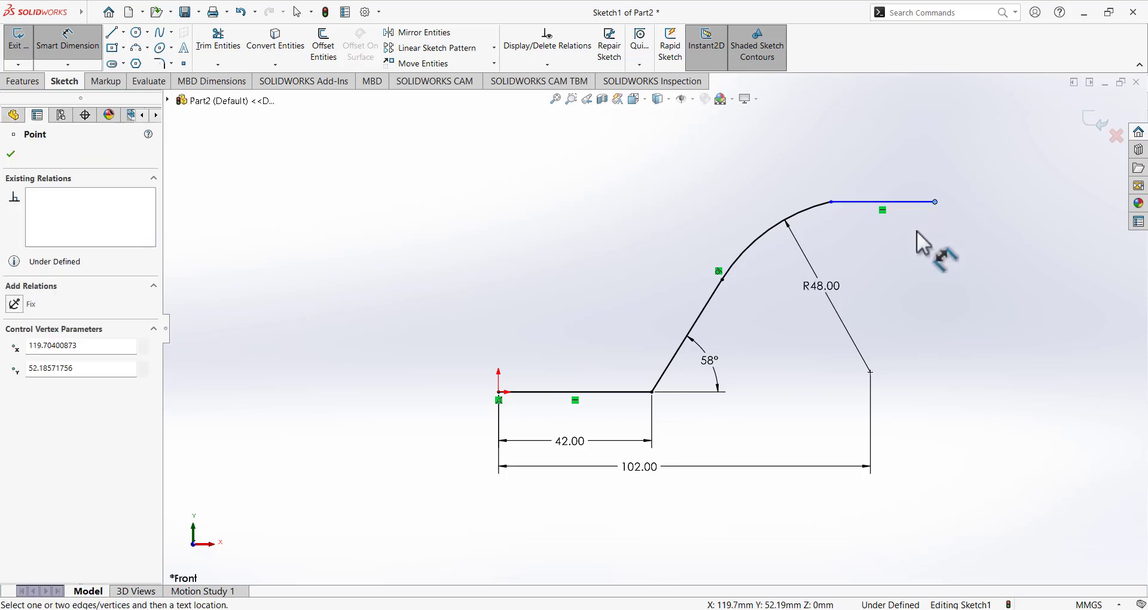
{"action": "left_click", "coordinate": [499, 392]}
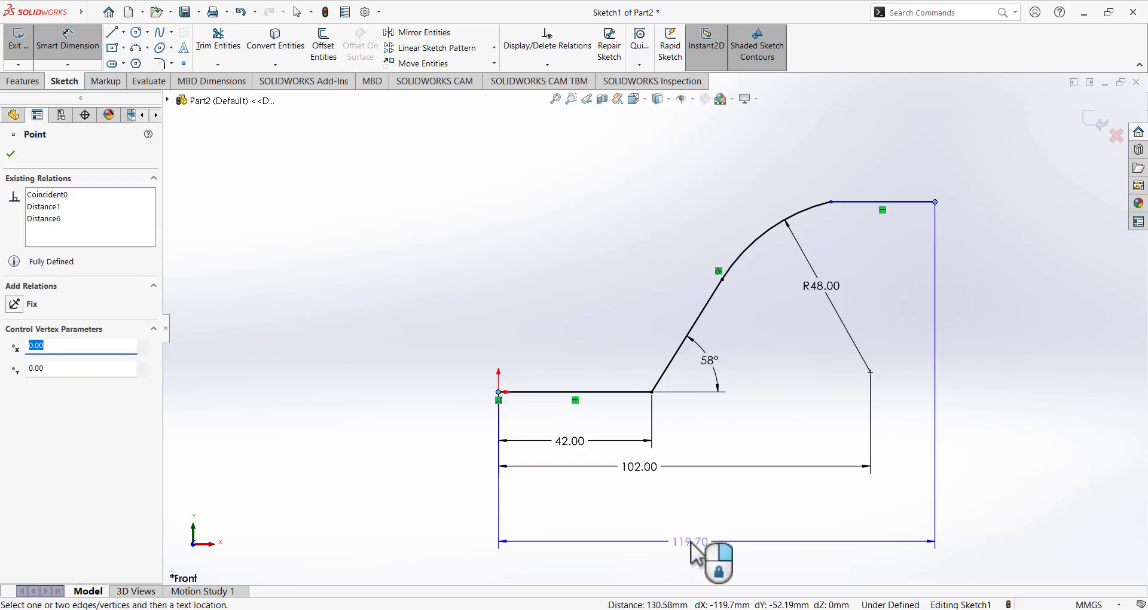
{"action": "left_click", "coordinate": [688, 545]}
{"action": "type", "text": "128"}
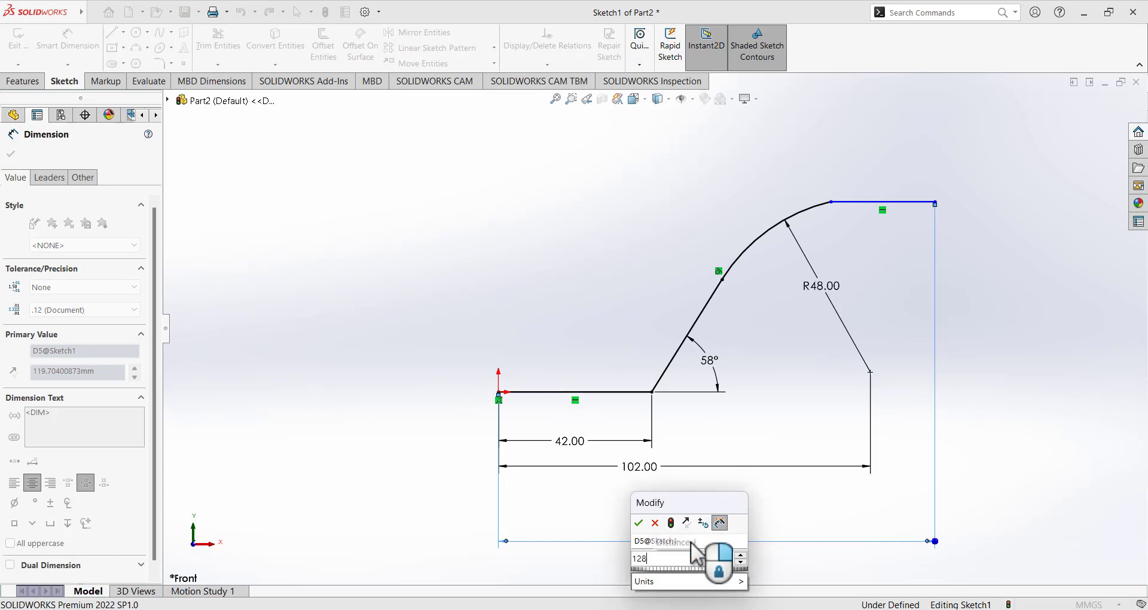
{"action": "key", "text": "Return"}
{"action": "key", "text": "alt+Tab"}
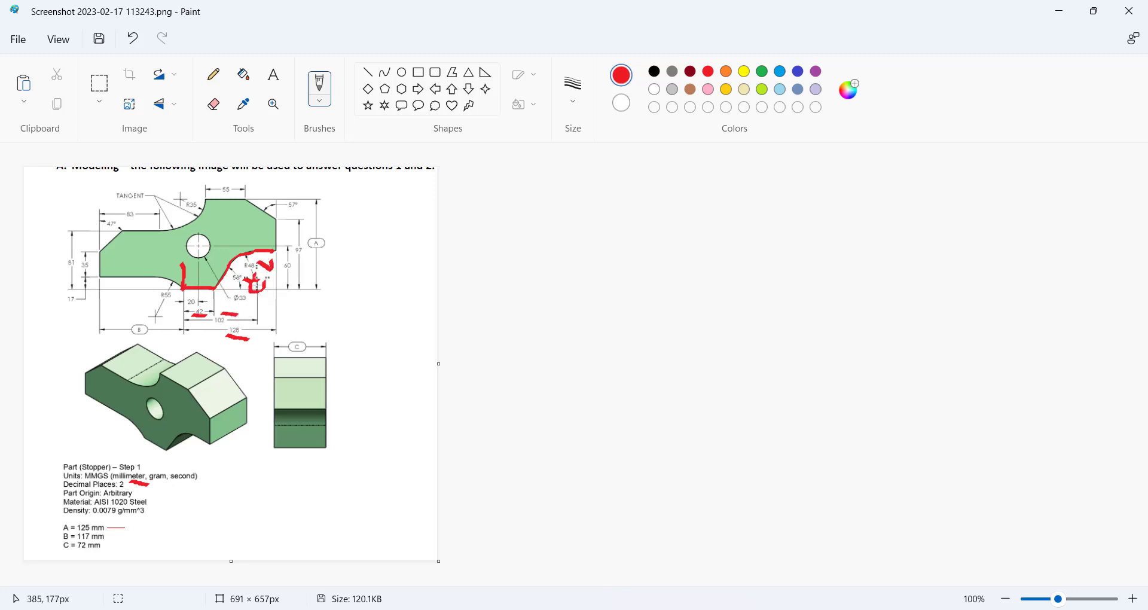
Undo the red note near R48 and trace the top and right edges in red.
{"action": "left_click", "coordinate": [133, 38]}
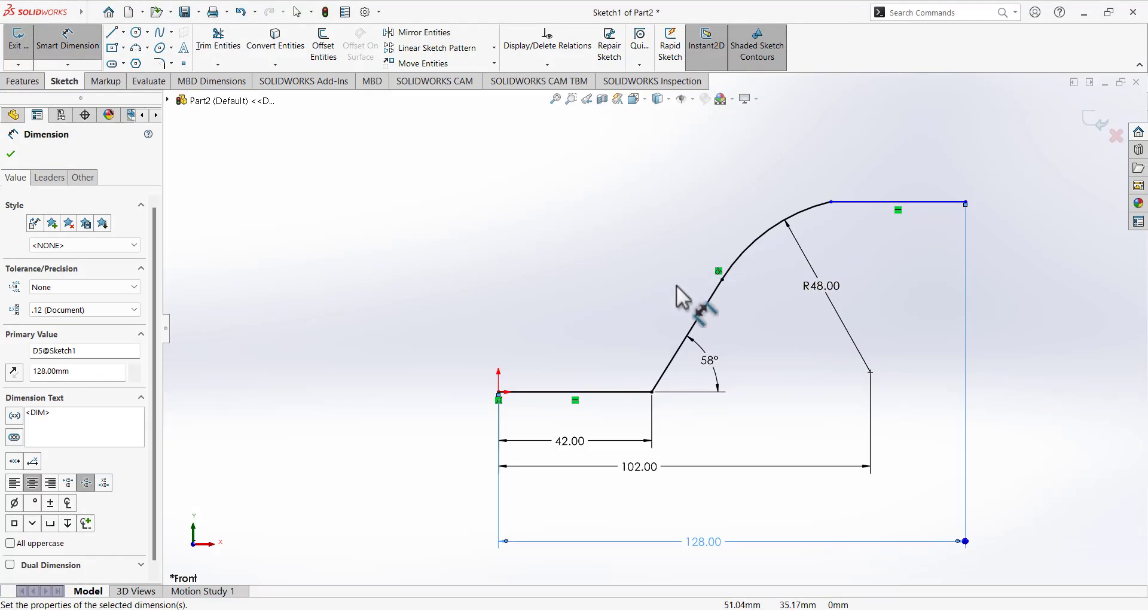
Add a Tangent relation between the R48 arc and the top horizontal line.
{"action": "scroll", "coordinate": [687, 295], "scroll_direction": "down", "scroll_amount": 3}
{"action": "scroll", "coordinate": [615, 384], "scroll_direction": "up", "scroll_amount": 5}
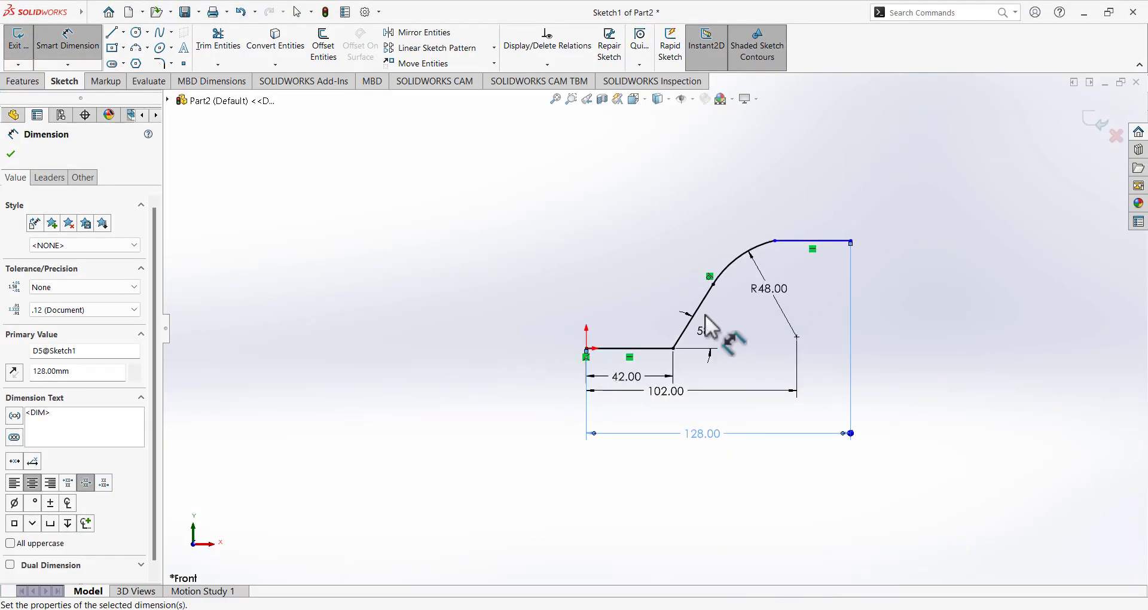
{"action": "scroll", "coordinate": [896, 239], "scroll_direction": "down", "scroll_amount": 2}
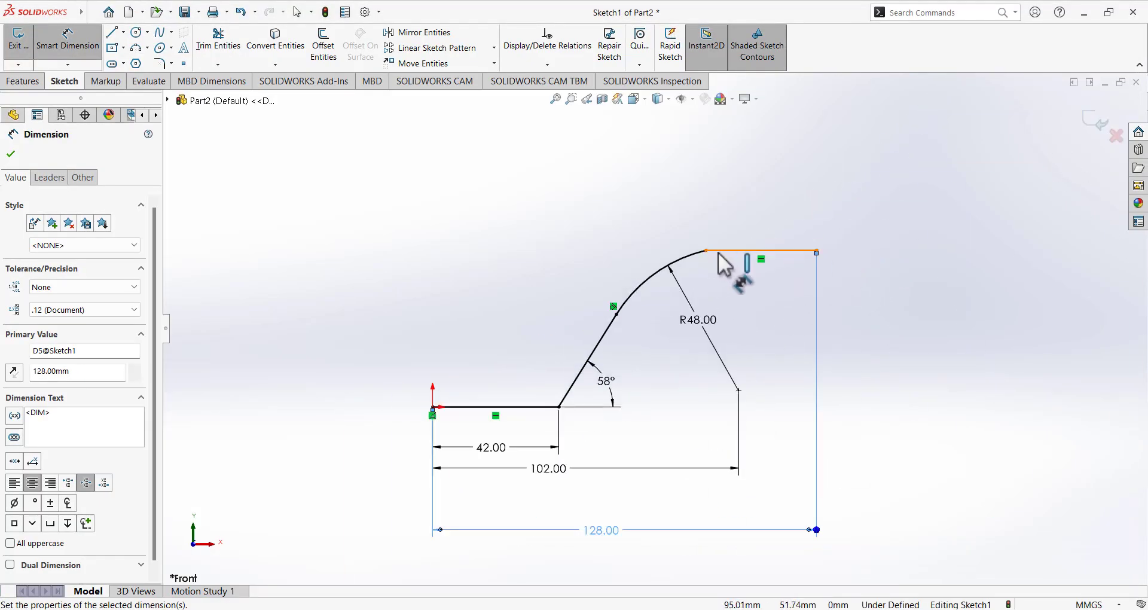
{"action": "left_click", "coordinate": [88, 54]}
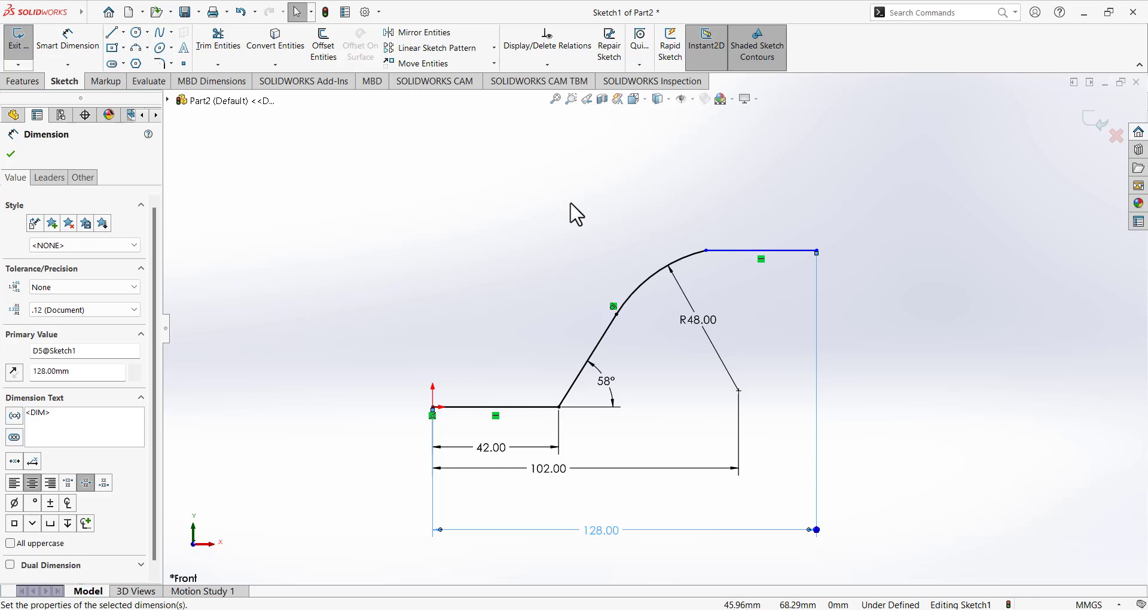
{"action": "left_click", "coordinate": [741, 251]}
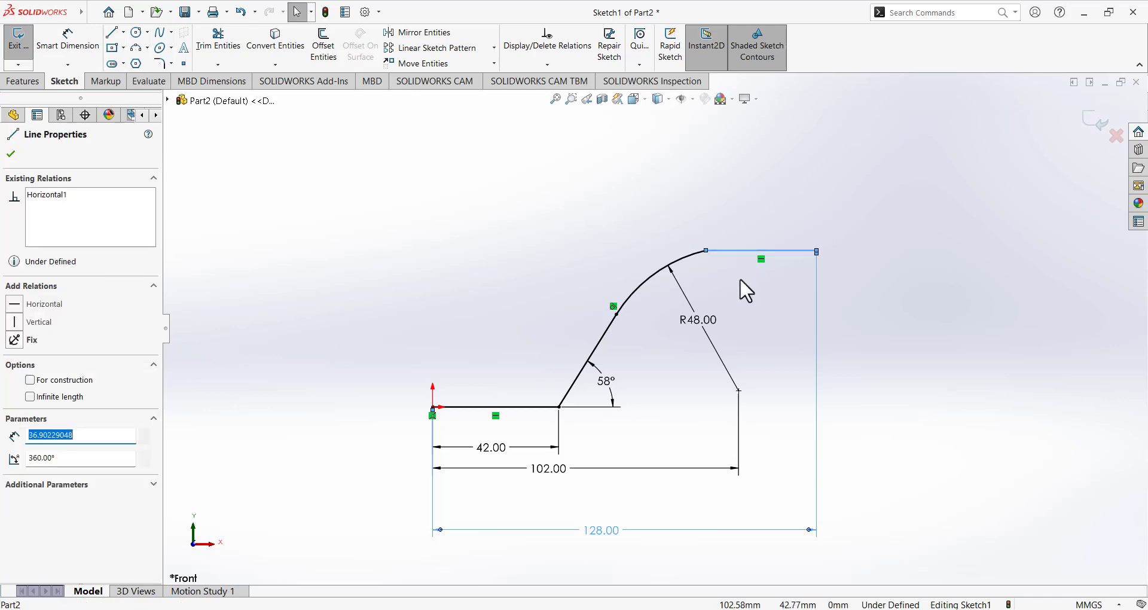
{"action": "left_click", "coordinate": [690, 259], "text": "ctrl"}
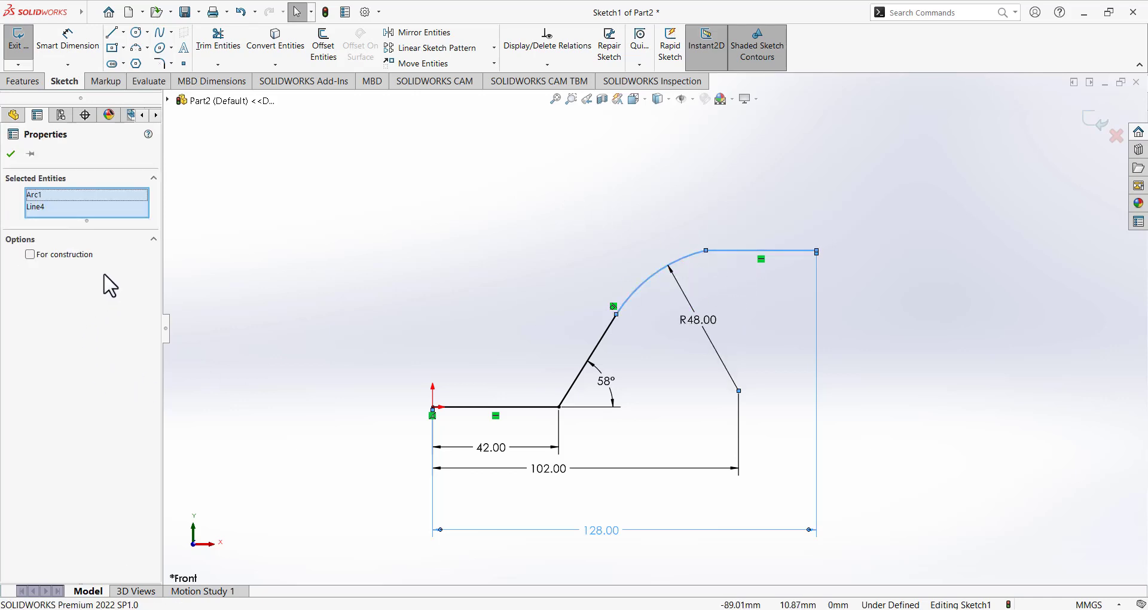
{"action": "left_click", "coordinate": [593, 248]}
{"action": "left_click", "coordinate": [686, 257]}
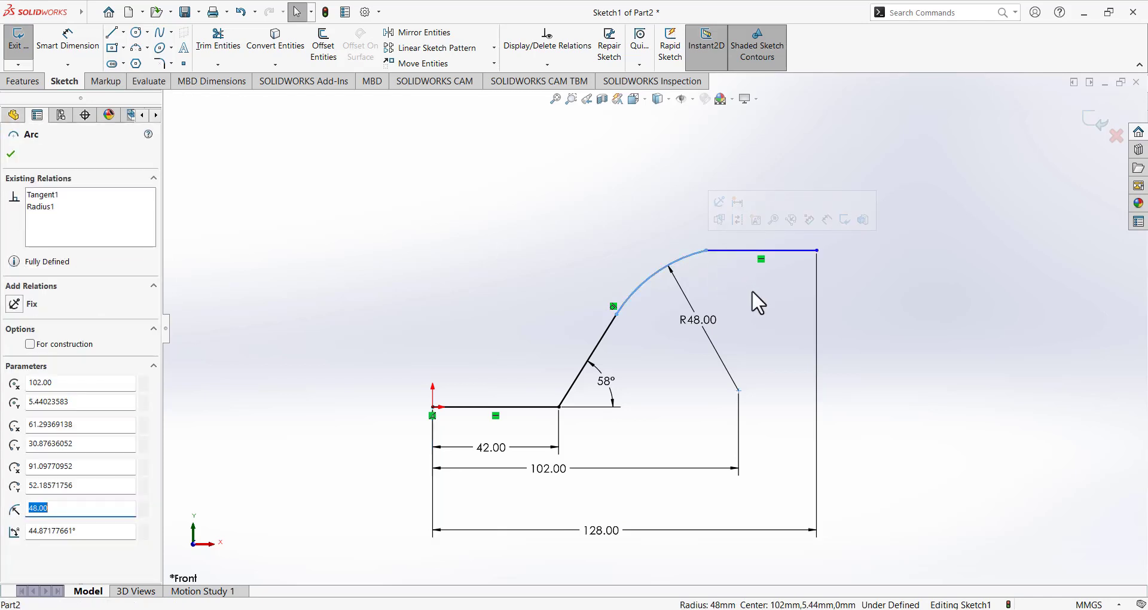
{"action": "left_click", "coordinate": [736, 253], "text": "ctrl"}
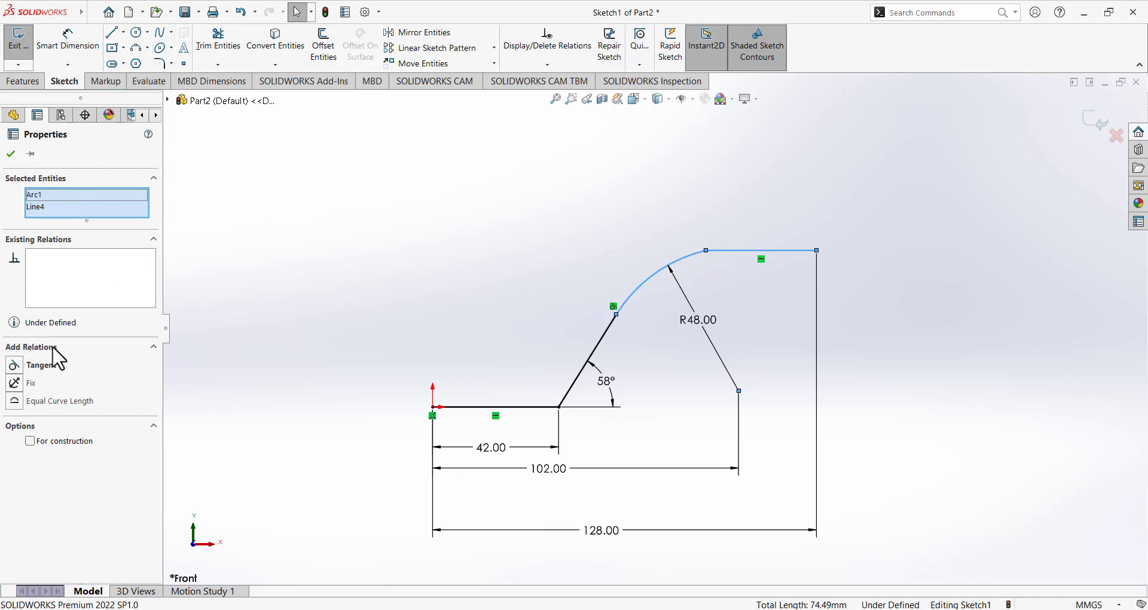
{"action": "left_click", "coordinate": [42, 364]}
{"action": "left_click", "coordinate": [23, 365]}
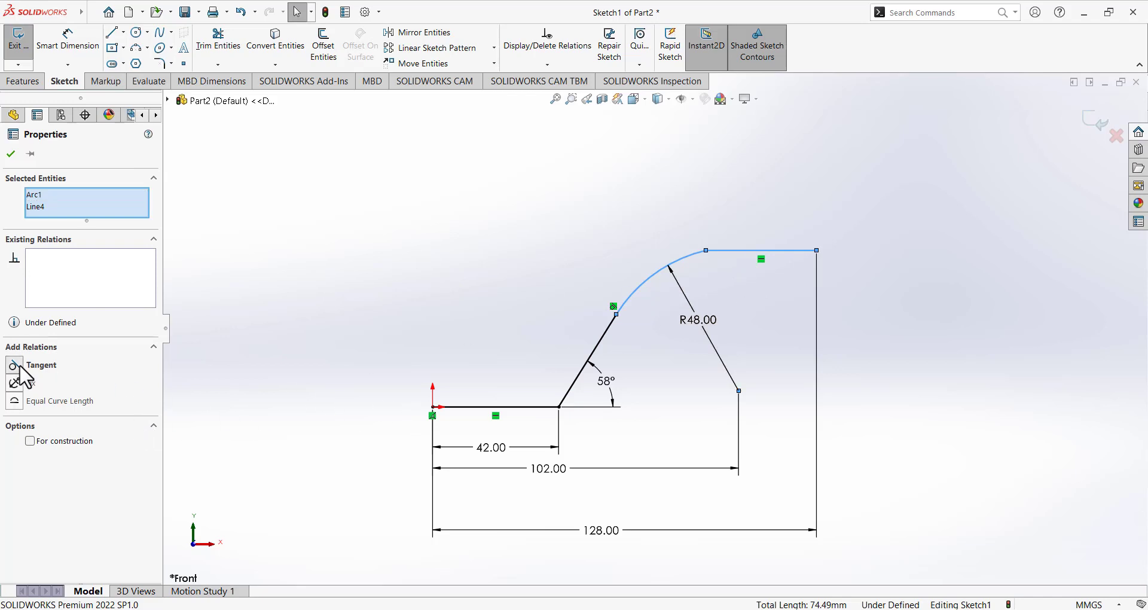
{"action": "left_click", "coordinate": [414, 276]}
Draw the vertical, slanted and short top horizontal lines from the profile's top-right corner, then exit the Line tool.
{"action": "key", "text": "f"}
{"action": "scroll", "coordinate": [374, 336], "scroll_direction": "up", "scroll_amount": 4}
{"action": "scroll", "coordinate": [760, 214], "scroll_direction": "down", "scroll_amount": 3}
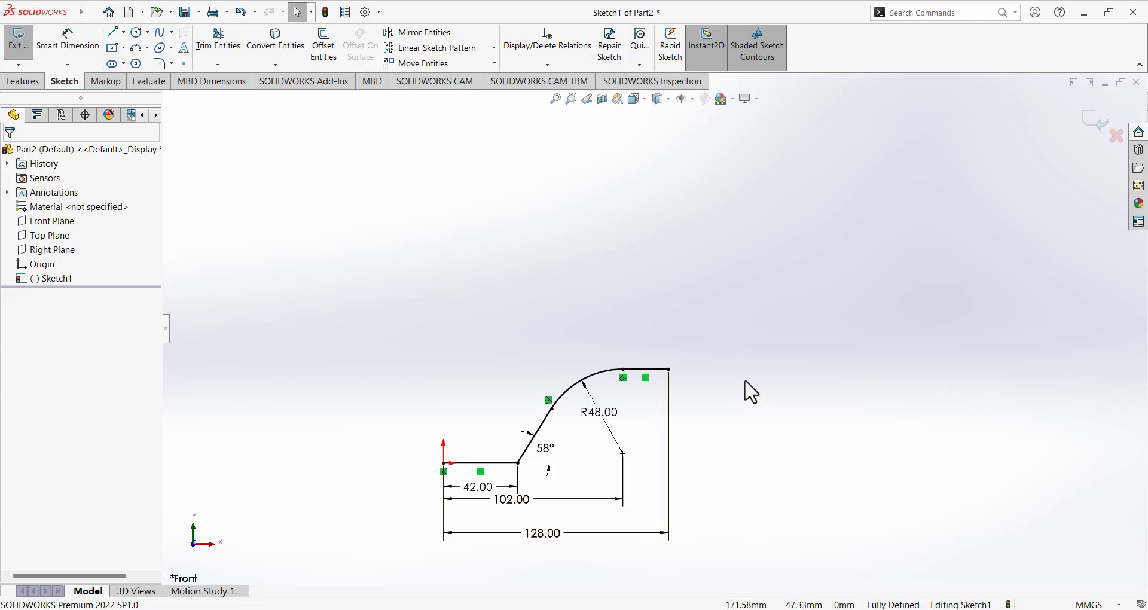
{"action": "scroll", "coordinate": [578, 525], "scroll_direction": "down", "scroll_amount": 1}
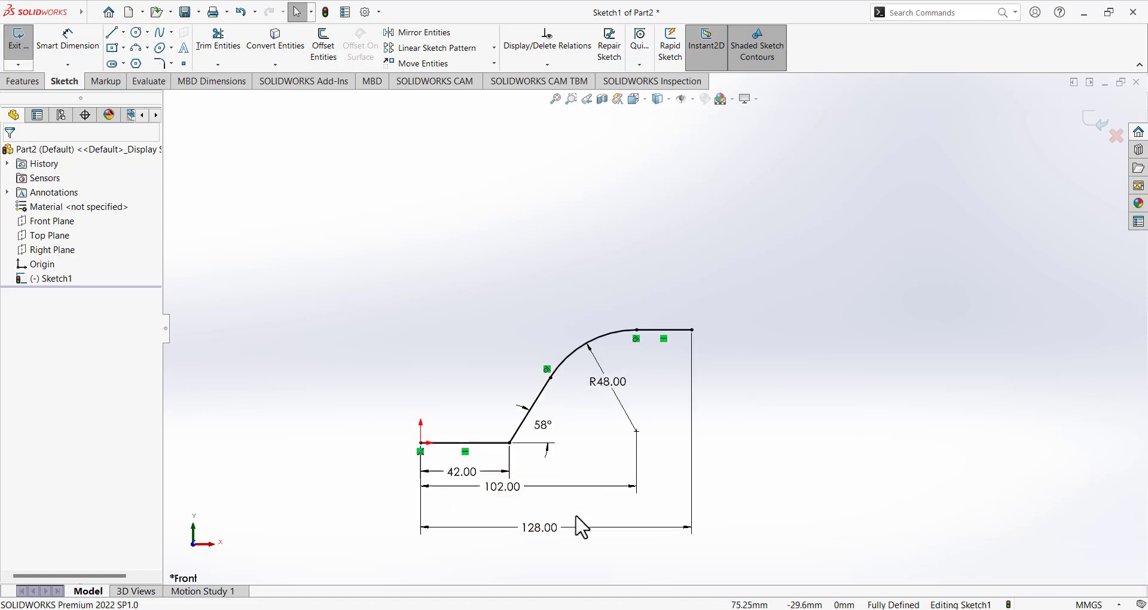
{"action": "scroll", "coordinate": [574, 507], "scroll_direction": "down", "scroll_amount": 1}
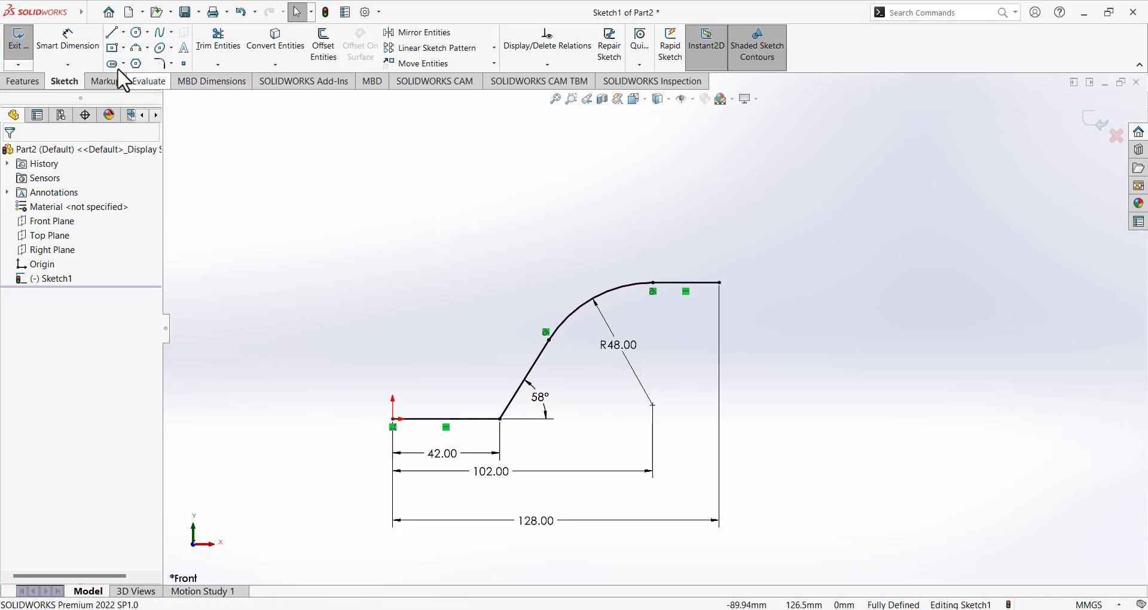
{"action": "left_click", "coordinate": [112, 32]}
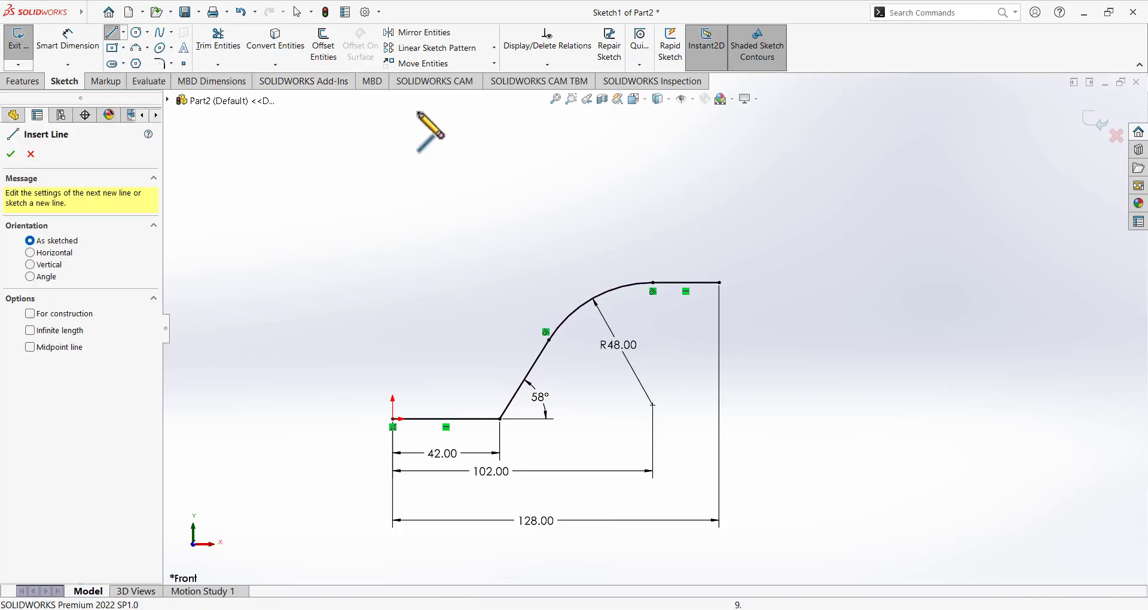
{"action": "left_click", "coordinate": [719, 282]}
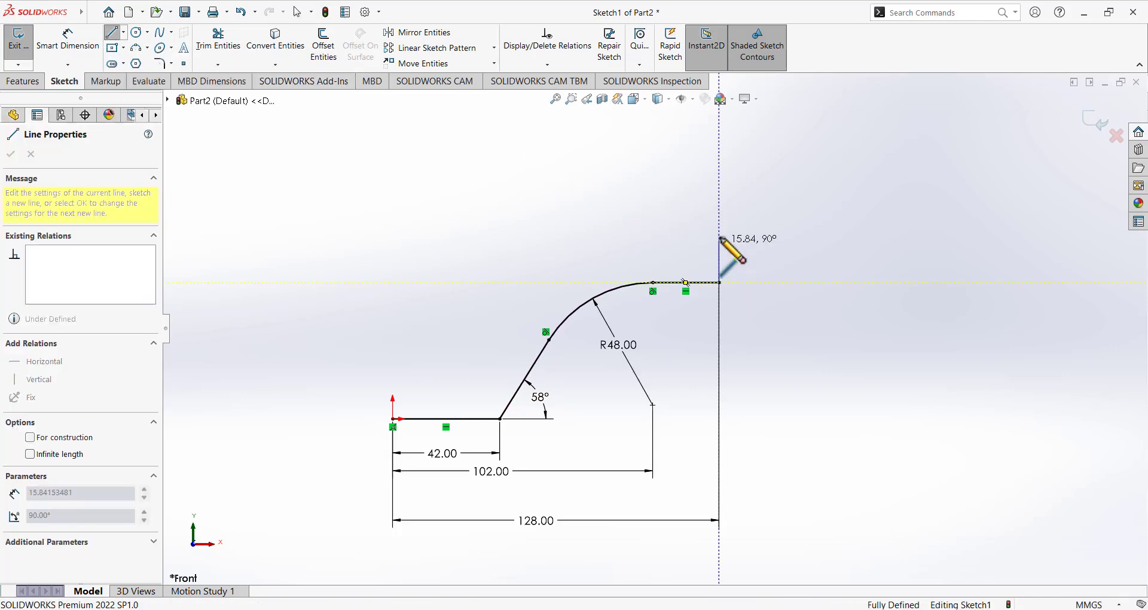
{"action": "left_click", "coordinate": [719, 172]}
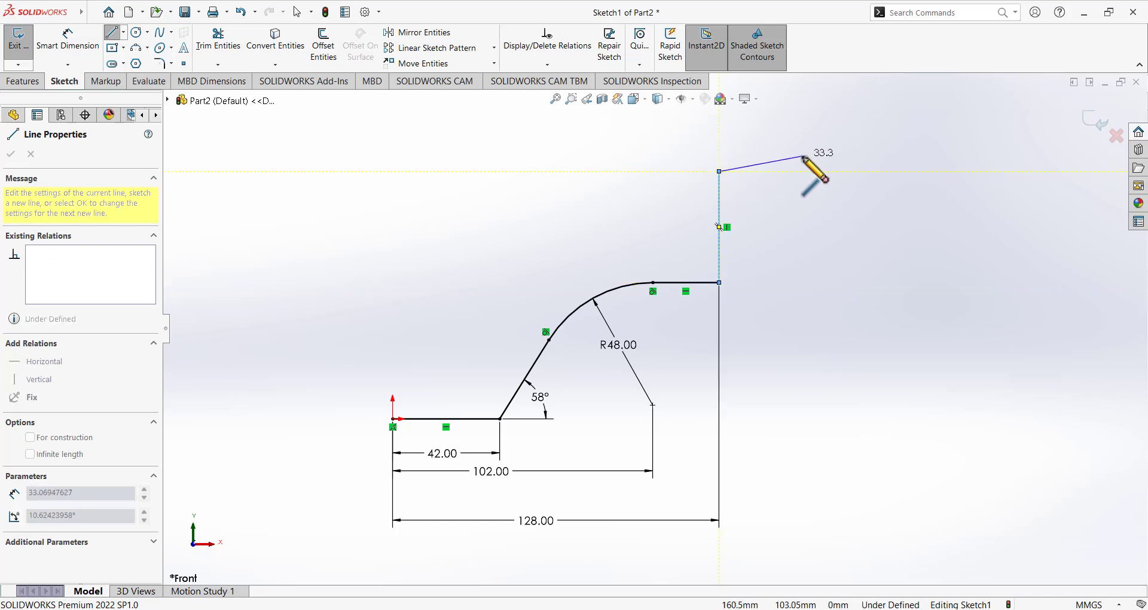
{"action": "left_click", "coordinate": [620, 134]}
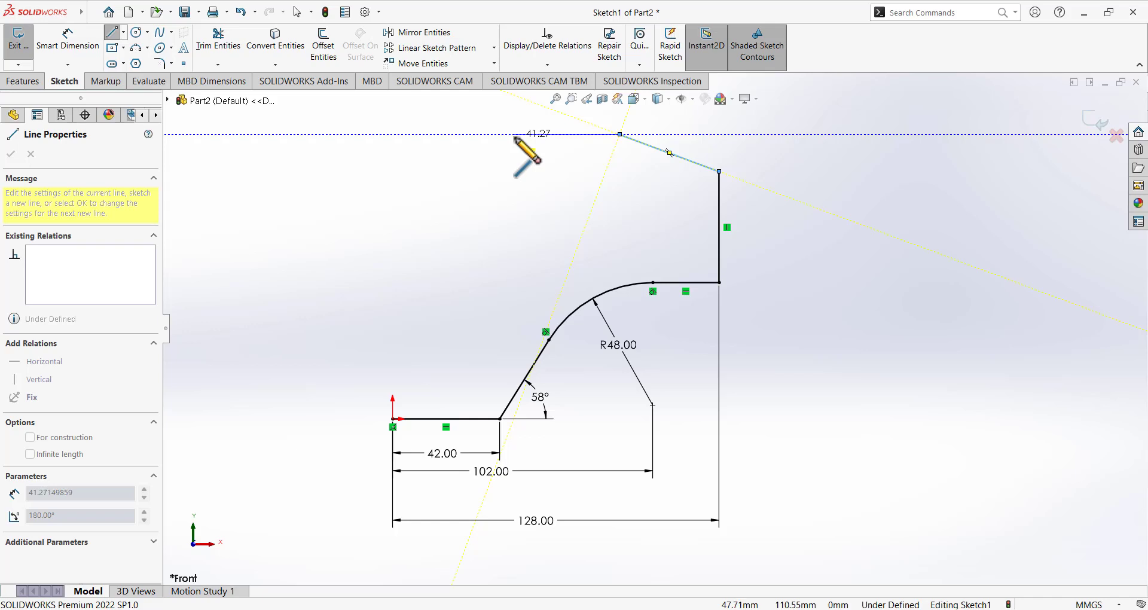
{"action": "left_click", "coordinate": [514, 135]}
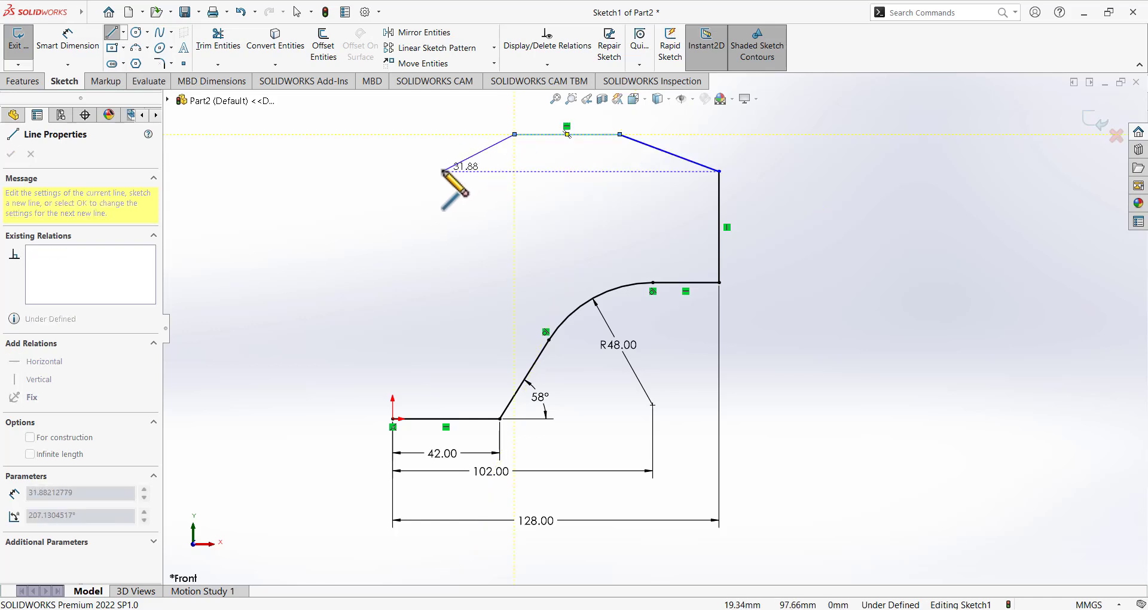
{"action": "right_click", "coordinate": [442, 171]}
{"action": "left_click", "coordinate": [472, 178]}
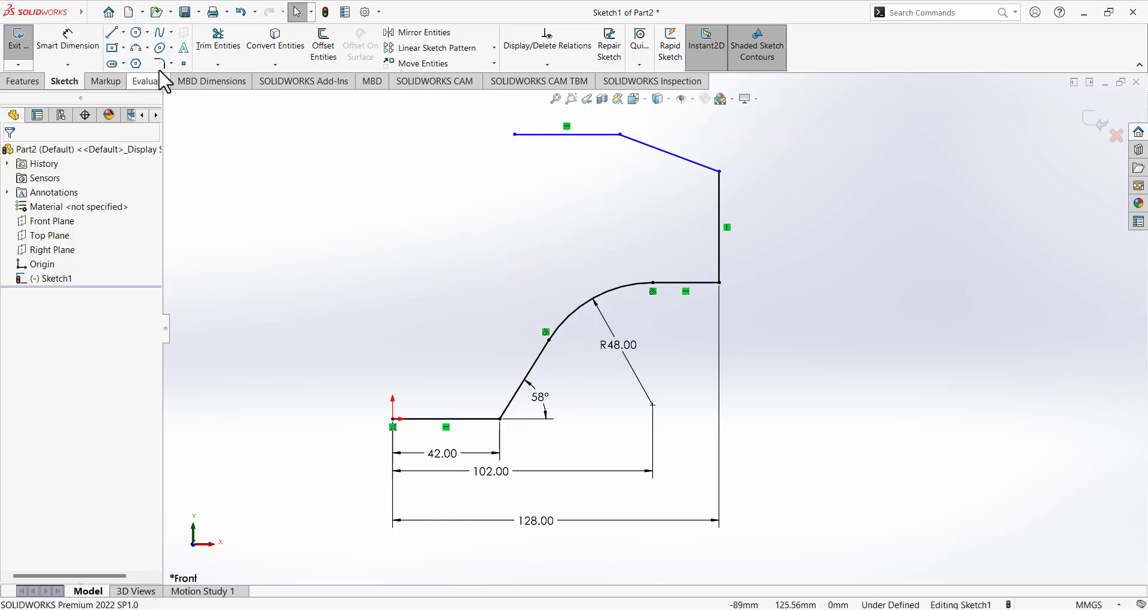
Inspect the top horizontal line's relations, then reactivate Smart Dimension and bring up the Paint reference.
{"action": "left_click", "coordinate": [568, 134]}
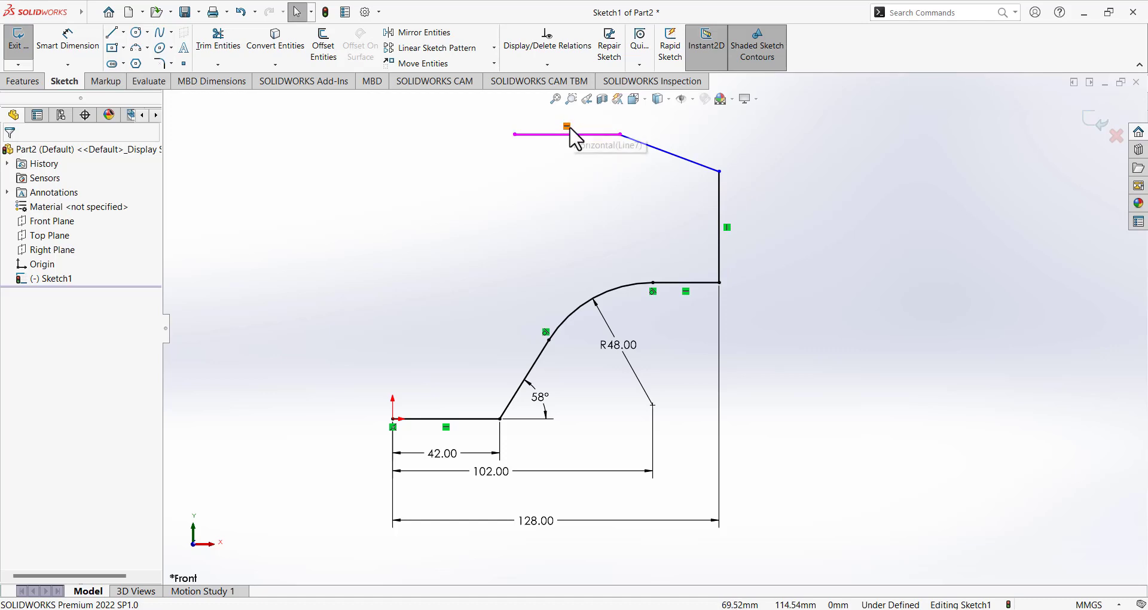
{"action": "left_click", "coordinate": [586, 136]}
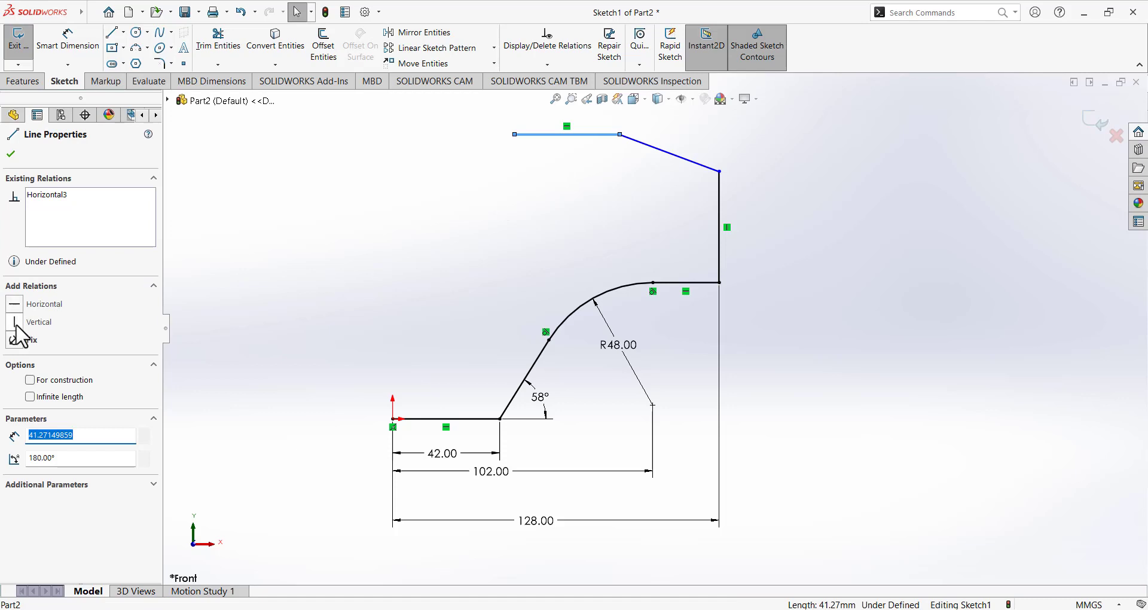
{"action": "left_click", "coordinate": [308, 224]}
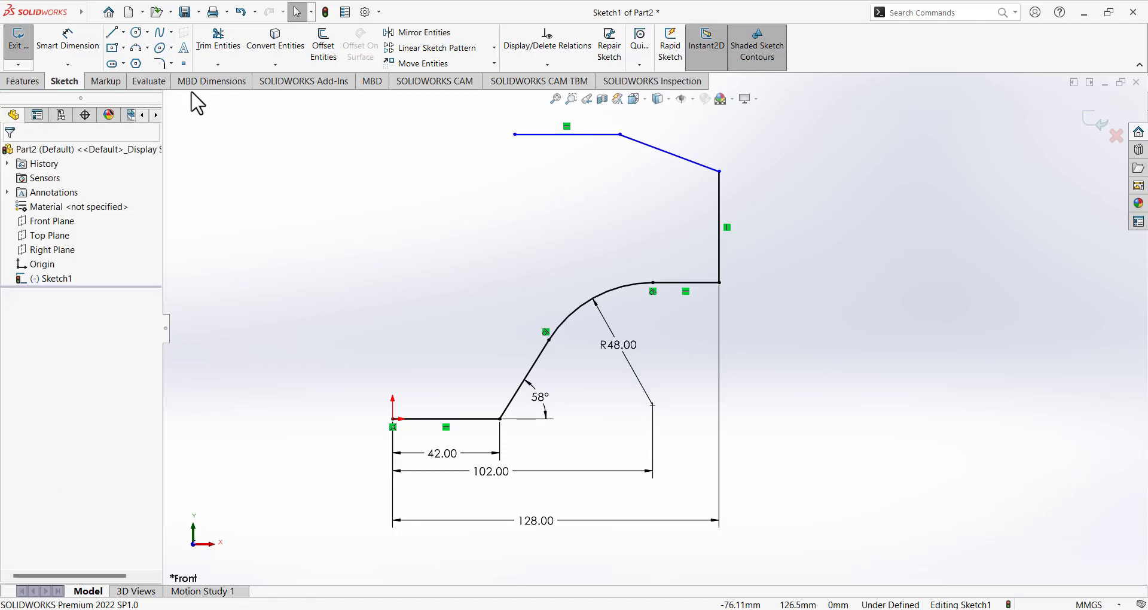
{"action": "left_click", "coordinate": [81, 48]}
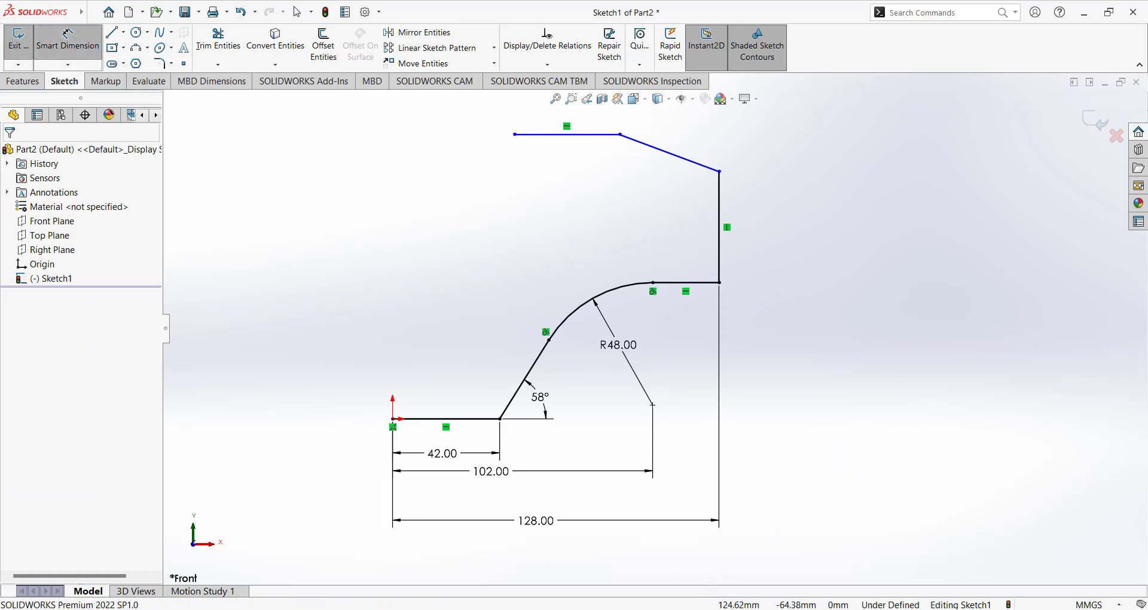
{"action": "left_click", "coordinate": [673, 609]}
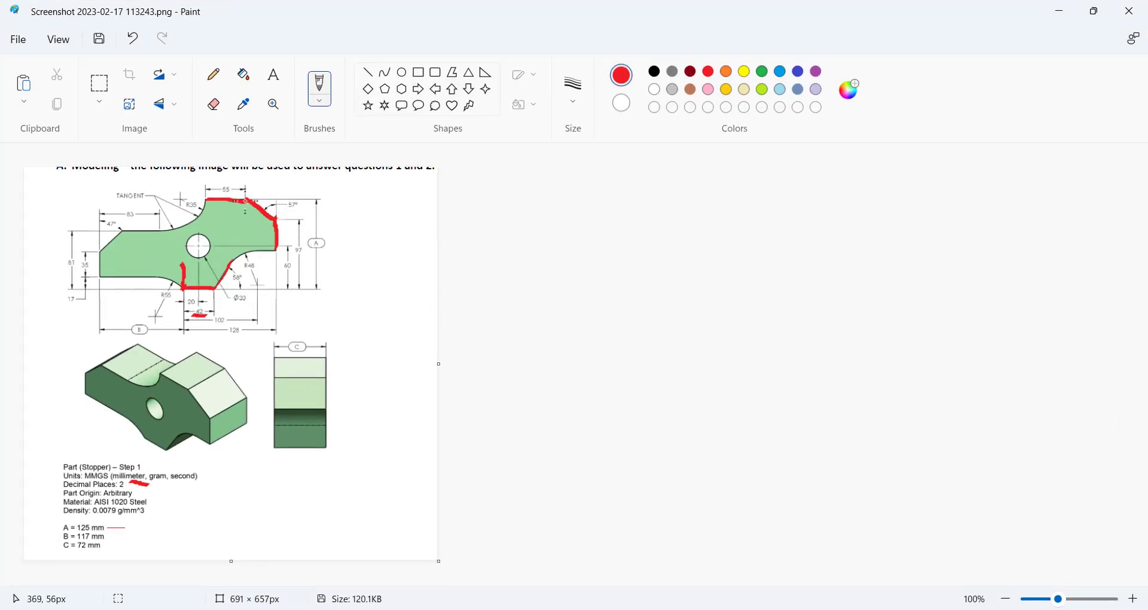
Trace the part's top and bottom edges in red out toward dimension A, then return to SOLIDWORKS.
{"action": "left_click_drag", "start_coordinate": [252, 199], "coordinate": [330, 199]}
{"action": "left_click_drag", "start_coordinate": [242, 287], "coordinate": [324, 294]}
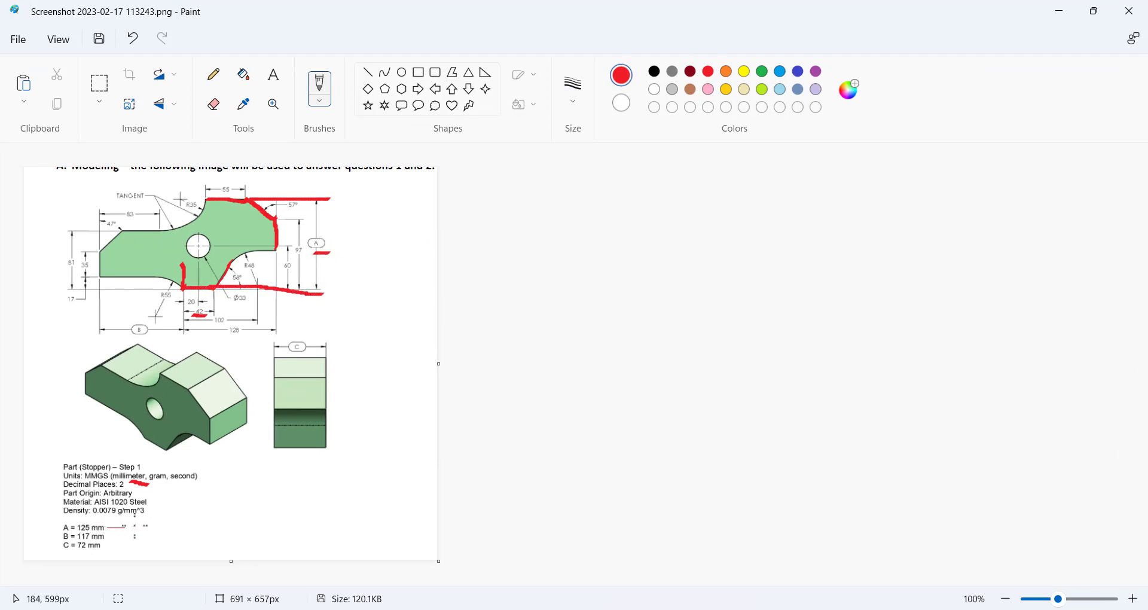
{"action": "left_click", "coordinate": [741, 609]}
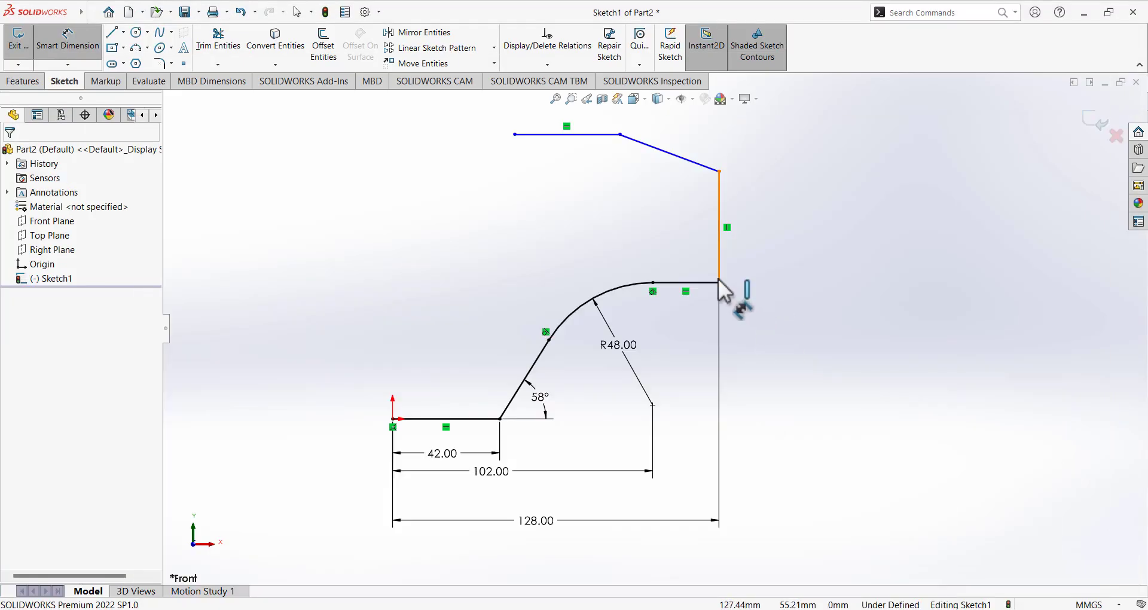
Dimension the vertical distance from the bottom 42 mm line to the top line as 125 mm.
{"action": "left_click", "coordinate": [485, 419]}
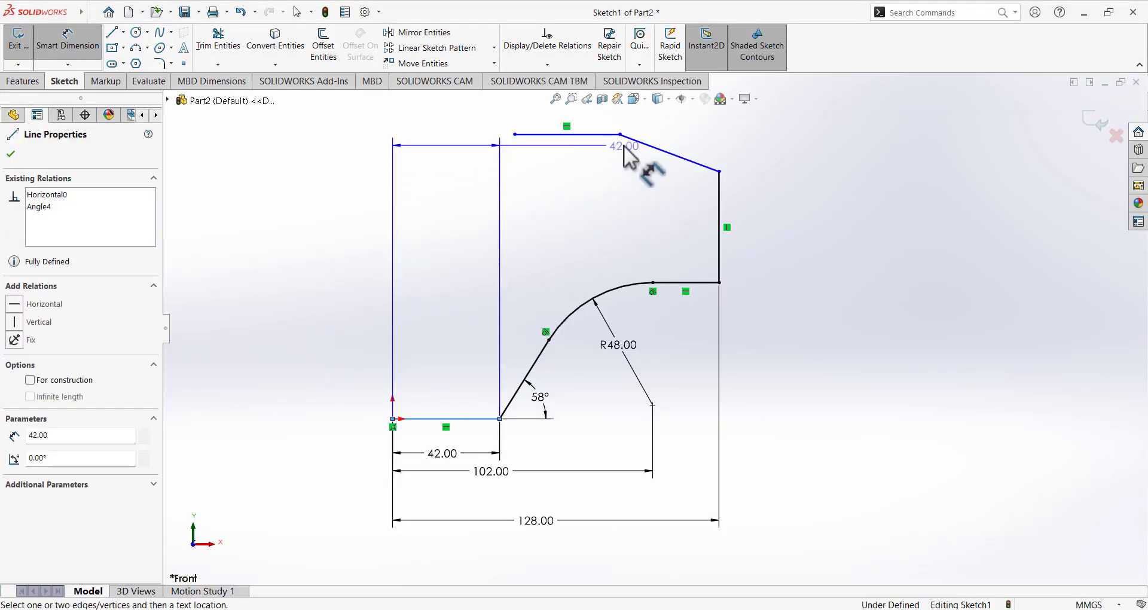
{"action": "left_click", "coordinate": [577, 135]}
{"action": "left_click", "coordinate": [909, 294]}
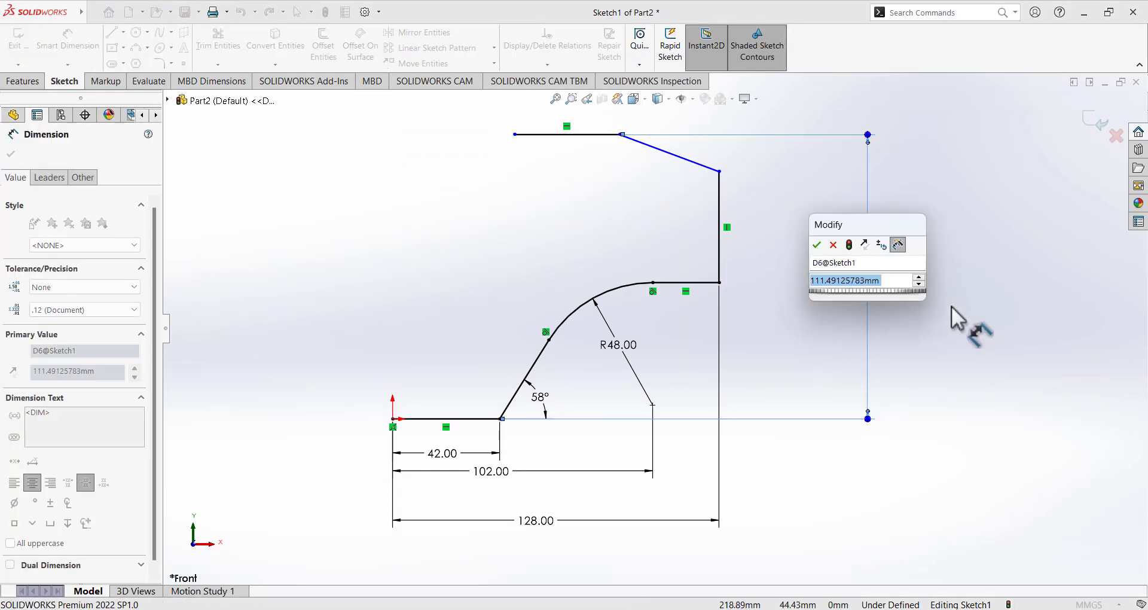
{"action": "type", "text": "125"}
{"action": "key", "text": "Return"}
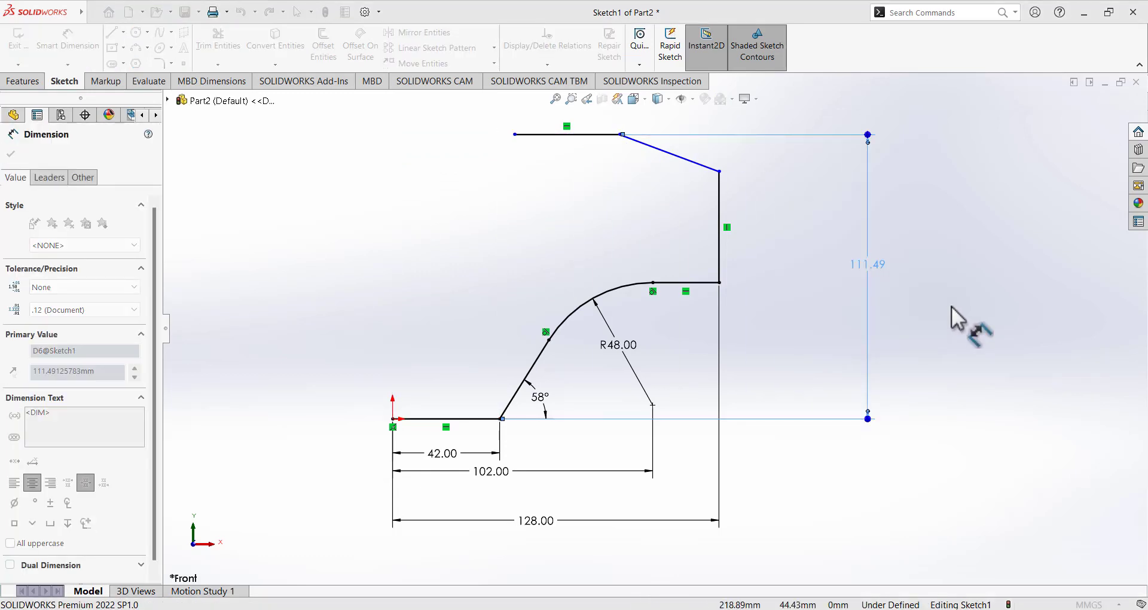
{"action": "scroll", "coordinate": [832, 325], "scroll_direction": "up", "scroll_amount": 4}
{"action": "scroll", "coordinate": [710, 274], "scroll_direction": "down", "scroll_amount": 2}
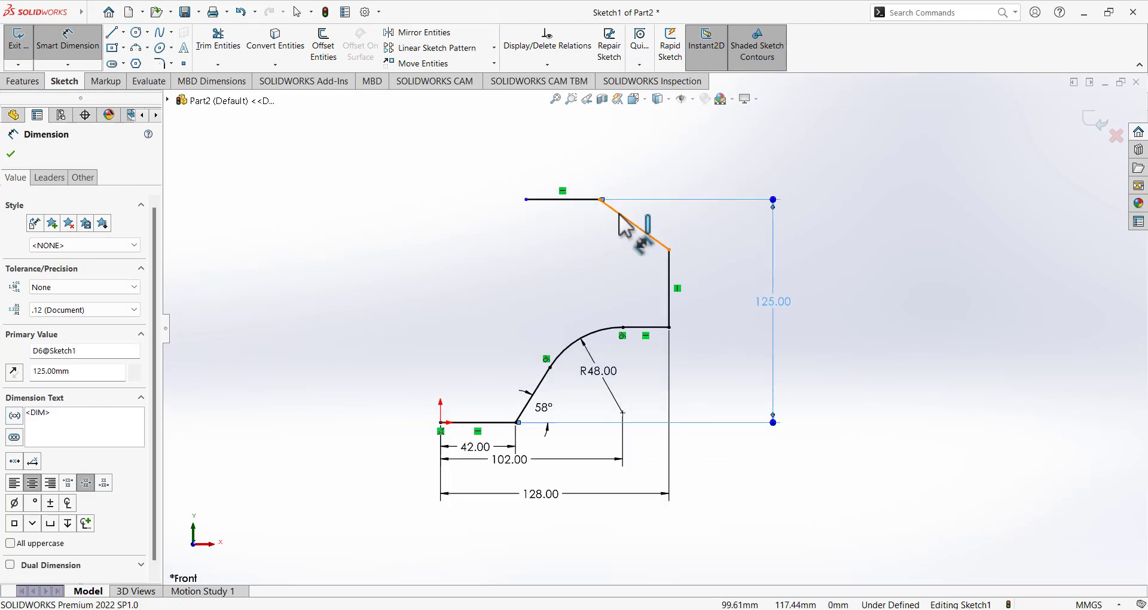
Start an angle dimension between the top and slanted lines, cancel it, and return to Paint.
{"action": "left_click", "coordinate": [586, 199]}
{"action": "left_click", "coordinate": [624, 218]}
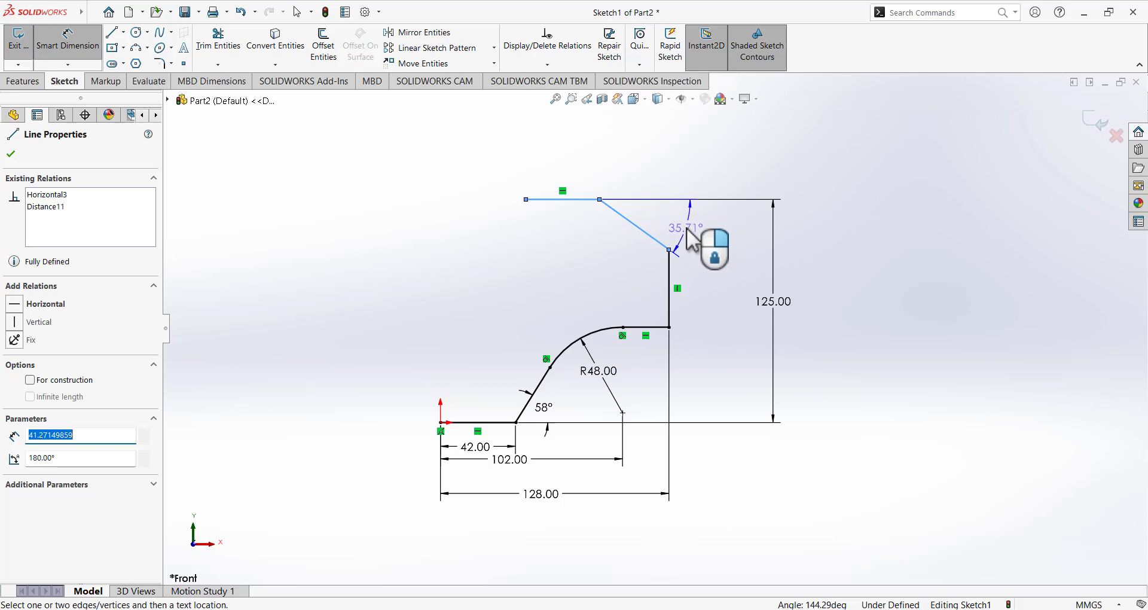
{"action": "key", "text": "Escape"}
{"action": "key", "text": "Escape"}
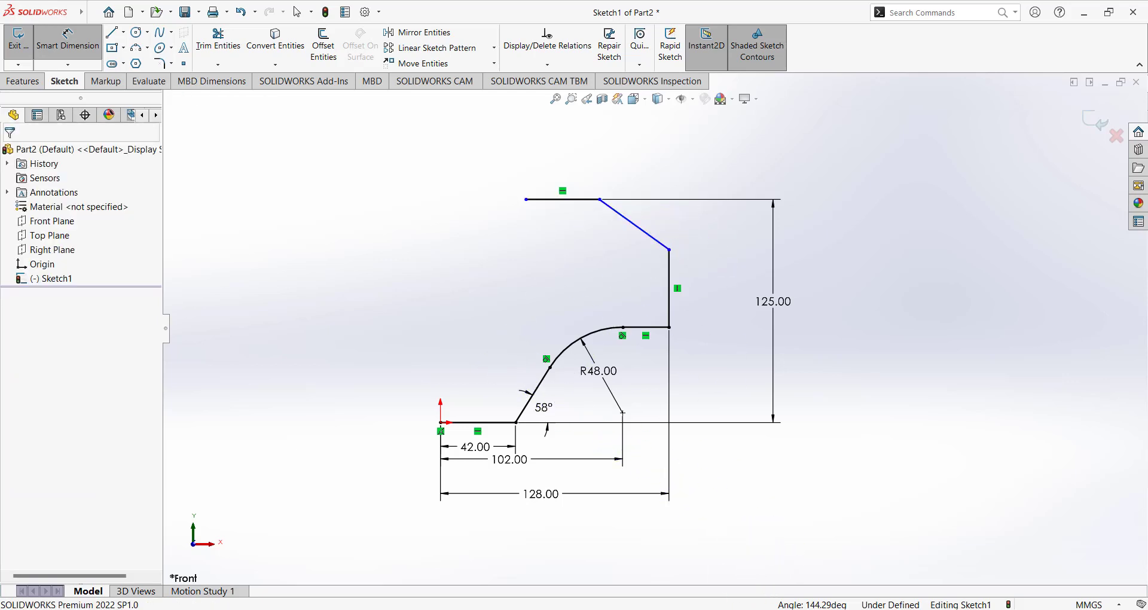
{"action": "key", "text": "alt+Tab"}
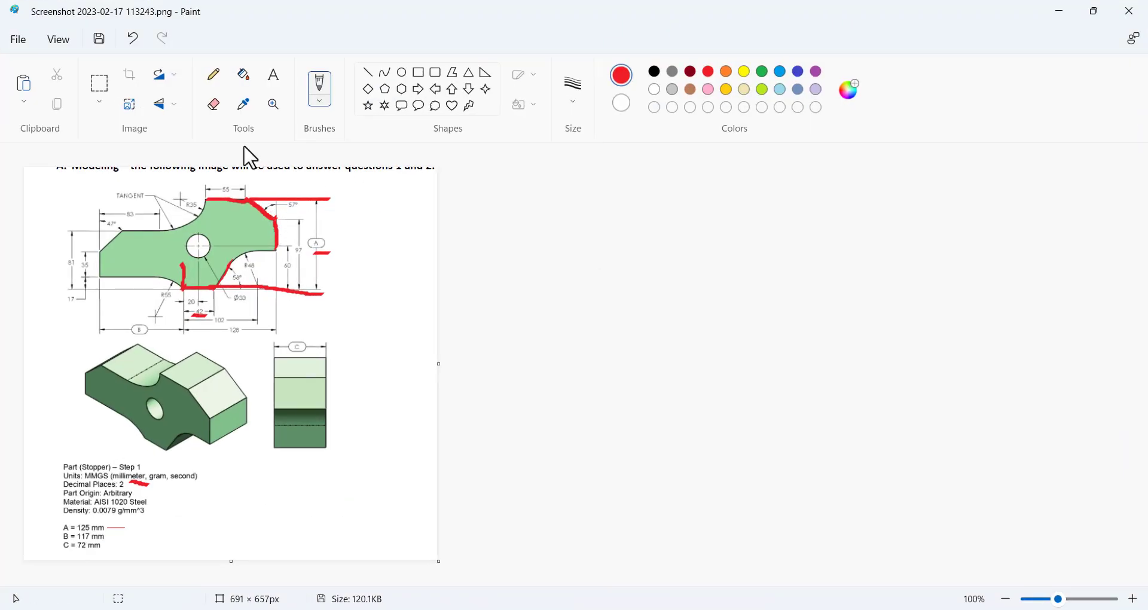
Undo the last two red markings on the drawing's right side and return to SOLIDWORKS.
{"action": "left_click", "coordinate": [129, 43]}
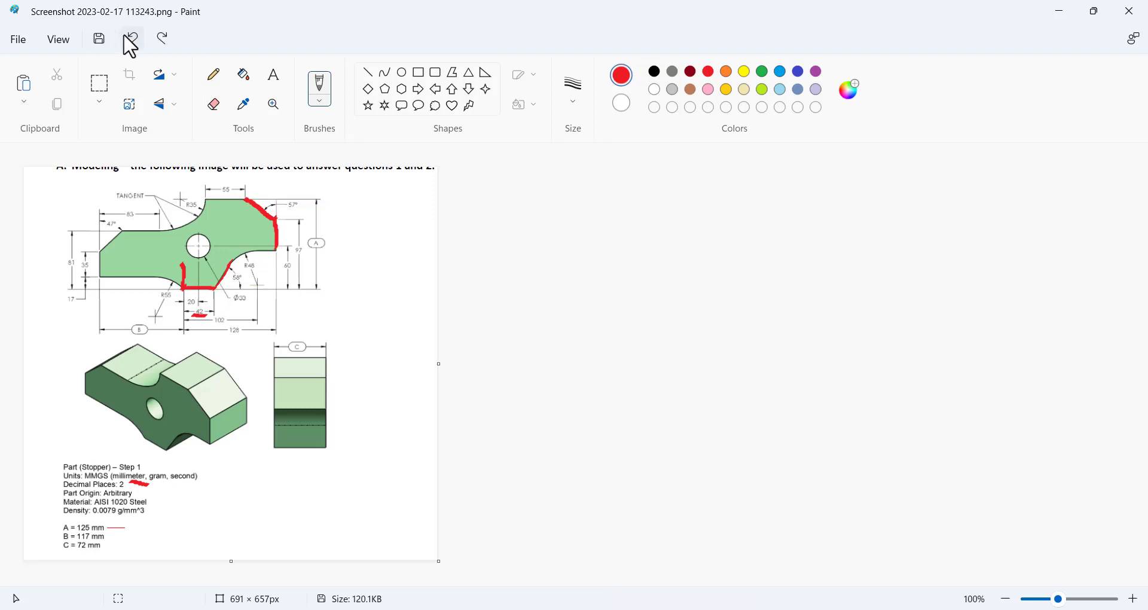
{"action": "left_click", "coordinate": [129, 43]}
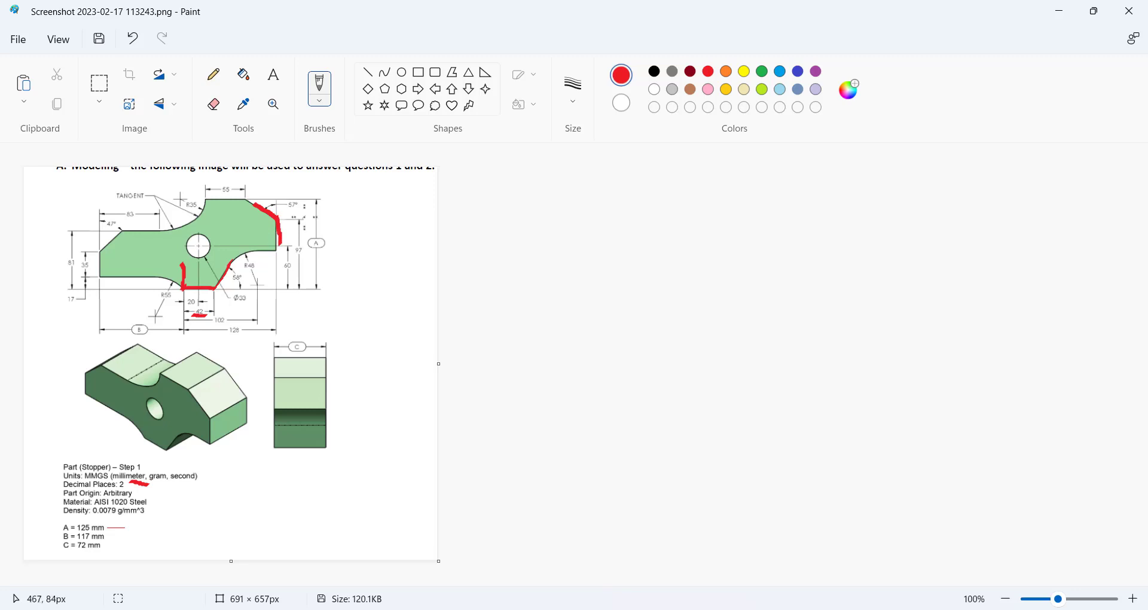
{"action": "left_click", "coordinate": [705, 608]}
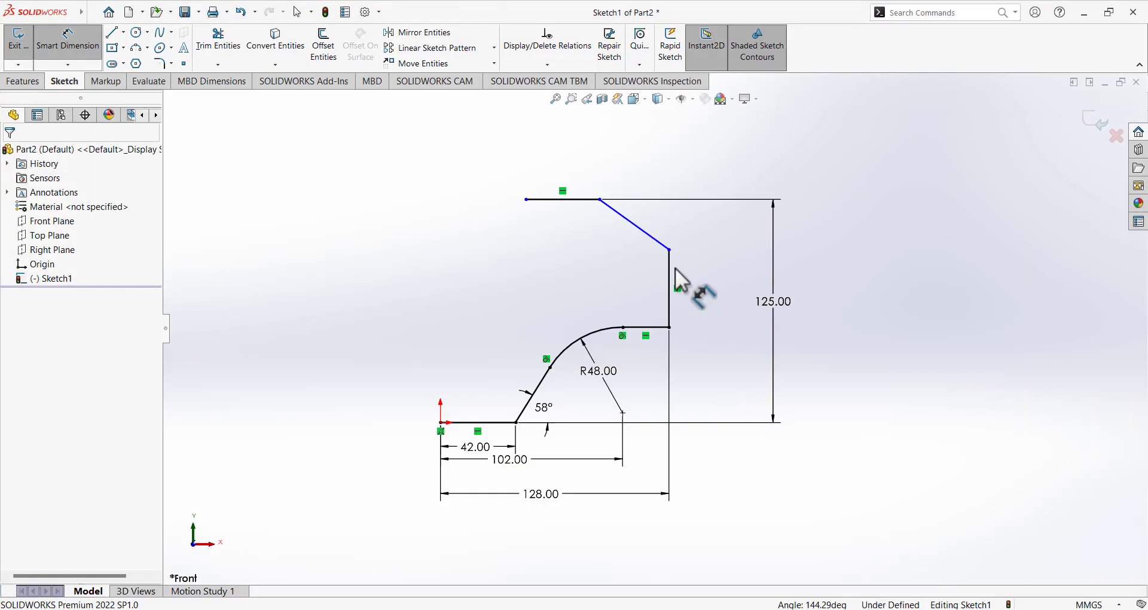
Dimension the angle between the vertical and slanted lines as 57° and reposition its label.
{"action": "left_click", "coordinate": [679, 287]}
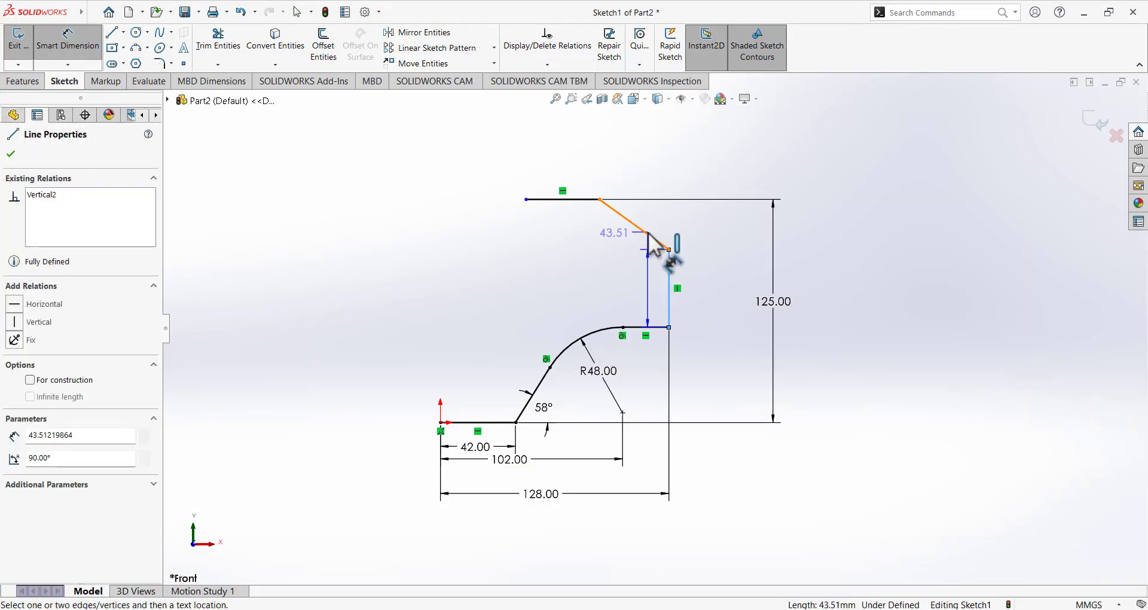
{"action": "left_click", "coordinate": [662, 245]}
{"action": "left_click", "coordinate": [649, 184]}
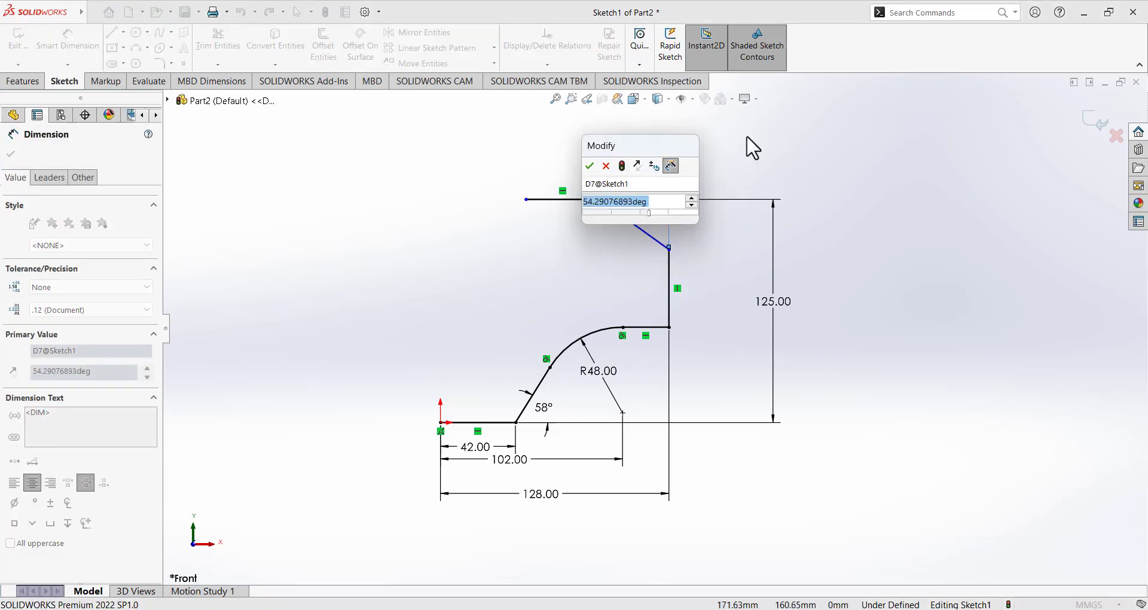
{"action": "type", "text": "57"}
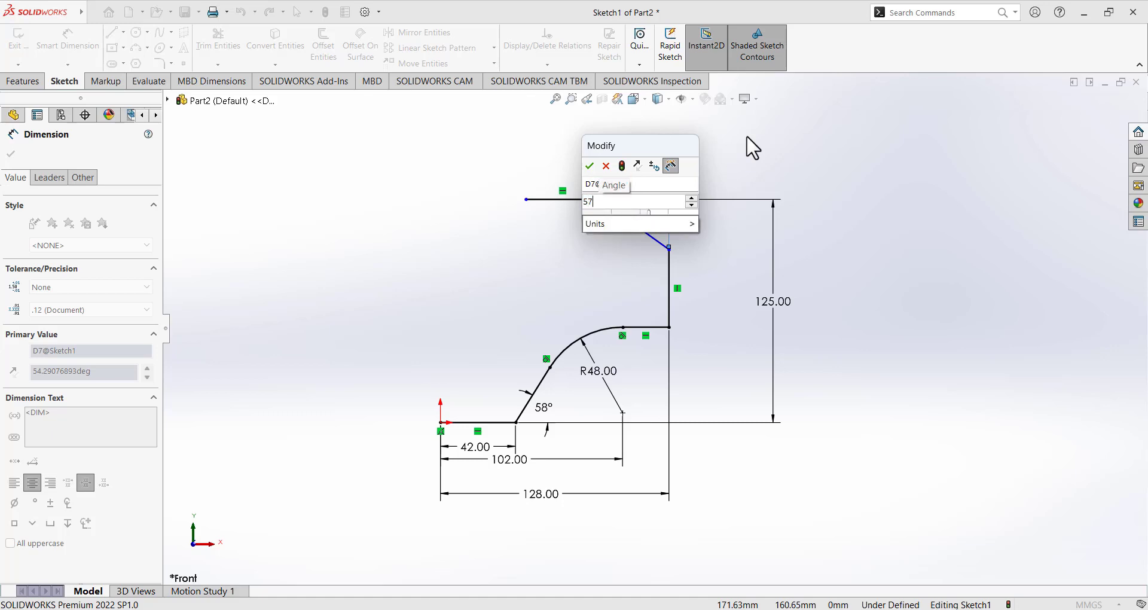
{"action": "key", "text": "Return"}
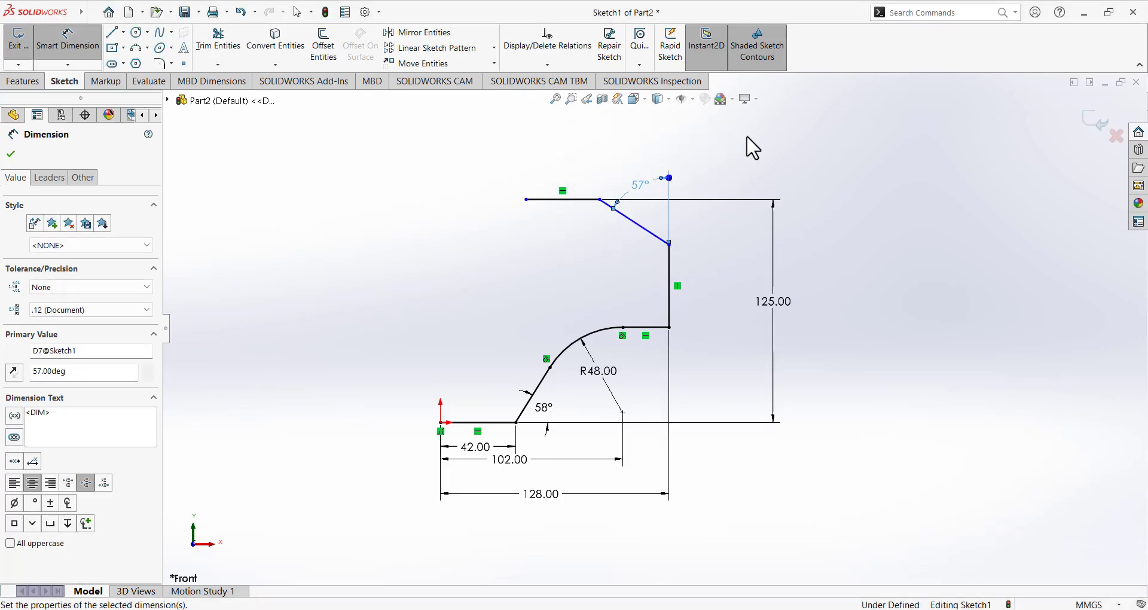
{"action": "left_click_drag", "start_coordinate": [640, 186], "coordinate": [617, 214]}
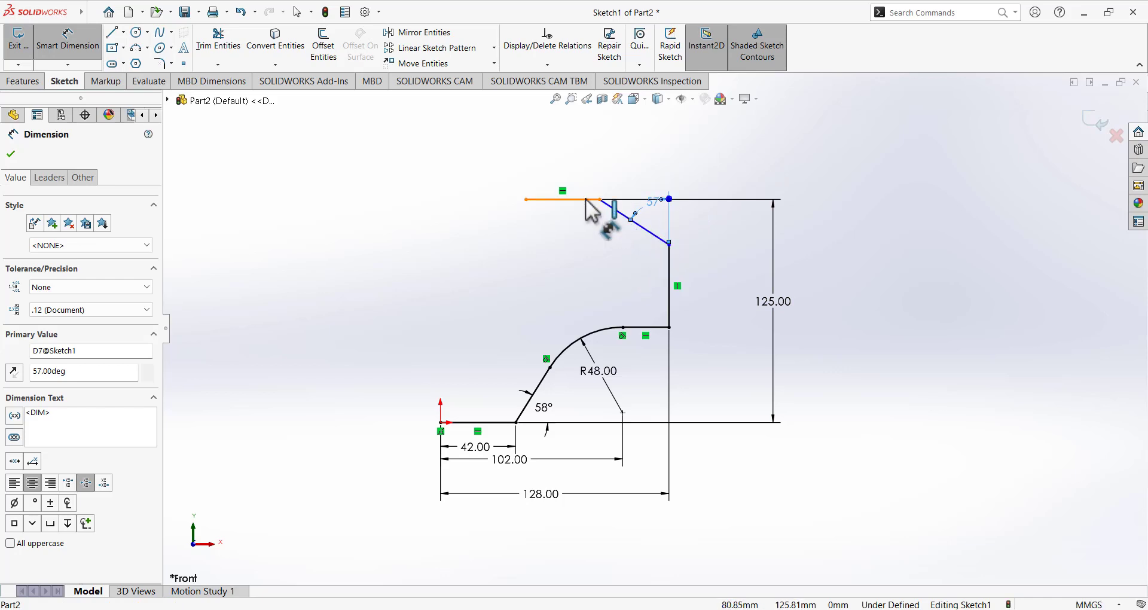
{"action": "left_click", "coordinate": [708, 608]}
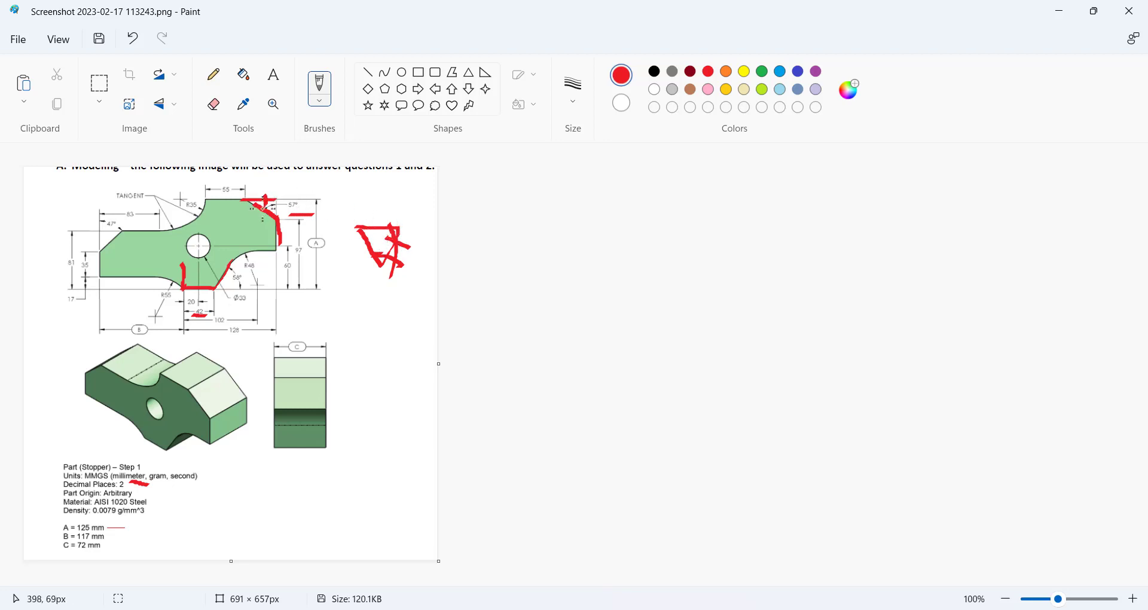
Undo the red triangle and the strokes near the 55 and 57° dimensions, then deselect the 57° dimension.
{"action": "left_click", "coordinate": [133, 40]}
{"action": "left_click", "coordinate": [132, 39]}
{"action": "left_click", "coordinate": [133, 40]}
{"action": "left_click", "coordinate": [133, 40]}
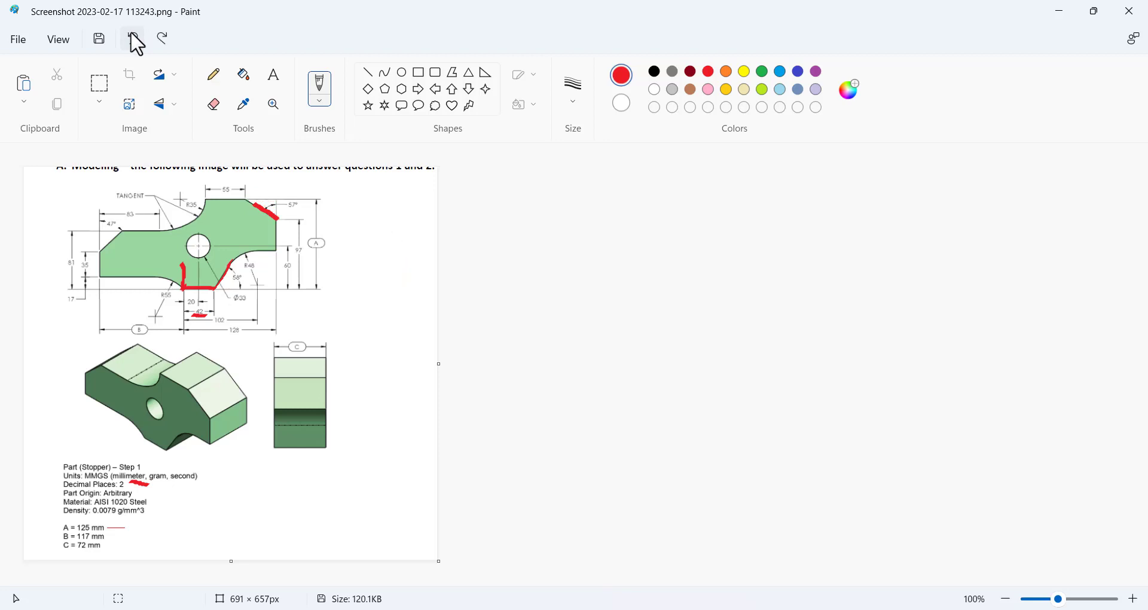
{"action": "left_click", "coordinate": [134, 40]}
{"action": "key", "text": "alt+Tab"}
{"action": "left_click", "coordinate": [698, 223]}
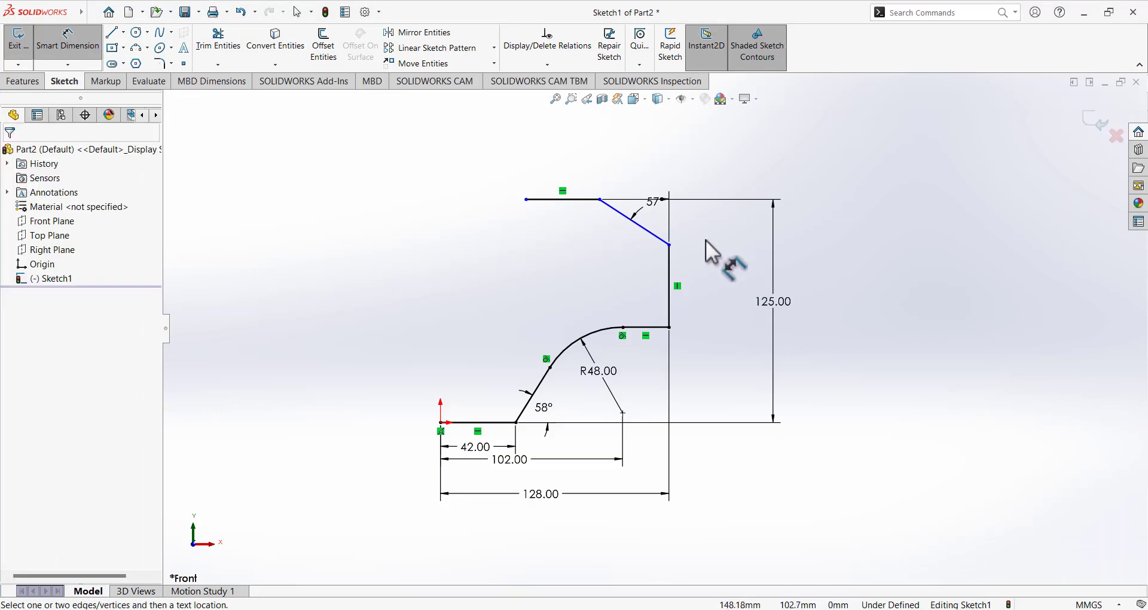
Dimension the top line's length as 55 mm and compare it with the reference drawing.
{"action": "left_click", "coordinate": [561, 200]}
{"action": "left_click", "coordinate": [554, 168]}
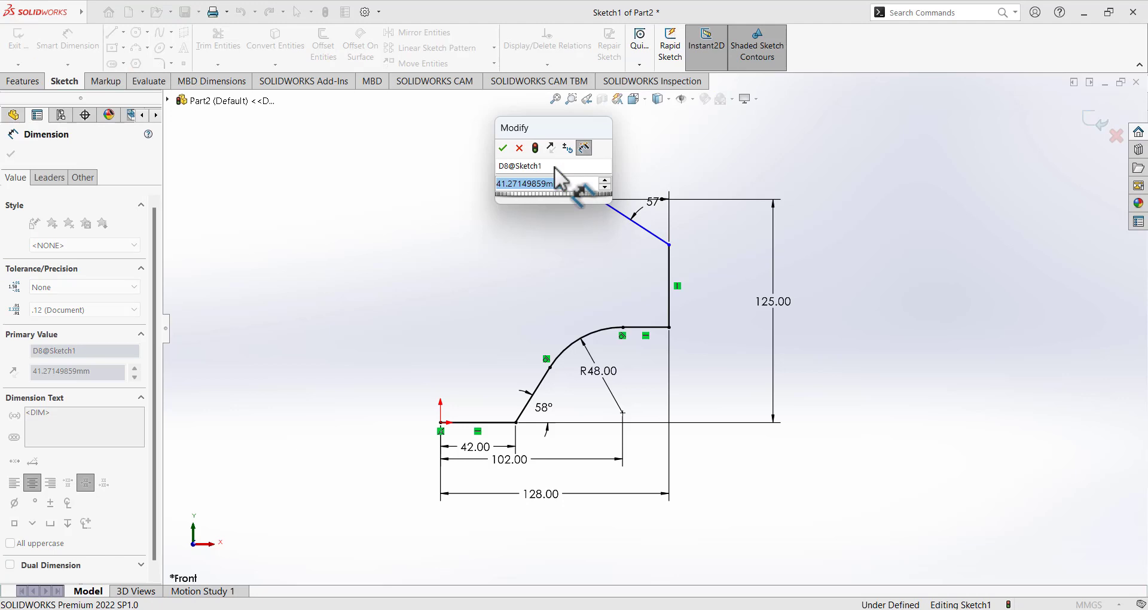
{"action": "type", "text": "55"}
{"action": "key", "text": "Return"}
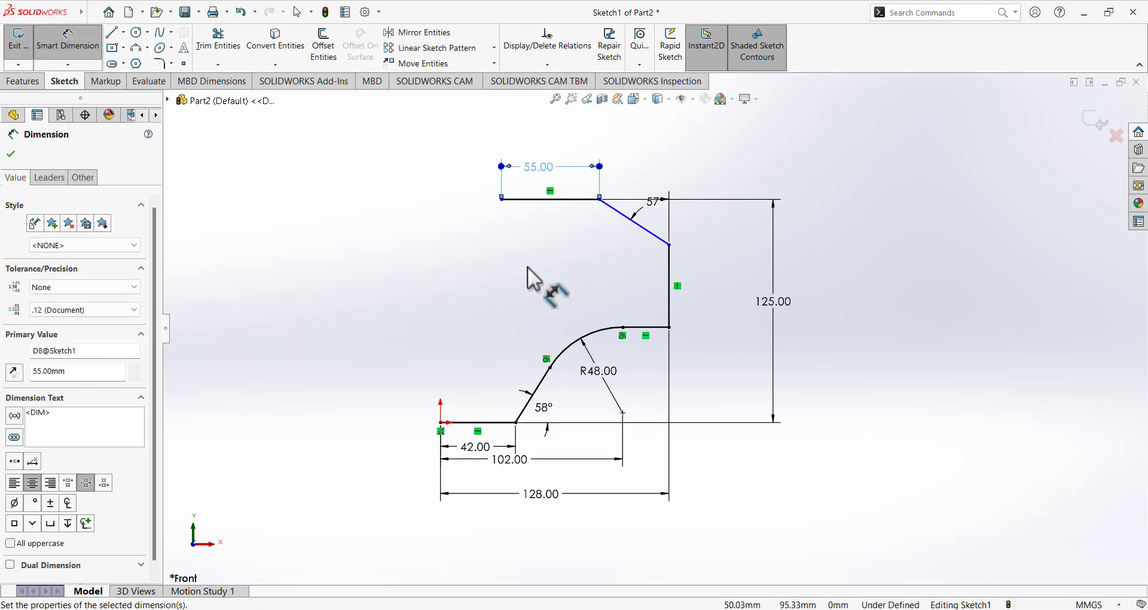
{"action": "left_click", "coordinate": [720, 608]}
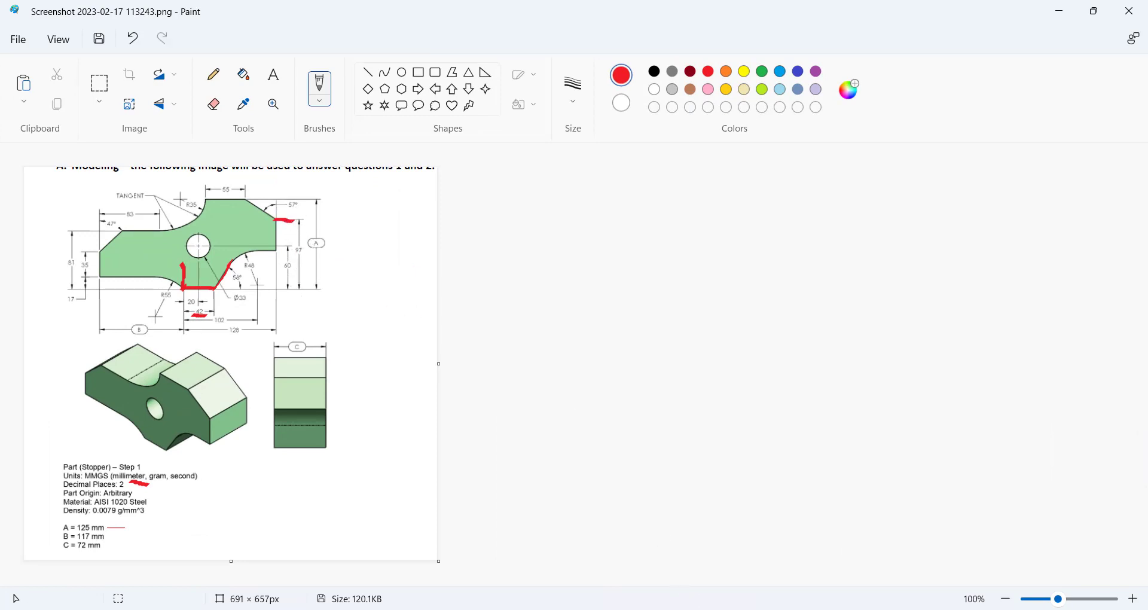
{"action": "key", "text": "alt+Tab"}
Add a 67 mm vertical dimension from the 57° line's end point down to the lower vertex.
{"action": "left_click", "coordinate": [669, 244]}
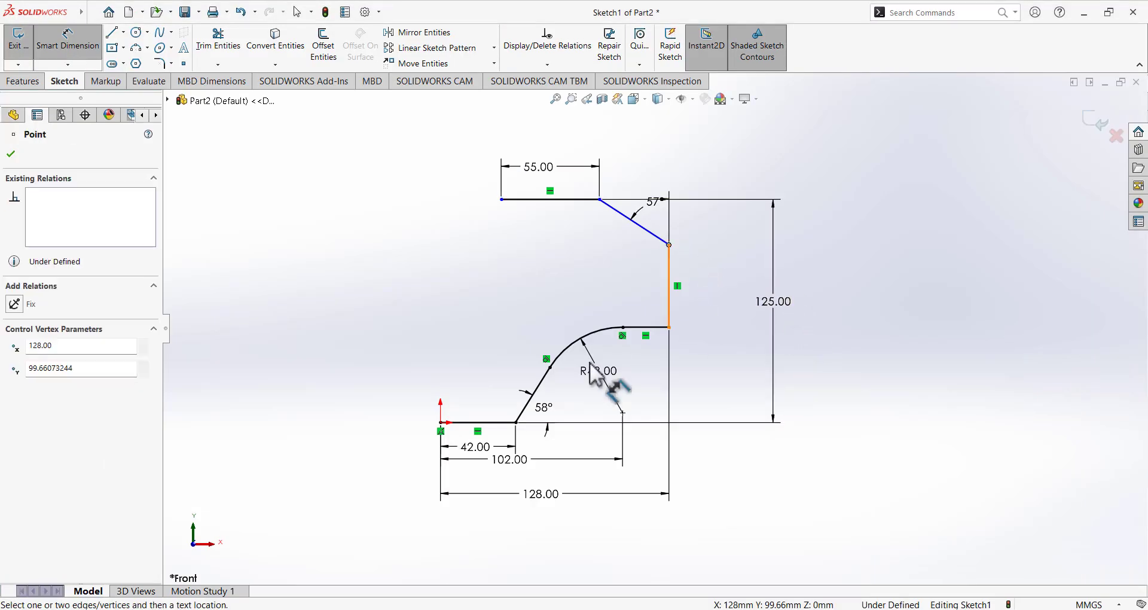
{"action": "left_click", "coordinate": [515, 422]}
{"action": "left_click", "coordinate": [743, 395]}
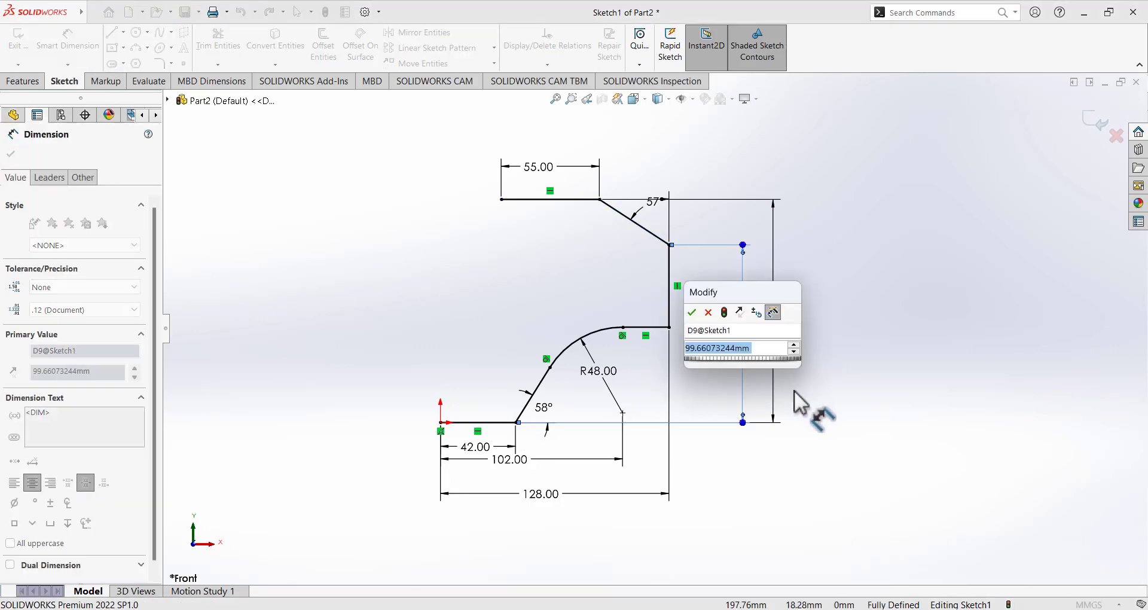
{"action": "type", "text": "67"}
{"action": "key", "text": "Return"}
{"action": "left_click", "coordinate": [879, 302]}
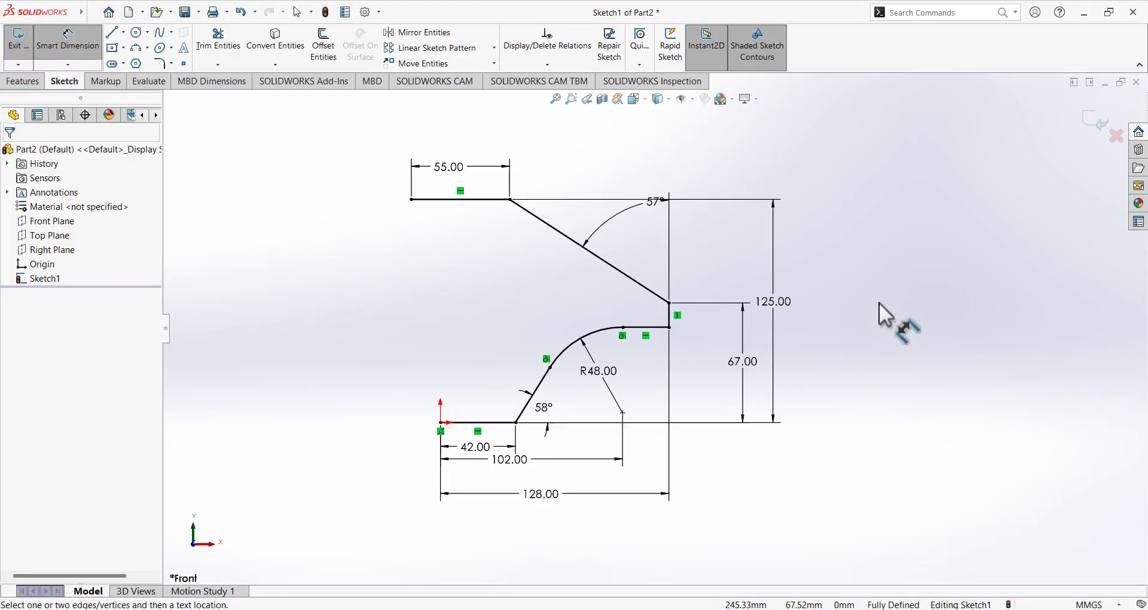
{"action": "scroll", "coordinate": [879, 303], "scroll_direction": "up", "scroll_amount": 3}
{"action": "scroll", "coordinate": [602, 306], "scroll_direction": "down", "scroll_amount": 3}
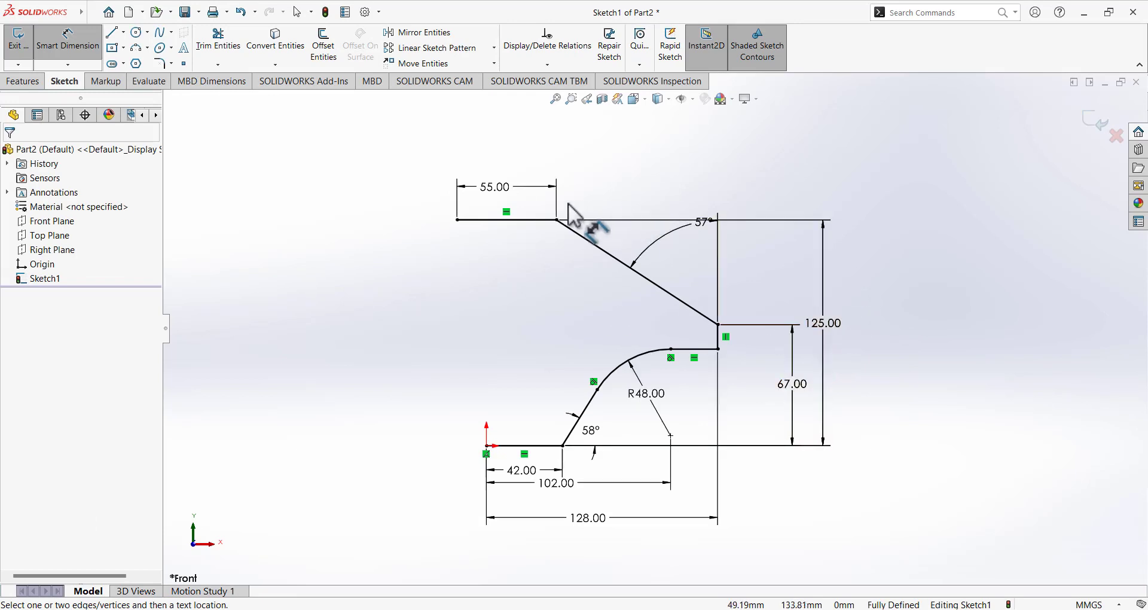
{"action": "left_click", "coordinate": [95, 54]}
Change the corner height dimension from 67 mm to 97 mm.
{"action": "left_click", "coordinate": [556, 220]}
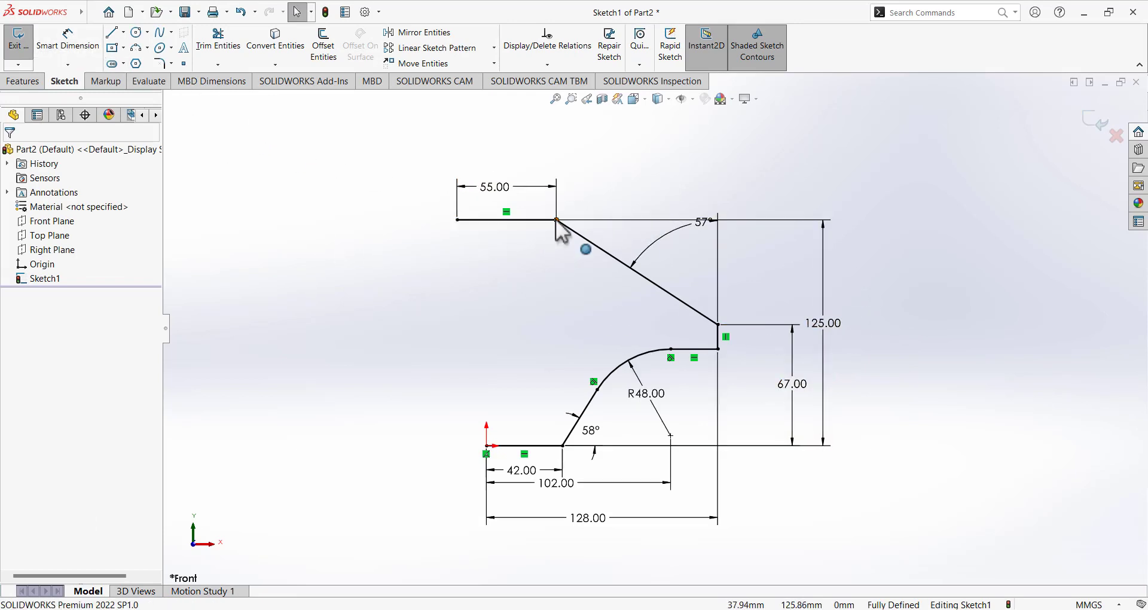
{"action": "left_click", "coordinate": [477, 303]}
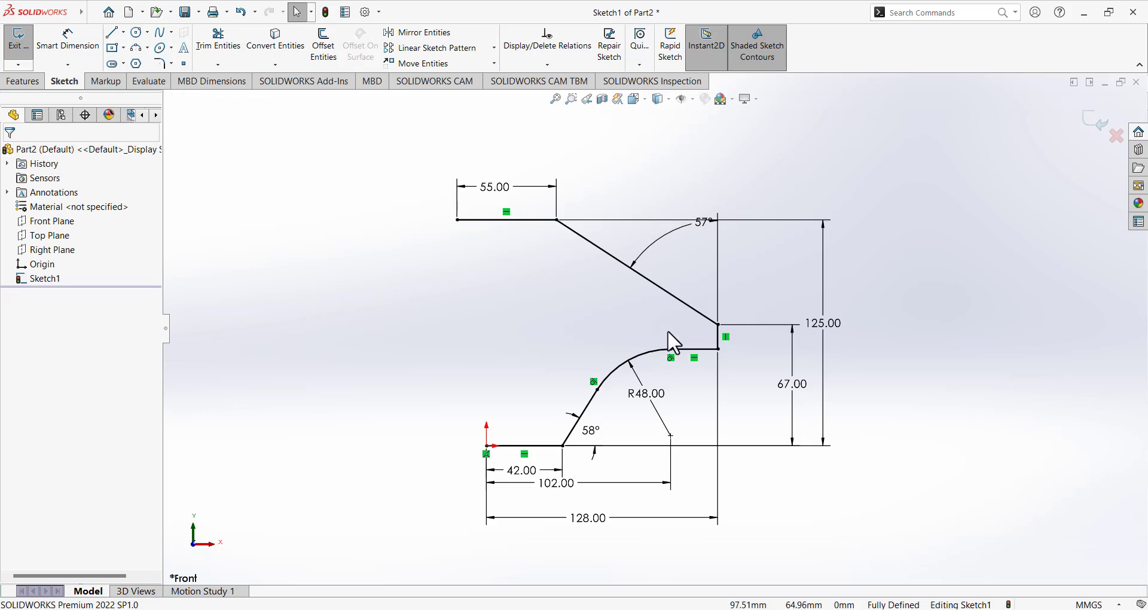
{"action": "left_click", "coordinate": [799, 388]}
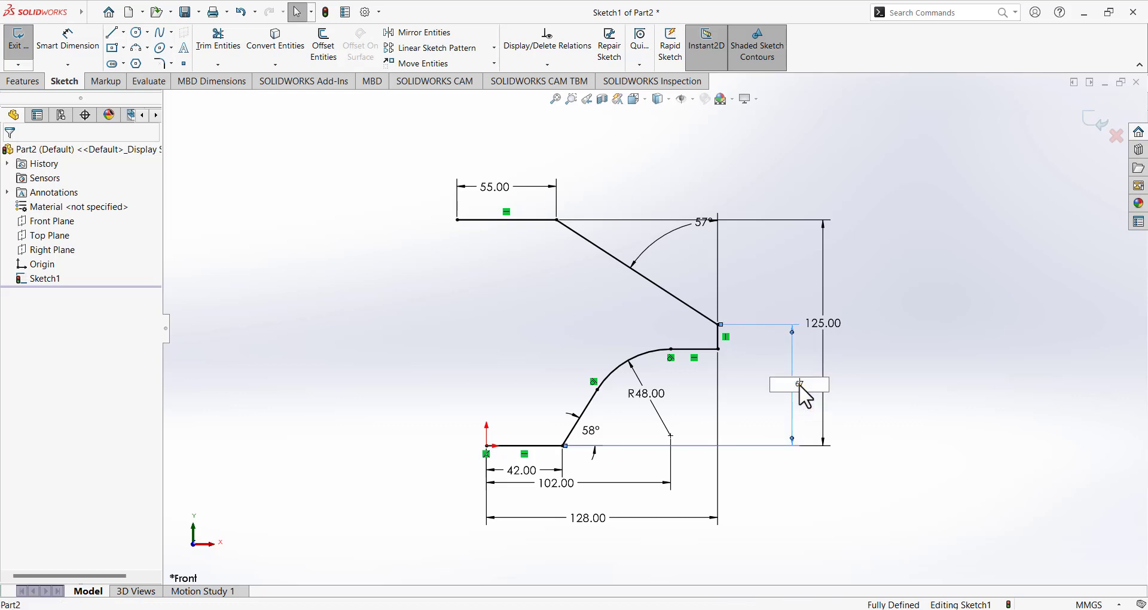
{"action": "left_click_drag", "start_coordinate": [810, 391], "coordinate": [784, 390]}
{"action": "key", "text": "Return"}
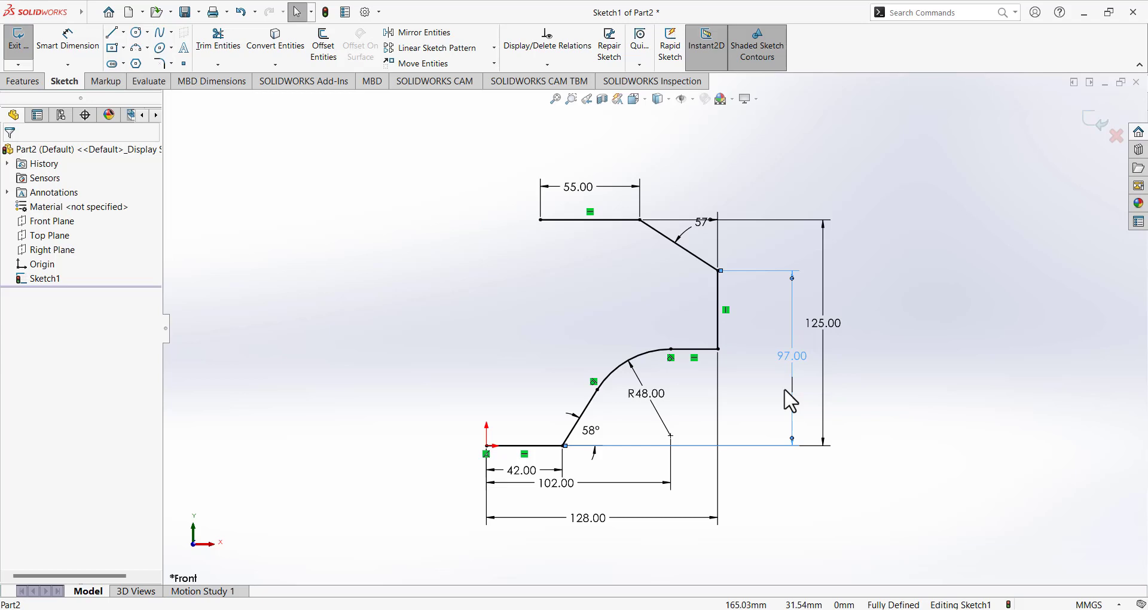
{"action": "left_click", "coordinate": [981, 346]}
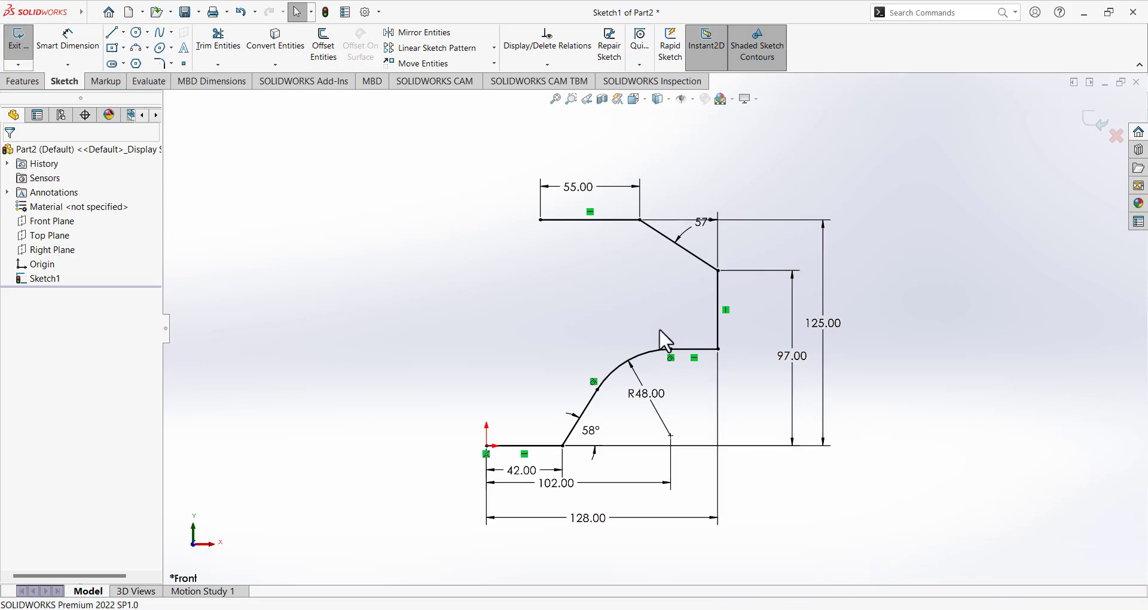
Move the 128 and 102 dimensions further below the sketch and nudge the R48 label.
{"action": "left_click_drag", "start_coordinate": [589, 526], "coordinate": [583, 549]}
{"action": "mouse_move", "coordinate": [573, 491]}
{"action": "left_mouse_down"}
{"action": "mouse_move", "coordinate": [577, 520]}
{"action": "mouse_move", "coordinate": [574, 511]}
{"action": "left_mouse_up"}
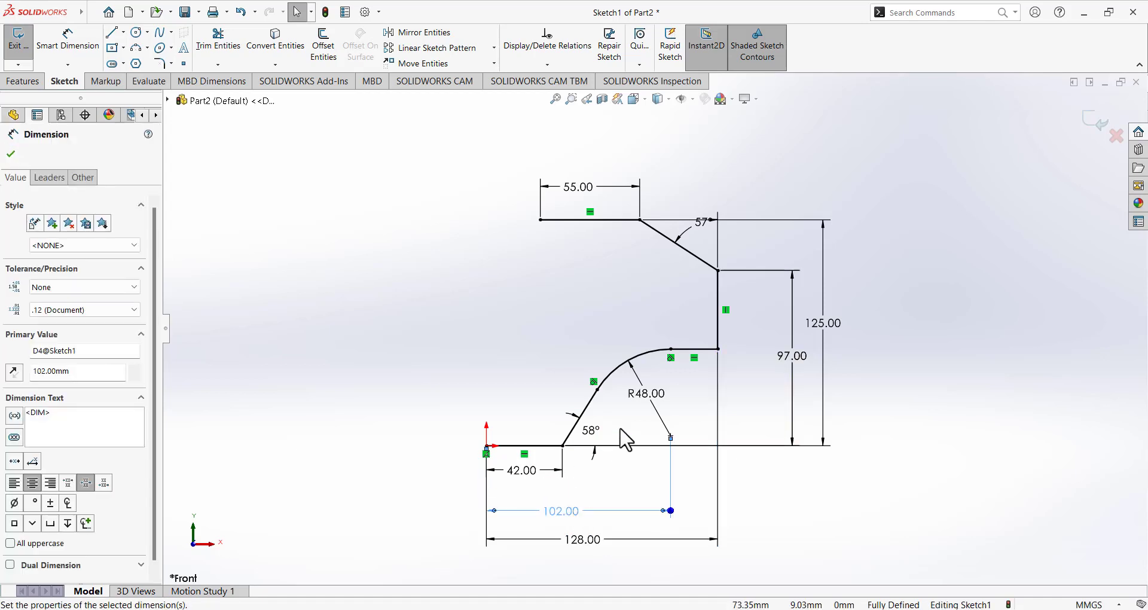
{"action": "left_click_drag", "start_coordinate": [650, 395], "coordinate": [660, 392]}
{"action": "left_click", "coordinate": [771, 500]}
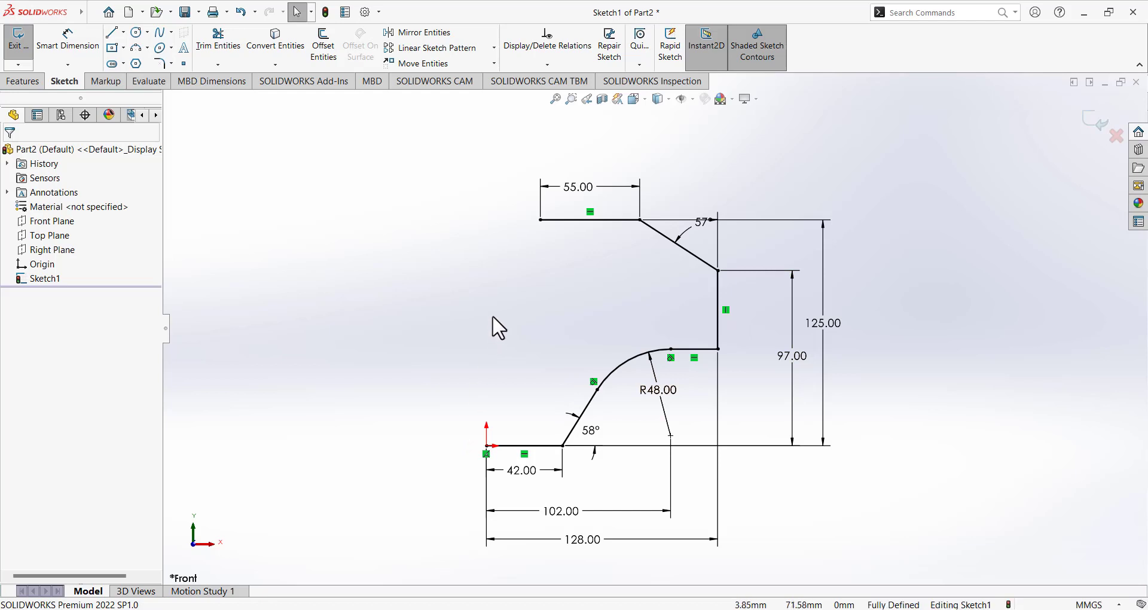
{"action": "key", "text": "alt+Tab"}
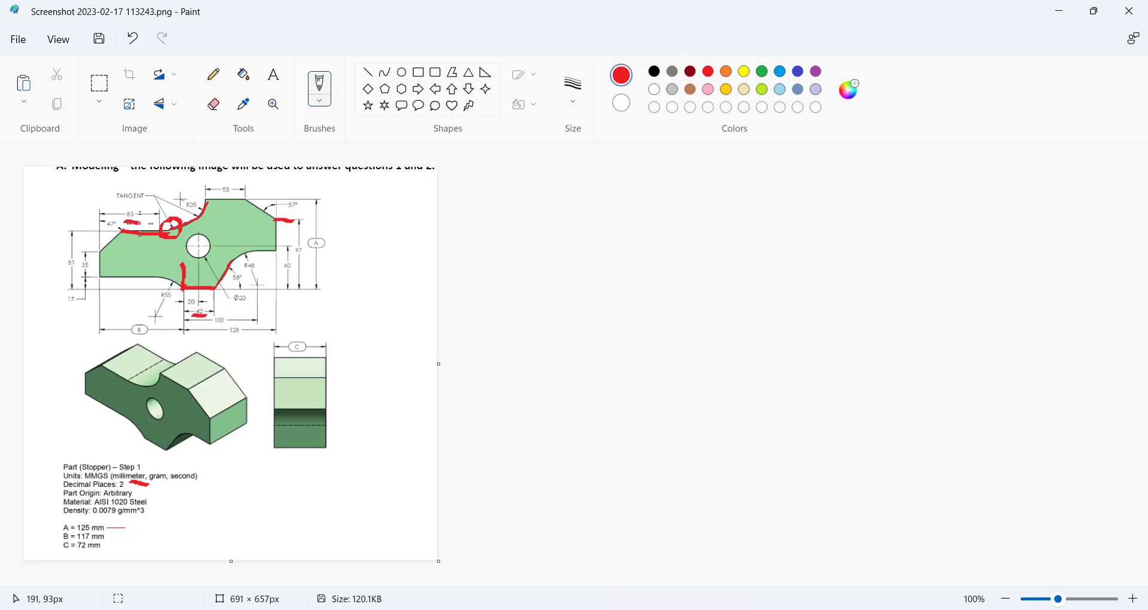
Minimize Paint to bring the fully defined Sketch1 back on screen.
{"action": "left_click", "coordinate": [656, 609]}
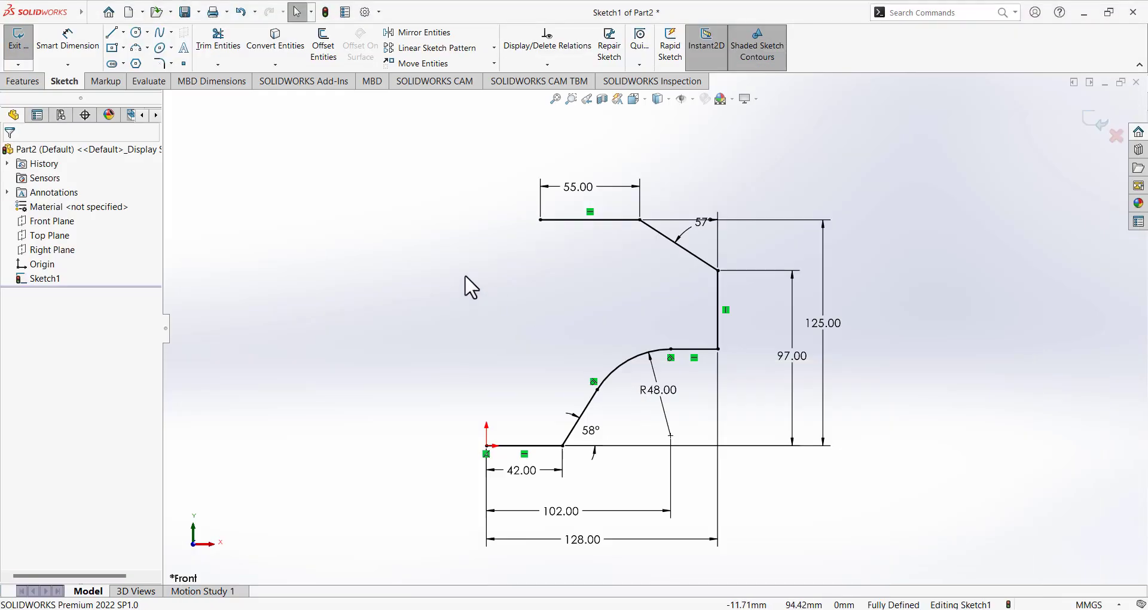
Draw a 3 Point Arc of about R35 from the top line's left end, curving down and left.
{"action": "left_click", "coordinate": [146, 50]}
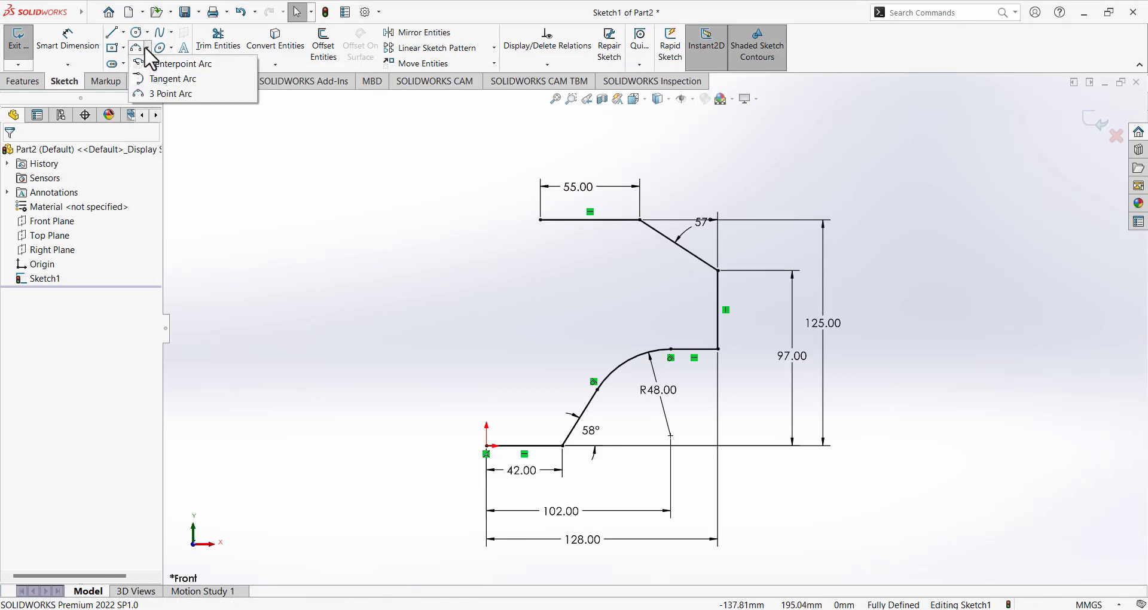
{"action": "left_click", "coordinate": [173, 95]}
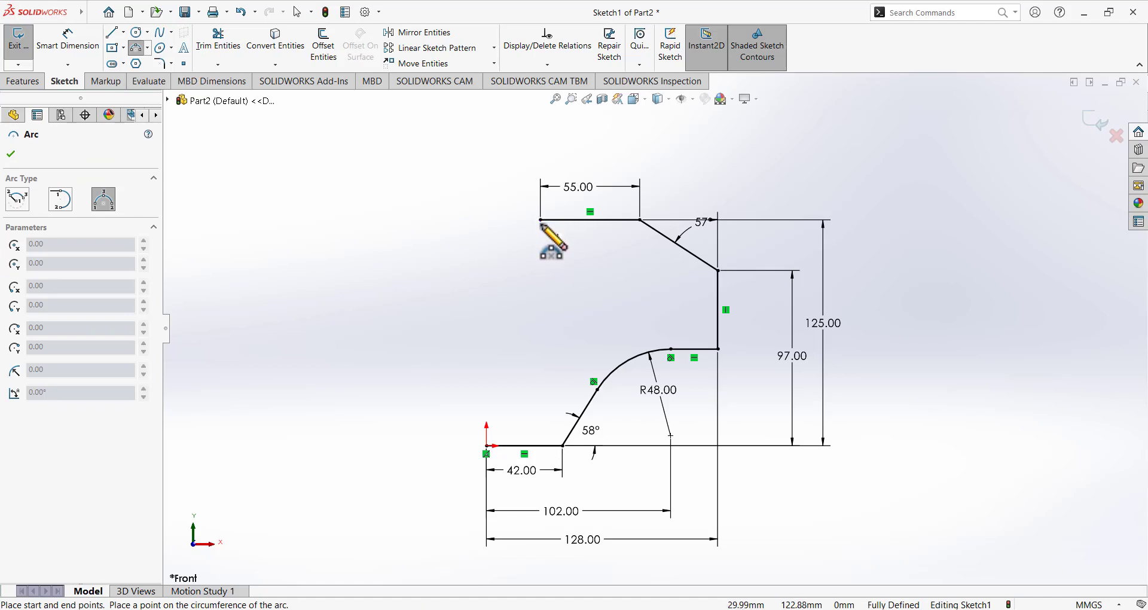
{"action": "left_click", "coordinate": [540, 221]}
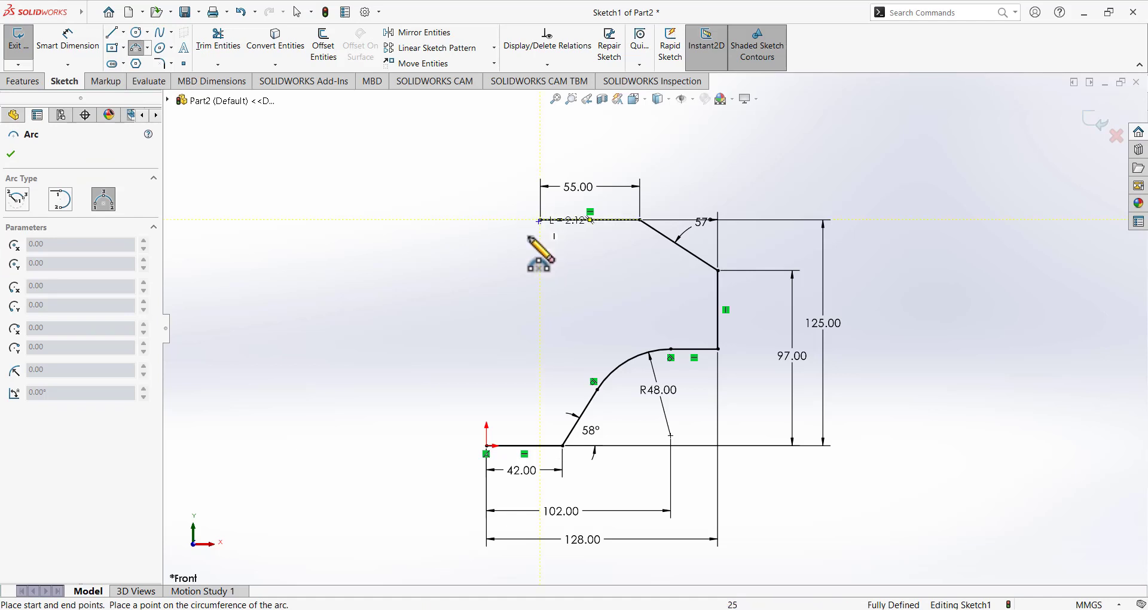
{"action": "left_click", "coordinate": [431, 262]}
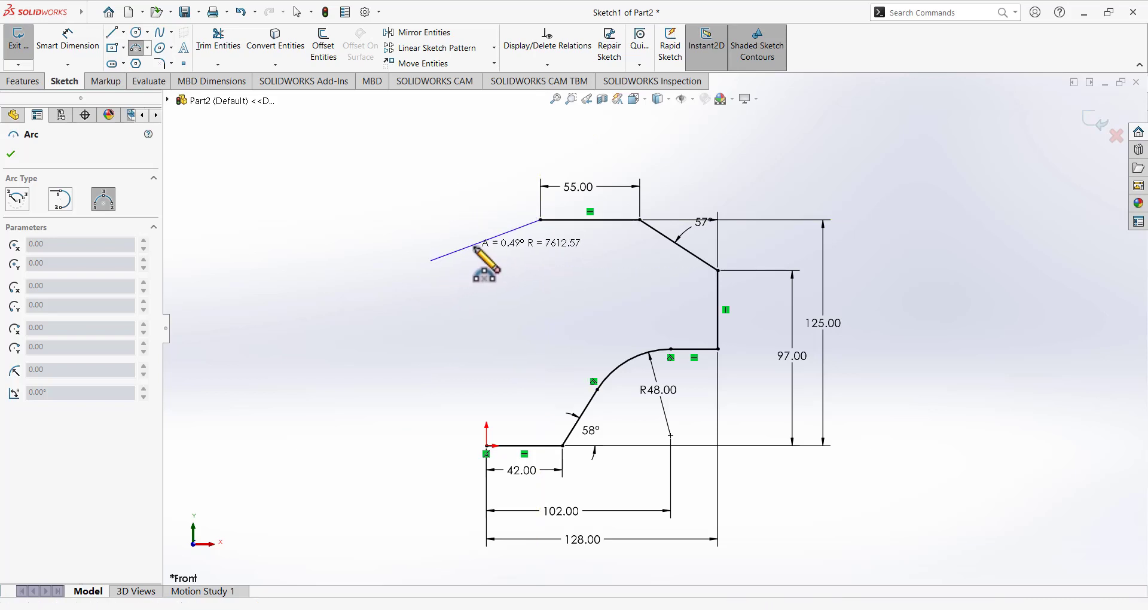
{"action": "left_click", "coordinate": [498, 273]}
{"action": "key", "text": "Escape"}
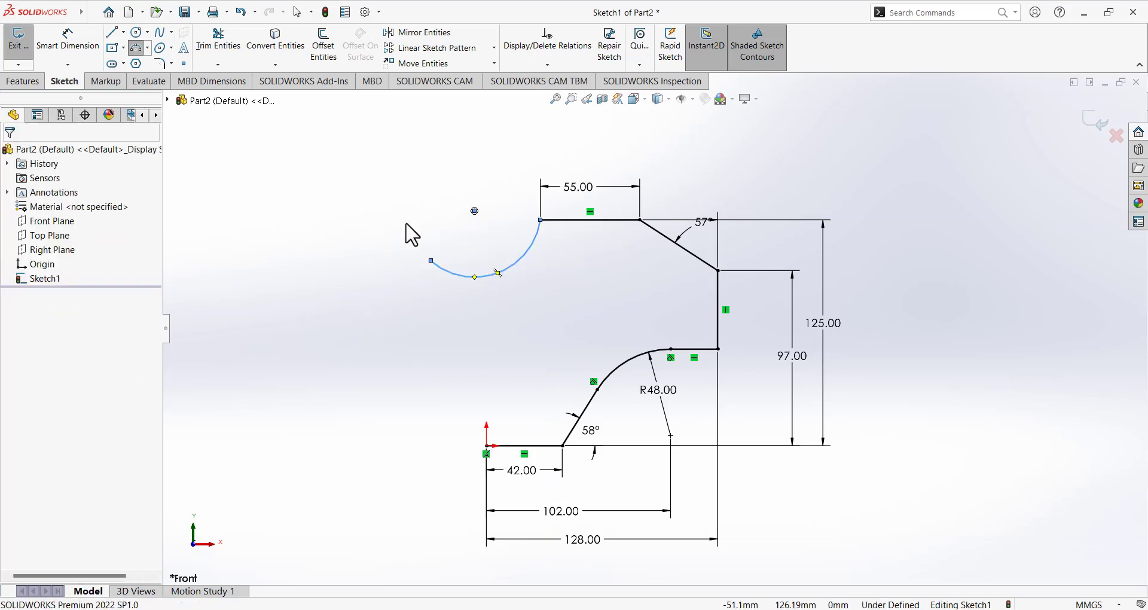
Draw a horizontal line running left from near the arc's lower end.
{"action": "left_click", "coordinate": [112, 33]}
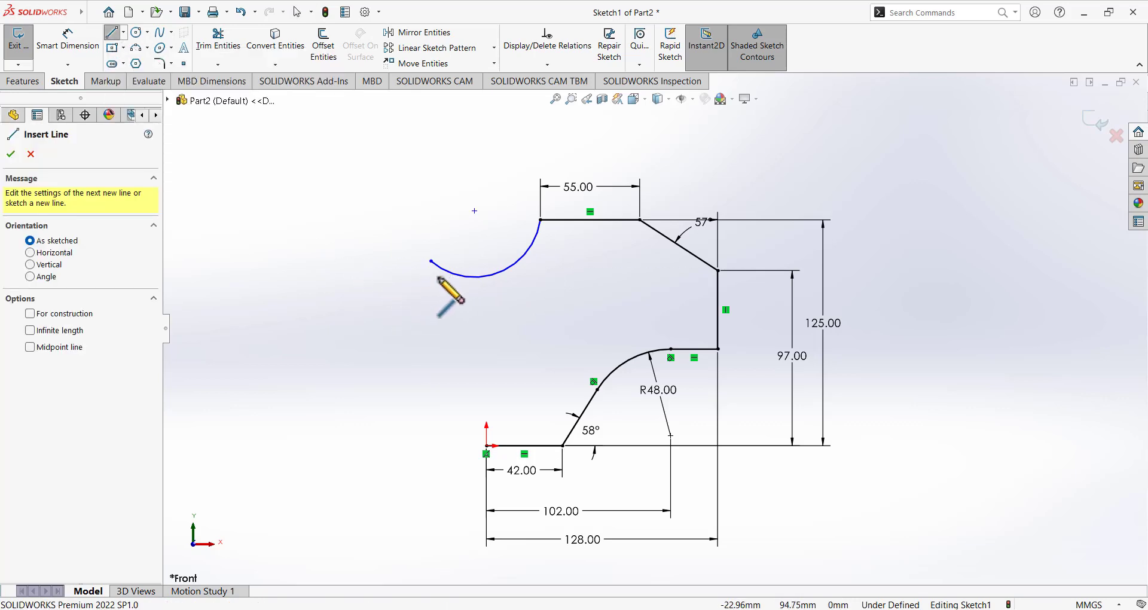
{"action": "left_click", "coordinate": [303, 280]}
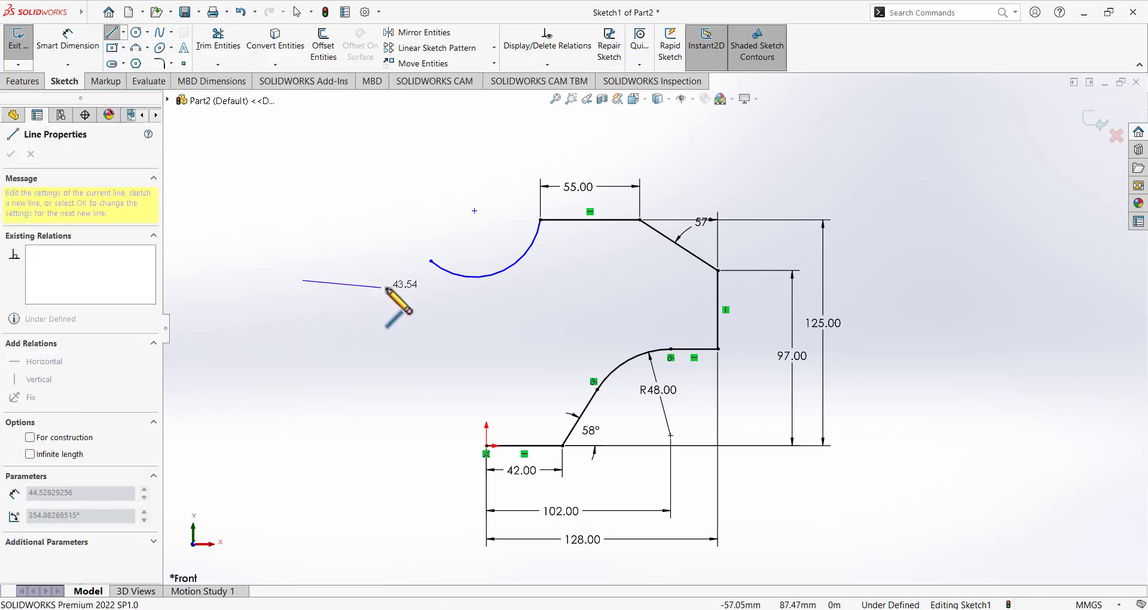
{"action": "left_click", "coordinate": [422, 281]}
{"action": "right_click", "coordinate": [421, 281]}
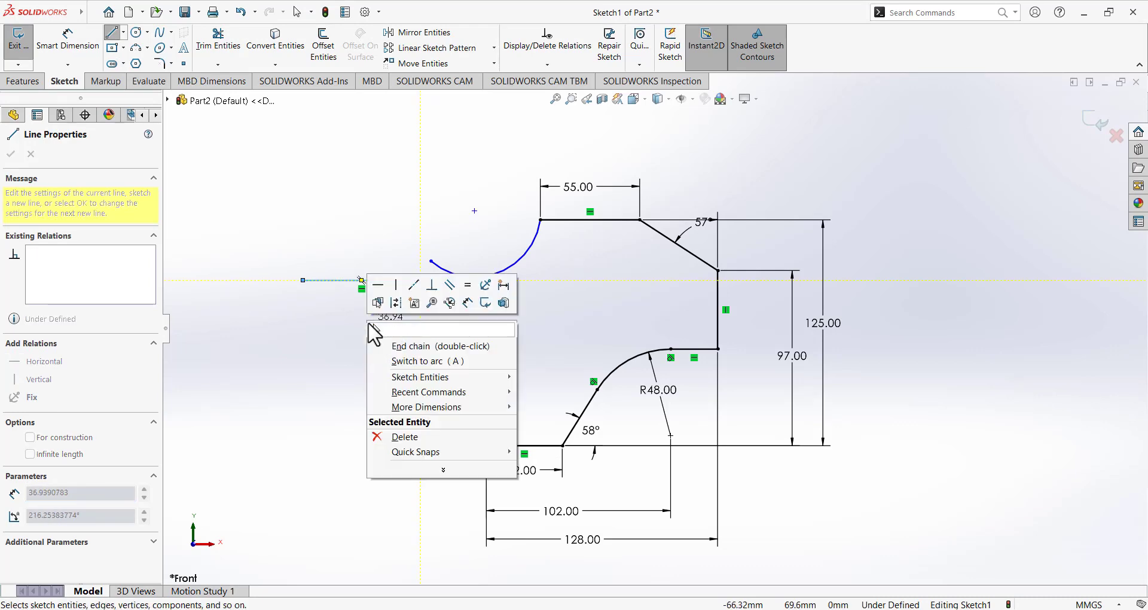
{"action": "left_click", "coordinate": [388, 330]}
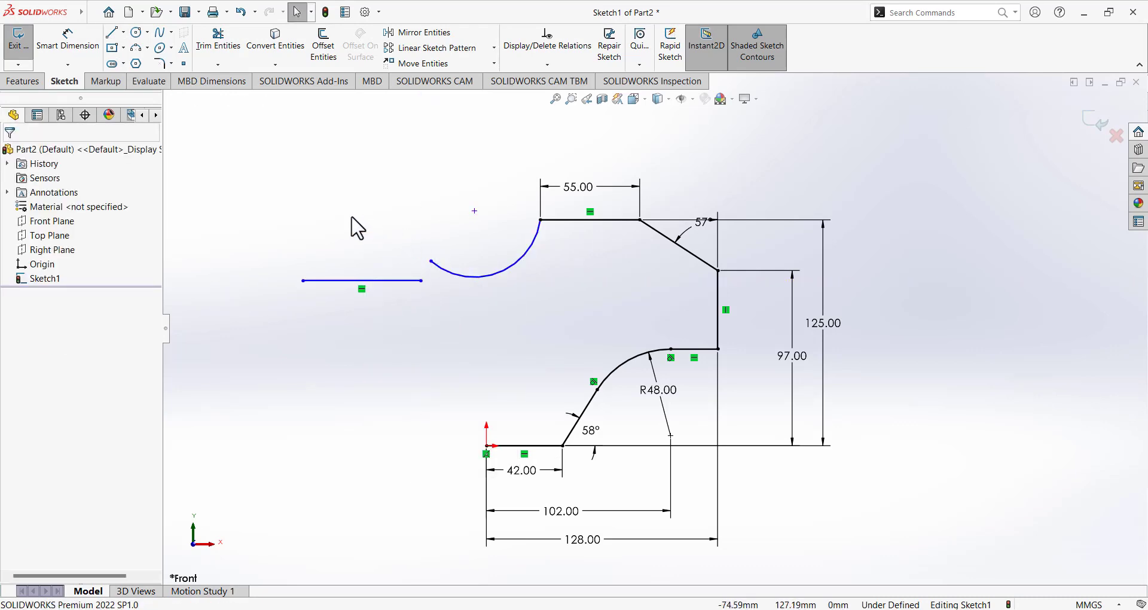
Make the horizontal line tangent to the arc, with its right endpoint lying on the arc.
{"action": "left_click", "coordinate": [380, 281]}
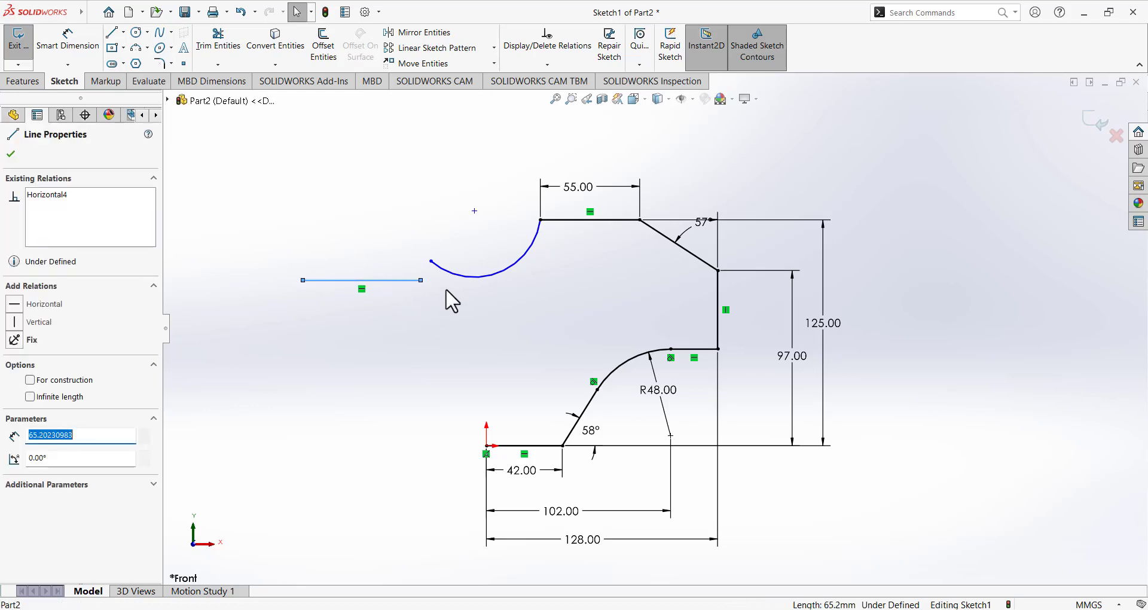
{"action": "left_click", "coordinate": [447, 274], "text": "ctrl"}
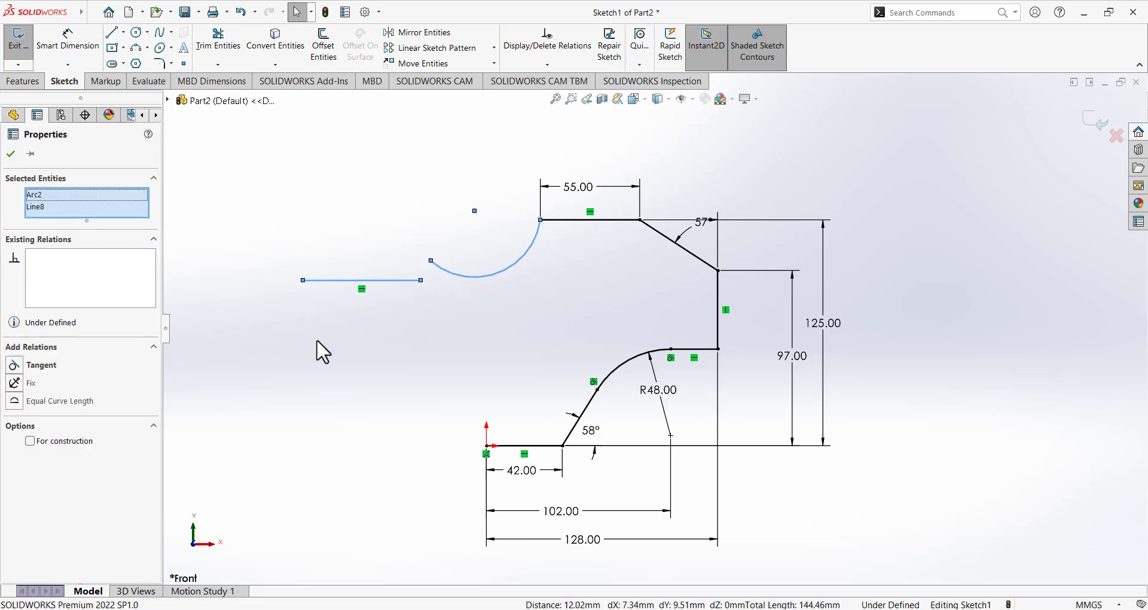
{"action": "left_click", "coordinate": [16, 366]}
{"action": "left_click", "coordinate": [419, 318]}
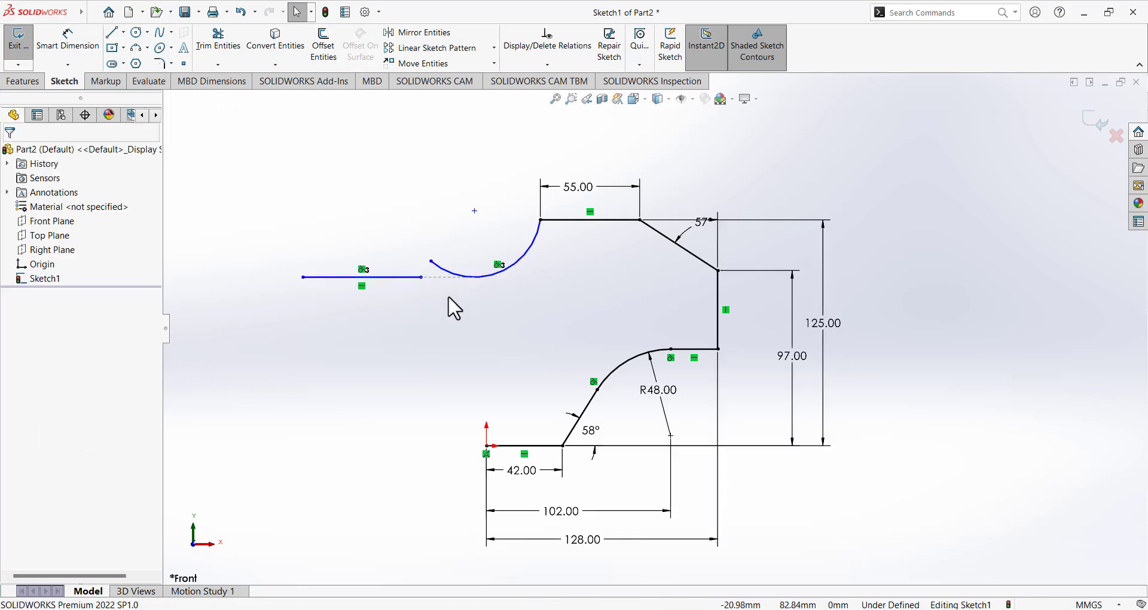
{"action": "left_click", "coordinate": [422, 277]}
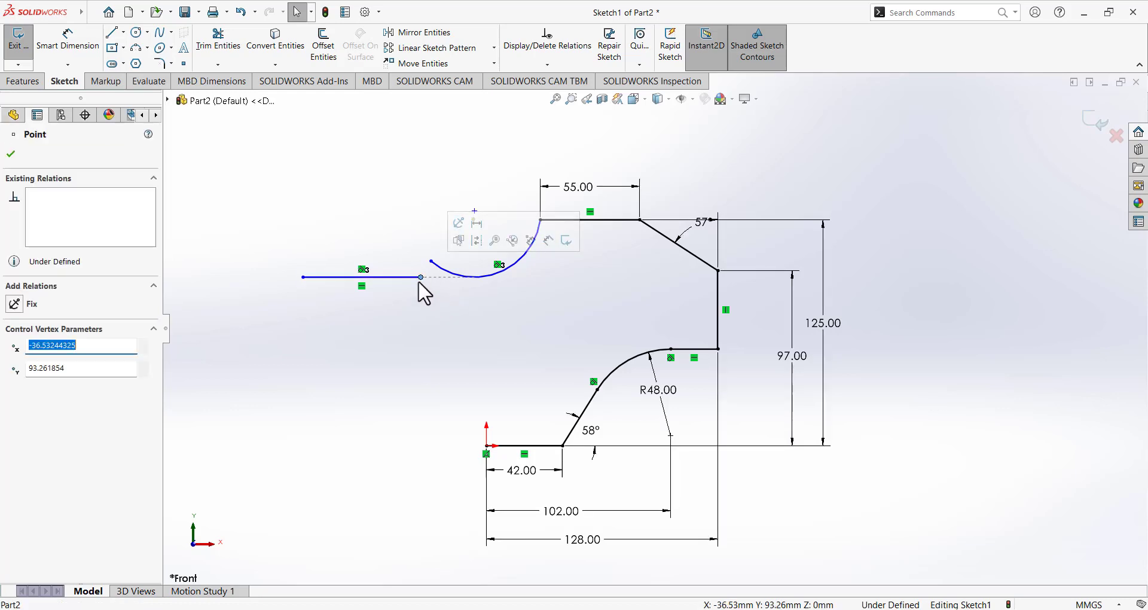
{"action": "left_click", "coordinate": [478, 277], "text": "ctrl"}
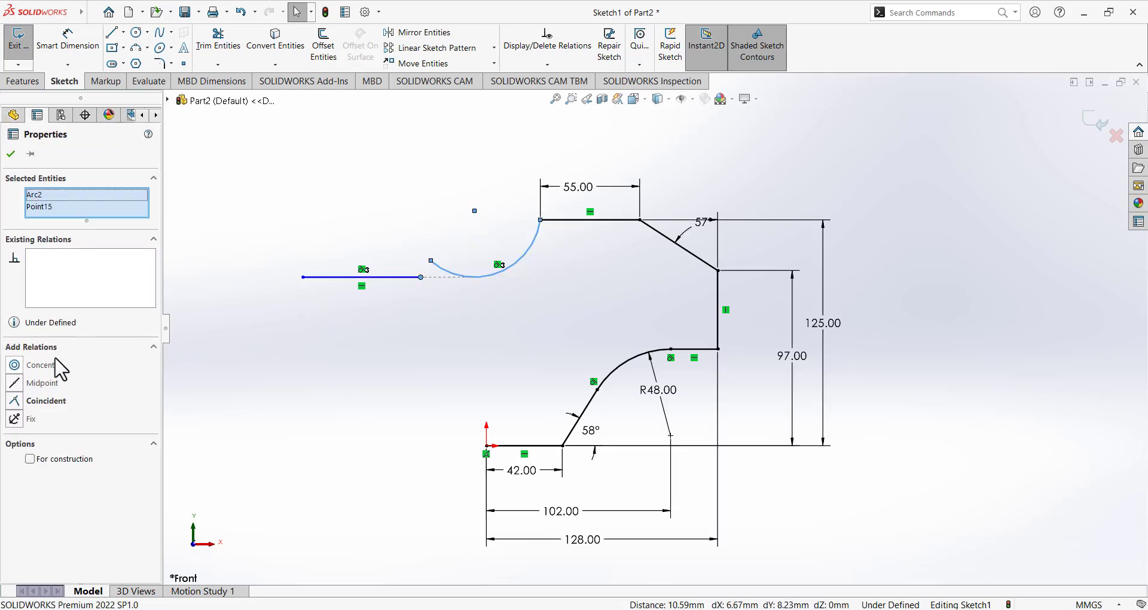
{"action": "left_click", "coordinate": [17, 403]}
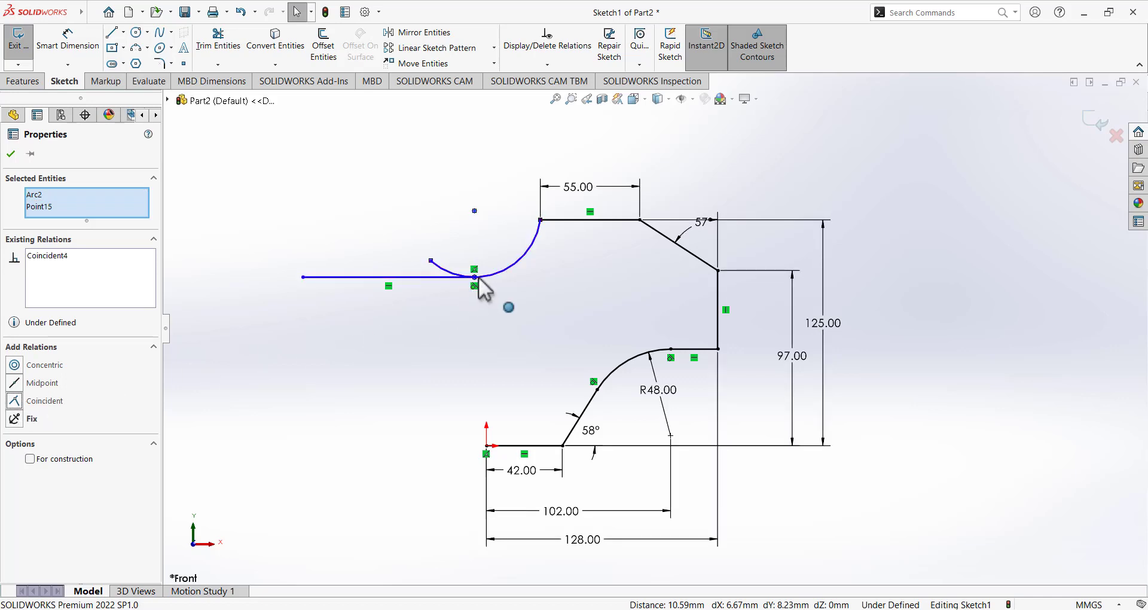
{"action": "left_click", "coordinate": [507, 310]}
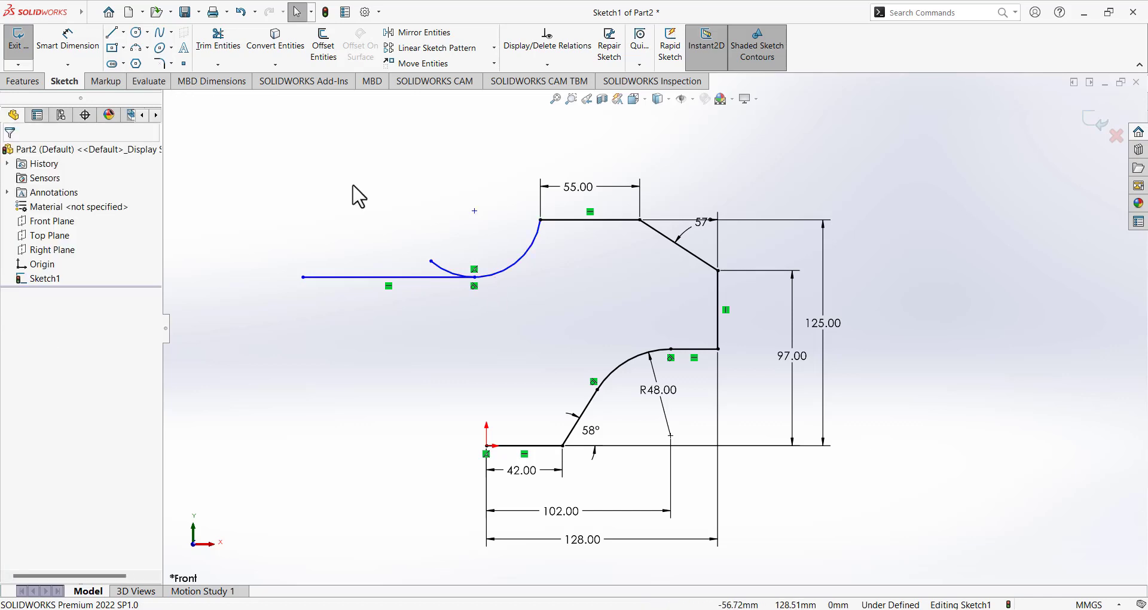
Trim away the arc's overshooting tail.
{"action": "left_click", "coordinate": [231, 50]}
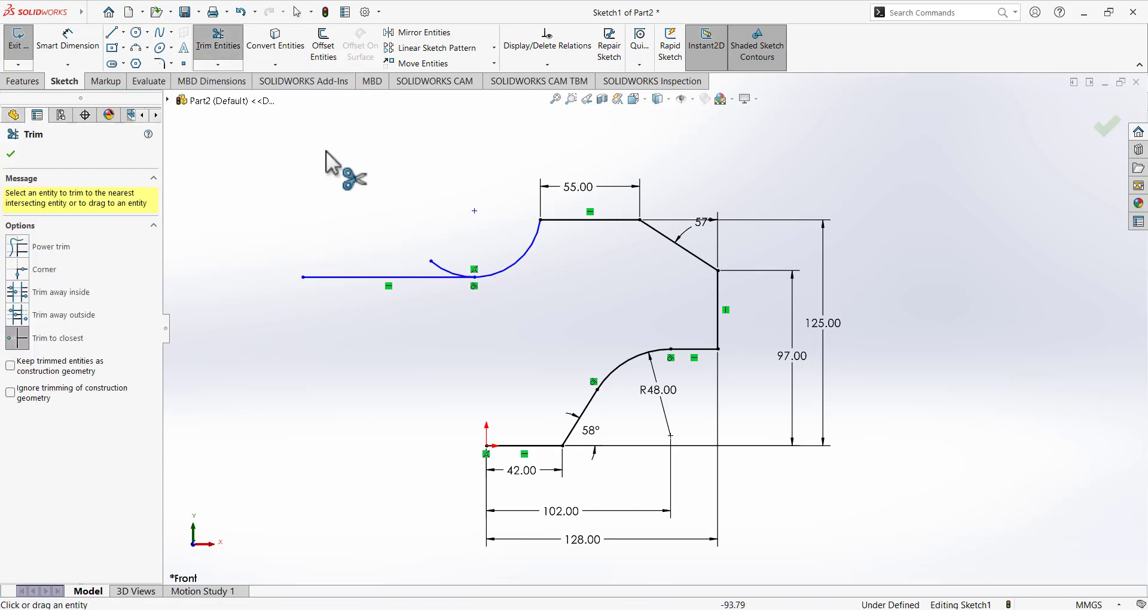
{"action": "left_click", "coordinate": [443, 270]}
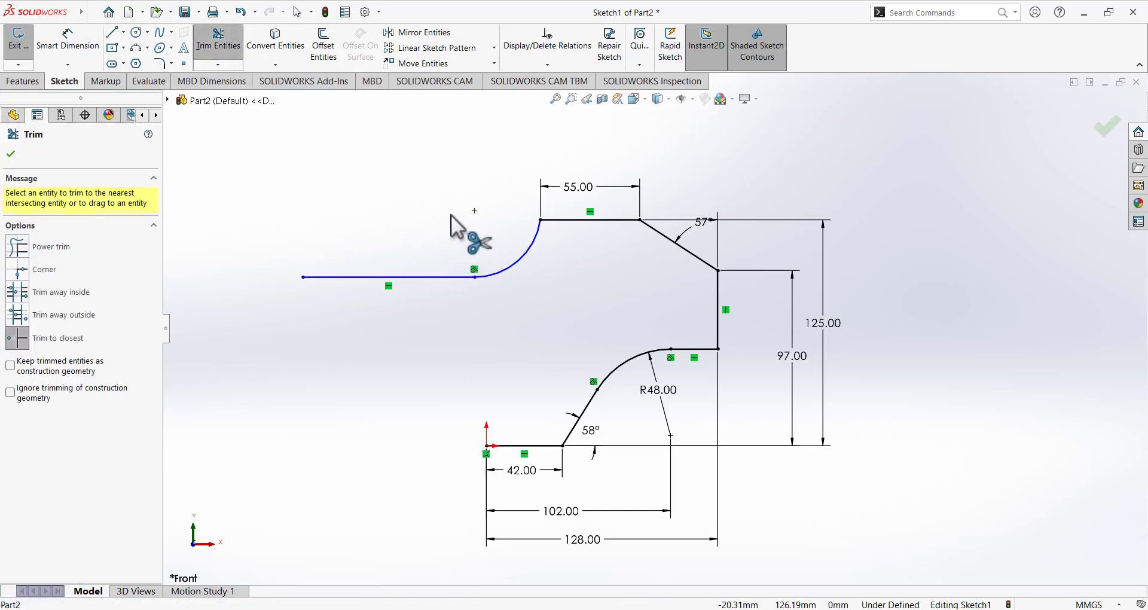
{"action": "left_click", "coordinate": [11, 154]}
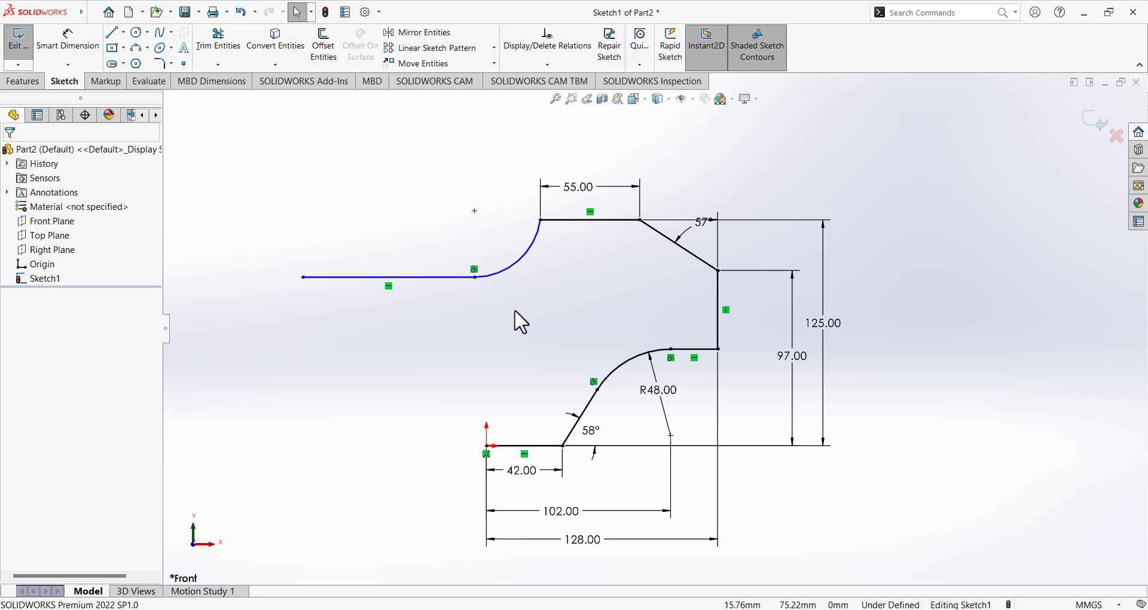
Give the upper-left tangent arc a 35 mm radius dimension.
{"action": "left_click", "coordinate": [82, 47]}
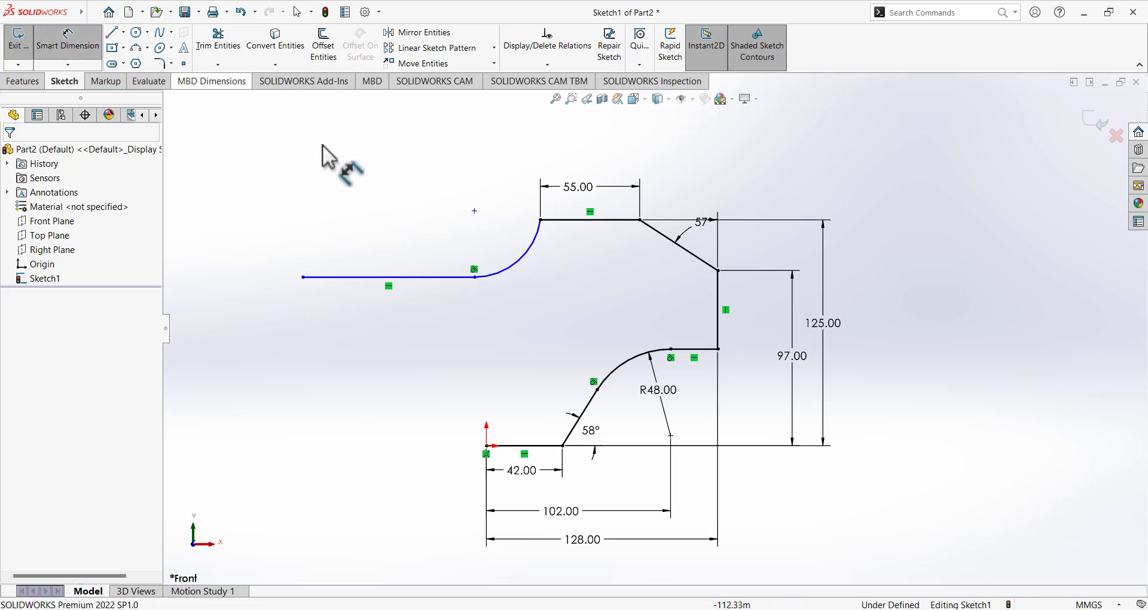
{"action": "left_click", "coordinate": [530, 256]}
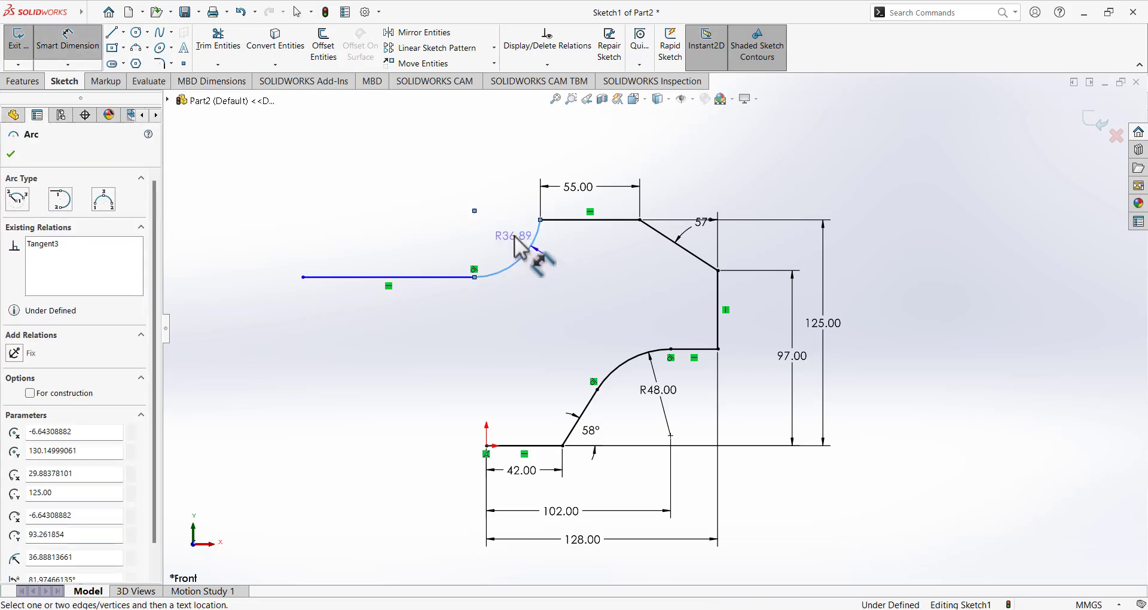
{"action": "left_click", "coordinate": [559, 260]}
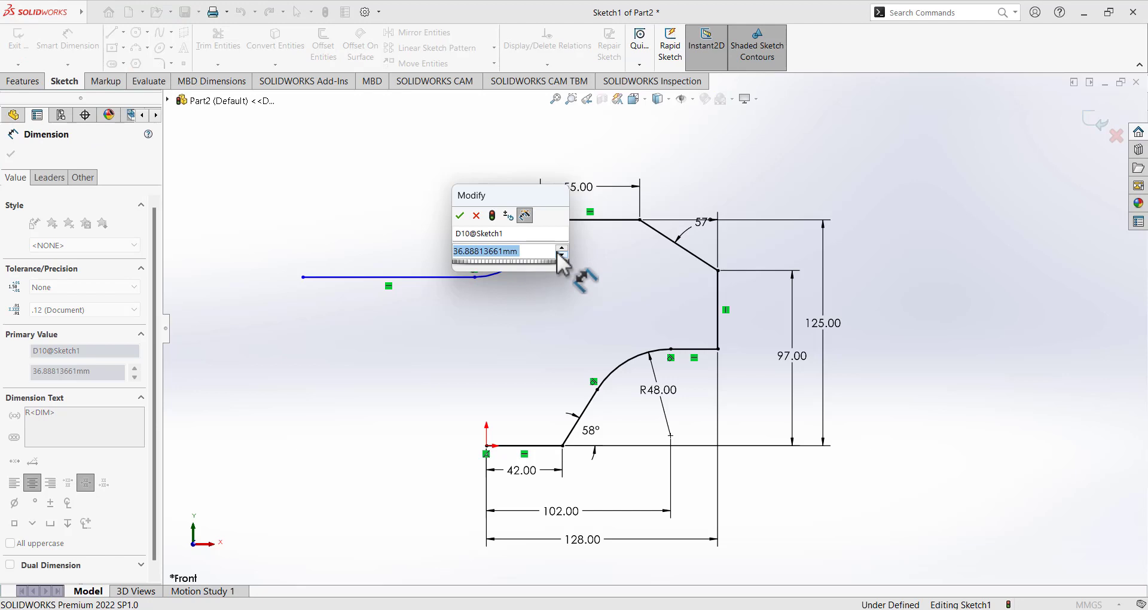
{"action": "type", "text": "35"}
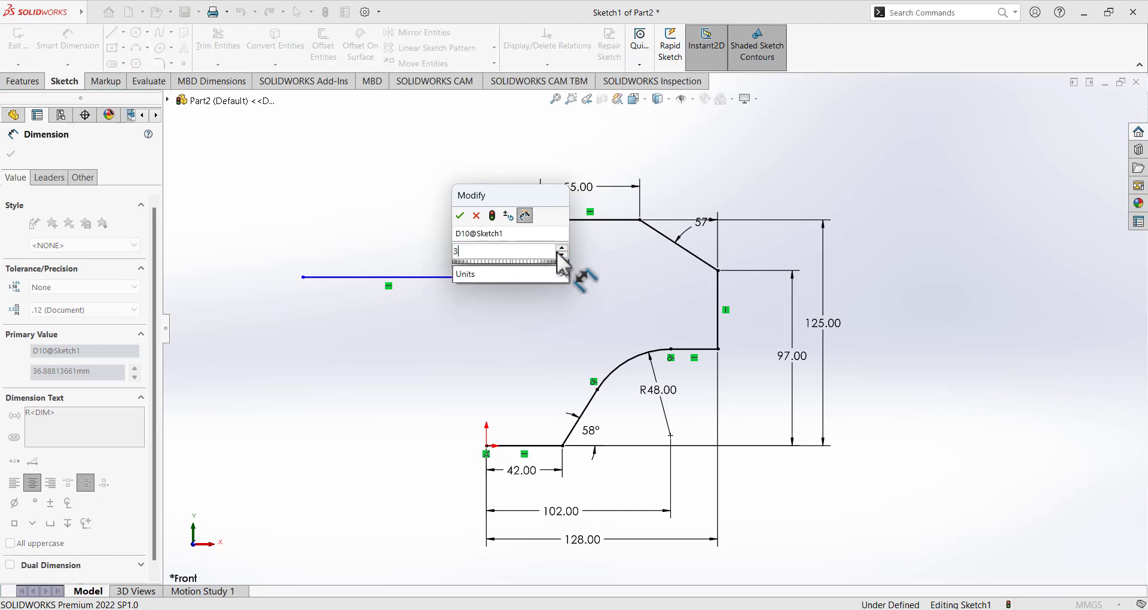
{"action": "key", "text": "Return"}
{"action": "left_click", "coordinate": [469, 322]}
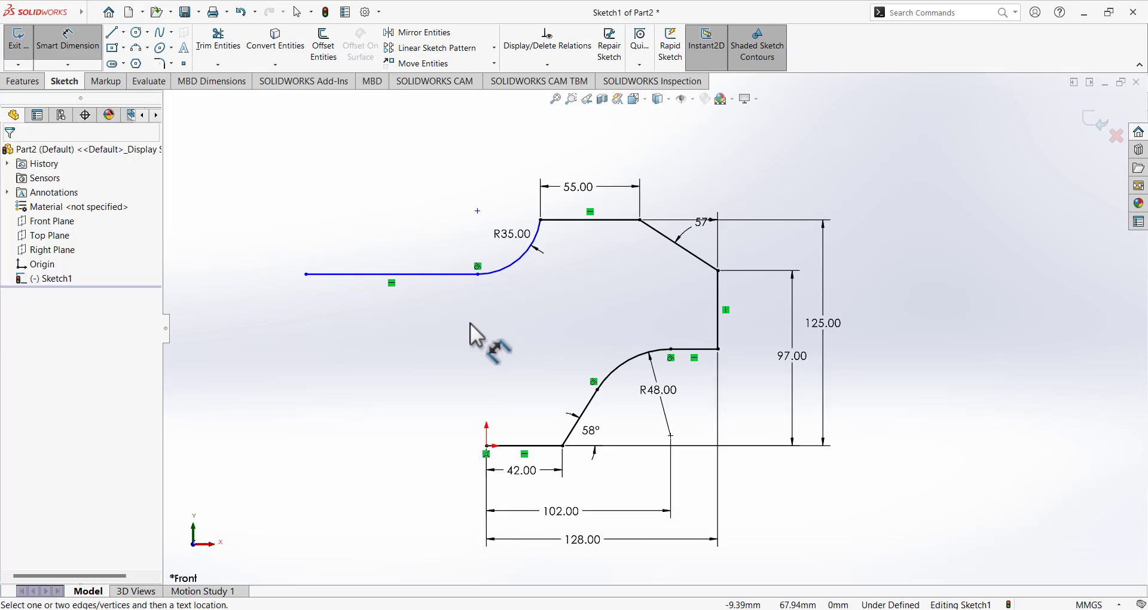
{"action": "scroll", "coordinate": [470, 322], "scroll_direction": "up", "scroll_amount": 3}
{"action": "scroll", "coordinate": [429, 275], "scroll_direction": "down", "scroll_amount": 2}
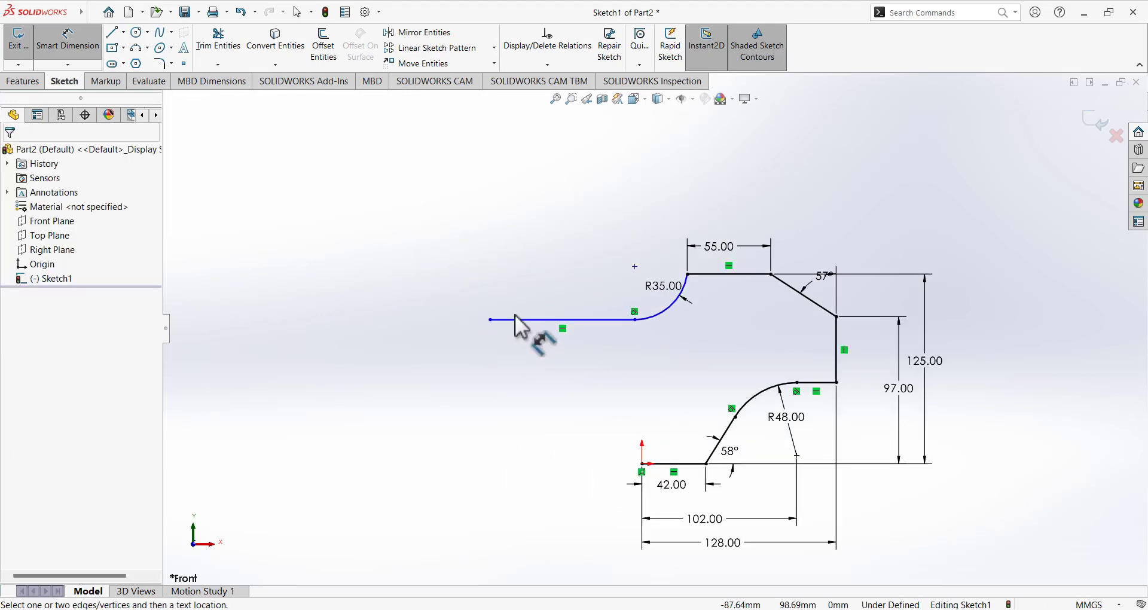
{"action": "scroll", "coordinate": [577, 308], "scroll_direction": "down", "scroll_amount": 1}
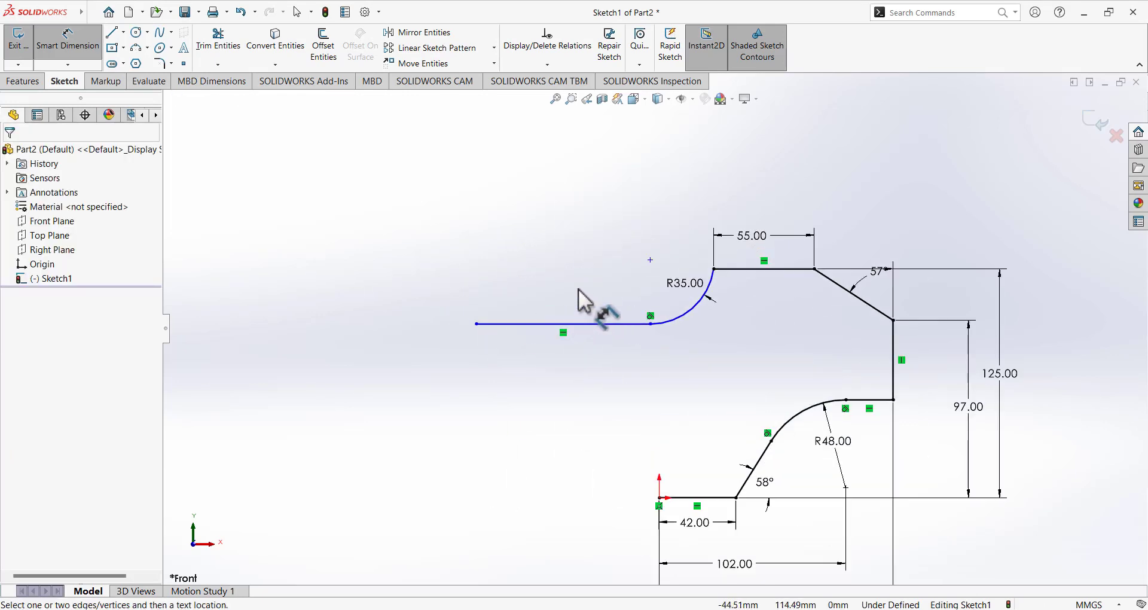
{"action": "left_click", "coordinate": [111, 32]}
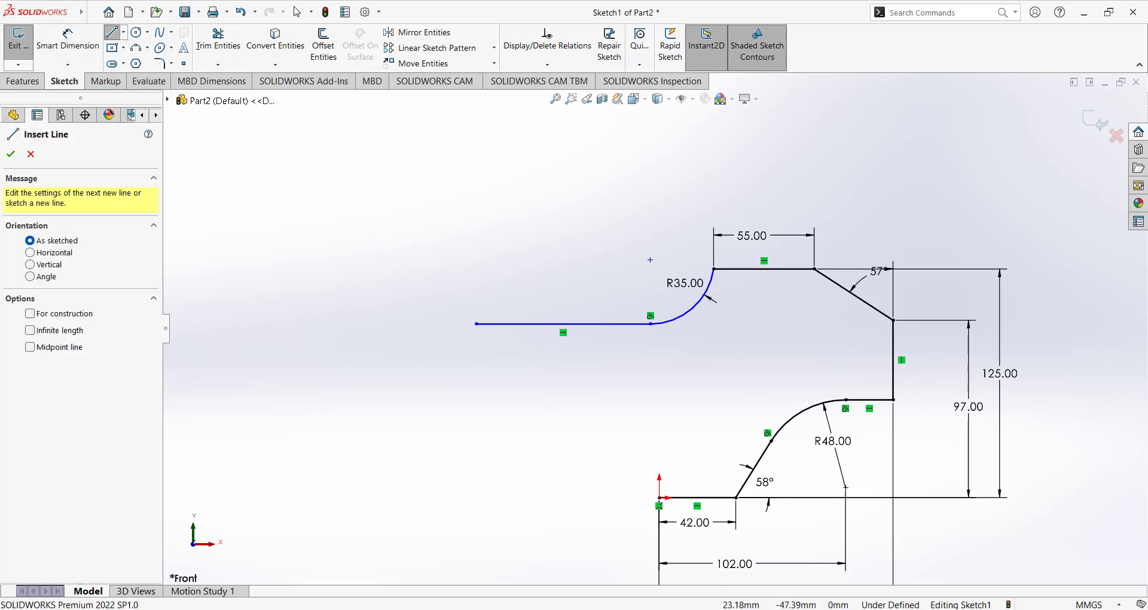
{"action": "key", "text": "alt+Tab"}
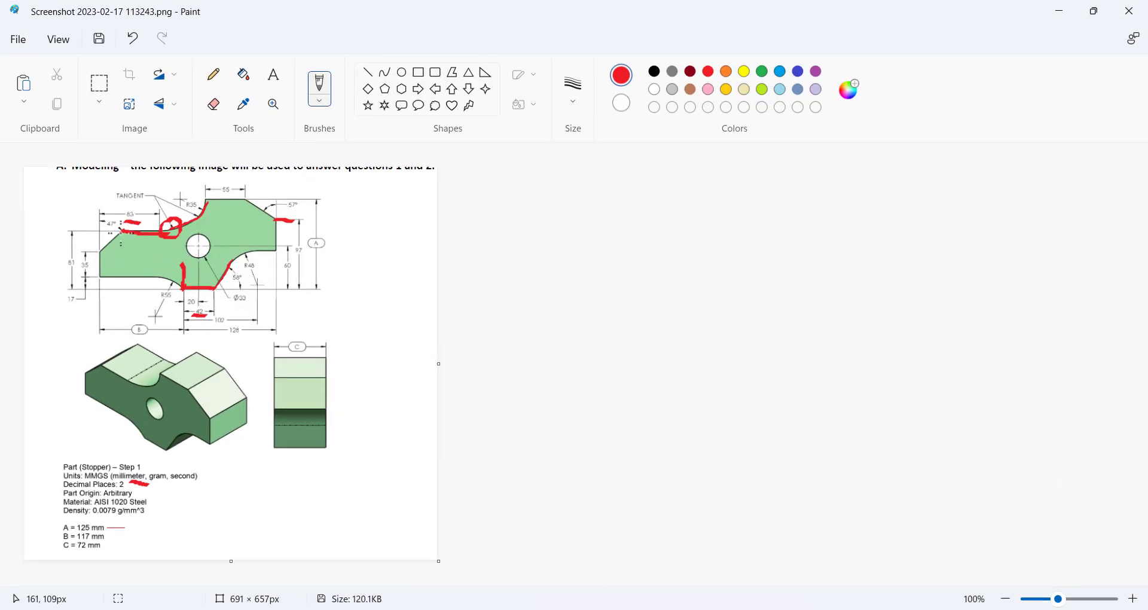
Undo the last four red annotation strokes on the Paint reference drawing.
{"action": "left_click", "coordinate": [132, 39]}
{"action": "left_click", "coordinate": [132, 38]}
{"action": "left_click", "coordinate": [132, 39]}
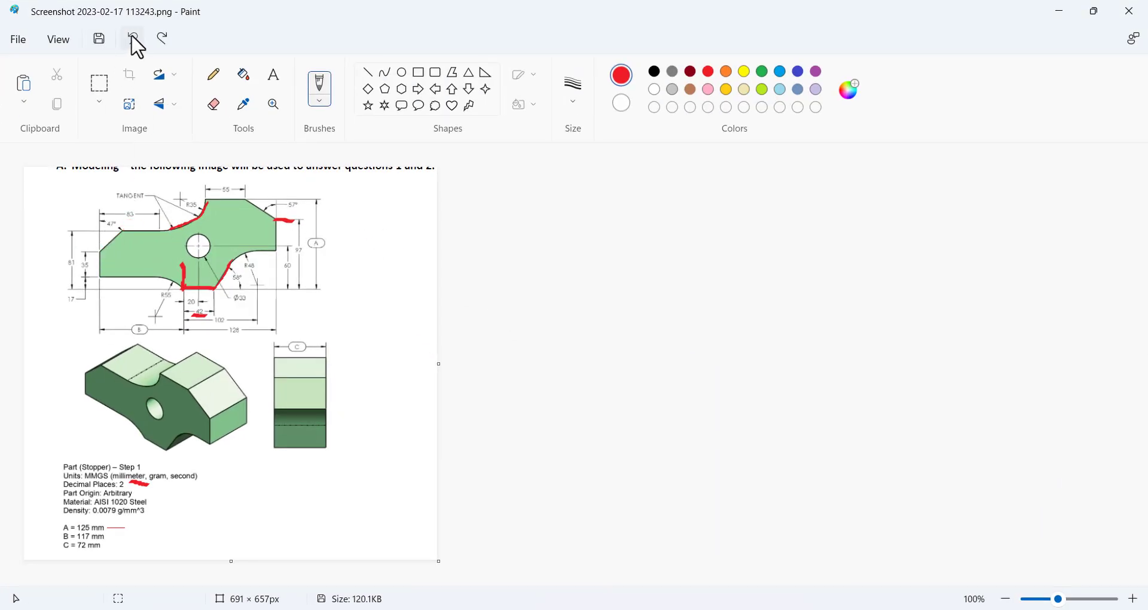
{"action": "left_click", "coordinate": [133, 39]}
{"action": "left_click", "coordinate": [133, 39]}
{"action": "left_click", "coordinate": [133, 39]}
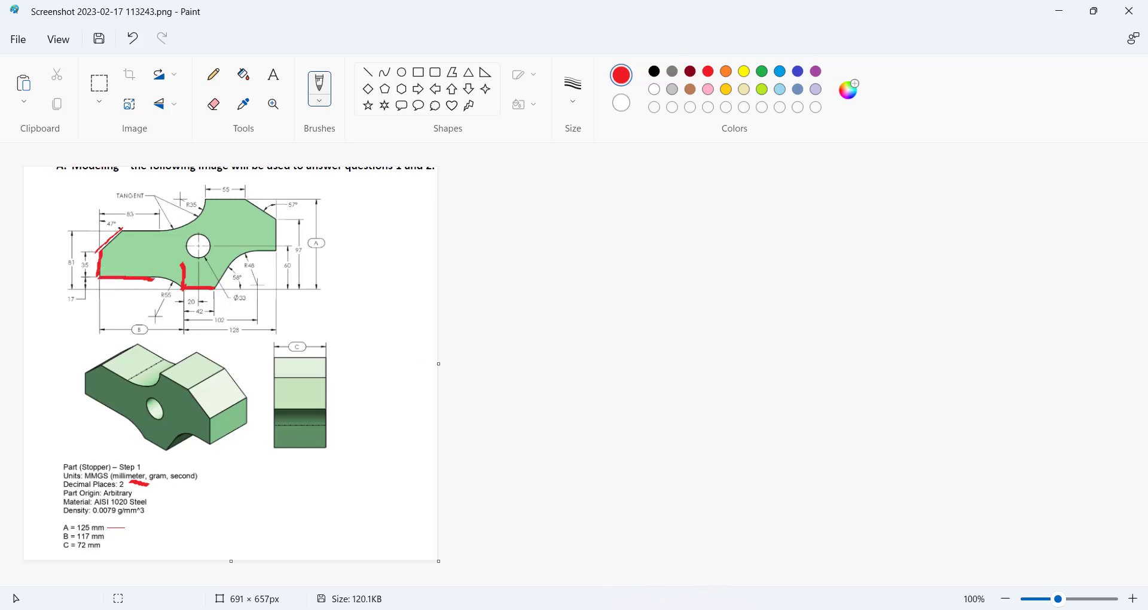
{"action": "key", "text": "alt+Tab"}
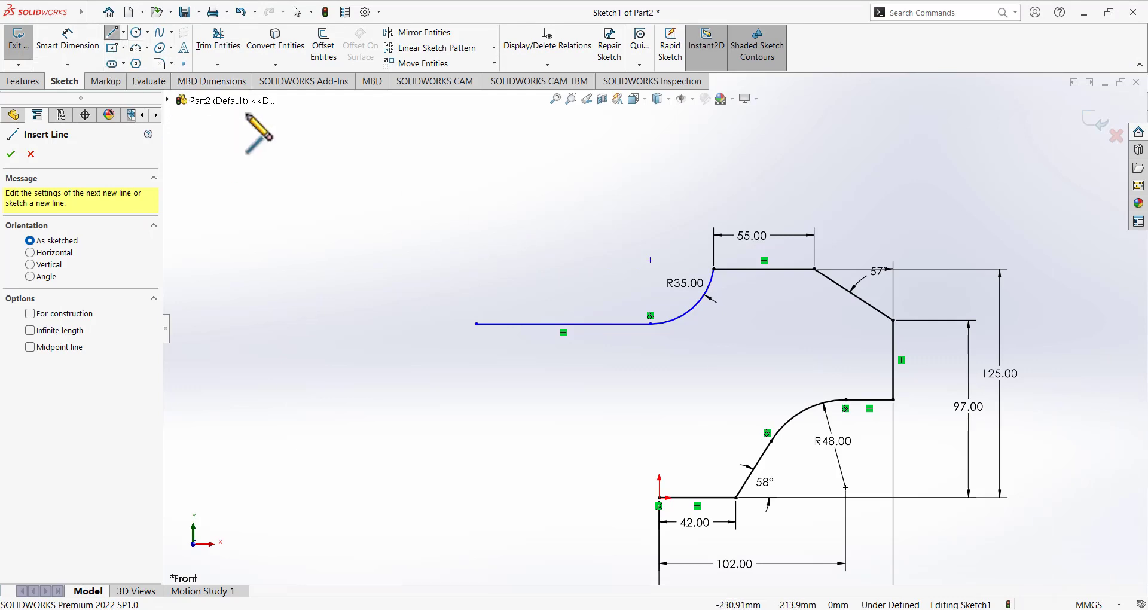
Draw a line slanting down-left from the long line's left end, then a vertical line down.
{"action": "left_click", "coordinate": [476, 323]}
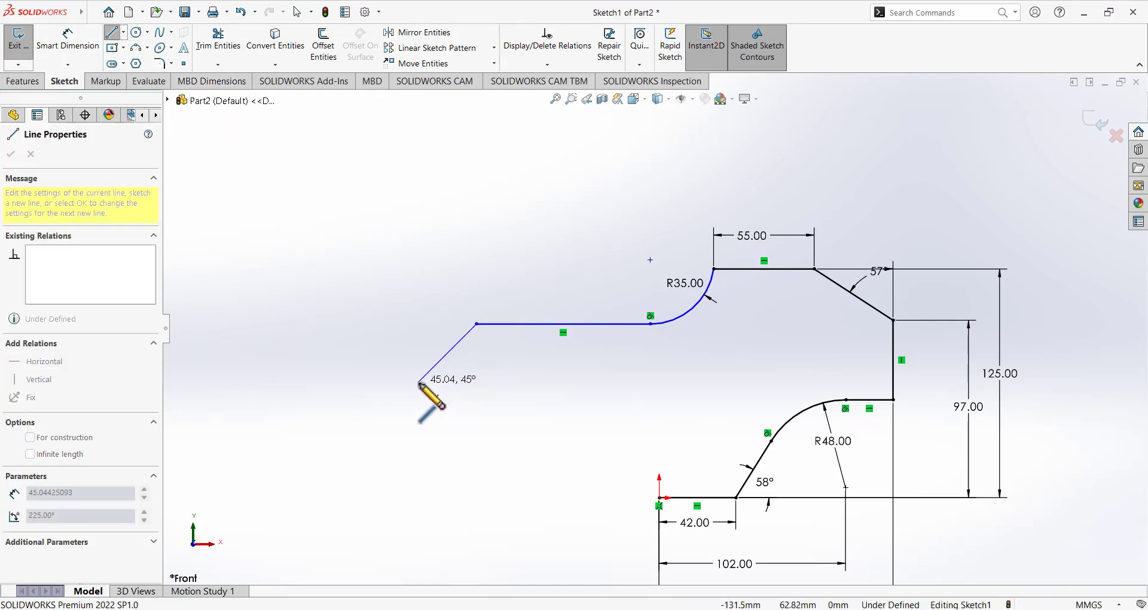
{"action": "left_click", "coordinate": [419, 382]}
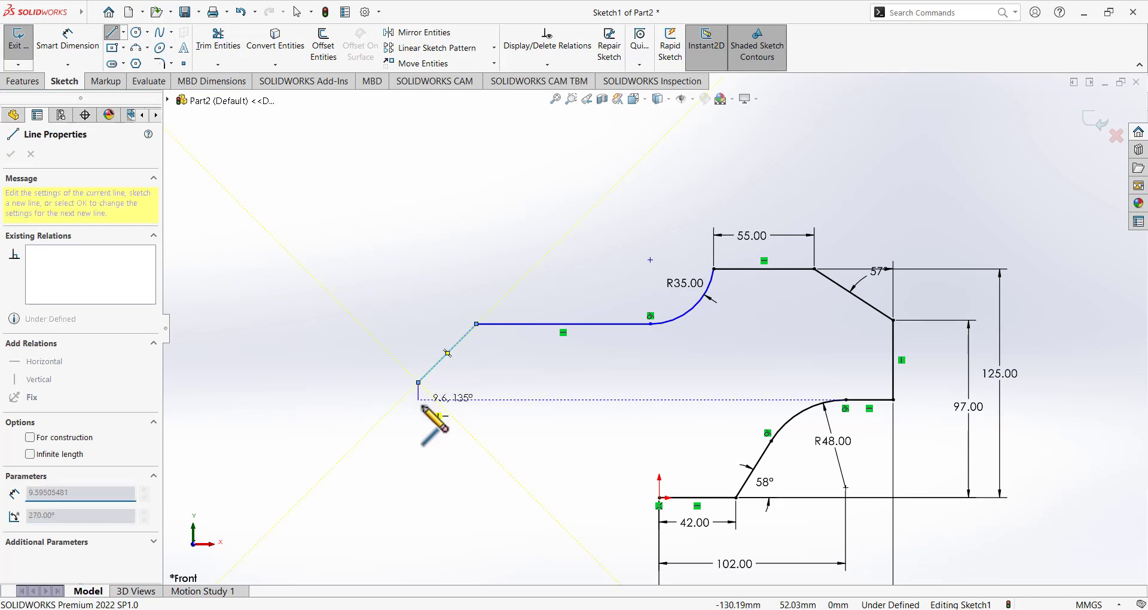
{"action": "left_click", "coordinate": [418, 464]}
Dimension the left vertical line 83 mm from the arc's start point and pull the slanted line's top onto the horizontal line.
{"action": "right_click", "coordinate": [478, 392]}
{"action": "left_click", "coordinate": [493, 403]}
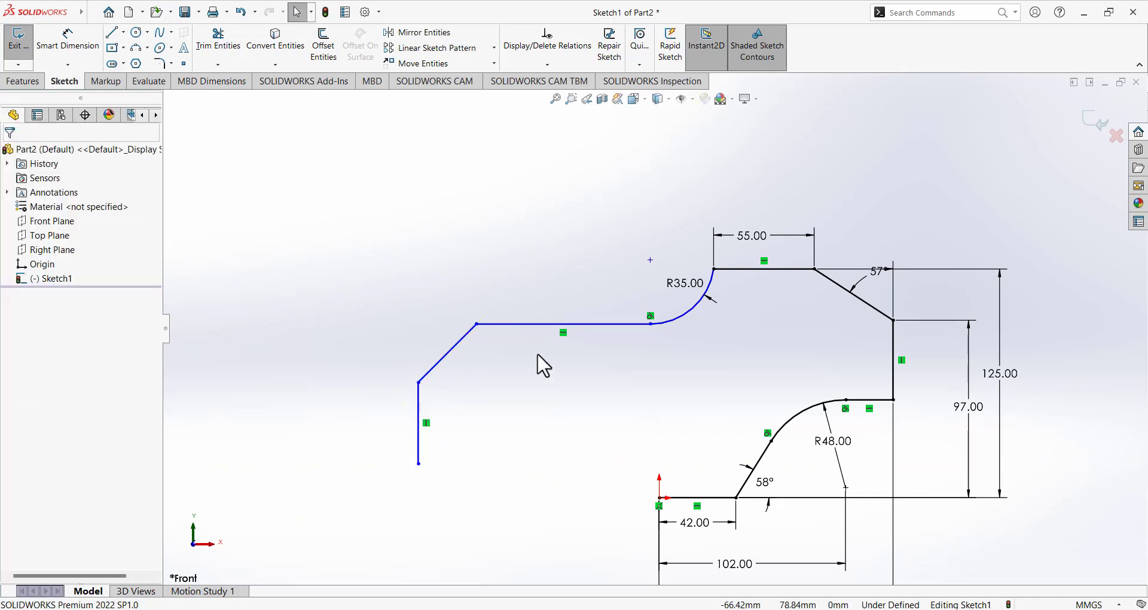
{"action": "left_click", "coordinate": [67, 40]}
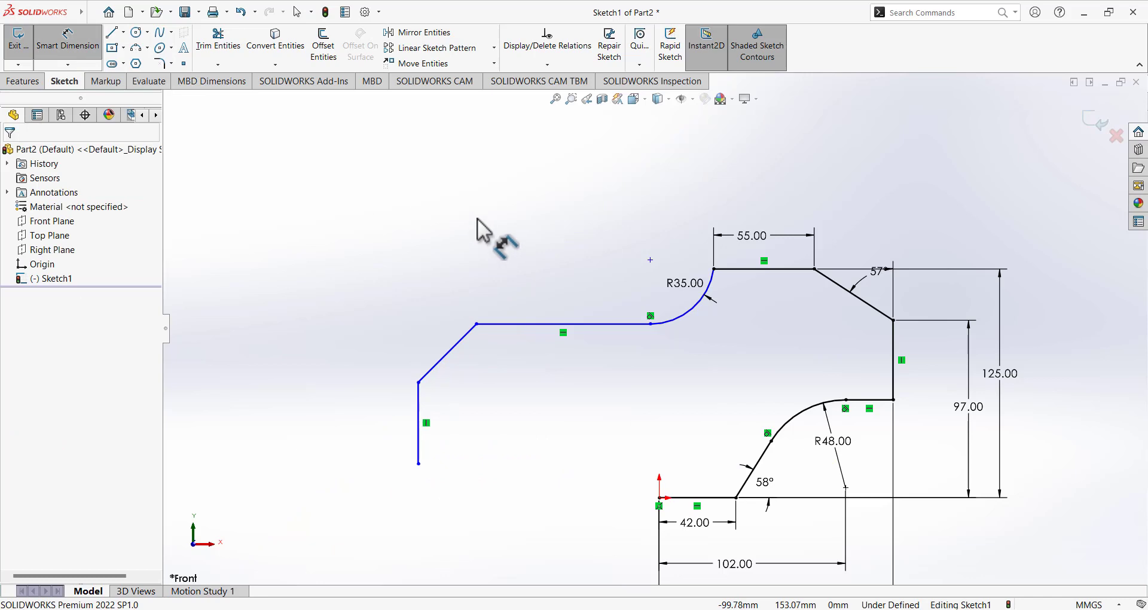
{"action": "left_click", "coordinate": [421, 418]}
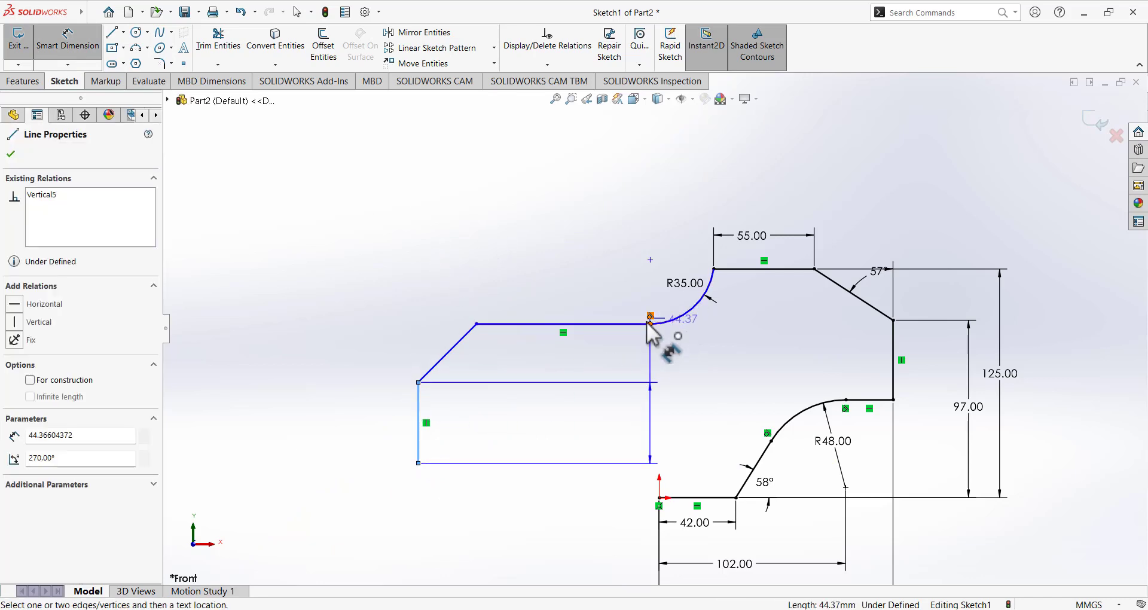
{"action": "left_click", "coordinate": [650, 322]}
{"action": "left_click", "coordinate": [522, 244]}
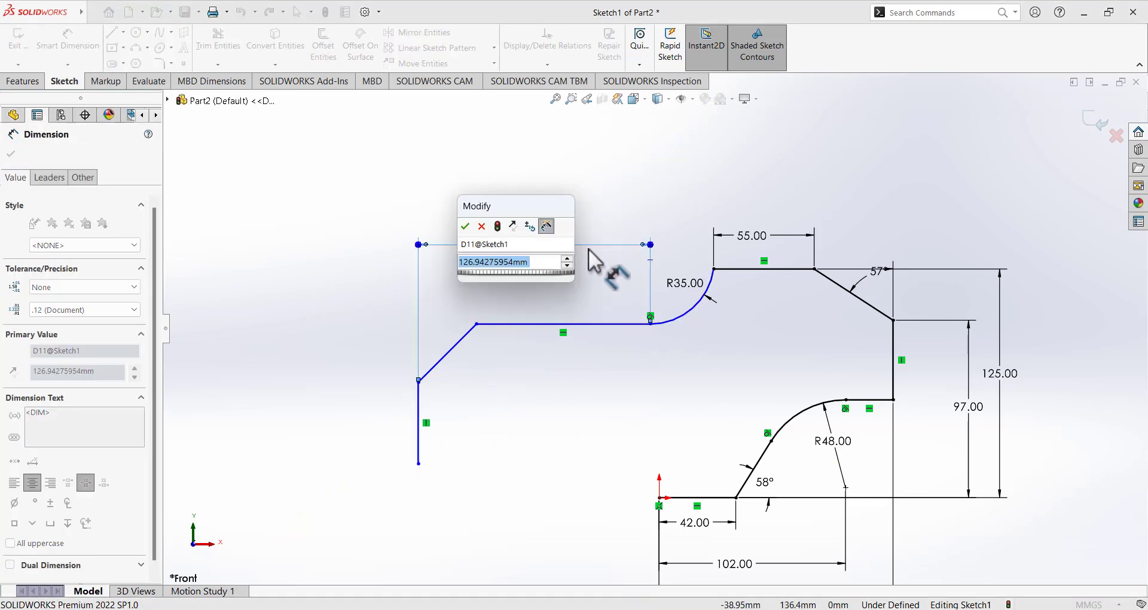
{"action": "type", "text": "83"}
{"action": "key", "text": "Return"}
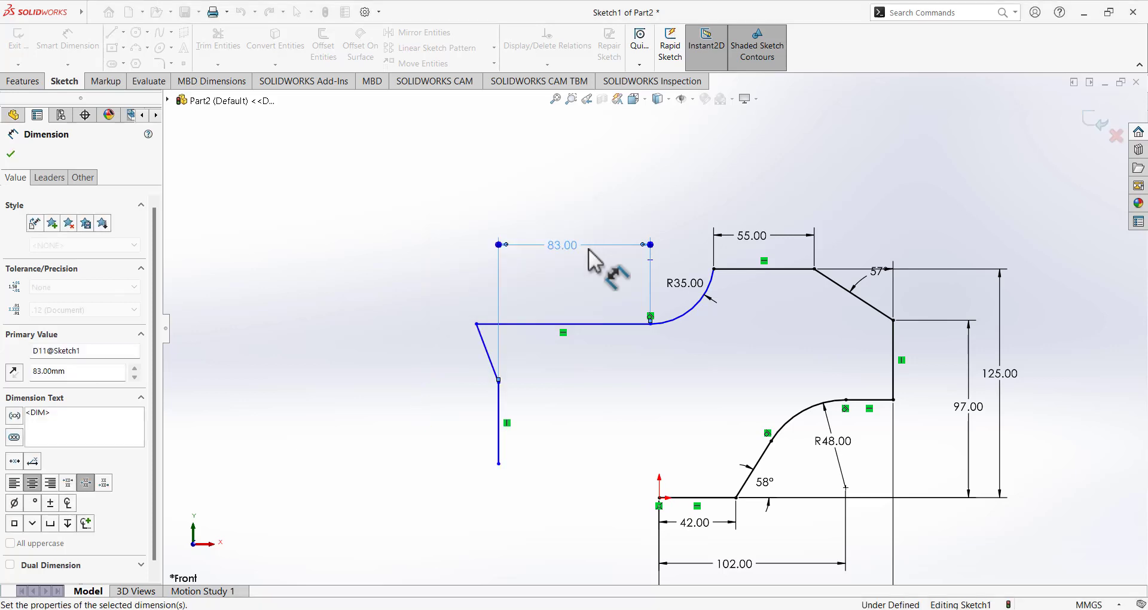
{"action": "key", "text": "Escape"}
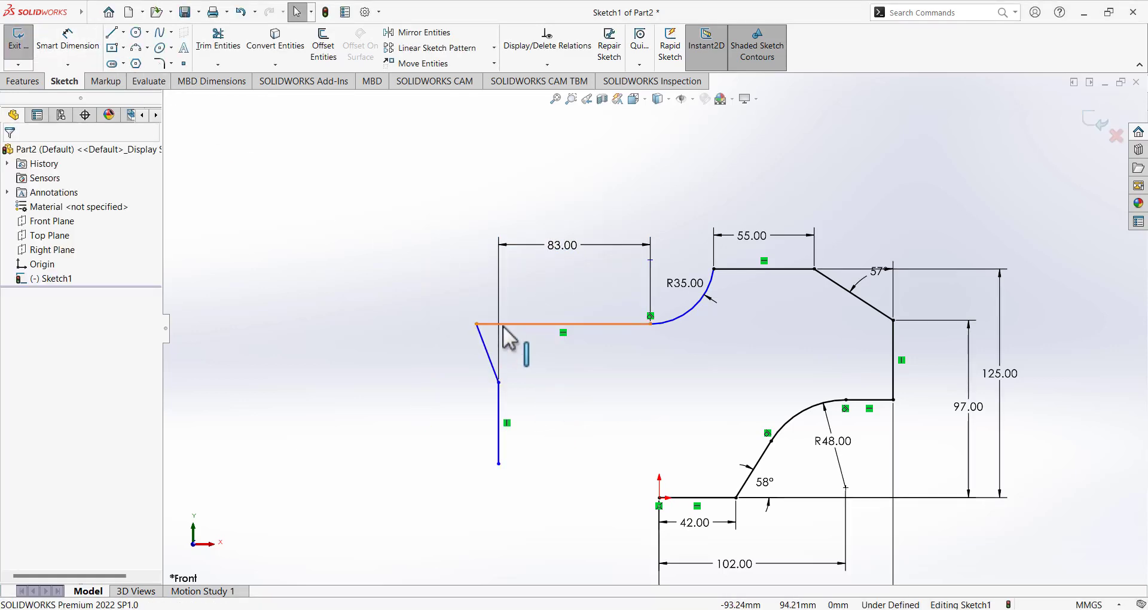
{"action": "left_click_drag", "start_coordinate": [476, 323], "coordinate": [540, 321]}
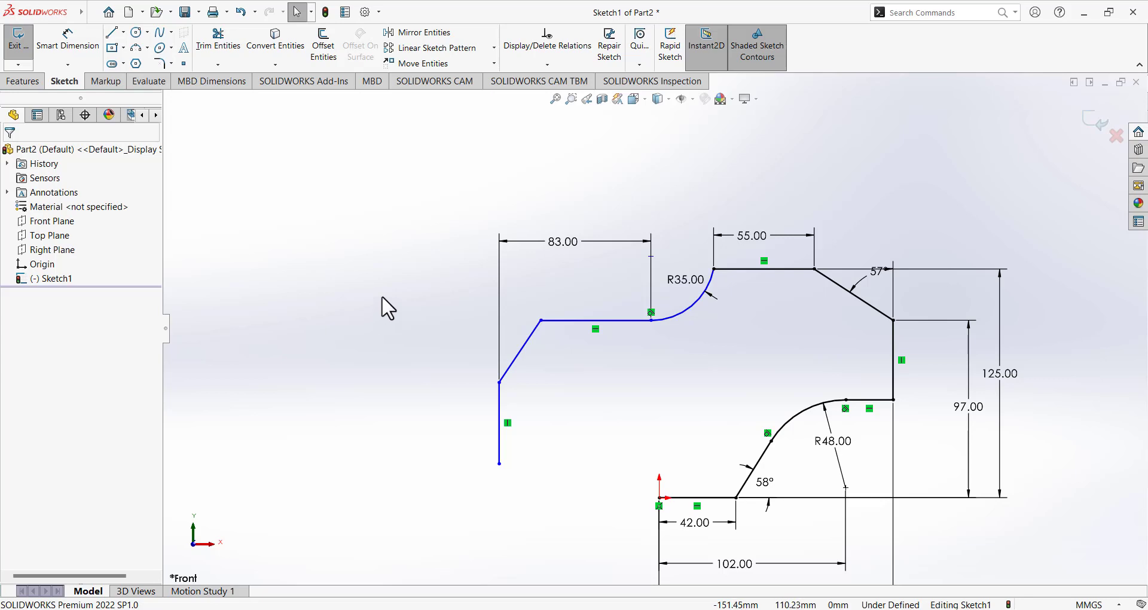
Dimension the angle between the slanted and vertical lines to 47°.
{"action": "left_click", "coordinate": [71, 39]}
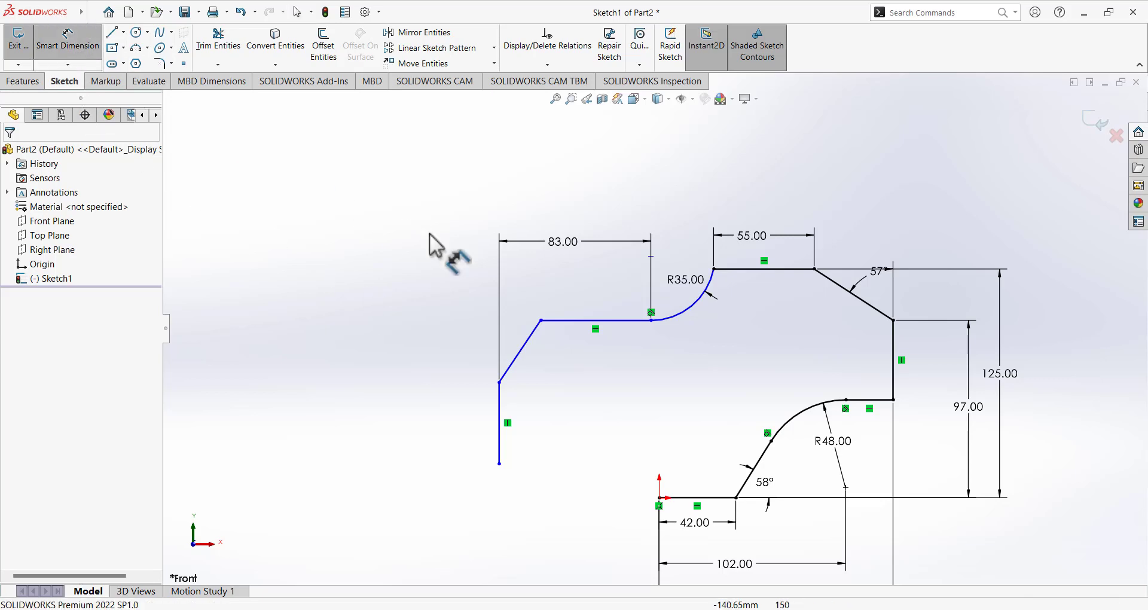
{"action": "left_click", "coordinate": [528, 342]}
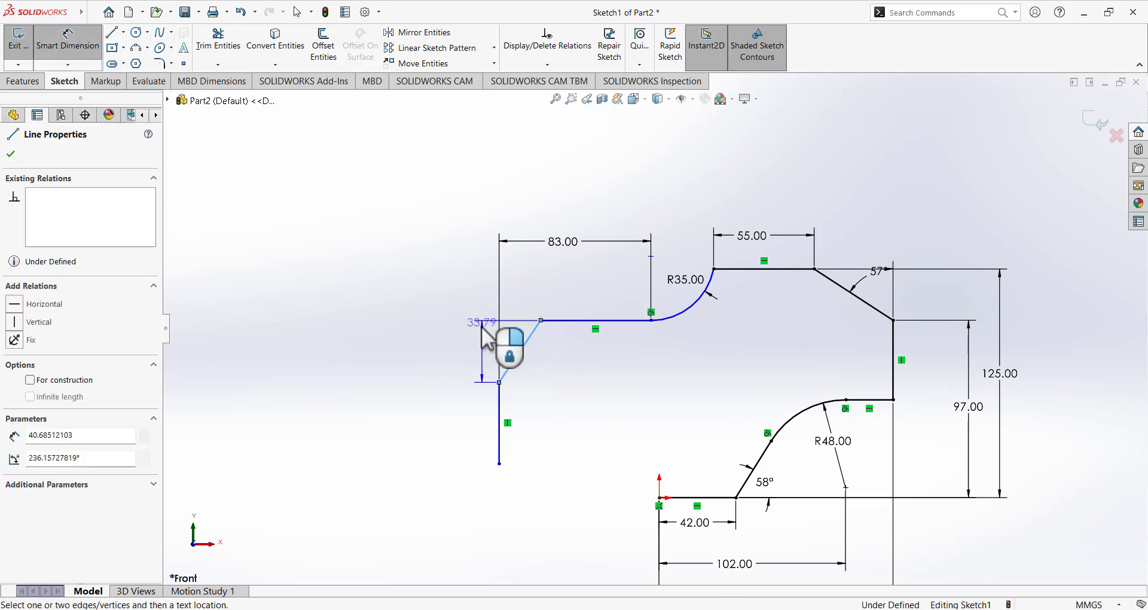
{"action": "left_click", "coordinate": [500, 398]}
{"action": "left_click", "coordinate": [526, 291]}
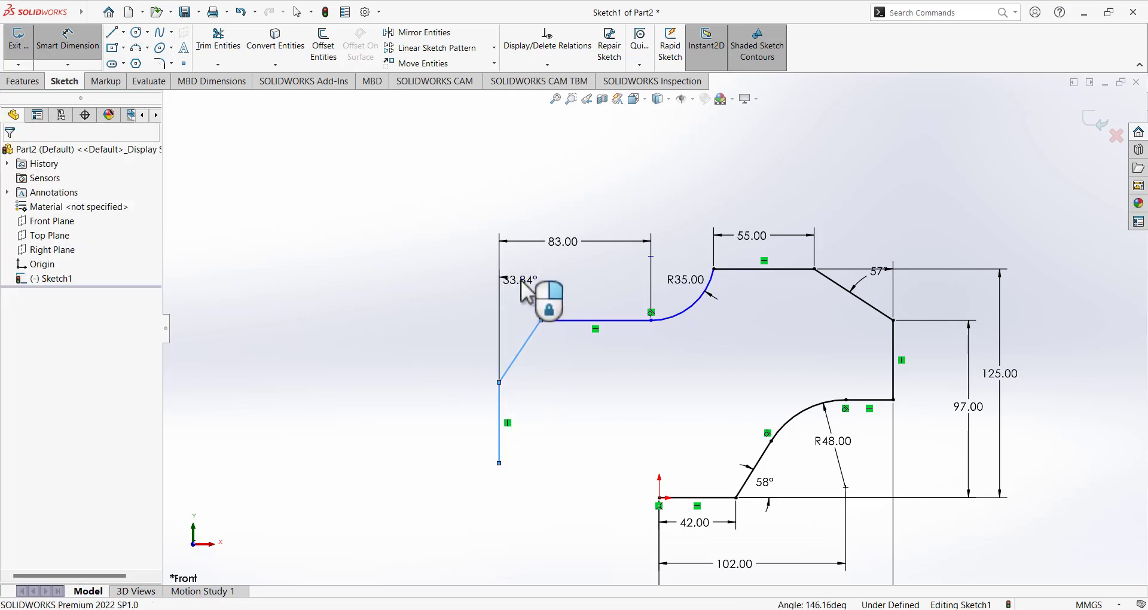
{"action": "type", "text": "47"}
{"action": "key", "text": "Return"}
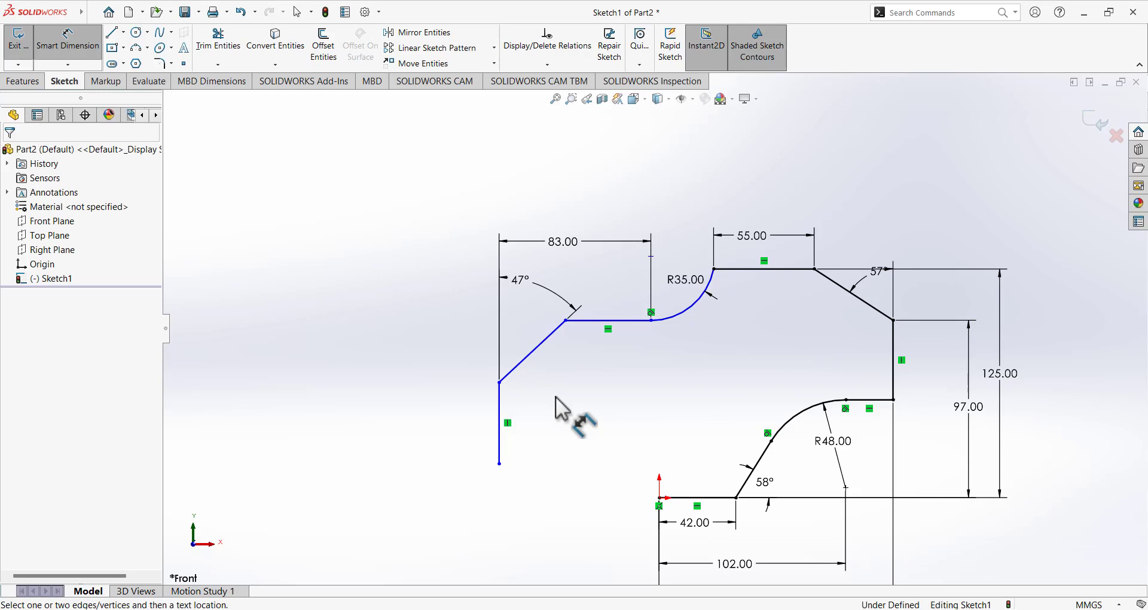
Set the upper horizontal line 81 mm above the bottom line, then circle B in red.
{"action": "left_click", "coordinate": [697, 497]}
{"action": "left_click", "coordinate": [598, 321]}
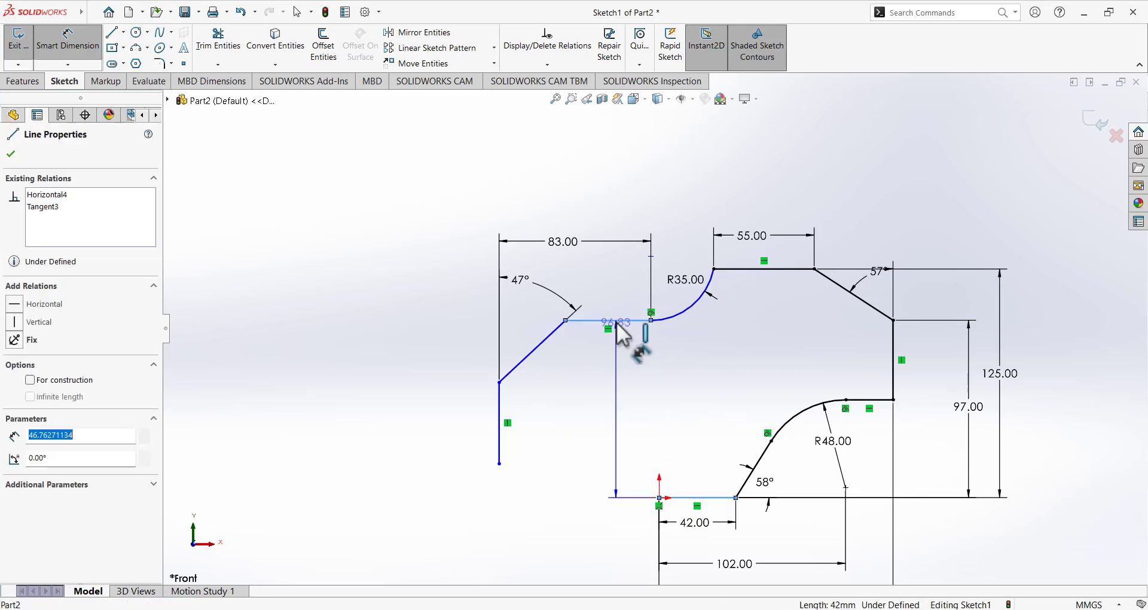
{"action": "left_click", "coordinate": [359, 406]}
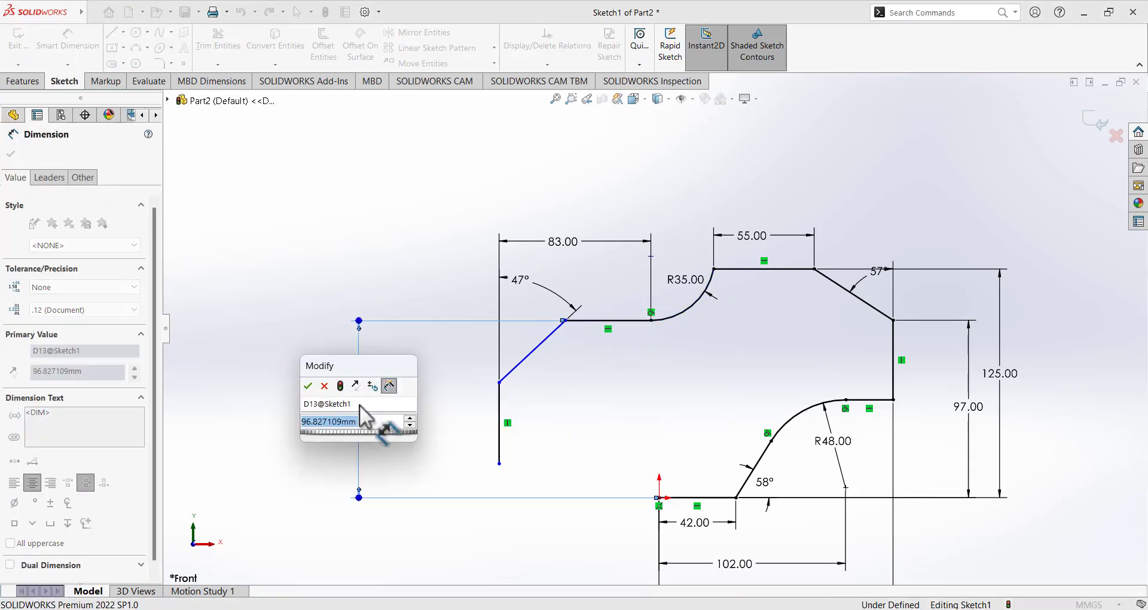
{"action": "type", "text": "81"}
{"action": "key", "text": "Return"}
{"action": "left_click", "coordinate": [455, 400]}
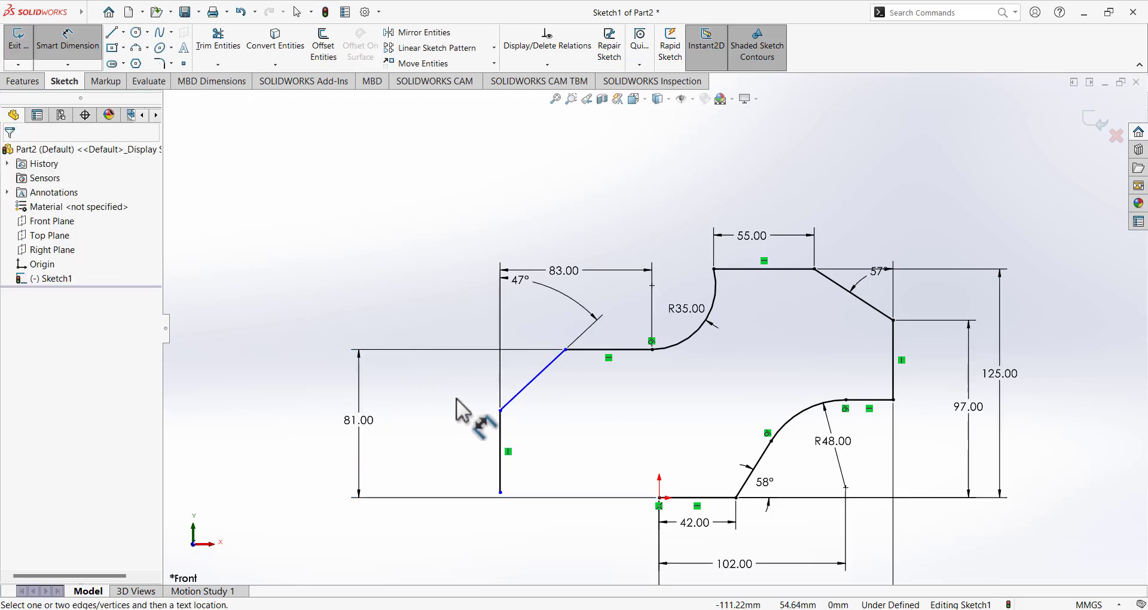
{"action": "scroll", "coordinate": [459, 400], "scroll_direction": "up", "scroll_amount": 4}
{"action": "scroll", "coordinate": [656, 437], "scroll_direction": "down", "scroll_amount": 2}
{"action": "scroll", "coordinate": [657, 421], "scroll_direction": "down", "scroll_amount": 2}
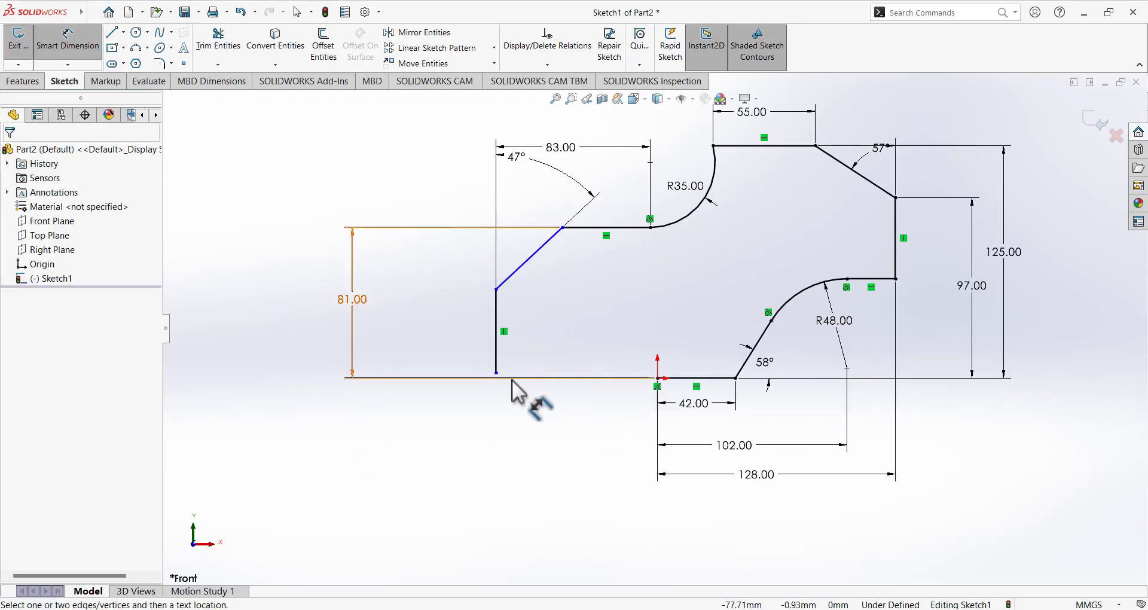
{"action": "left_click", "coordinate": [713, 609]}
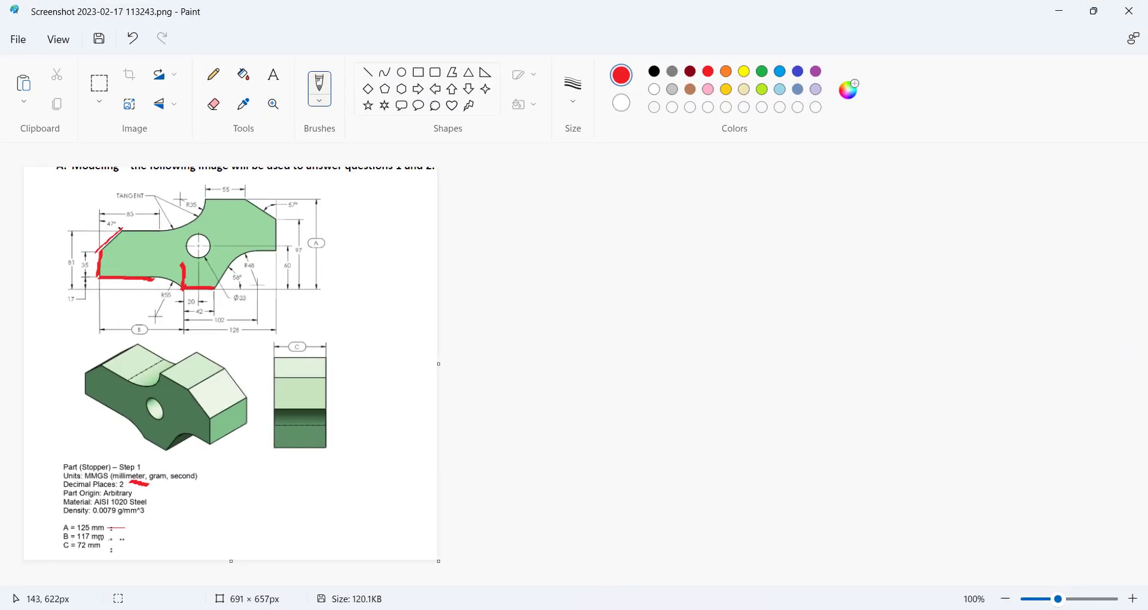
{"action": "mouse_move", "coordinate": [129, 317]}
{"action": "left_mouse_down"}
{"action": "mouse_move", "coordinate": [159, 315]}
{"action": "mouse_move", "coordinate": [127, 314]}
{"action": "left_mouse_up"}
Add a driven 86.94 dimension from the origin to the left vertical line, then delete it.
{"action": "left_click", "coordinate": [667, 609]}
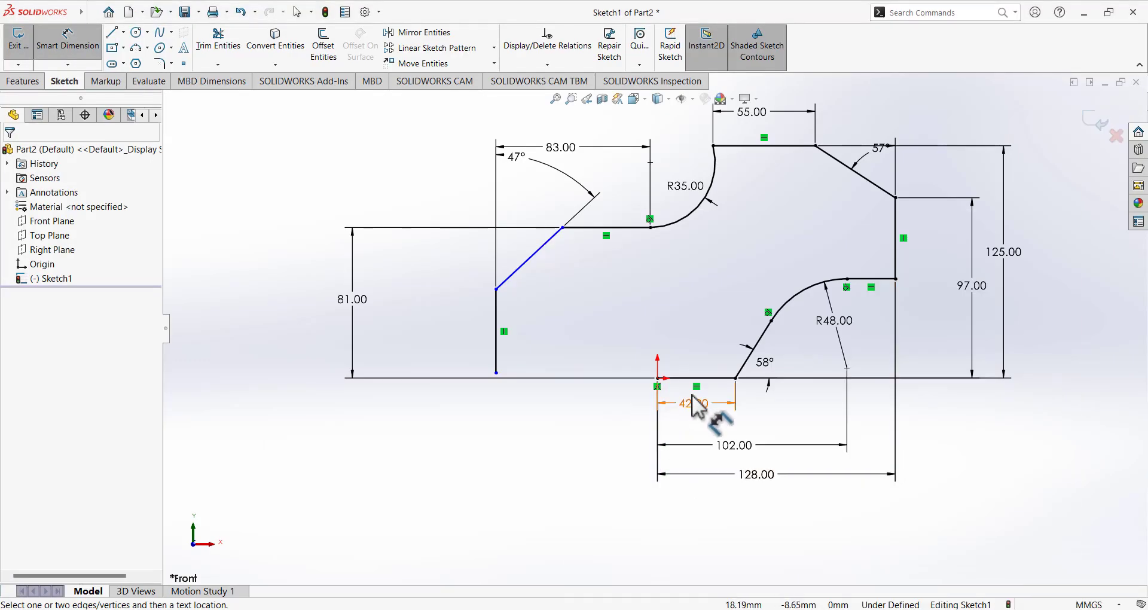
{"action": "left_click", "coordinate": [657, 378]}
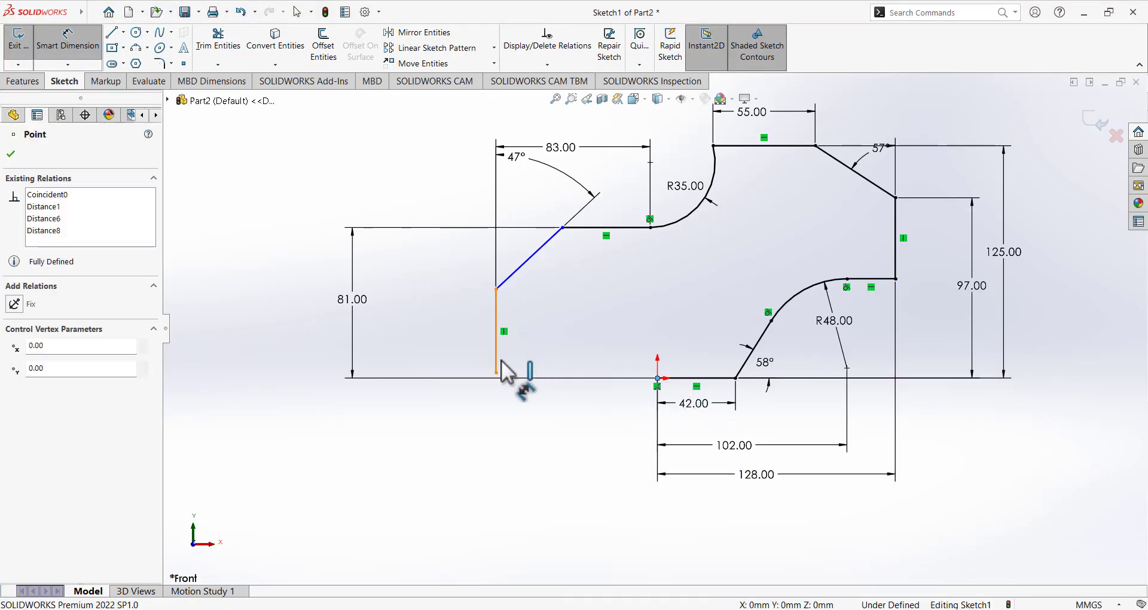
{"action": "left_click", "coordinate": [496, 349]}
{"action": "left_click", "coordinate": [570, 507]}
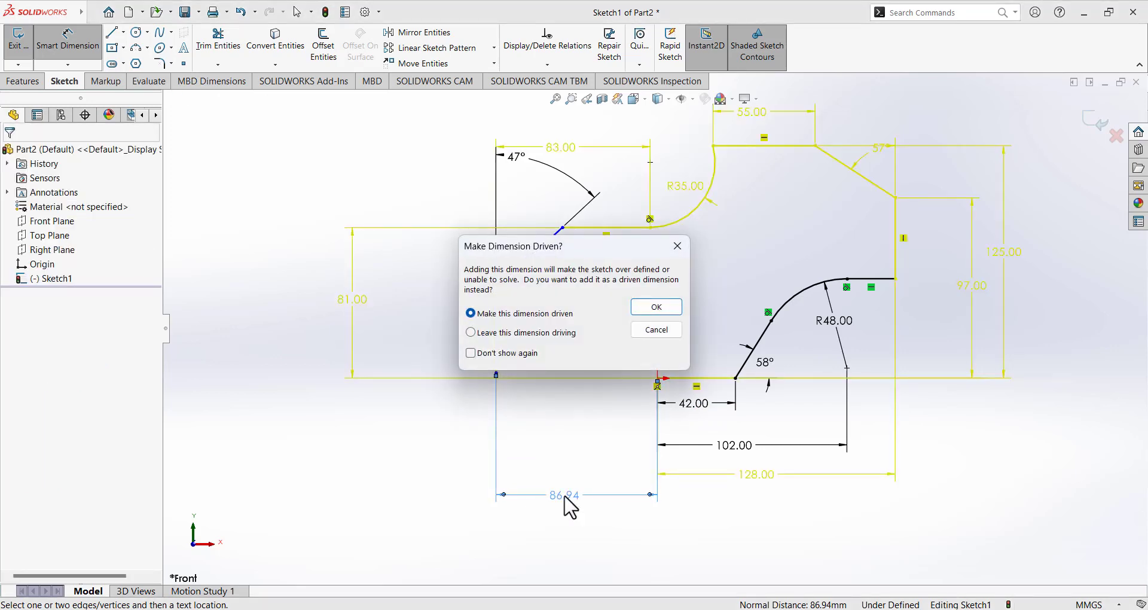
{"action": "key", "text": "Return"}
{"action": "key", "text": "Escape"}
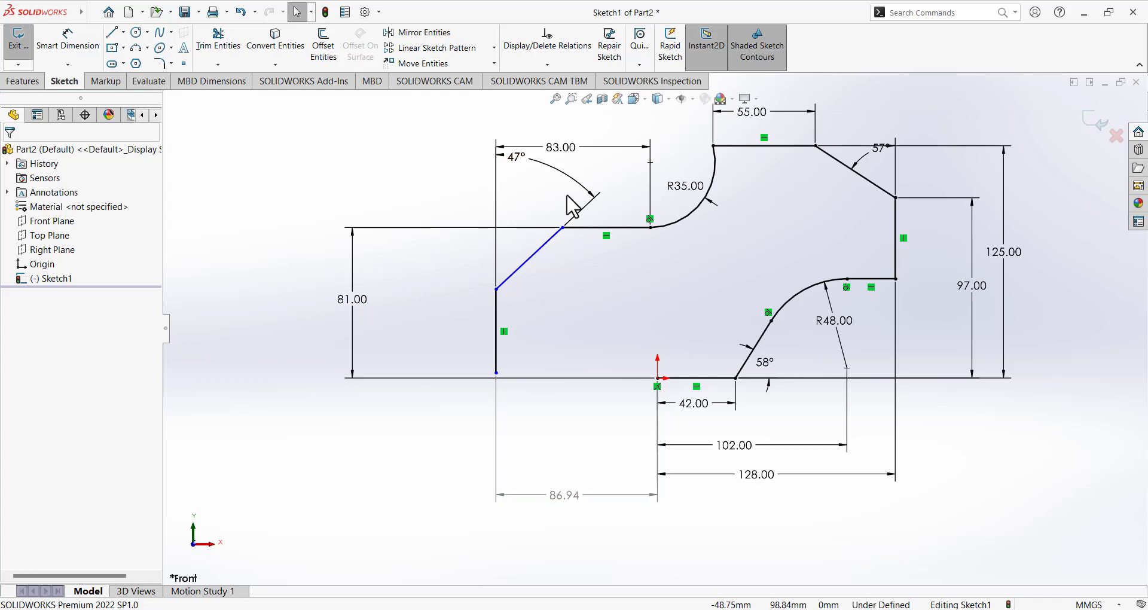
{"action": "right_click", "coordinate": [576, 506]}
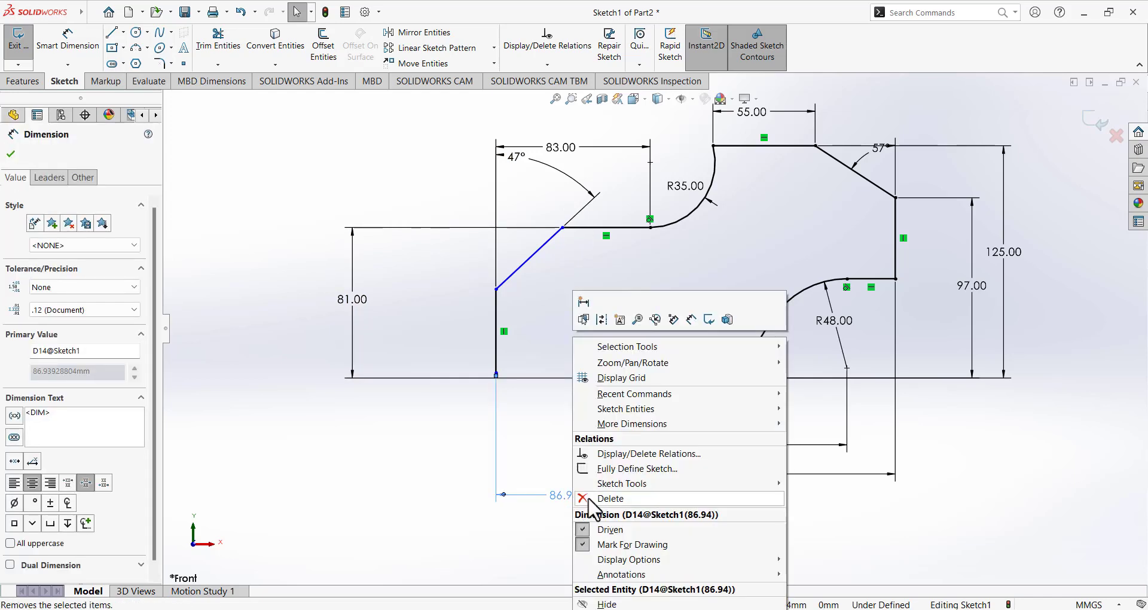
{"action": "left_click", "coordinate": [610, 498]}
{"action": "scroll", "coordinate": [584, 364], "scroll_direction": "down", "scroll_amount": 3}
{"action": "scroll", "coordinate": [662, 317], "scroll_direction": "up", "scroll_amount": 4}
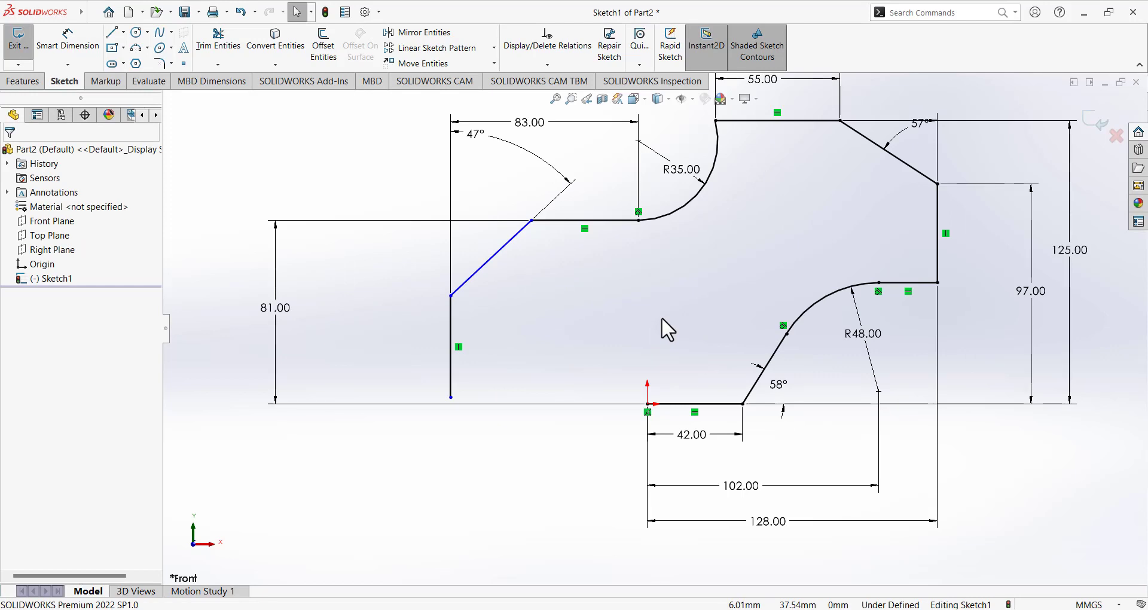
{"action": "scroll", "coordinate": [615, 336], "scroll_direction": "down", "scroll_amount": 3}
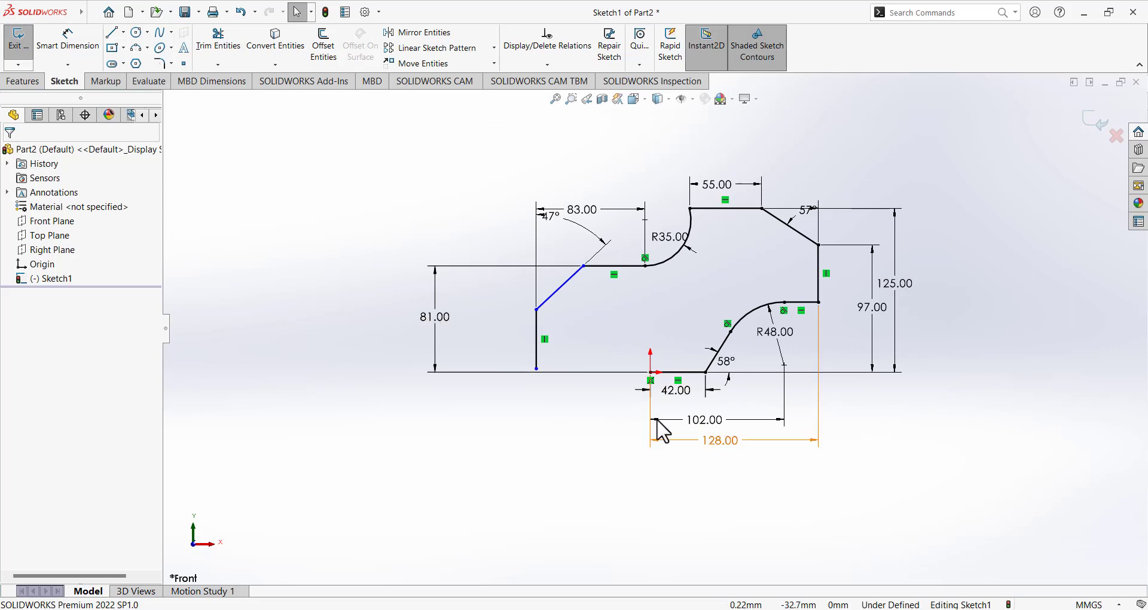
{"action": "scroll", "coordinate": [636, 311], "scroll_direction": "up", "scroll_amount": 2}
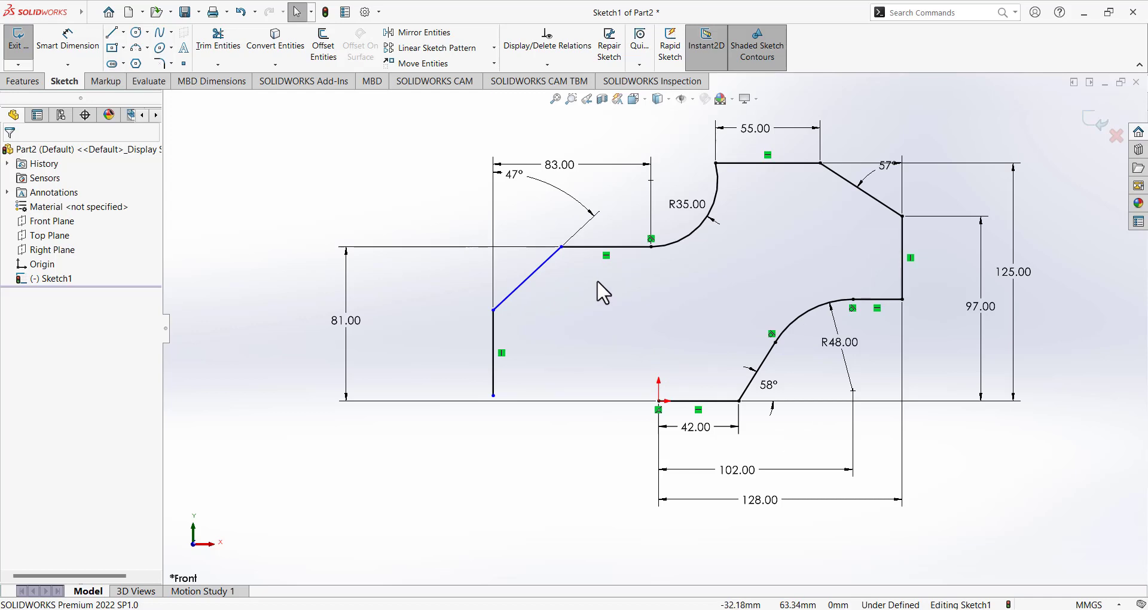
{"action": "scroll", "coordinate": [596, 280], "scroll_direction": "up", "scroll_amount": 2}
{"action": "scroll", "coordinate": [561, 257], "scroll_direction": "down", "scroll_amount": 2}
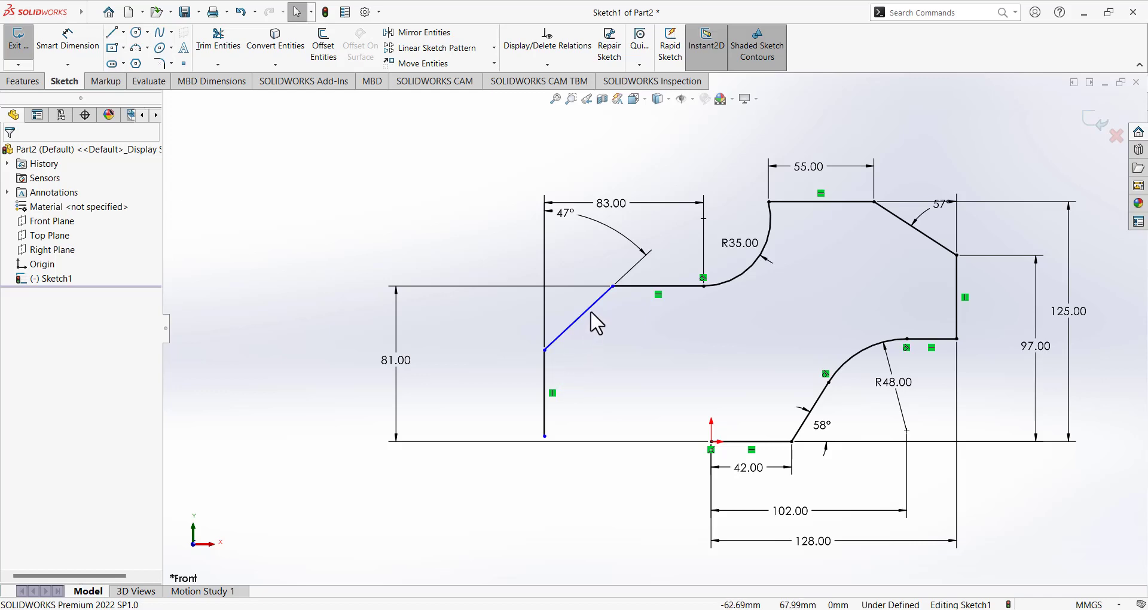
Dimension the short left vertical line to a length of 35 mm.
{"action": "left_click", "coordinate": [68, 42]}
{"action": "left_click", "coordinate": [541, 387]}
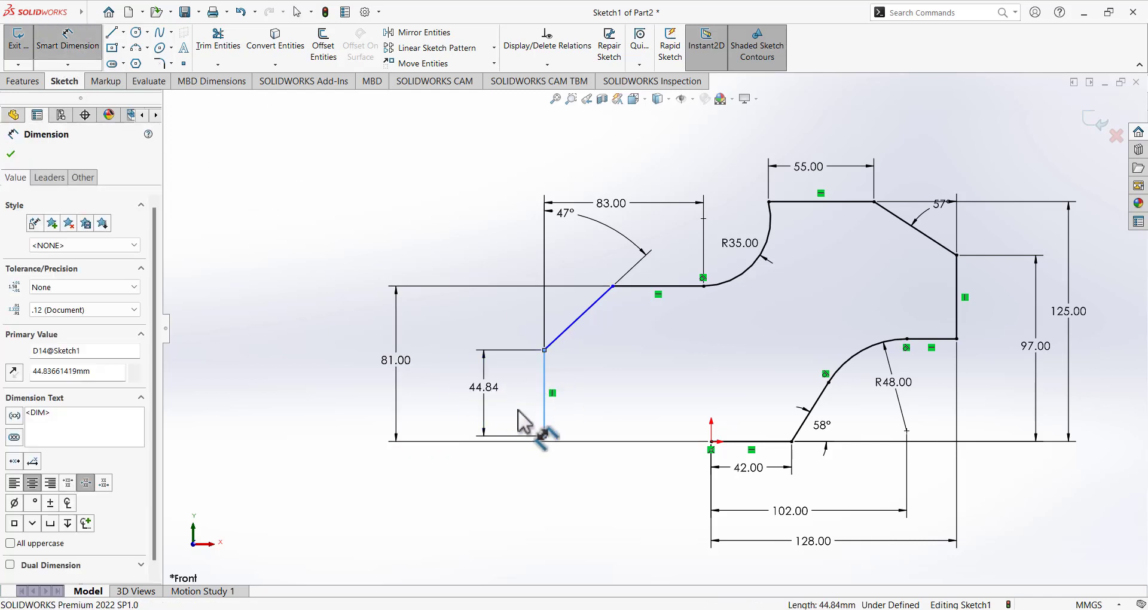
{"action": "left_click", "coordinate": [524, 421]}
{"action": "type", "text": "35"}
{"action": "key", "text": "Return"}
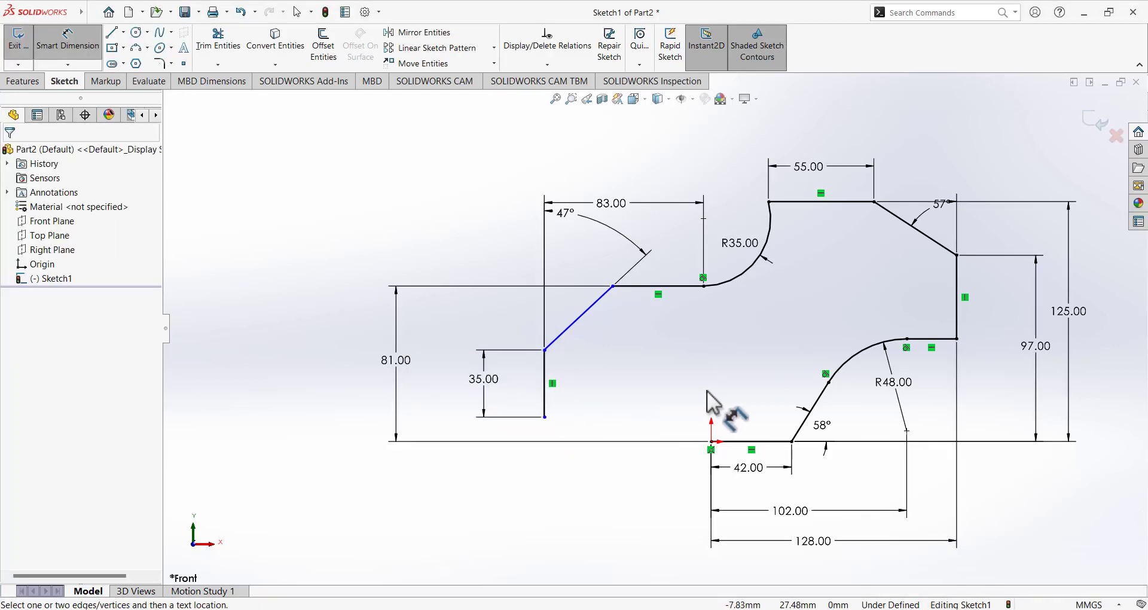
Try an 86.94 origin-to-line distance dimension and cancel it as over-defining.
{"action": "left_click", "coordinate": [711, 442]}
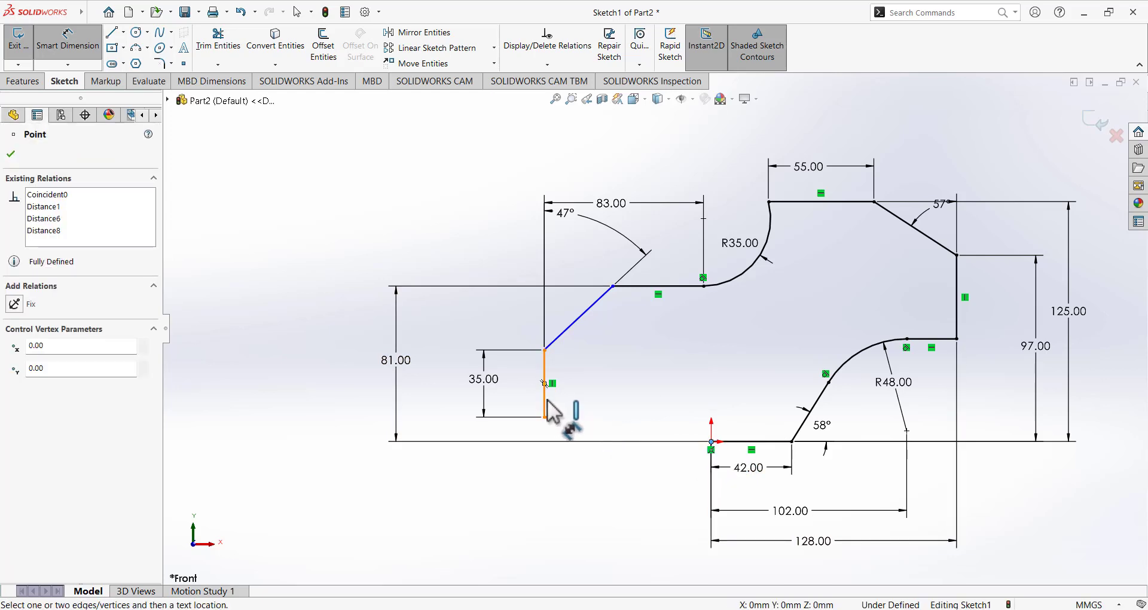
{"action": "left_click", "coordinate": [545, 404]}
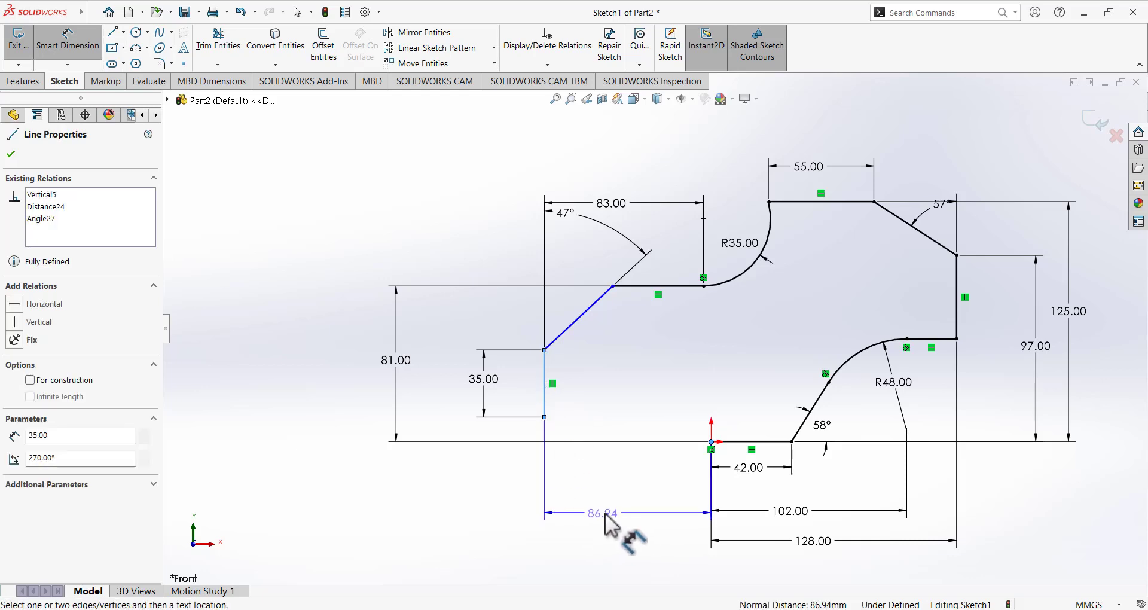
{"action": "left_click", "coordinate": [623, 522]}
{"action": "left_click", "coordinate": [676, 245]}
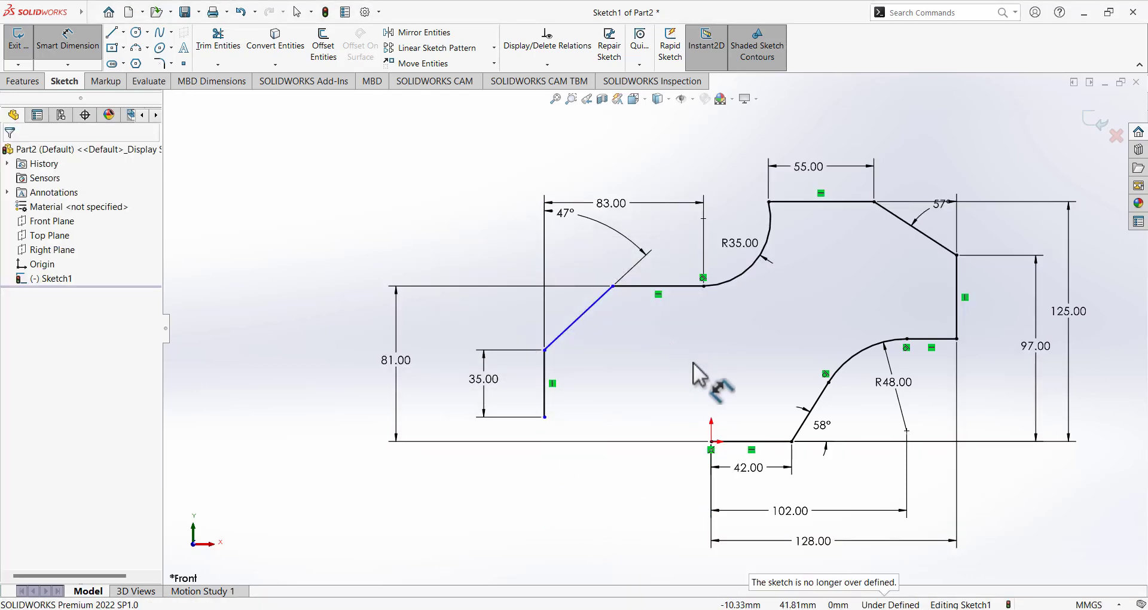
{"action": "scroll", "coordinate": [695, 362], "scroll_direction": "up", "scroll_amount": 2}
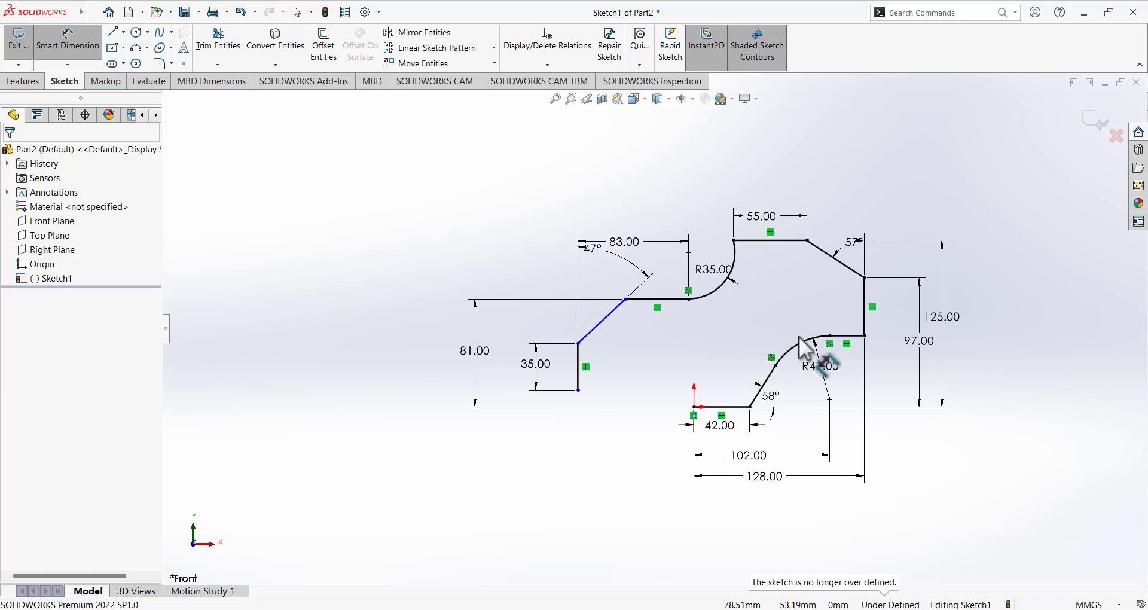
{"action": "scroll", "coordinate": [799, 336], "scroll_direction": "down", "scroll_amount": 2}
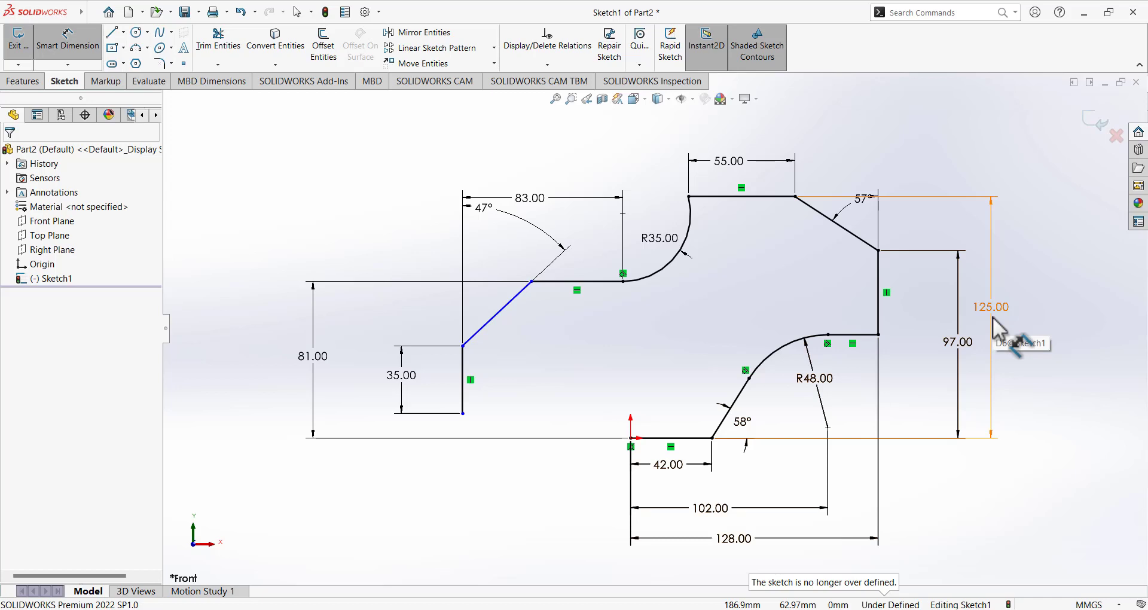
Delete the 81.00 height dimension.
{"action": "left_click", "coordinate": [53, 40]}
{"action": "left_click", "coordinate": [623, 213]}
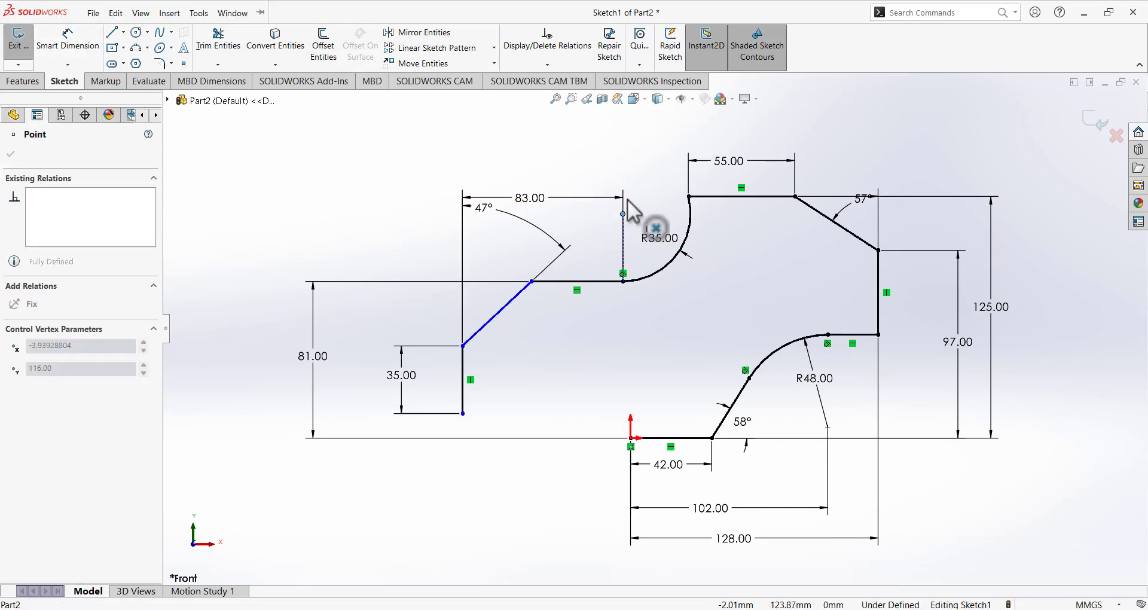
{"action": "left_click", "coordinate": [543, 160]}
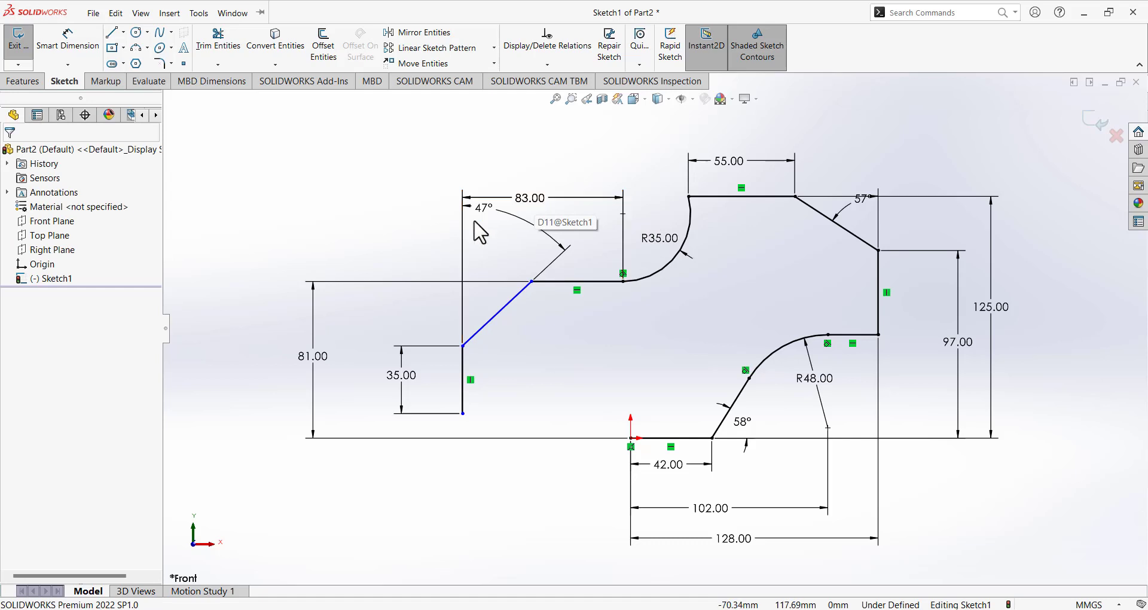
{"action": "right_click", "coordinate": [323, 365]}
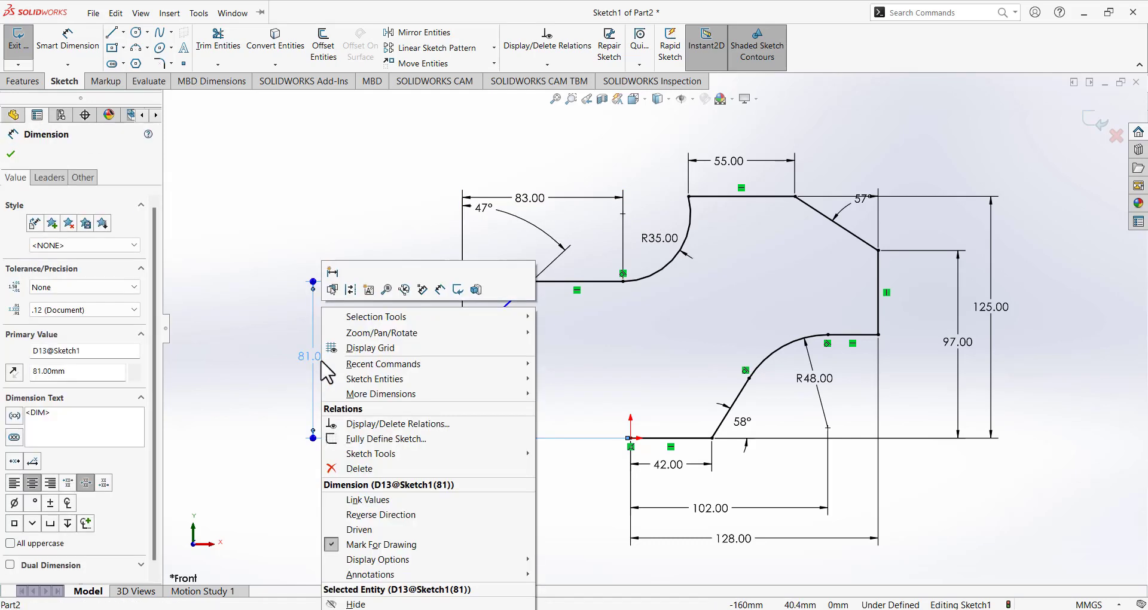
{"action": "left_click", "coordinate": [358, 469]}
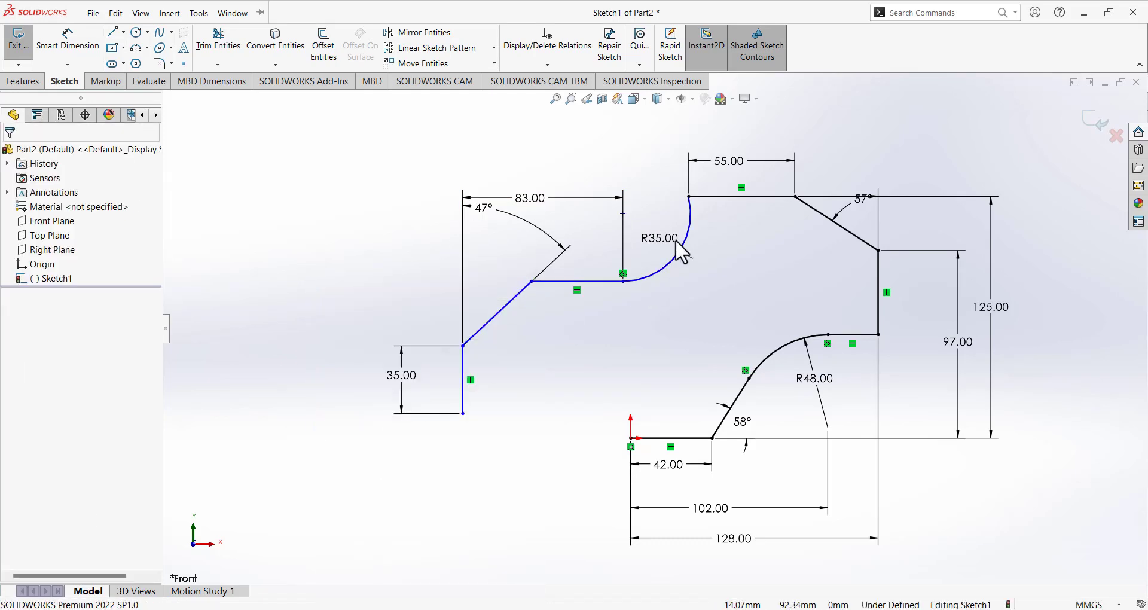
Make the R35 arc's upper end and the 83.00 dimension's end point horizontally level.
{"action": "left_click", "coordinate": [688, 197]}
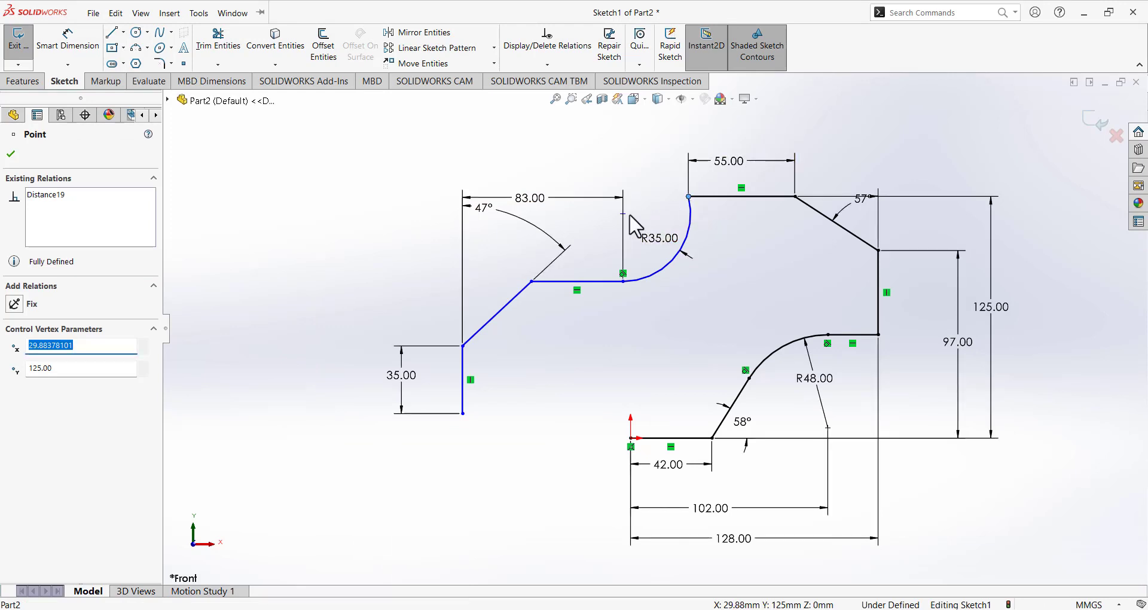
{"action": "left_click", "coordinate": [623, 213], "text": "ctrl"}
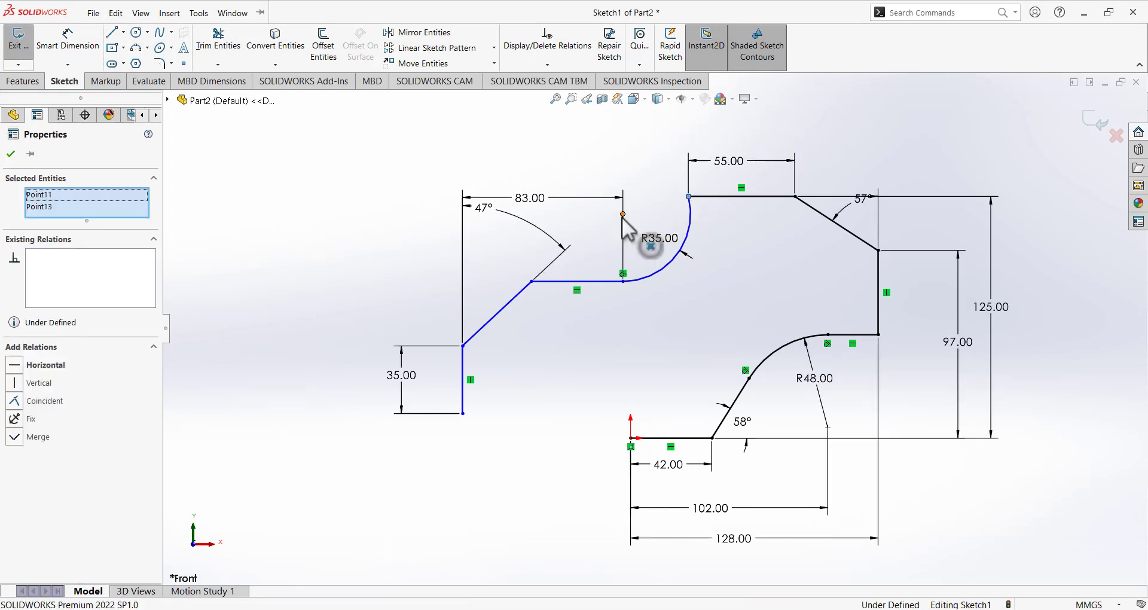
{"action": "left_click", "coordinate": [14, 365]}
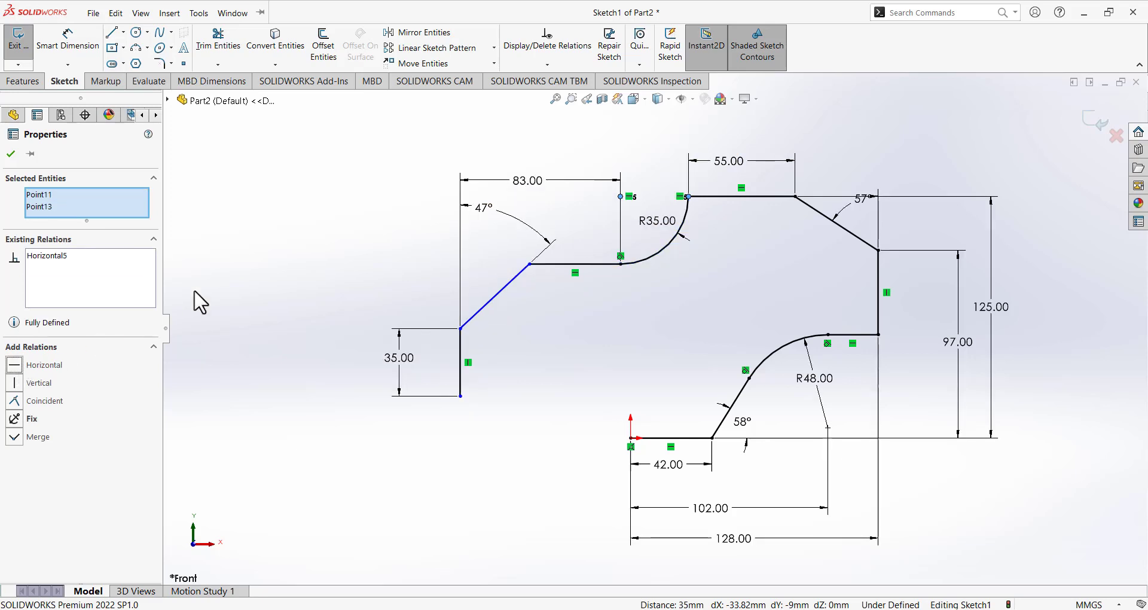
{"action": "left_click", "coordinate": [341, 201]}
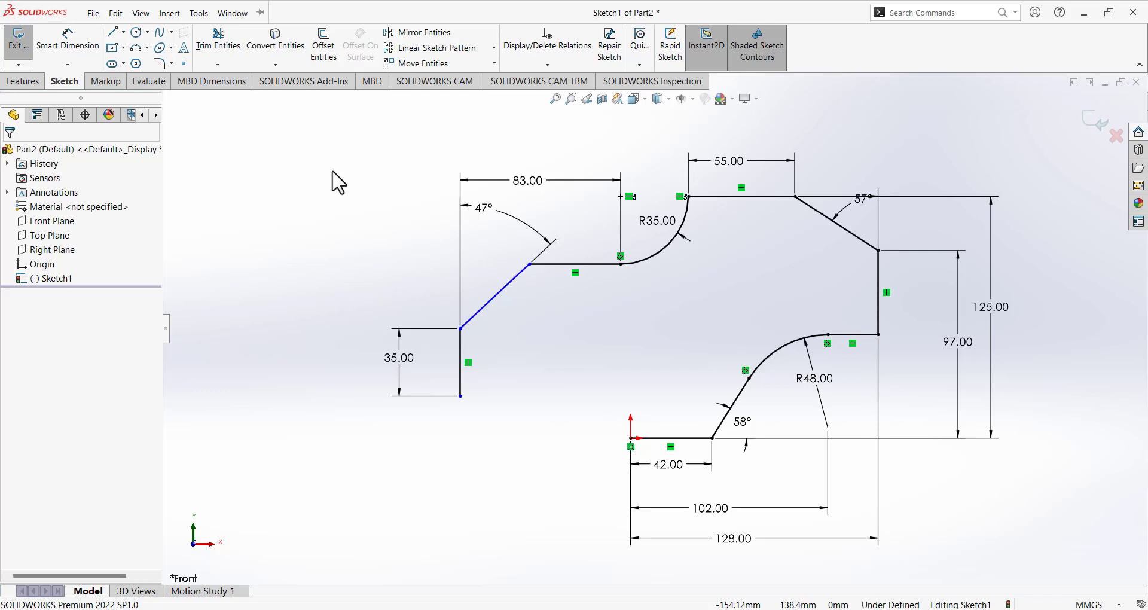
Dimension the 35 mm line's bottom end 17 mm above the origin.
{"action": "left_click", "coordinate": [67, 41]}
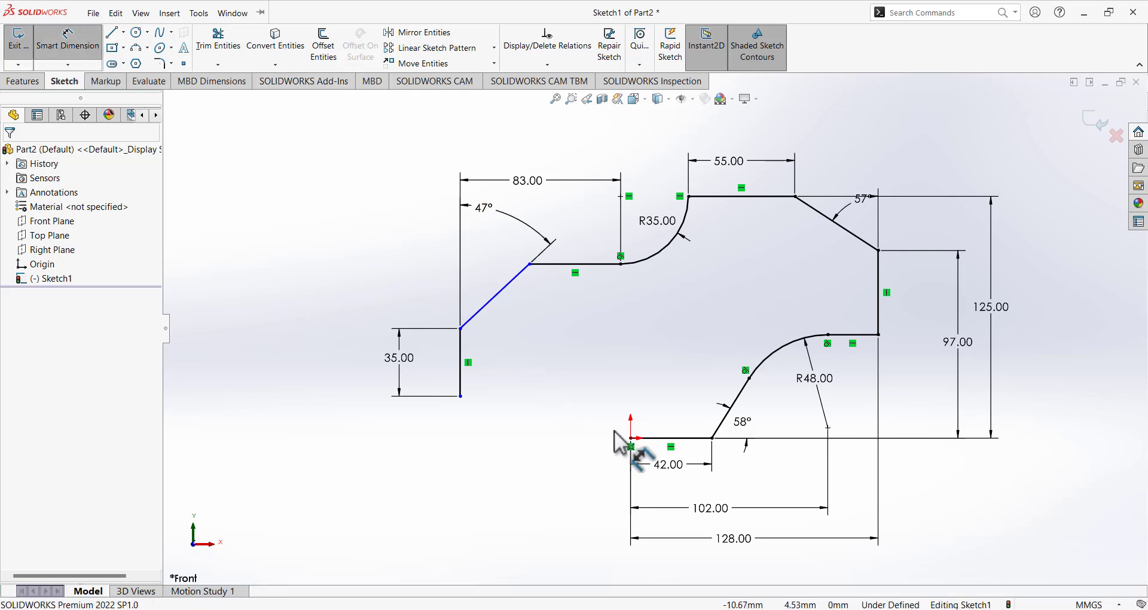
{"action": "left_click", "coordinate": [460, 396]}
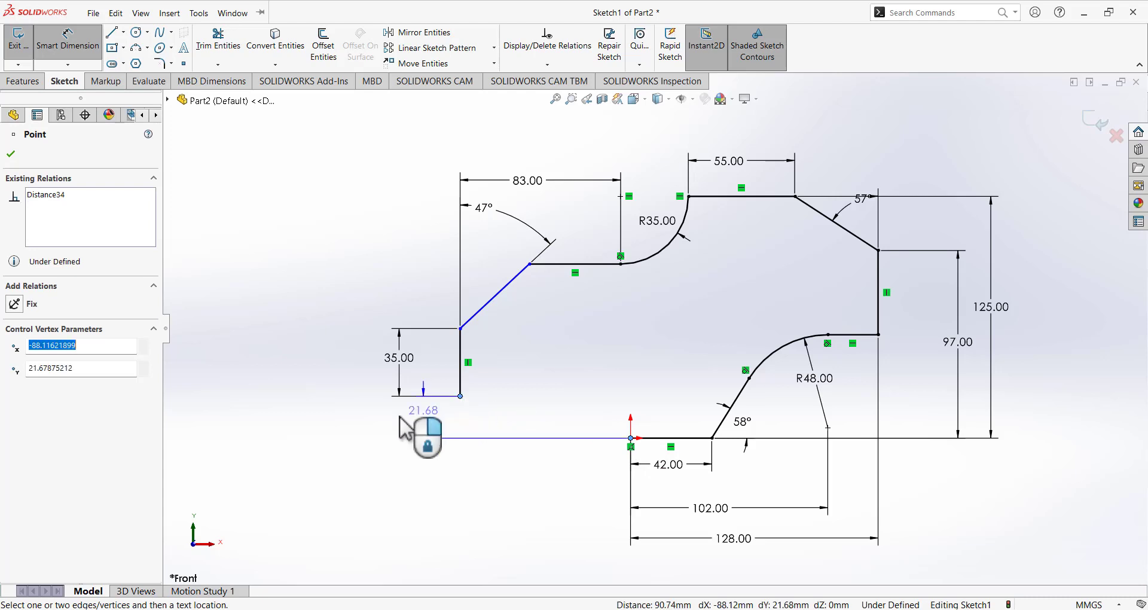
{"action": "left_click", "coordinate": [350, 420]}
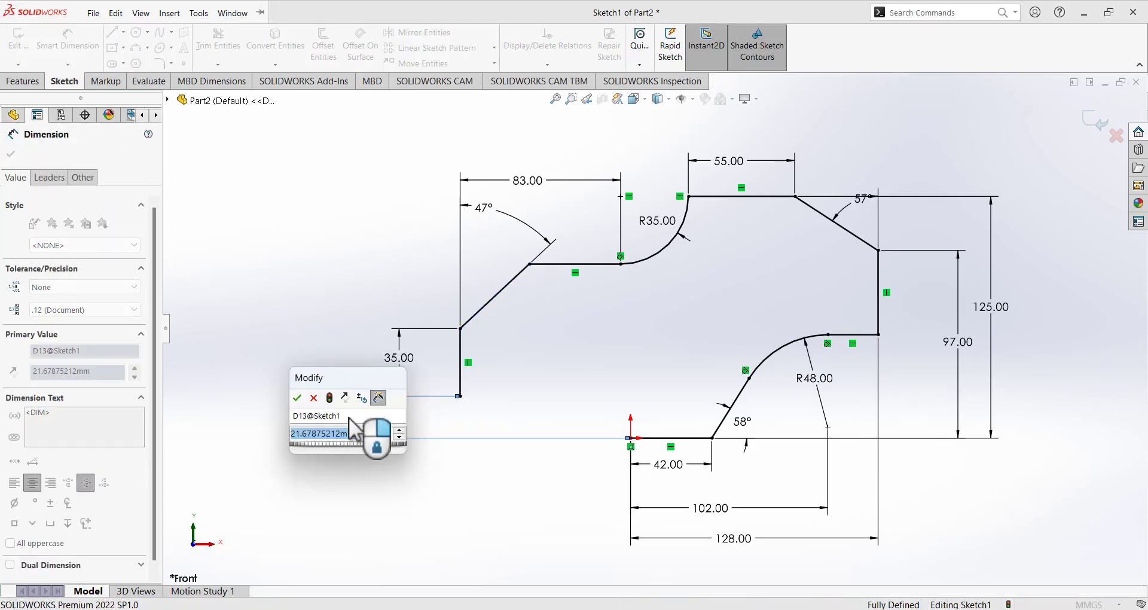
{"action": "type", "text": "17"}
{"action": "key", "text": "Return"}
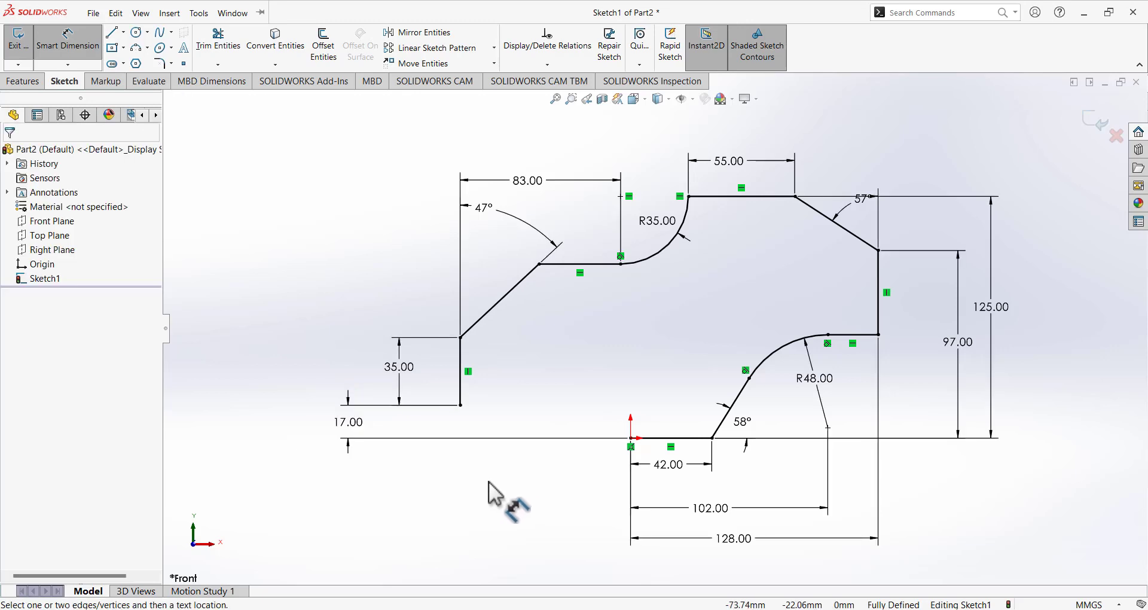
{"action": "left_click", "coordinate": [73, 46]}
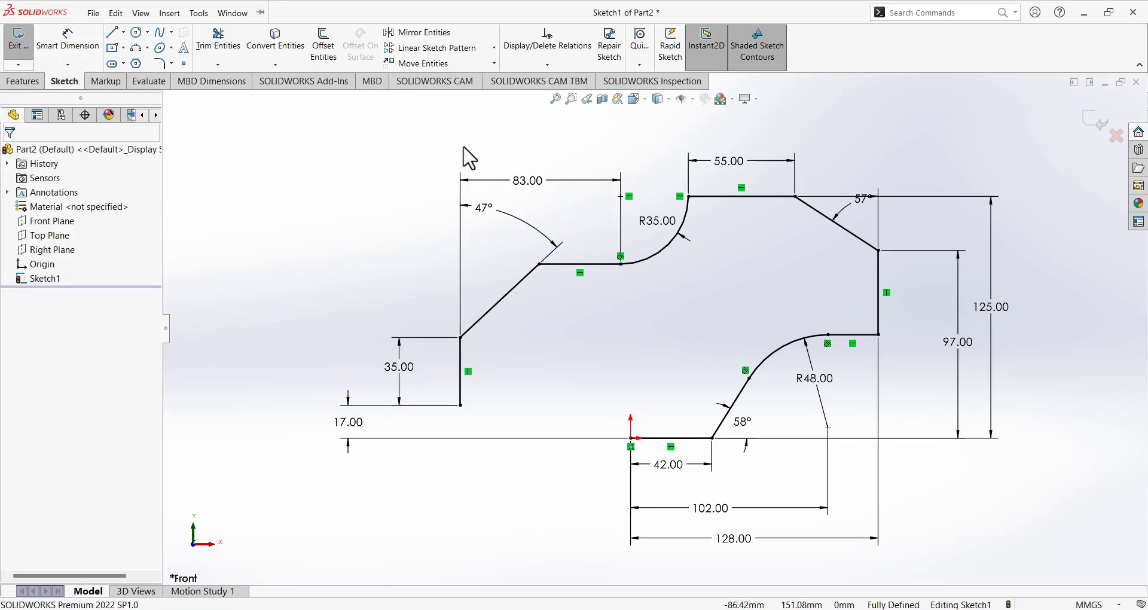
{"action": "right_click", "coordinate": [527, 185]}
Delete the 83 mm dimension and dimension the origin to the left vertical edge at 117 mm.
{"action": "left_click", "coordinate": [566, 325]}
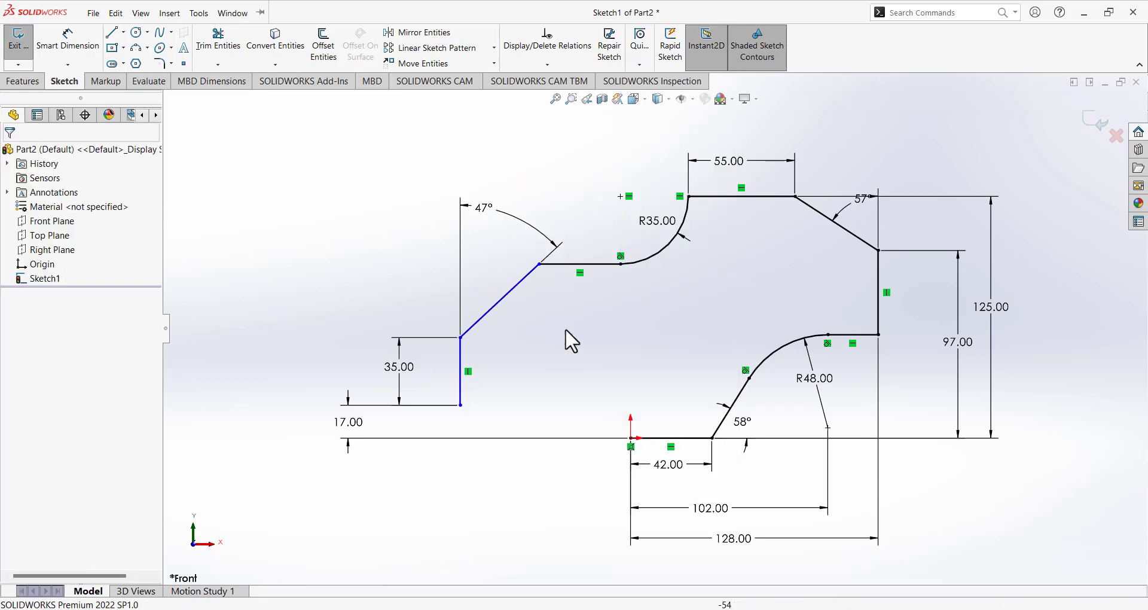
{"action": "left_click", "coordinate": [68, 42]}
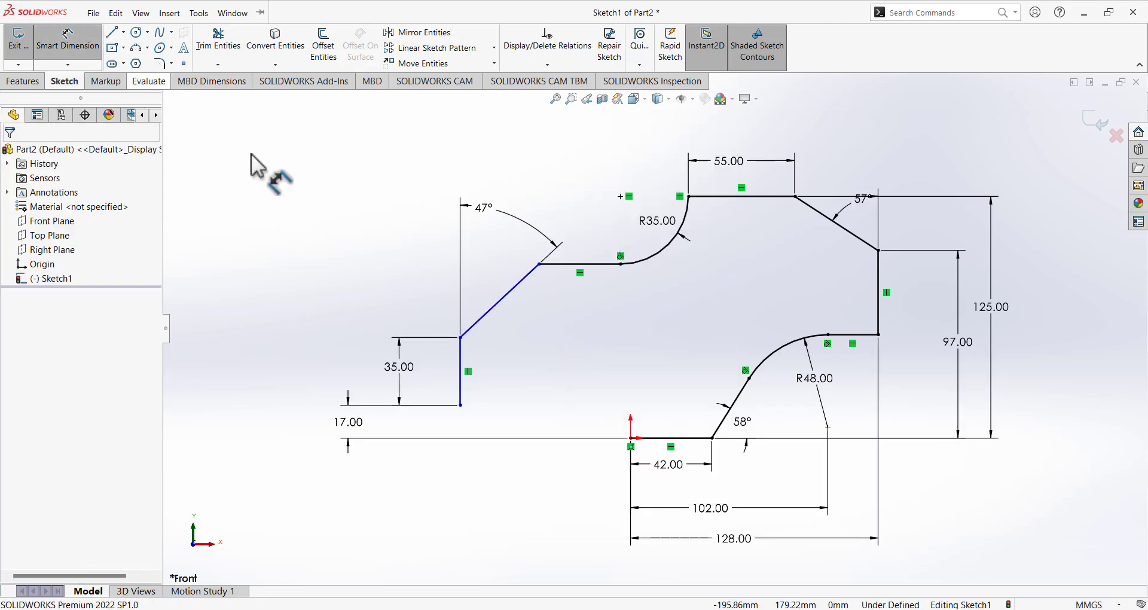
{"action": "left_click", "coordinate": [631, 440]}
{"action": "left_click", "coordinate": [460, 398]}
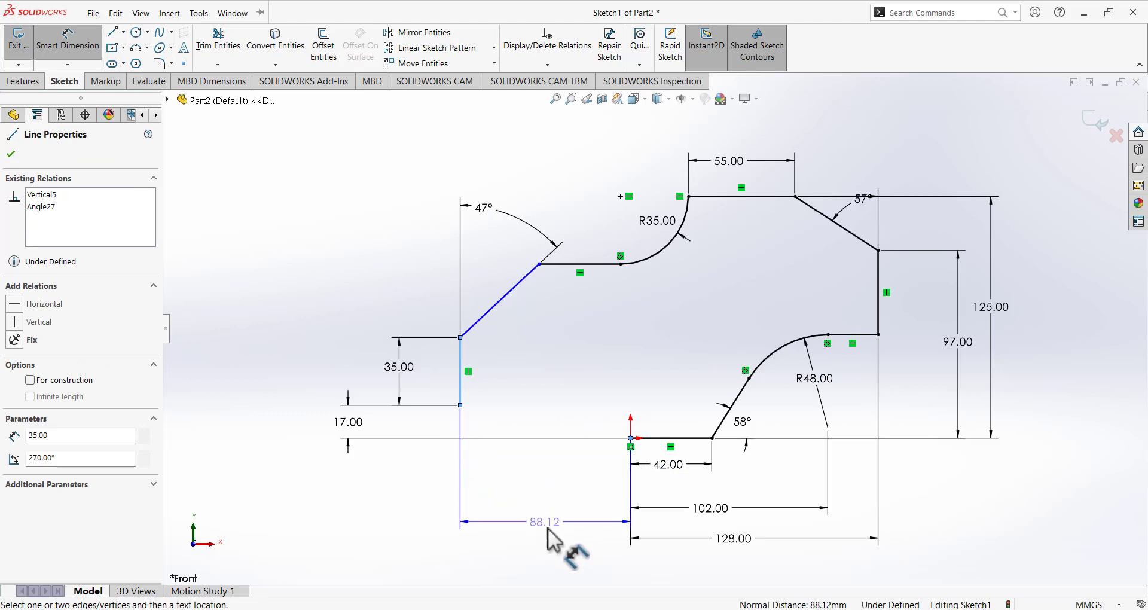
{"action": "left_click", "coordinate": [551, 551]}
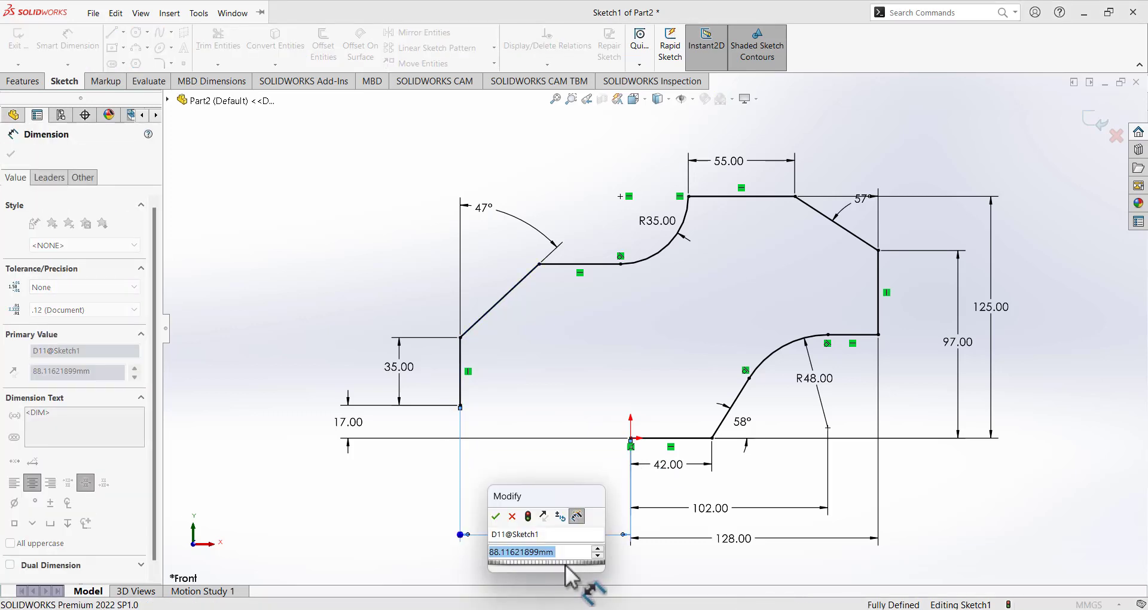
{"action": "type", "text": "117"}
{"action": "key", "text": "Return"}
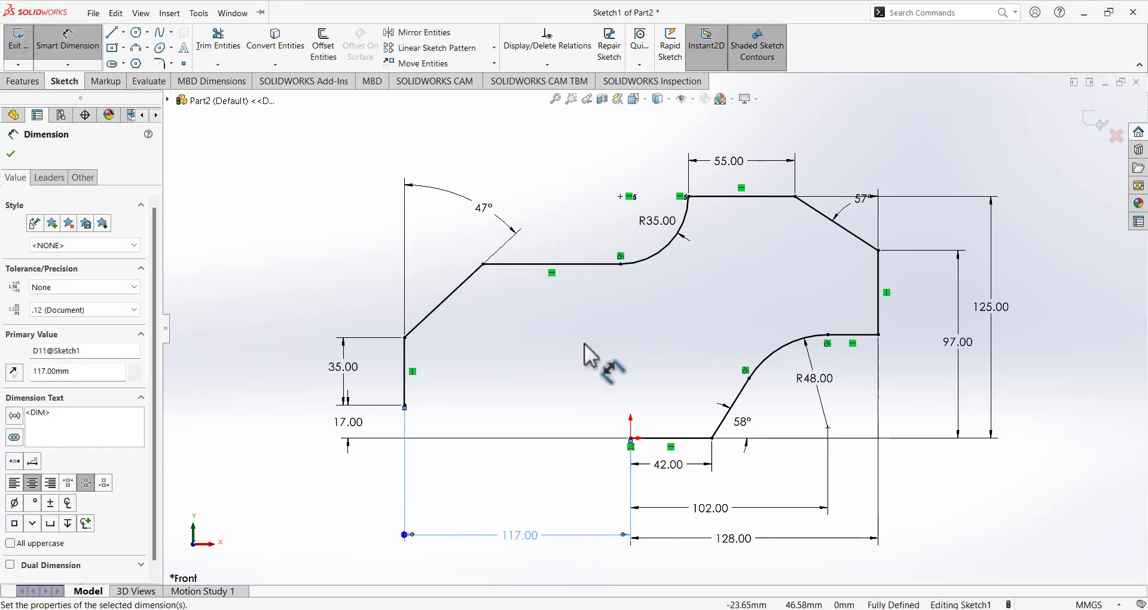
{"action": "left_click", "coordinate": [572, 331]}
{"action": "left_click", "coordinate": [94, 42]}
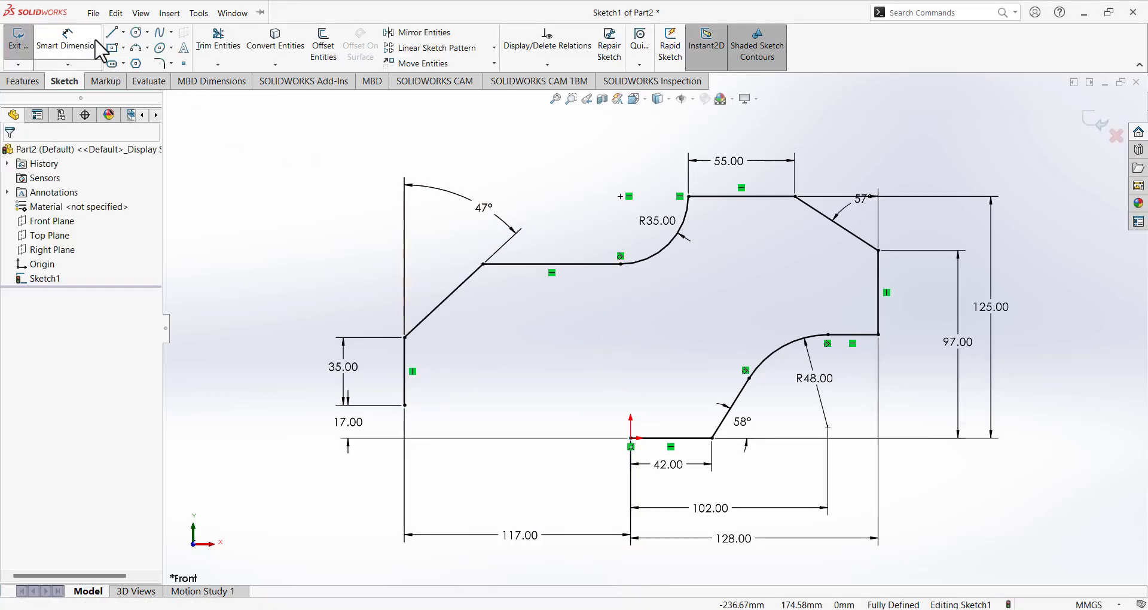
{"action": "left_click", "coordinate": [621, 263]}
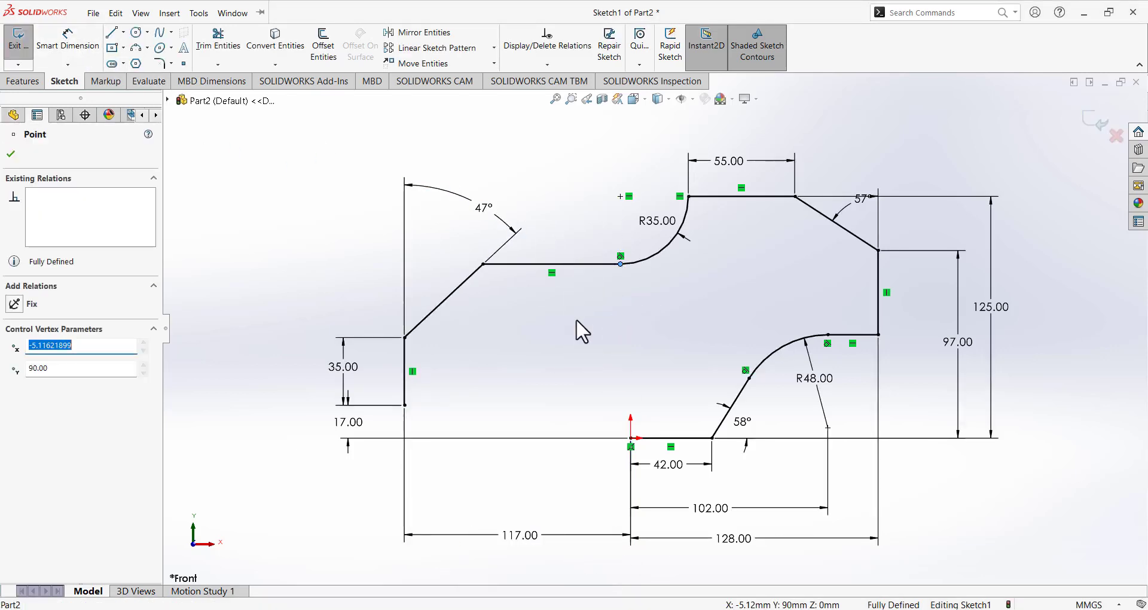
{"action": "left_click", "coordinate": [541, 324]}
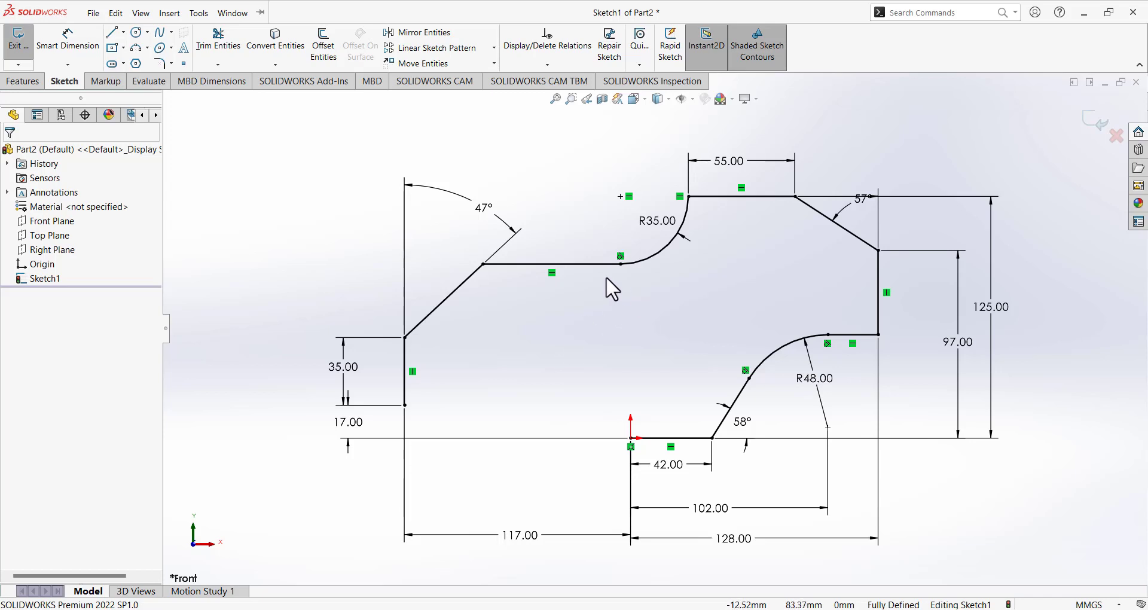
Draw a horizontal bottom line from the left edge's lower end and a tangent arc ending at the origin.
{"action": "left_click", "coordinate": [114, 38]}
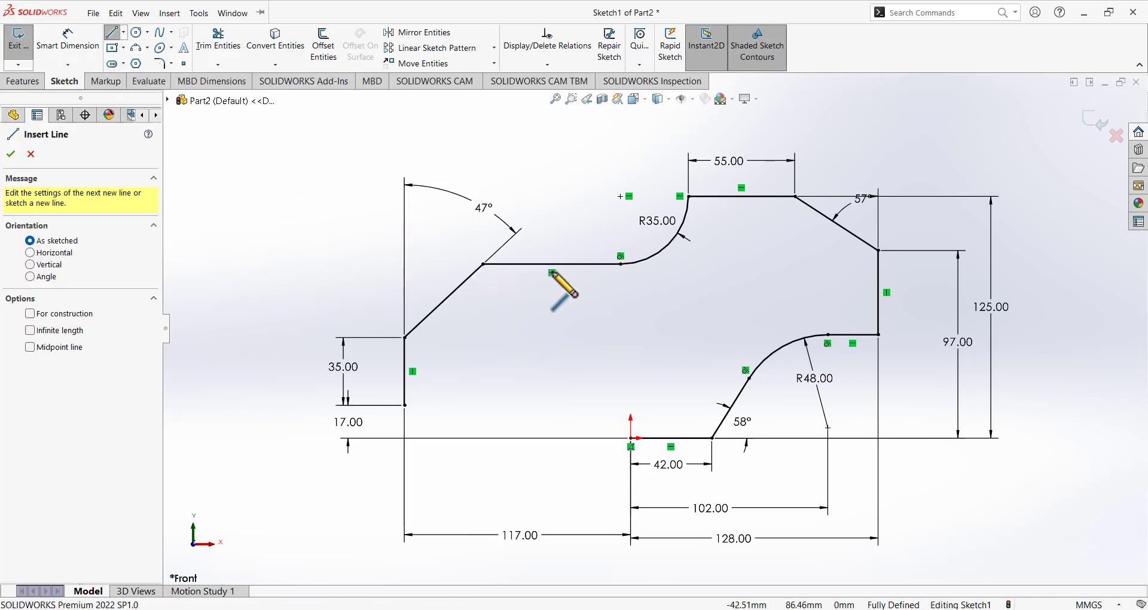
{"action": "left_click", "coordinate": [404, 405]}
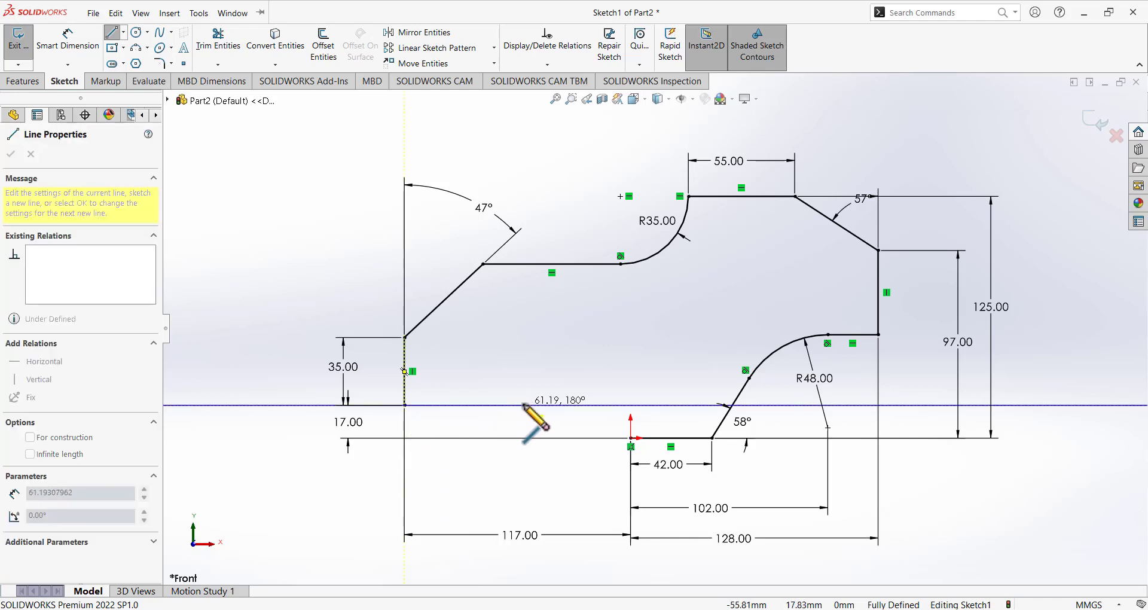
{"action": "left_click", "coordinate": [523, 406]}
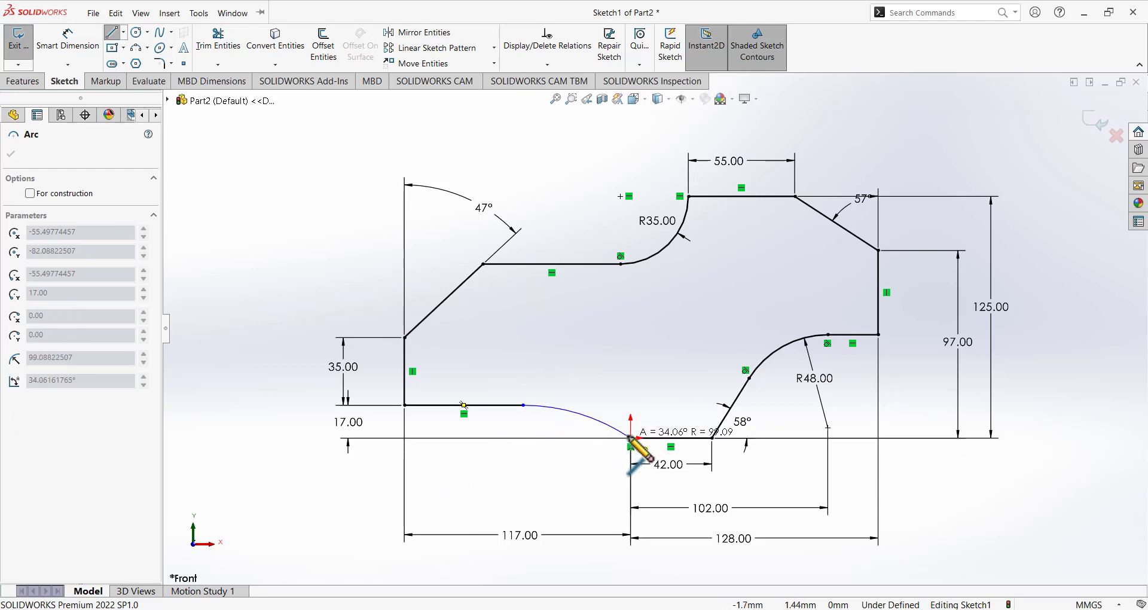
{"action": "left_click", "coordinate": [631, 438]}
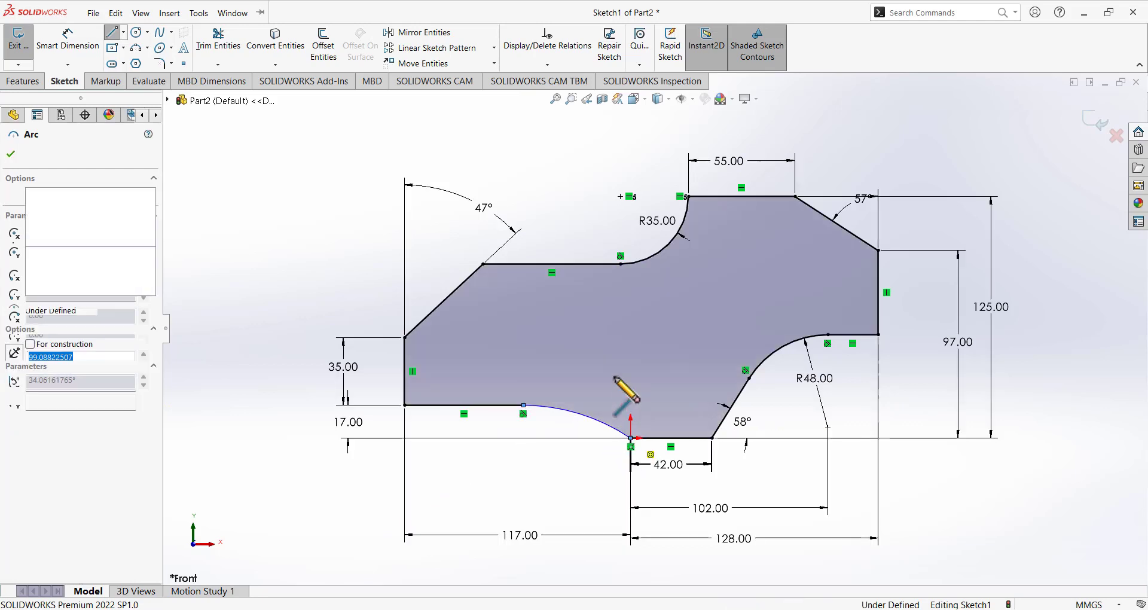
{"action": "key", "text": "Escape"}
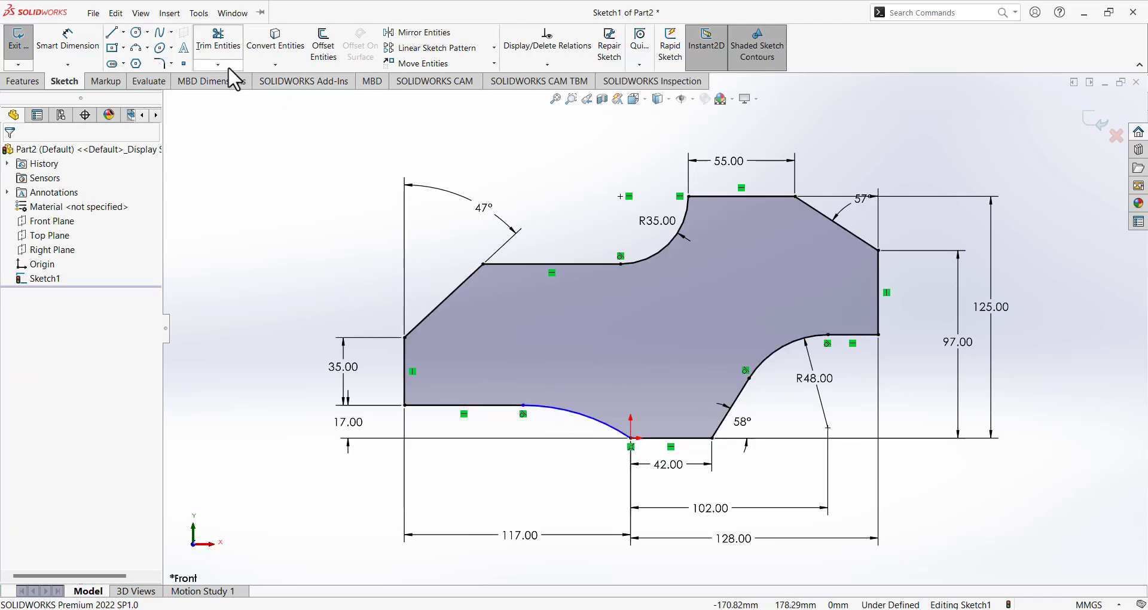
Try a three-point arc from the bottom line's end to the origin, then cancel it.
{"action": "left_click", "coordinate": [136, 53]}
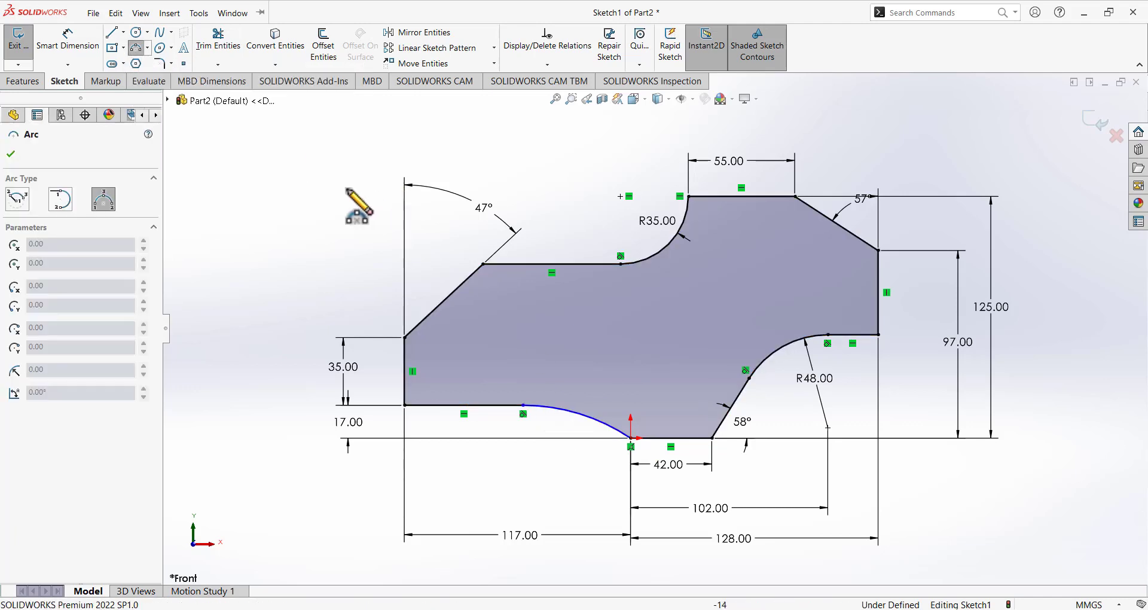
{"action": "left_click", "coordinate": [523, 406]}
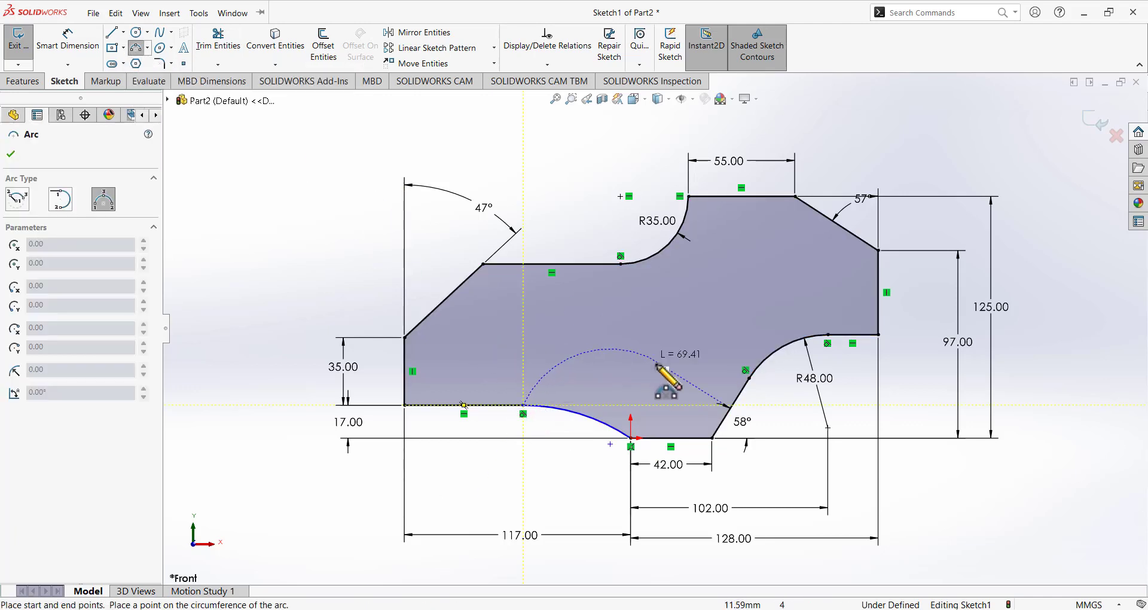
{"action": "left_click", "coordinate": [630, 438]}
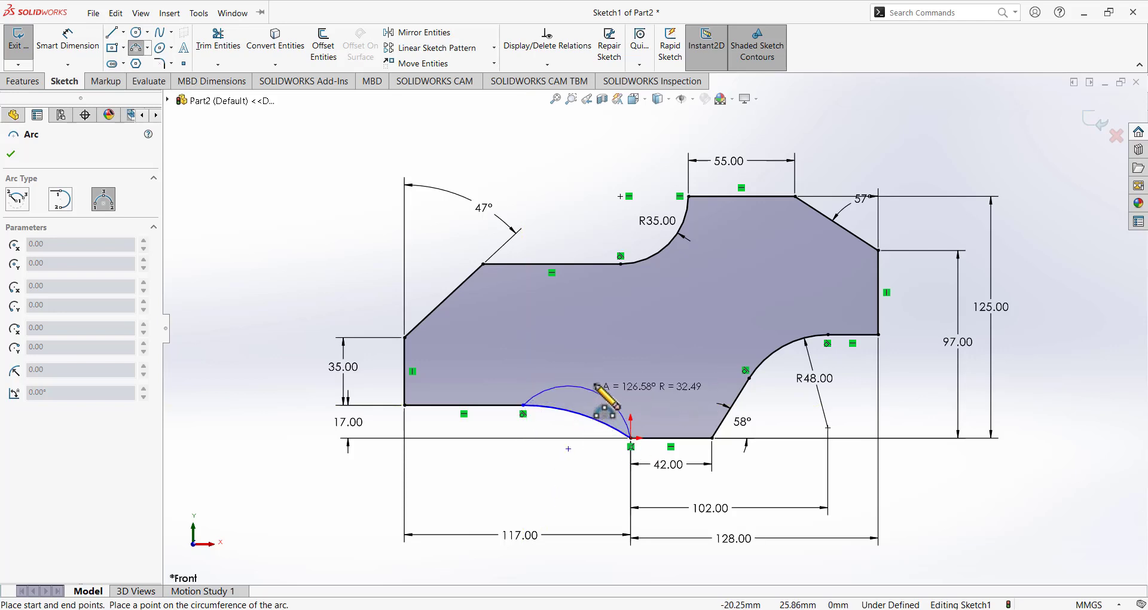
{"action": "key", "text": "Escape"}
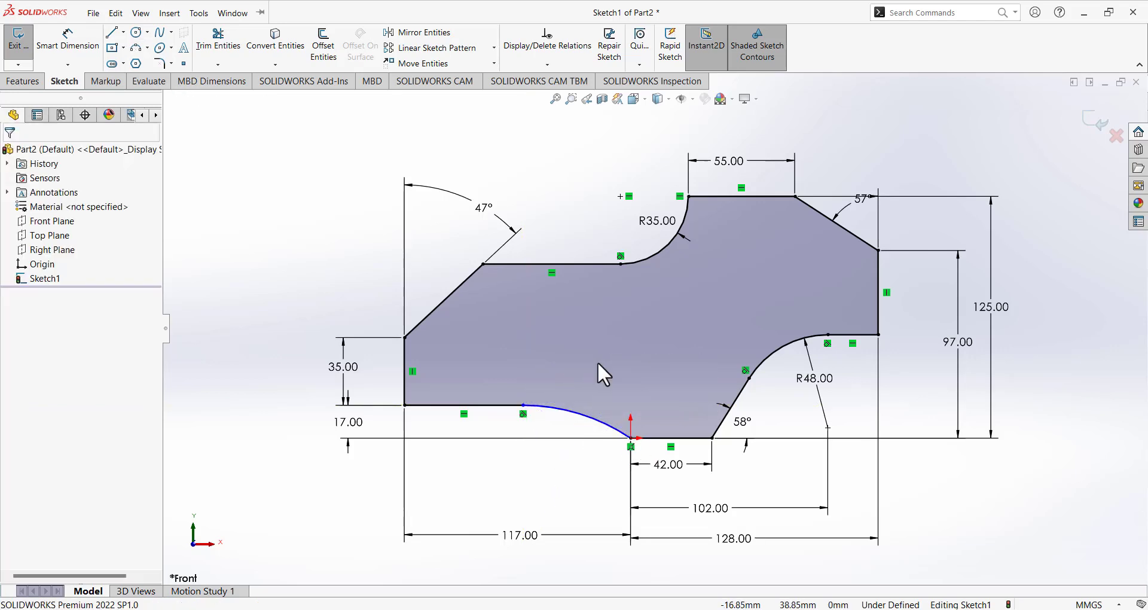
{"action": "left_click", "coordinate": [67, 37]}
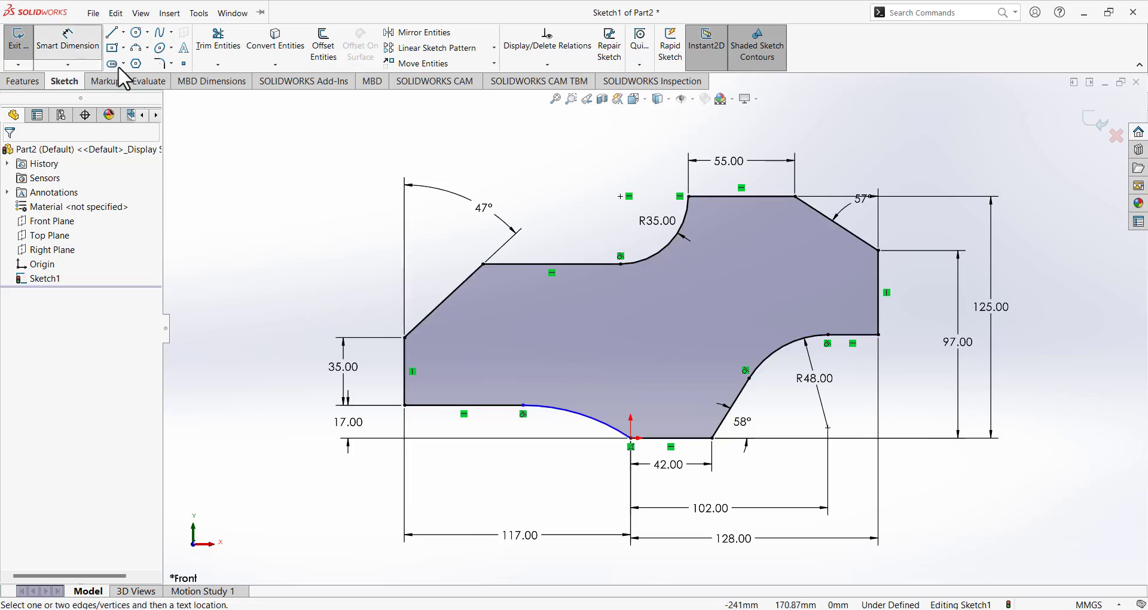
Give the lower arc a 55 mm radius, then compare the sketch with the Paint reference drawing.
{"action": "left_click", "coordinate": [574, 412]}
{"action": "left_click", "coordinate": [624, 380]}
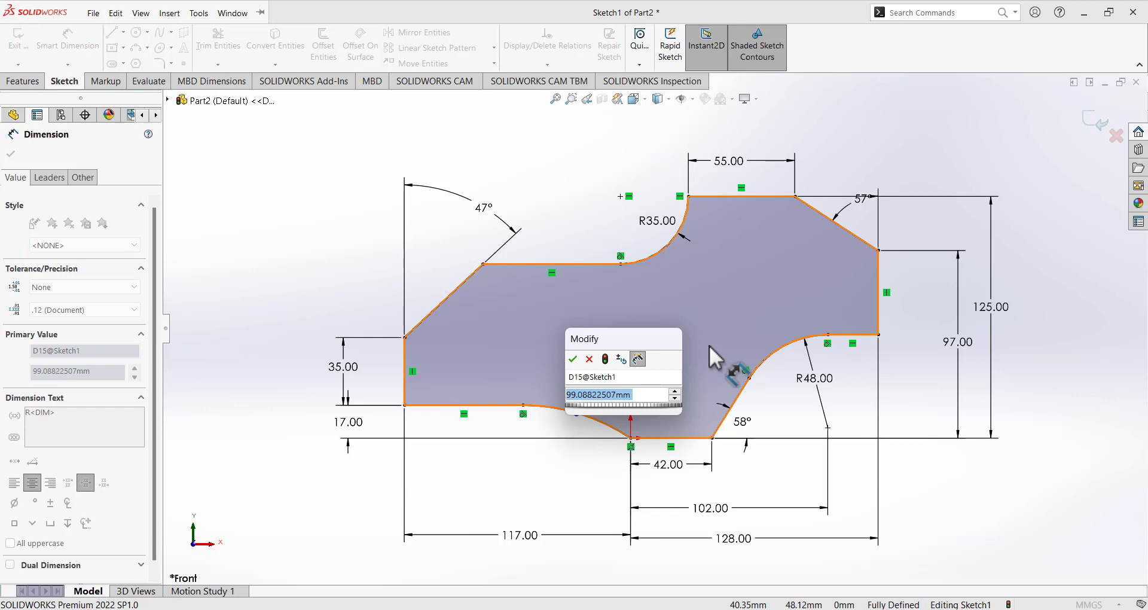
{"action": "type", "text": "55"}
{"action": "key", "text": "Return"}
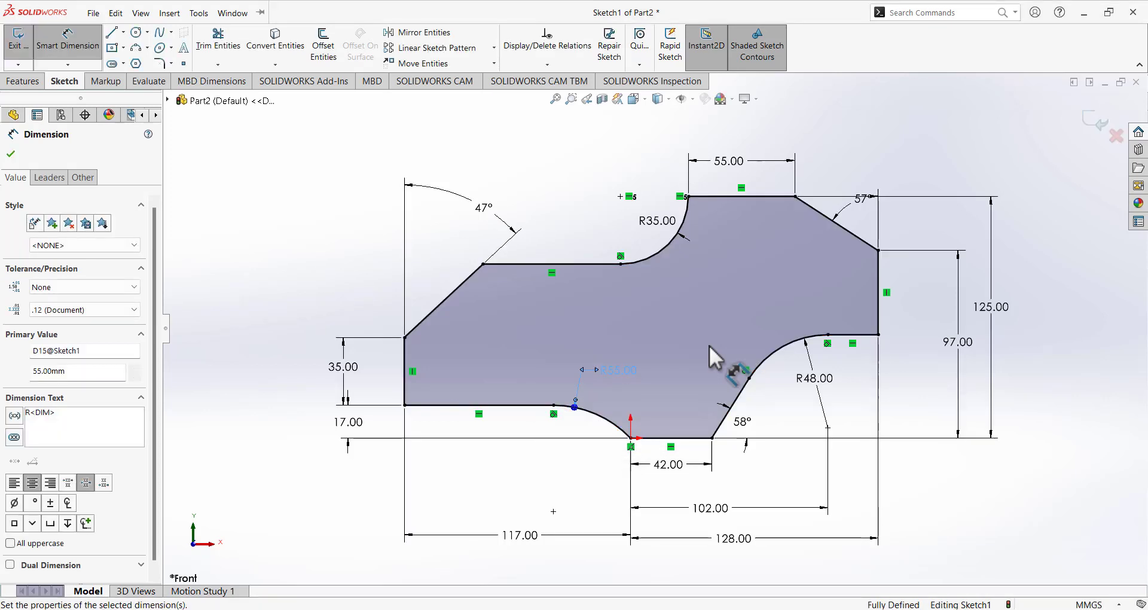
{"action": "left_click", "coordinate": [581, 480]}
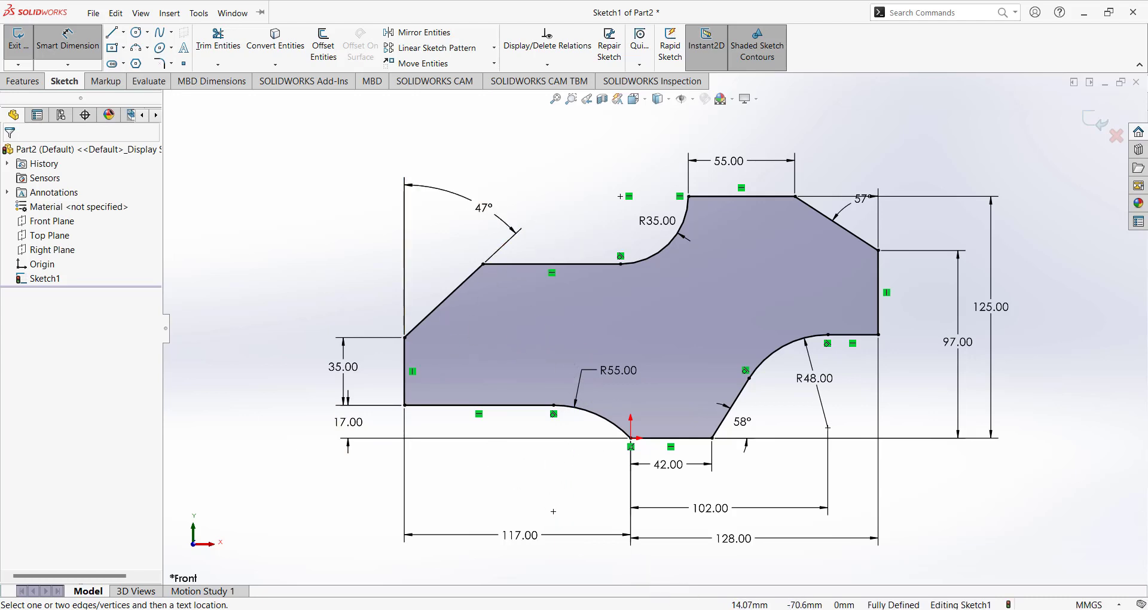
{"action": "left_click", "coordinate": [661, 609]}
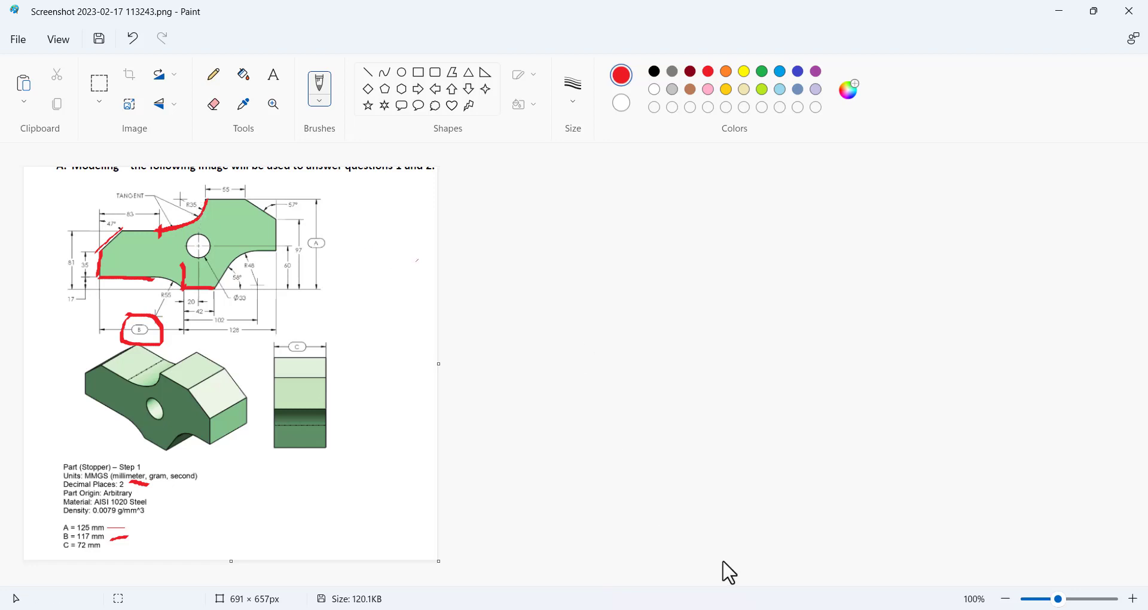
{"action": "left_click", "coordinate": [713, 609]}
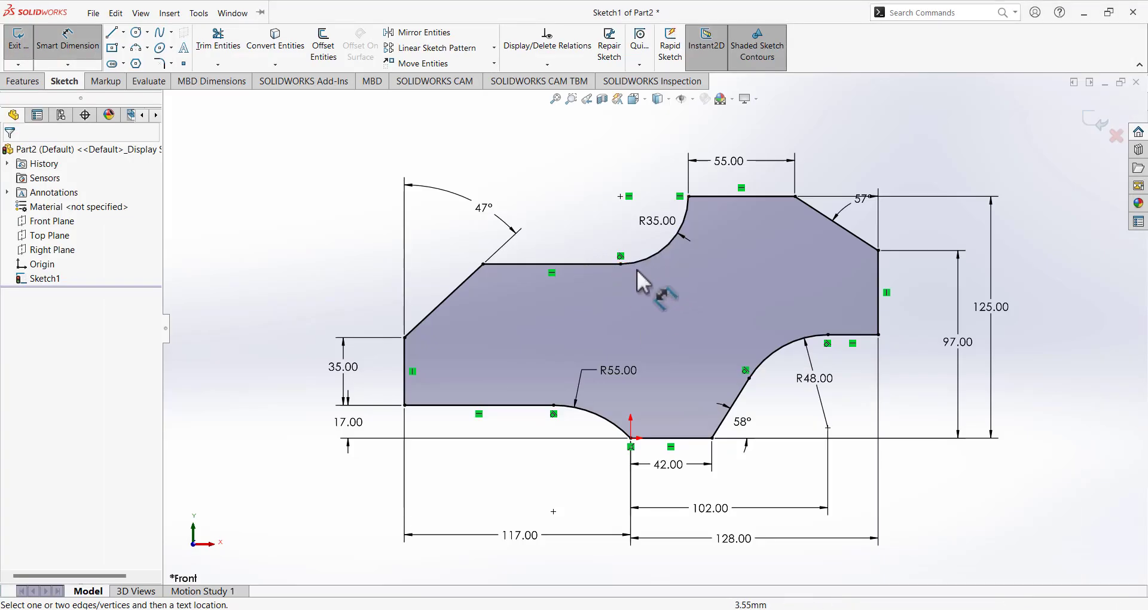
Delete the top horizontal line and redraw it from the 47° line's end, stopping short of the arc.
{"action": "left_click", "coordinate": [54, 42]}
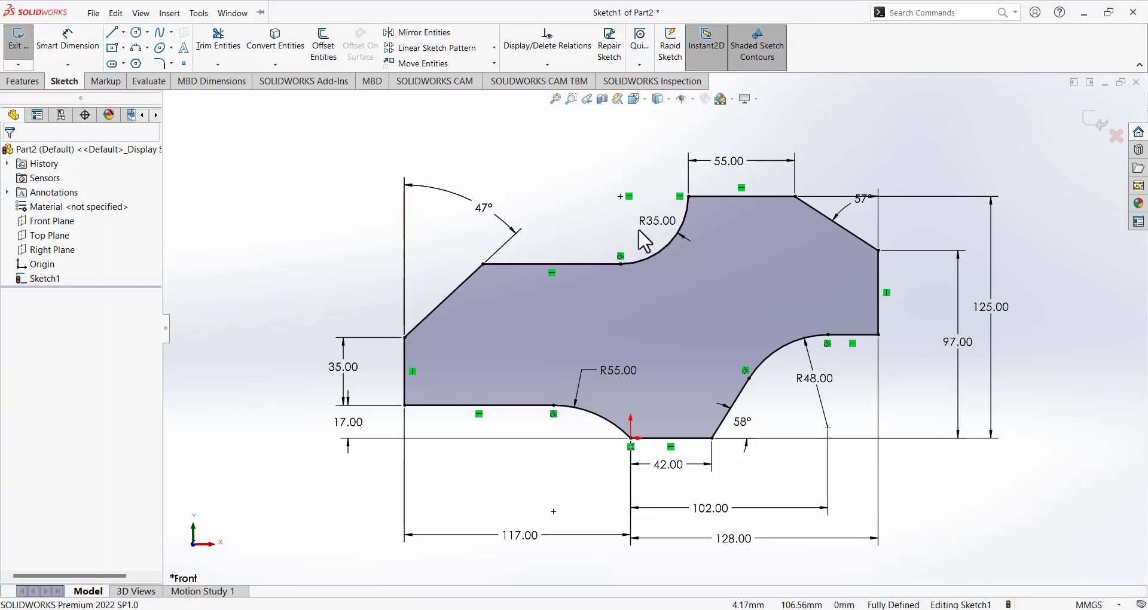
{"action": "left_click", "coordinate": [620, 196]}
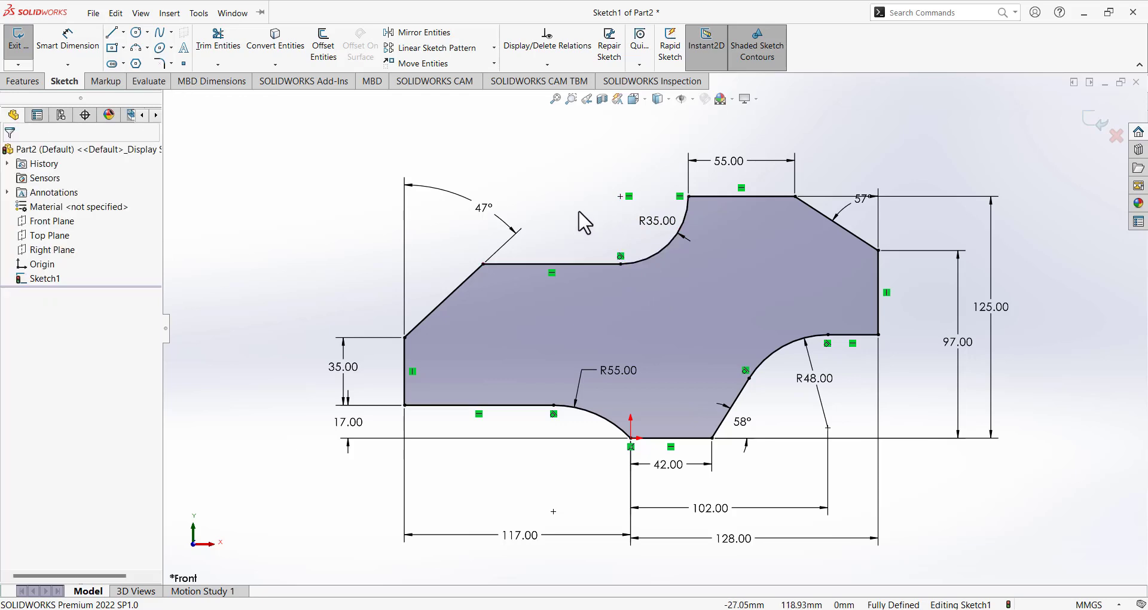
{"action": "left_click", "coordinate": [590, 264]}
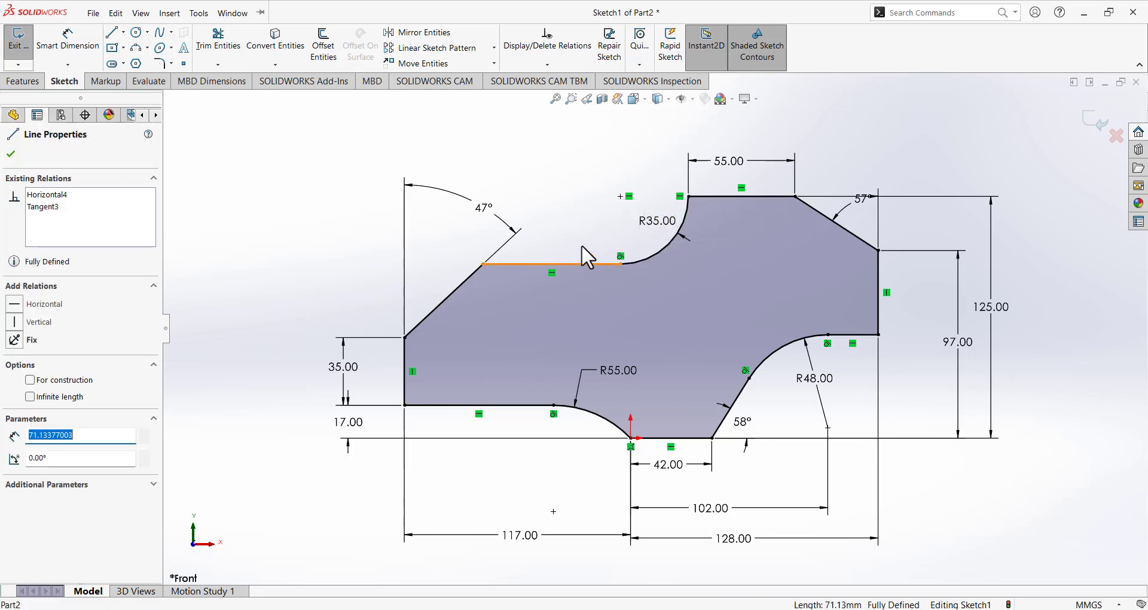
{"action": "key", "text": "Delete"}
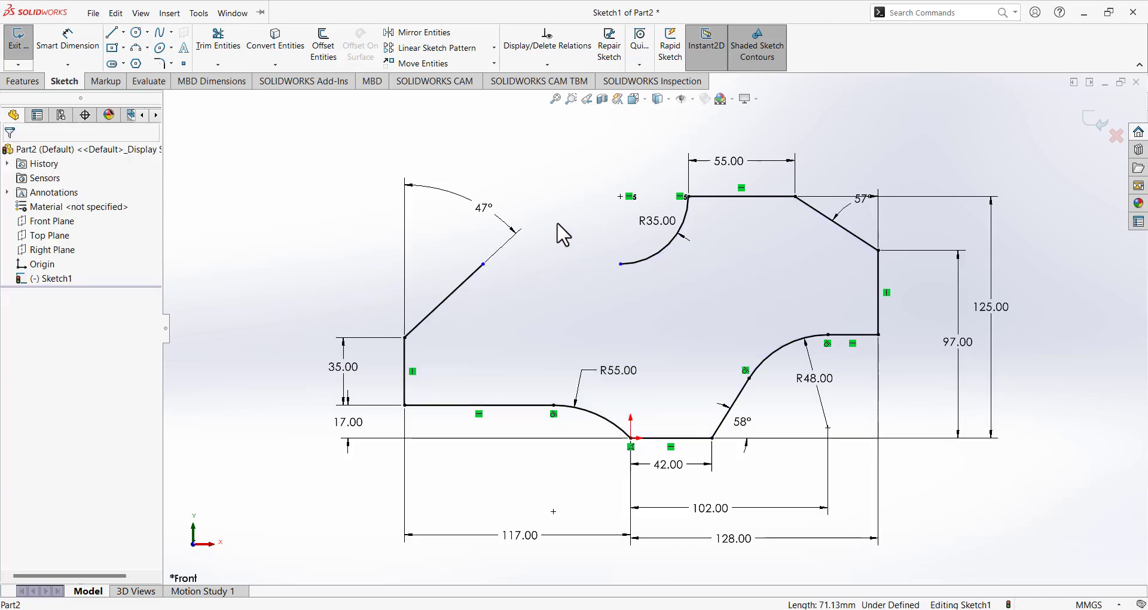
{"action": "left_click", "coordinate": [110, 33]}
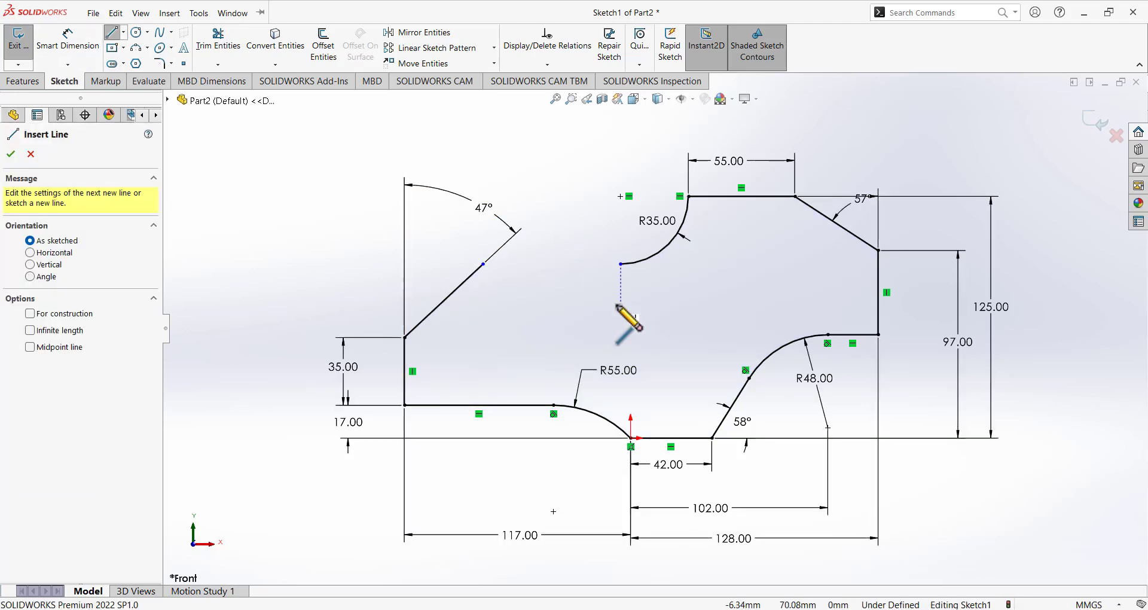
{"action": "left_click", "coordinate": [483, 264]}
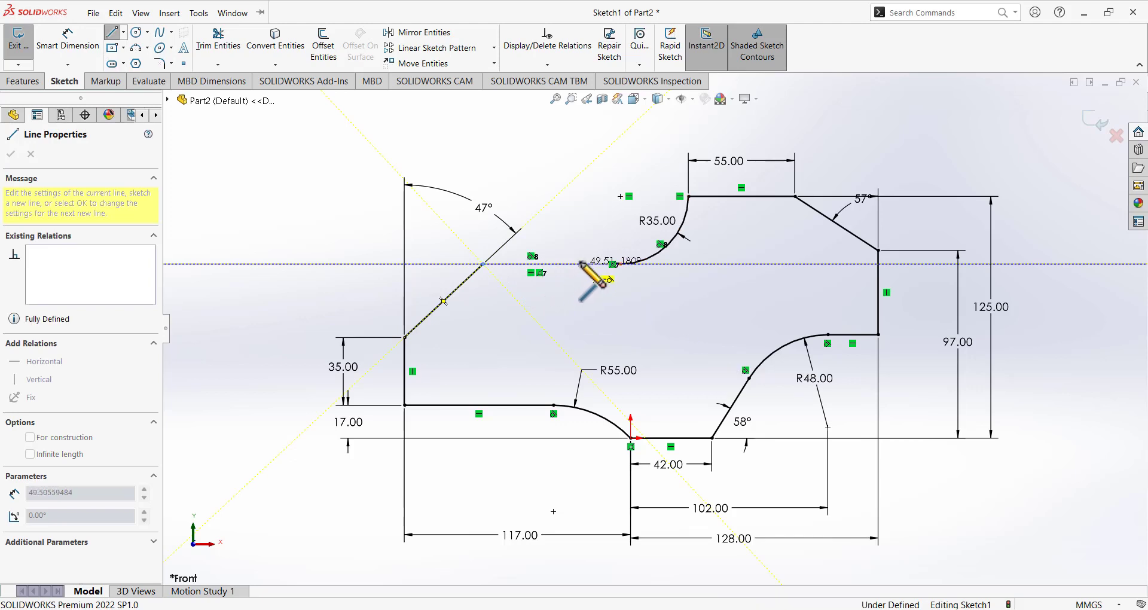
{"action": "left_click", "coordinate": [579, 263]}
{"action": "key", "text": "Escape"}
Drag the R35 arc's lower end point free into a longer curve.
{"action": "left_click", "coordinate": [617, 265]}
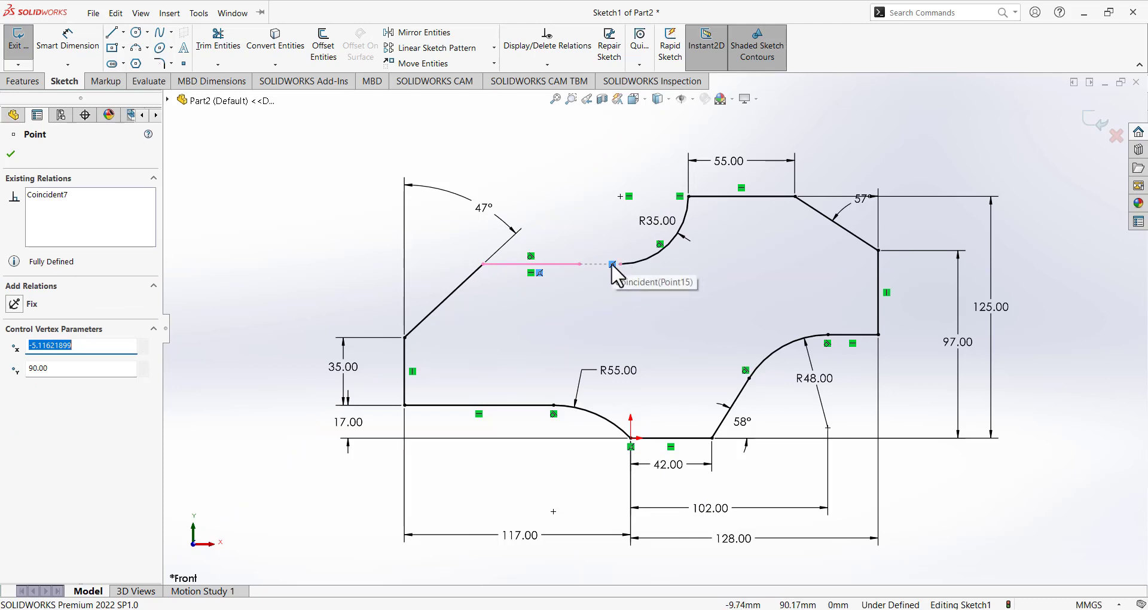
{"action": "left_click_drag", "start_coordinate": [611, 263], "coordinate": [526, 162]}
{"action": "left_click", "coordinate": [620, 278]}
{"action": "left_click", "coordinate": [604, 310]}
Pull the top line's end back from the R35 arc, then check the Paint reference drawing.
{"action": "scroll", "coordinate": [622, 290], "scroll_direction": "up", "scroll_amount": 3}
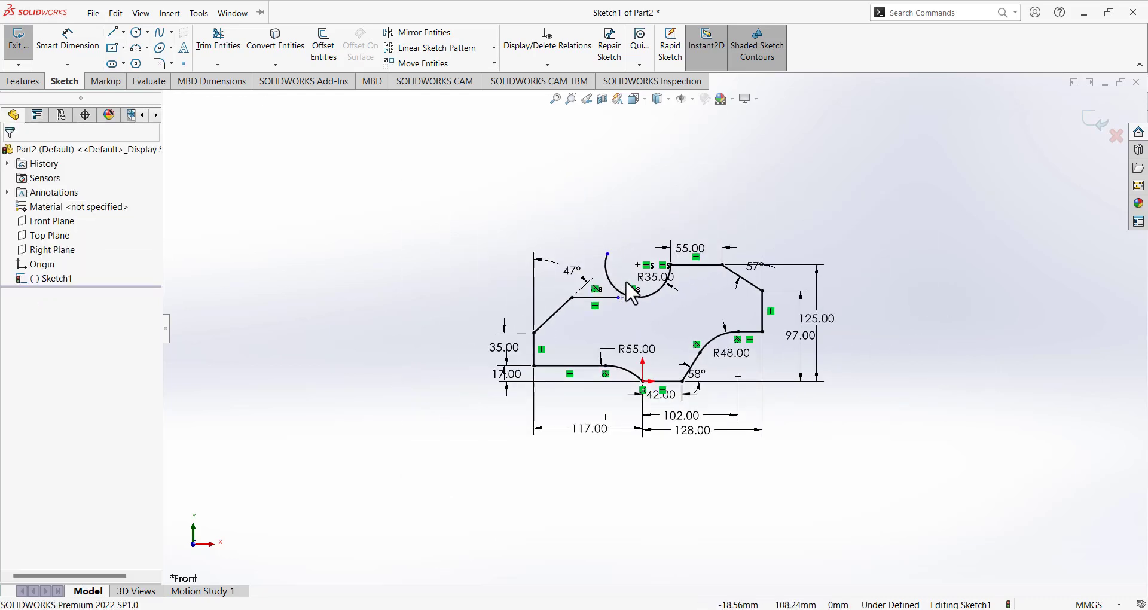
{"action": "scroll", "coordinate": [655, 323], "scroll_direction": "down", "scroll_amount": 8}
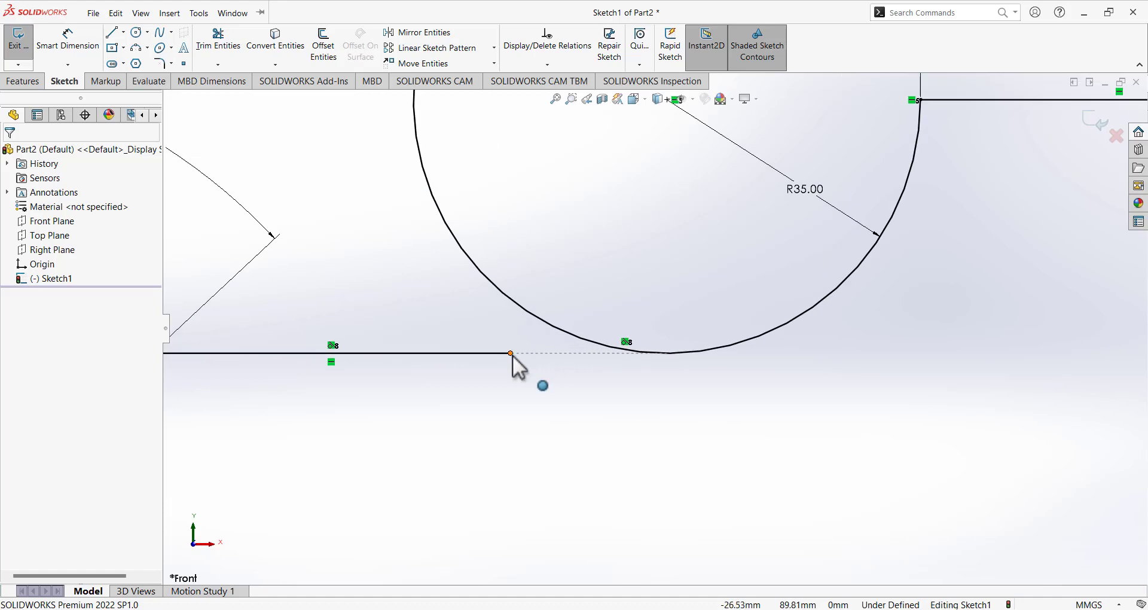
{"action": "left_click_drag", "start_coordinate": [511, 354], "coordinate": [564, 398]}
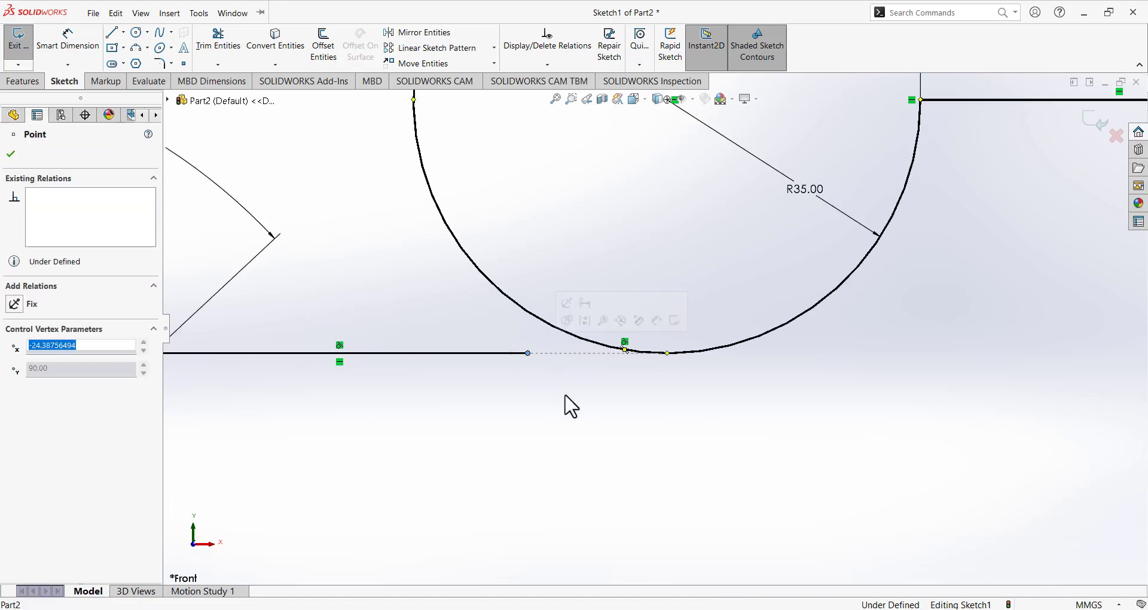
{"action": "left_click", "coordinate": [565, 397]}
{"action": "scroll", "coordinate": [598, 359], "scroll_direction": "down", "scroll_amount": 2}
{"action": "scroll", "coordinate": [658, 351], "scroll_direction": "up", "scroll_amount": 8}
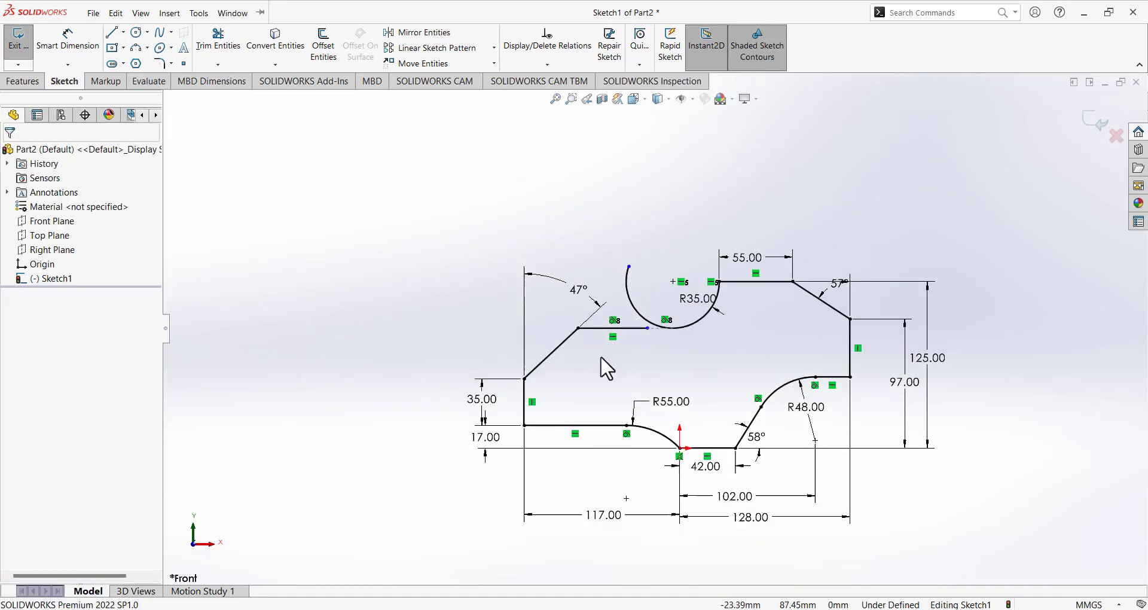
{"action": "scroll", "coordinate": [664, 327], "scroll_direction": "down", "scroll_amount": 5}
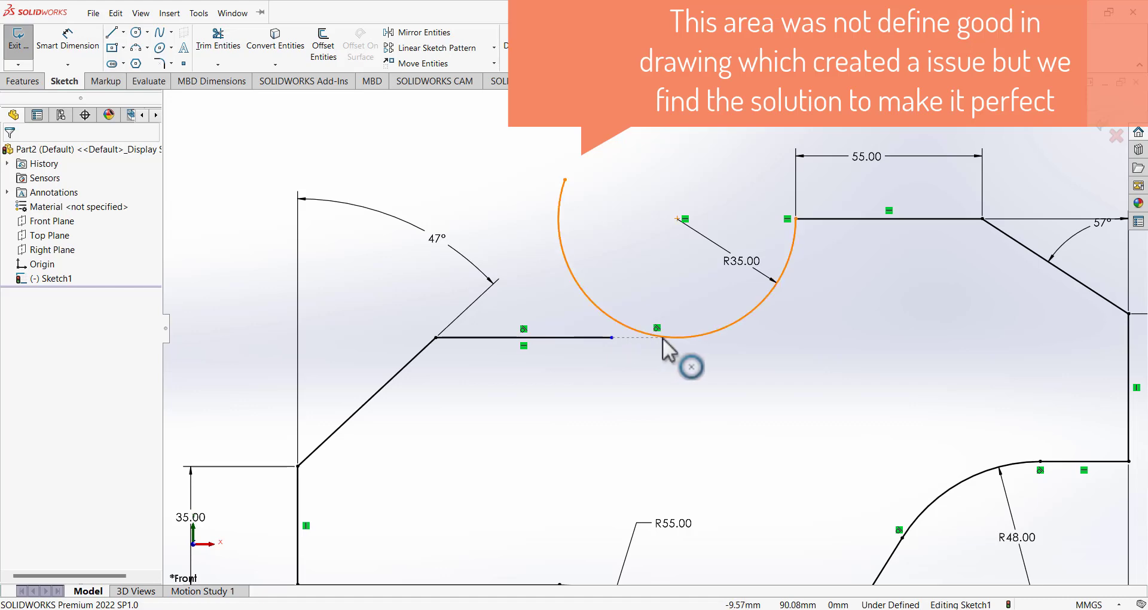
{"action": "left_click", "coordinate": [692, 609]}
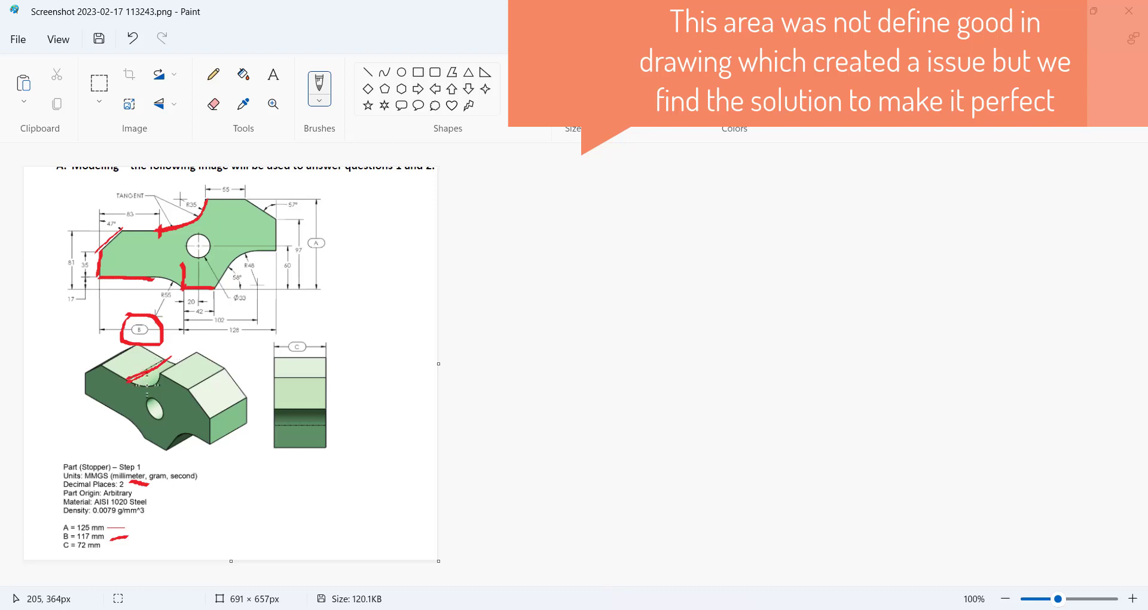
{"action": "left_click", "coordinate": [693, 609]}
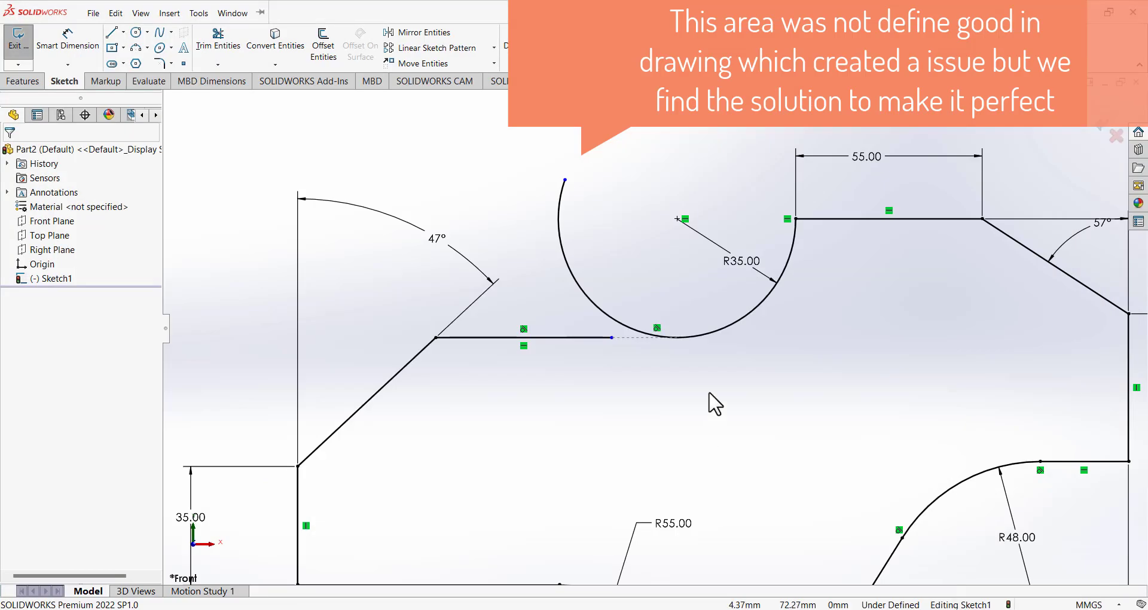
{"action": "left_click", "coordinate": [115, 13]}
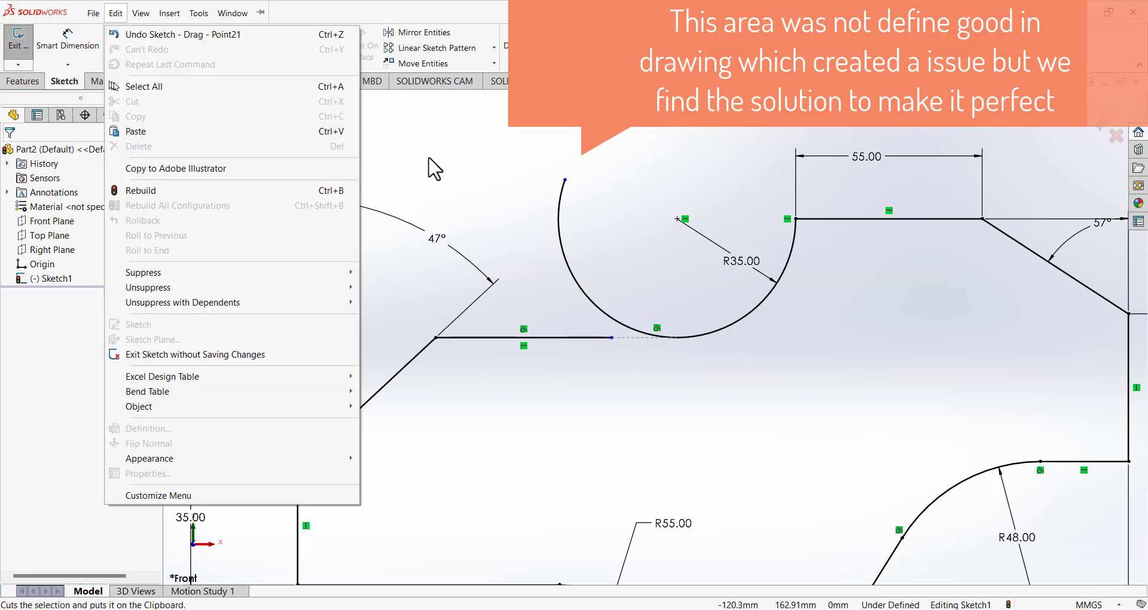
{"action": "left_click", "coordinate": [431, 159]}
{"action": "left_click", "coordinate": [112, 32]}
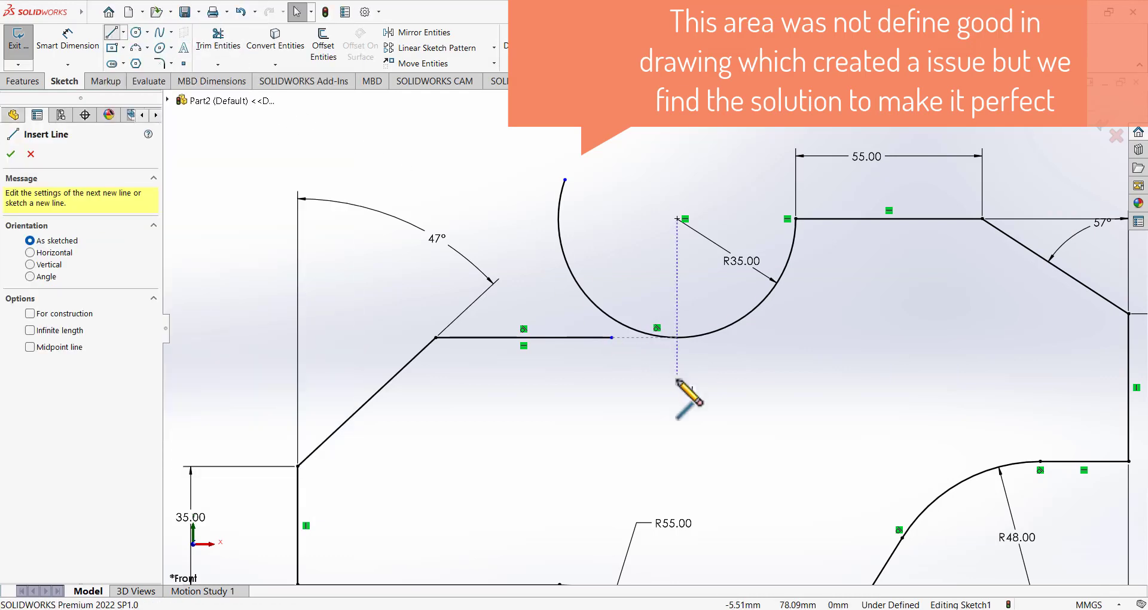
{"action": "left_click", "coordinate": [611, 337]}
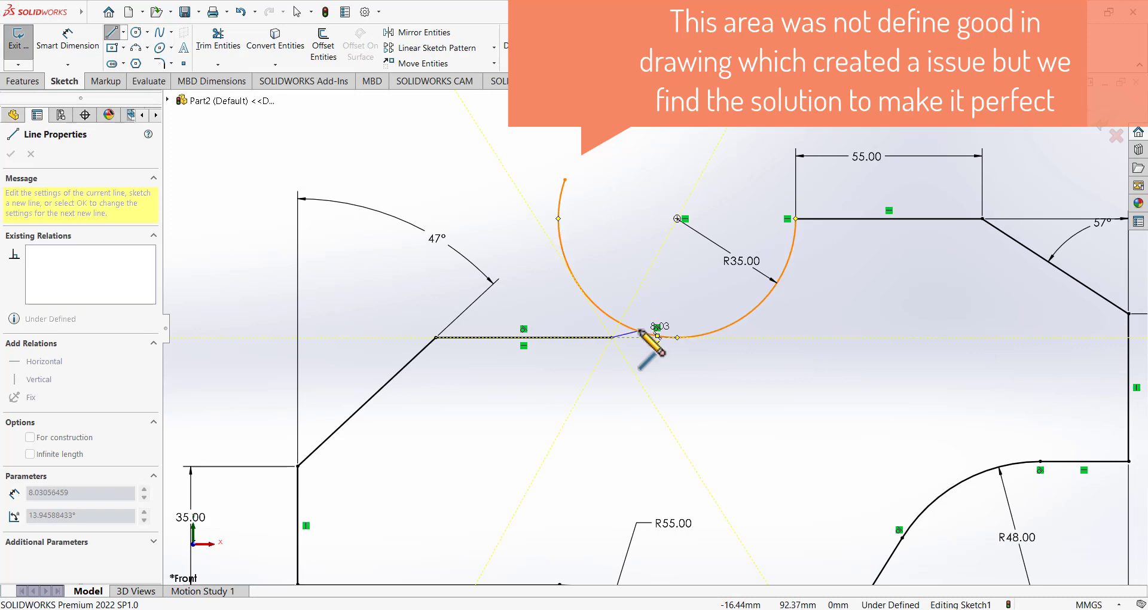
{"action": "left_click", "coordinate": [639, 331]}
{"action": "right_click", "coordinate": [634, 266]}
{"action": "left_click", "coordinate": [646, 277]}
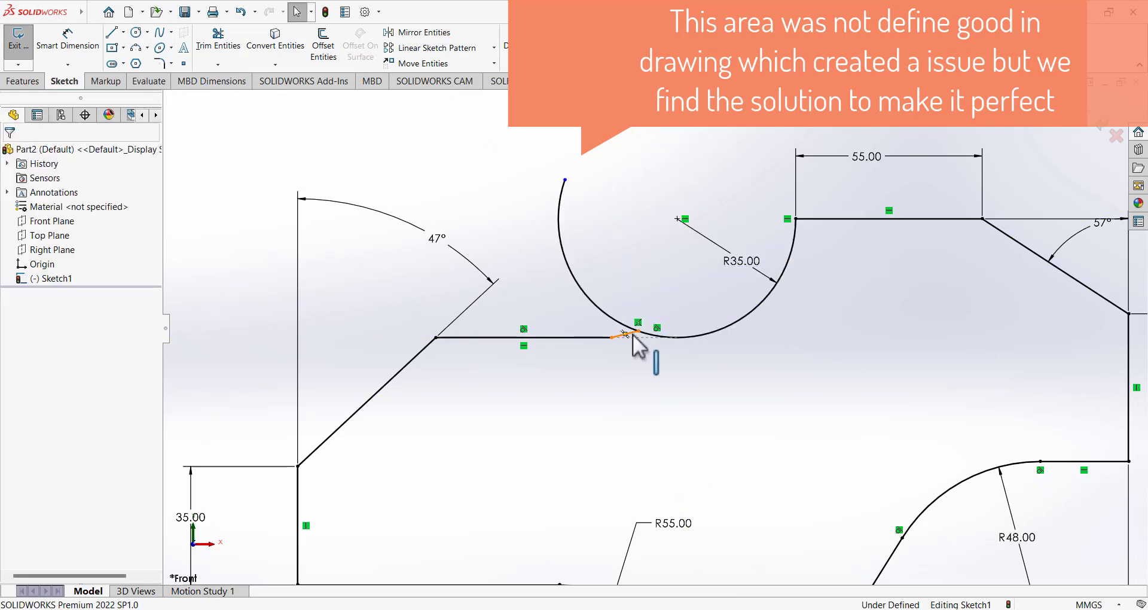
{"action": "left_click", "coordinate": [629, 336]}
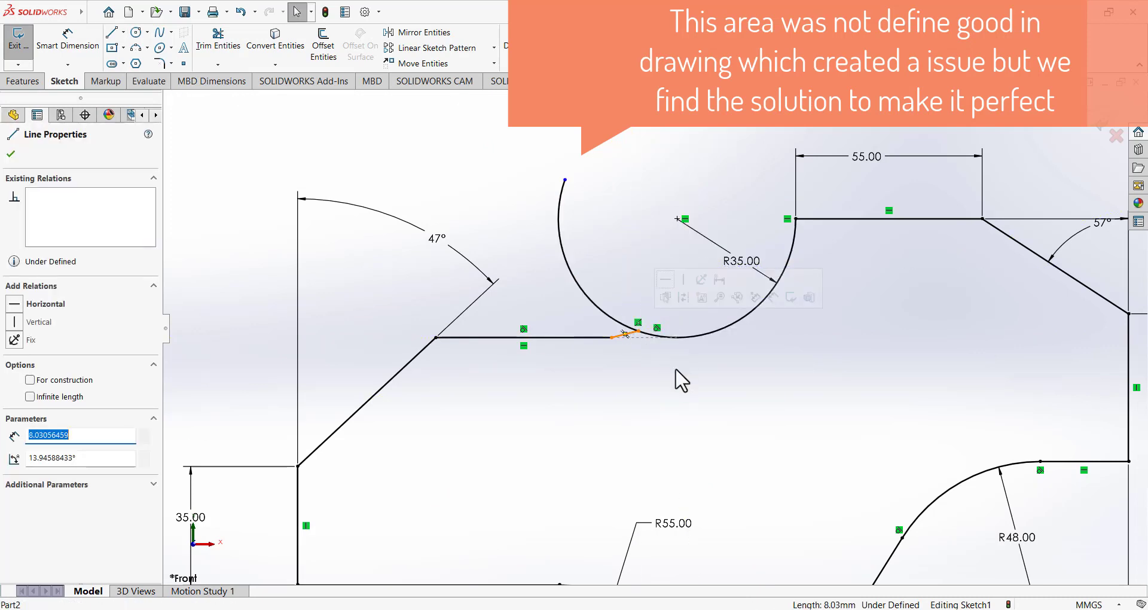
{"action": "left_click", "coordinate": [673, 337], "text": "ctrl"}
{"action": "left_click", "coordinate": [13, 366]}
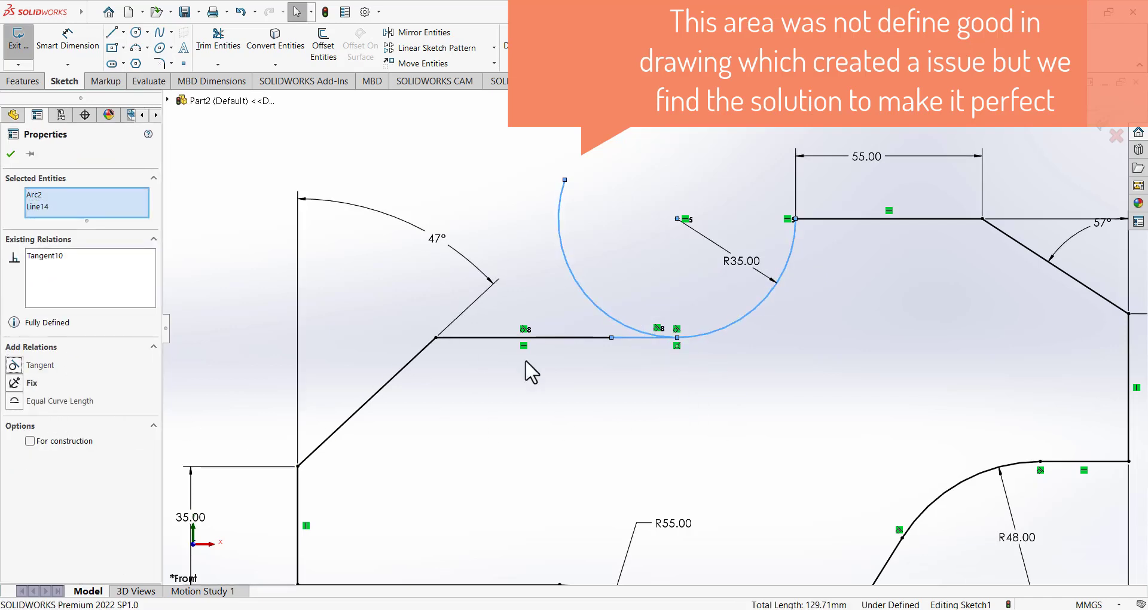
{"action": "left_click", "coordinate": [641, 391]}
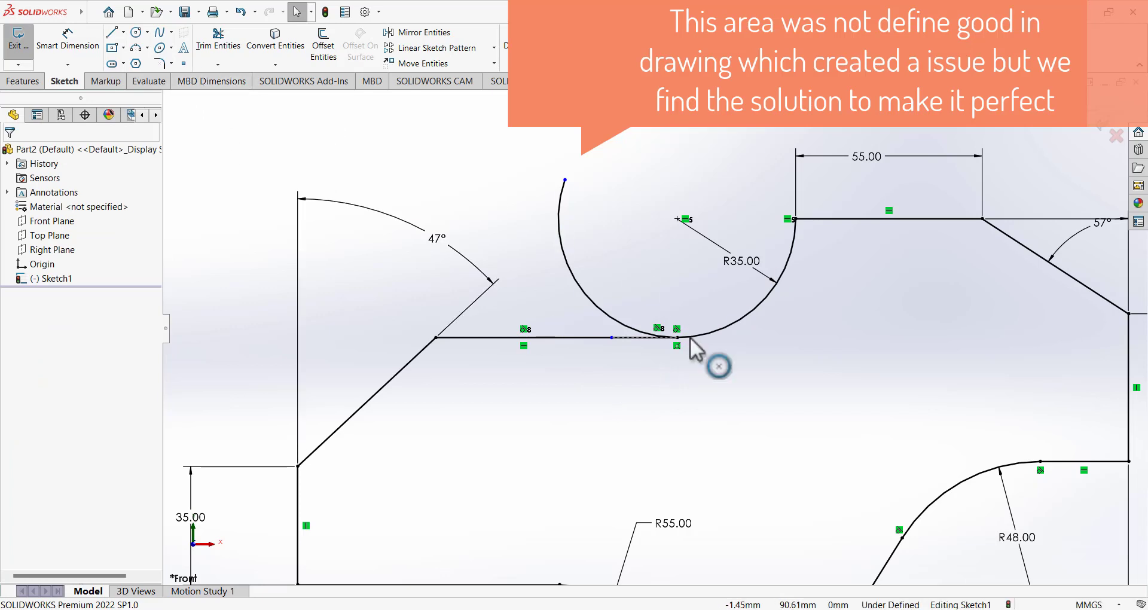
{"action": "left_click", "coordinate": [633, 339]}
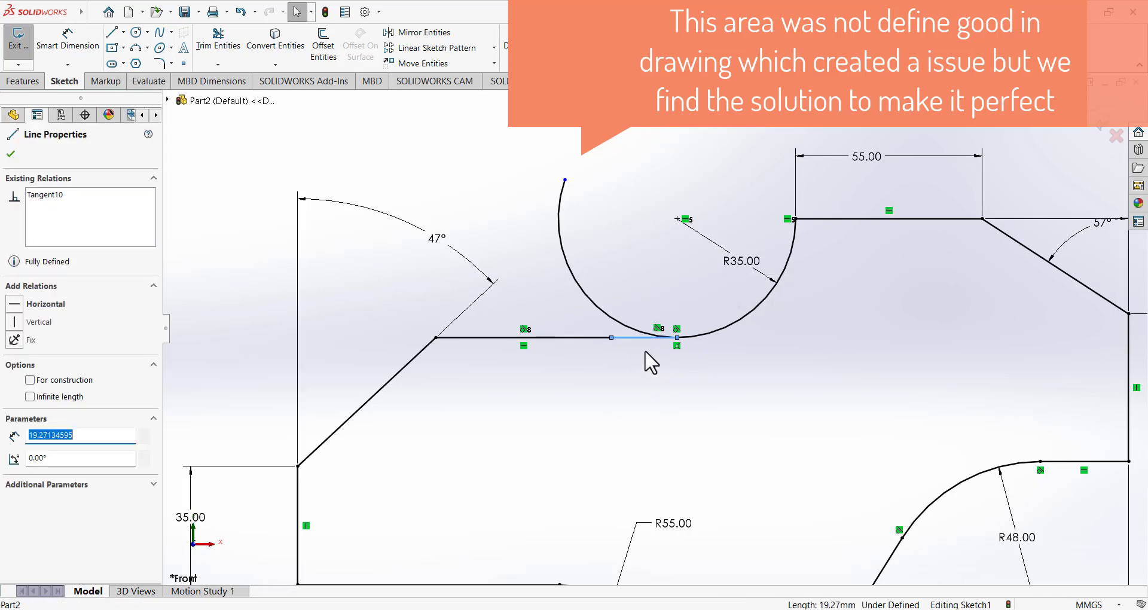
{"action": "key", "text": "Delete"}
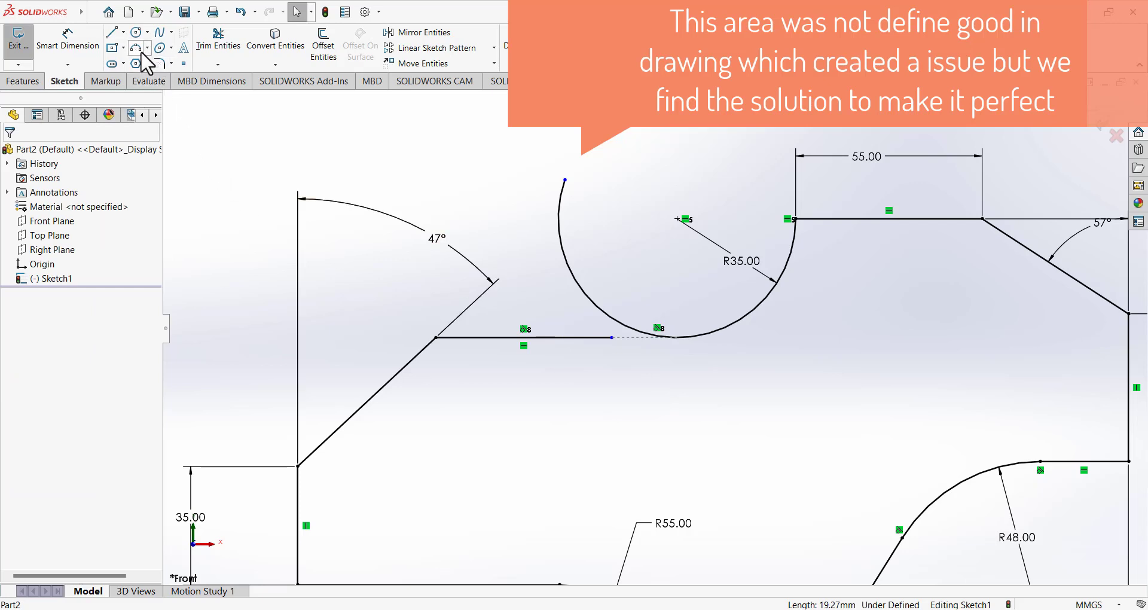
Draw a small three-point arc from the top line's right end to the R35 circle.
{"action": "left_click", "coordinate": [611, 337]}
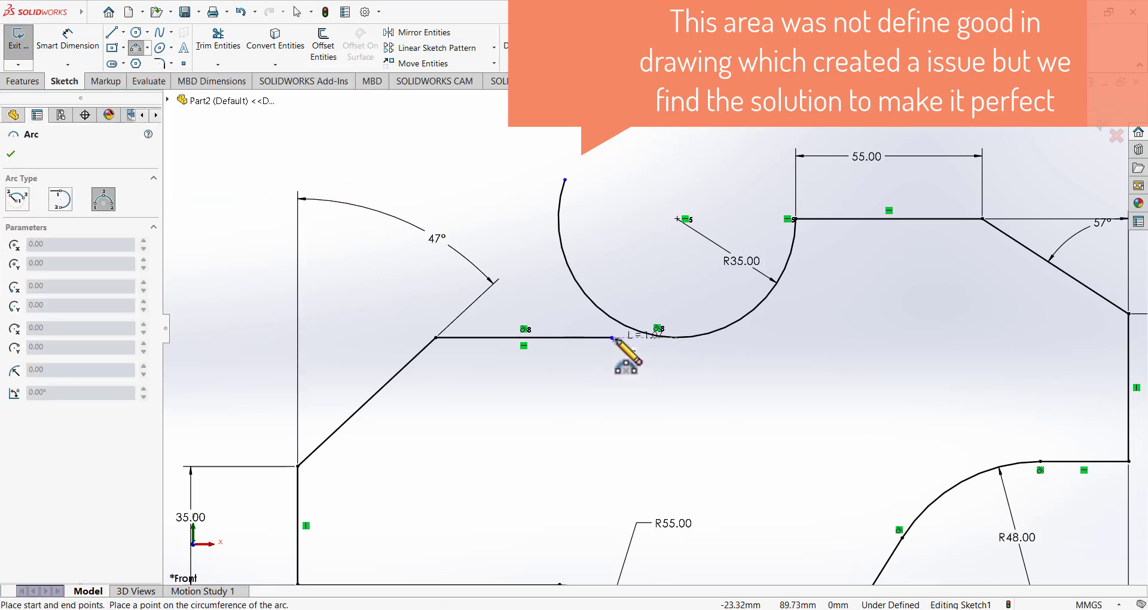
{"action": "left_click", "coordinate": [658, 336]}
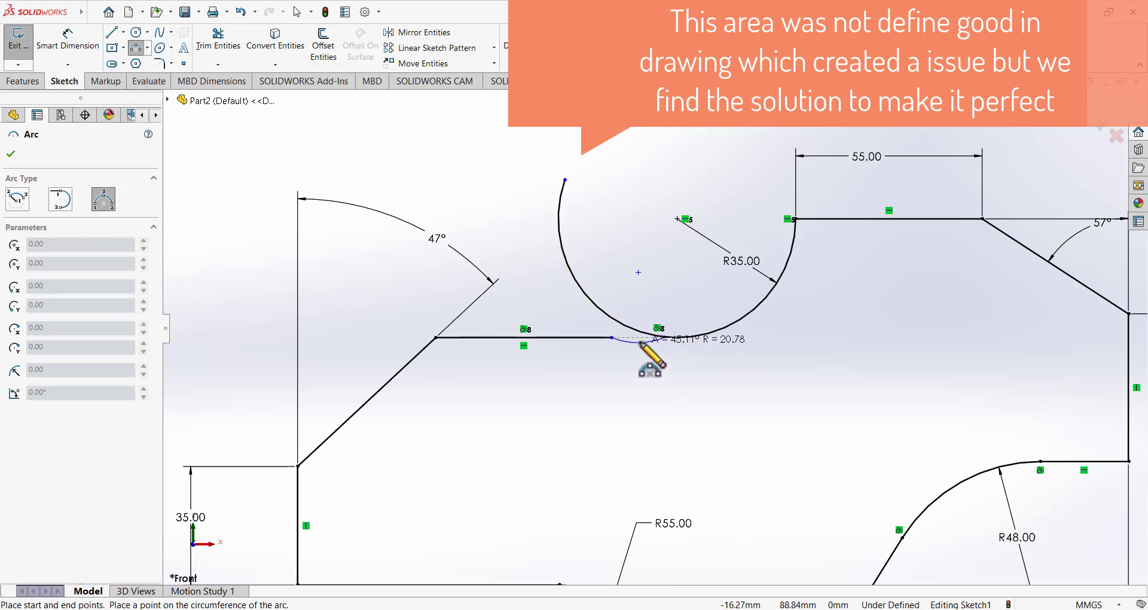
{"action": "left_click", "coordinate": [634, 346]}
{"action": "right_click", "coordinate": [618, 359]}
{"action": "left_click", "coordinate": [635, 366]}
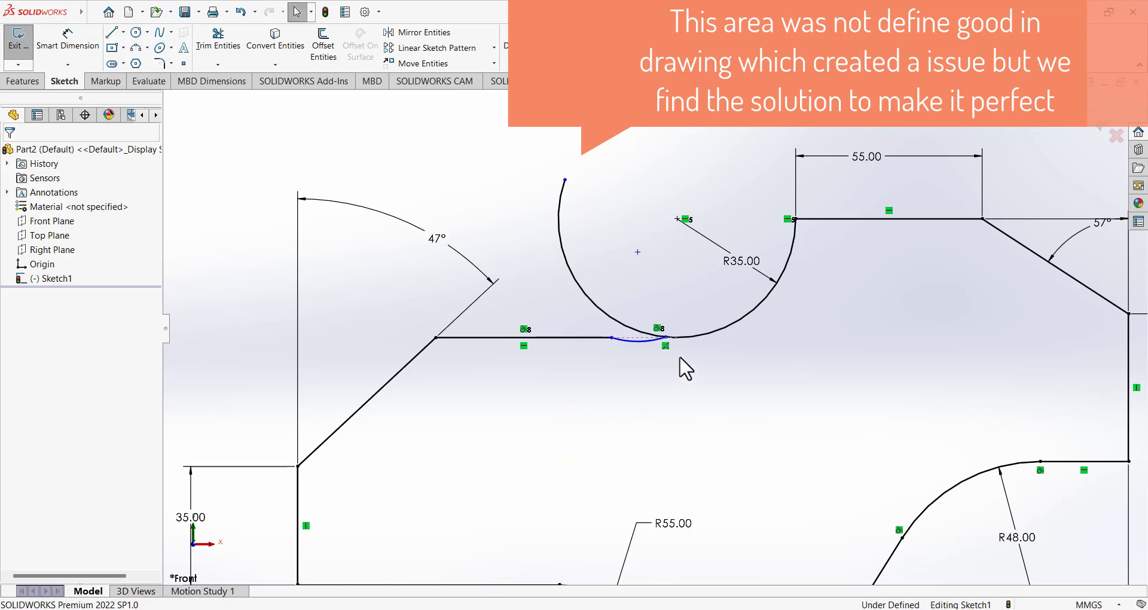
Make the small arc tangent to the R35 arc and top line, then undo and delete both.
{"action": "left_click", "coordinate": [651, 340]}
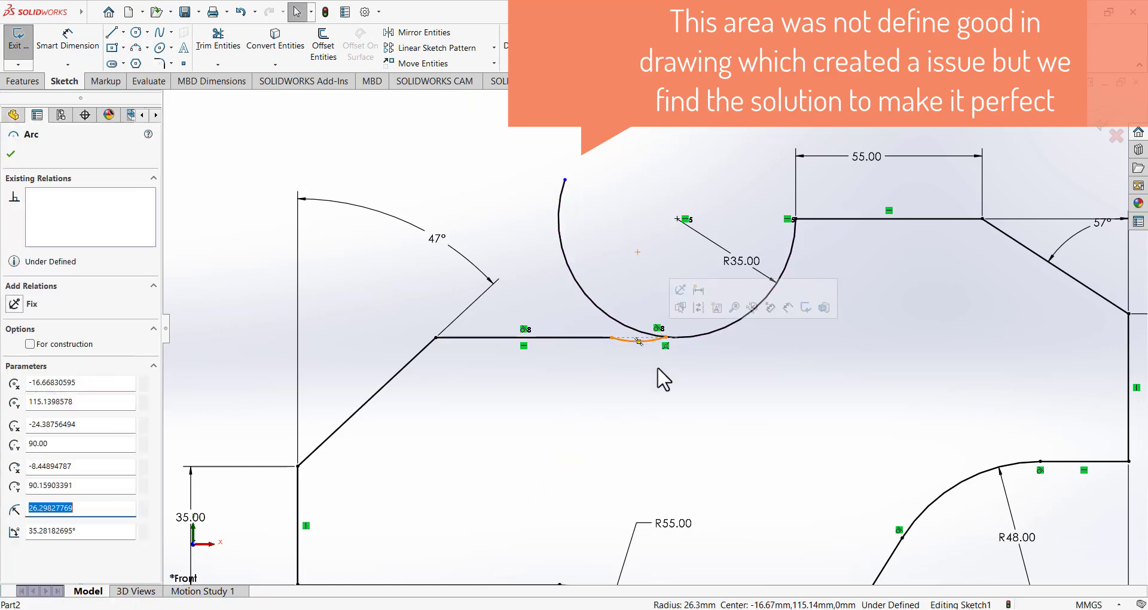
{"action": "left_click", "coordinate": [638, 338], "text": "ctrl"}
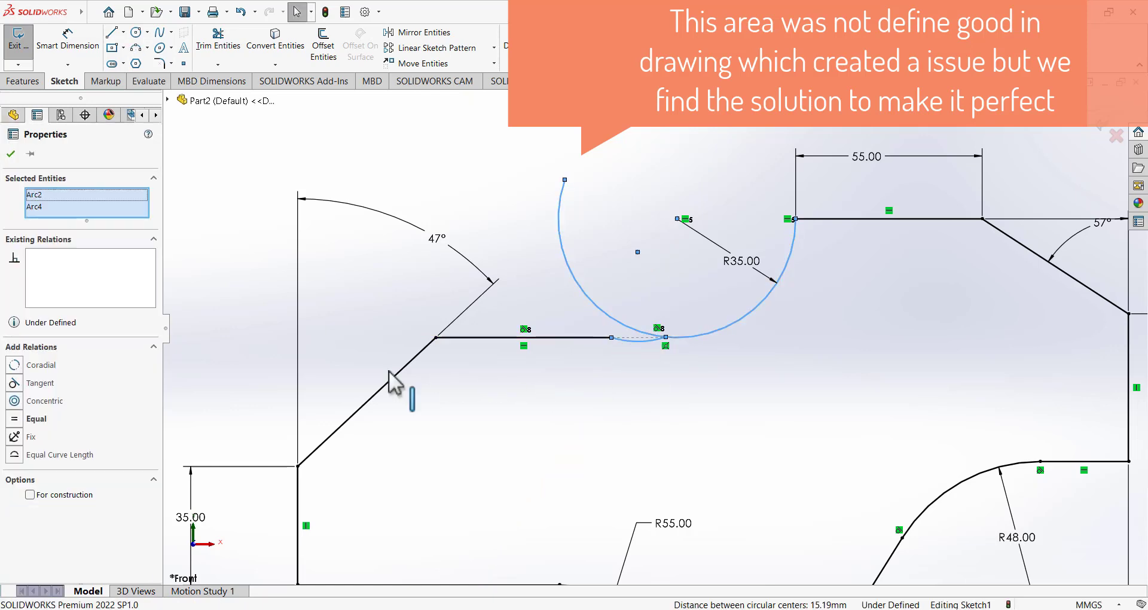
{"action": "left_click", "coordinate": [24, 383]}
{"action": "left_click", "coordinate": [574, 413]}
{"action": "left_click", "coordinate": [643, 351]}
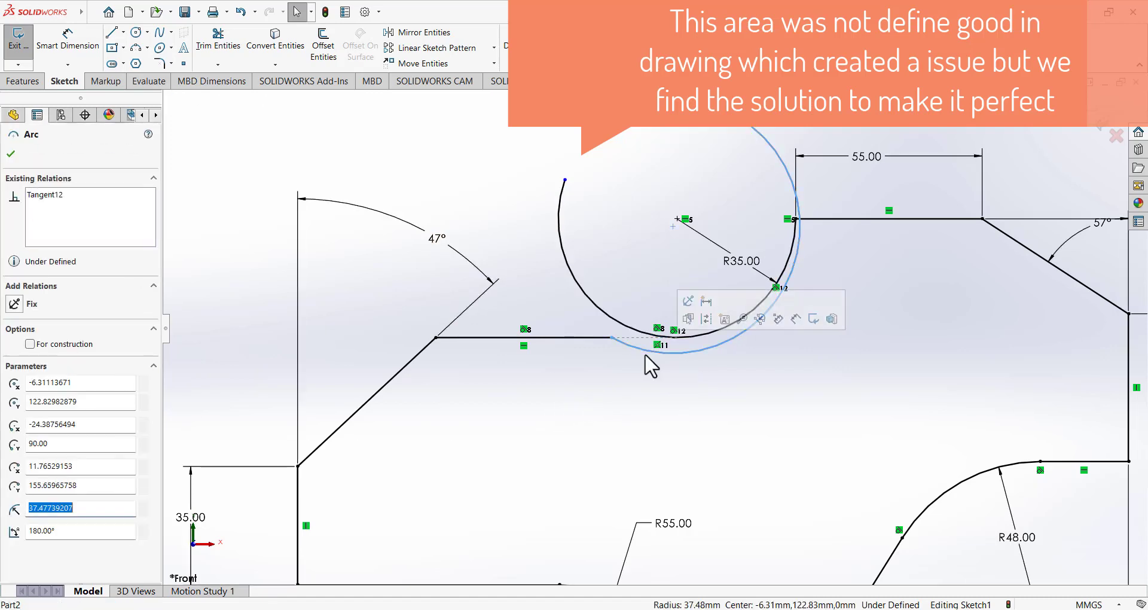
{"action": "left_click", "coordinate": [584, 339], "text": "ctrl"}
{"action": "left_click", "coordinate": [15, 364]}
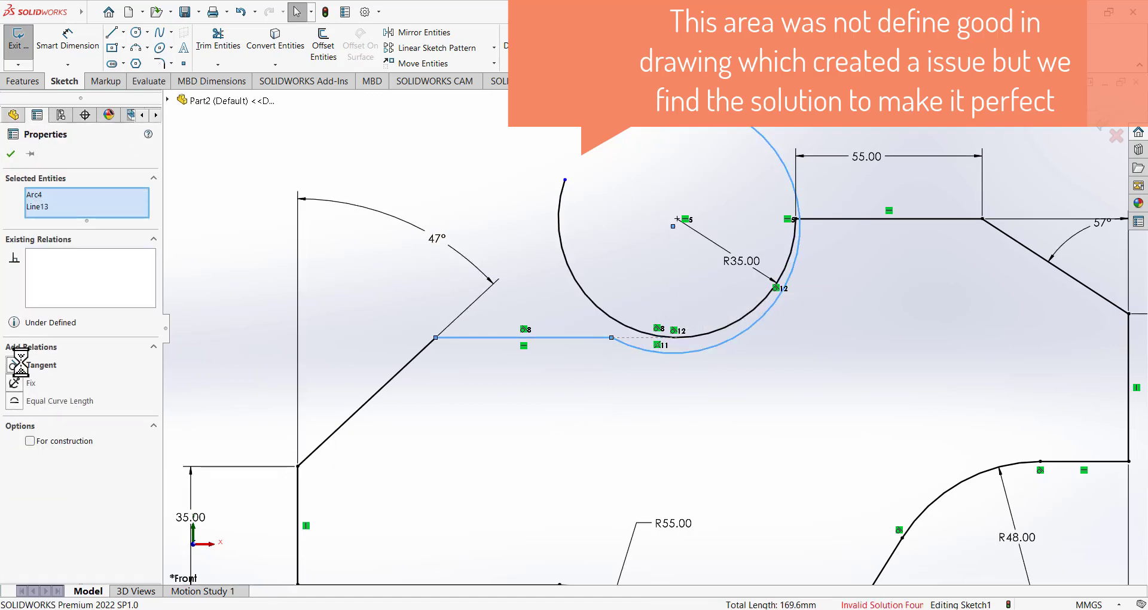
{"action": "left_click", "coordinate": [622, 404]}
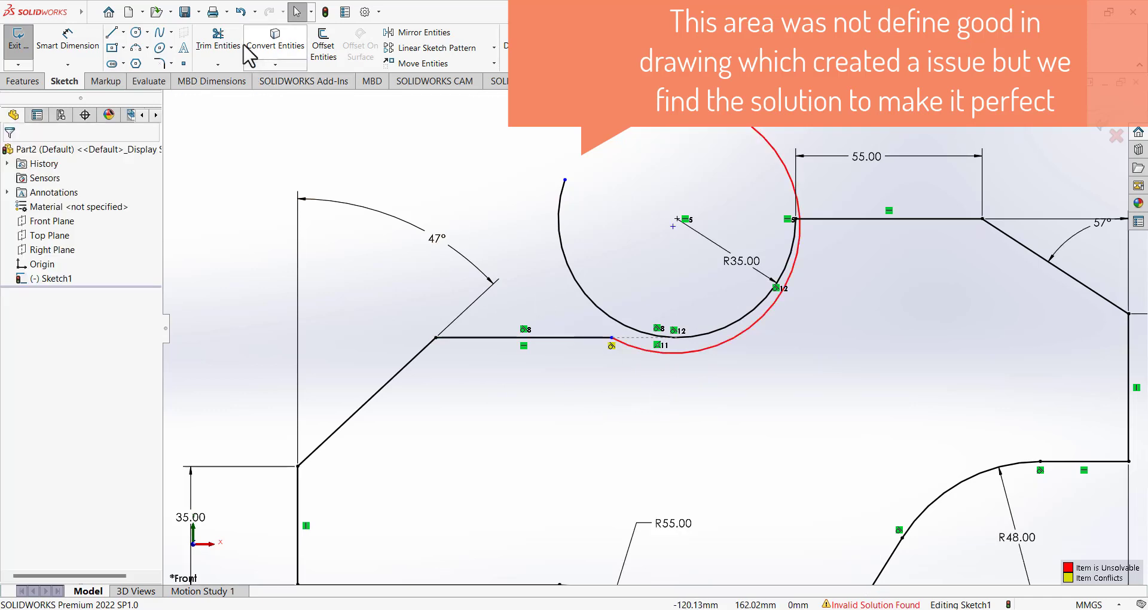
{"action": "left_click", "coordinate": [241, 12]}
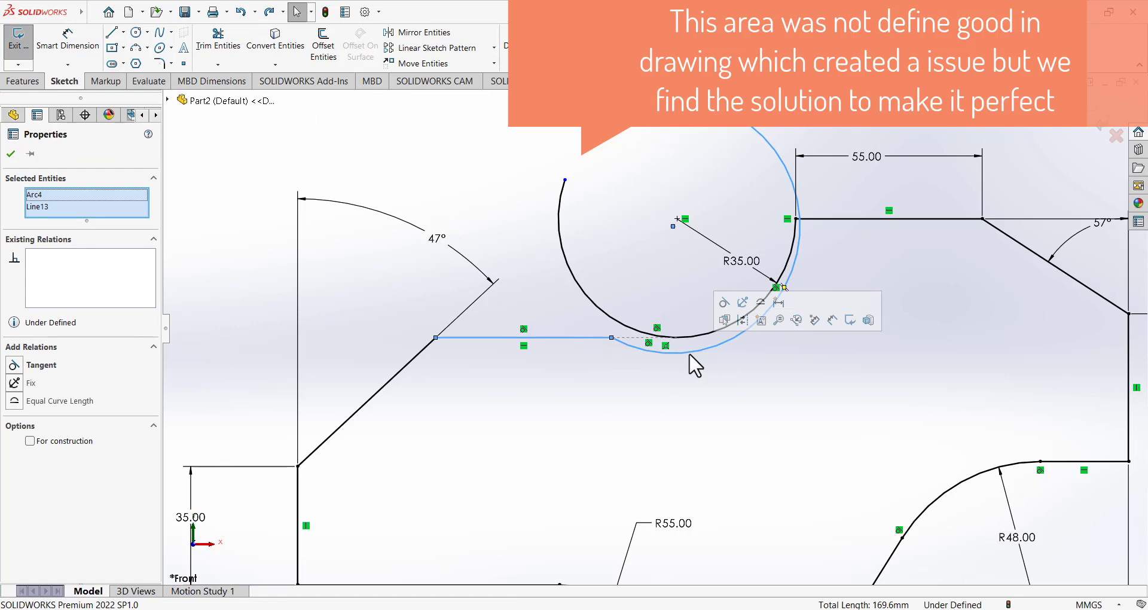
{"action": "key", "text": "Delete"}
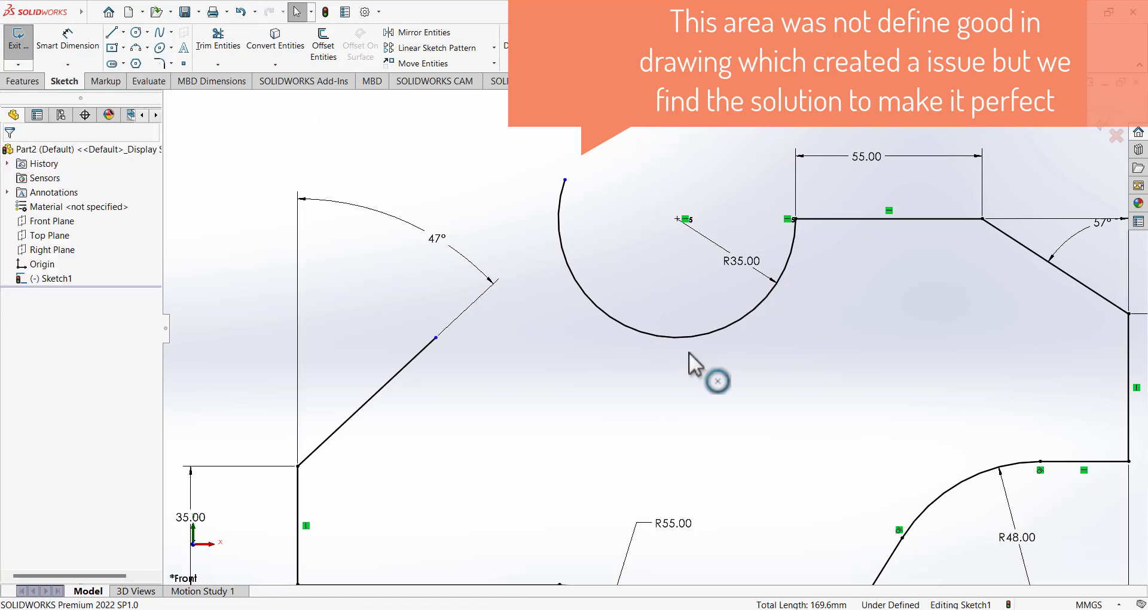
Draw a horizontal line from partway up the diagonal, then a second line continuing onto the R35 arc.
{"action": "left_click", "coordinate": [112, 31]}
{"action": "left_click", "coordinate": [436, 338]}
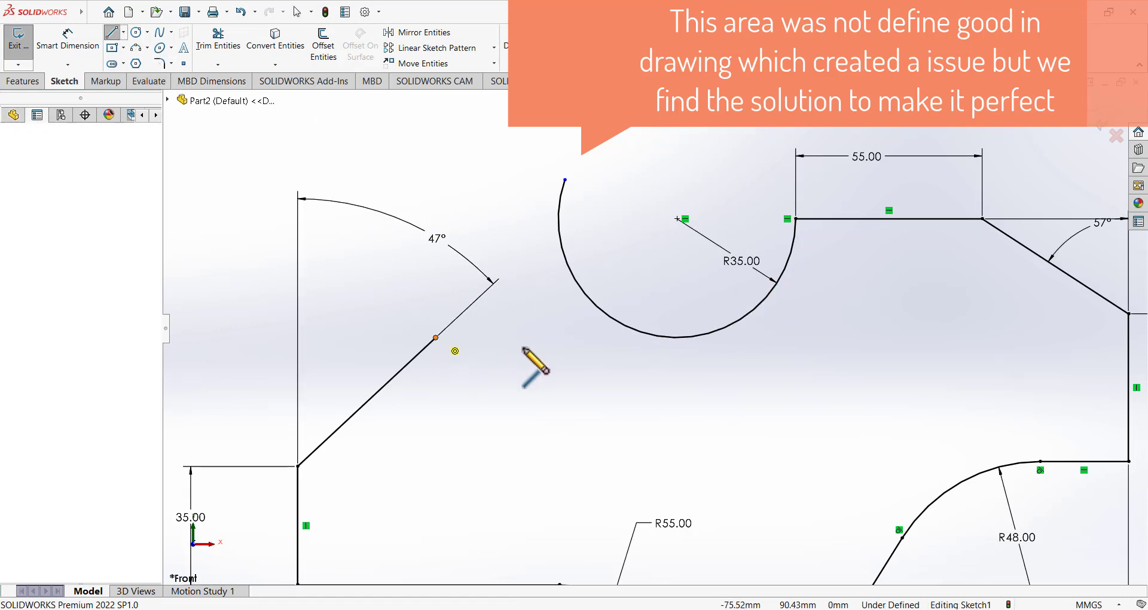
{"action": "left_click", "coordinate": [596, 338]}
{"action": "right_click", "coordinate": [604, 353]}
{"action": "left_click", "coordinate": [635, 369]}
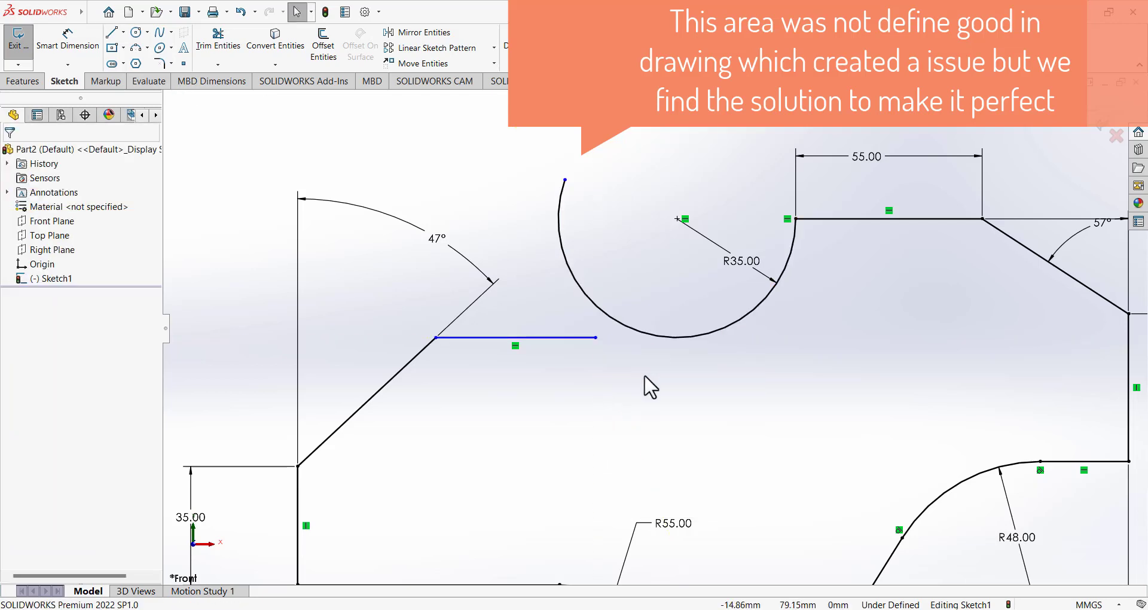
{"action": "left_click", "coordinate": [111, 32]}
{"action": "left_click", "coordinate": [596, 338]}
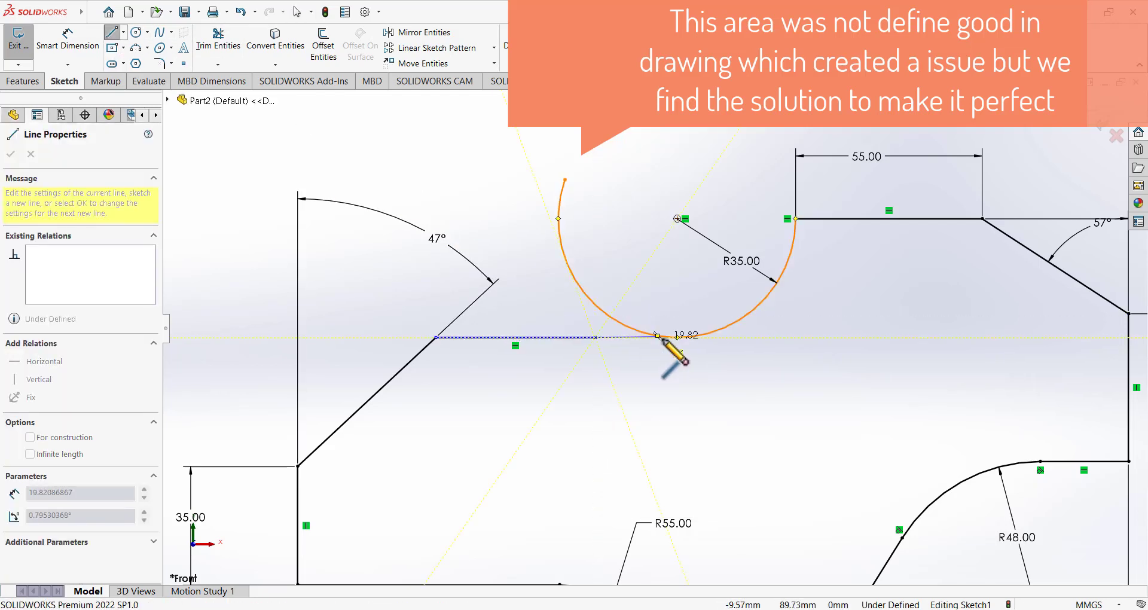
{"action": "left_click", "coordinate": [724, 328]}
{"action": "right_click", "coordinate": [632, 259]}
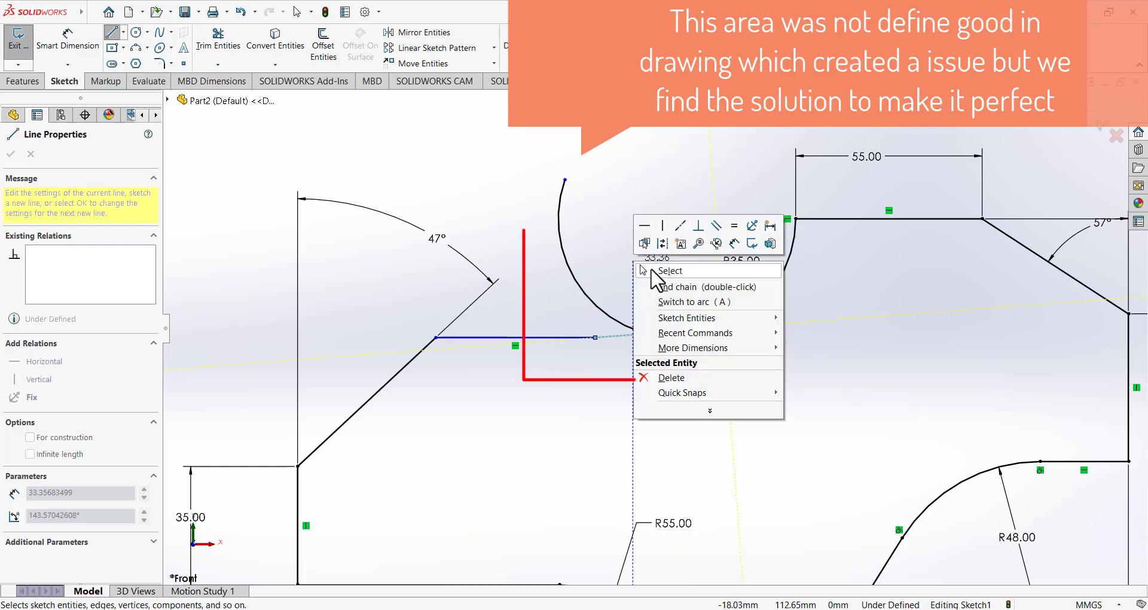
{"action": "left_click", "coordinate": [654, 272]}
Drag the R35 arc's centre point to a new position and bring up the Paint reference drawing.
{"action": "left_click", "coordinate": [678, 219]}
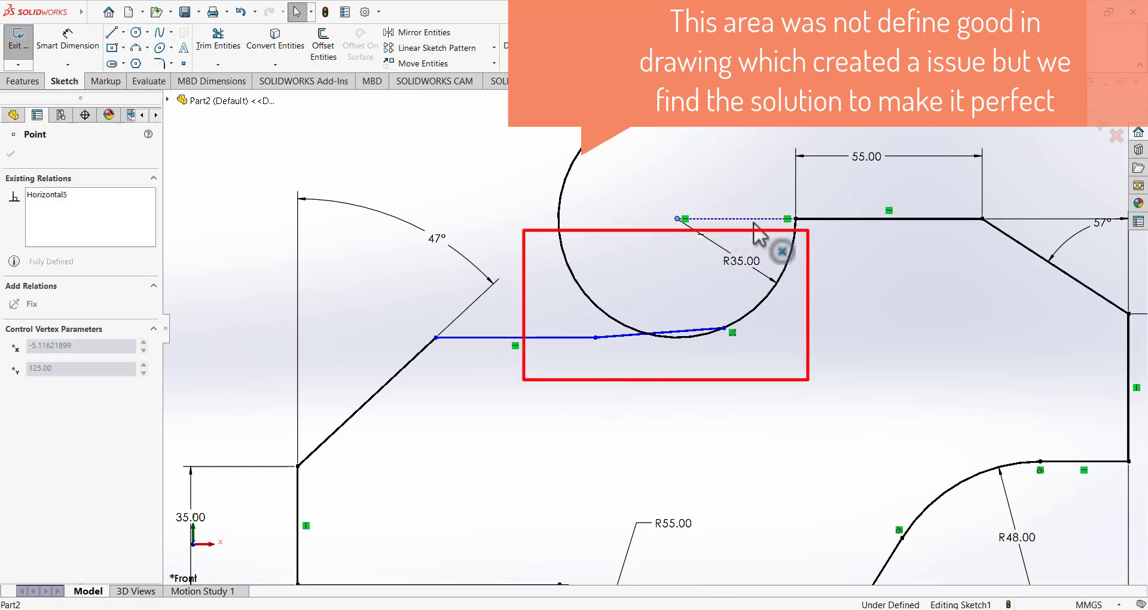
{"action": "left_click", "coordinate": [723, 195]}
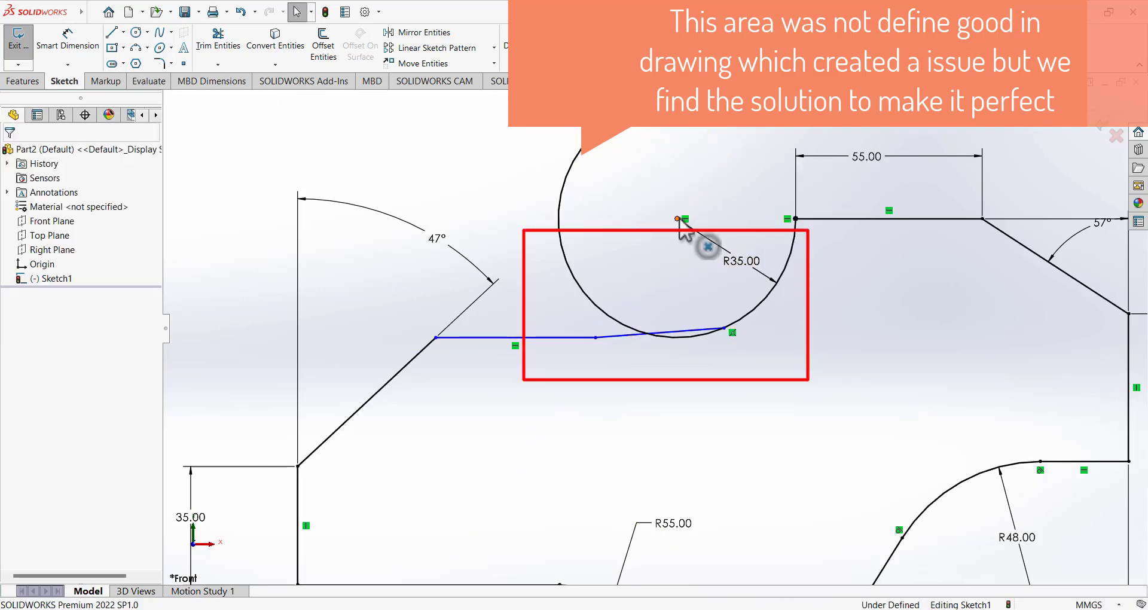
{"action": "left_click_drag", "start_coordinate": [678, 219], "coordinate": [662, 185]}
{"action": "left_click", "coordinate": [664, 187]}
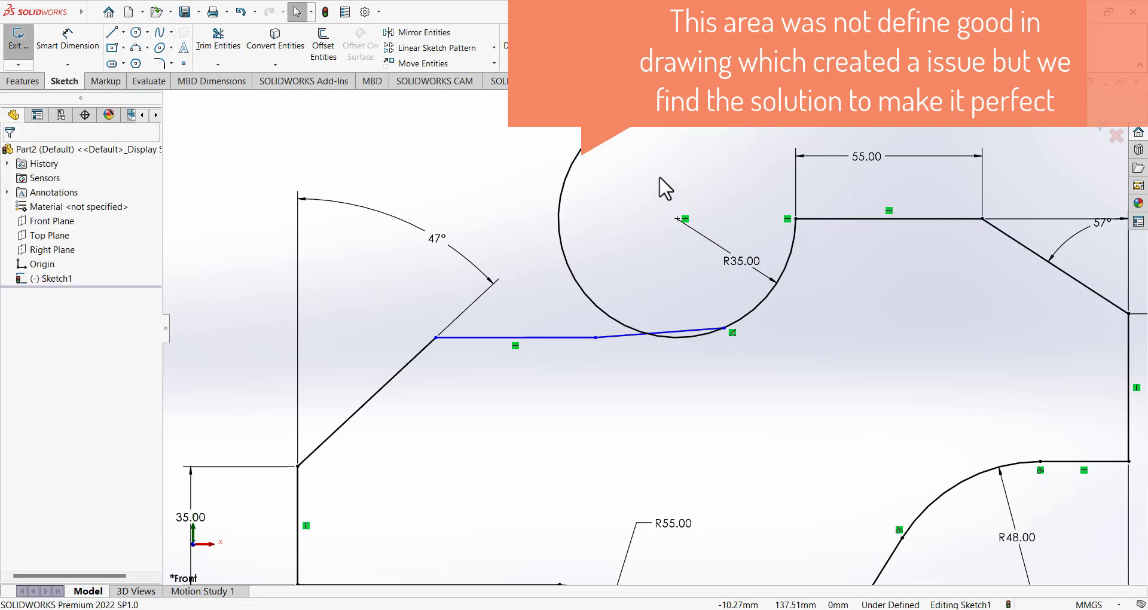
{"action": "left_click", "coordinate": [681, 608]}
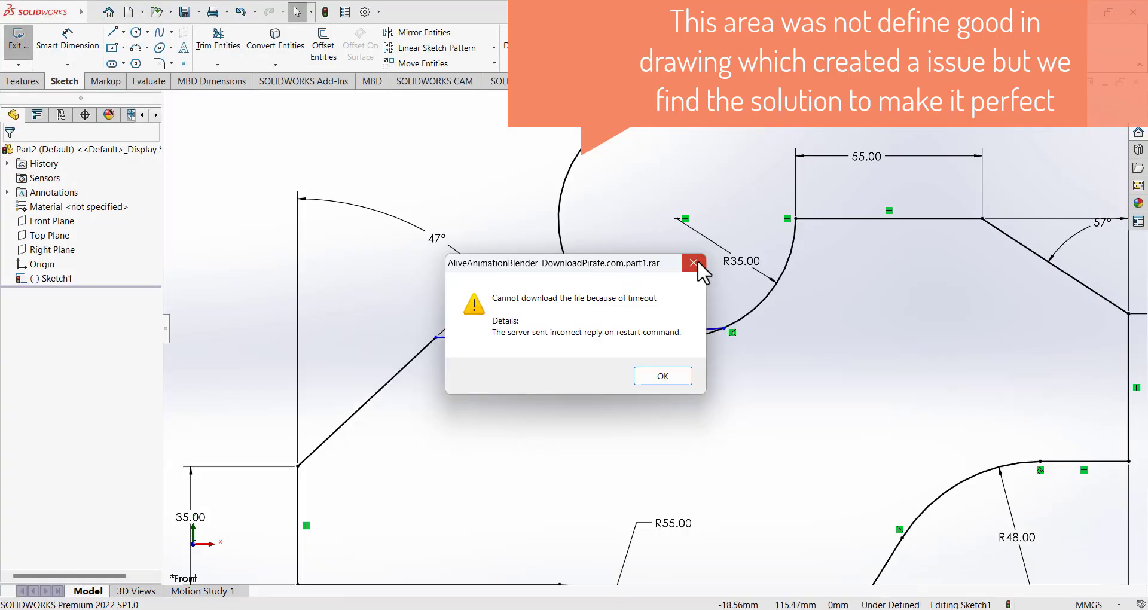
Return from the Paint reference drawing to the SOLIDWORKS sketch.
{"action": "left_click", "coordinate": [696, 261]}
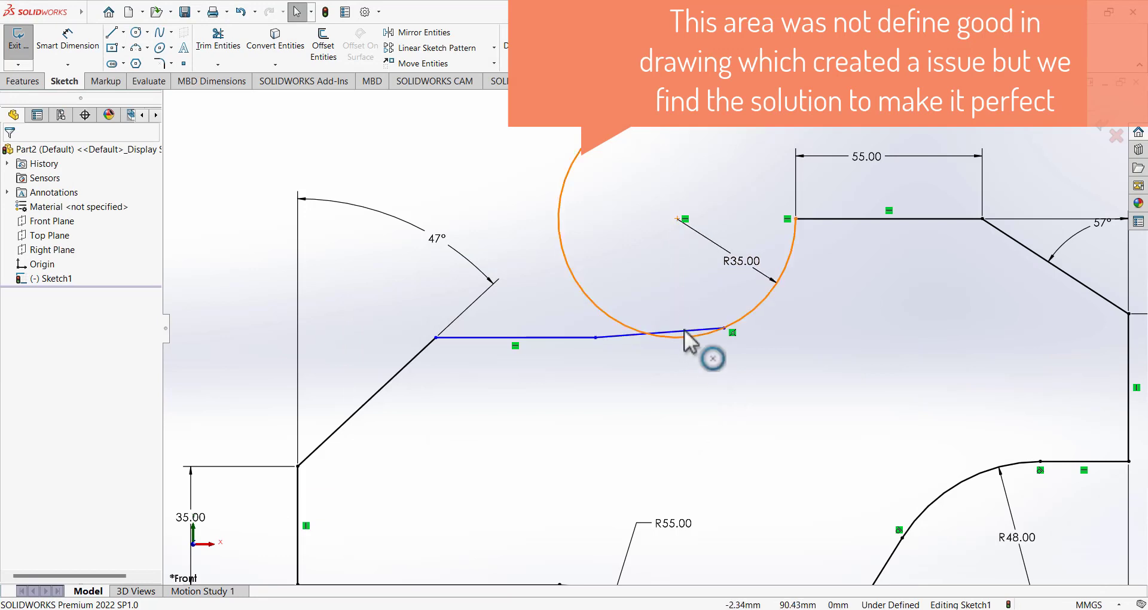
Trim the R35 circle down to the top line and join the line's end onto the arc.
{"action": "left_click_drag", "start_coordinate": [586, 170], "coordinate": [677, 349]}
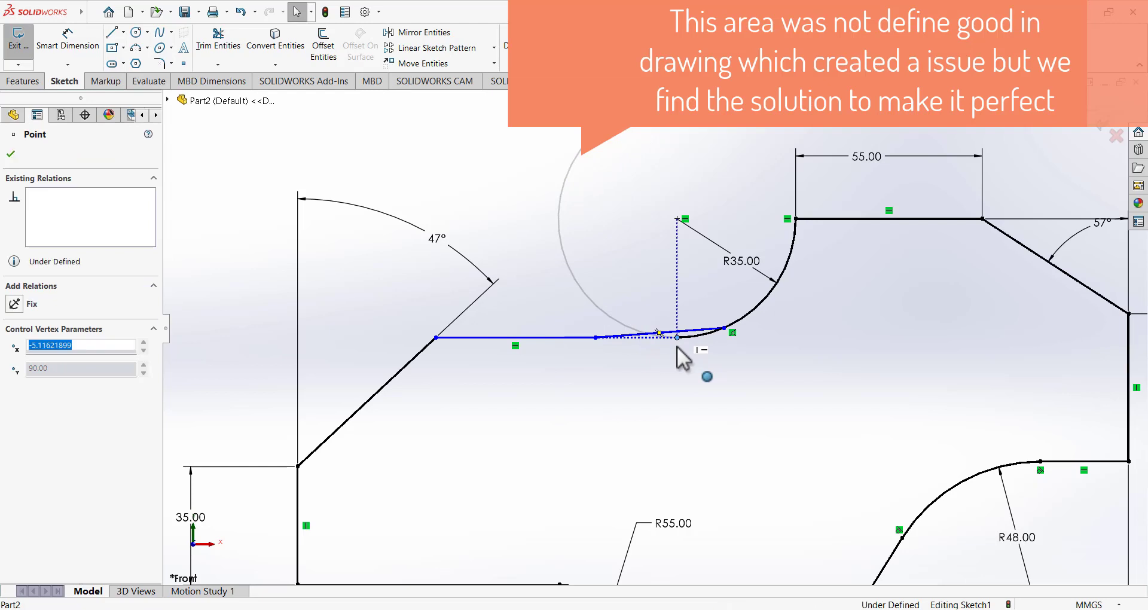
{"action": "left_click", "coordinate": [638, 360]}
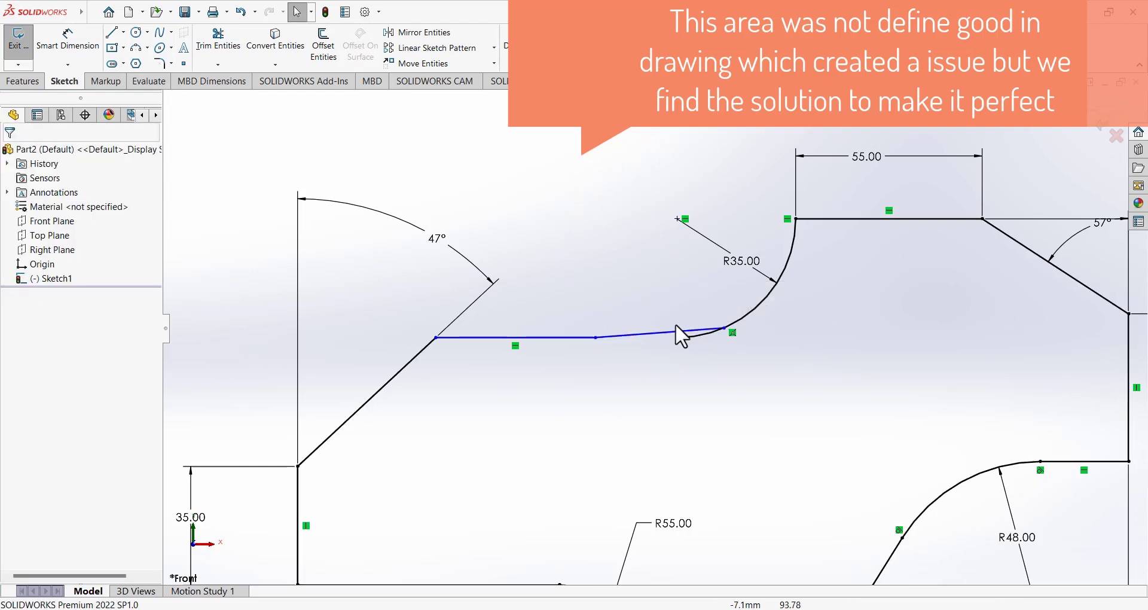
{"action": "left_click_drag", "start_coordinate": [721, 328], "coordinate": [676, 333]}
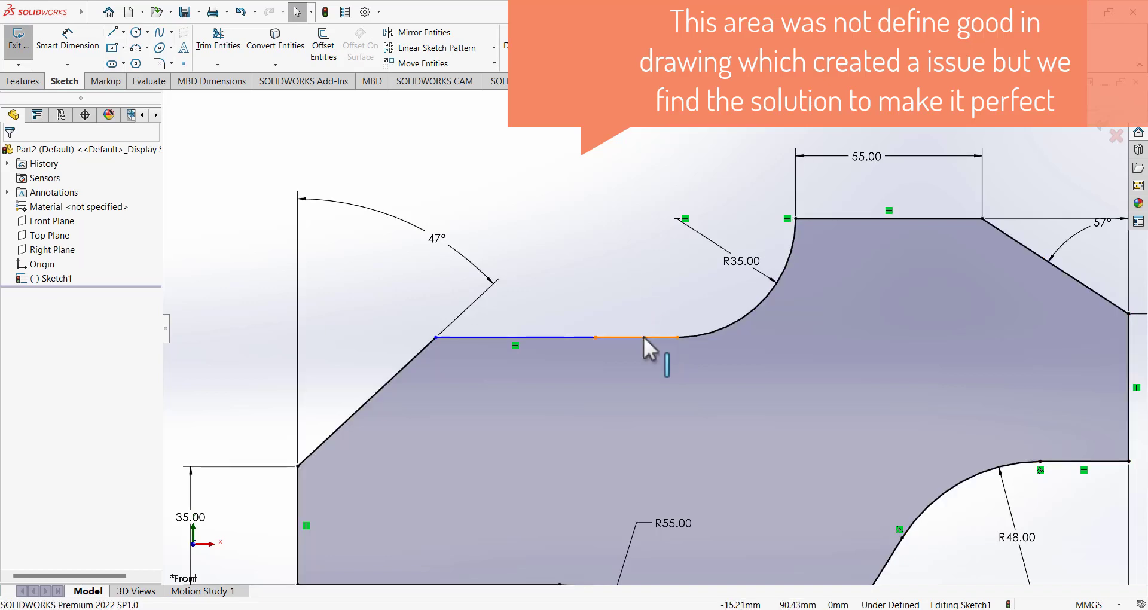
Add a Tangent relation between the short top line and the R35 arc.
{"action": "left_click", "coordinate": [643, 337]}
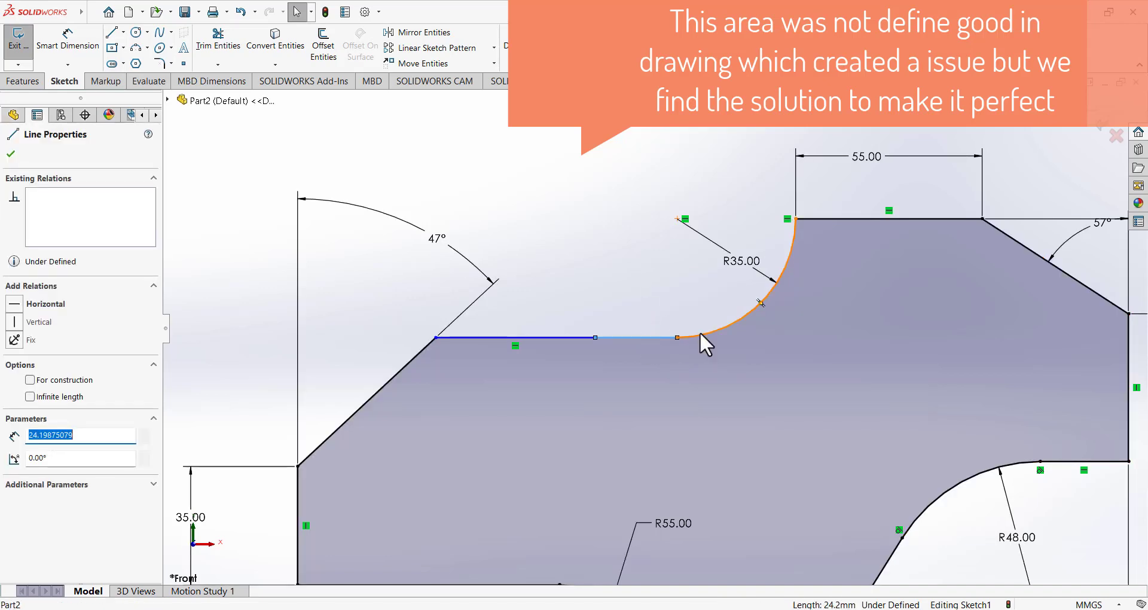
{"action": "left_click", "coordinate": [698, 333], "text": "ctrl"}
{"action": "left_click", "coordinate": [36, 365]}
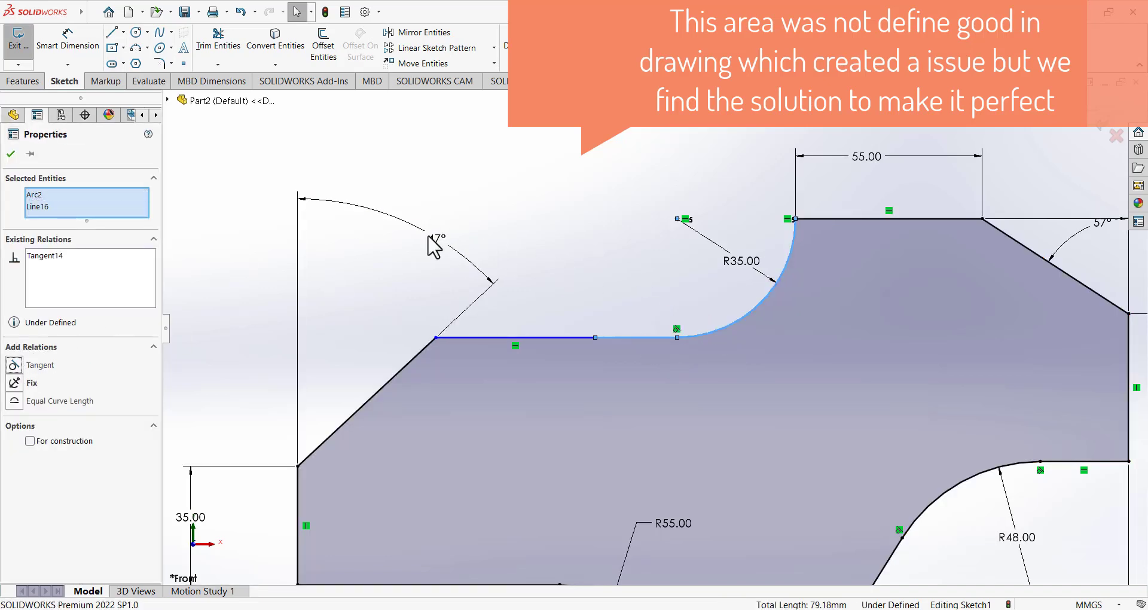
{"action": "left_click", "coordinate": [512, 179]}
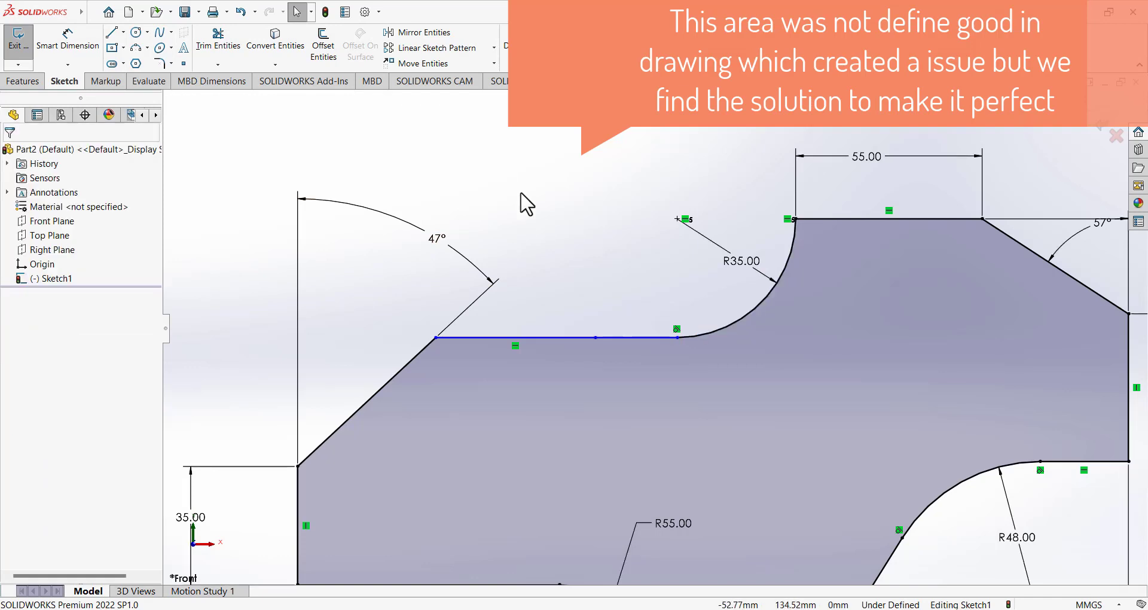
{"action": "scroll", "coordinate": [548, 226], "scroll_direction": "up", "scroll_amount": 4}
{"action": "scroll", "coordinate": [616, 299], "scroll_direction": "down", "scroll_amount": 2}
{"action": "left_click", "coordinate": [68, 39]}
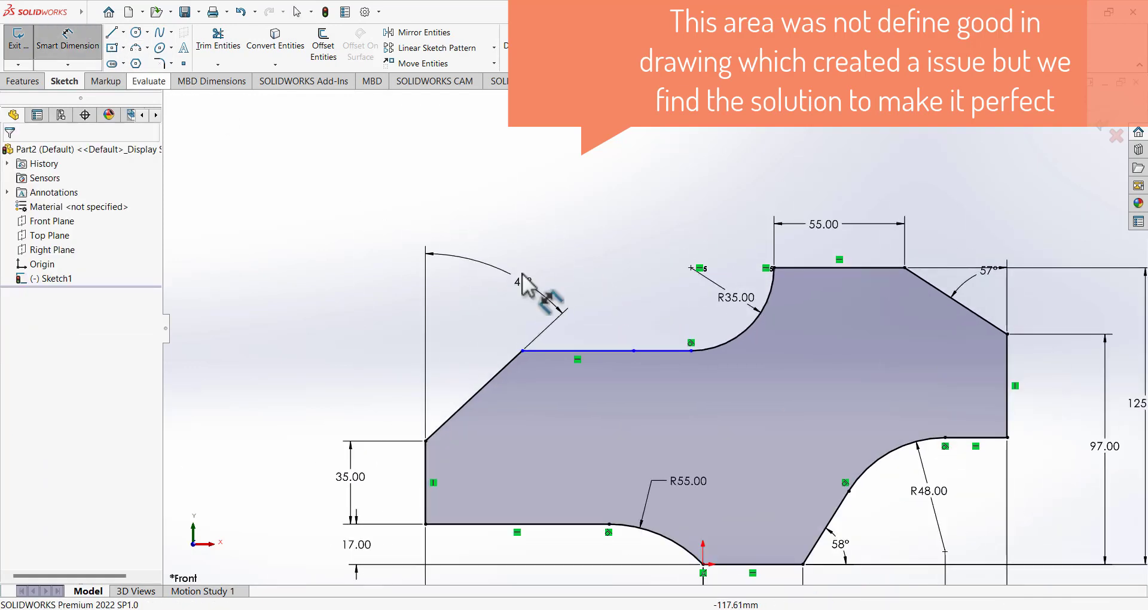
Dimension the top line's midpoint 83 mm from the left vertical edge.
{"action": "left_click", "coordinate": [633, 350]}
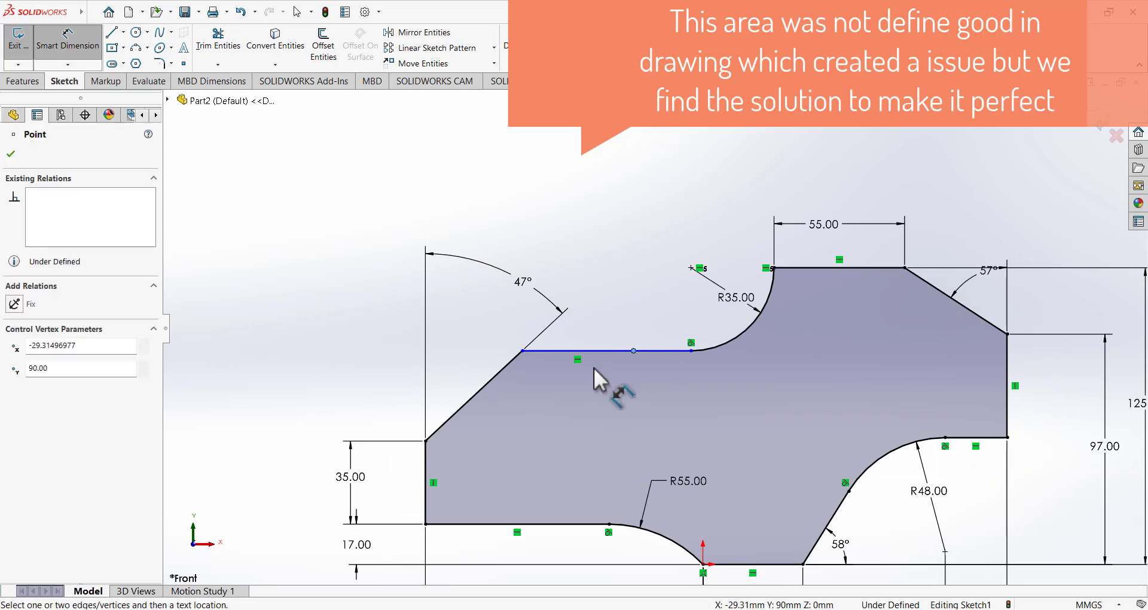
{"action": "left_click", "coordinate": [425, 466]}
{"action": "left_click", "coordinate": [591, 240]}
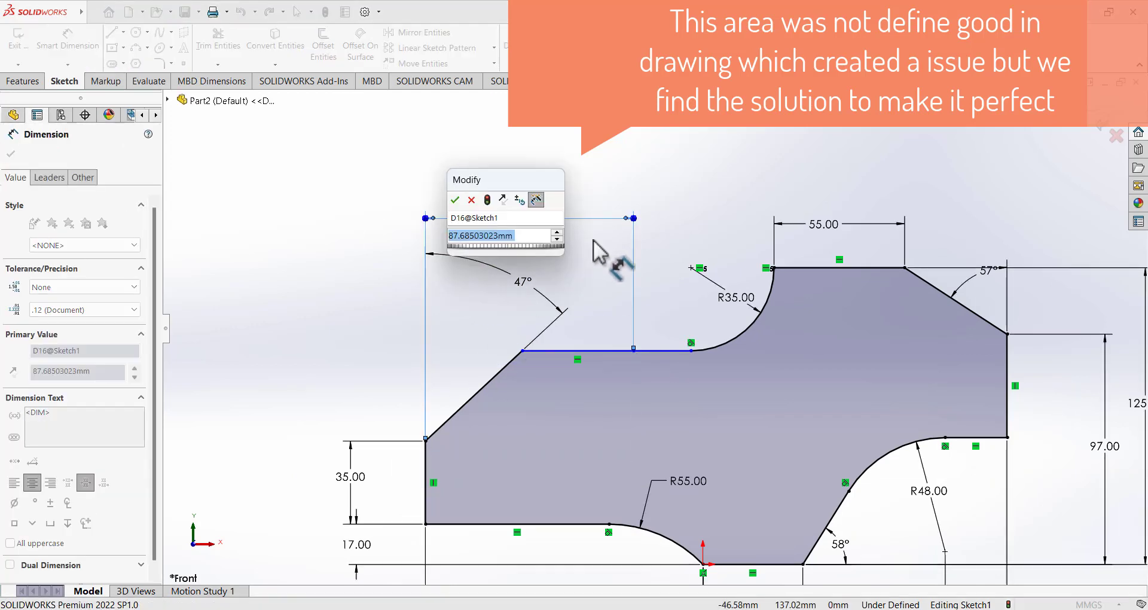
{"action": "type", "text": "83"}
{"action": "key", "text": "Return"}
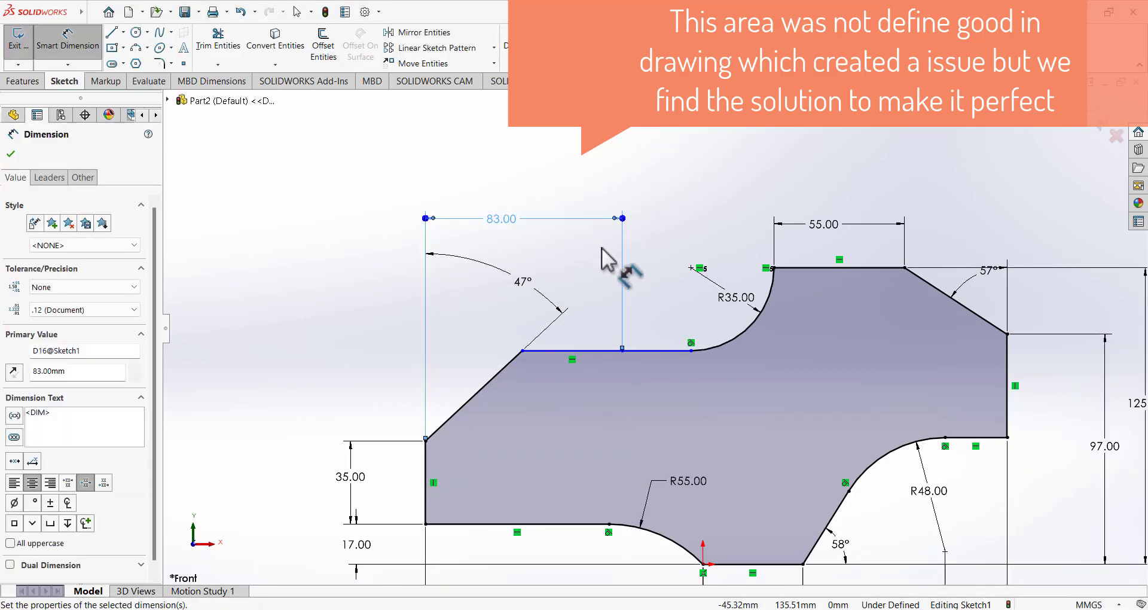
{"action": "left_click", "coordinate": [68, 45]}
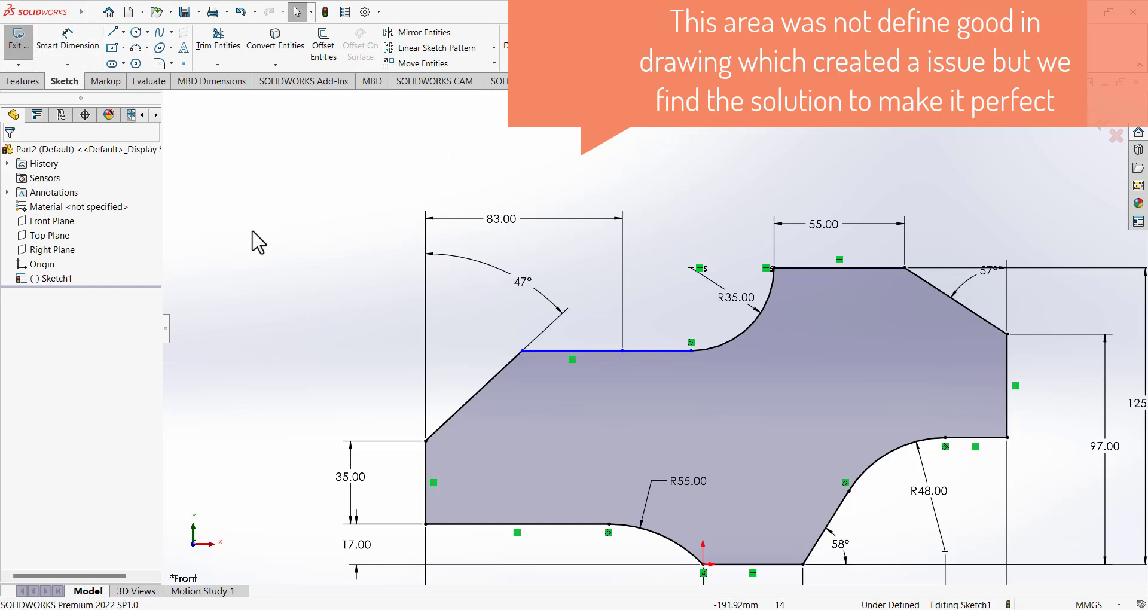
Make the sloped top-edge segment horizontal to fully define the sketch, then view the reference drawing.
{"action": "mouse_move", "coordinate": [692, 351]}
{"action": "left_mouse_down"}
{"action": "mouse_move", "coordinate": [647, 351]}
{"action": "mouse_move", "coordinate": [688, 354]}
{"action": "mouse_move", "coordinate": [666, 354]}
{"action": "left_mouse_up"}
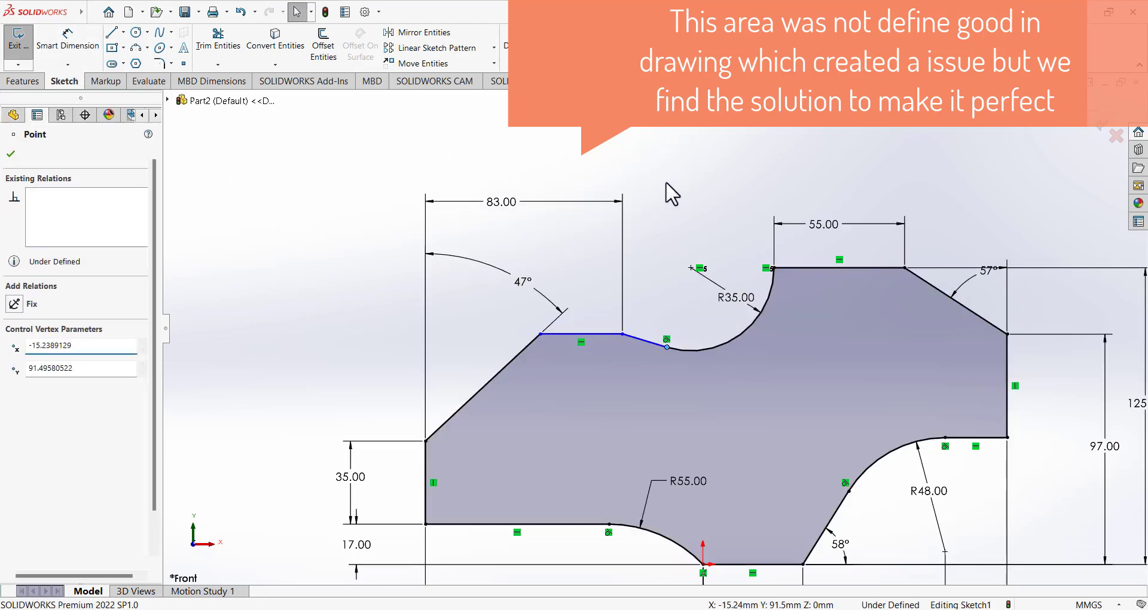
{"action": "left_click", "coordinate": [666, 181]}
{"action": "left_click", "coordinate": [651, 351]}
{"action": "left_click", "coordinate": [688, 280]}
{"action": "left_click", "coordinate": [653, 220]}
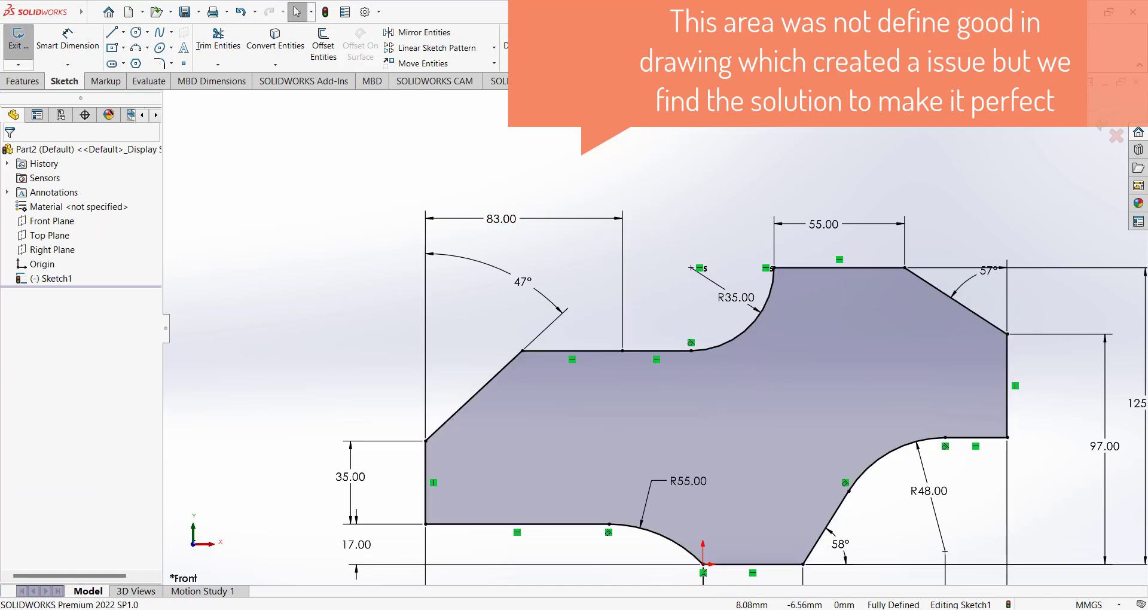
{"action": "key", "text": "alt+Tab"}
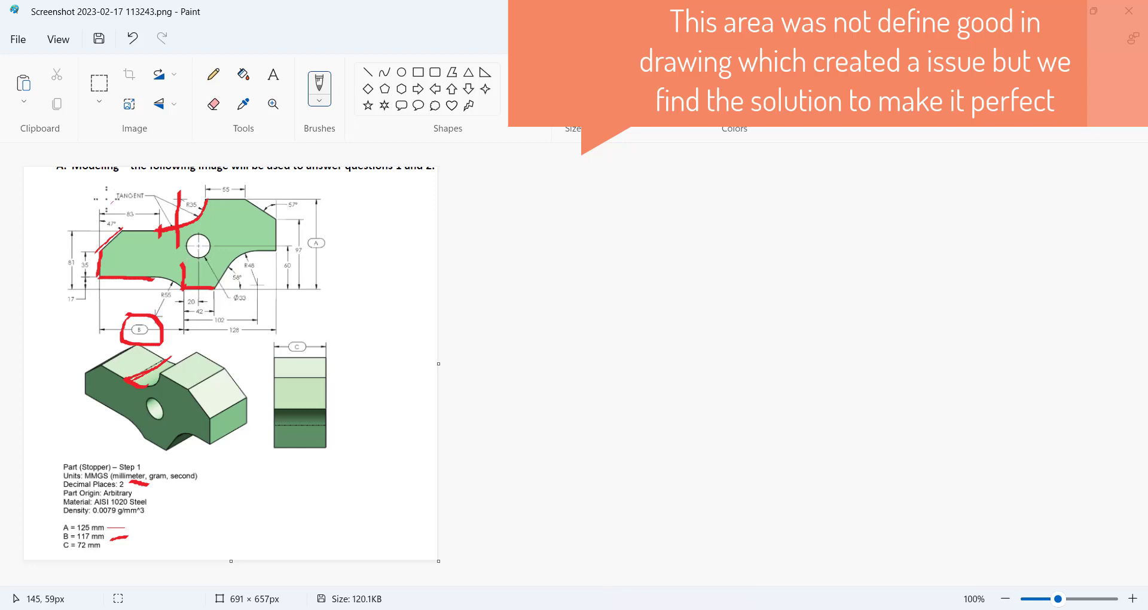
Undo the last markings, then redraw red strokes along the top edge near TANGENT and over the 3-D notch.
{"action": "left_click", "coordinate": [133, 37]}
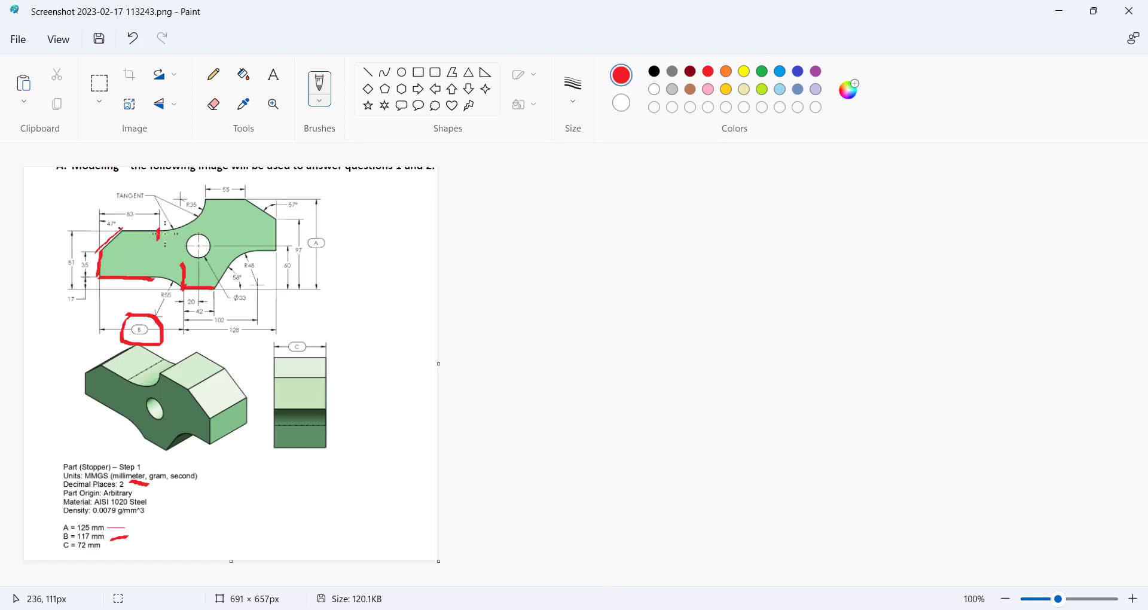
{"action": "left_click_drag", "start_coordinate": [156, 230], "coordinate": [176, 227]}
{"action": "left_click_drag", "start_coordinate": [130, 380], "coordinate": [149, 385]}
{"action": "left_click", "coordinate": [703, 609]}
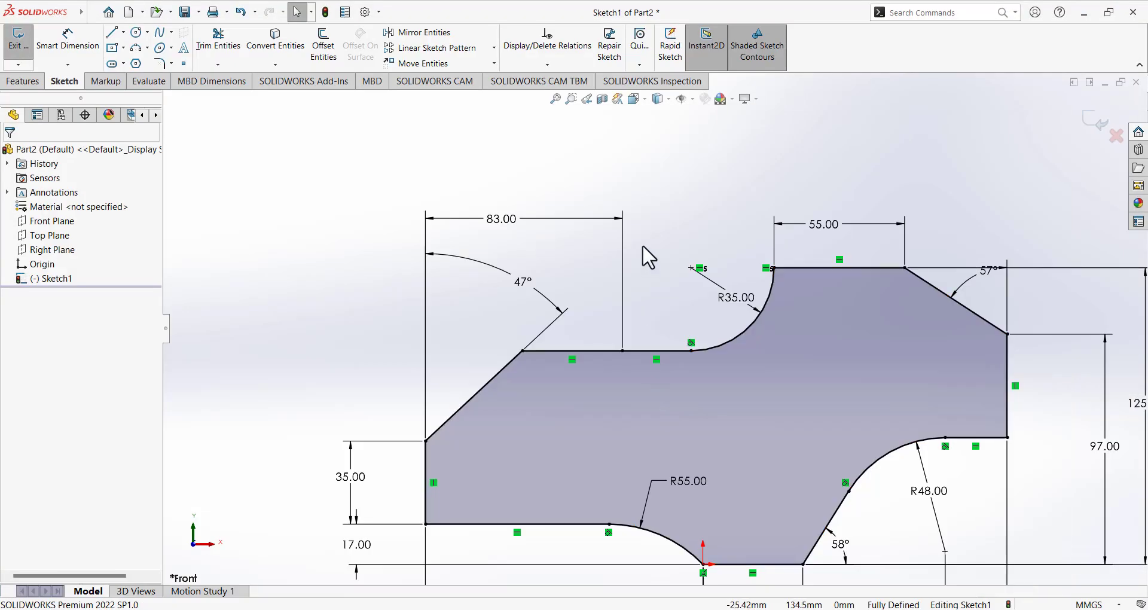
Delete the short top line beside the R35 arc and shorten the arc from its lower end.
{"action": "left_click", "coordinate": [680, 351]}
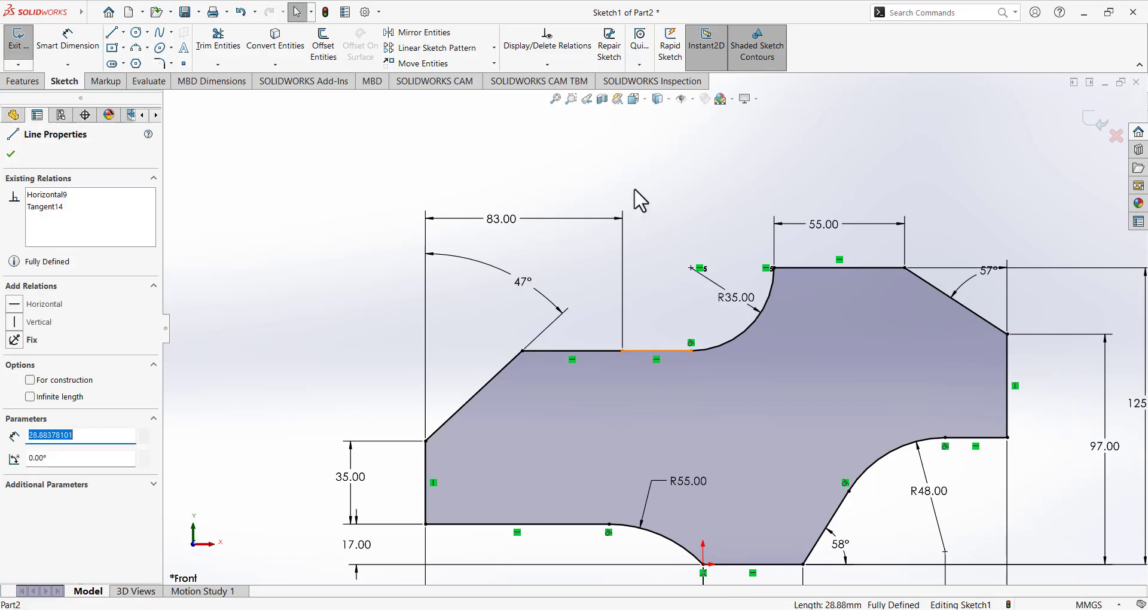
{"action": "key", "text": "Delete"}
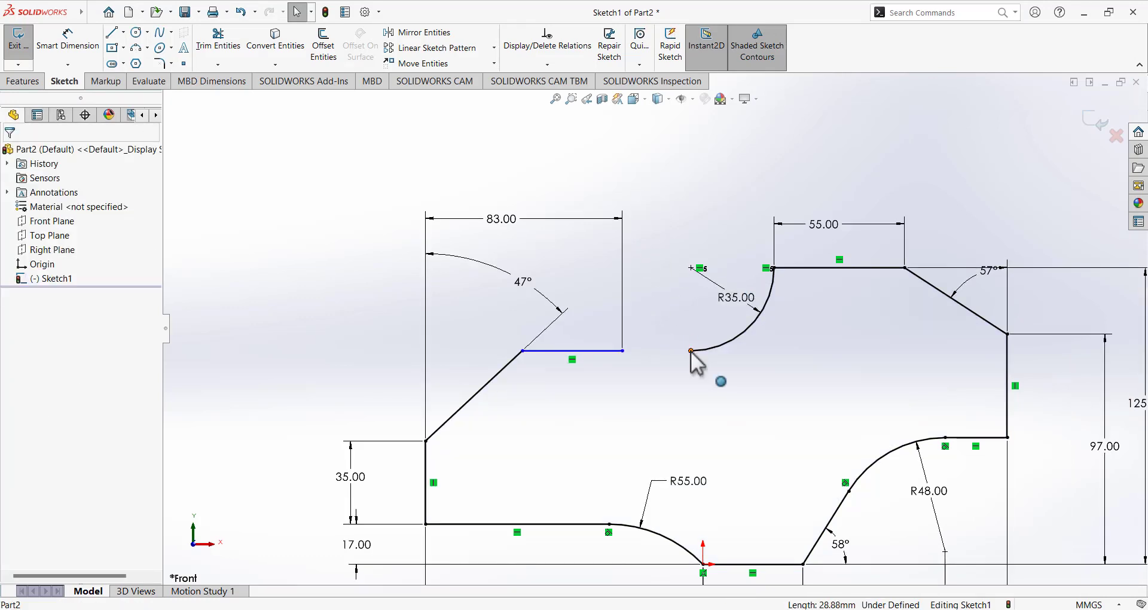
{"action": "left_click_drag", "start_coordinate": [691, 351], "coordinate": [733, 339]}
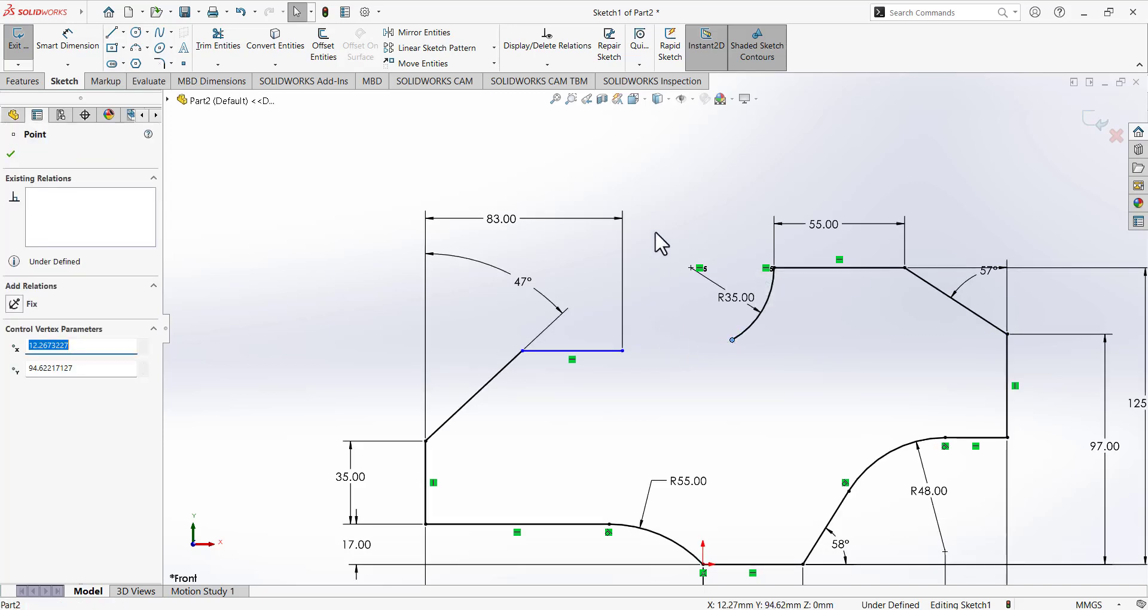
{"action": "left_click", "coordinate": [669, 233]}
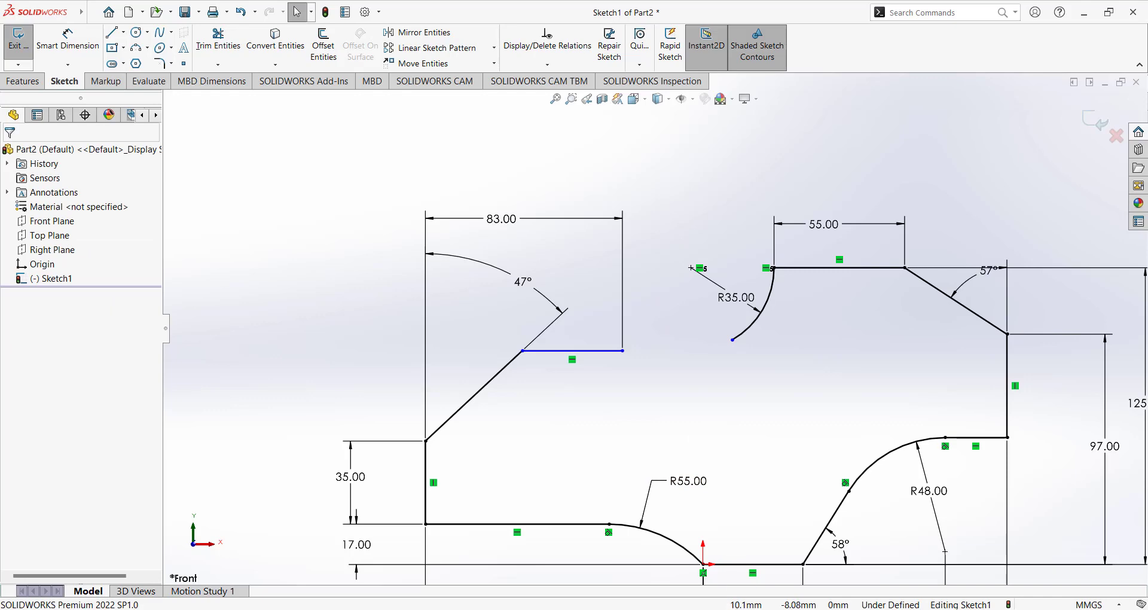
Extend the red mark along the top edge of the reference drawing.
{"action": "left_click", "coordinate": [756, 609]}
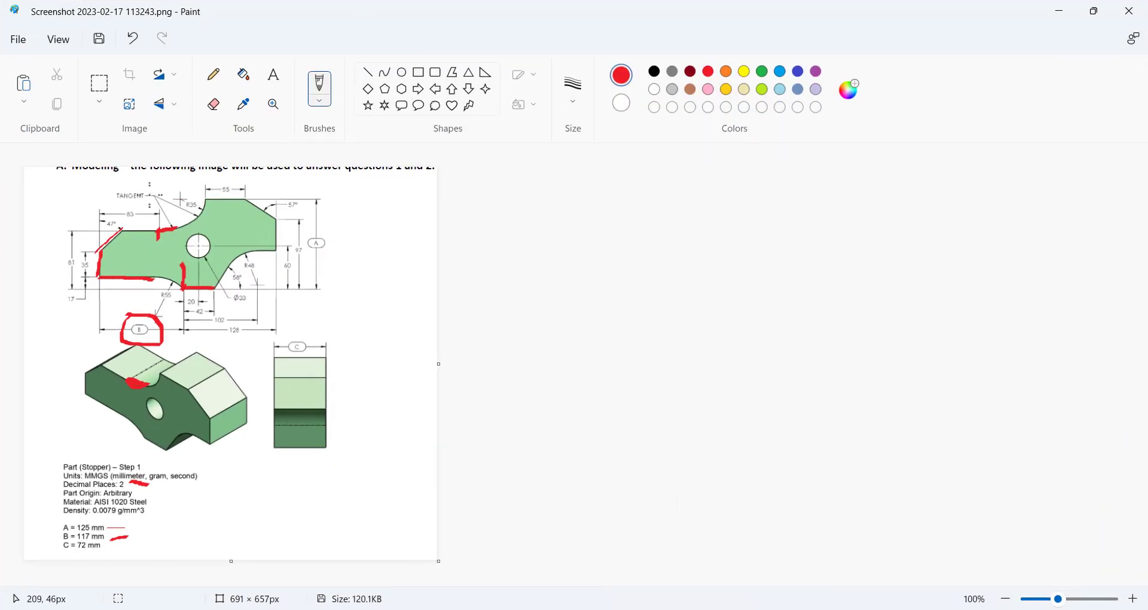
{"action": "left_click_drag", "start_coordinate": [172, 228], "coordinate": [187, 225]}
{"action": "left_click", "coordinate": [693, 609]}
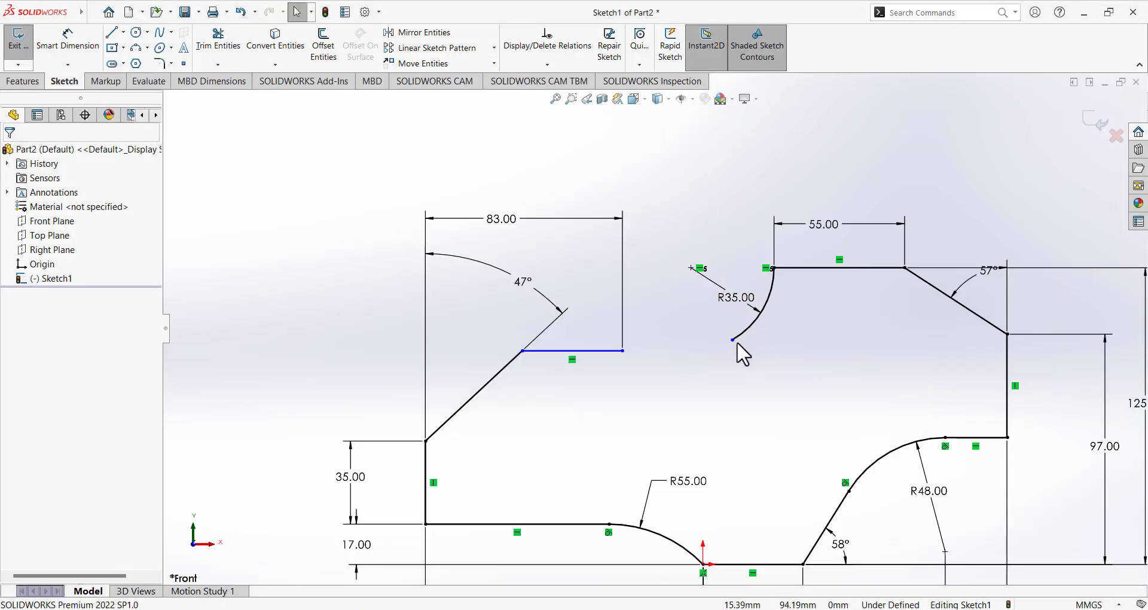
Shorten the R35 arc further, then compare it with the reference drawing.
{"action": "left_click_drag", "start_coordinate": [733, 340], "coordinate": [751, 342]}
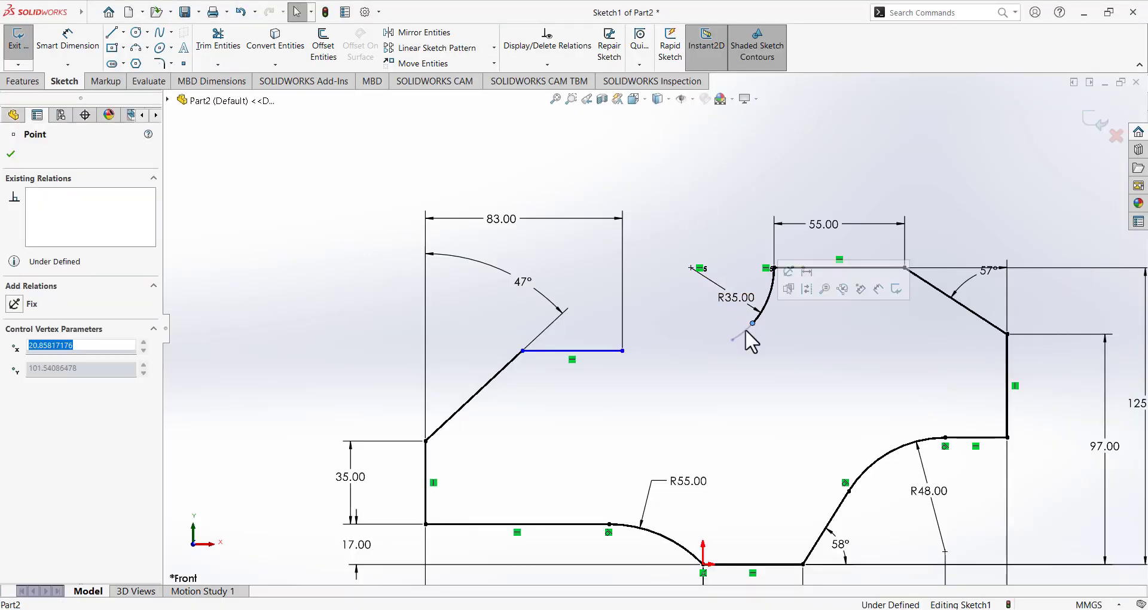
{"action": "left_click", "coordinate": [752, 342]}
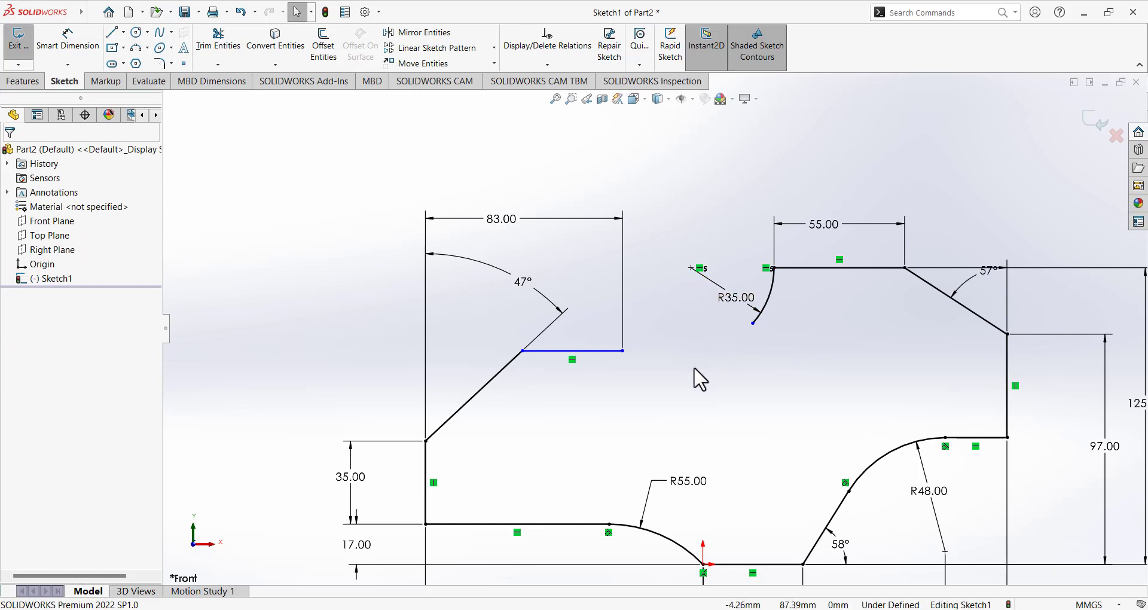
{"action": "left_click", "coordinate": [714, 609]}
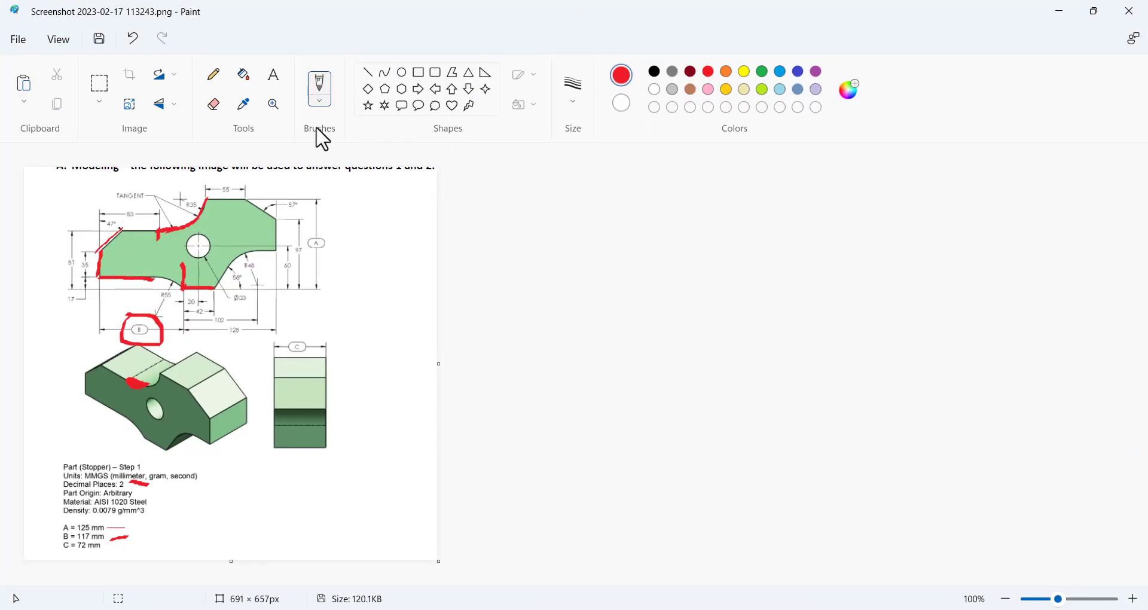
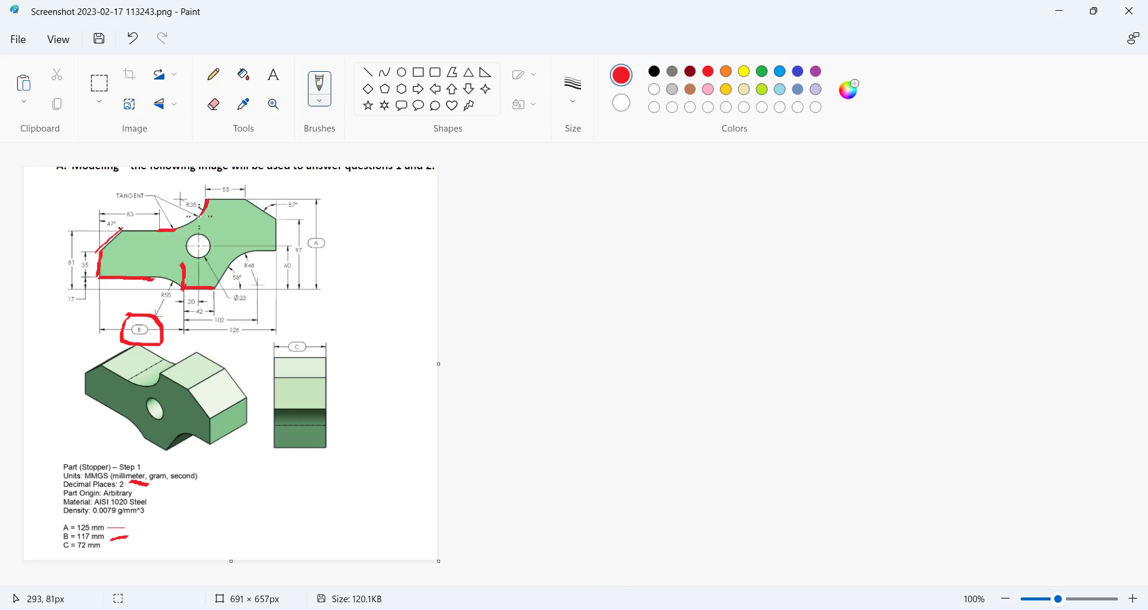
Mark the top edge near R35 in red in Paint, then delete the R35 arc from the sketch.
{"action": "mouse_move", "coordinate": [197, 217]}
{"action": "left_mouse_down"}
{"action": "mouse_move", "coordinate": [142, 232]}
{"action": "mouse_move", "coordinate": [205, 200]}
{"action": "left_mouse_up"}
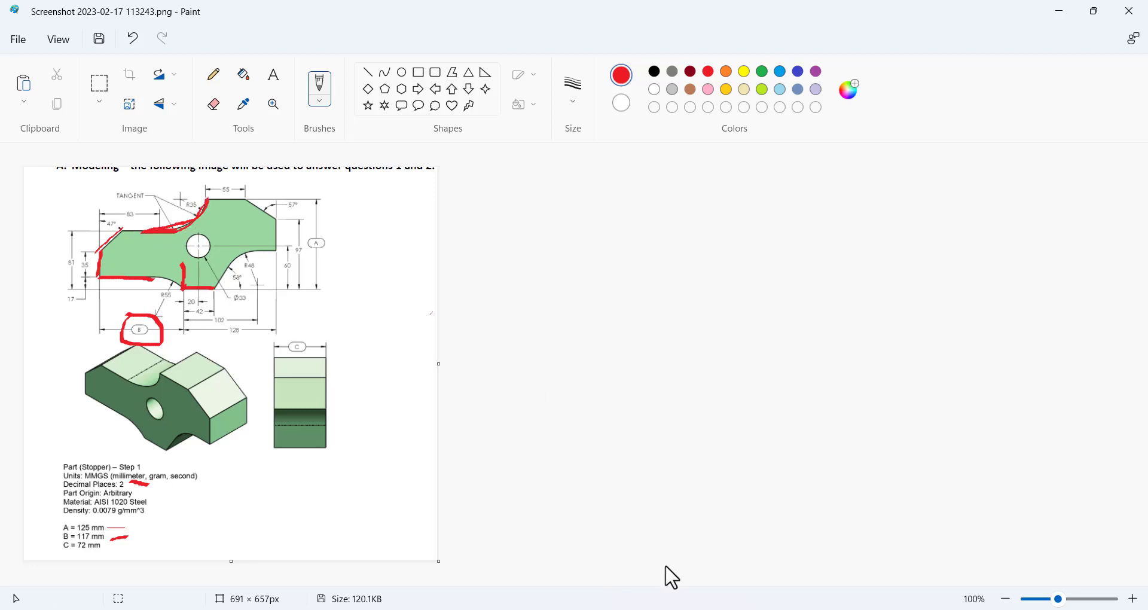
{"action": "left_click", "coordinate": [673, 609]}
{"action": "left_click", "coordinate": [766, 287]}
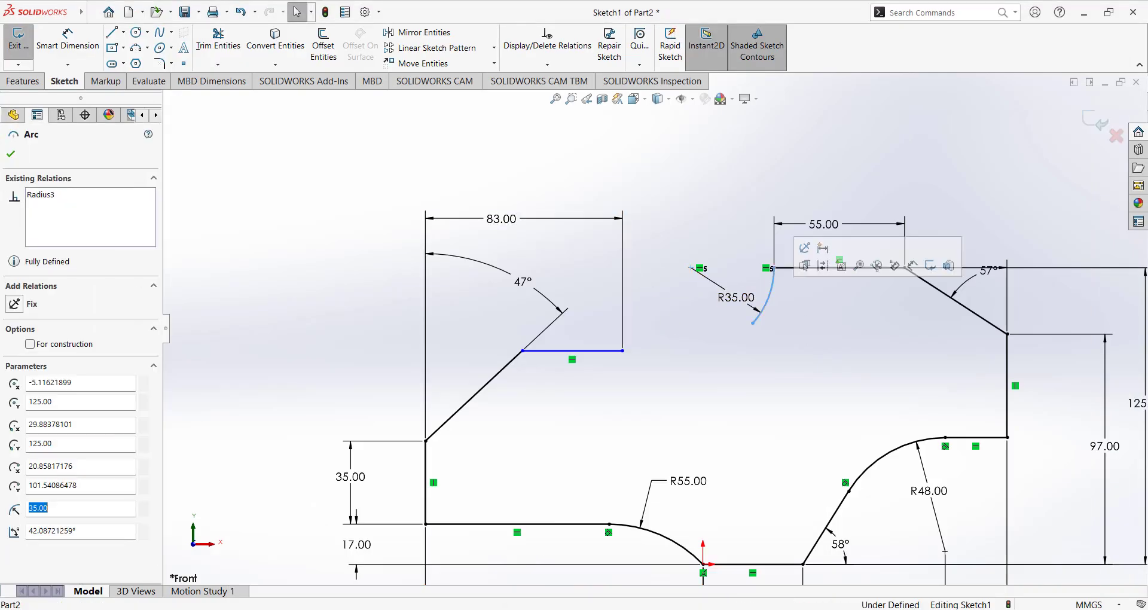
{"action": "key", "text": "Delete"}
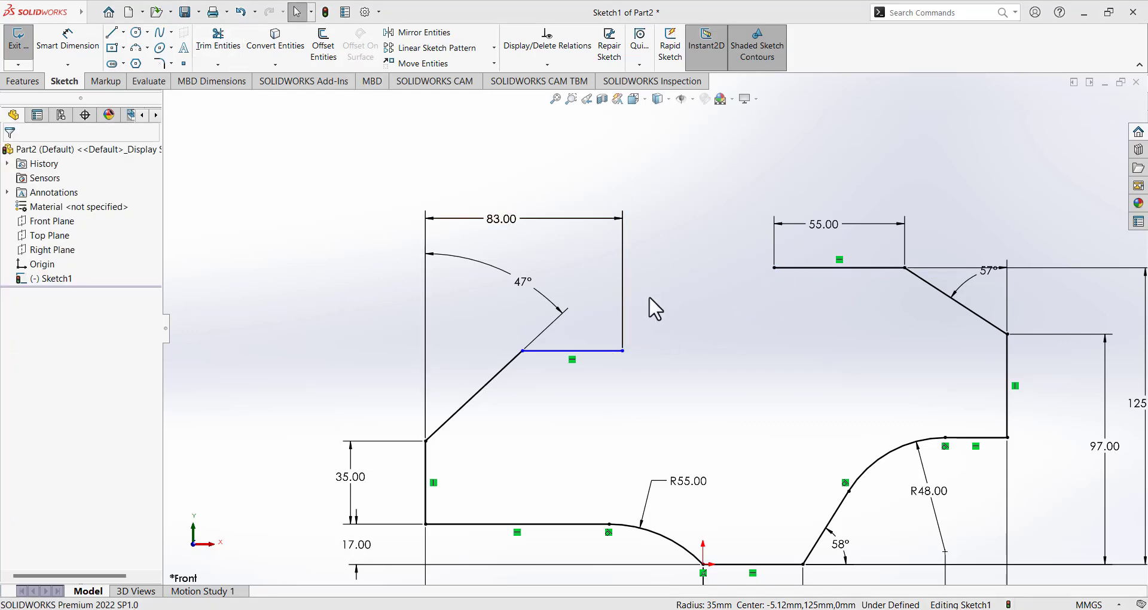
Compare the sketch with the reference drawing in Paint and return to SOLIDWORKS.
{"action": "scroll", "coordinate": [651, 299], "scroll_direction": "up", "scroll_amount": 2}
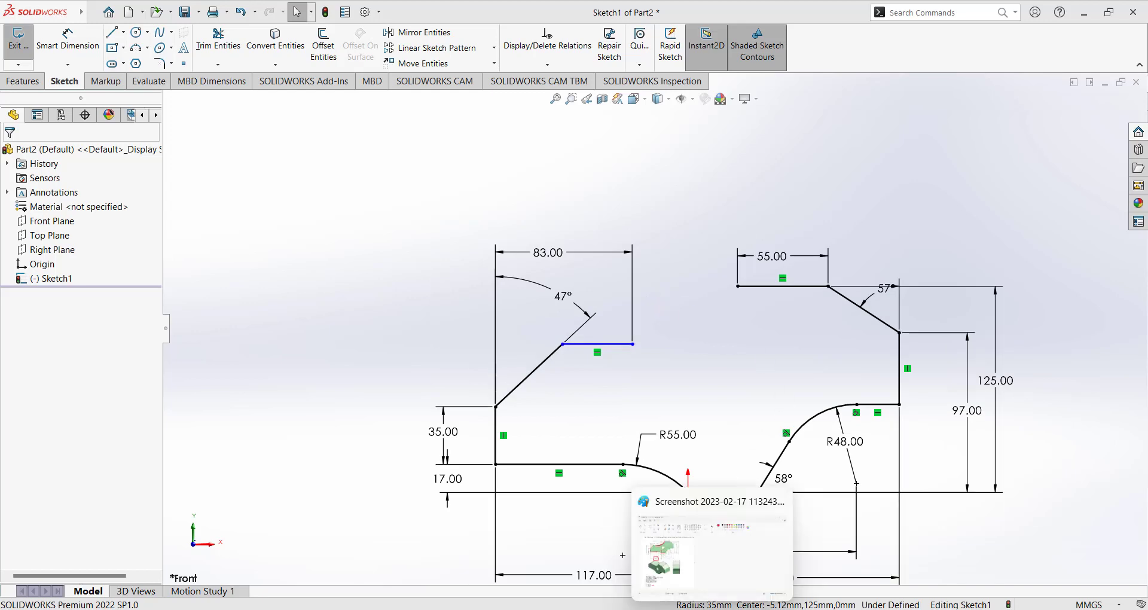
{"action": "left_click", "coordinate": [712, 609]}
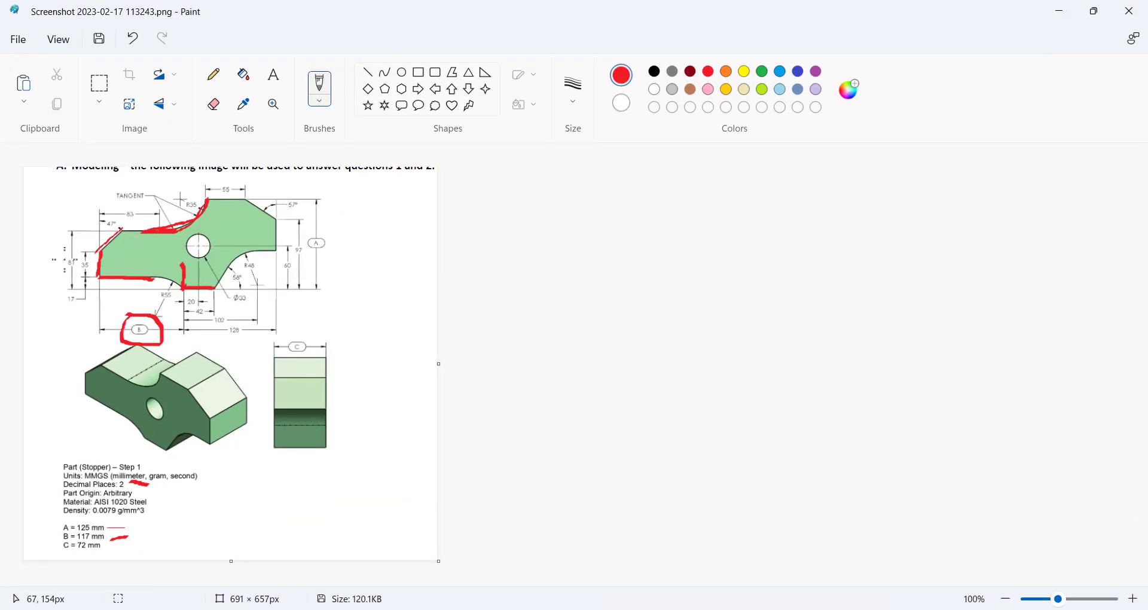
{"action": "left_click_drag", "start_coordinate": [399, 325], "coordinate": [401, 322]}
{"action": "key", "text": "alt+Tab"}
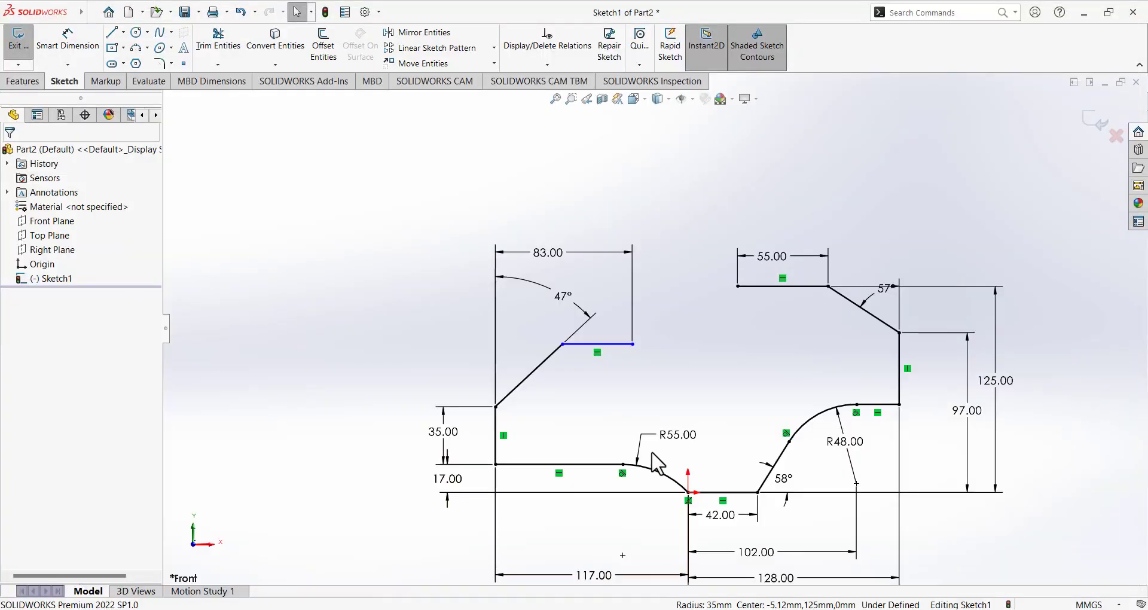
Dimension the upper ledge 81 mm above the 42 mm bottom line, checking the reference drawing.
{"action": "left_click", "coordinate": [65, 40]}
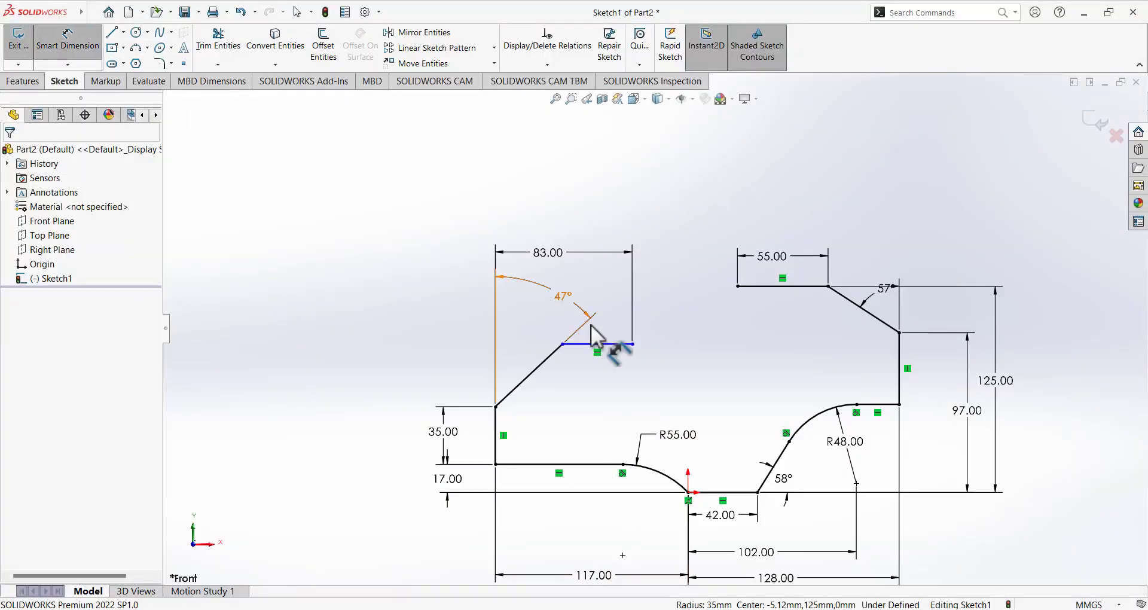
{"action": "left_click", "coordinate": [721, 492]}
{"action": "left_click", "coordinate": [611, 345]}
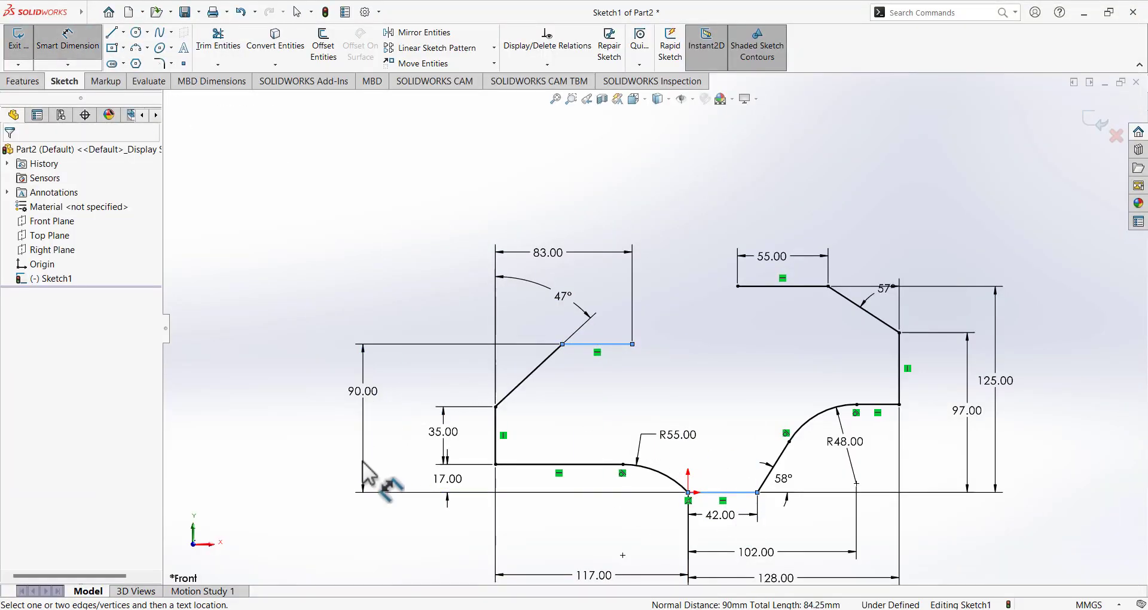
{"action": "left_click", "coordinate": [361, 475]}
{"action": "type", "text": "81"}
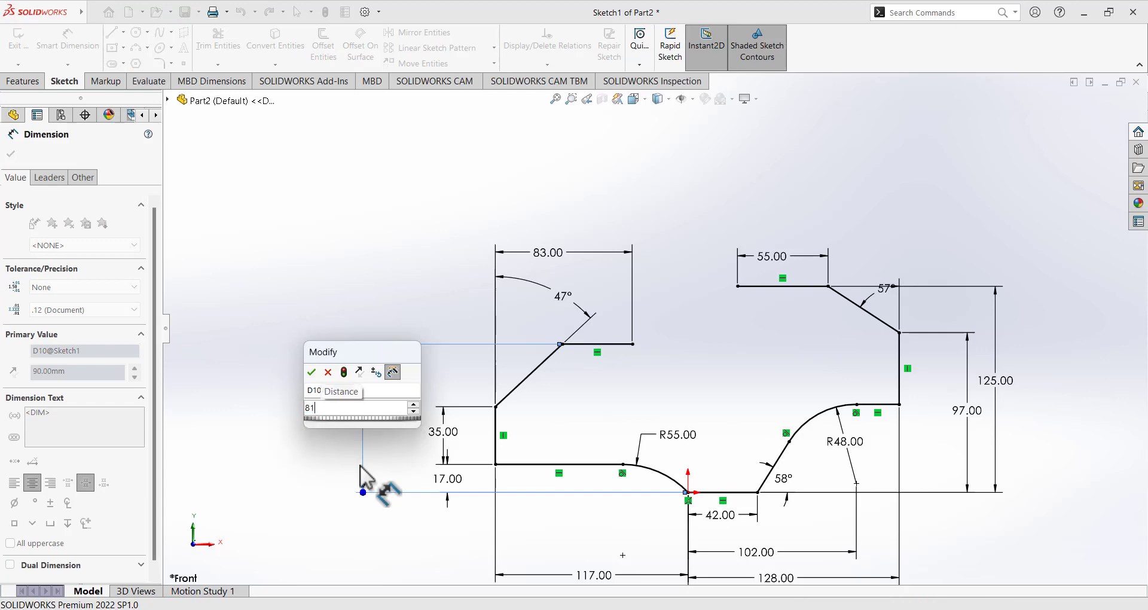
{"action": "key", "text": "Return"}
{"action": "key", "text": "alt+Tab"}
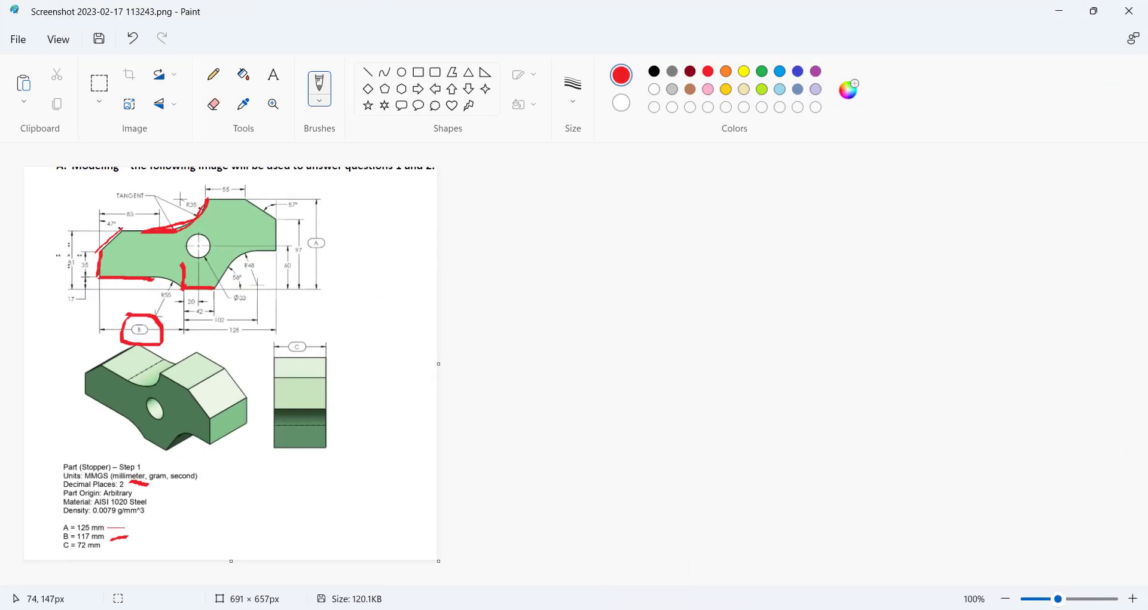
{"action": "key", "text": "alt+Tab"}
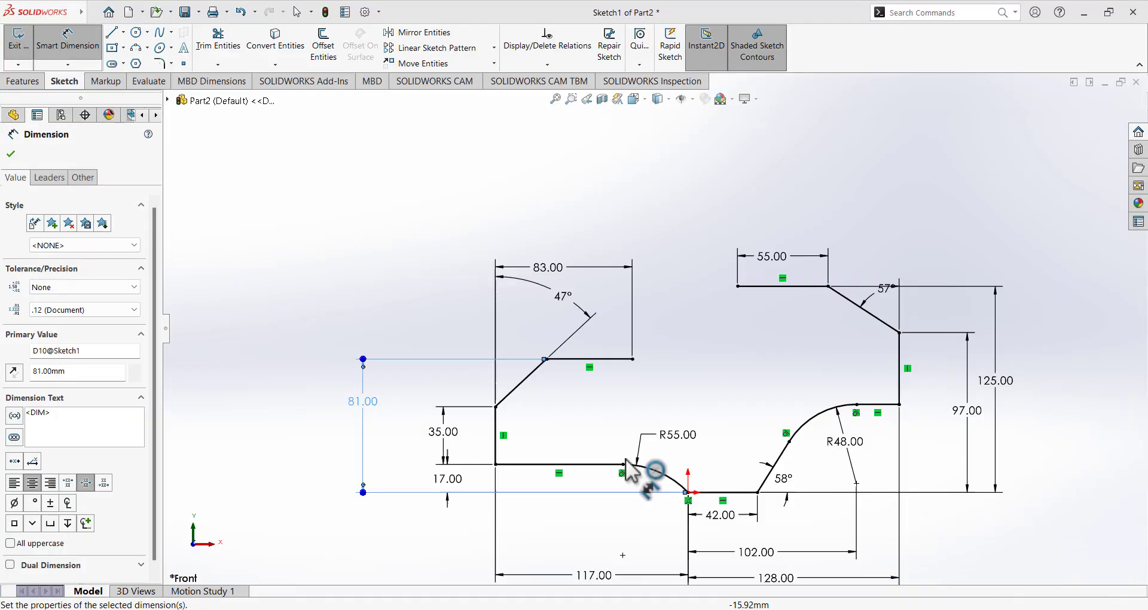
{"action": "left_click", "coordinate": [70, 48]}
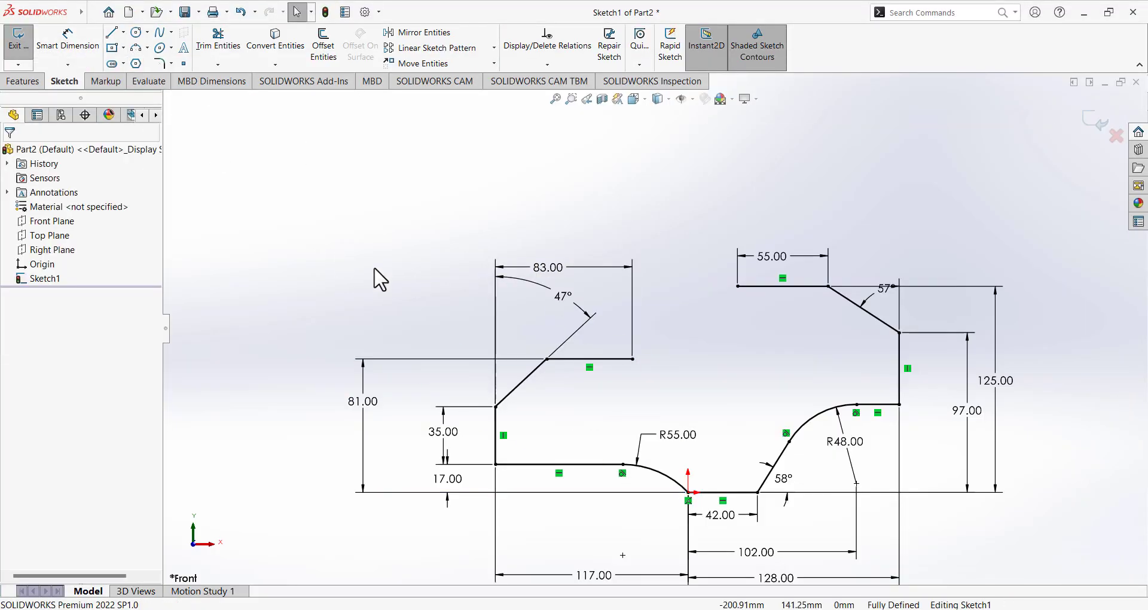
Draw two three-point arcs from the 55 mm line's left end to the ledge's right end.
{"action": "left_click", "coordinate": [136, 47]}
{"action": "left_click", "coordinate": [737, 286]}
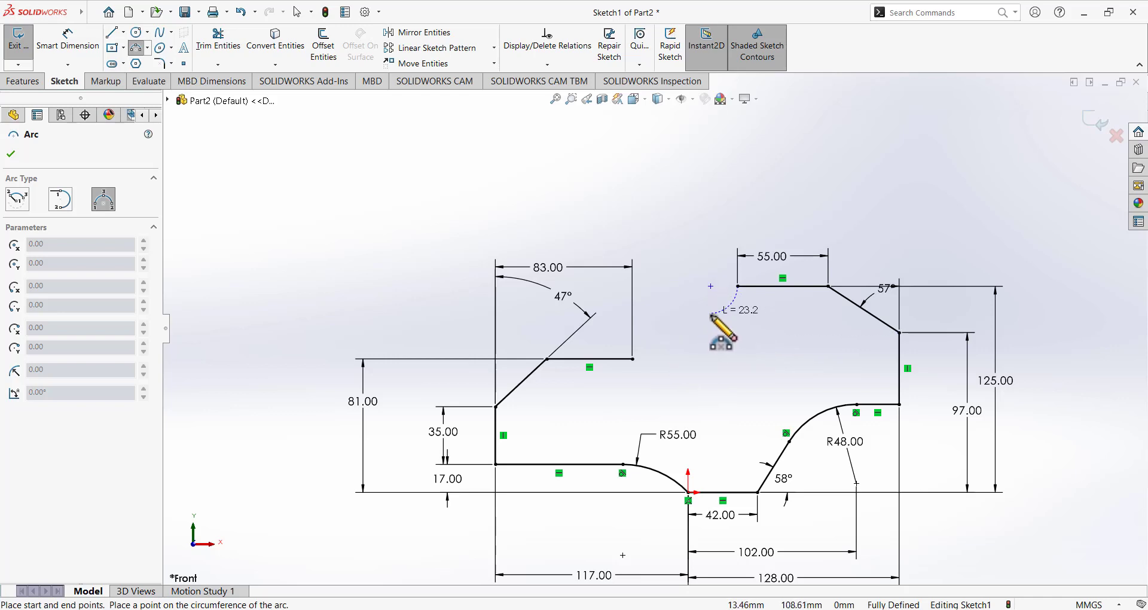
{"action": "left_click", "coordinate": [709, 325]}
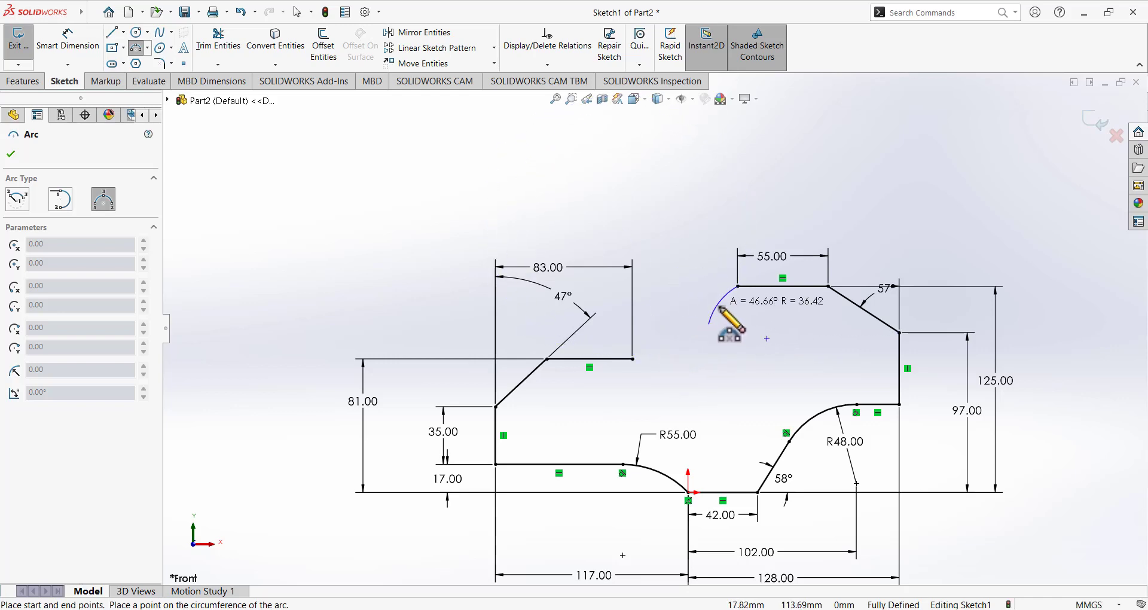
{"action": "left_click", "coordinate": [727, 318]}
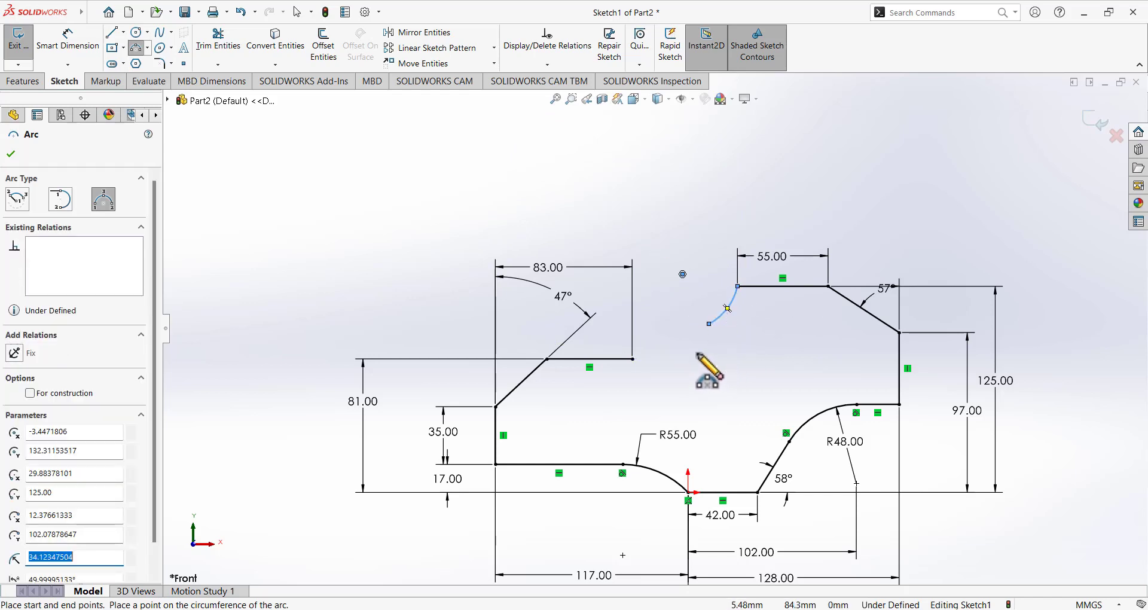
{"action": "left_click", "coordinate": [708, 325]}
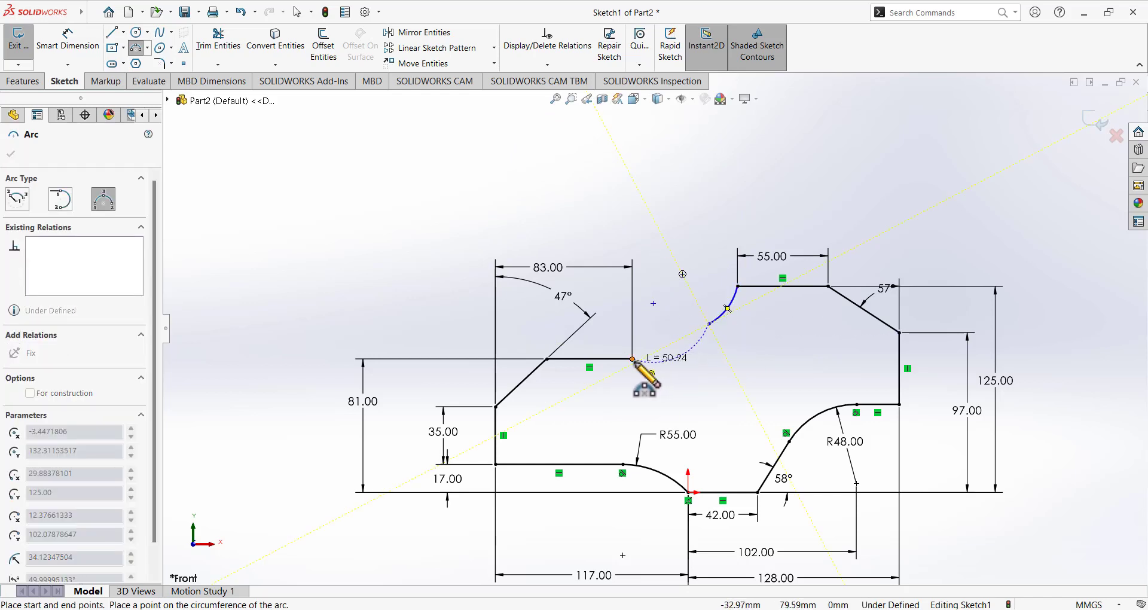
{"action": "left_click", "coordinate": [633, 358]}
{"action": "left_click", "coordinate": [670, 351]}
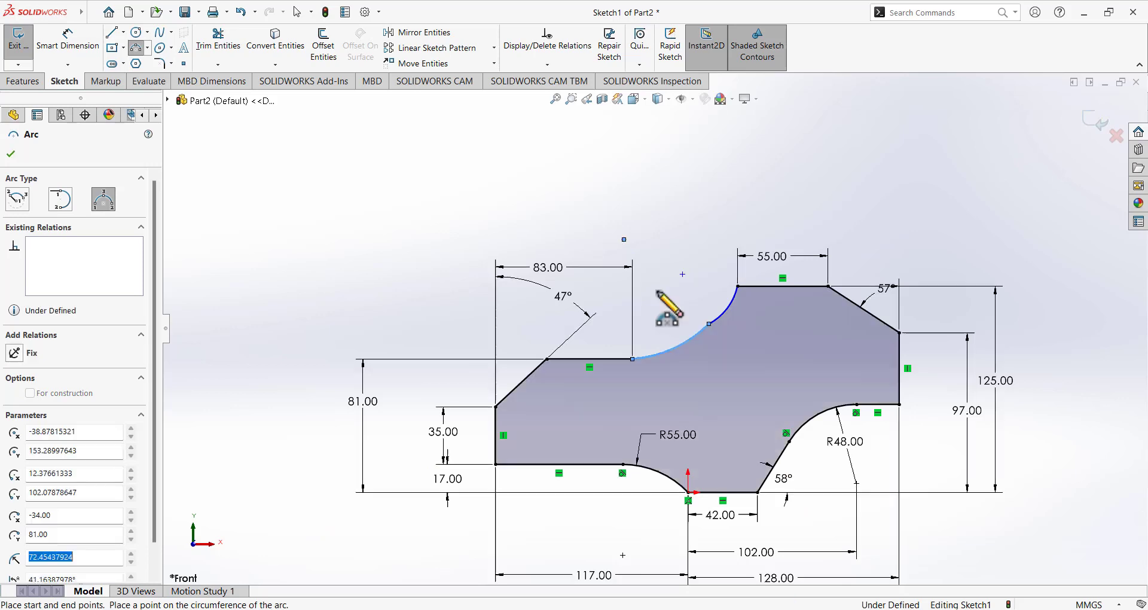
{"action": "right_click", "coordinate": [564, 158]}
{"action": "left_click", "coordinate": [594, 166]}
Drag an arc centre to reshape the curve and compare it with the reference drawing.
{"action": "mouse_move", "coordinate": [624, 241]}
{"action": "left_mouse_down"}
{"action": "mouse_move", "coordinate": [648, 260]}
{"action": "mouse_move", "coordinate": [605, 248]}
{"action": "left_mouse_up"}
{"action": "left_click", "coordinate": [538, 210]}
{"action": "left_click", "coordinate": [788, 609]}
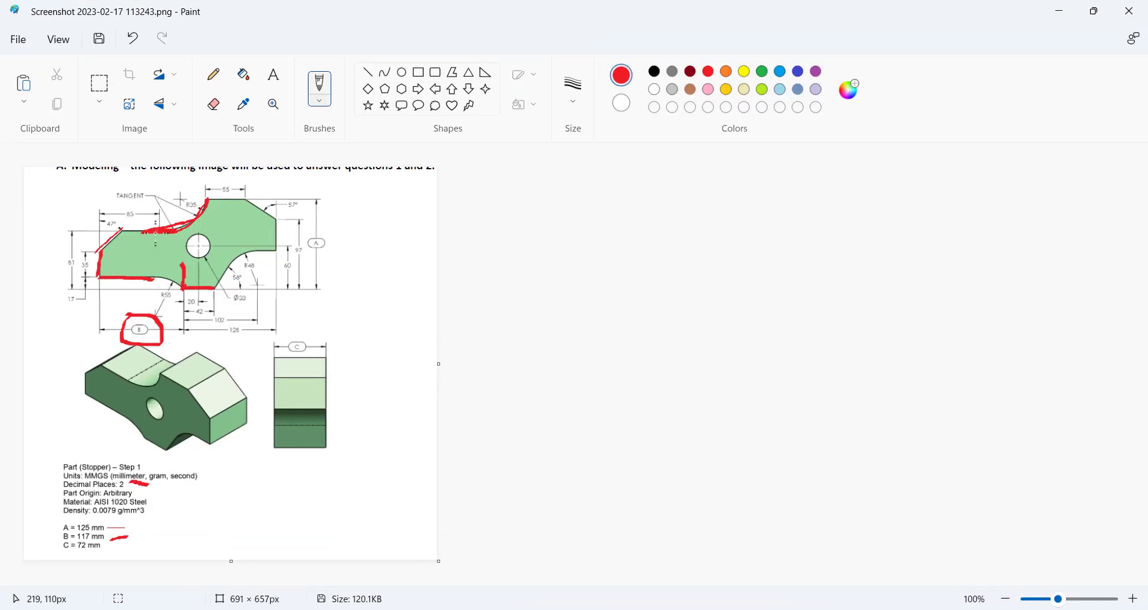
{"action": "key", "text": "alt+Tab"}
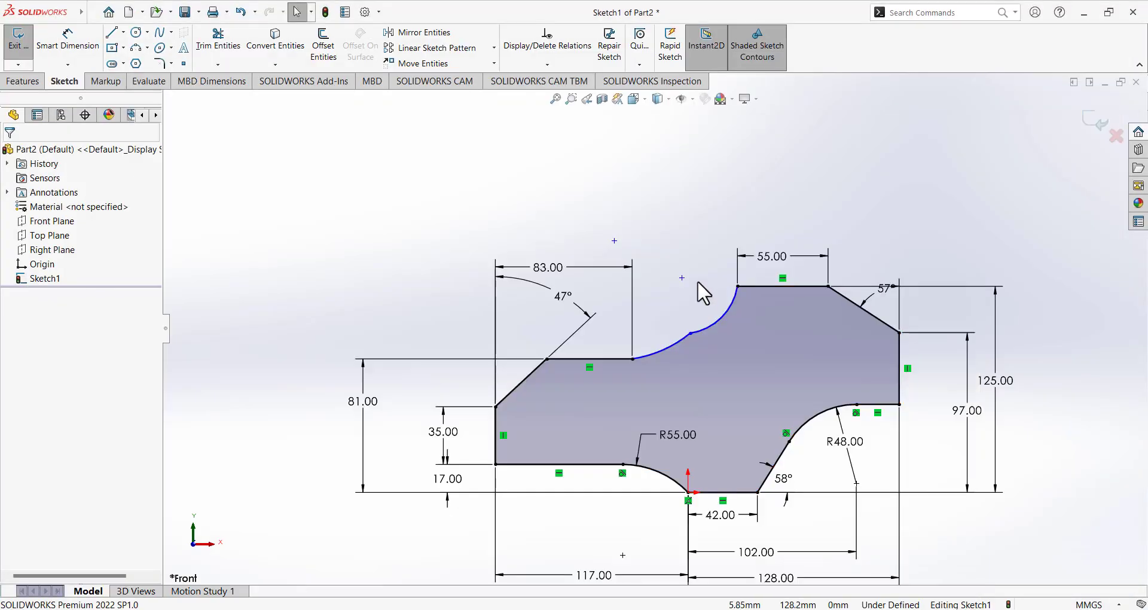
Make the two top arcs tangent to each other and pull the stray arc back into place.
{"action": "left_click", "coordinate": [722, 320]}
{"action": "left_click", "coordinate": [622, 197]}
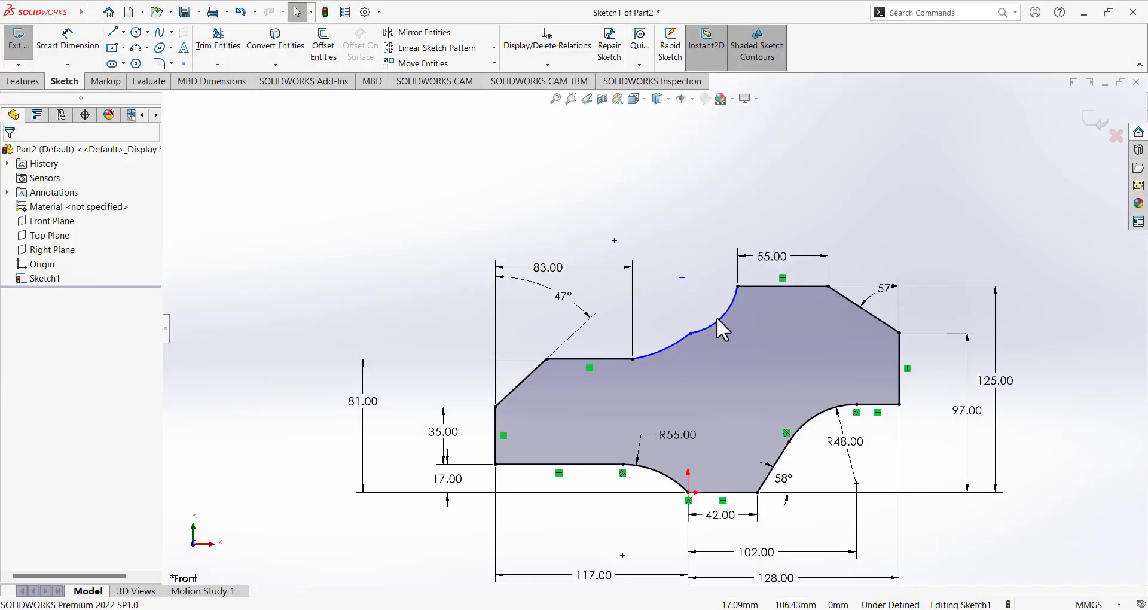
{"action": "left_click", "coordinate": [718, 324]}
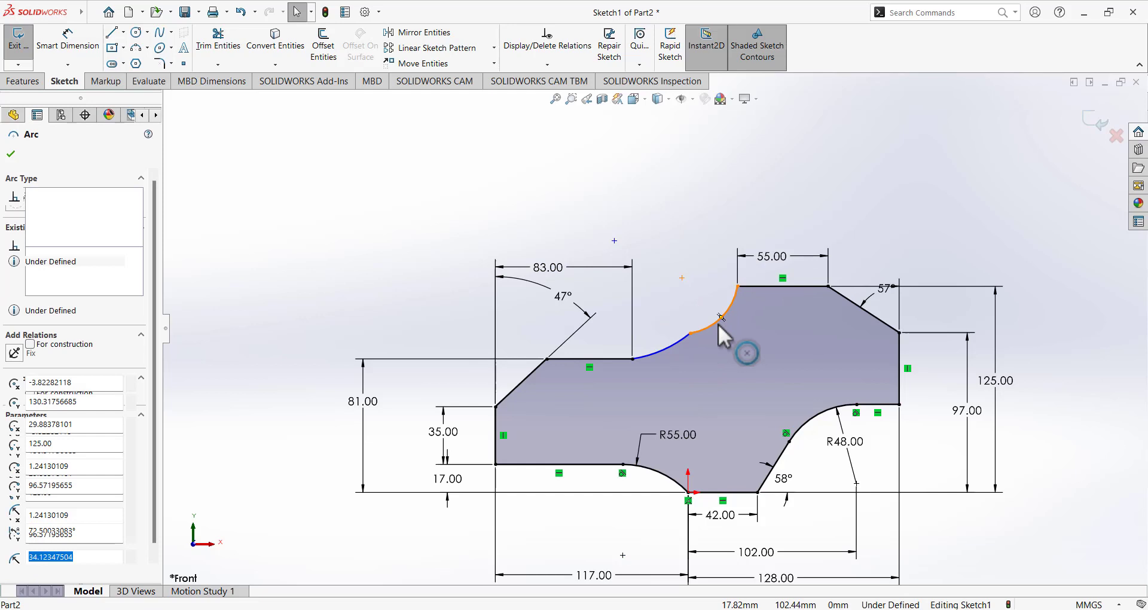
{"action": "left_click", "coordinate": [674, 343], "text": "ctrl"}
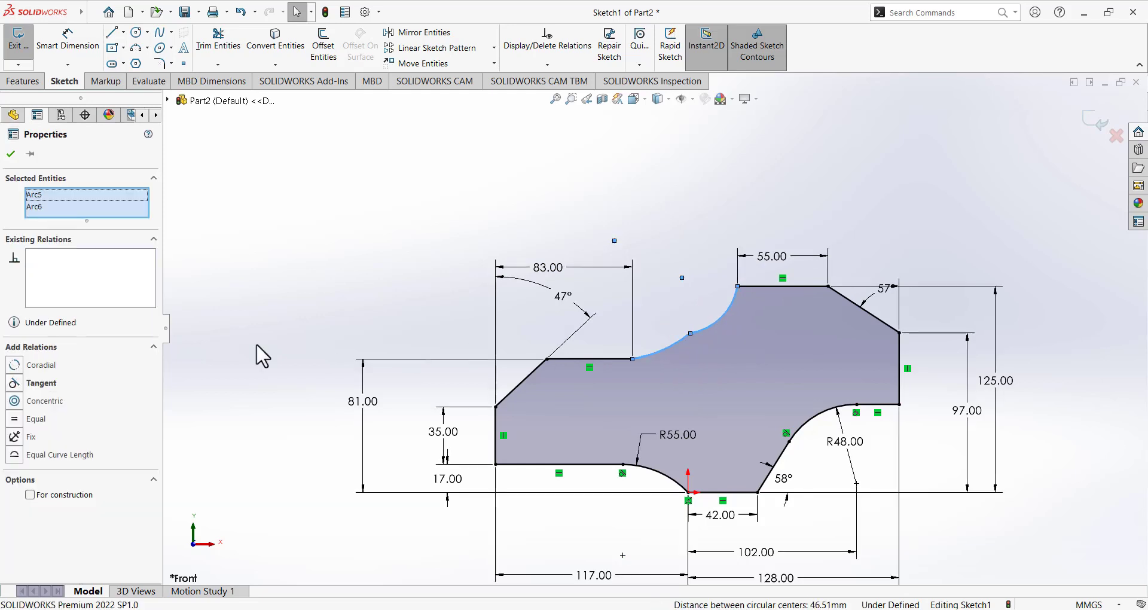
{"action": "left_click", "coordinate": [15, 383]}
{"action": "left_click", "coordinate": [351, 245]}
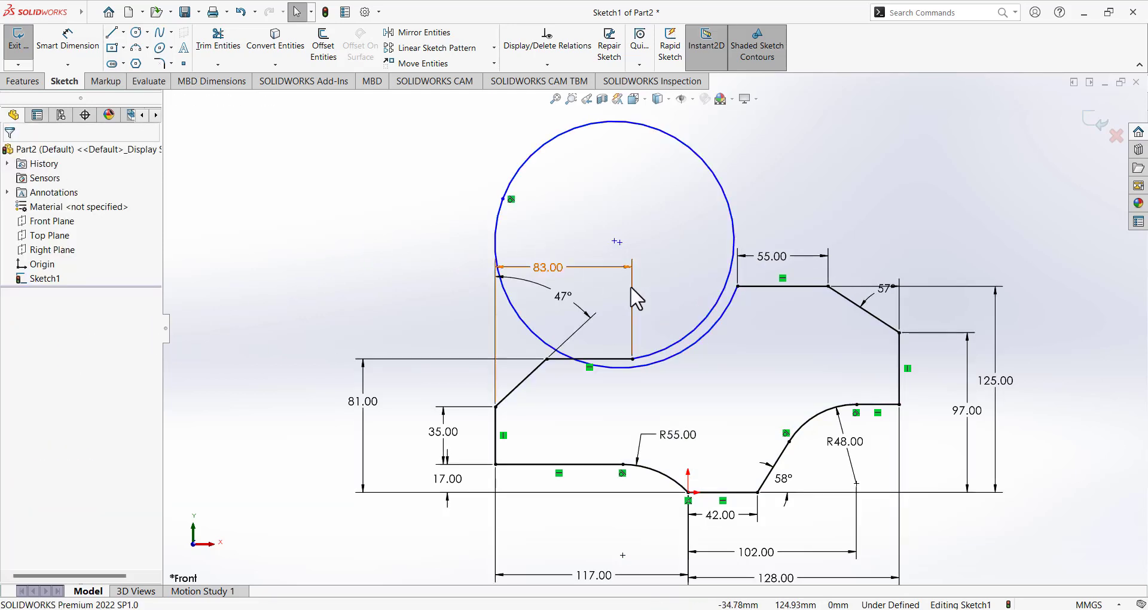
{"action": "mouse_move", "coordinate": [502, 199]}
{"action": "left_mouse_down"}
{"action": "mouse_move", "coordinate": [536, 315]}
{"action": "mouse_move", "coordinate": [684, 326]}
{"action": "mouse_move", "coordinate": [708, 344]}
{"action": "mouse_move", "coordinate": [700, 326]}
{"action": "left_mouse_up"}
{"action": "left_click", "coordinate": [506, 174]}
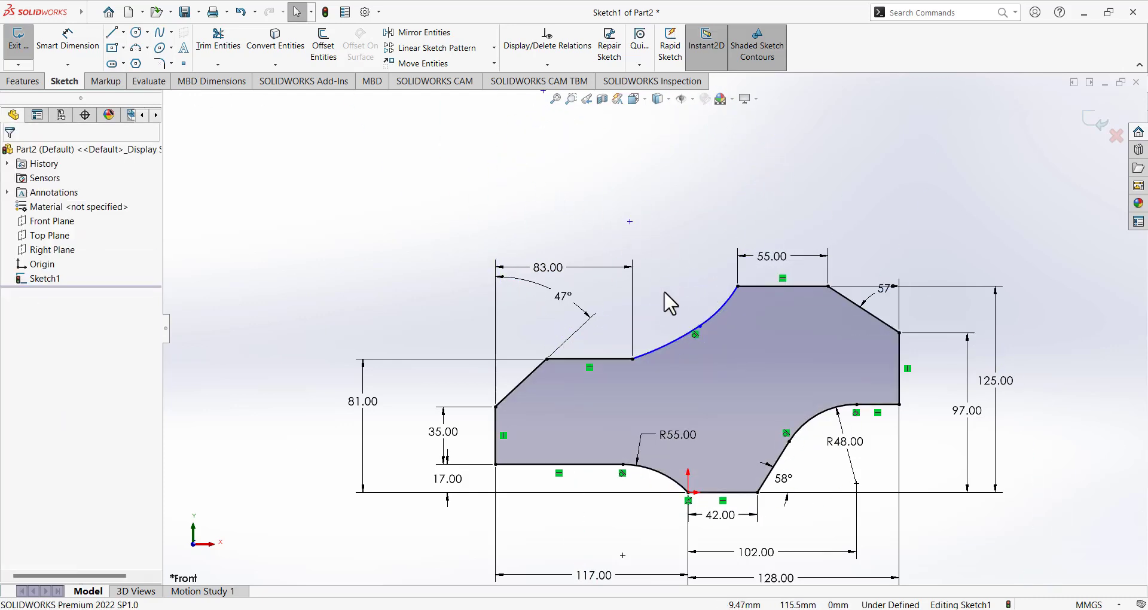
Dimension the upper arc's radius to R35.
{"action": "left_click", "coordinate": [62, 41]}
{"action": "left_click", "coordinate": [722, 309]}
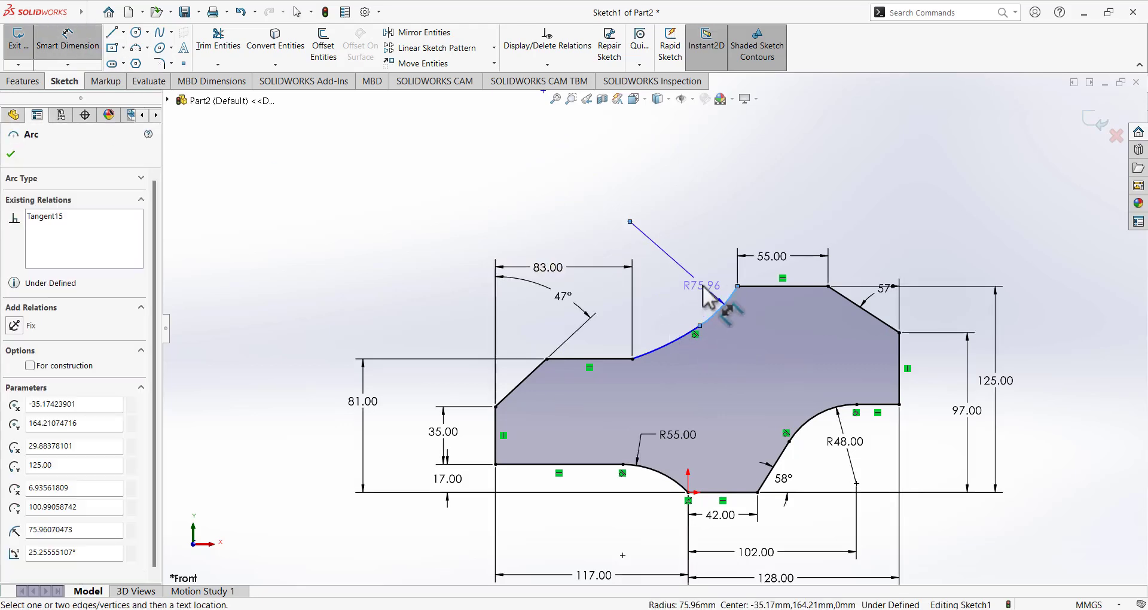
{"action": "left_click", "coordinate": [702, 286]}
{"action": "type", "text": "85"}
{"action": "key", "text": "Return"}
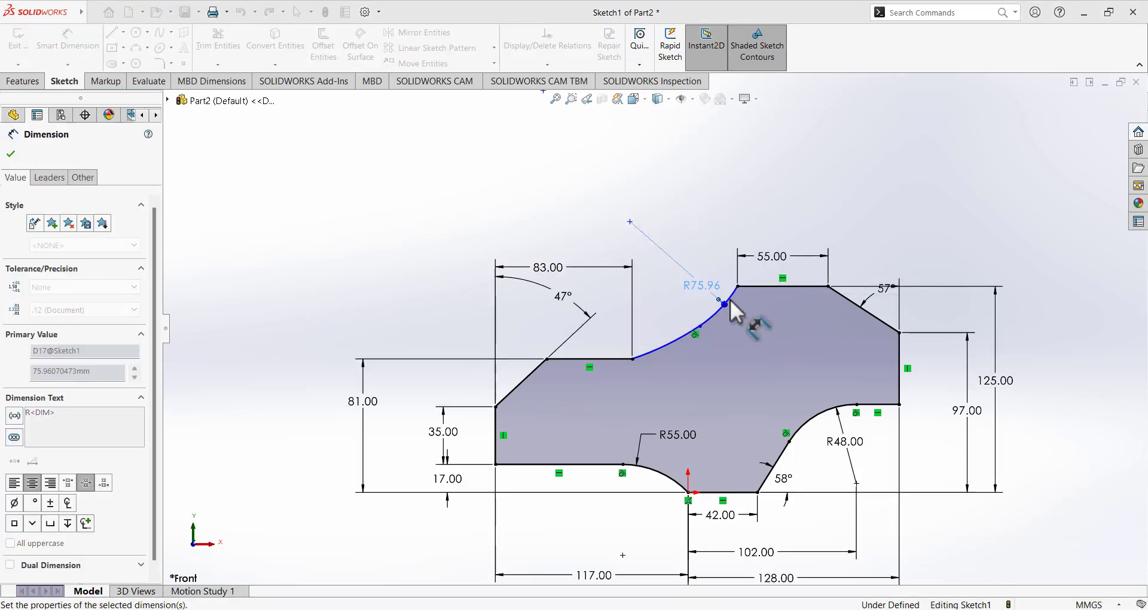
{"action": "left_click", "coordinate": [775, 139]}
{"action": "scroll", "coordinate": [722, 248], "scroll_direction": "up", "scroll_amount": 2}
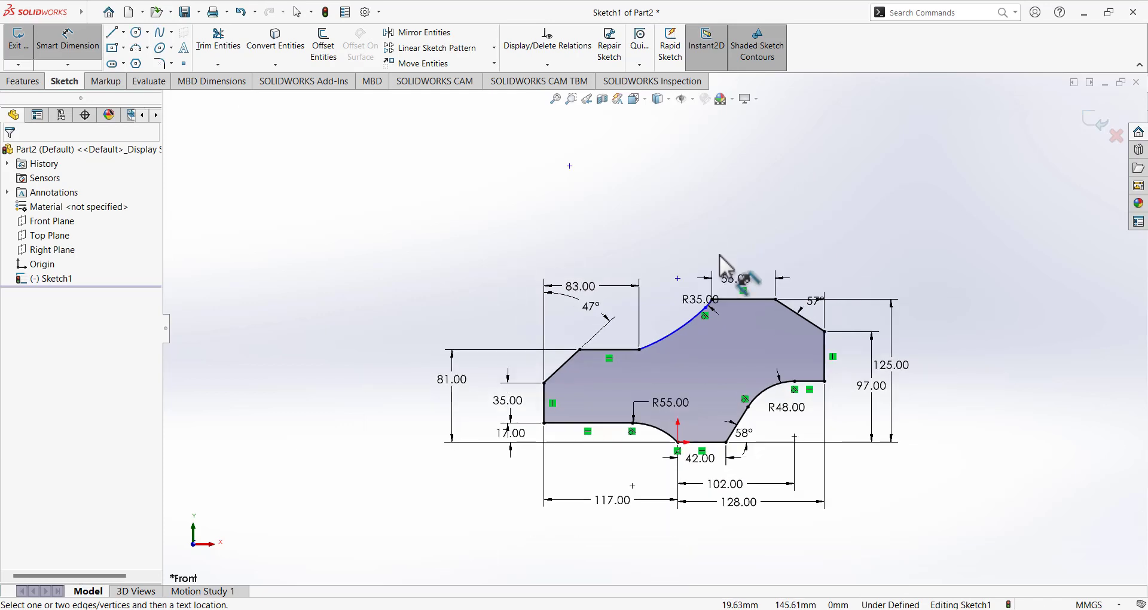
{"action": "scroll", "coordinate": [723, 263], "scroll_direction": "up", "scroll_amount": 3}
{"action": "left_click", "coordinate": [68, 41]}
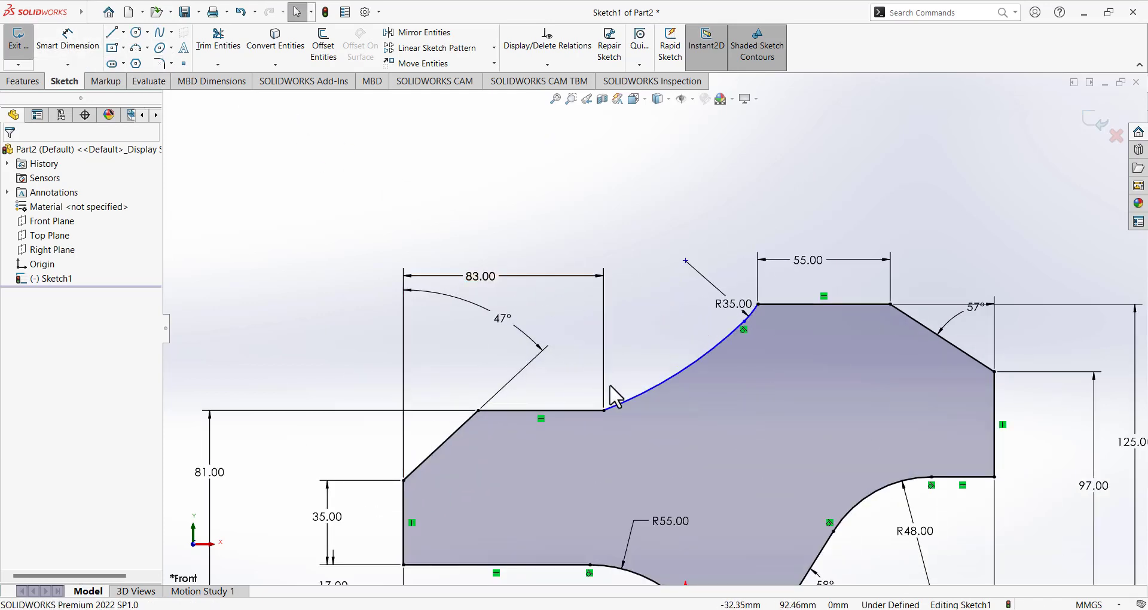
Make the lower arc tangent to the 81 mm ledge line.
{"action": "left_click", "coordinate": [630, 399]}
{"action": "left_click", "coordinate": [586, 410], "text": "ctrl"}
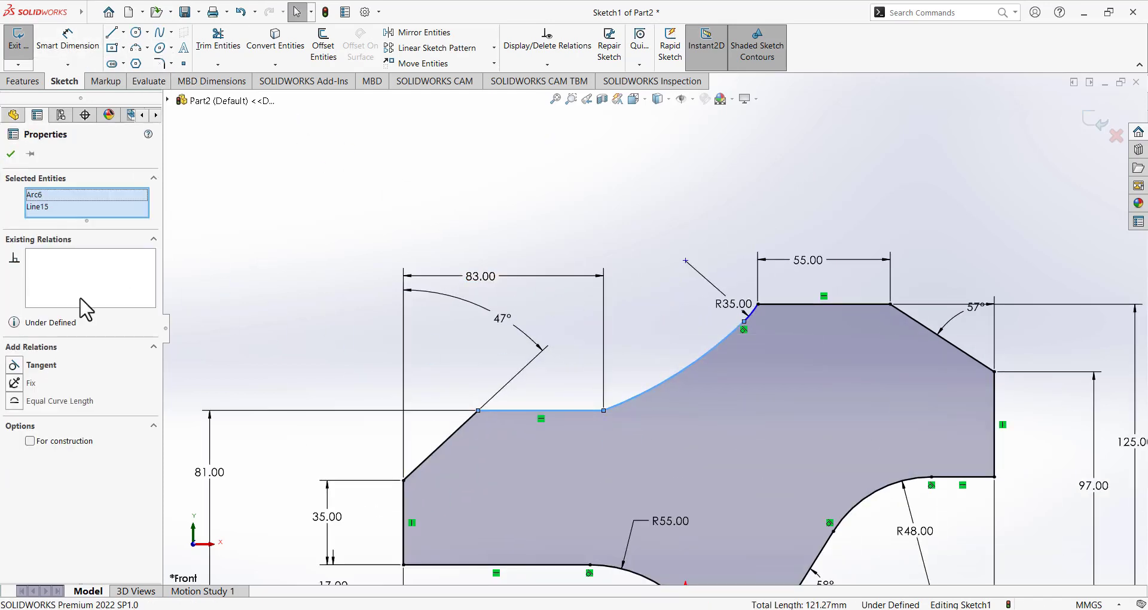
{"action": "left_click", "coordinate": [12, 374]}
{"action": "left_click", "coordinate": [507, 193]}
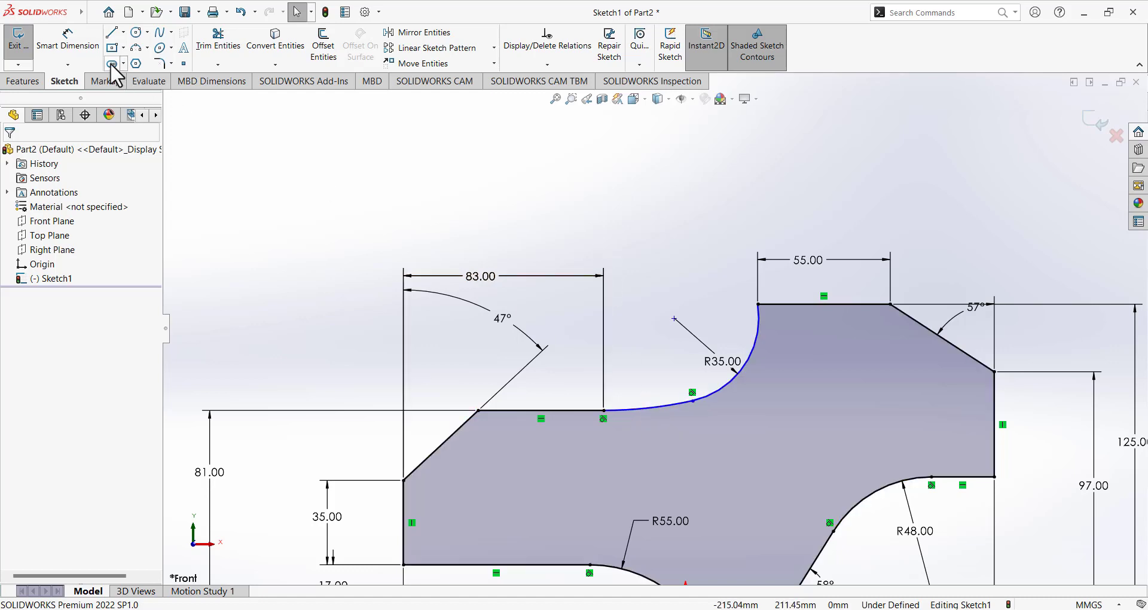
Add an R171.36 radius dimension to the long arc, then bring up the Paint reference.
{"action": "left_click", "coordinate": [68, 41]}
{"action": "left_click", "coordinate": [648, 409]}
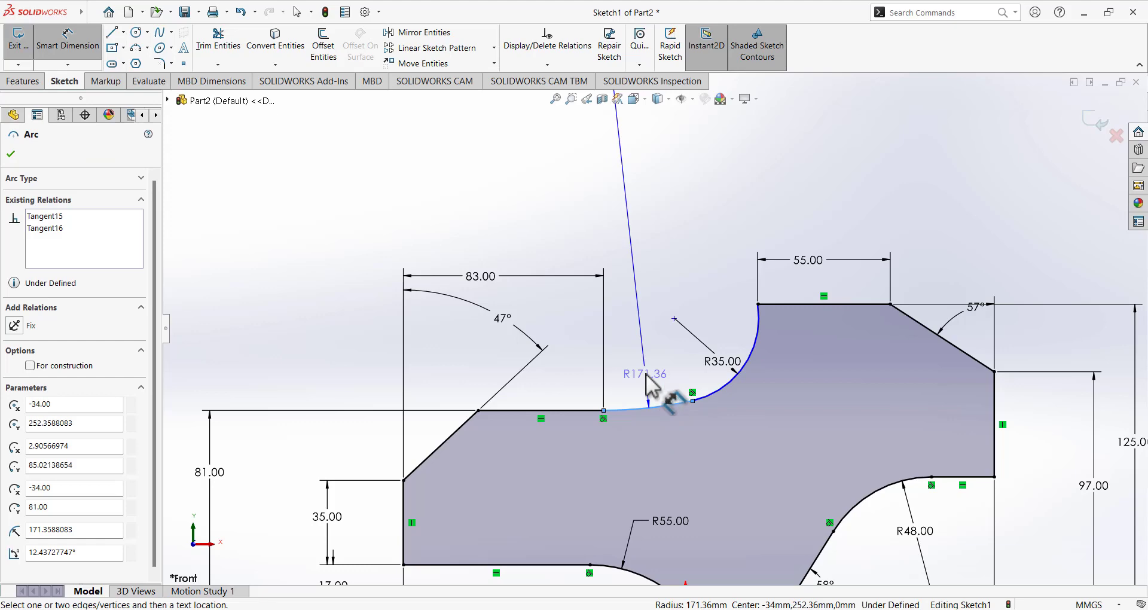
{"action": "left_click", "coordinate": [661, 388]}
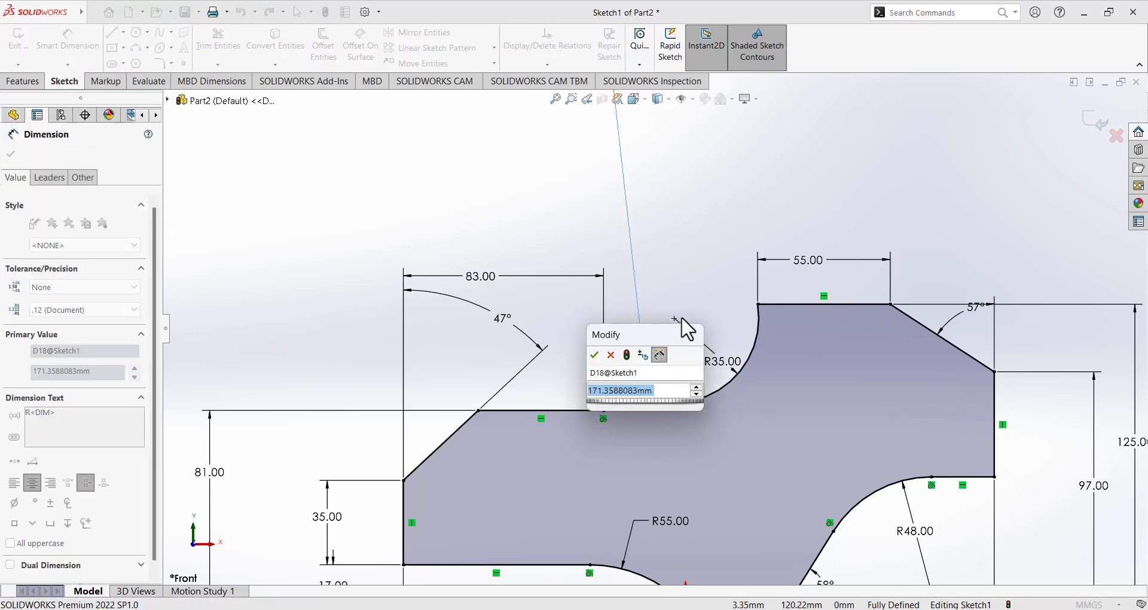
{"action": "left_click", "coordinate": [594, 355]}
{"action": "key", "text": "Escape"}
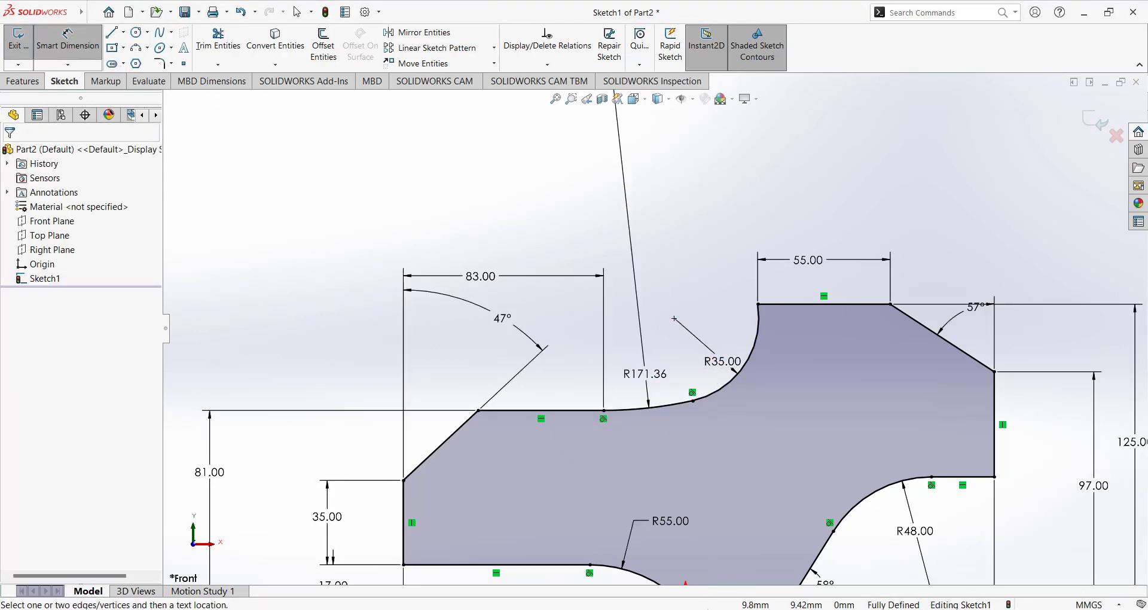
{"action": "left_click", "coordinate": [713, 562]}
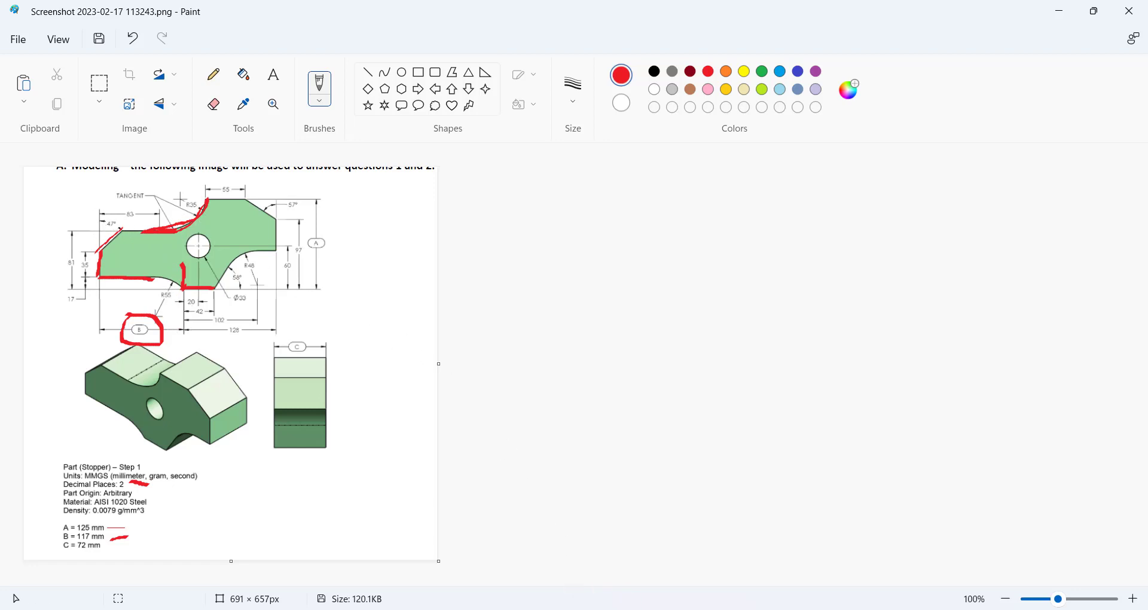
Look over the sketch arcs, then undo the red stroke along the drawing's top edge in Paint.
{"action": "key", "text": "alt+Tab"}
{"action": "scroll", "coordinate": [565, 375], "scroll_direction": "down", "scroll_amount": 5}
{"action": "scroll", "coordinate": [565, 375], "scroll_direction": "up", "scroll_amount": 9}
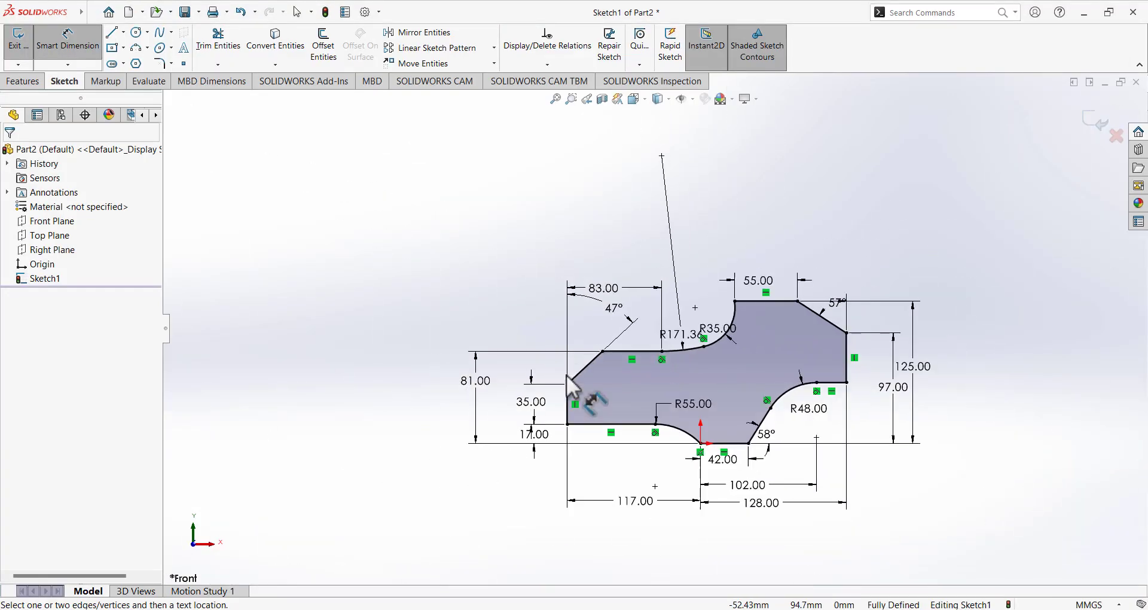
{"action": "scroll", "coordinate": [567, 378], "scroll_direction": "up", "scroll_amount": 2}
{"action": "scroll", "coordinate": [688, 359], "scroll_direction": "down", "scroll_amount": 10}
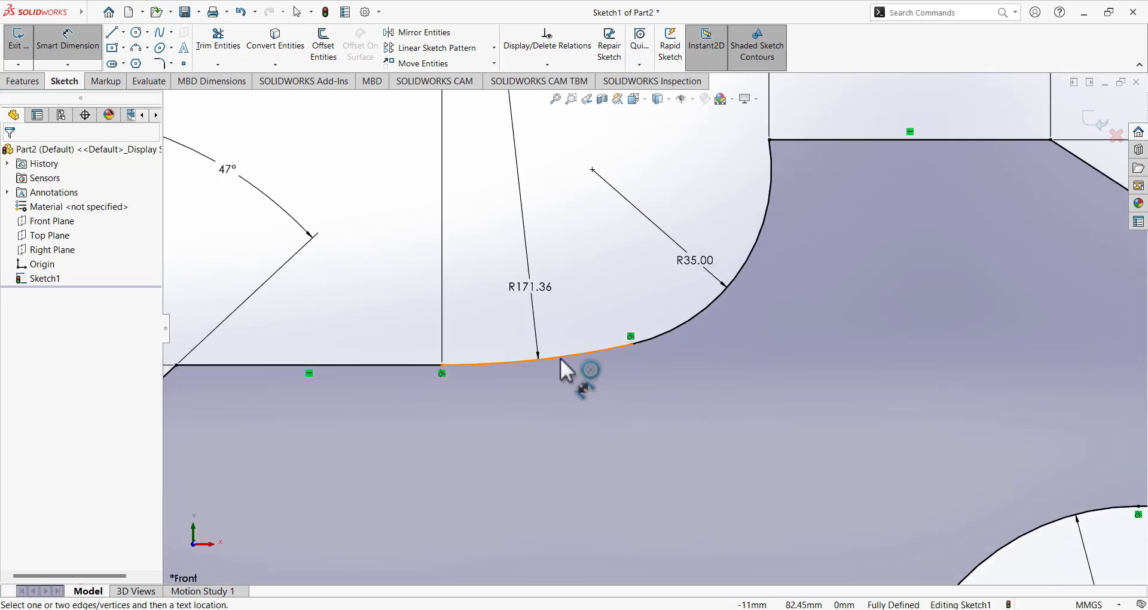
{"action": "key", "text": "alt+Tab"}
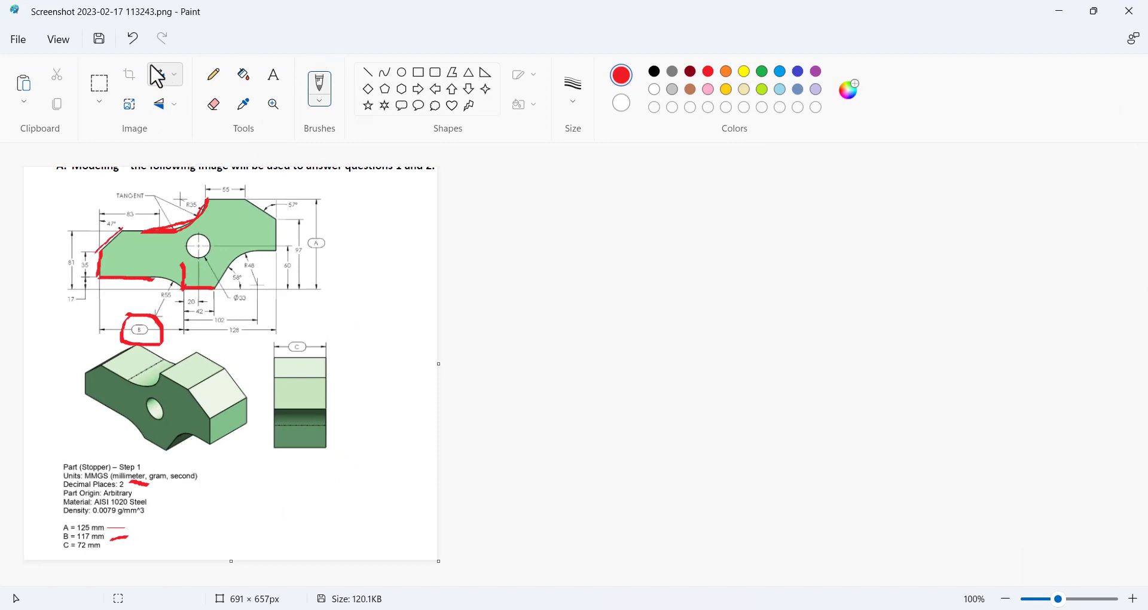
{"action": "left_click", "coordinate": [134, 39]}
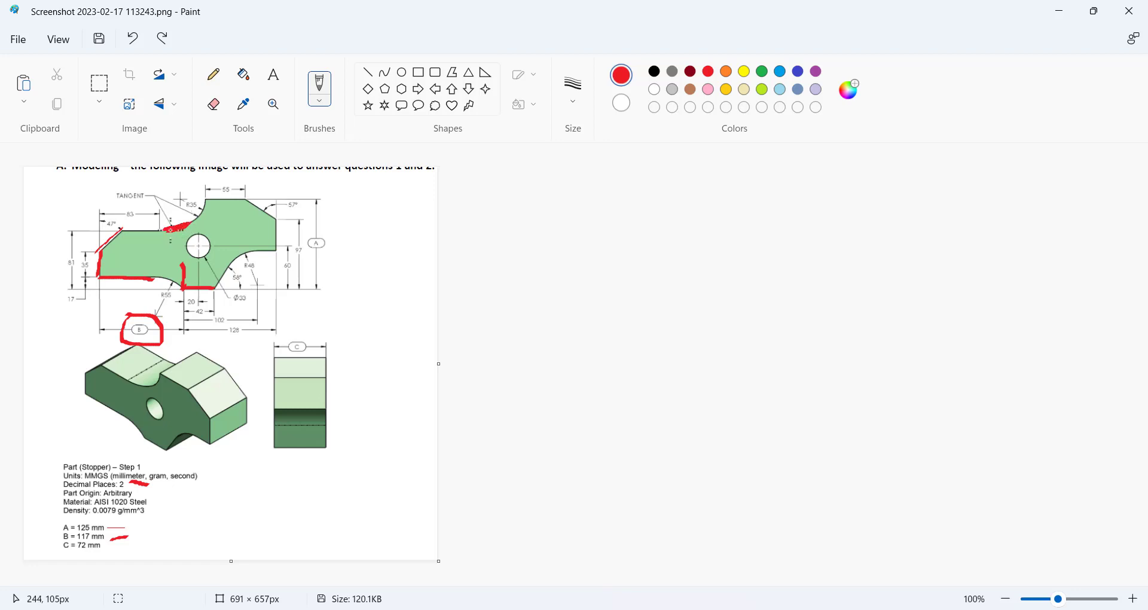
Minimize Paint, zoom around the sketch arcs and turn off Smart Dimension.
{"action": "left_click", "coordinate": [694, 609]}
{"action": "scroll", "coordinate": [646, 308], "scroll_direction": "down", "scroll_amount": 6}
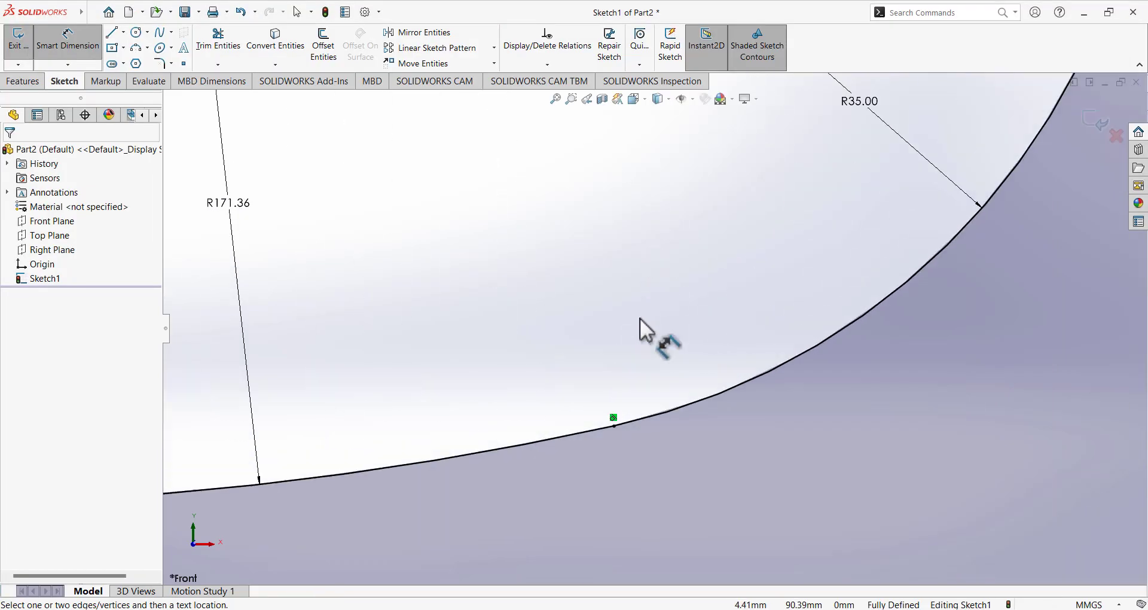
{"action": "scroll", "coordinate": [639, 318], "scroll_direction": "up", "scroll_amount": 9}
{"action": "scroll", "coordinate": [646, 331], "scroll_direction": "up", "scroll_amount": 3}
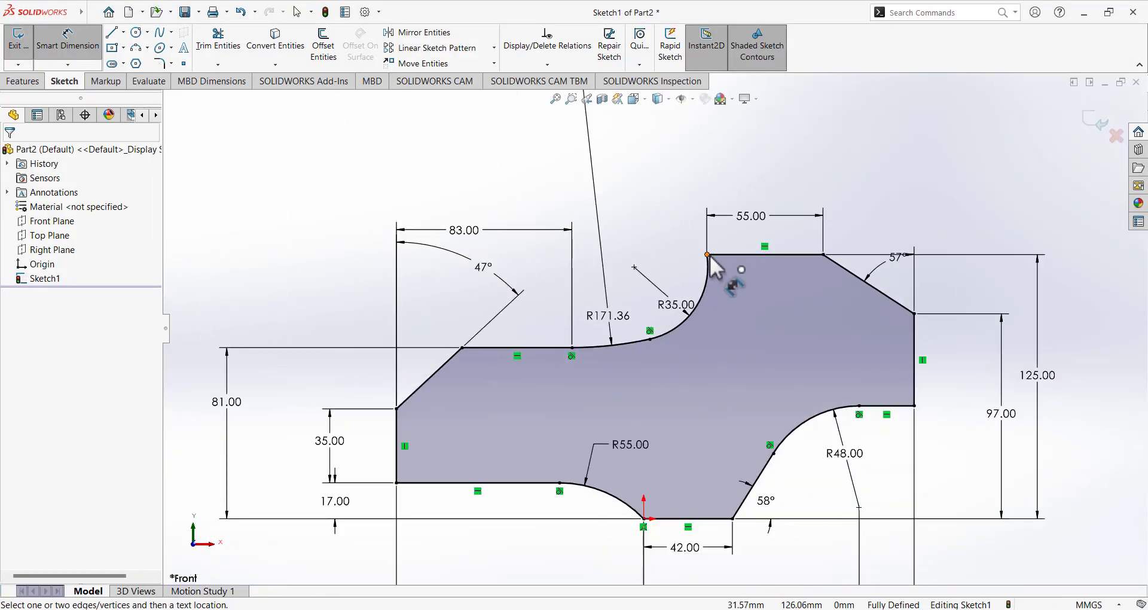
{"action": "left_click", "coordinate": [89, 43]}
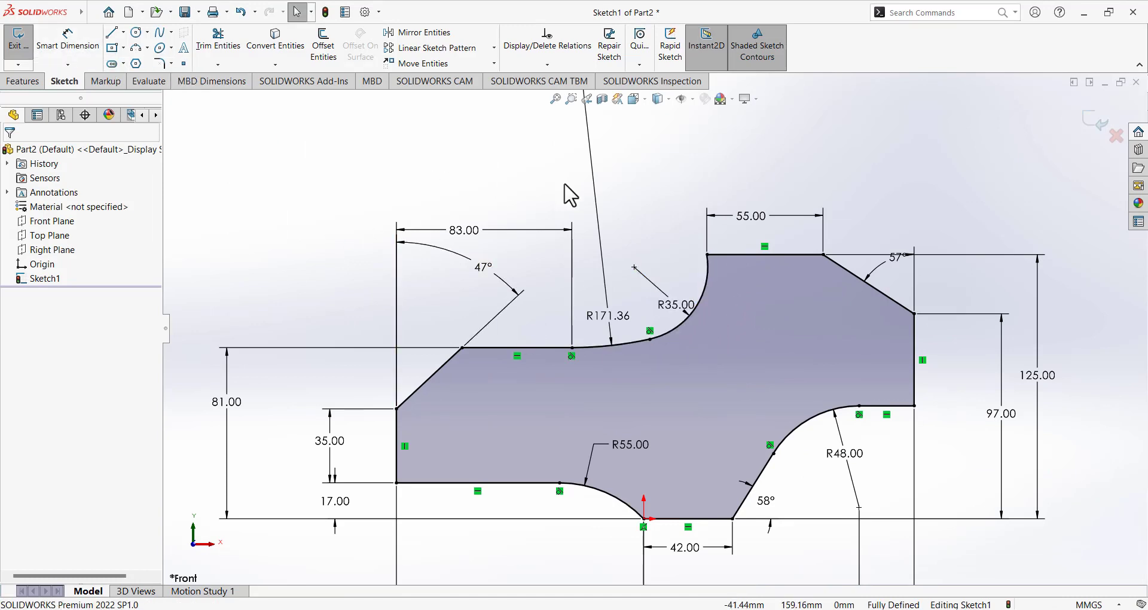
Delete the R171.36 dimension and add a Horizontal relation between the R35 arc's centre and top endpoint.
{"action": "right_click", "coordinate": [591, 194]}
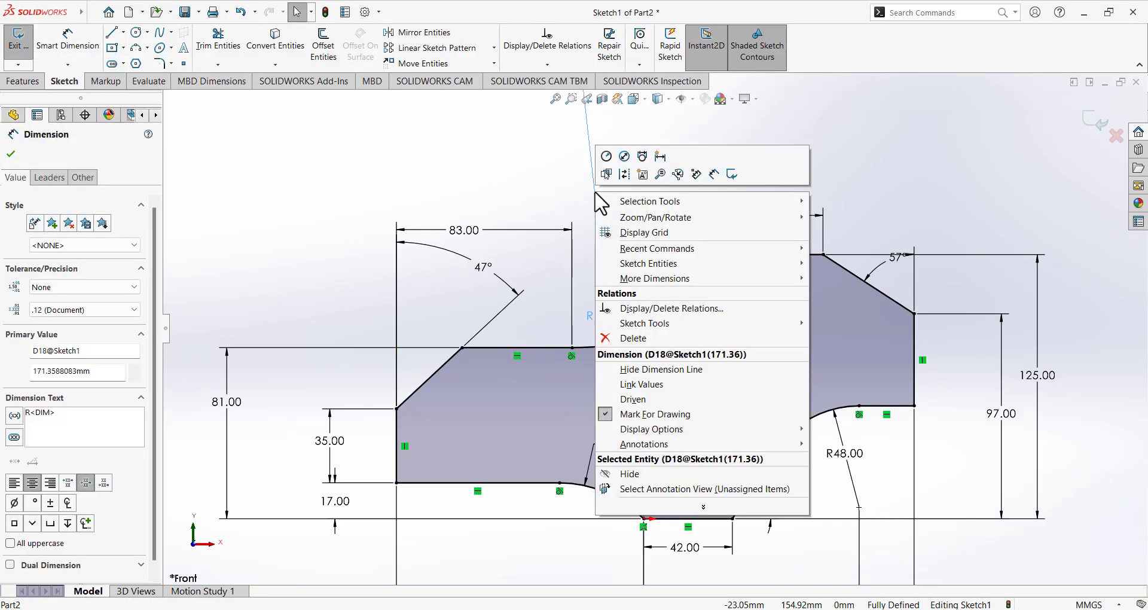
{"action": "left_click", "coordinate": [631, 336]}
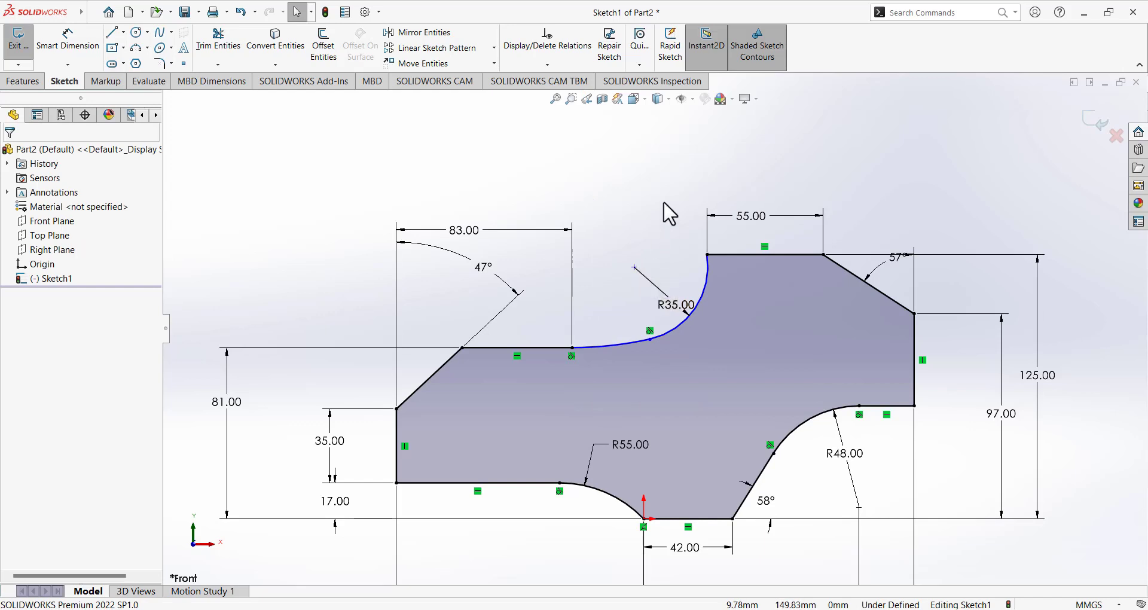
{"action": "left_click", "coordinate": [634, 267]}
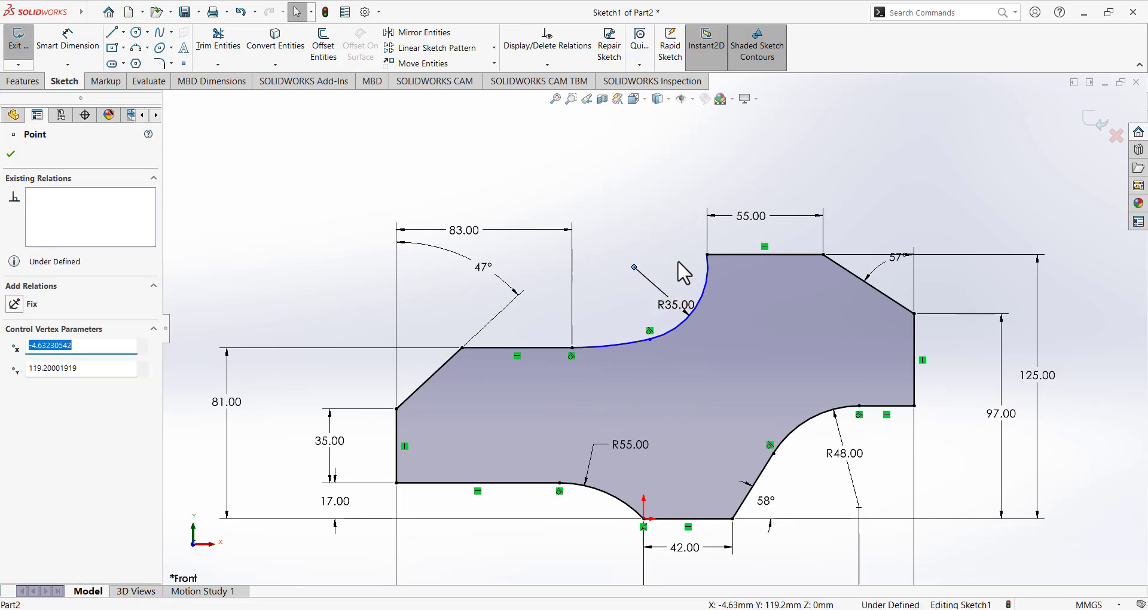
{"action": "left_click", "coordinate": [707, 255], "text": "ctrl"}
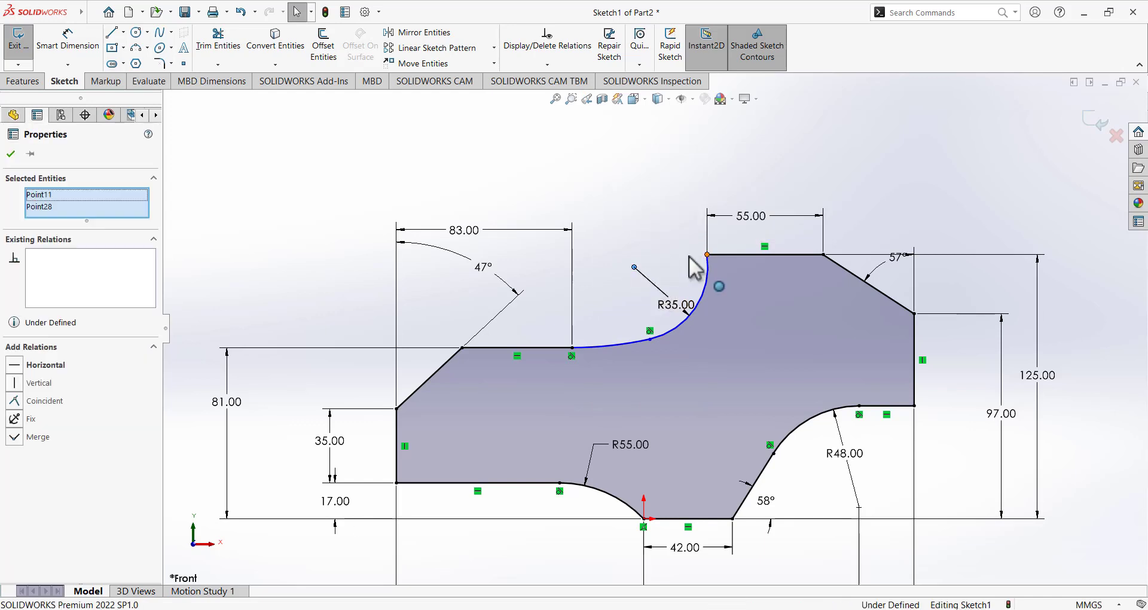
{"action": "left_click", "coordinate": [16, 366]}
{"action": "left_click", "coordinate": [376, 178]}
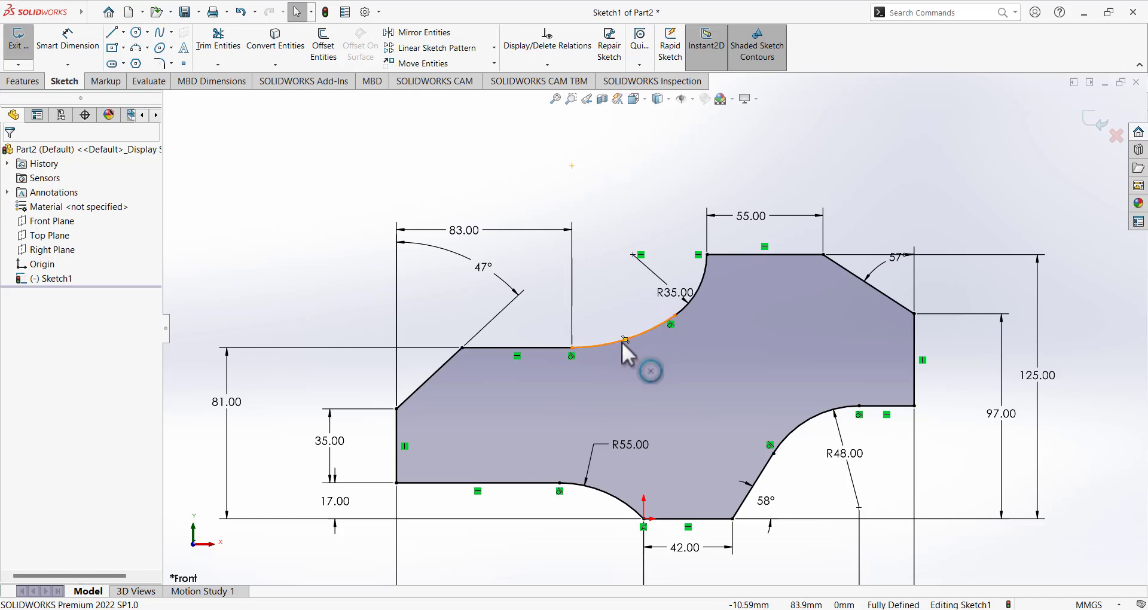
Switch over to the reference drawing in Paint.
{"action": "scroll", "coordinate": [653, 343], "scroll_direction": "down", "scroll_amount": 2}
{"action": "scroll", "coordinate": [653, 342], "scroll_direction": "up", "scroll_amount": 5}
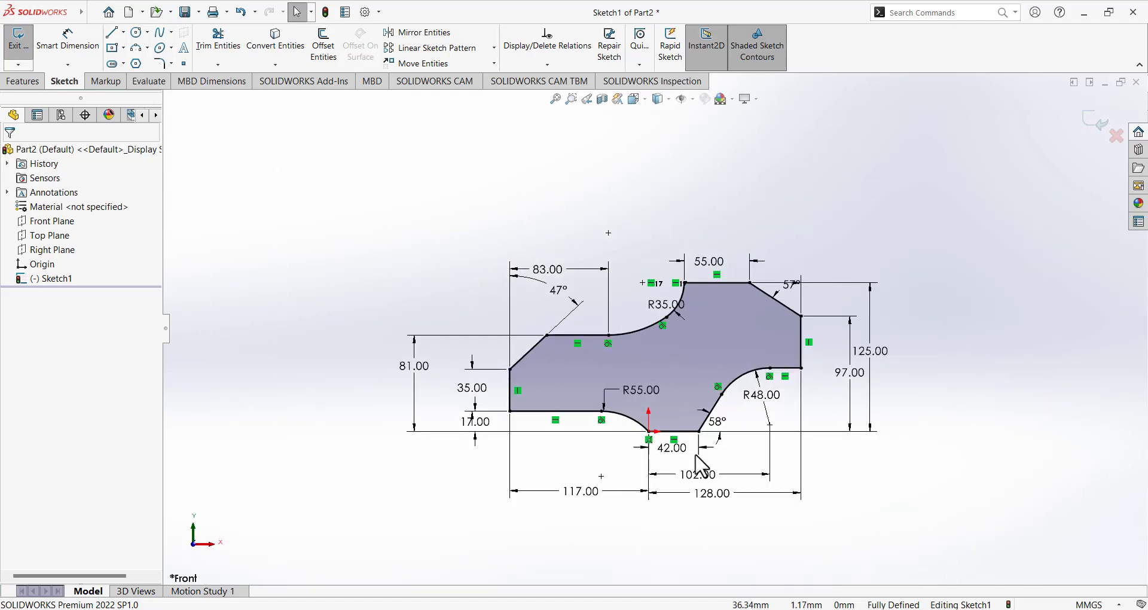
{"action": "key", "text": "alt+Tab"}
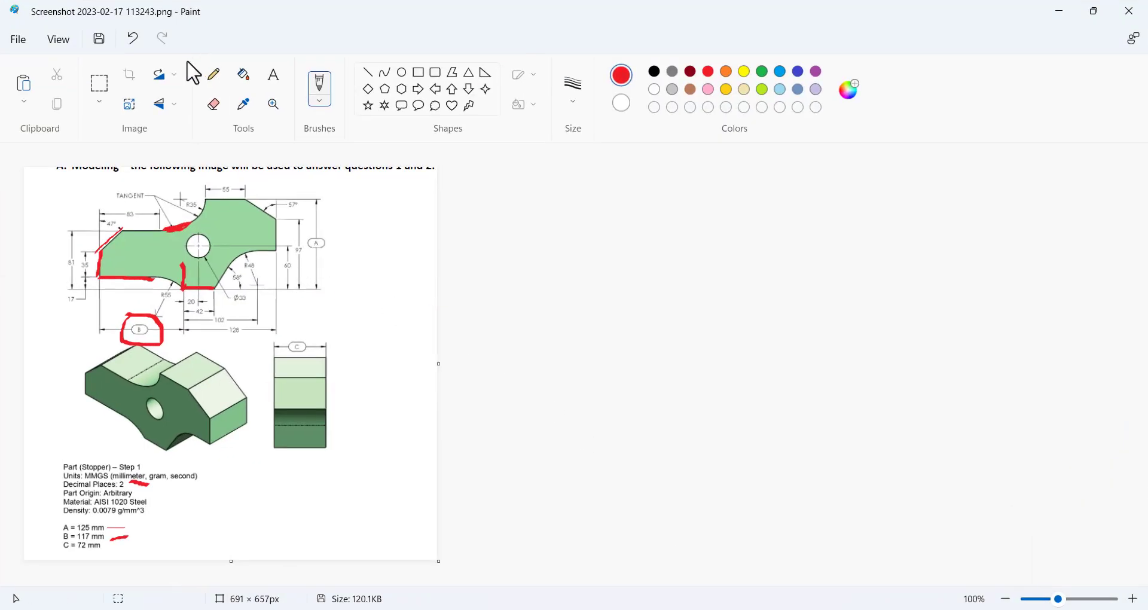
Undo the red markups in Paint except the 42 mm base mark, then minimize Paint.
{"action": "left_click", "coordinate": [134, 41]}
{"action": "left_click", "coordinate": [134, 40]}
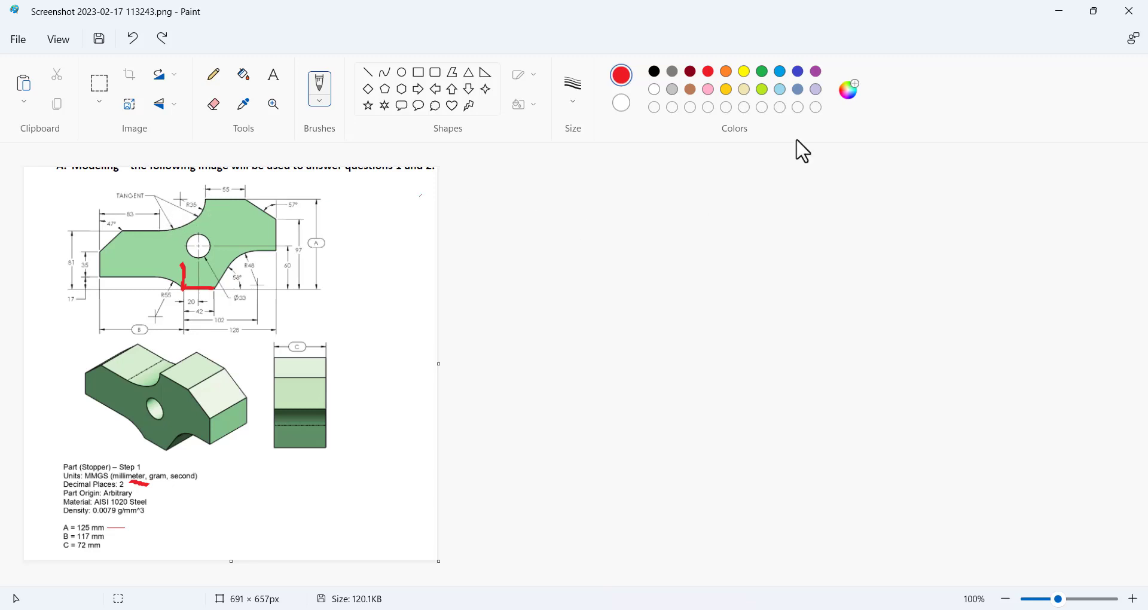
{"action": "left_click", "coordinate": [1059, 11]}
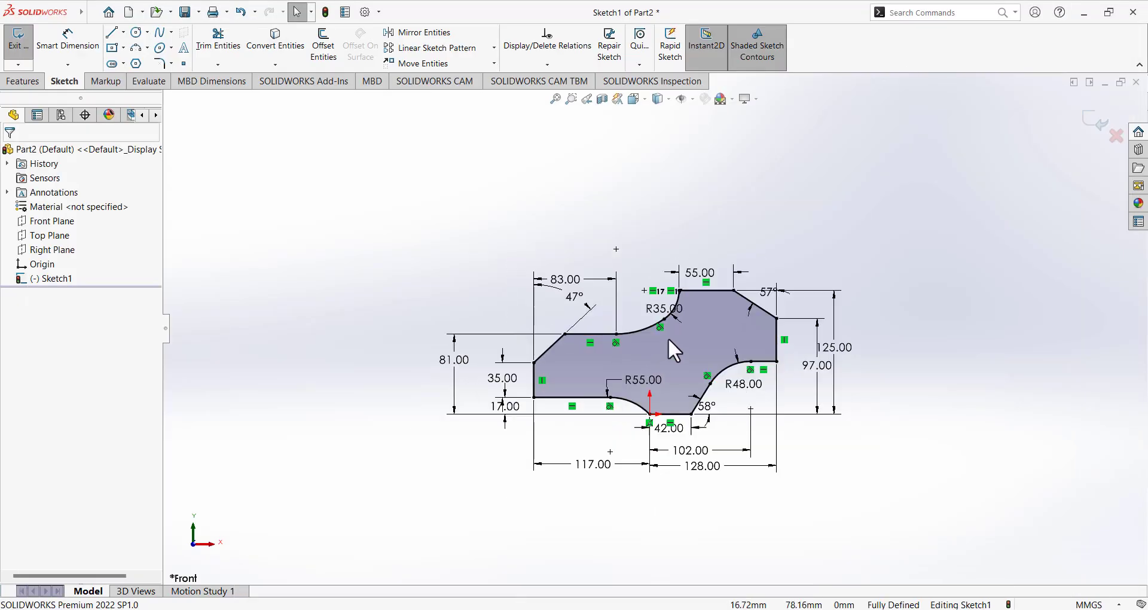
Delete the R35 arc and the adjoining long arc from the stopper sketch.
{"action": "scroll", "coordinate": [666, 342], "scroll_direction": "down", "scroll_amount": 3}
{"action": "scroll", "coordinate": [633, 281], "scroll_direction": "up", "scroll_amount": 5}
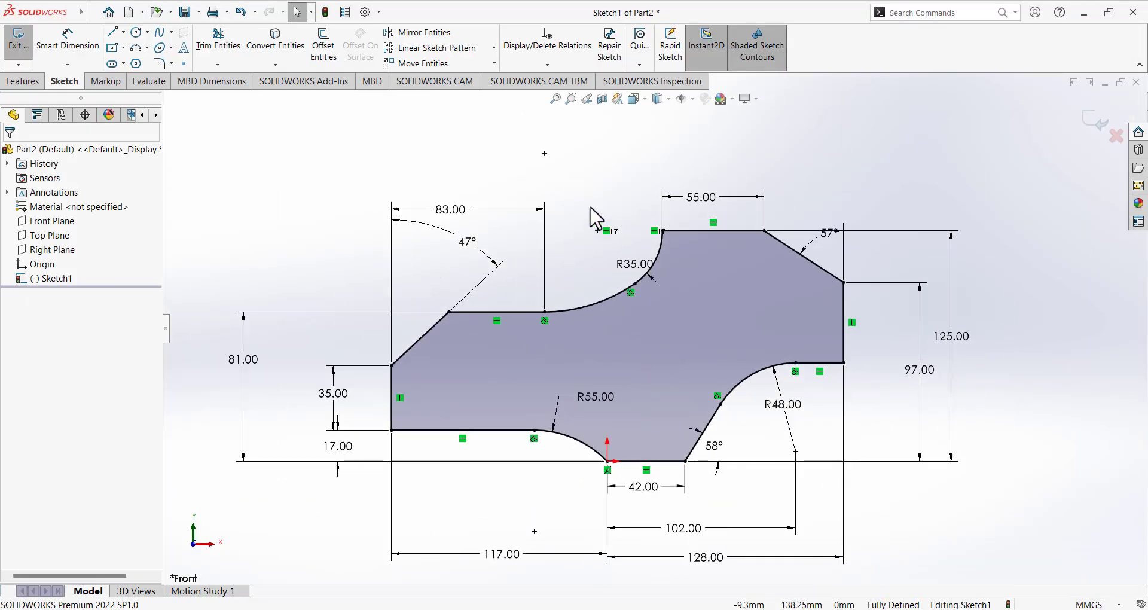
{"action": "scroll", "coordinate": [651, 291], "scroll_direction": "down", "scroll_amount": 4}
{"action": "left_click", "coordinate": [709, 331]}
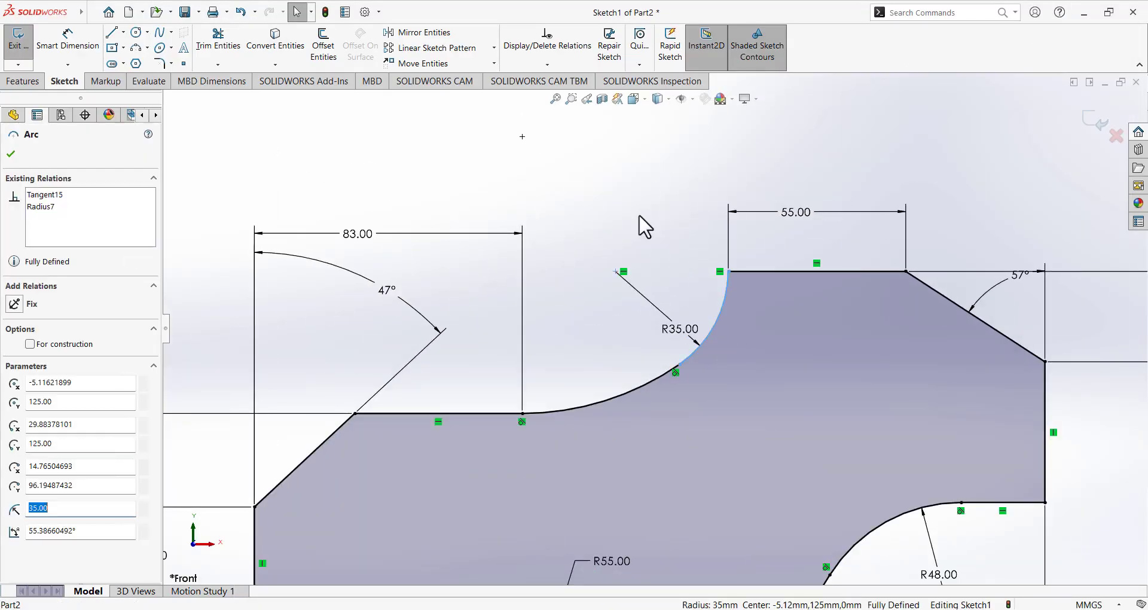
{"action": "key", "text": "Delete"}
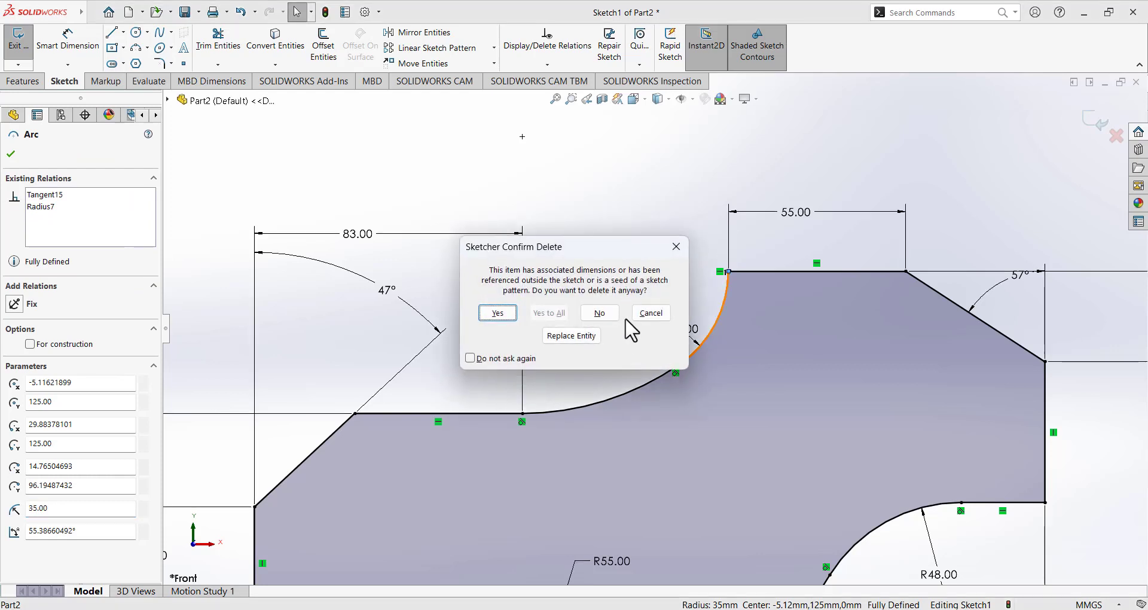
{"action": "left_click", "coordinate": [507, 317]}
{"action": "left_click", "coordinate": [626, 393]}
{"action": "key", "text": "Delete"}
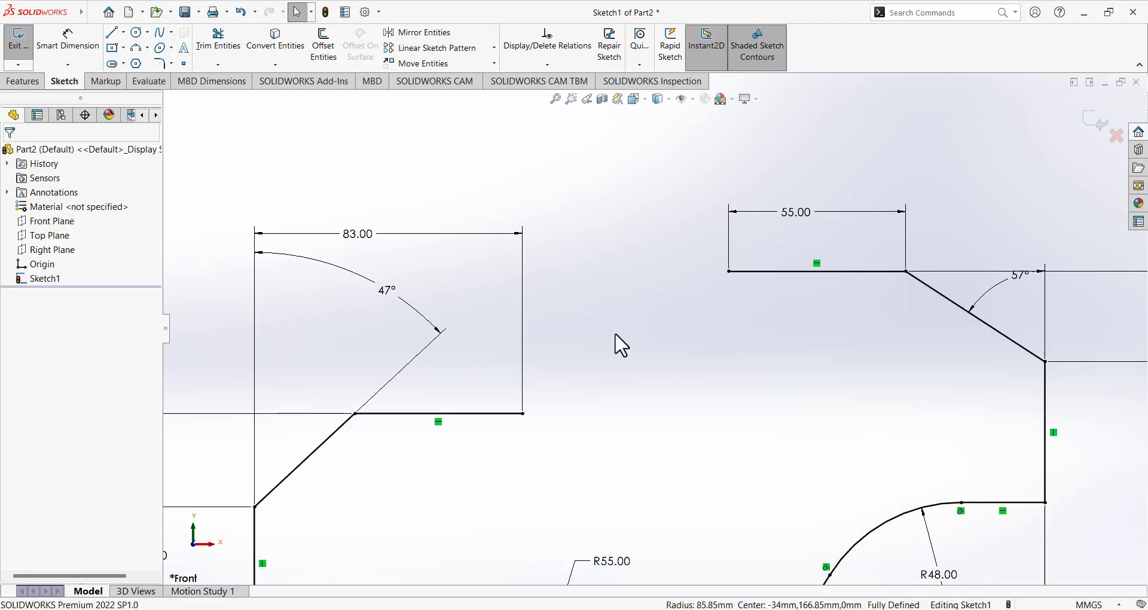
Redo the red upper-arc markup on the Paint reference drawing.
{"action": "scroll", "coordinate": [614, 332], "scroll_direction": "down", "scroll_amount": 3}
{"action": "scroll", "coordinate": [615, 330], "scroll_direction": "up", "scroll_amount": 7}
{"action": "left_click", "coordinate": [712, 609]}
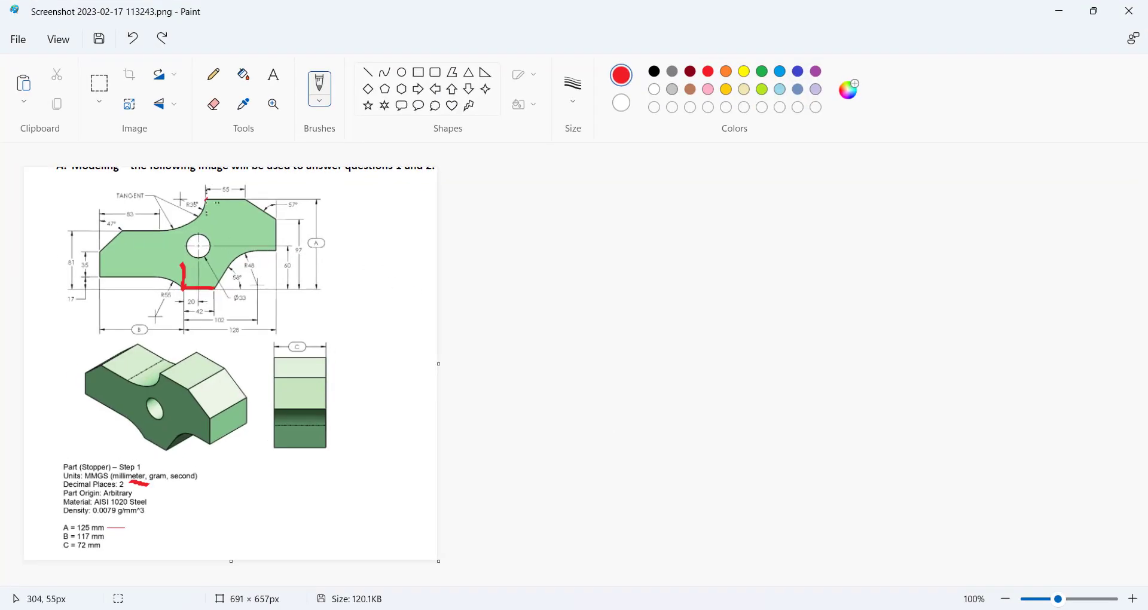
{"action": "left_click", "coordinate": [429, 314]}
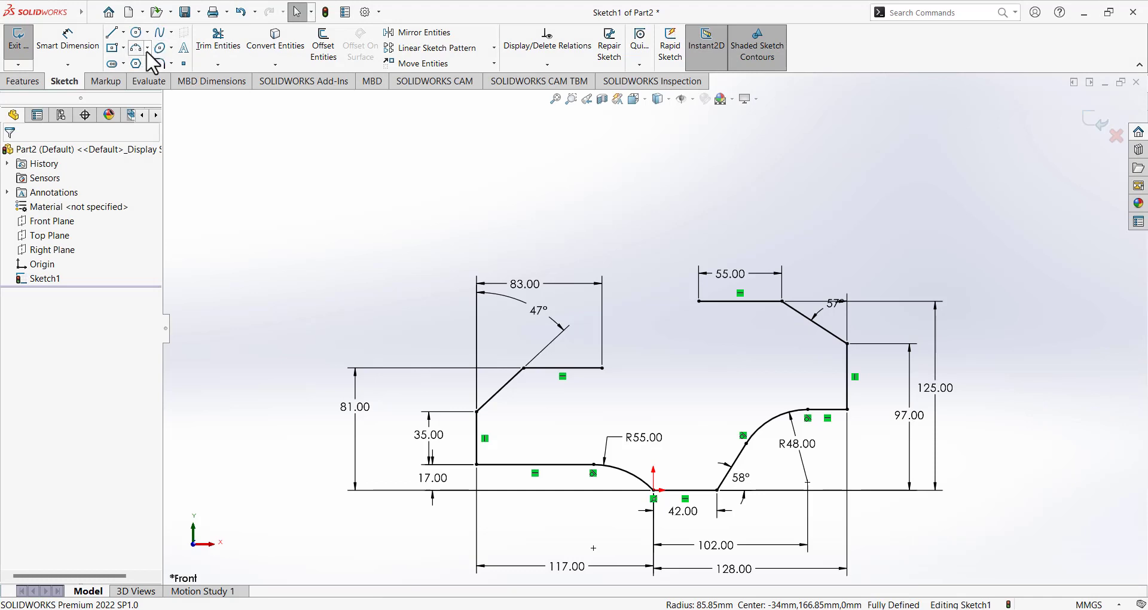
Draw two R21 three-point arcs from the 55 mm top line's corner down to the 81 mm ledge.
{"action": "left_click", "coordinate": [147, 49]}
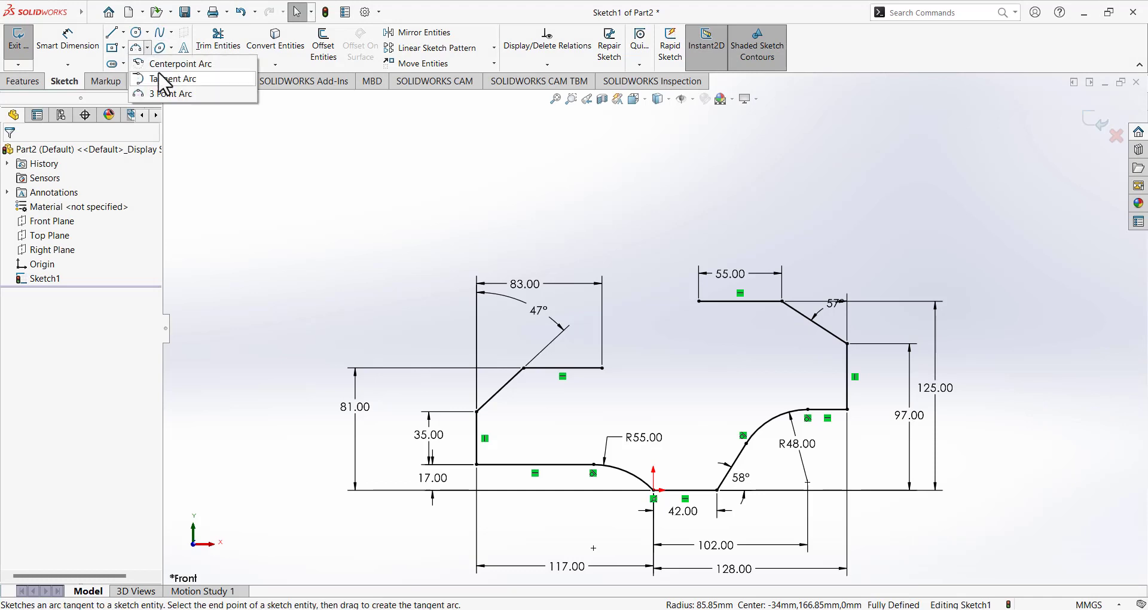
{"action": "left_click", "coordinate": [172, 94]}
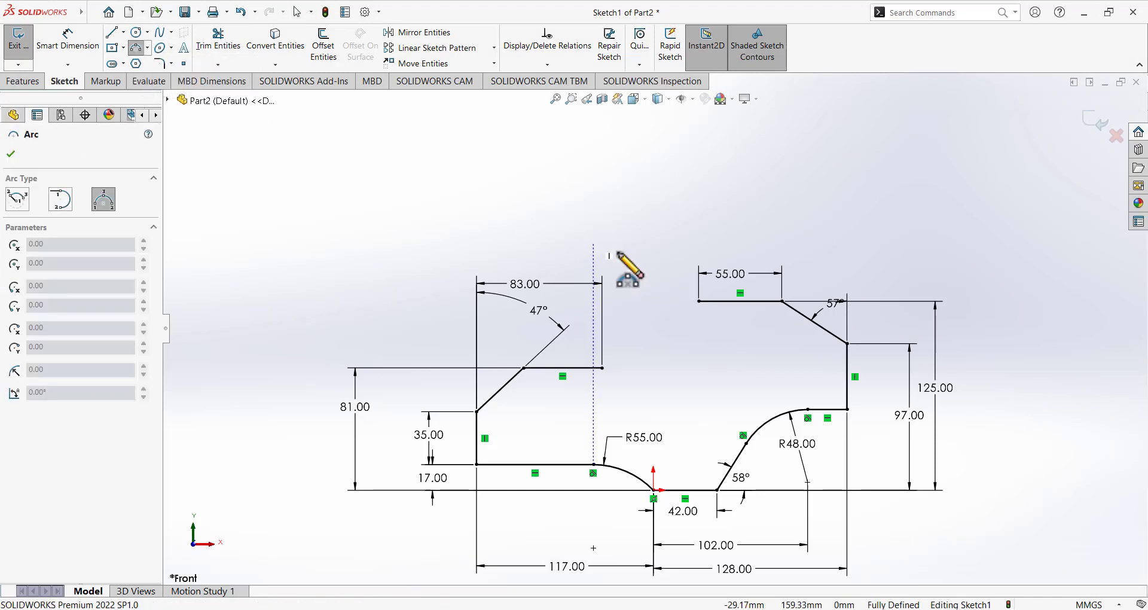
{"action": "left_click", "coordinate": [698, 301]}
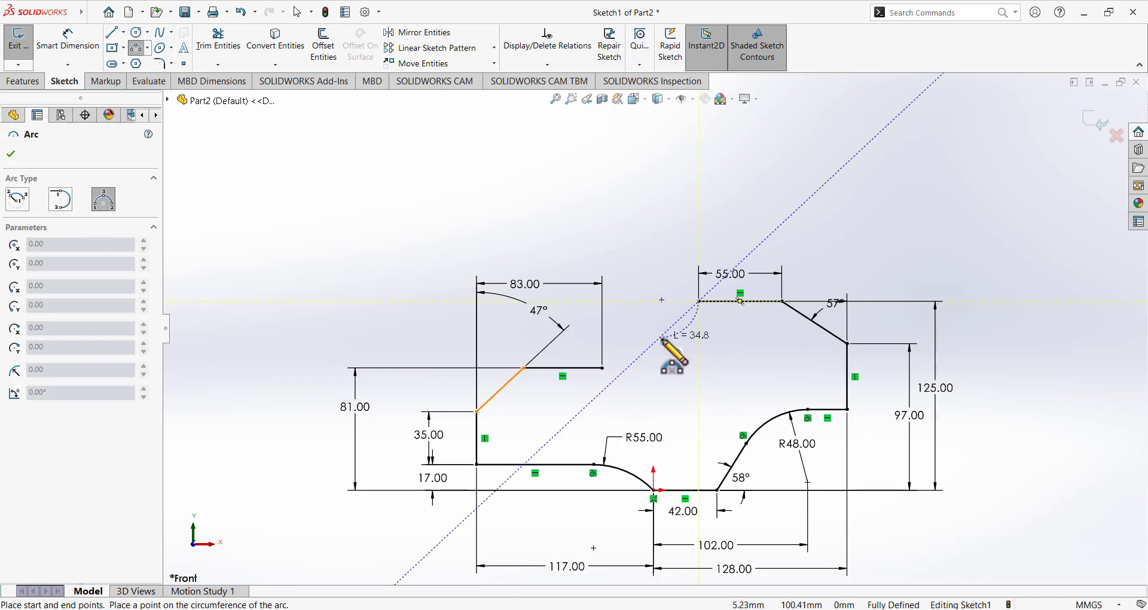
{"action": "left_click", "coordinate": [656, 335]}
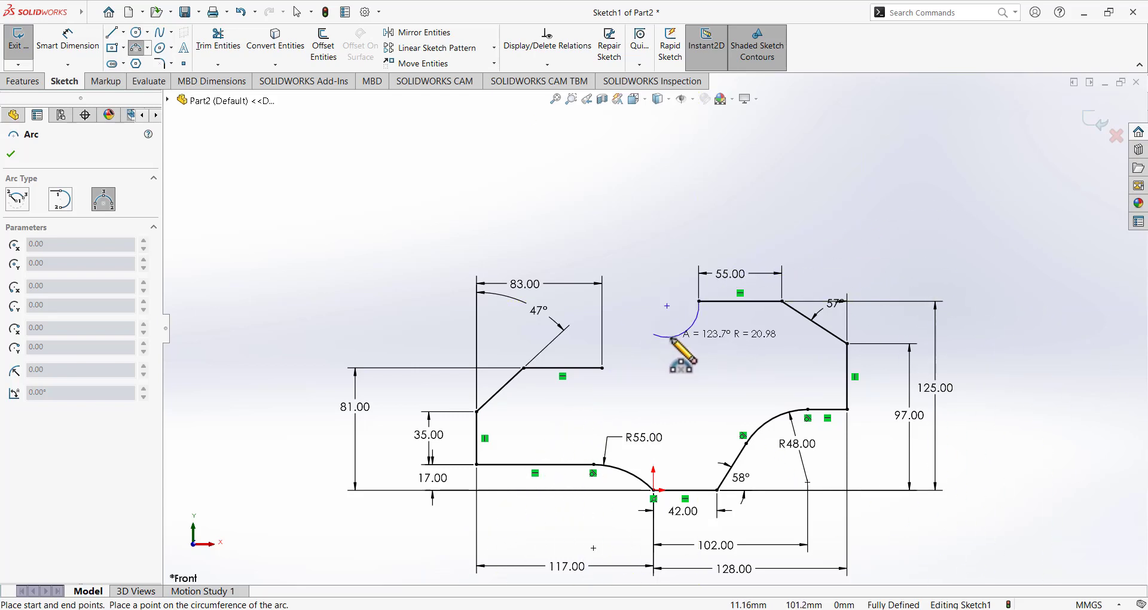
{"action": "left_click", "coordinate": [671, 337]}
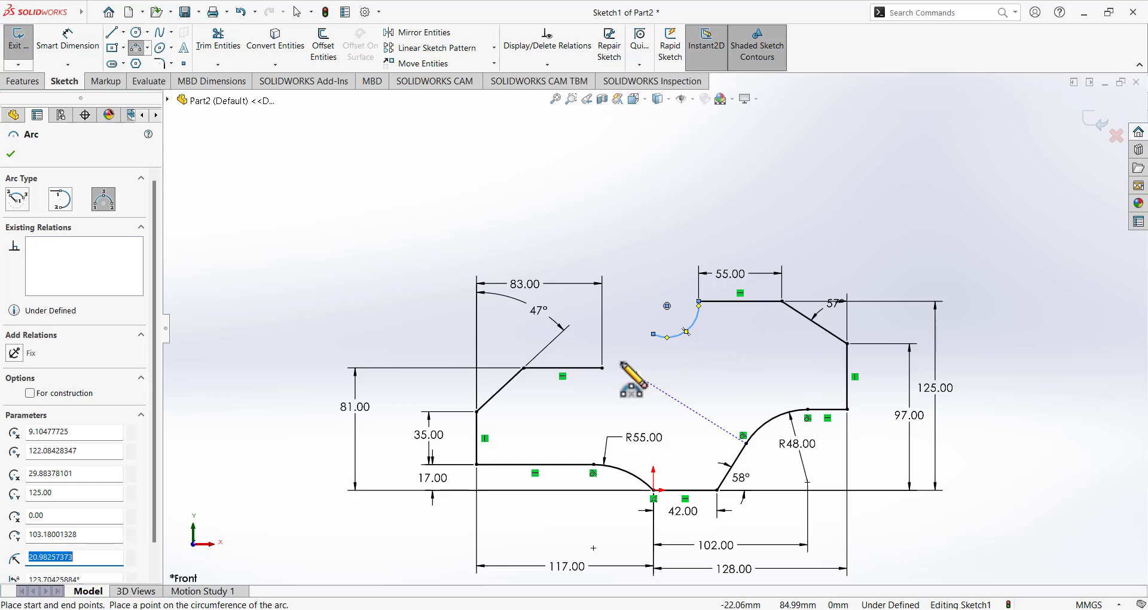
{"action": "left_click", "coordinate": [654, 335]}
{"action": "left_click", "coordinate": [603, 368]}
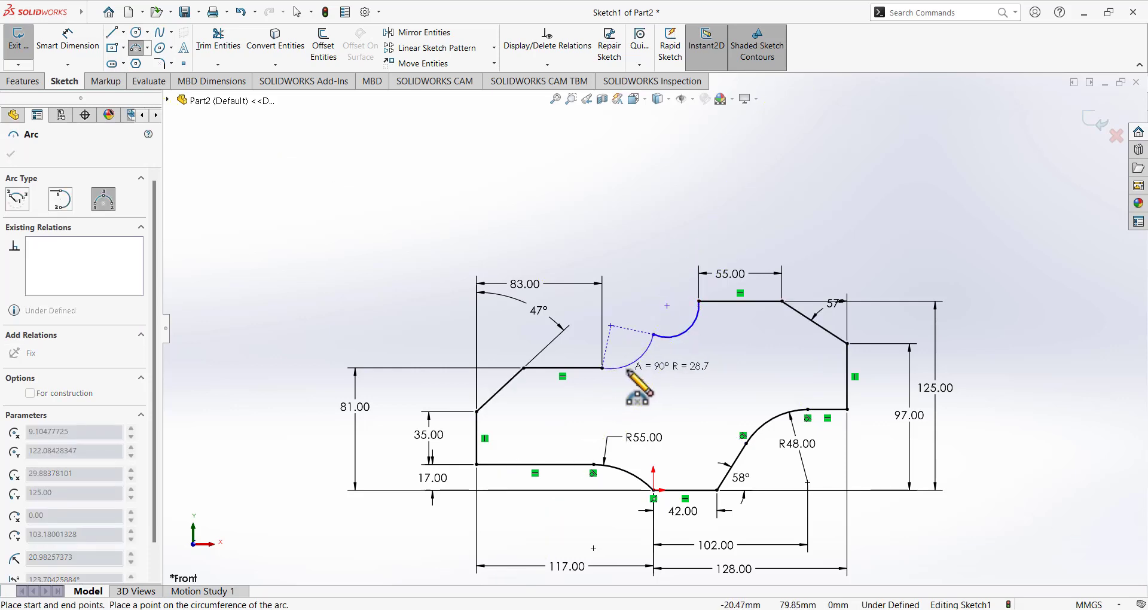
{"action": "left_click", "coordinate": [648, 363]}
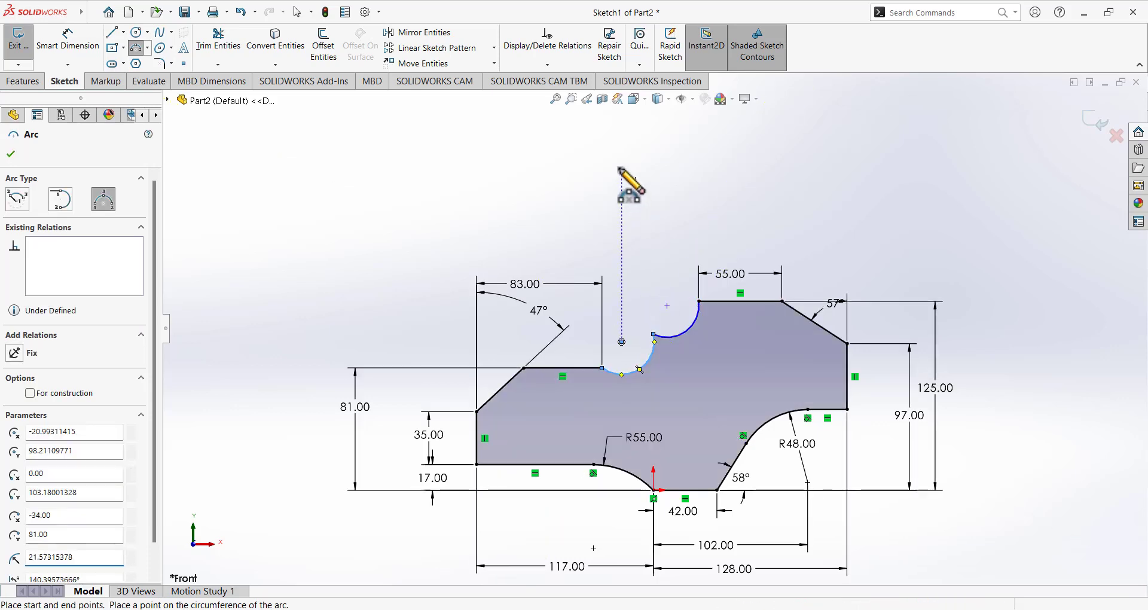
{"action": "key", "text": "Escape"}
{"action": "left_click", "coordinate": [672, 332]}
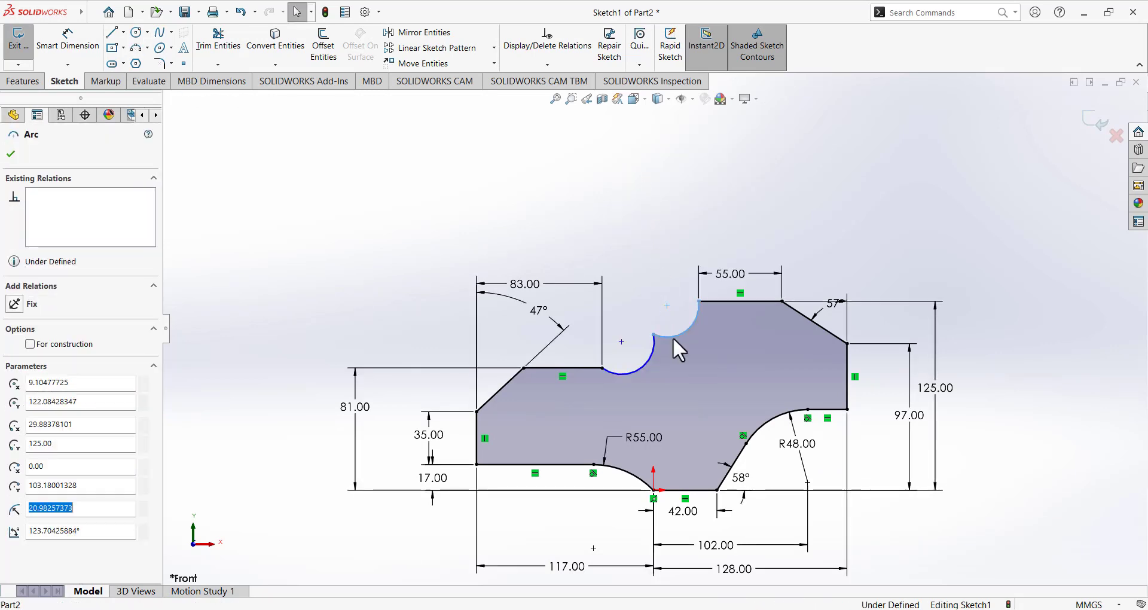
Make the lower notch arc tangent to the other arc and to the flat top line.
{"action": "left_click", "coordinate": [645, 361], "text": "ctrl"}
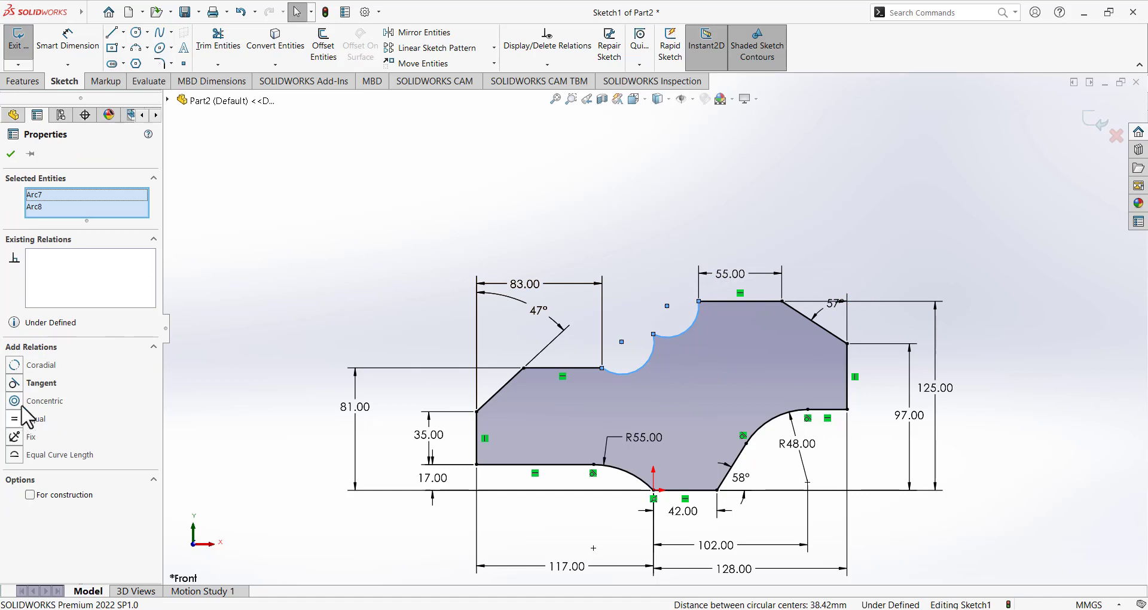
{"action": "left_click", "coordinate": [18, 383]}
{"action": "key", "text": "Escape"}
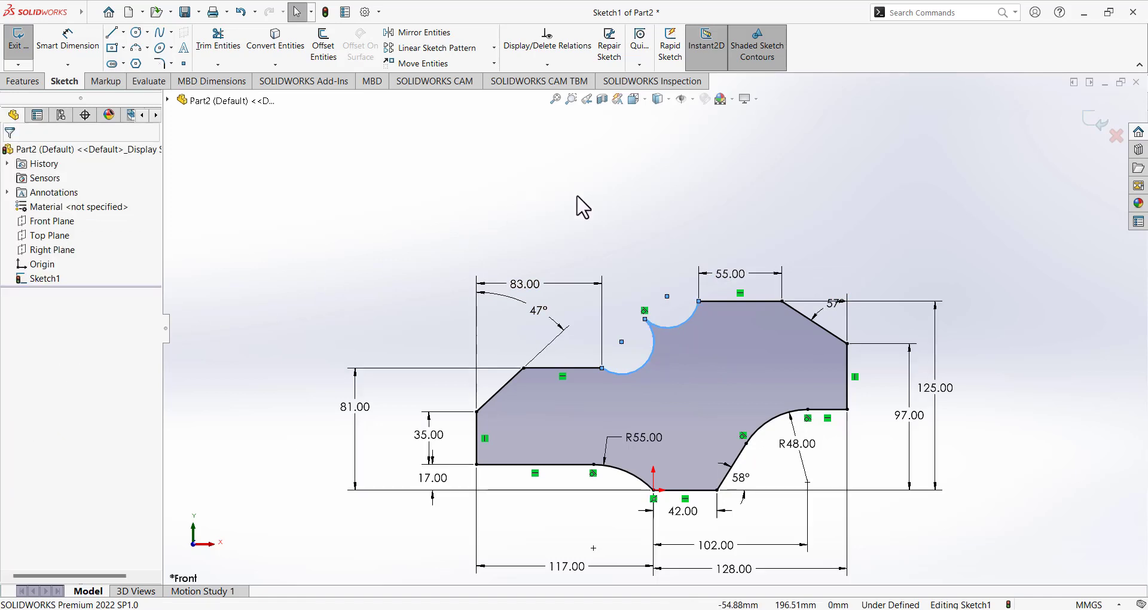
{"action": "left_click", "coordinate": [634, 373]}
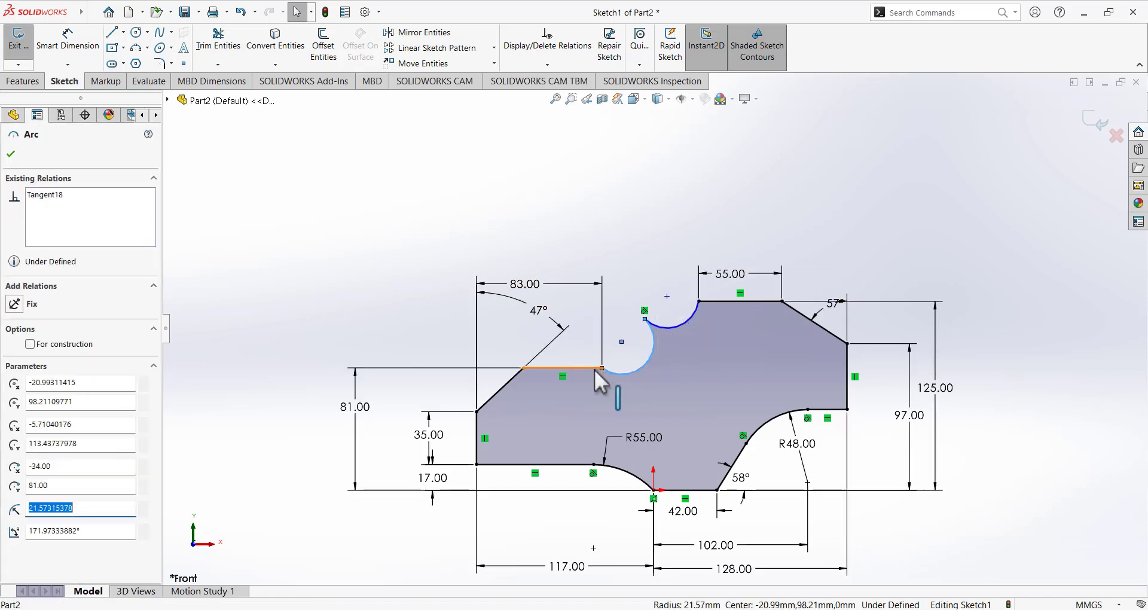
{"action": "left_click", "coordinate": [595, 368], "text": "ctrl"}
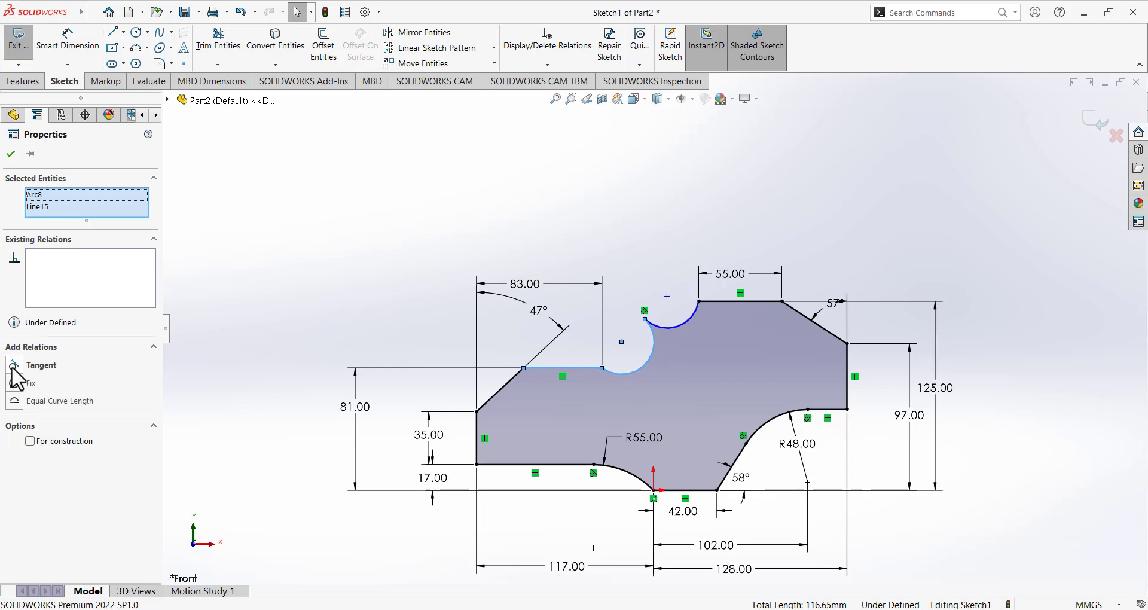
{"action": "left_click", "coordinate": [13, 367]}
{"action": "key", "text": "Escape"}
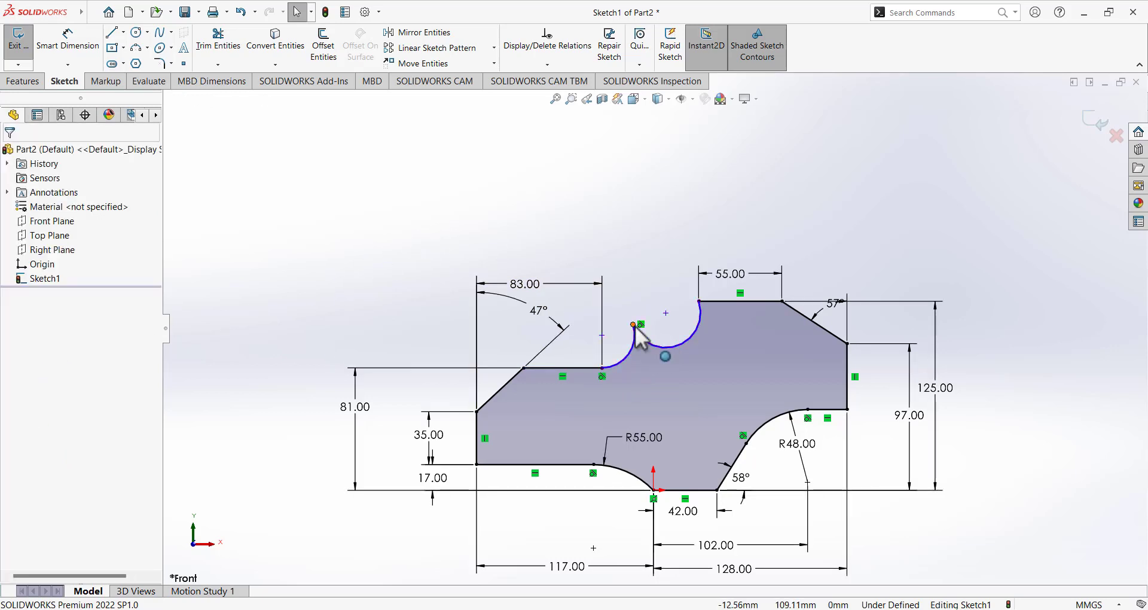
Try moving the upper arc's endpoint, then undo the move and the tangent relations.
{"action": "mouse_move", "coordinate": [635, 326]}
{"action": "left_mouse_down"}
{"action": "mouse_move", "coordinate": [643, 334]}
{"action": "mouse_move", "coordinate": [650, 318]}
{"action": "left_mouse_up"}
{"action": "left_click", "coordinate": [622, 258]}
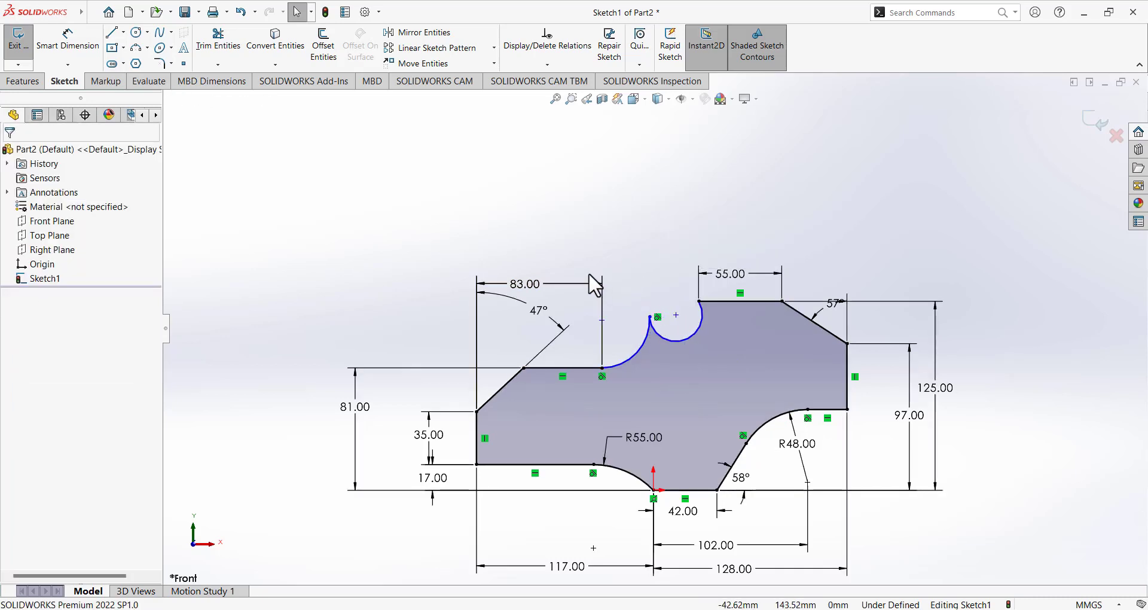
{"action": "key", "text": "ctrl+z"}
{"action": "key", "text": "ctrl+z"}
{"action": "key", "text": "ctrl+z"}
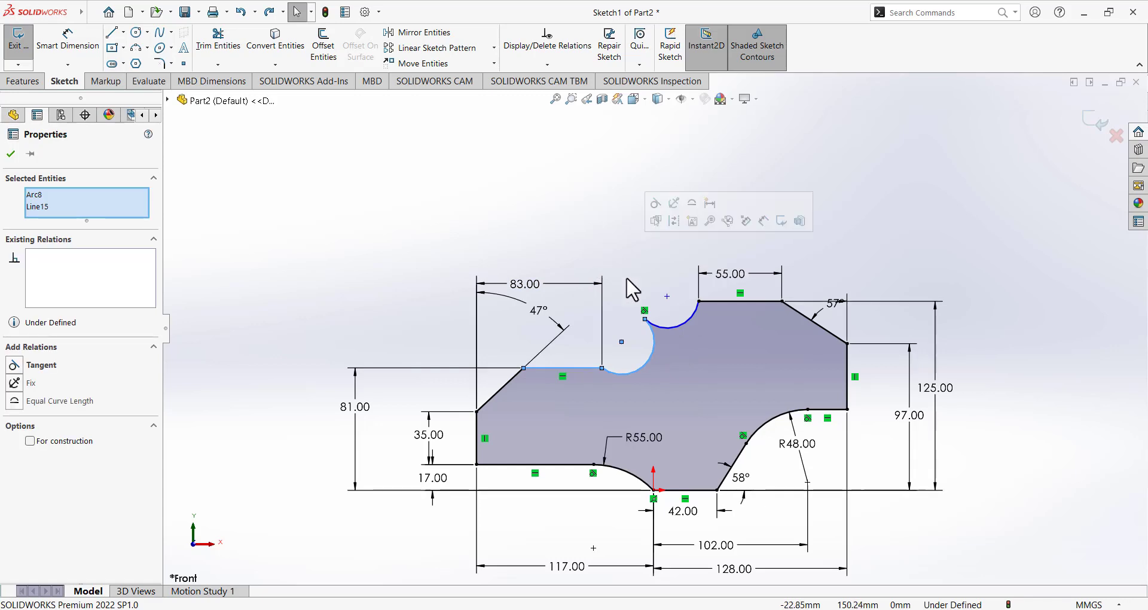
{"action": "key", "text": "ctrl+z"}
{"action": "left_click", "coordinate": [623, 221]}
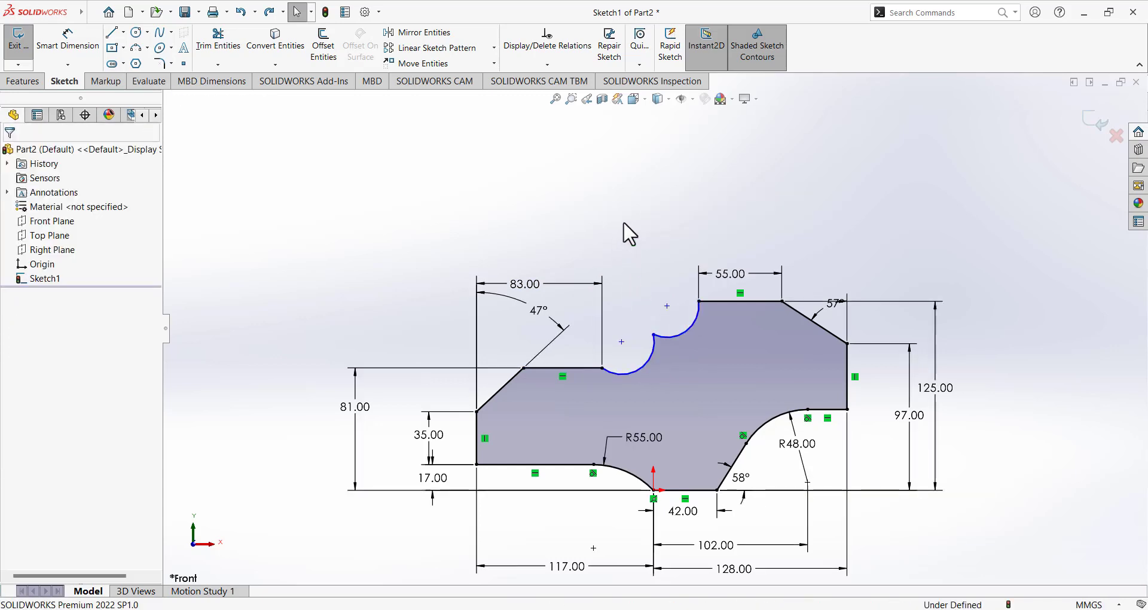
Move the arcs' shared endpoint and make the left and upper arcs tangent.
{"action": "mouse_move", "coordinate": [654, 335]}
{"action": "left_mouse_down"}
{"action": "mouse_move", "coordinate": [670, 350]}
{"action": "mouse_move", "coordinate": [653, 319]}
{"action": "left_mouse_up"}
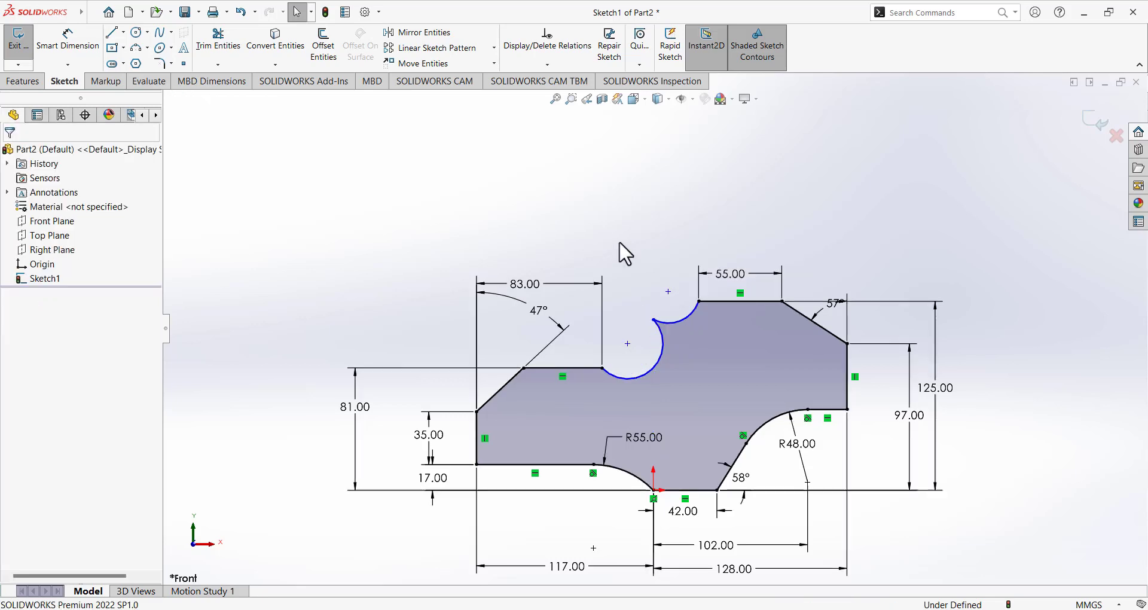
{"action": "left_click", "coordinate": [663, 343]}
{"action": "left_click", "coordinate": [664, 344], "text": "ctrl"}
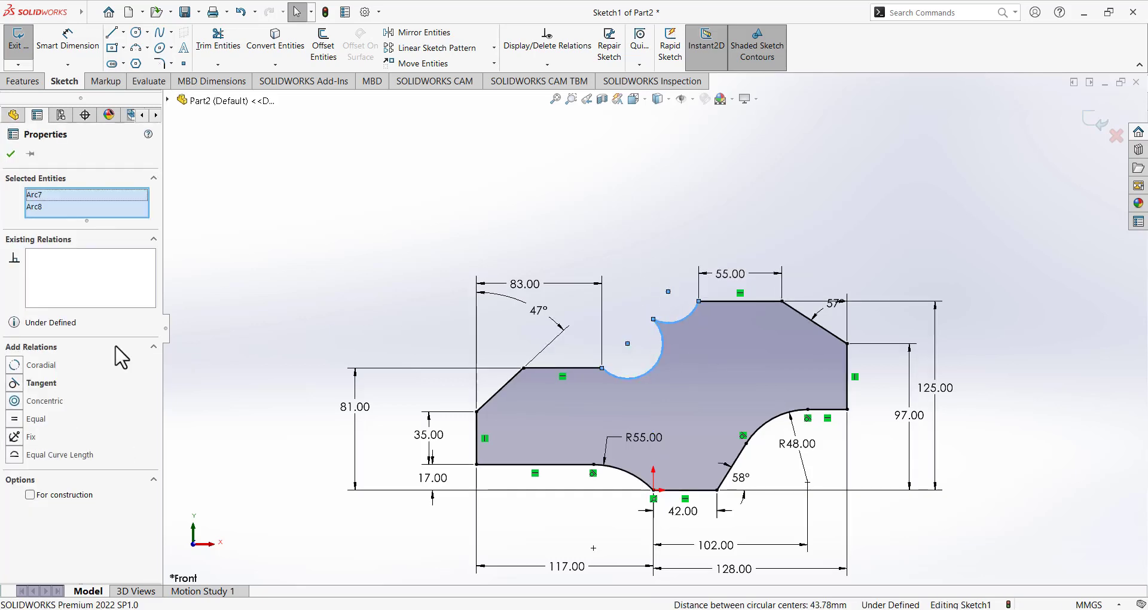
{"action": "left_click", "coordinate": [30, 383]}
{"action": "left_click", "coordinate": [389, 238]}
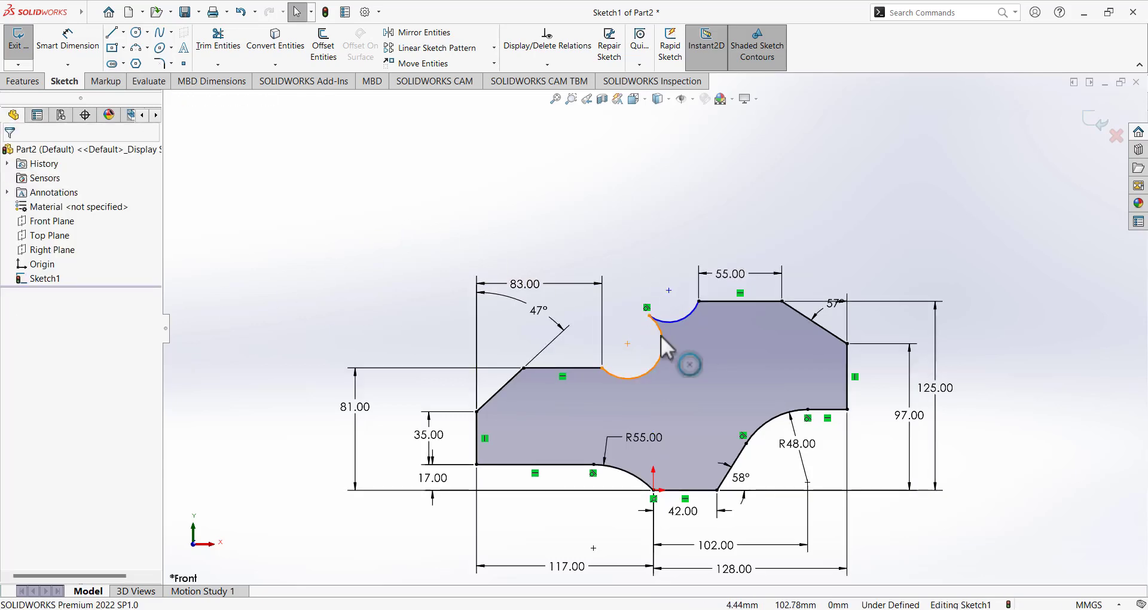
Pull the upper arc's endpoint lower and make the lower arc tangent to the flat line.
{"action": "mouse_move", "coordinate": [656, 320]}
{"action": "left_mouse_down"}
{"action": "mouse_move", "coordinate": [672, 359]}
{"action": "mouse_move", "coordinate": [662, 343]}
{"action": "left_mouse_up"}
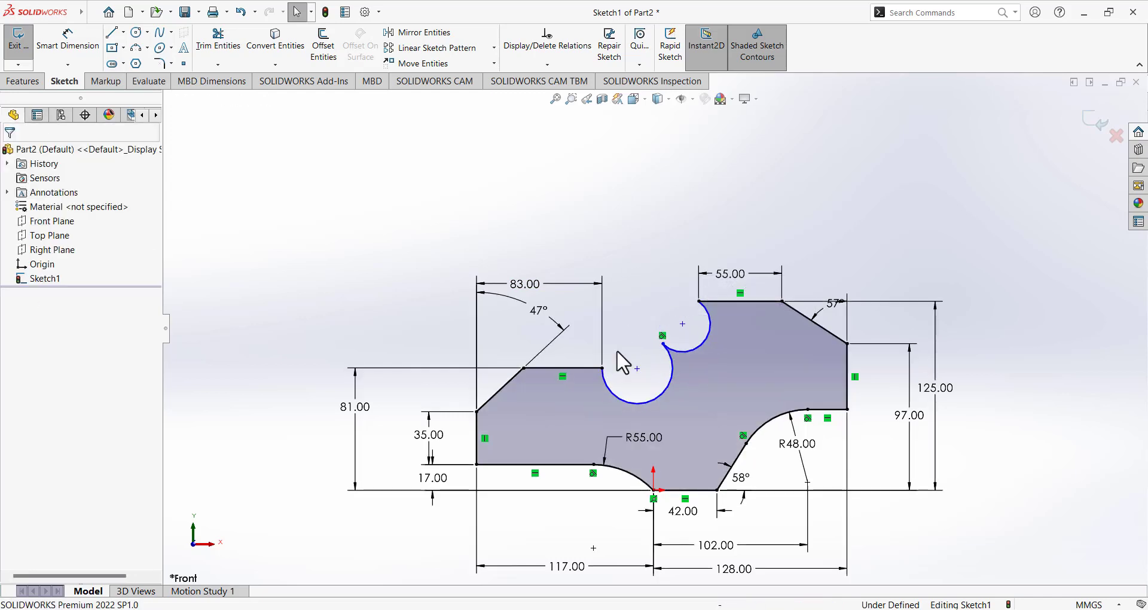
{"action": "left_click", "coordinate": [613, 398]}
{"action": "left_click", "coordinate": [593, 368], "text": "ctrl"}
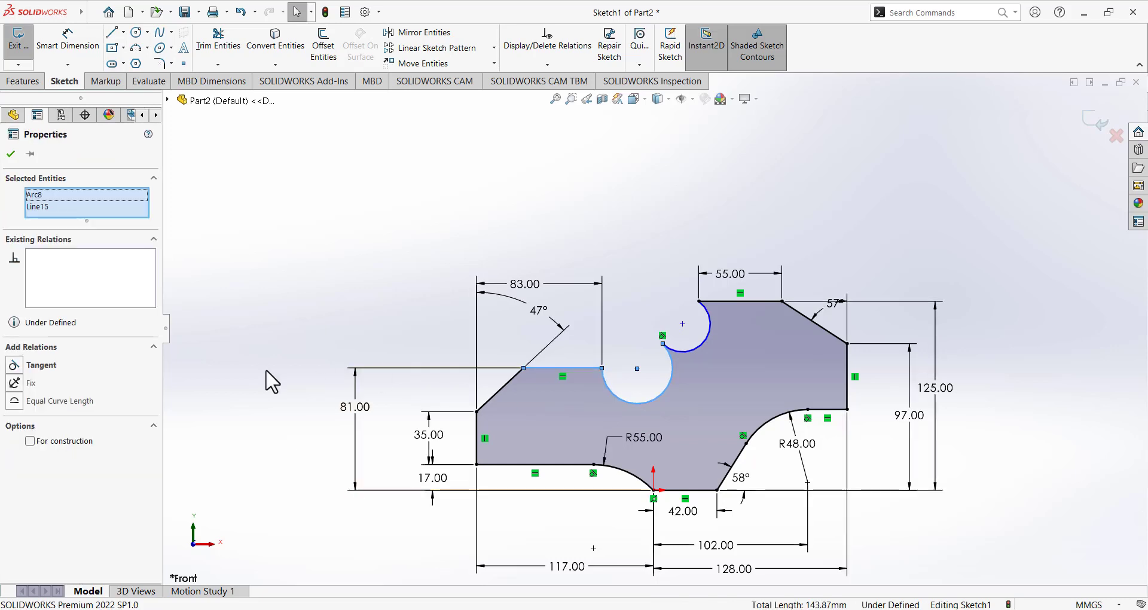
{"action": "left_click", "coordinate": [13, 365]}
{"action": "key", "text": "Escape"}
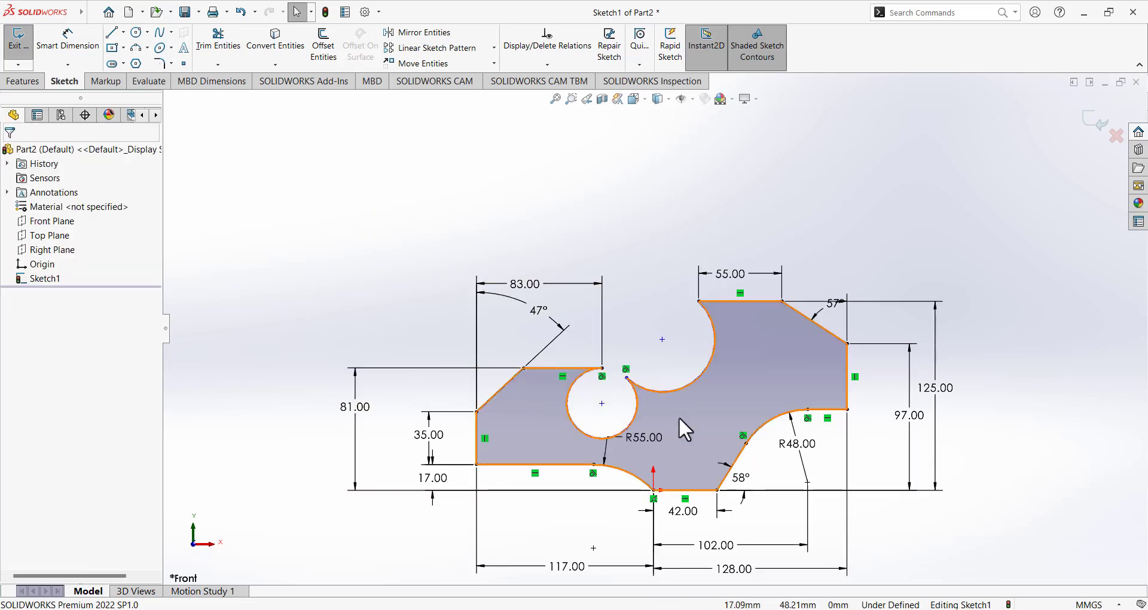
Reshape the large upper arc, then delete it.
{"action": "left_click", "coordinate": [627, 378]}
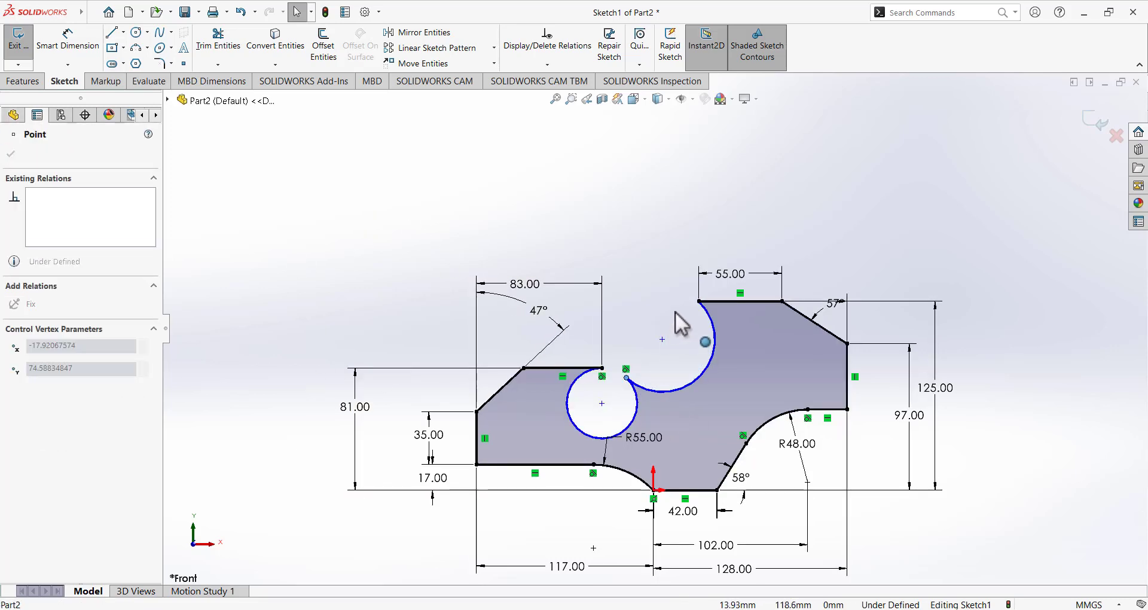
{"action": "left_click", "coordinate": [673, 389]}
{"action": "mouse_move", "coordinate": [667, 379]}
{"action": "left_mouse_down"}
{"action": "mouse_move", "coordinate": [651, 336]}
{"action": "mouse_move", "coordinate": [663, 349]}
{"action": "mouse_move", "coordinate": [652, 340]}
{"action": "mouse_move", "coordinate": [631, 361]}
{"action": "mouse_move", "coordinate": [609, 358]}
{"action": "mouse_move", "coordinate": [632, 372]}
{"action": "mouse_move", "coordinate": [608, 333]}
{"action": "mouse_move", "coordinate": [639, 383]}
{"action": "left_mouse_up"}
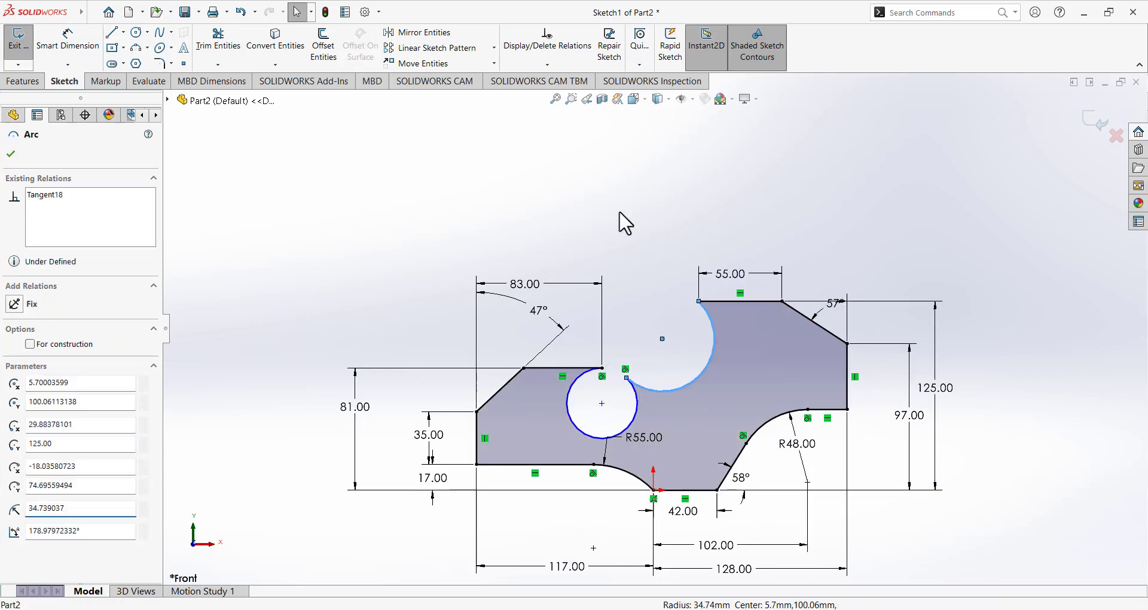
{"action": "left_click", "coordinate": [620, 212]}
{"action": "left_click", "coordinate": [682, 387]}
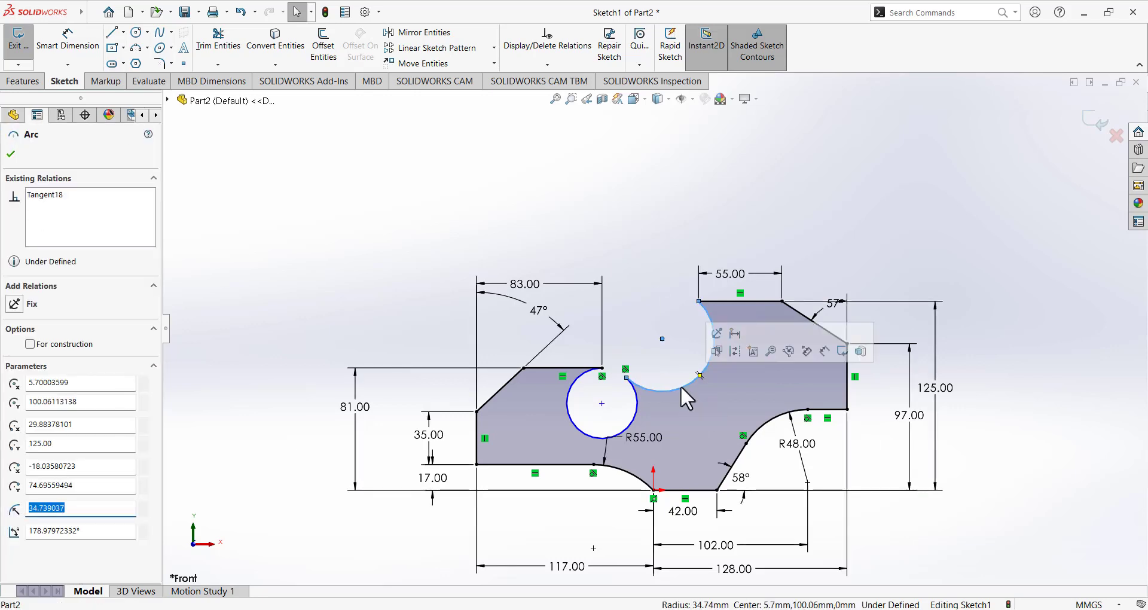
{"action": "key", "text": "Delete"}
Delete the left circle and draw two three-point arcs from the top edge's and flat line's ends.
{"action": "left_click", "coordinate": [637, 404]}
{"action": "key", "text": "Delete"}
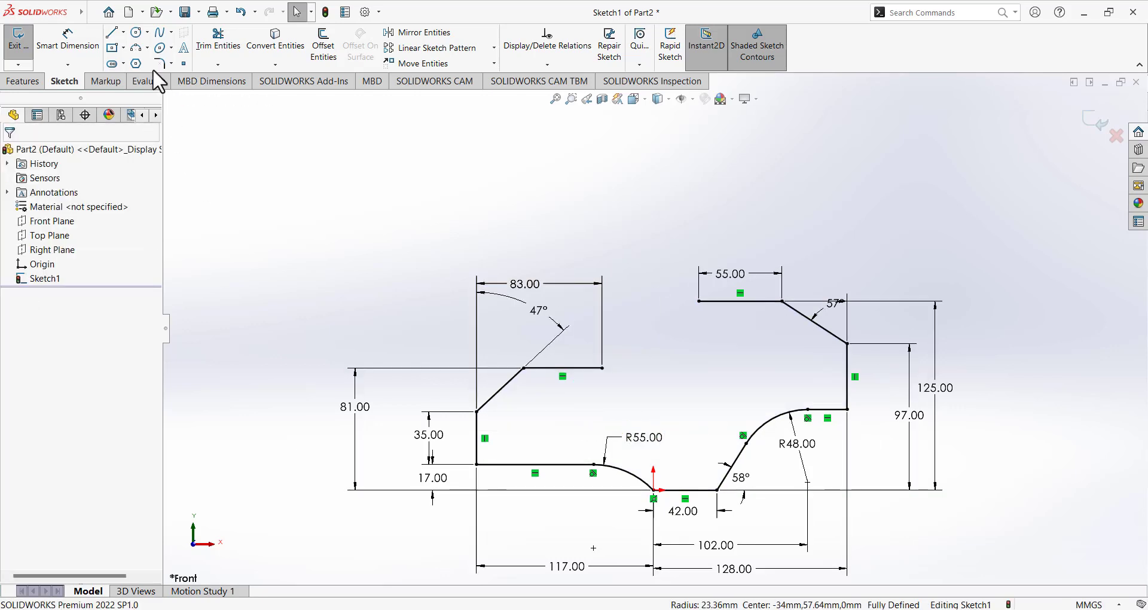
{"action": "left_click", "coordinate": [139, 49]}
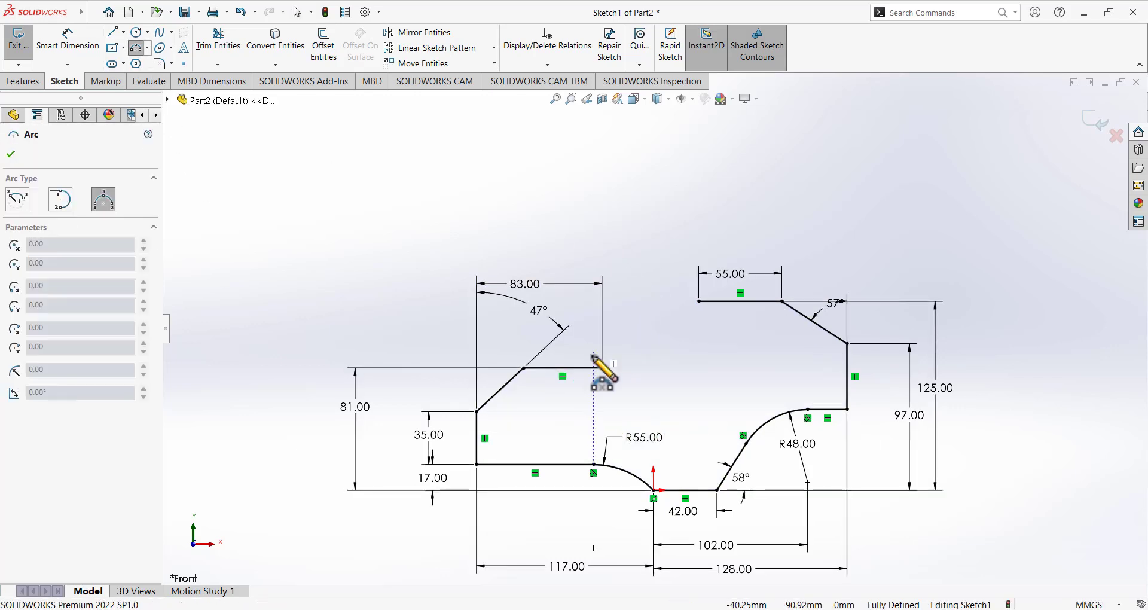
{"action": "left_click", "coordinate": [699, 301]}
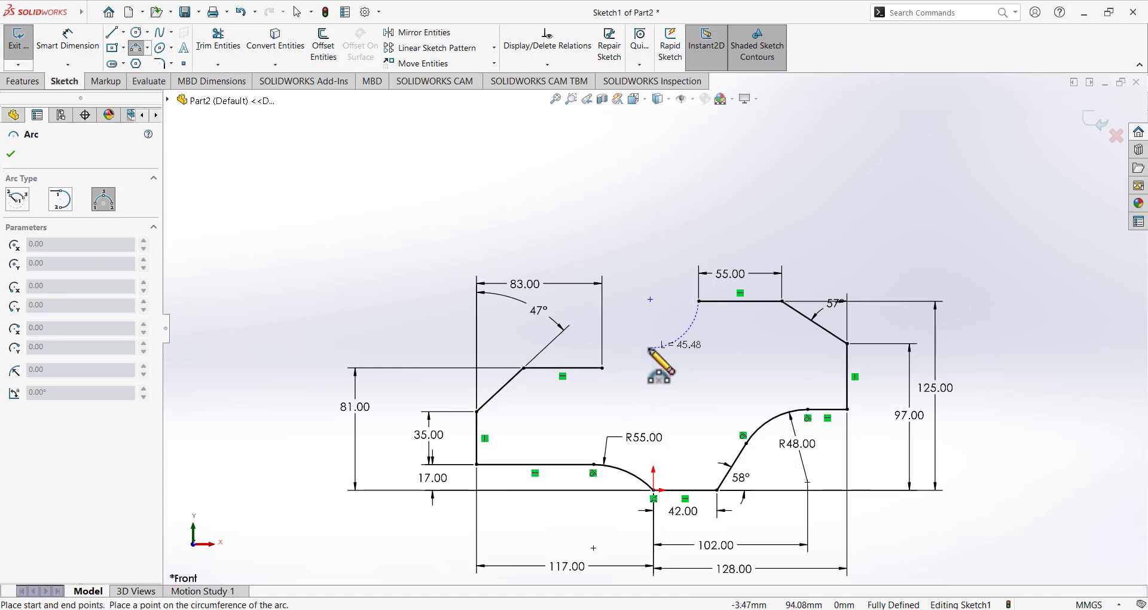
{"action": "left_click", "coordinate": [651, 353]}
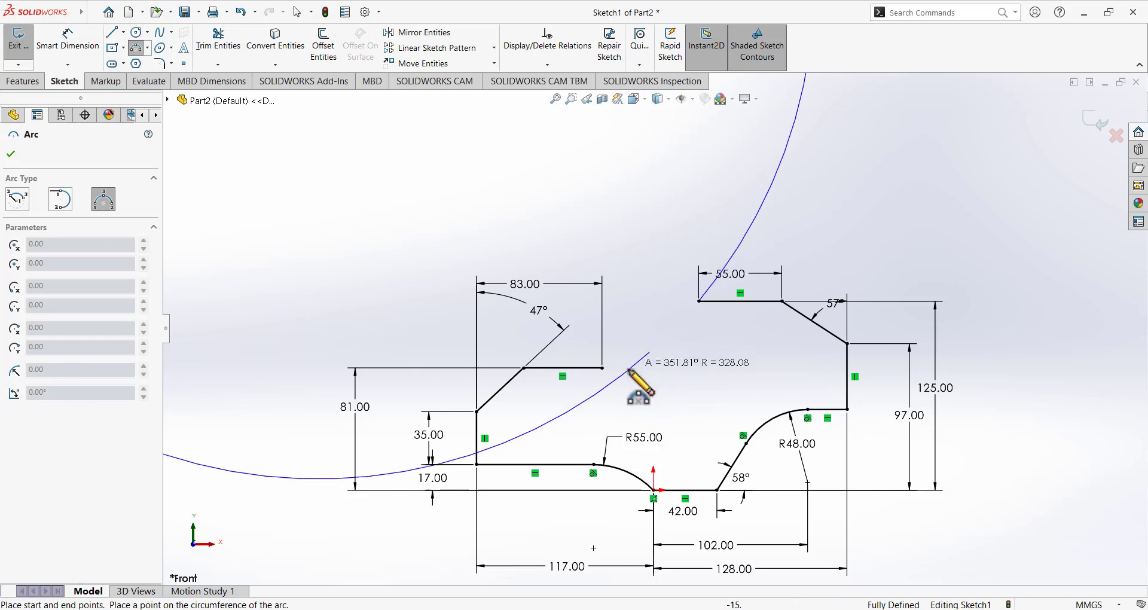
{"action": "left_click", "coordinate": [673, 345]}
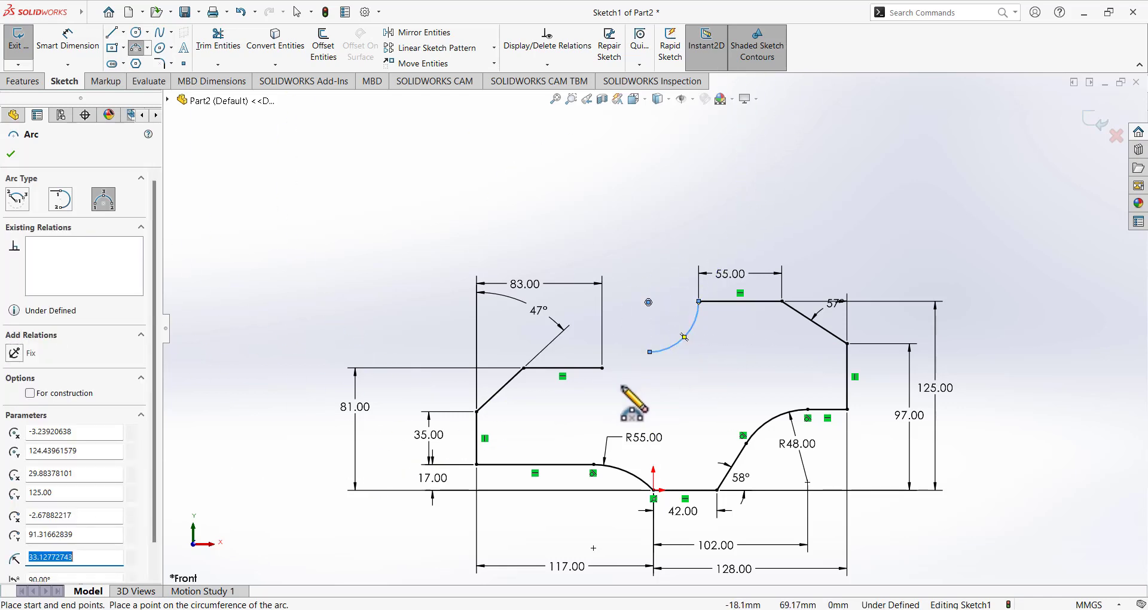
{"action": "left_click", "coordinate": [602, 368]}
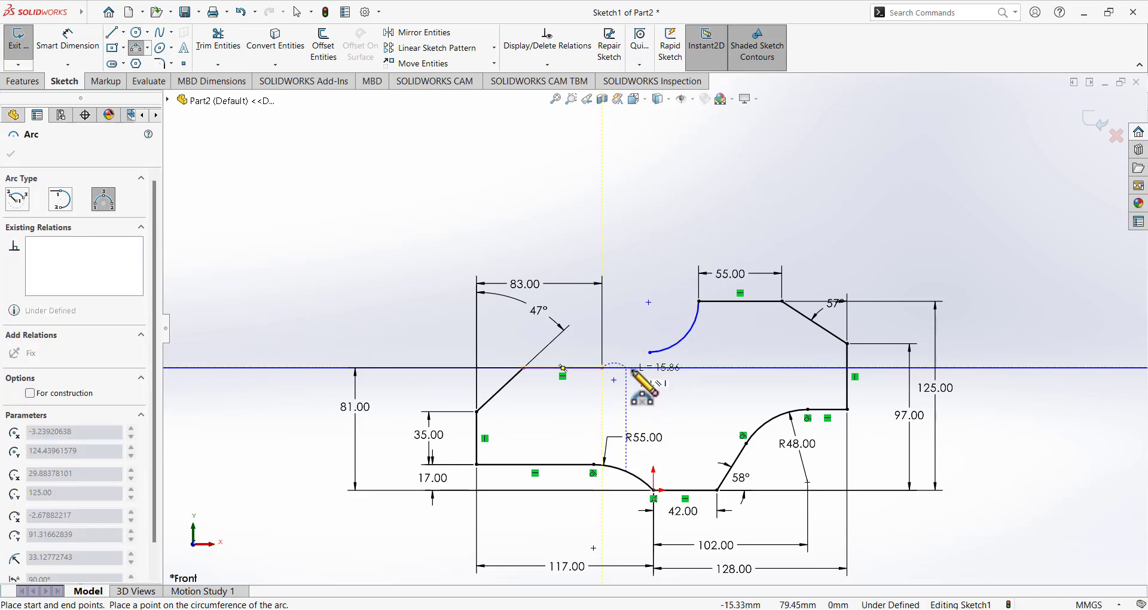
{"action": "left_click", "coordinate": [662, 350]}
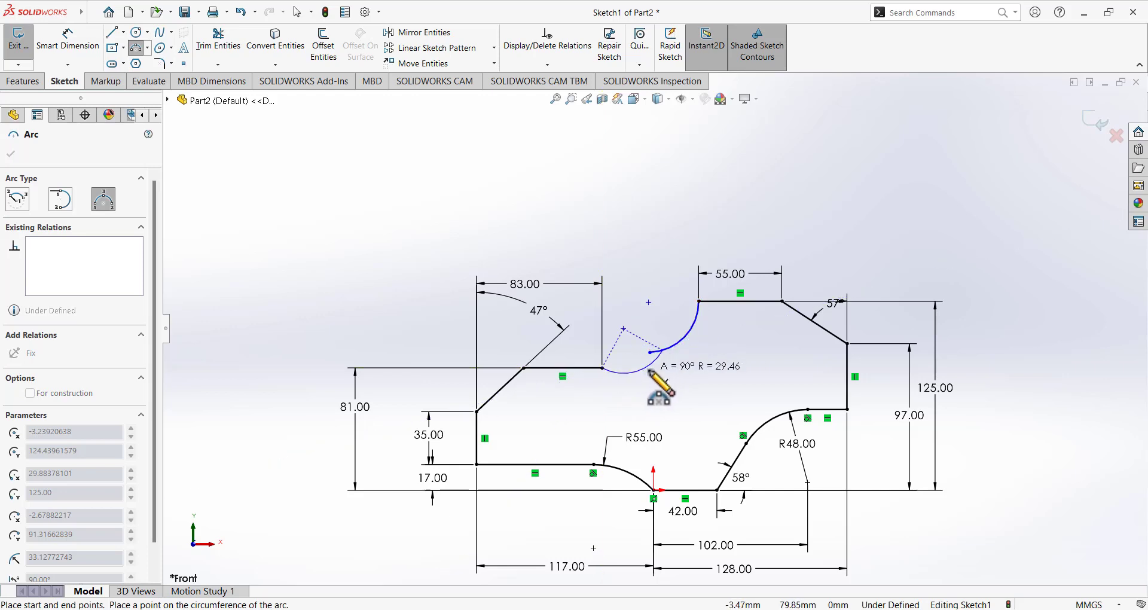
{"action": "left_click", "coordinate": [636, 372]}
{"action": "right_click", "coordinate": [632, 226]}
{"action": "left_click", "coordinate": [637, 230]}
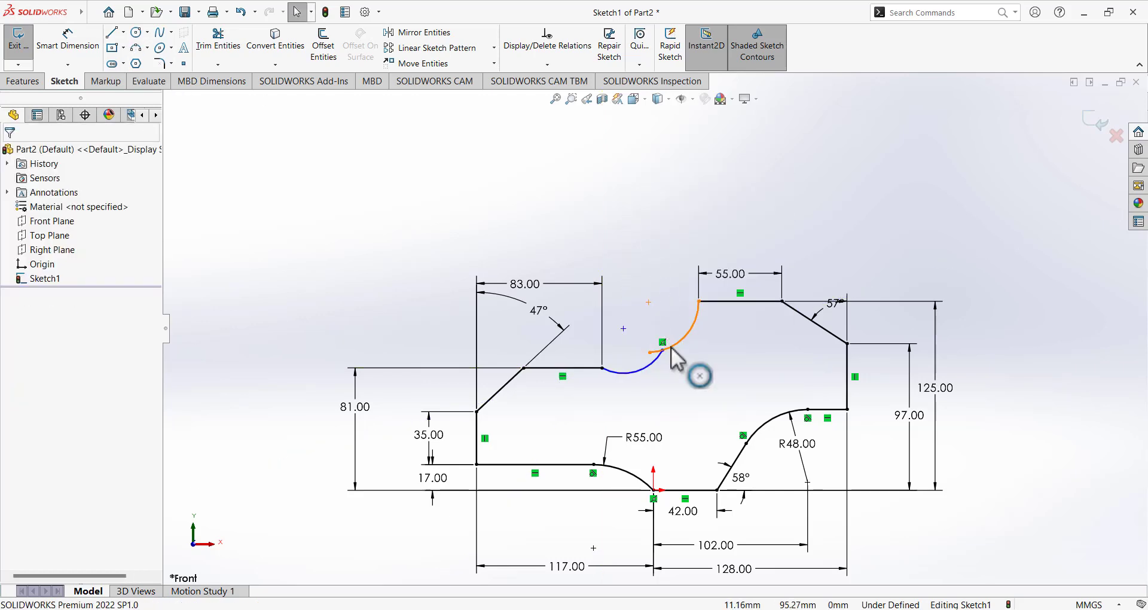
Make the two new arcs tangent and drag an endpoint to reshape the notch.
{"action": "left_click", "coordinate": [671, 349]}
{"action": "left_click", "coordinate": [644, 361], "text": "ctrl"}
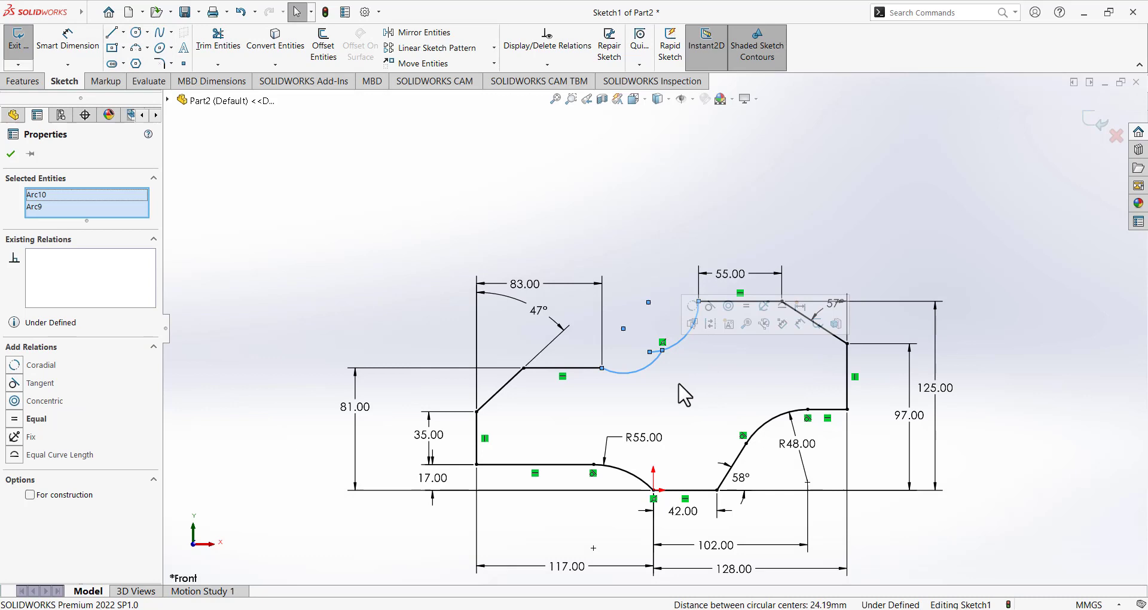
{"action": "left_click", "coordinate": [15, 384]}
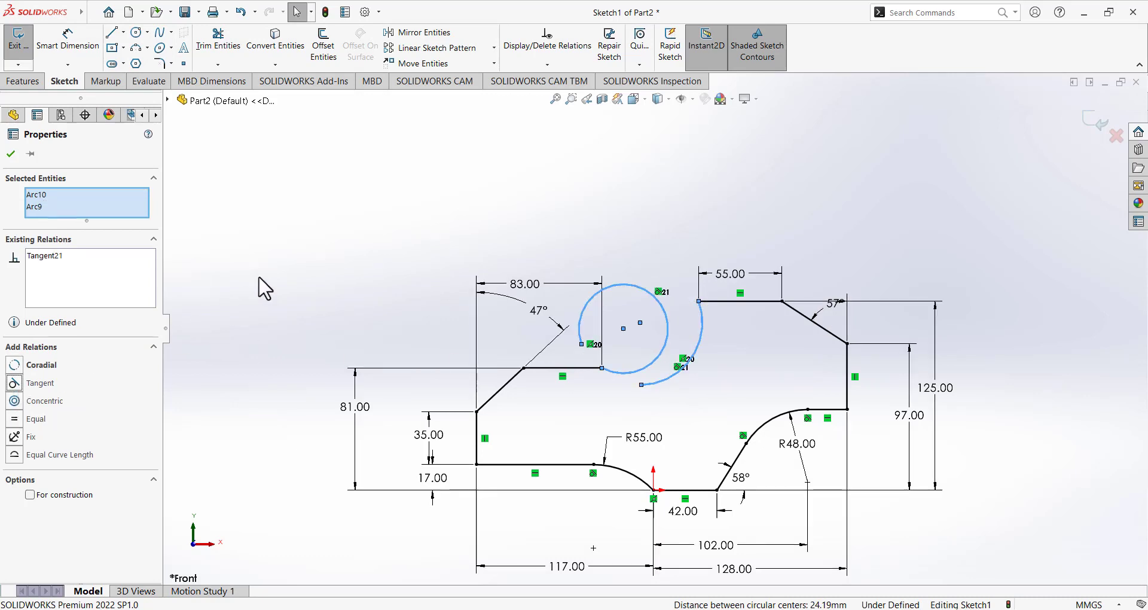
{"action": "left_click", "coordinate": [435, 261]}
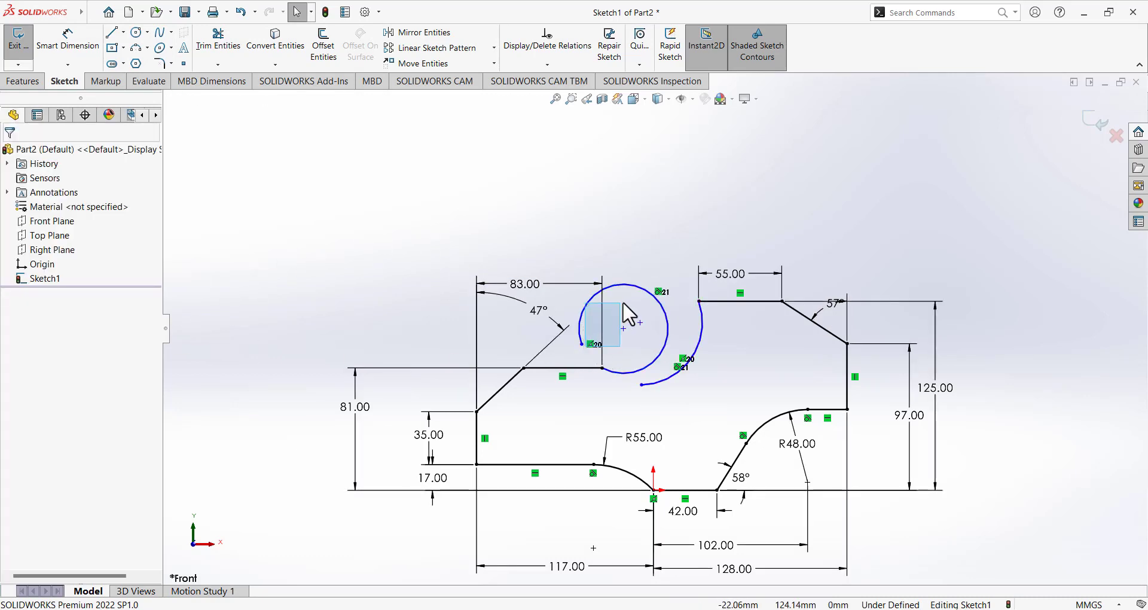
{"action": "left_click_drag", "start_coordinate": [583, 345], "coordinate": [675, 361]}
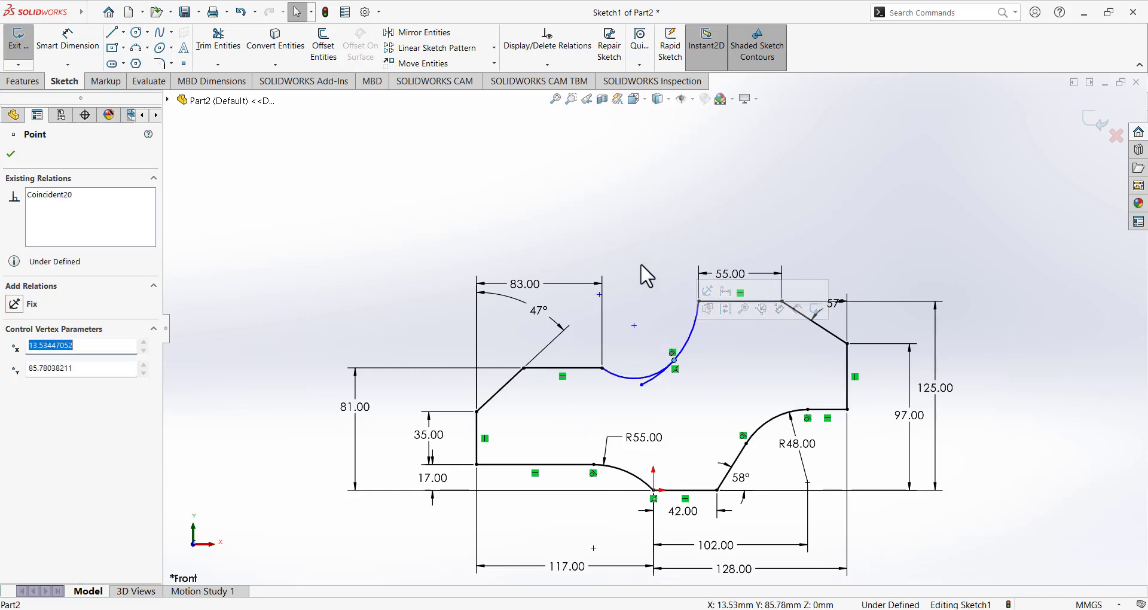
{"action": "left_click", "coordinate": [648, 279]}
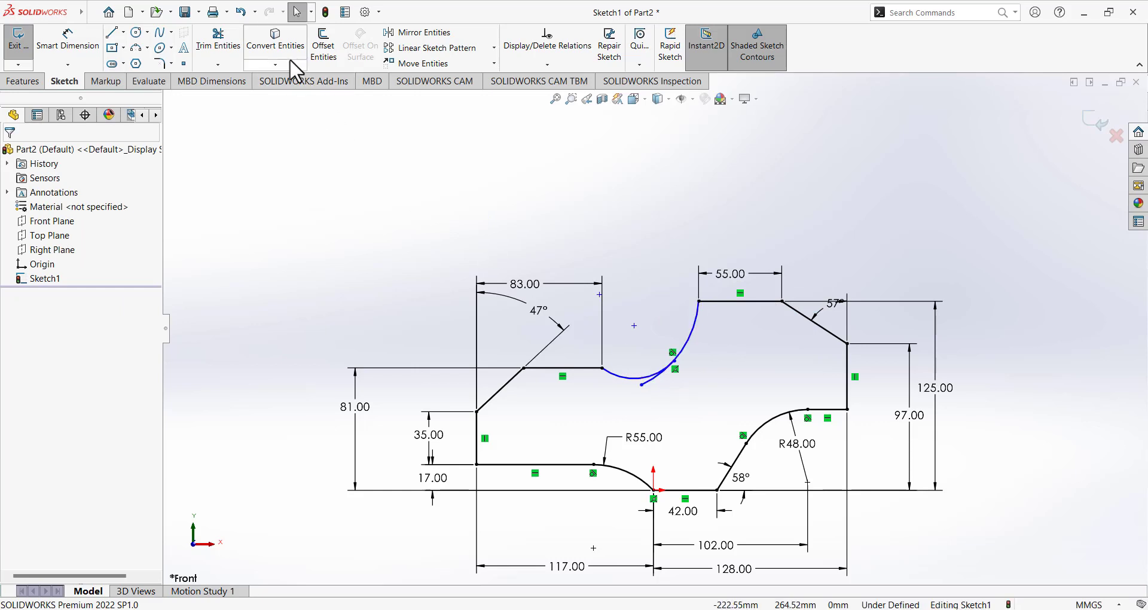
Power-trim the stray arc piece out of the stopper outline.
{"action": "left_click", "coordinate": [218, 42]}
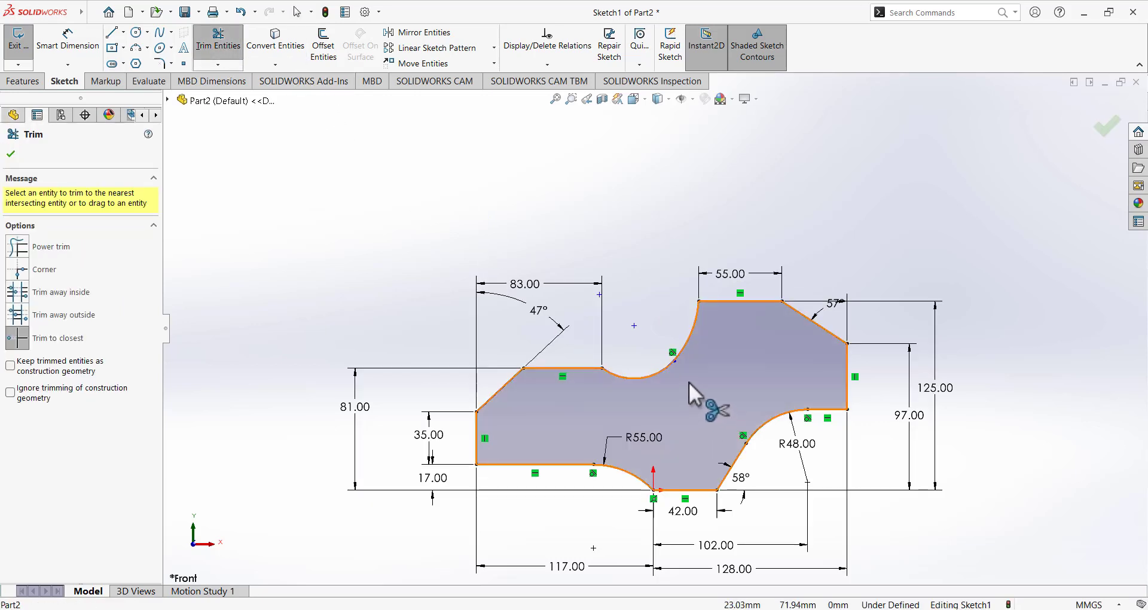
{"action": "scroll", "coordinate": [701, 360], "scroll_direction": "up", "scroll_amount": 1}
{"action": "left_click", "coordinate": [68, 40]}
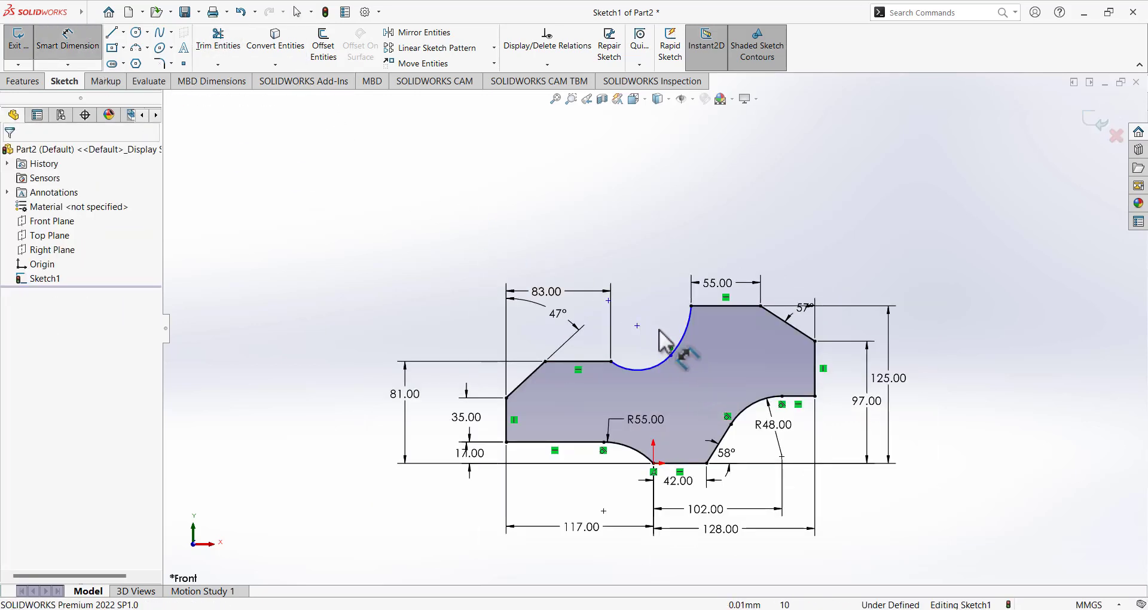
Dimension the upper arc to R35 and pull its end onto the flat edge's end.
{"action": "left_click", "coordinate": [680, 336]}
{"action": "left_click", "coordinate": [695, 336]}
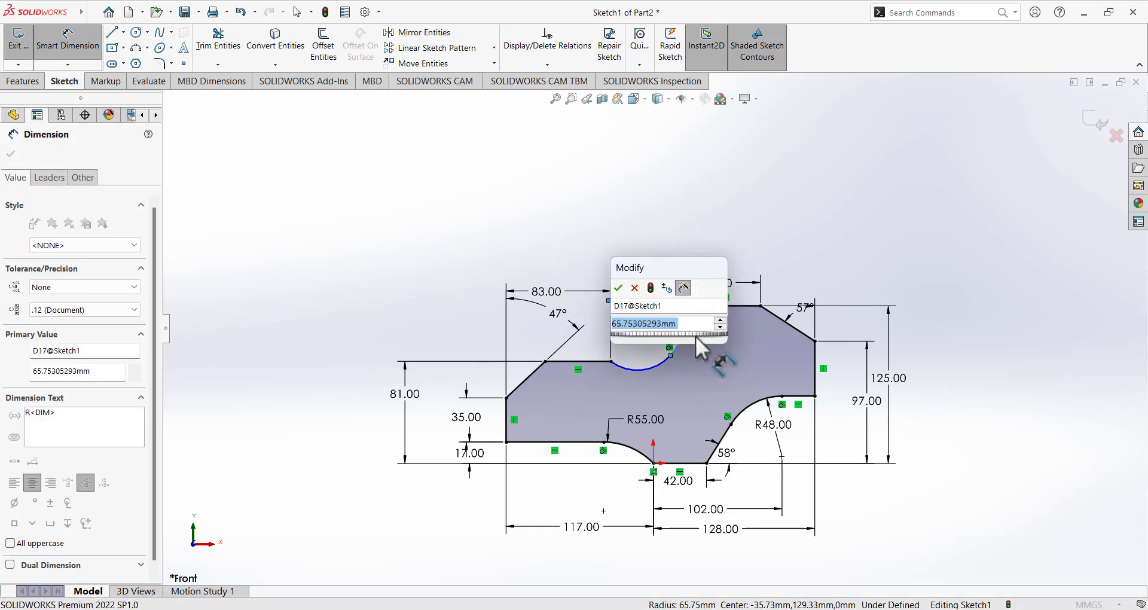
{"action": "type", "text": "35"}
{"action": "key", "text": "Return"}
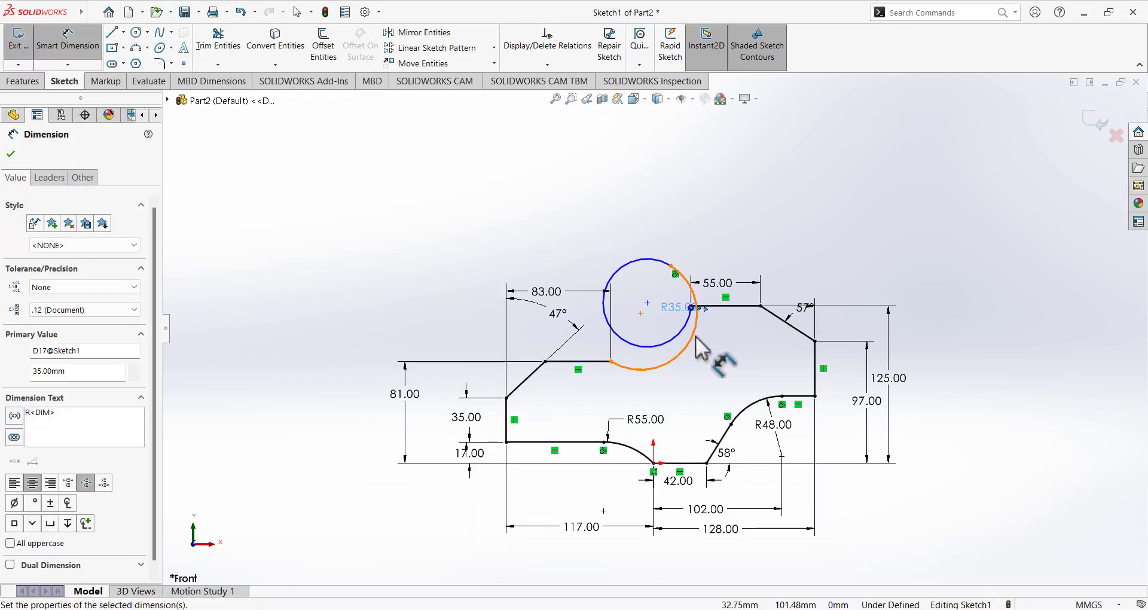
{"action": "left_click", "coordinate": [83, 45]}
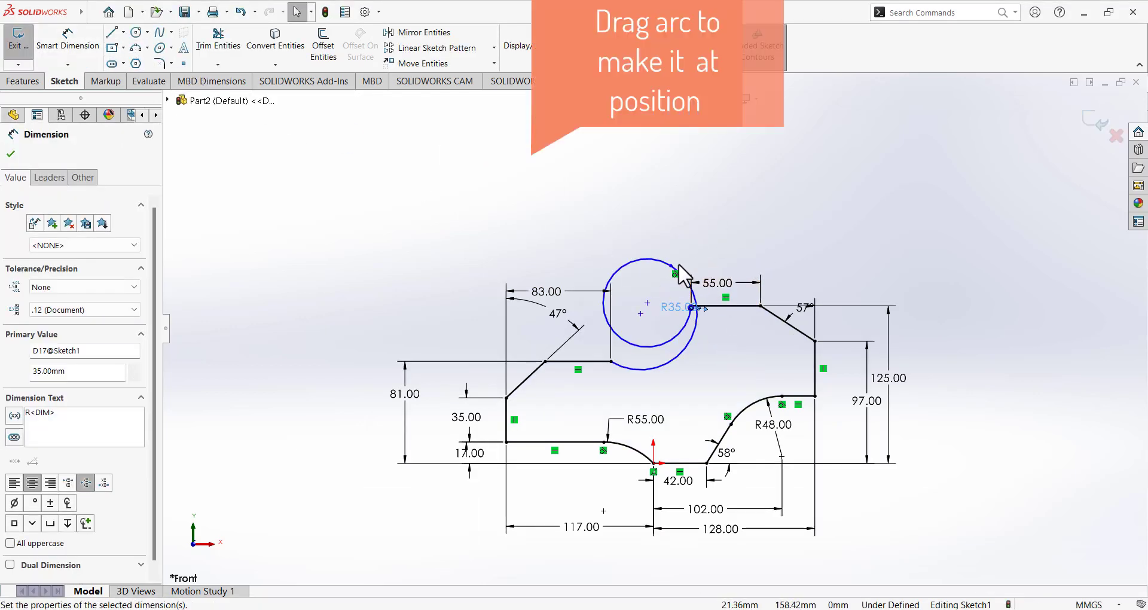
{"action": "mouse_move", "coordinate": [671, 265]}
{"action": "left_mouse_down"}
{"action": "mouse_move", "coordinate": [687, 326]}
{"action": "mouse_move", "coordinate": [670, 341]}
{"action": "left_mouse_up"}
{"action": "left_click", "coordinate": [622, 193]}
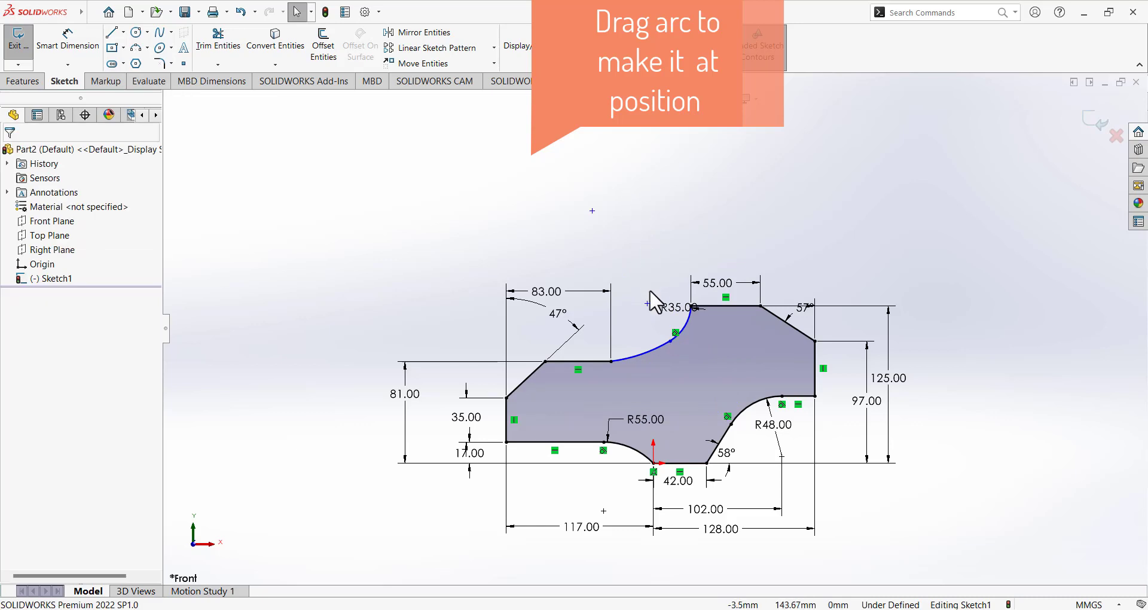
Make the R35 arc tangent to the flat edge.
{"action": "scroll", "coordinate": [656, 321], "scroll_direction": "up", "scroll_amount": 5}
{"action": "scroll", "coordinate": [659, 327], "scroll_direction": "down", "scroll_amount": 8}
{"action": "scroll", "coordinate": [662, 281], "scroll_direction": "down", "scroll_amount": 3}
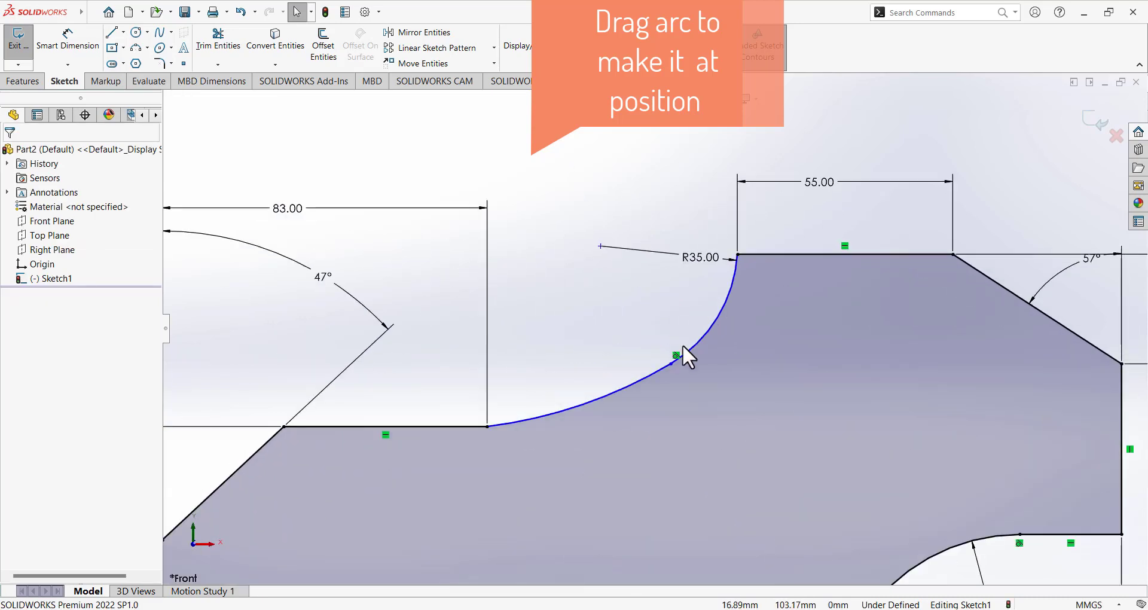
{"action": "scroll", "coordinate": [623, 326], "scroll_direction": "up", "scroll_amount": 6}
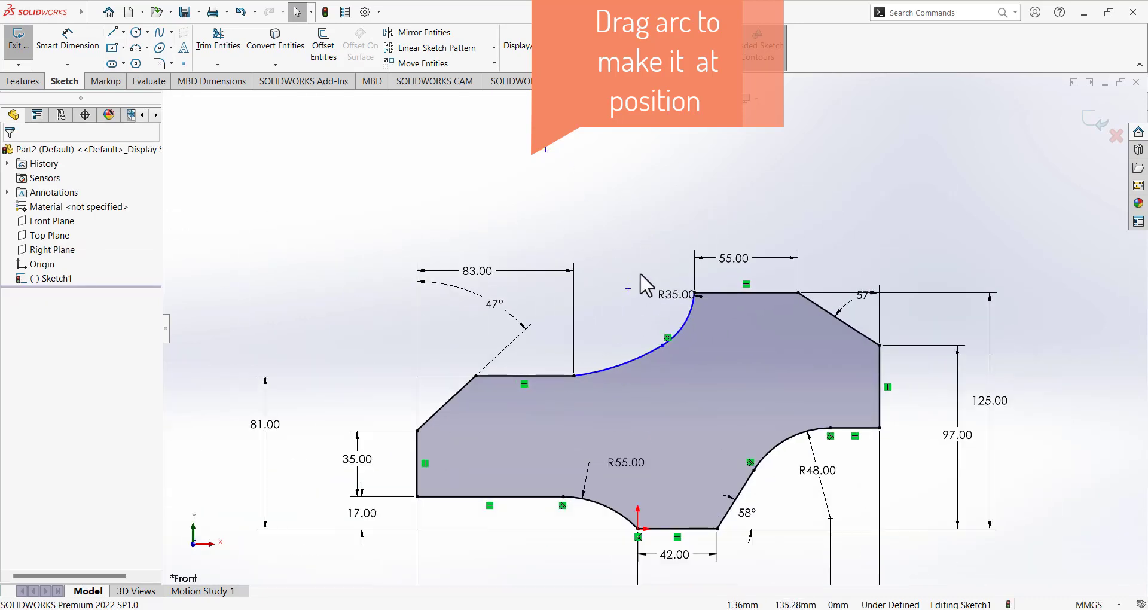
{"action": "scroll", "coordinate": [641, 281], "scroll_direction": "down", "scroll_amount": 4}
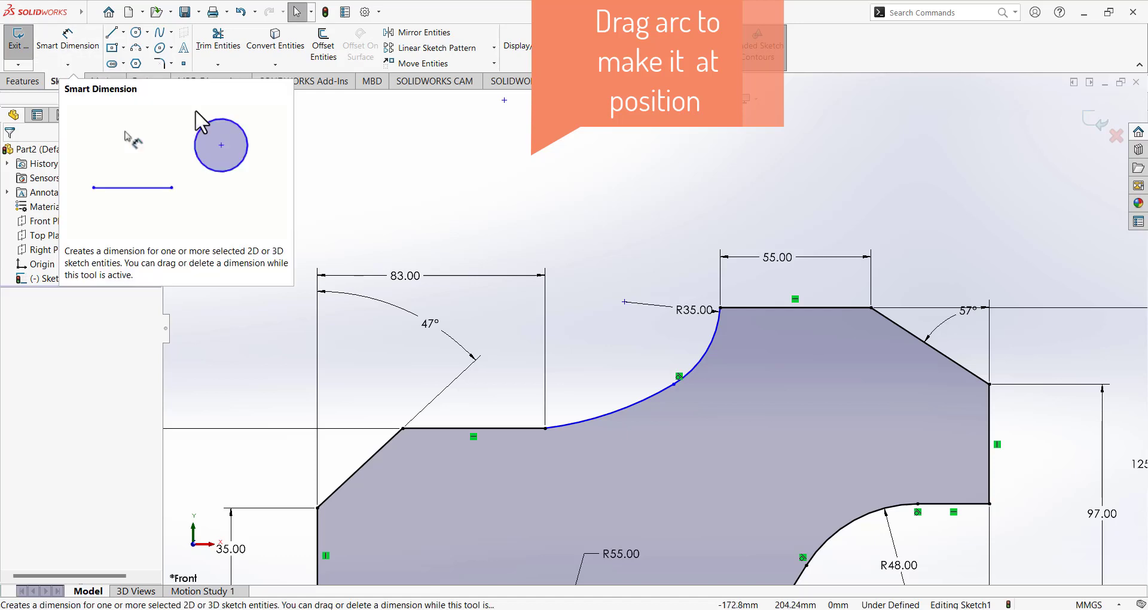
{"action": "left_click", "coordinate": [608, 414]}
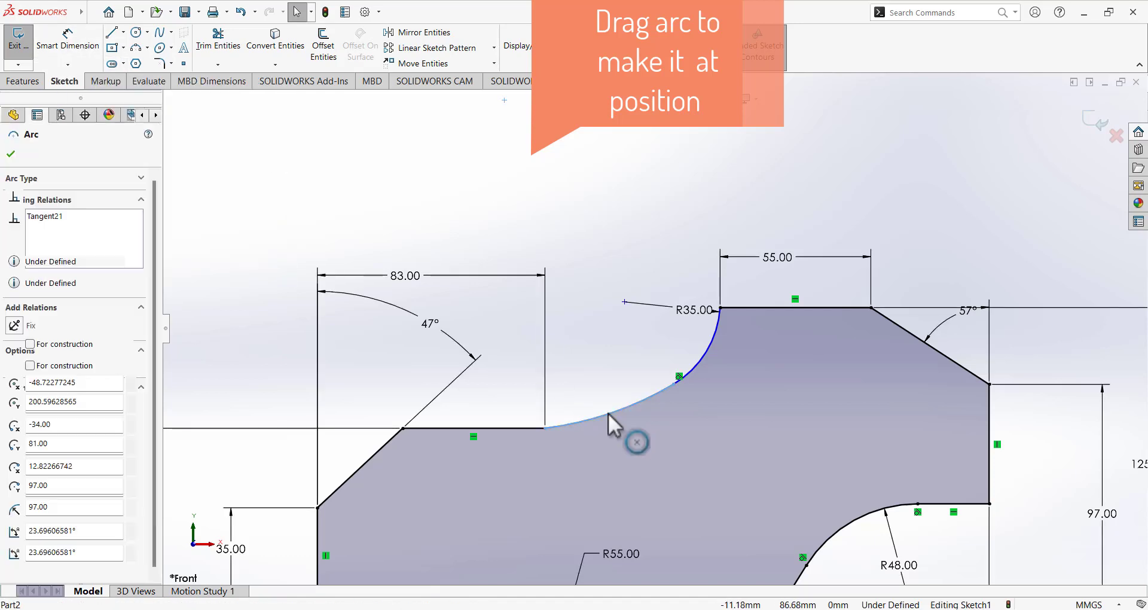
{"action": "left_click", "coordinate": [507, 429], "text": "ctrl"}
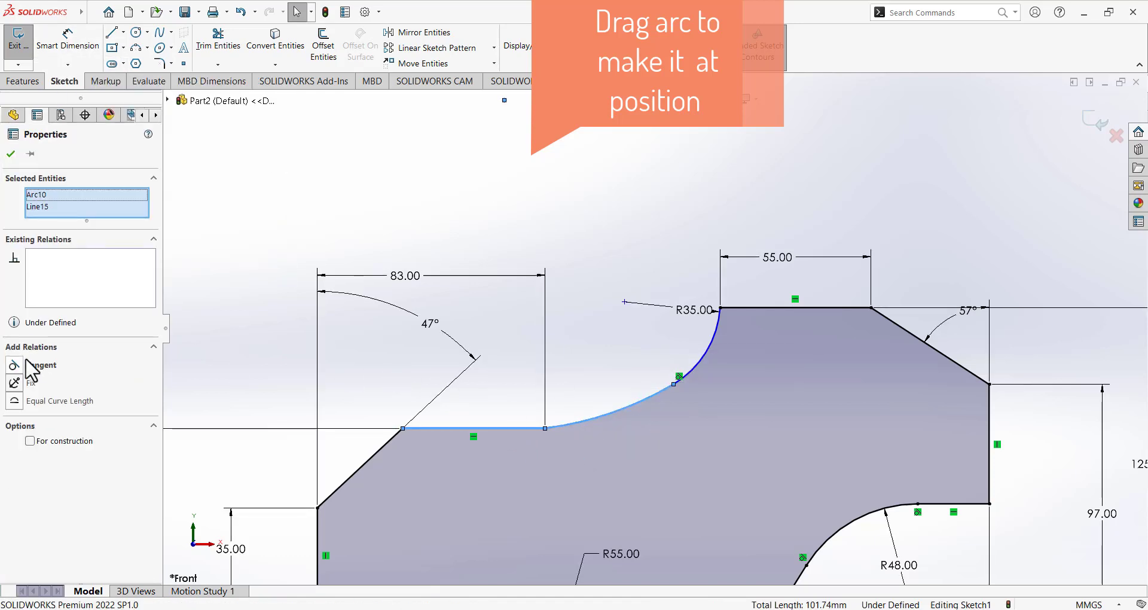
{"action": "left_click", "coordinate": [27, 365]}
{"action": "left_click", "coordinate": [494, 180]}
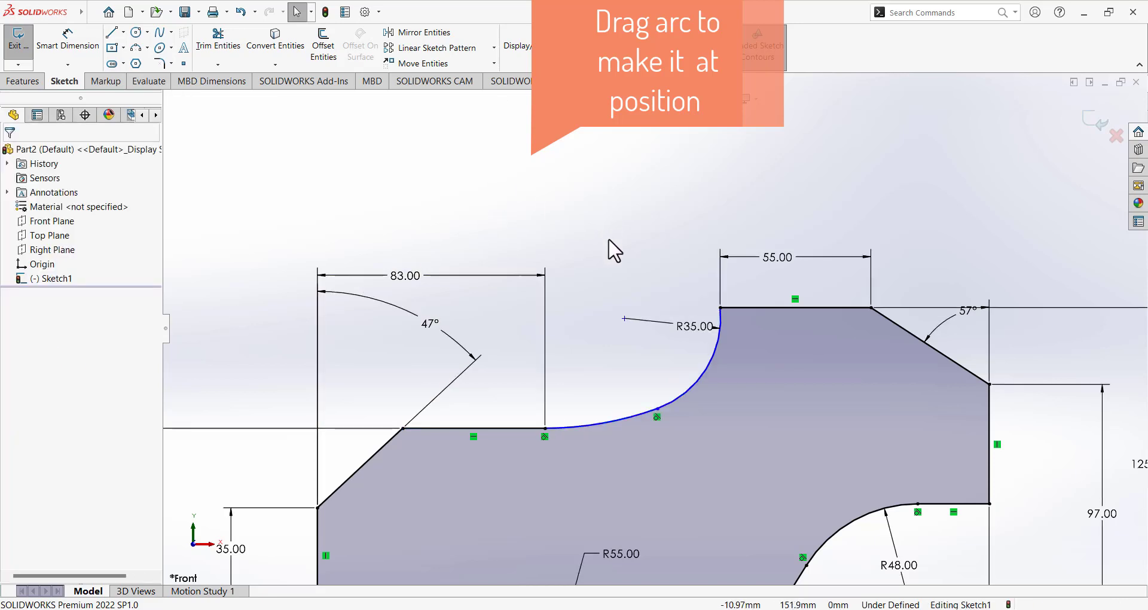
Add a Horizontal relation between the arc's centre and top endpoint, then fit the view.
{"action": "left_click", "coordinate": [624, 318]}
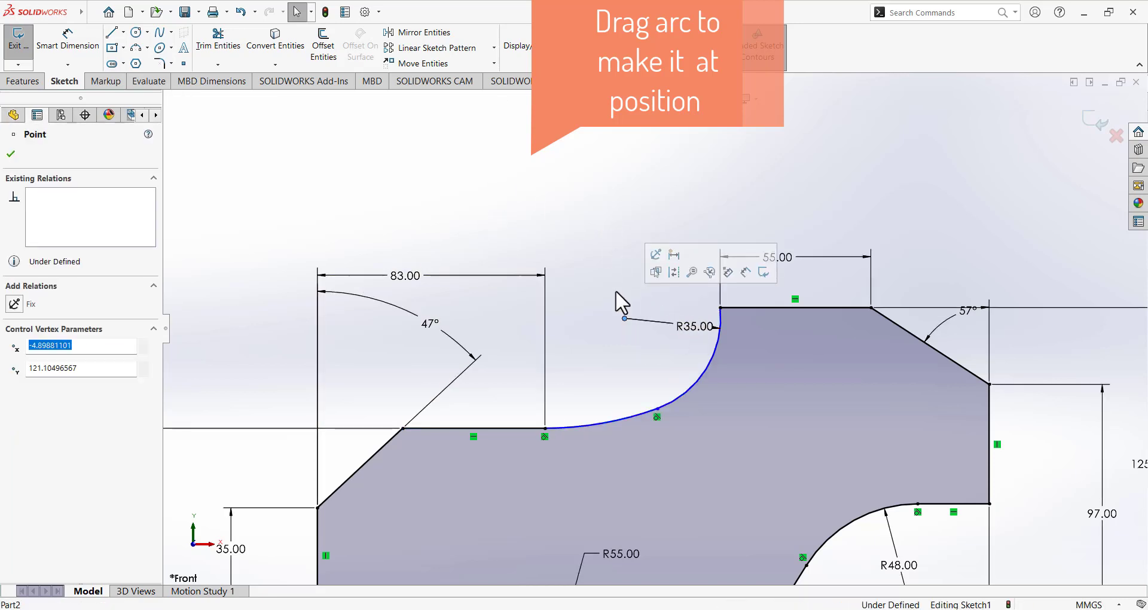
{"action": "left_click", "coordinate": [720, 309], "text": "ctrl"}
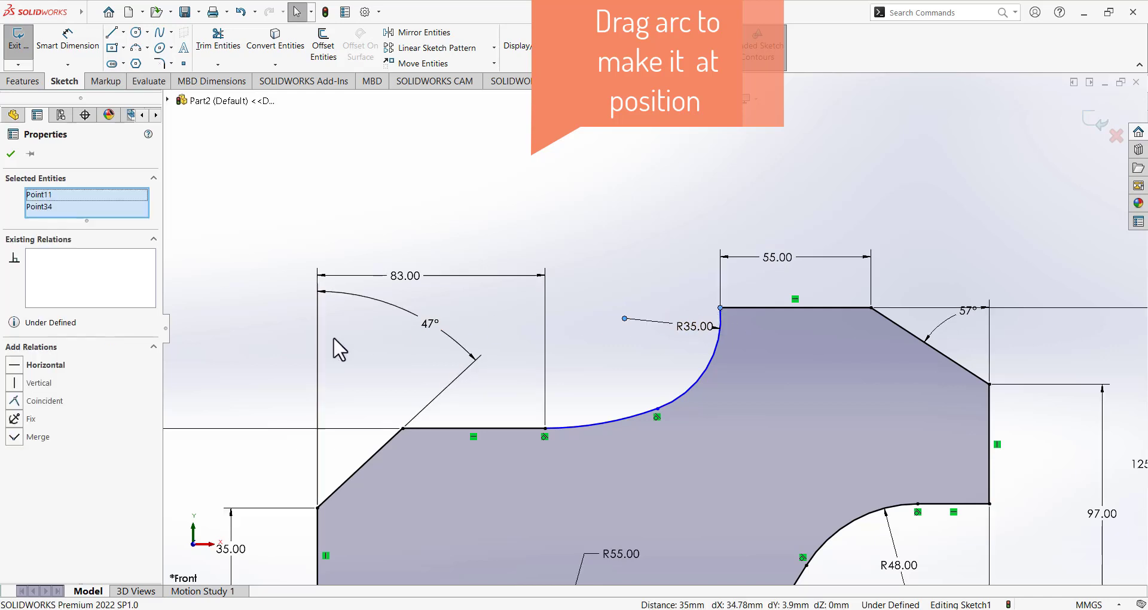
{"action": "left_click", "coordinate": [15, 366]}
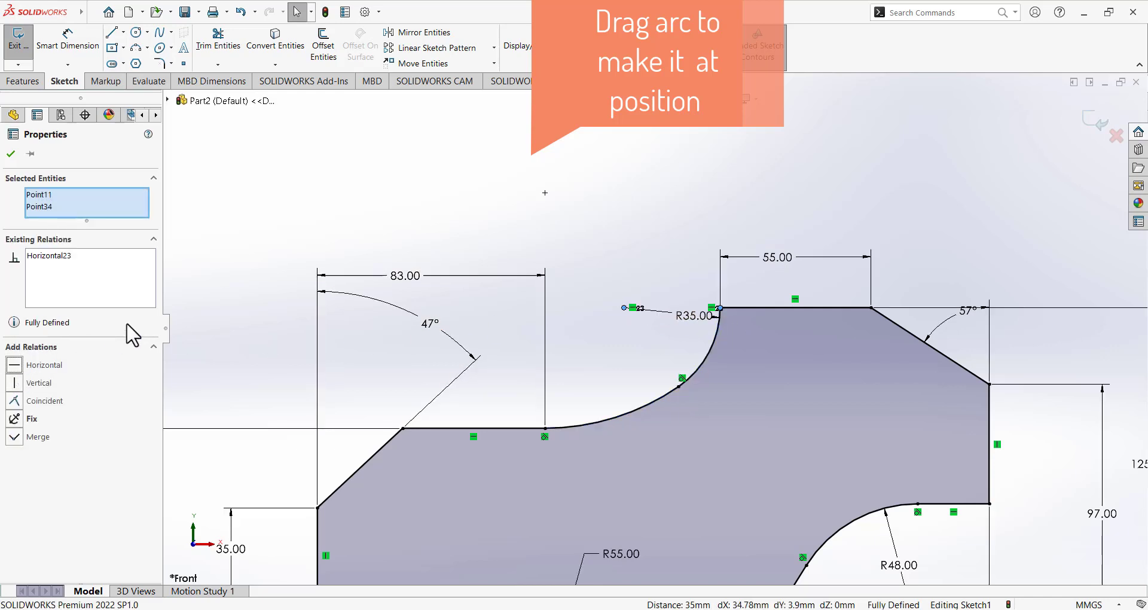
{"action": "left_click", "coordinate": [500, 182]}
{"action": "key", "text": "f"}
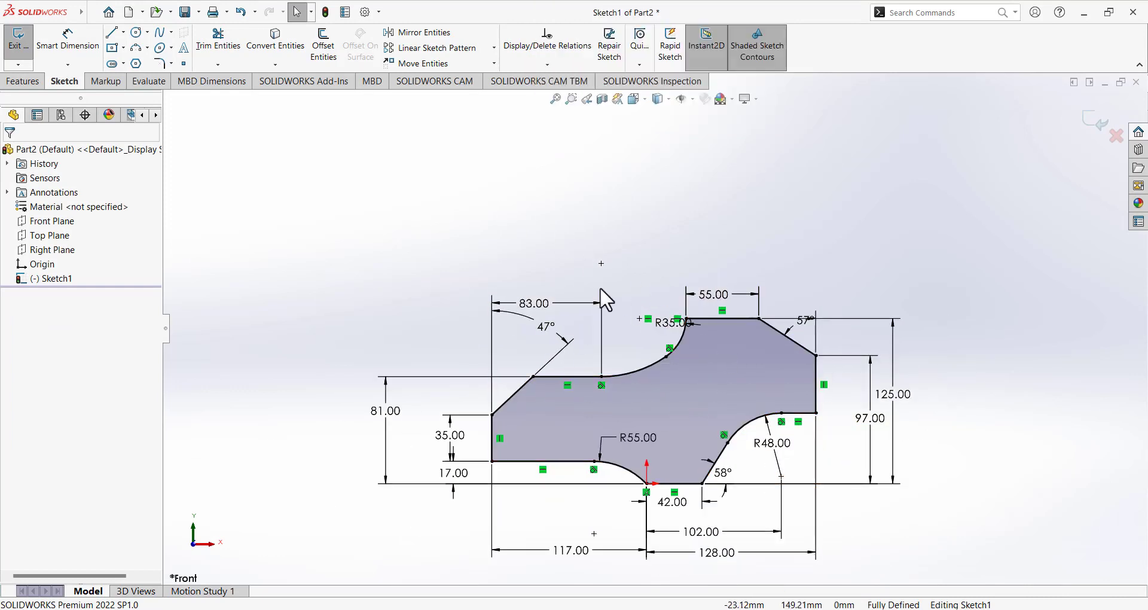
Exit the sketch and check the reference drawing in Paint.
{"action": "left_click", "coordinate": [19, 43]}
{"action": "key", "text": "alt+Tab"}
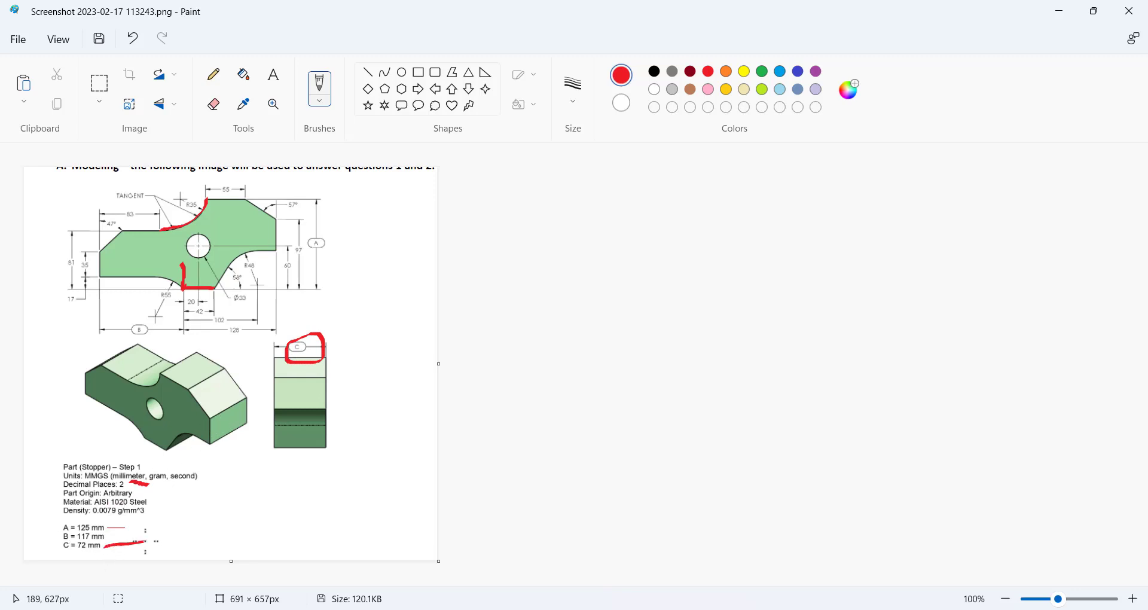
{"action": "key", "text": "alt+Tab"}
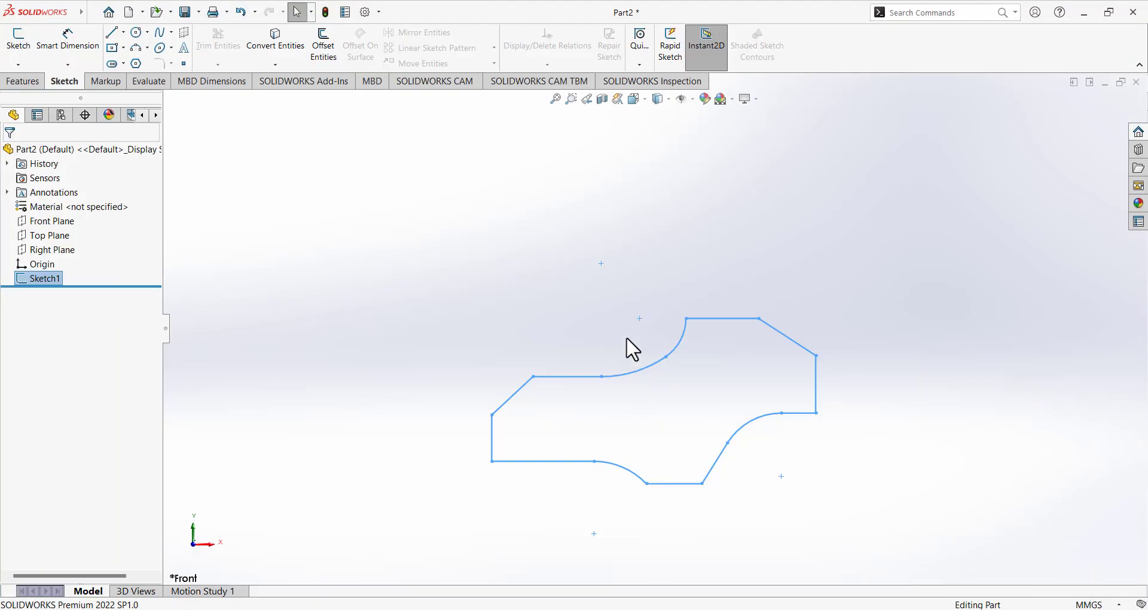
Extrude the stopper profile 72 mm as Boss-Extrude1, then bring up the Paint reference.
{"action": "left_click", "coordinate": [22, 81]}
{"action": "left_click", "coordinate": [25, 45]}
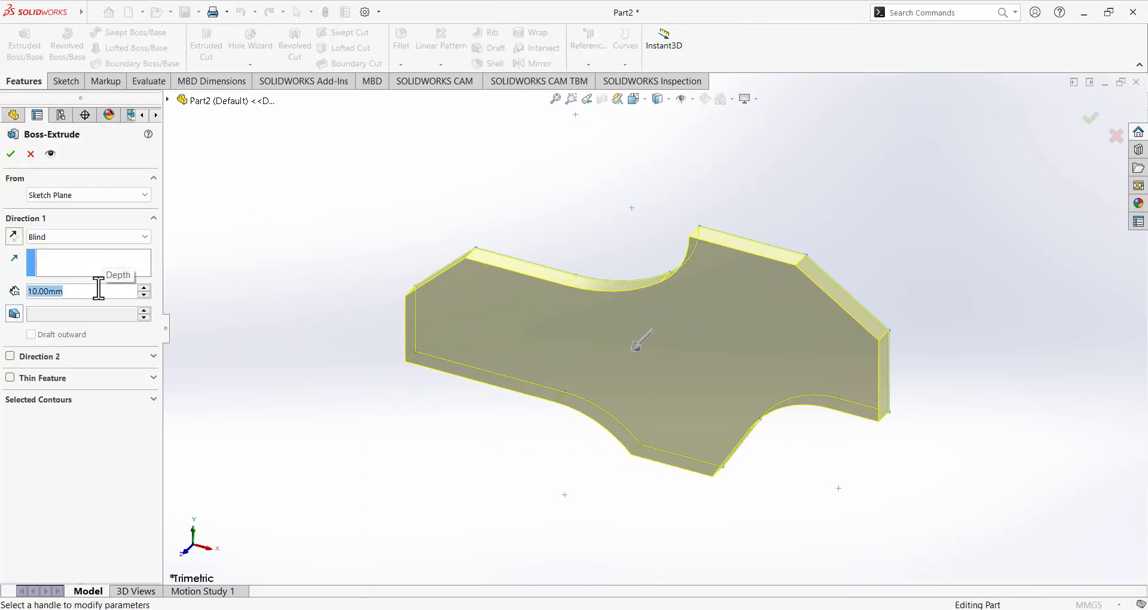
{"action": "type", "text": "72"}
{"action": "key", "text": "Return"}
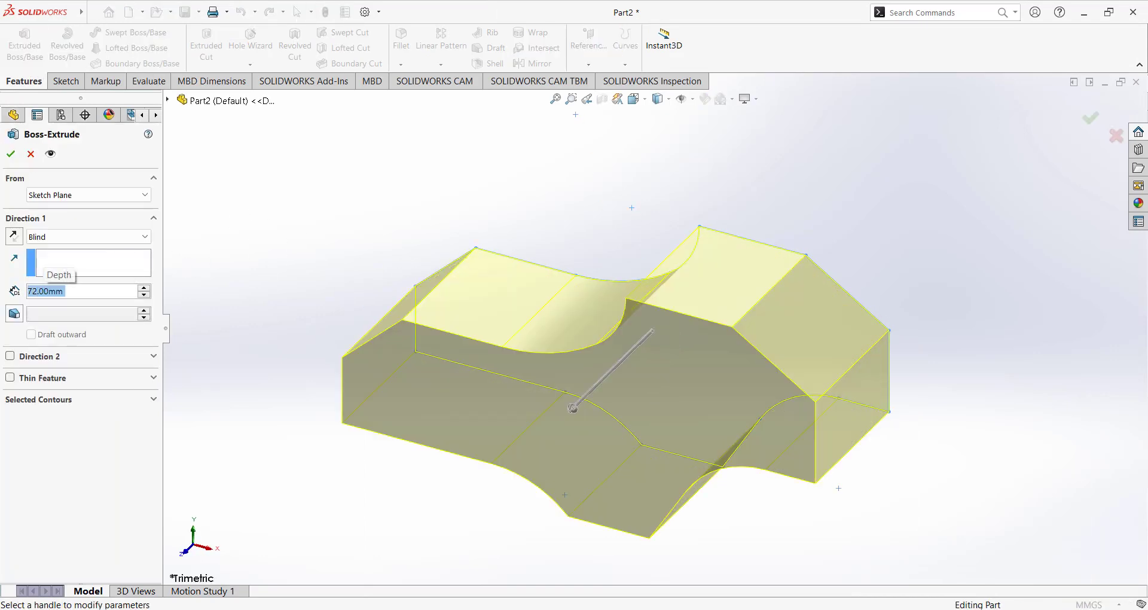
{"action": "left_click", "coordinate": [11, 154]}
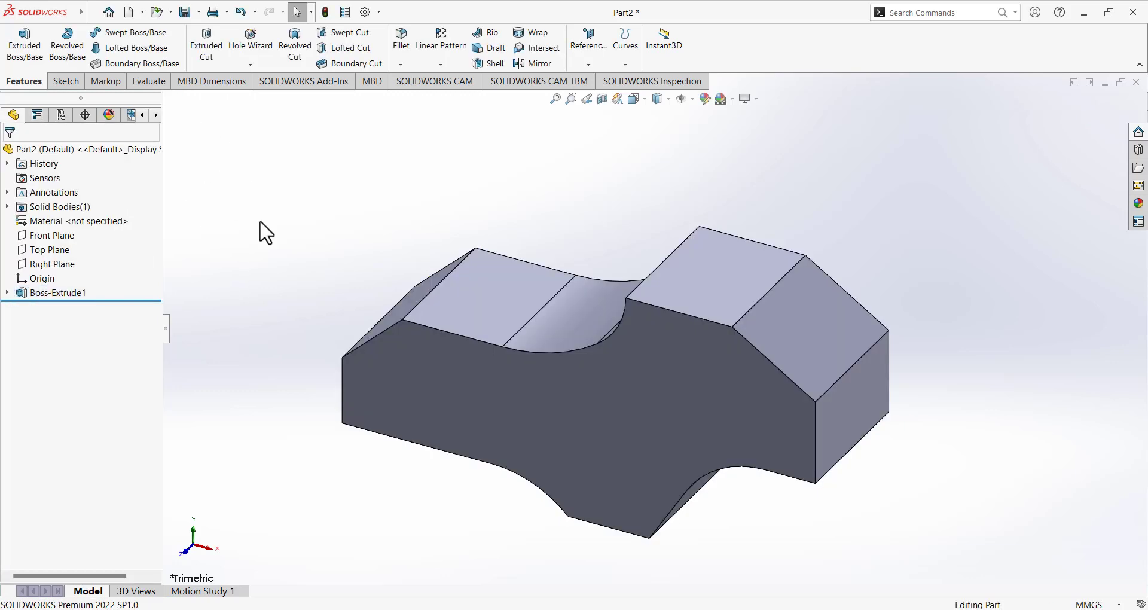
{"action": "left_click", "coordinate": [680, 609]}
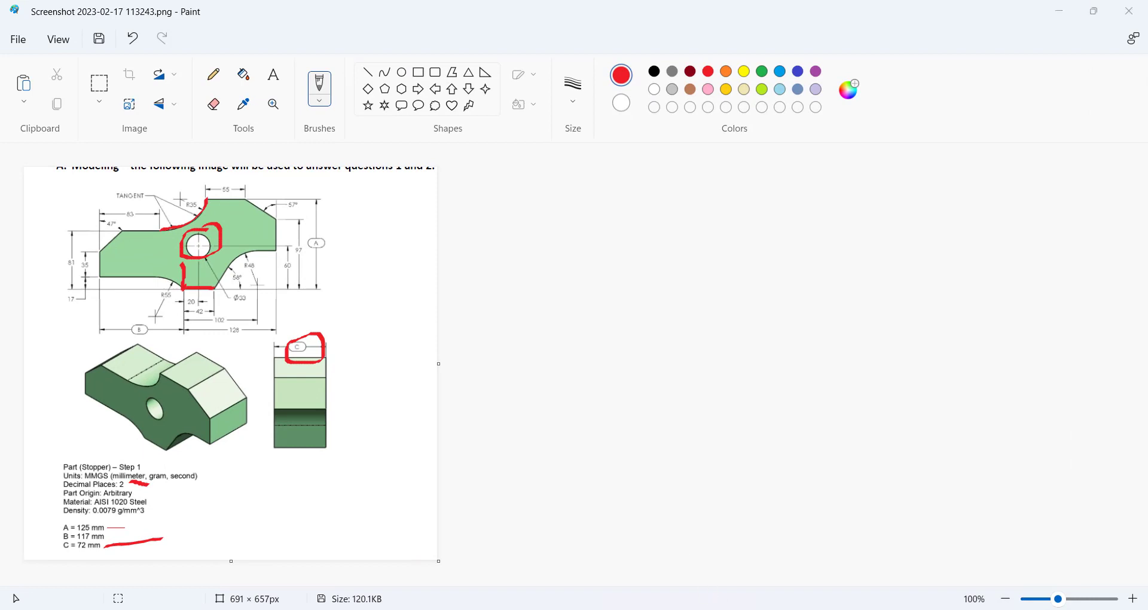
Reopen Sketch1 for editing and view it from the Front.
{"action": "key", "text": "alt+Tab"}
{"action": "left_click", "coordinate": [7, 292]}
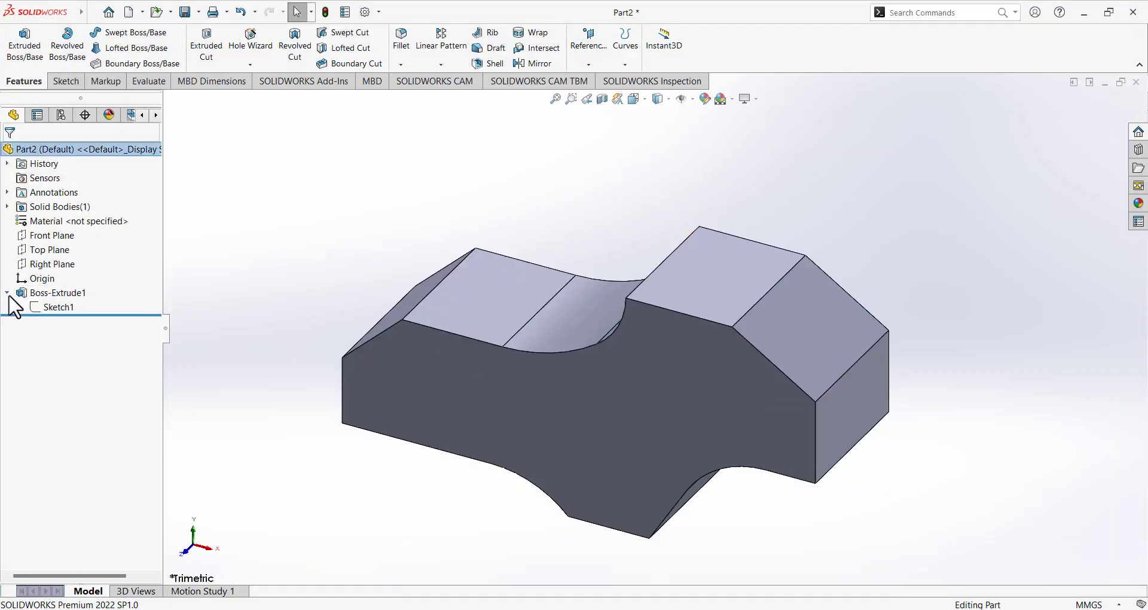
{"action": "left_click", "coordinate": [50, 310]}
{"action": "left_click", "coordinate": [60, 274]}
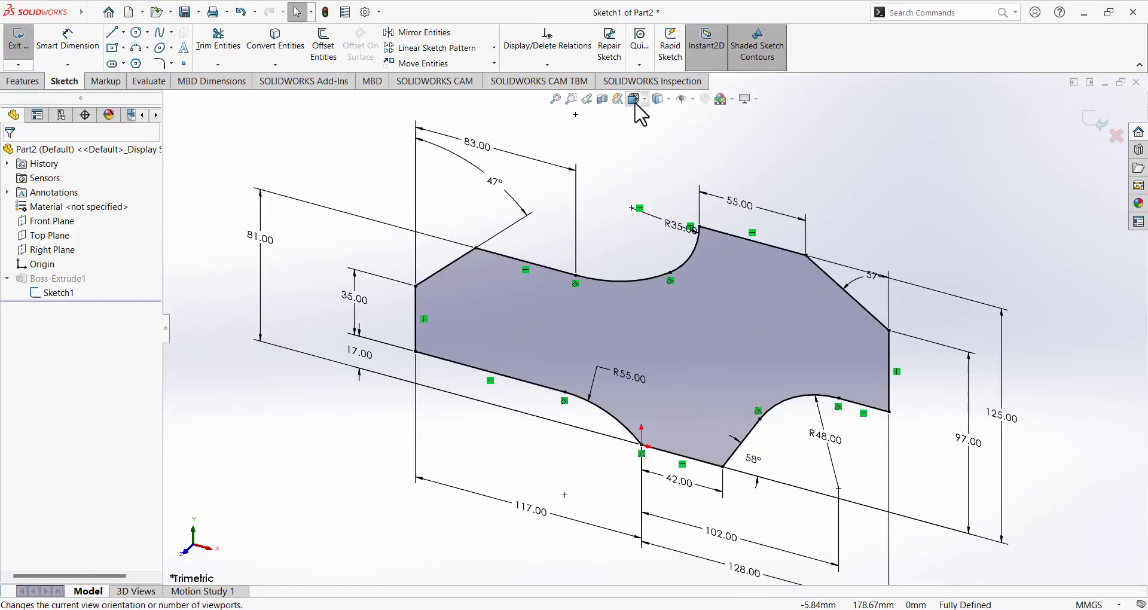
{"action": "left_click", "coordinate": [635, 99]}
{"action": "left_click", "coordinate": [704, 162]}
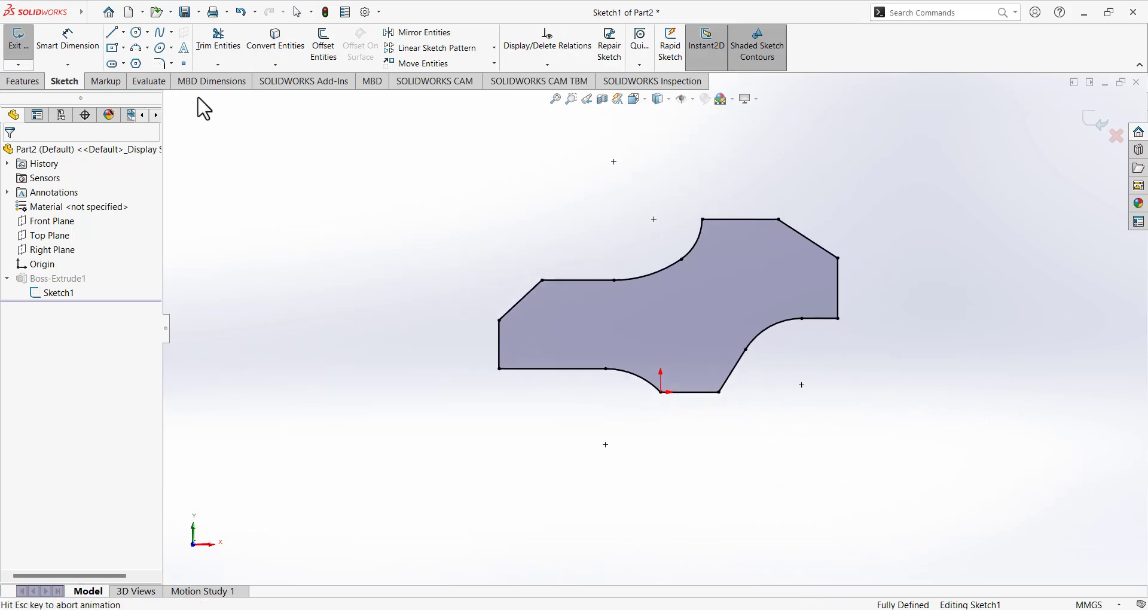
Draw the hole circle inside the stopper profile, then check the Paint reference.
{"action": "left_click", "coordinate": [138, 34]}
{"action": "left_click", "coordinate": [706, 303]}
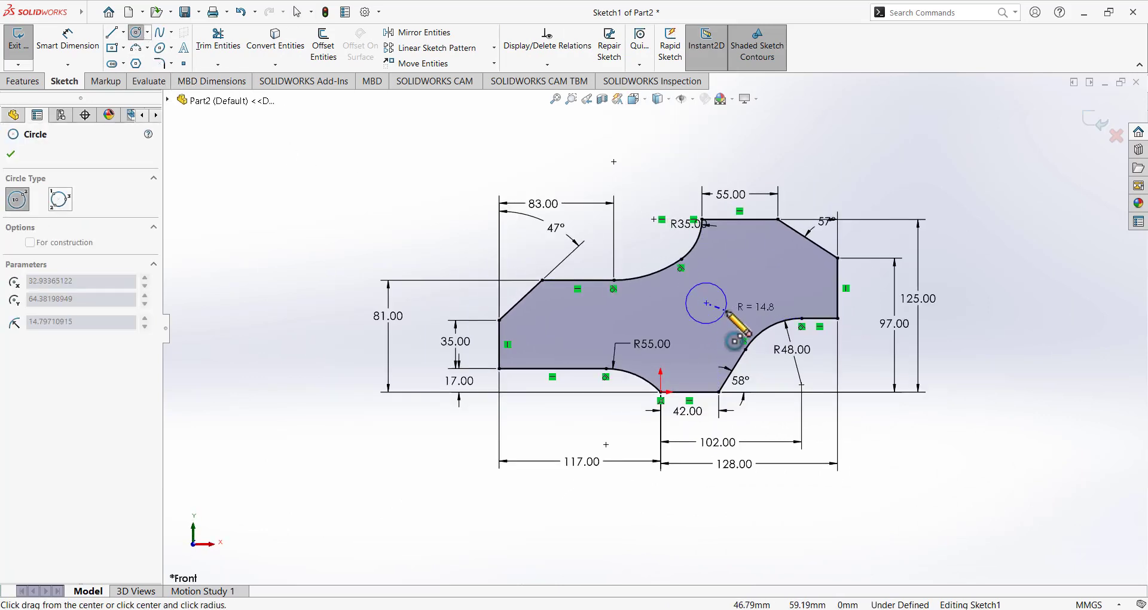
{"action": "left_click", "coordinate": [721, 318]}
{"action": "left_click", "coordinate": [91, 49]}
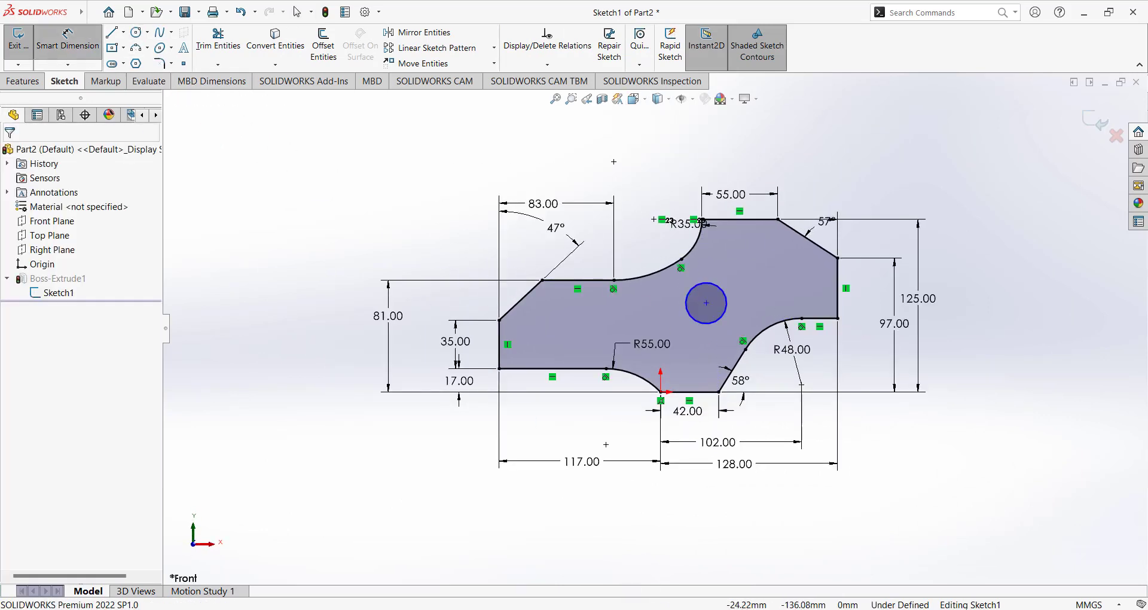
{"action": "key", "text": "alt+Tab"}
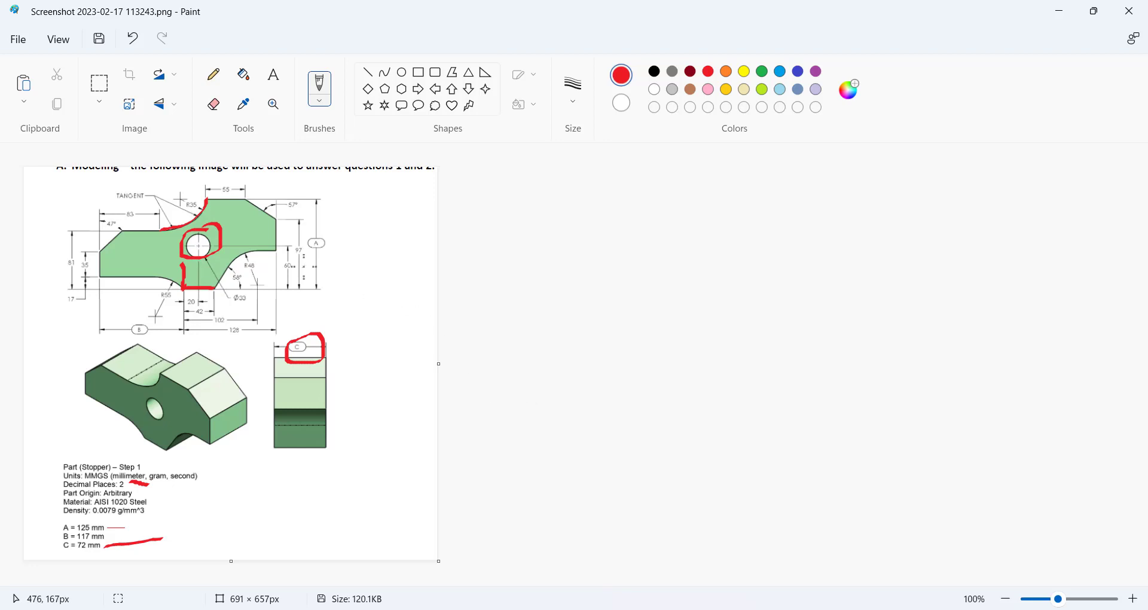
Locate the hole centre 20 mm horizontally from the end of the 42.00 edge.
{"action": "left_click", "coordinate": [686, 609]}
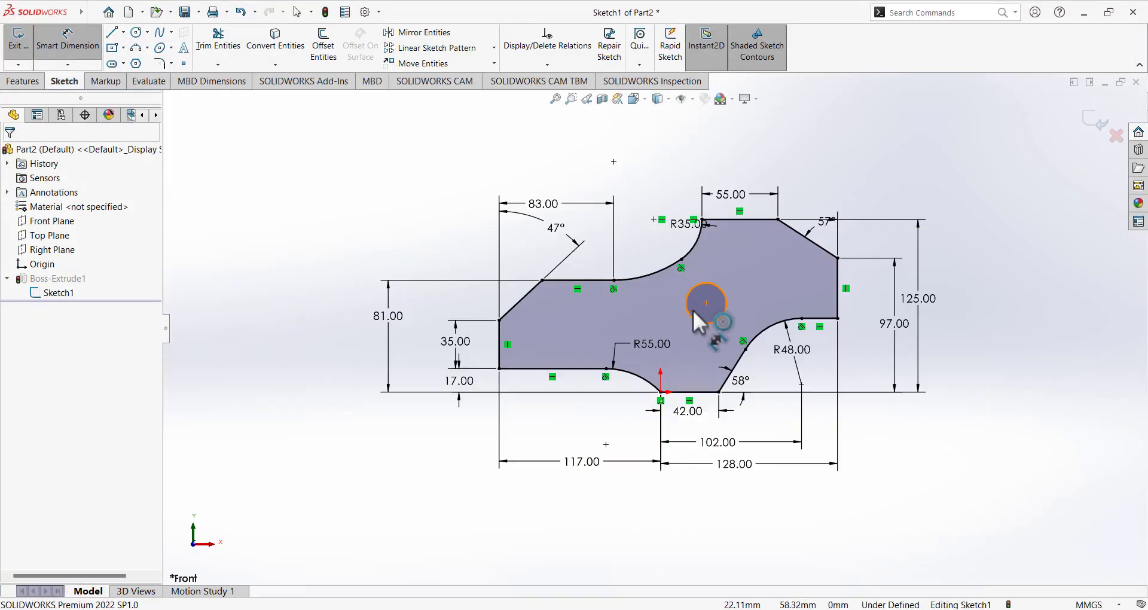
{"action": "left_click", "coordinate": [706, 303]}
{"action": "left_click", "coordinate": [661, 393]}
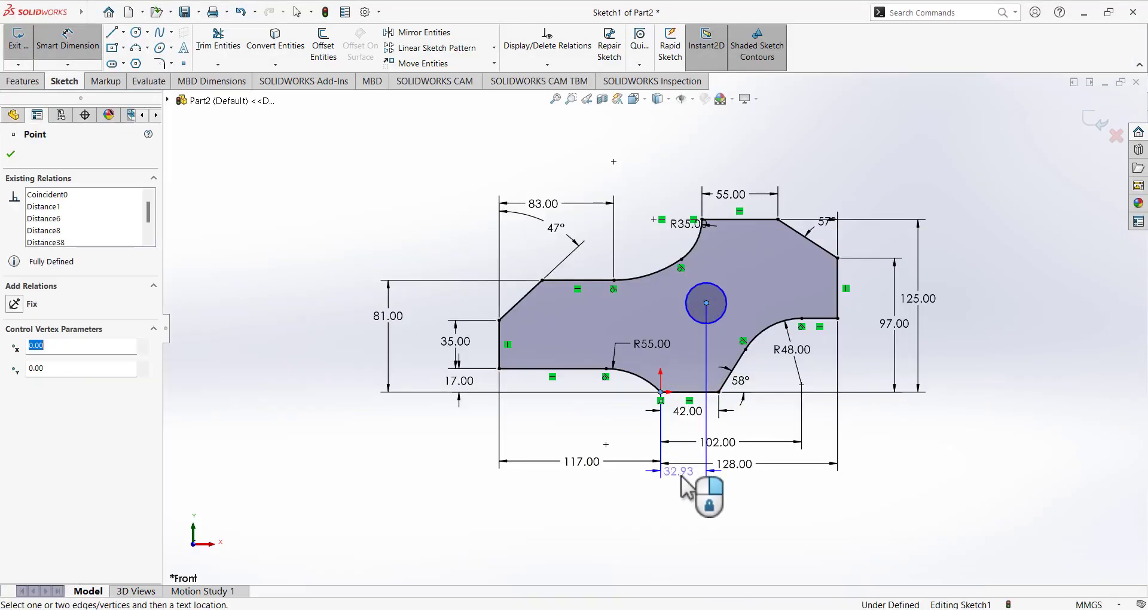
{"action": "left_click", "coordinate": [688, 508]}
{"action": "type", "text": "20"}
{"action": "key", "text": "Return"}
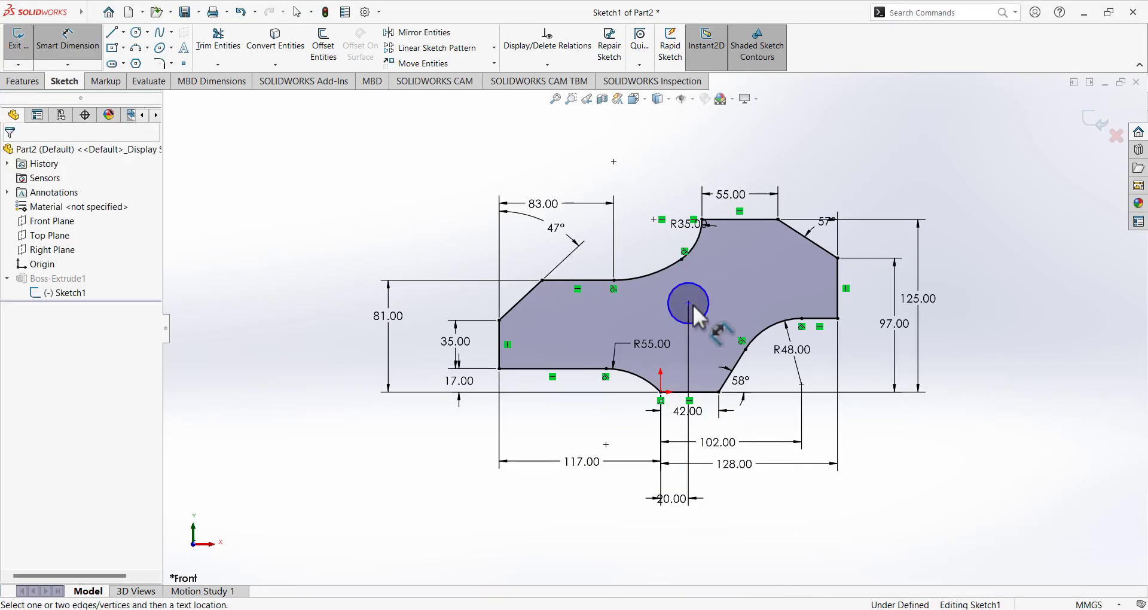
Place the hole centre 60 mm above the bottom edge.
{"action": "left_click", "coordinate": [688, 304]}
{"action": "left_click", "coordinate": [708, 392]}
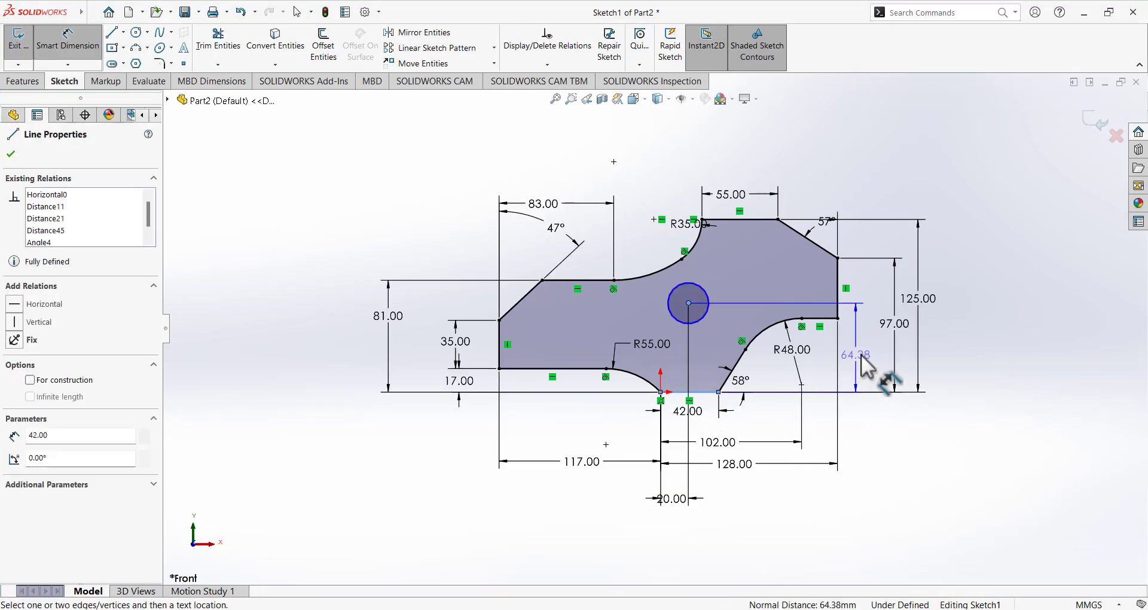
{"action": "left_click", "coordinate": [868, 440]}
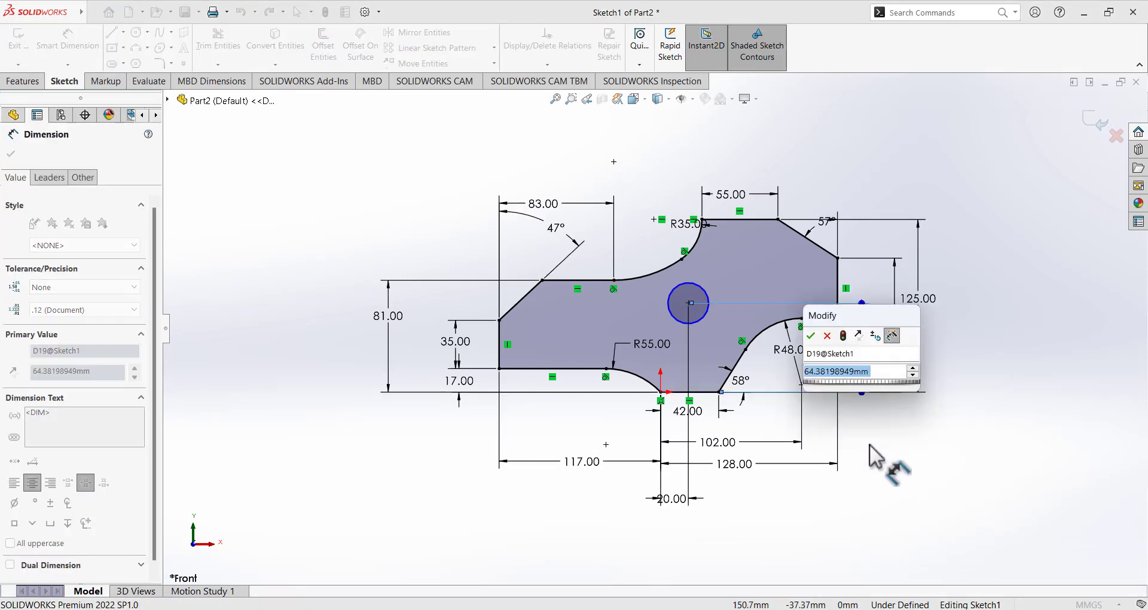
{"action": "type", "text": "60"}
{"action": "key", "text": "Return"}
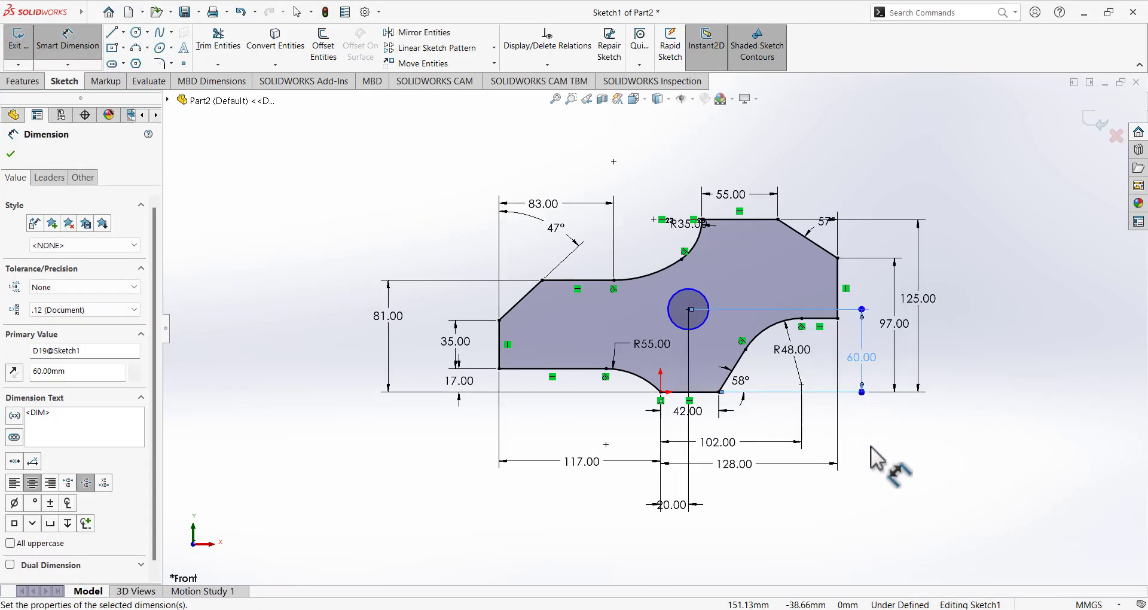
Set the hole diameter to 33 mm and exit the sketch to rebuild.
{"action": "left_click", "coordinate": [674, 293]}
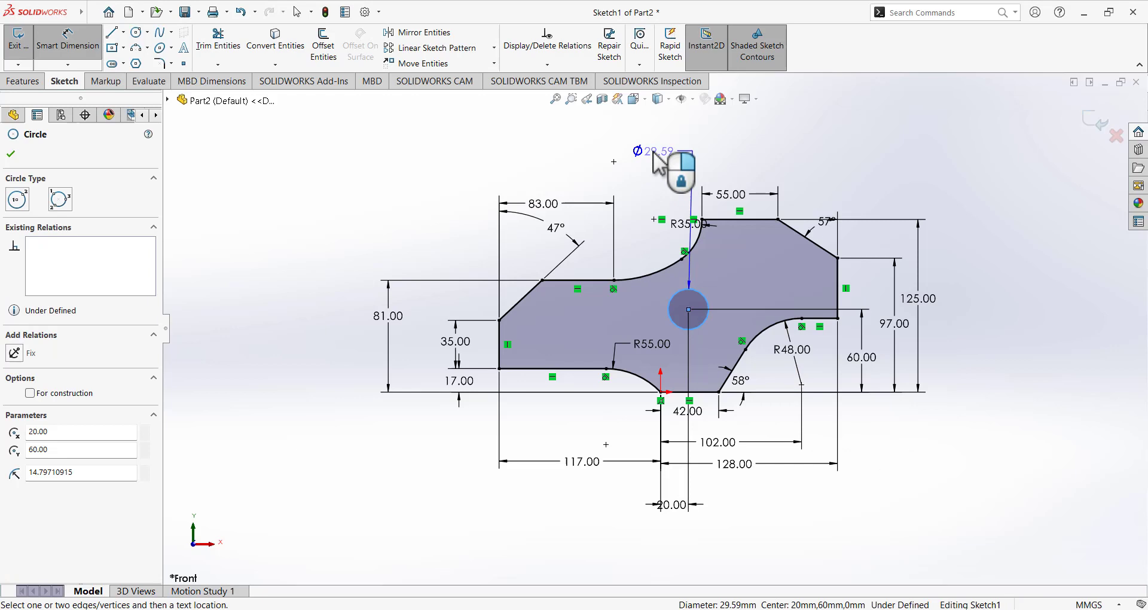
{"action": "left_click", "coordinate": [754, 134]}
{"action": "type", "text": "33"}
{"action": "key", "text": "Return"}
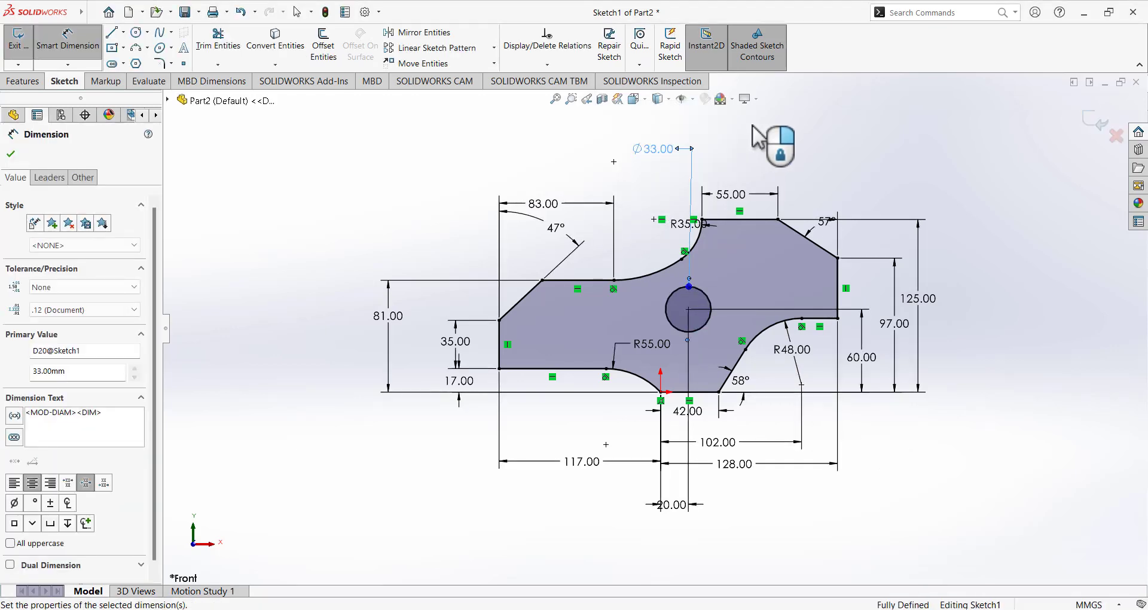
{"action": "left_click", "coordinate": [11, 50]}
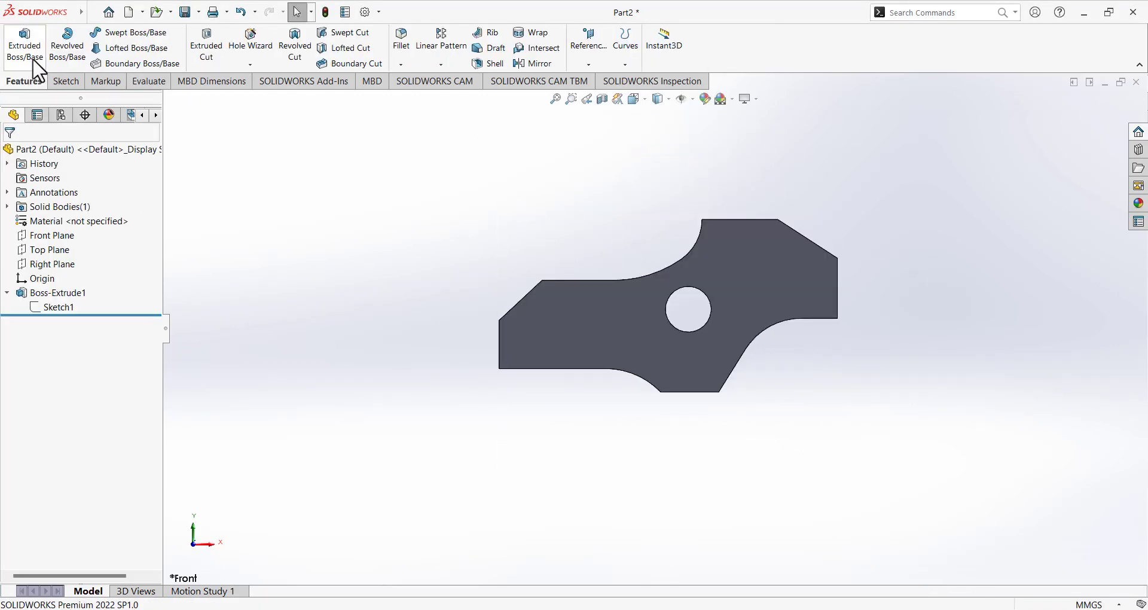
Orbit the part and reopen Boss-Extrude1, accepting it unchanged.
{"action": "left_click", "coordinate": [33, 58]}
{"action": "left_click", "coordinate": [11, 155]}
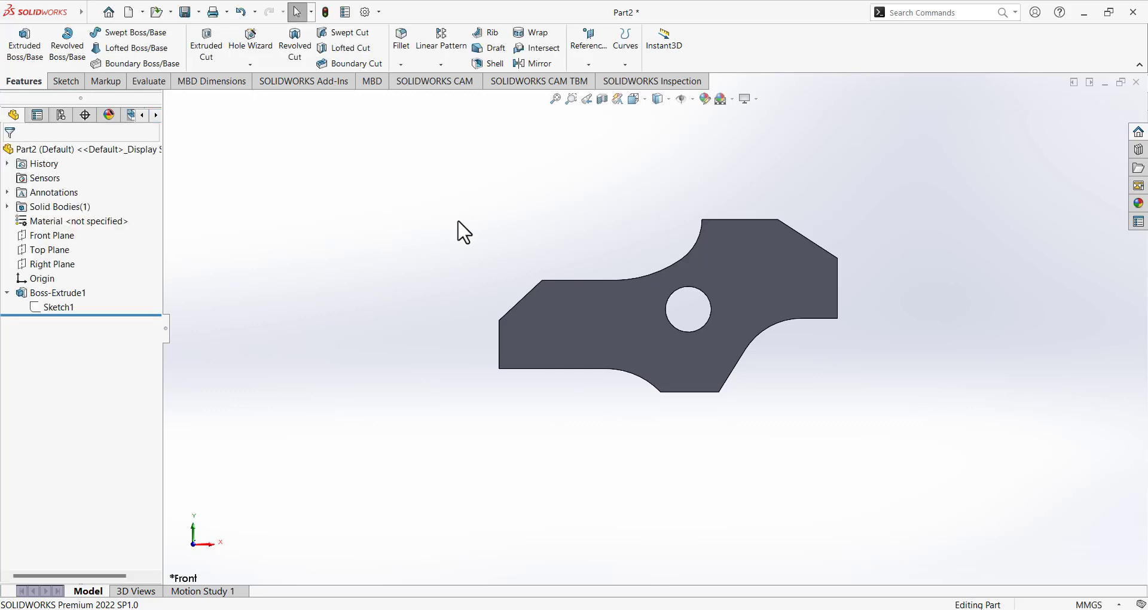
{"action": "middle_click_drag", "start_coordinate": [461, 231], "coordinate": [455, 263]}
{"action": "left_click", "coordinate": [58, 292]}
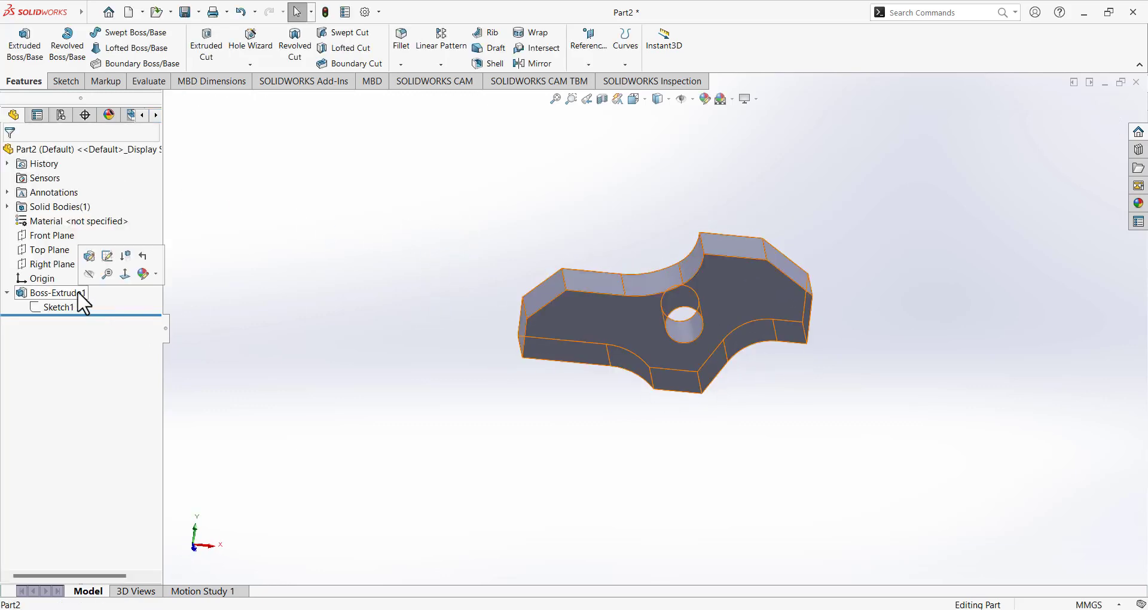
{"action": "left_click", "coordinate": [88, 256]}
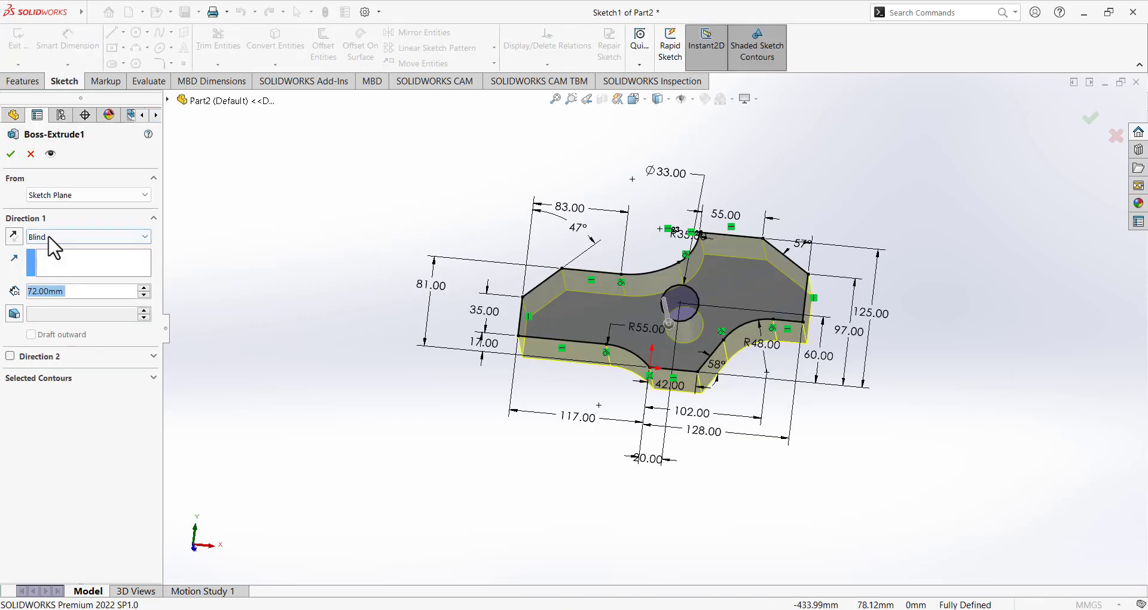
{"action": "left_click", "coordinate": [11, 154]}
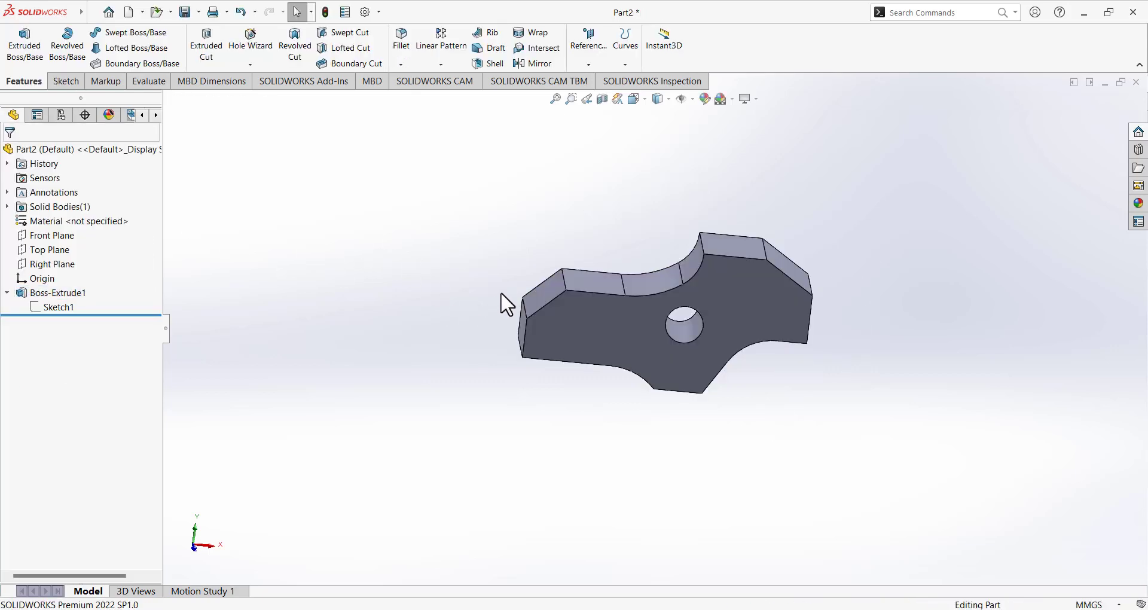
{"action": "middle_click_drag", "start_coordinate": [501, 296], "coordinate": [498, 435]}
In Paint, start a new blank image, discarding the marked-up screenshot.
{"action": "key", "text": "alt+Tab"}
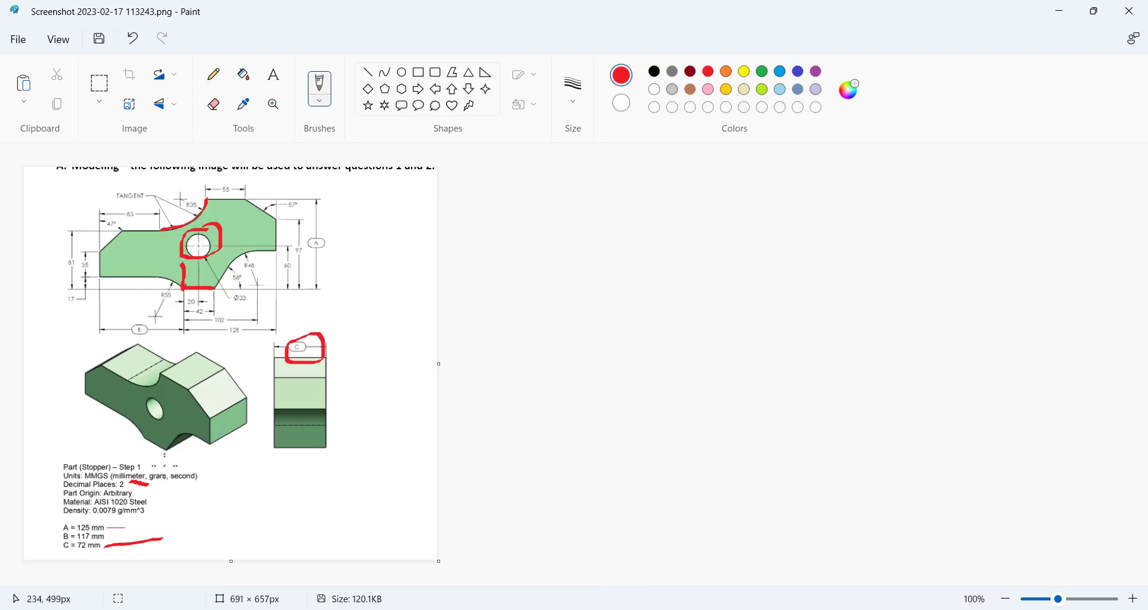
{"action": "left_click", "coordinate": [18, 40]}
{"action": "left_click", "coordinate": [42, 66]}
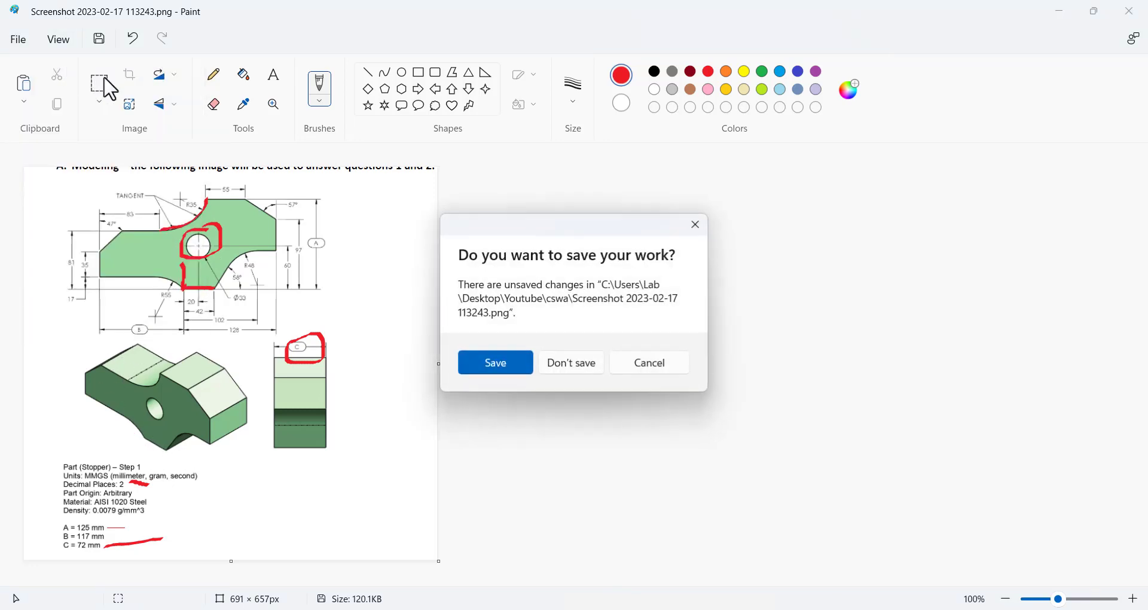
{"action": "left_click", "coordinate": [547, 360]}
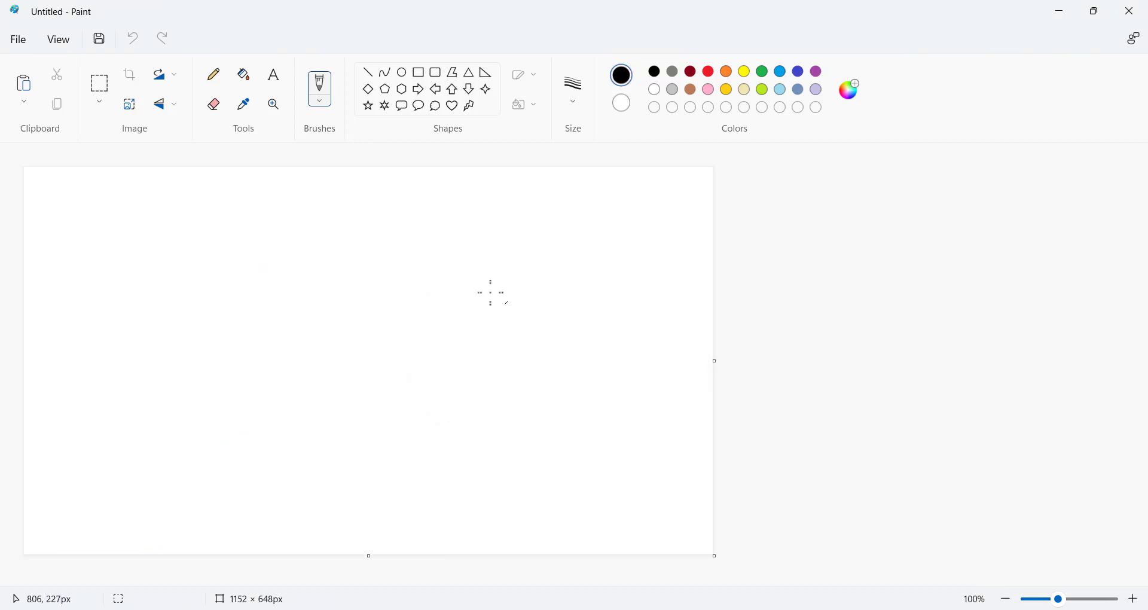
{"action": "left_click", "coordinate": [22, 42]}
{"action": "left_click", "coordinate": [57, 62]}
Load 2.png from Desktop > Youtube > cswa into Paint.
{"action": "left_click", "coordinate": [24, 42]}
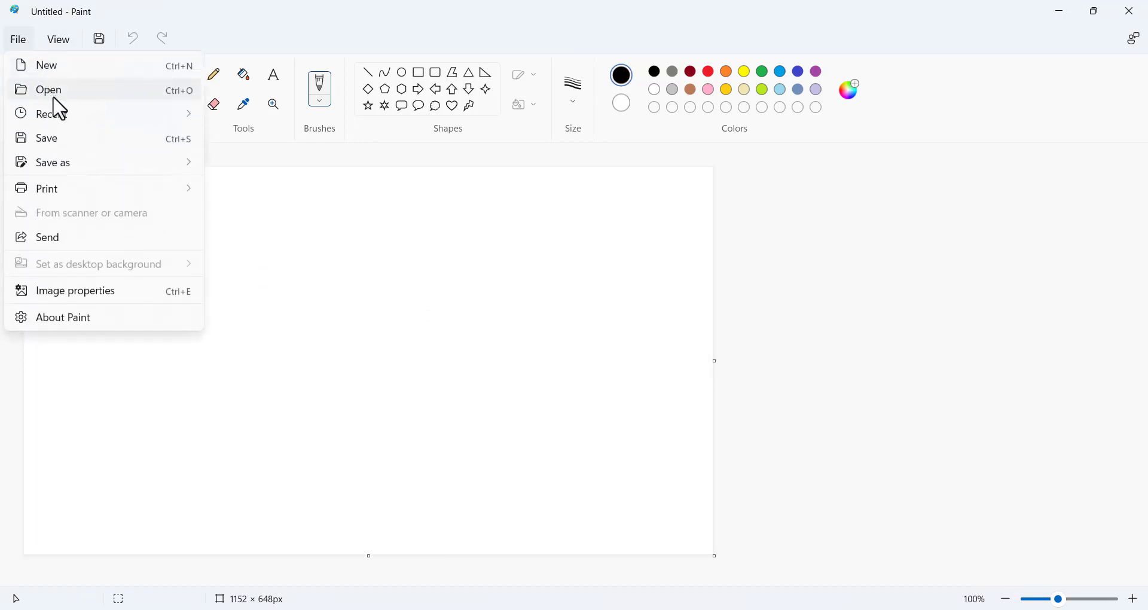
{"action": "left_click", "coordinate": [54, 93]}
{"action": "left_click", "coordinate": [530, 253]}
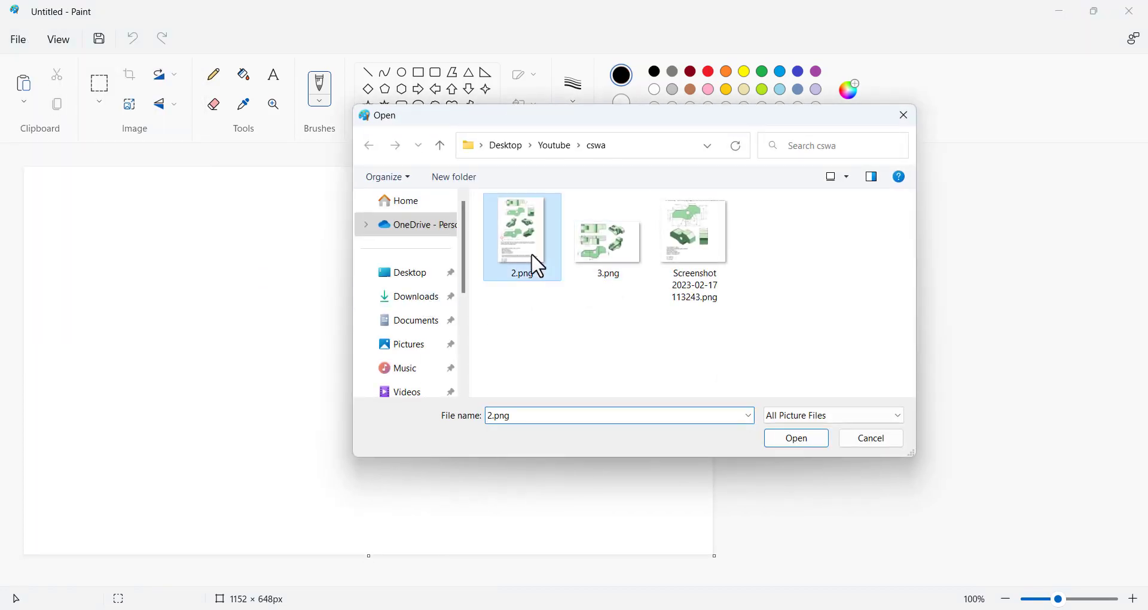
{"action": "left_click", "coordinate": [798, 438]}
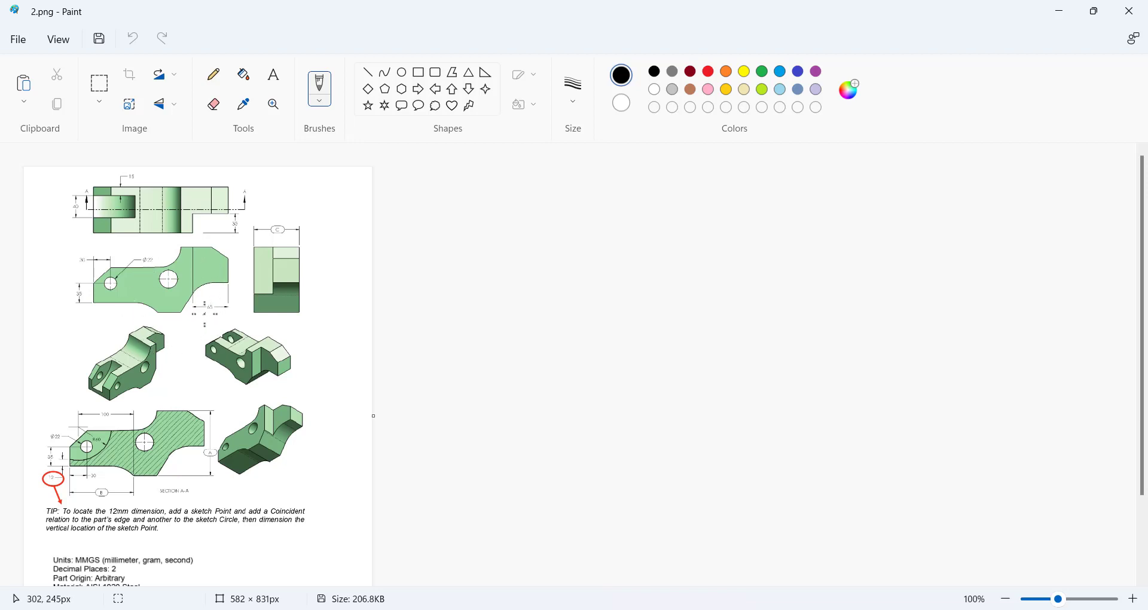
Mark the A, B and C parameter values beside the list on 2.png.
{"action": "scroll", "coordinate": [170, 427], "scroll_direction": "down", "scroll_amount": 3}
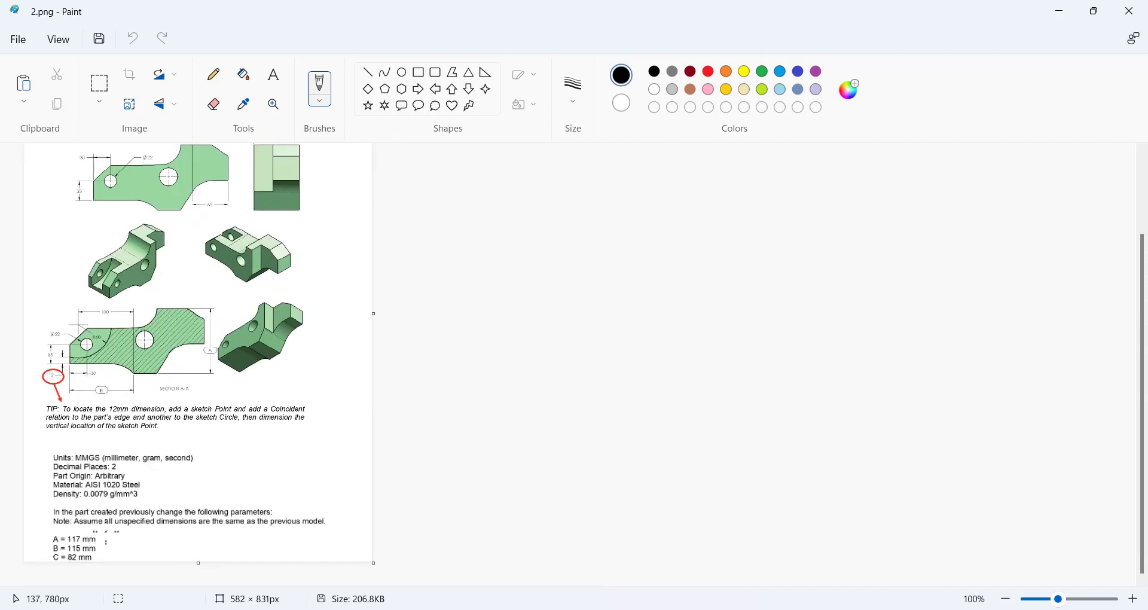
{"action": "left_click_drag", "start_coordinate": [109, 535], "coordinate": [113, 559]}
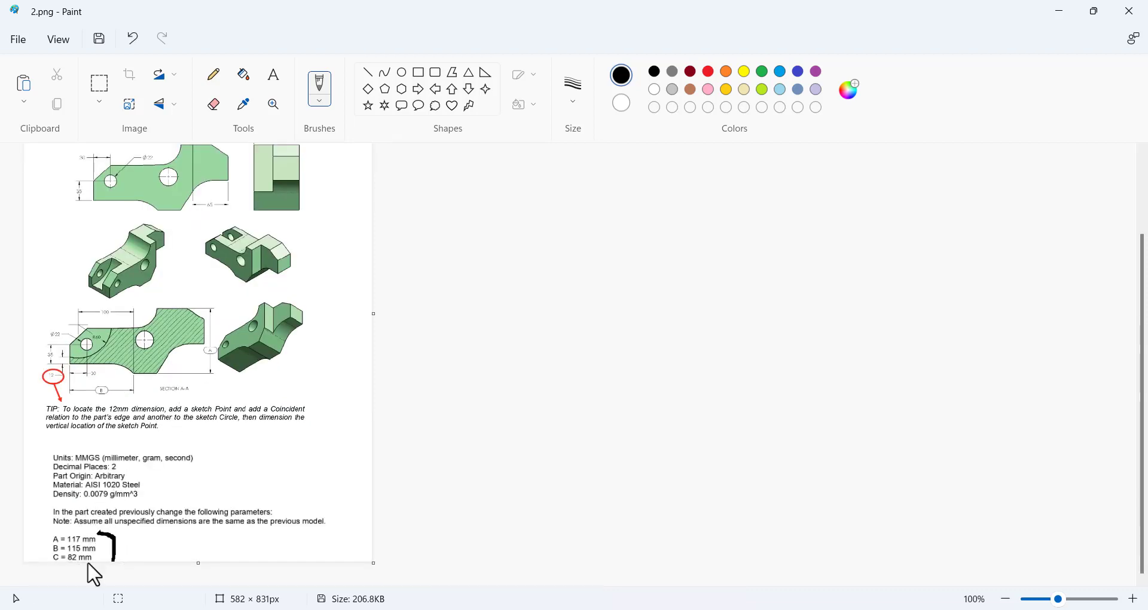
{"action": "scroll", "coordinate": [191, 418], "scroll_direction": "up", "scroll_amount": 3}
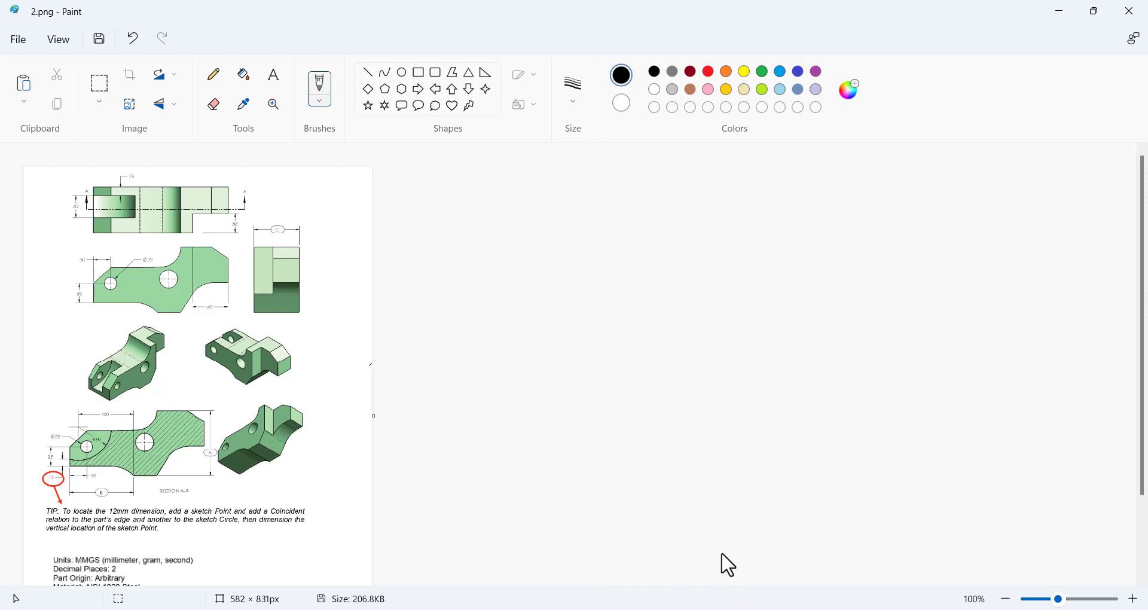
{"action": "left_click", "coordinate": [727, 609]}
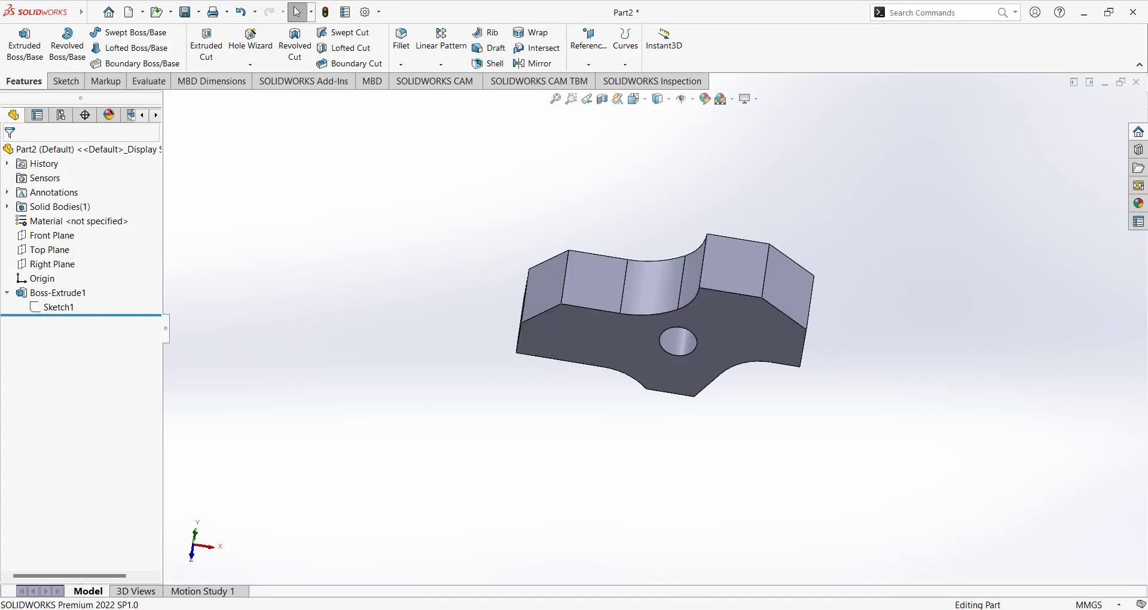
{"action": "left_click", "coordinate": [687, 609]}
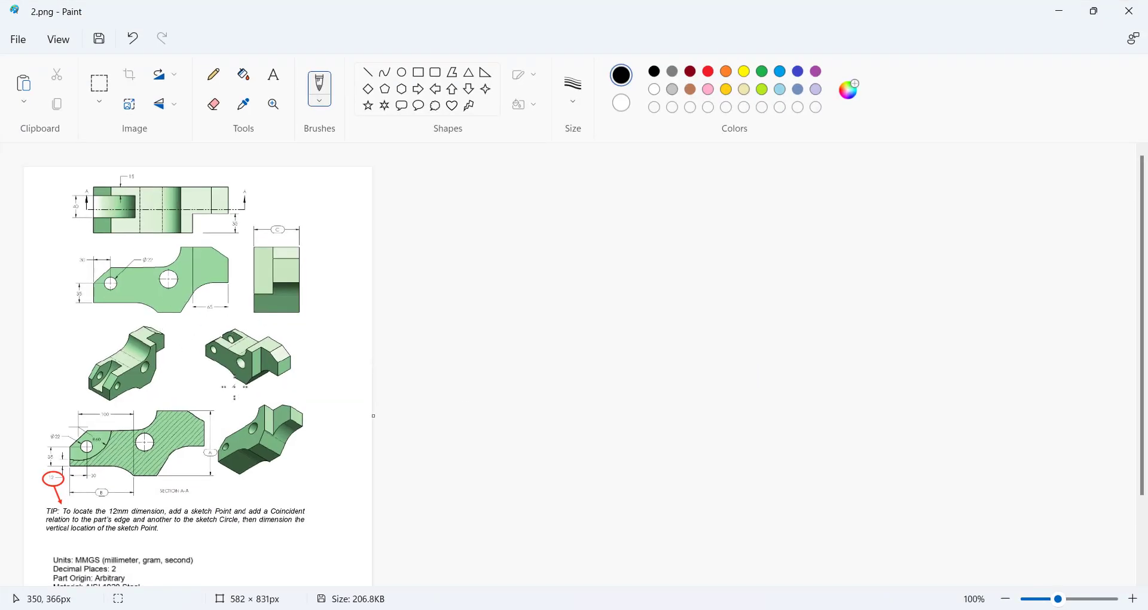
Circle the A and B callouts on the section view, then return to SOLIDWORKS.
{"action": "scroll", "coordinate": [233, 386], "scroll_direction": "down", "scroll_amount": 3}
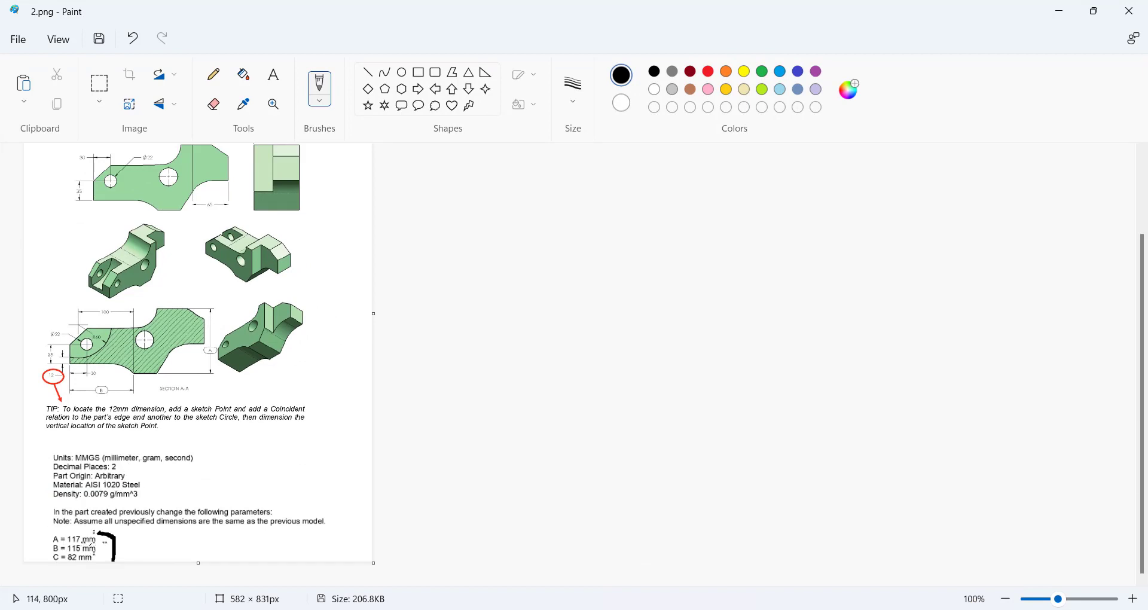
{"action": "scroll", "coordinate": [264, 486], "scroll_direction": "up", "scroll_amount": 3}
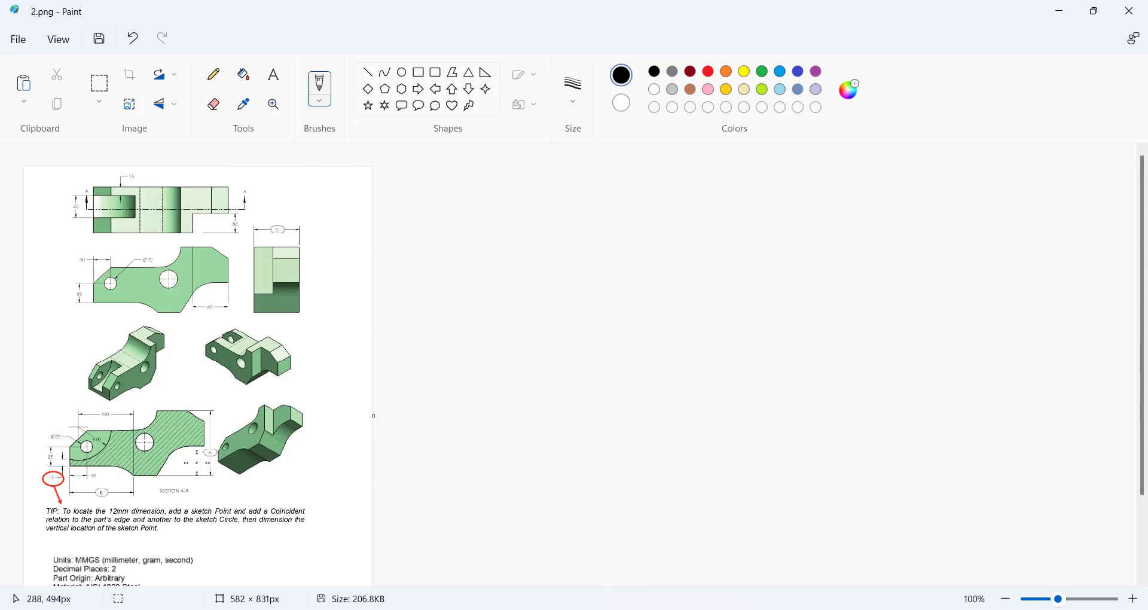
{"action": "mouse_move", "coordinate": [197, 463]}
{"action": "left_mouse_down"}
{"action": "mouse_move", "coordinate": [201, 438]}
{"action": "mouse_move", "coordinate": [210, 465]}
{"action": "left_mouse_up"}
{"action": "mouse_move", "coordinate": [117, 482]}
{"action": "left_mouse_down"}
{"action": "mouse_move", "coordinate": [86, 492]}
{"action": "mouse_move", "coordinate": [113, 479]}
{"action": "left_mouse_up"}
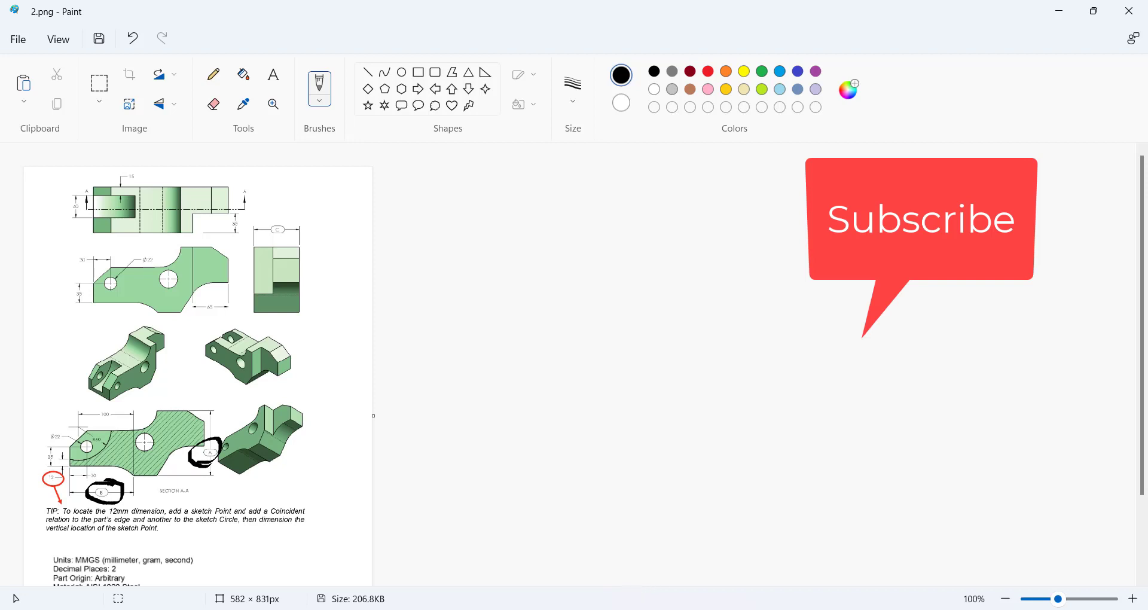
{"action": "key", "text": "alt+Tab"}
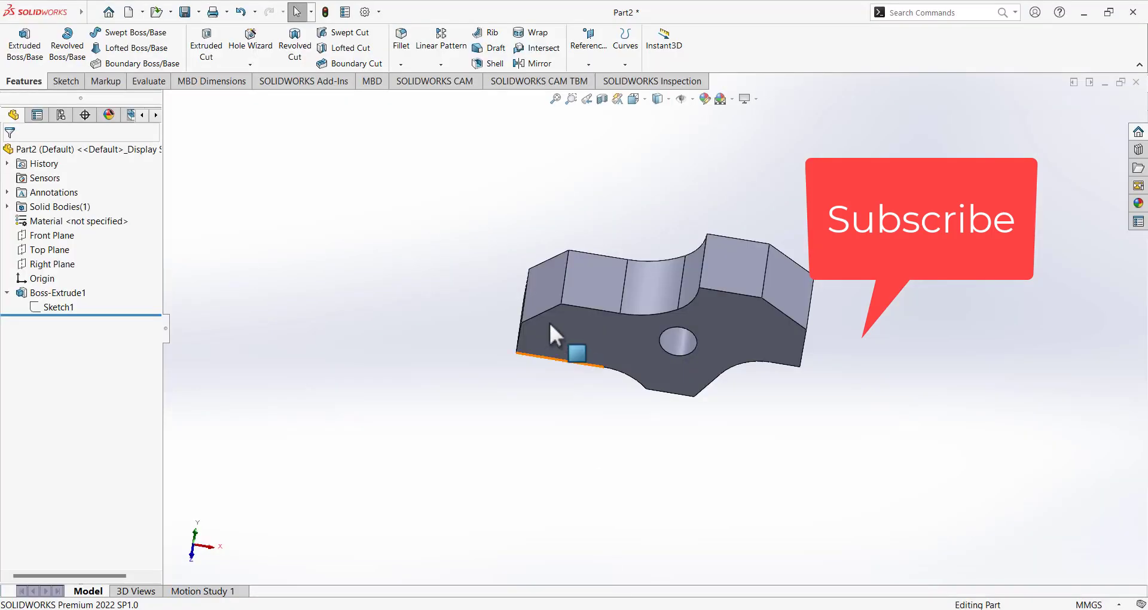
Reopen Sketch1 in front view and change the 117 length dimension to 115 mm.
{"action": "left_click", "coordinate": [65, 306]}
{"action": "left_click", "coordinate": [80, 265]}
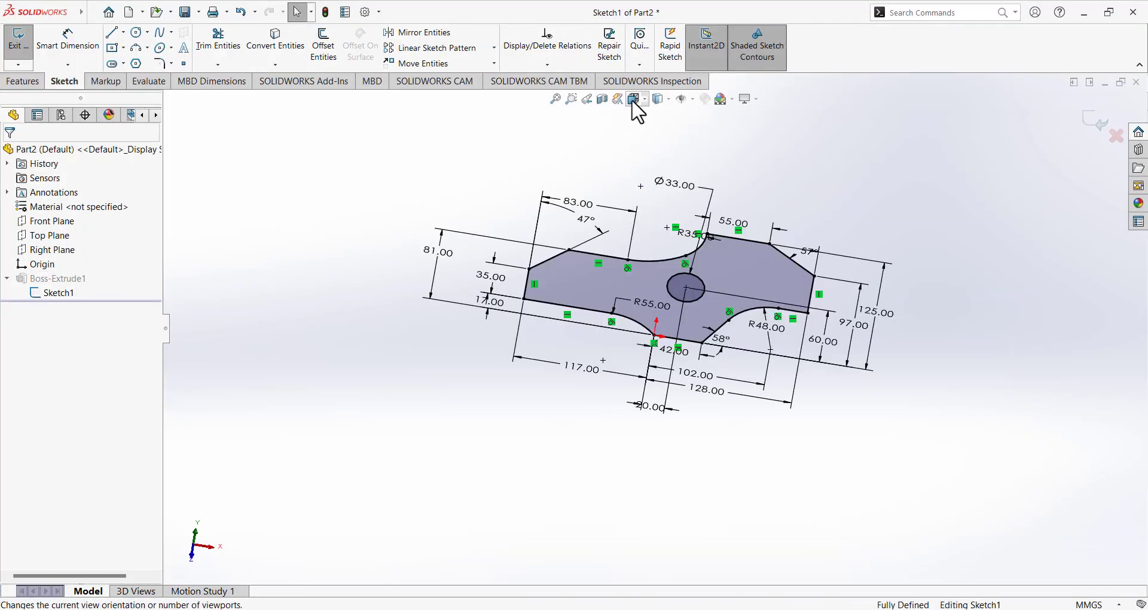
{"action": "left_click", "coordinate": [637, 100]}
{"action": "left_click", "coordinate": [691, 184]}
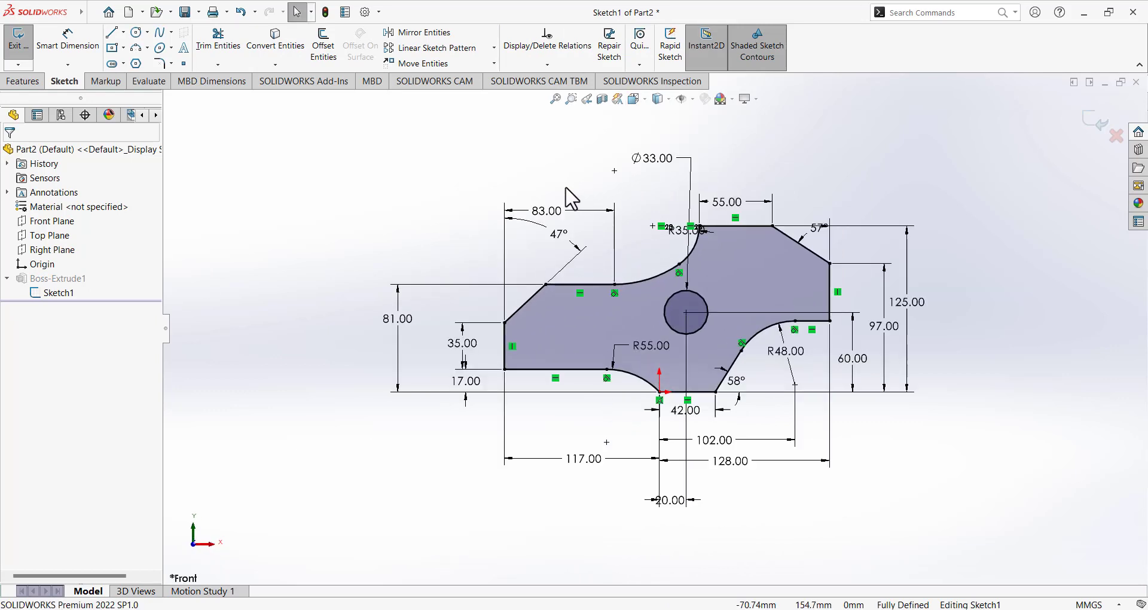
{"action": "double_click", "coordinate": [584, 459]}
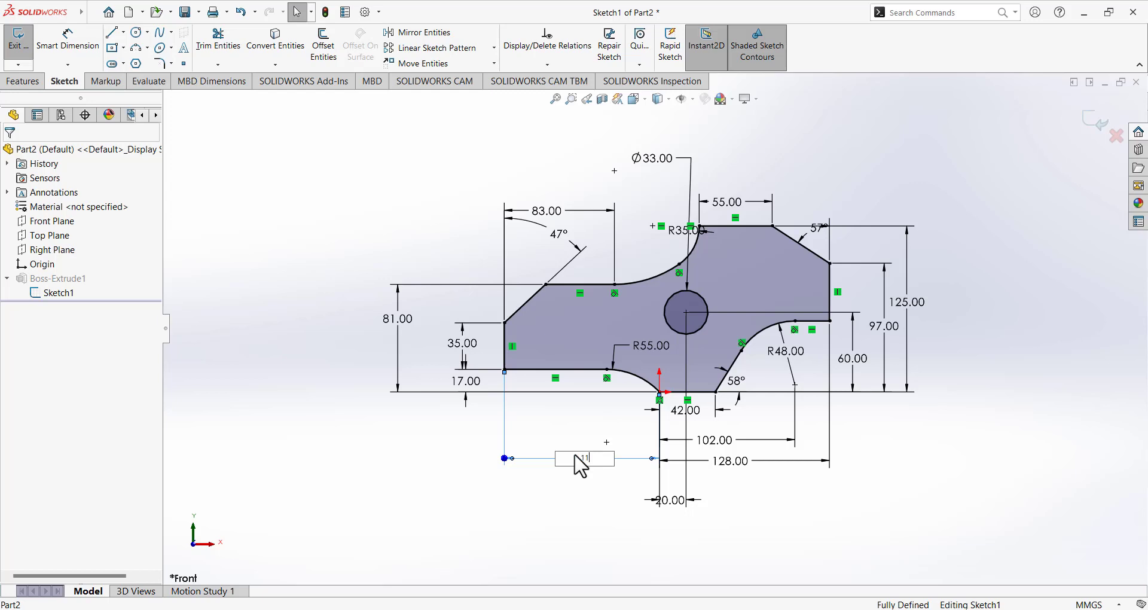
{"action": "type", "text": "5"}
{"action": "key", "text": "Return"}
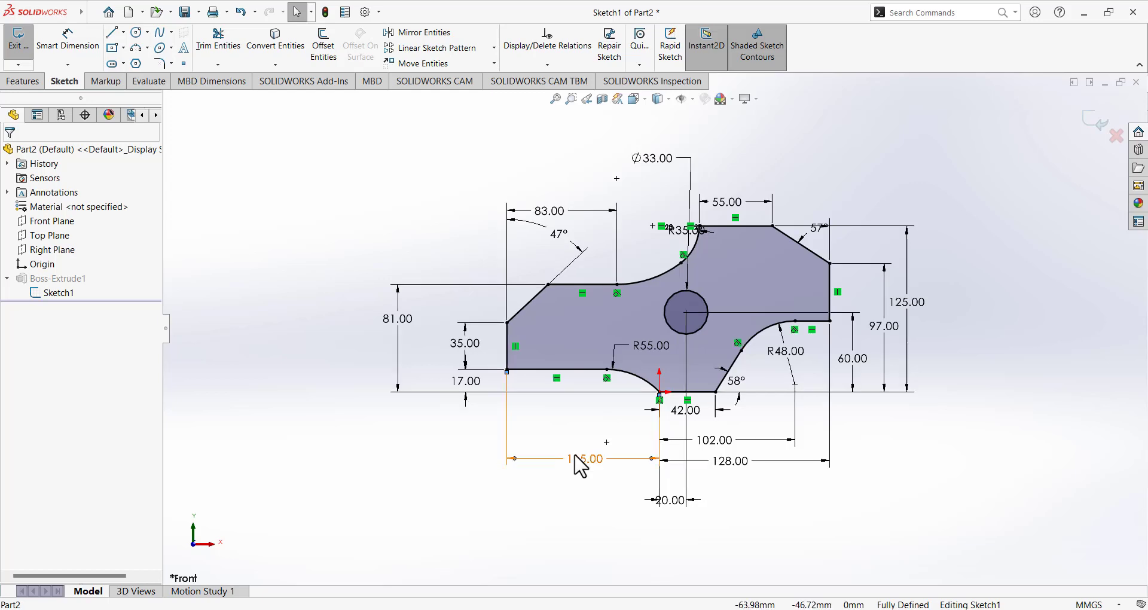
Change the right-side 125 mm height dimension to 117 mm.
{"action": "double_click", "coordinate": [917, 300]}
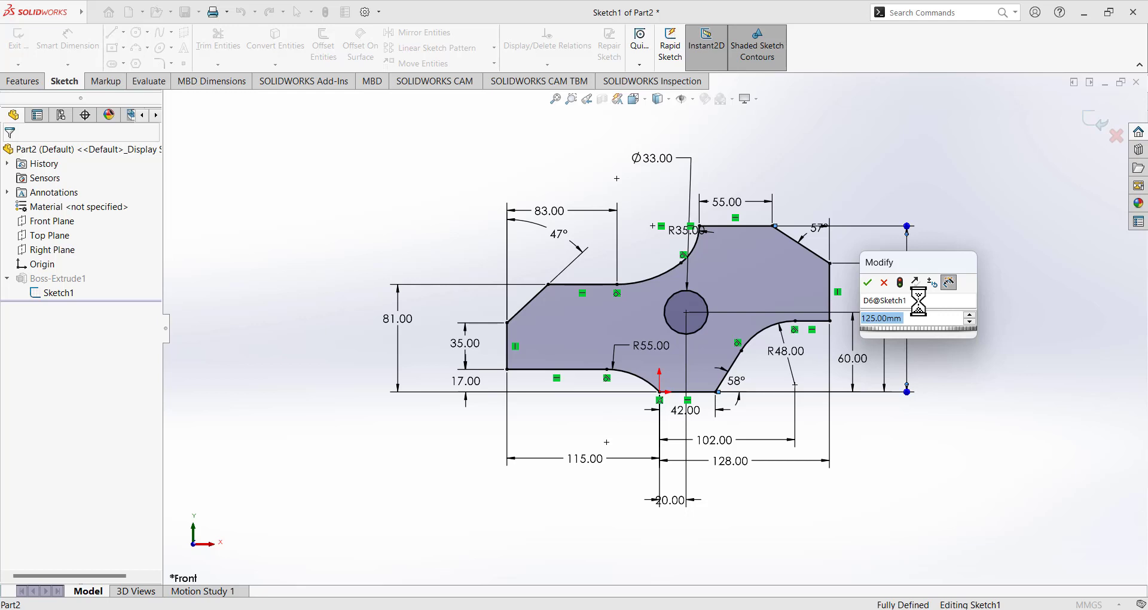
{"action": "type", "text": "117"}
{"action": "key", "text": "Return"}
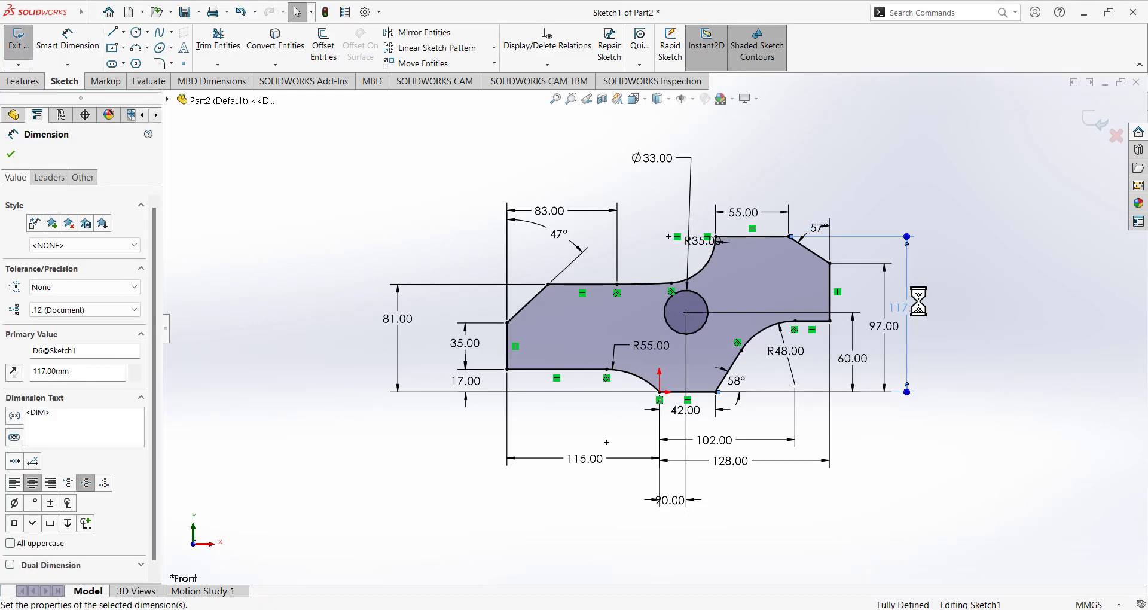
{"action": "left_click", "coordinate": [966, 299]}
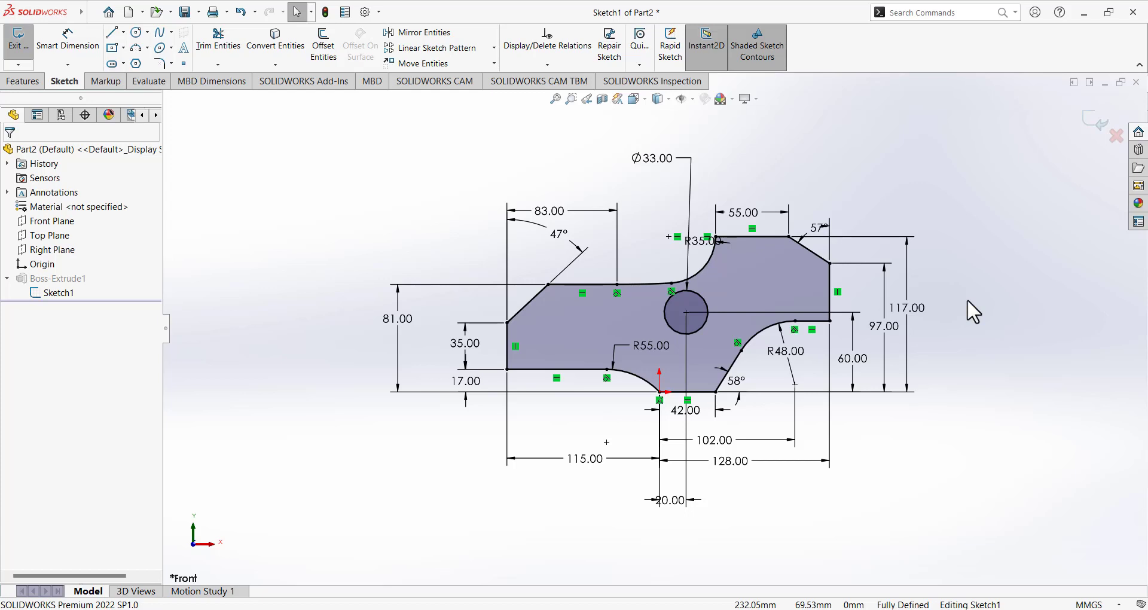
Exit the sketch, set Boss-Extrude1's depth to 82 mm, and bring up Paint.
{"action": "left_click", "coordinate": [17, 39]}
{"action": "left_click", "coordinate": [87, 292]}
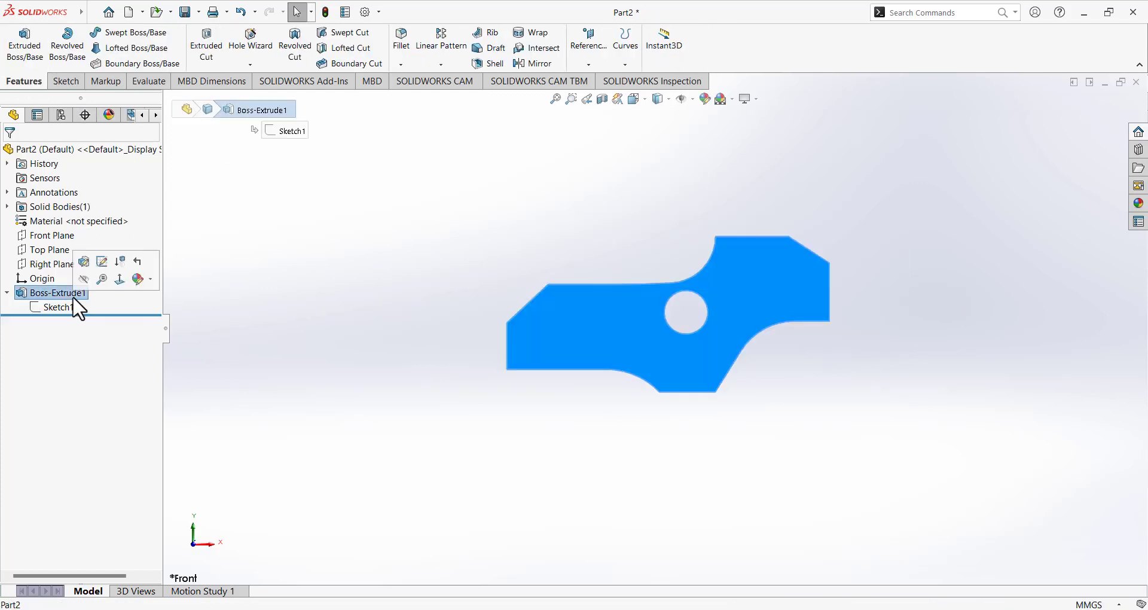
{"action": "left_click", "coordinate": [87, 264]}
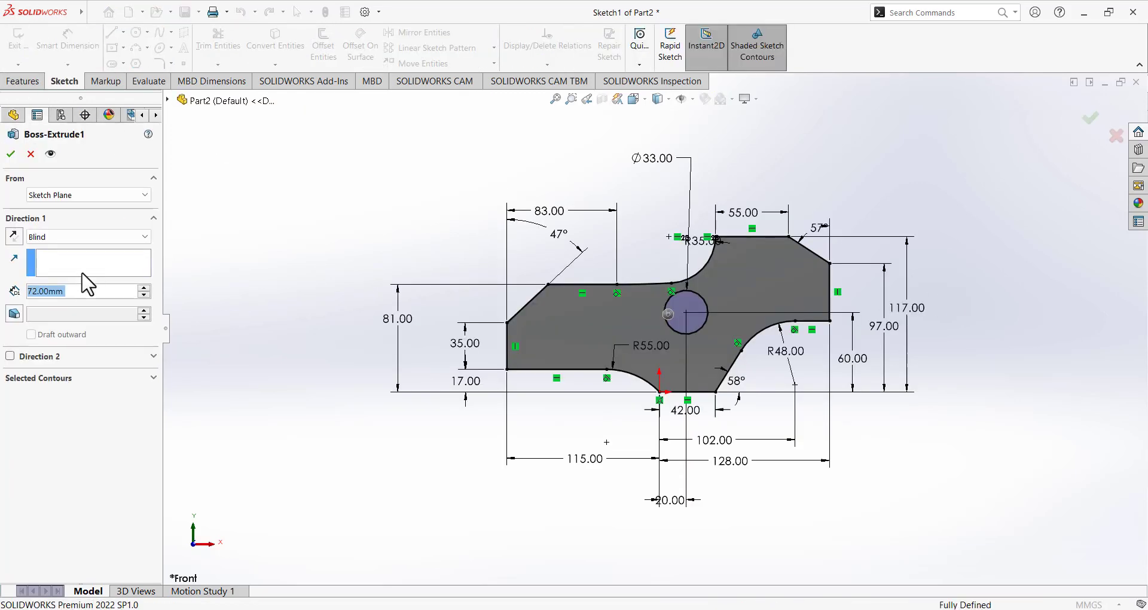
{"action": "scroll", "coordinate": [84, 288], "scroll_direction": "up", "scroll_amount": 1}
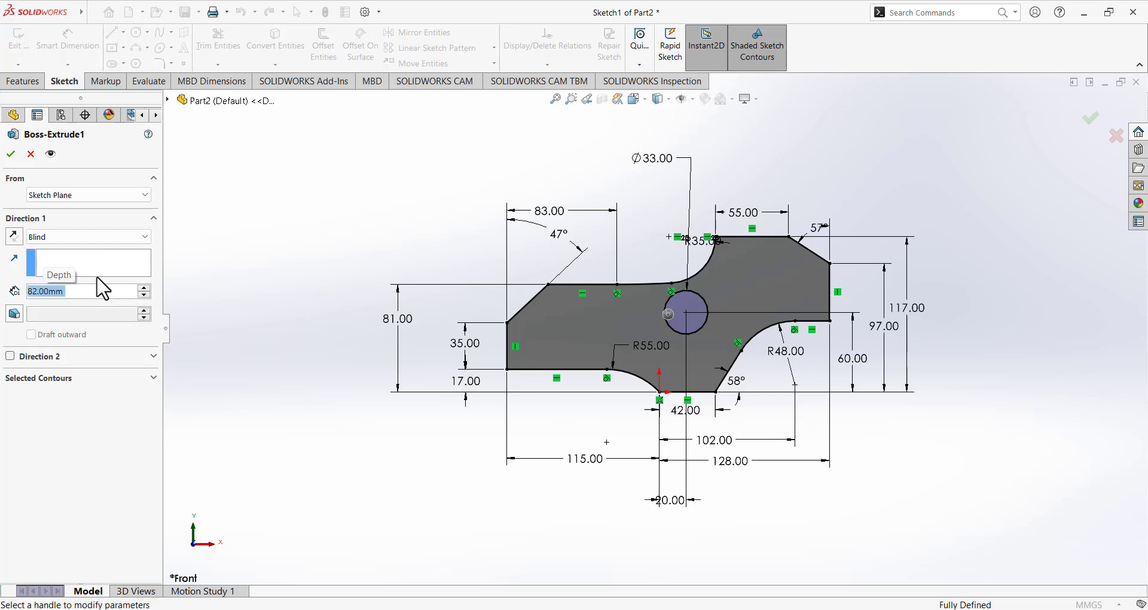
{"action": "left_click", "coordinate": [10, 153]}
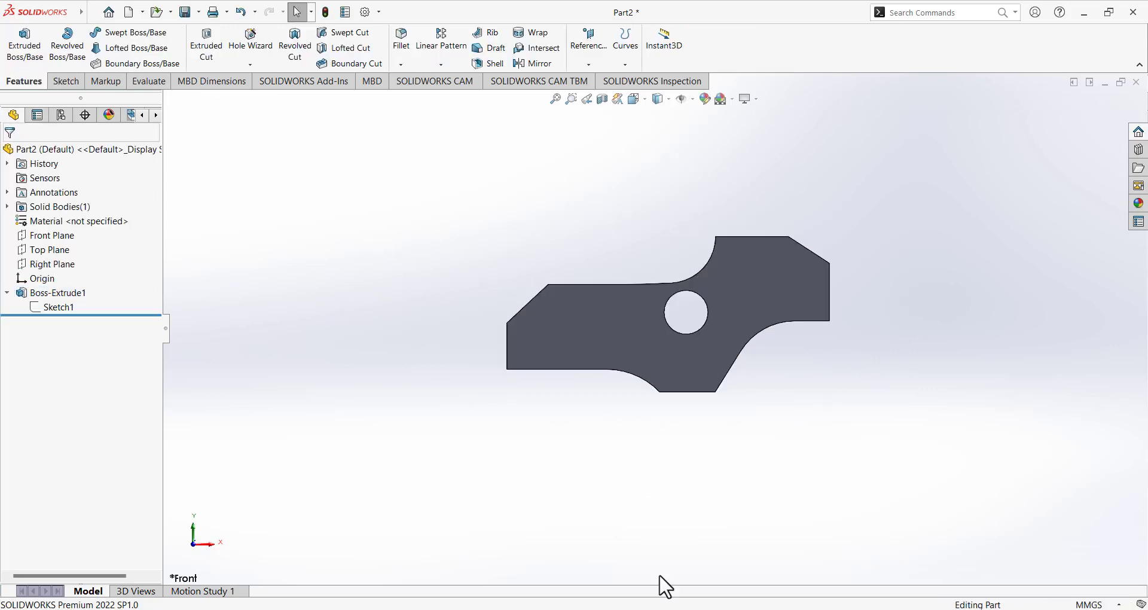
{"action": "left_click", "coordinate": [683, 609]}
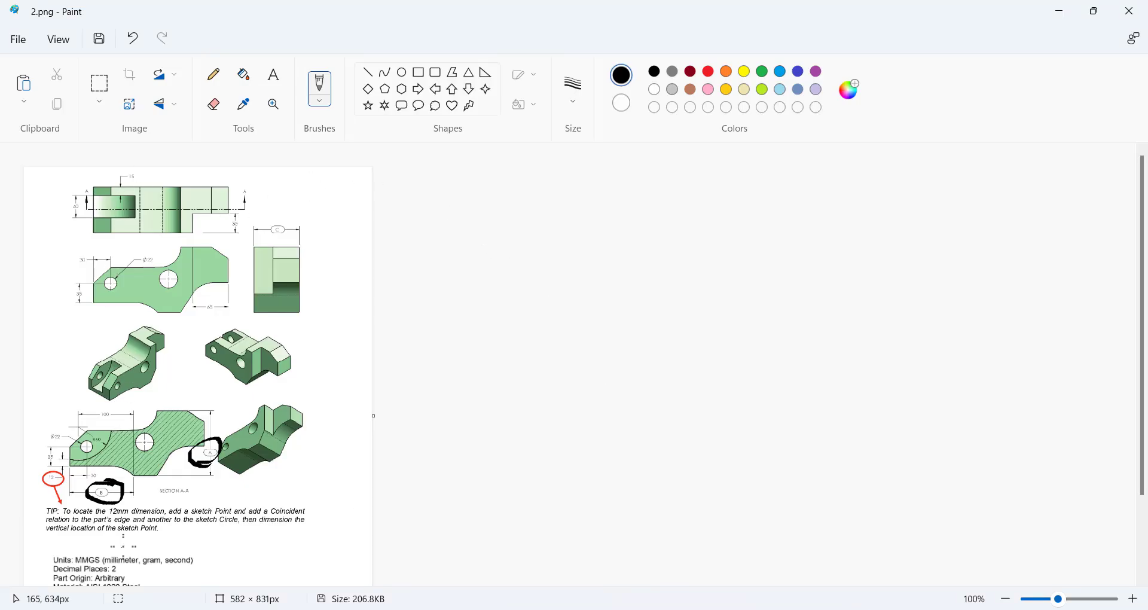
Thicken the bracket beside A/B/C, circle the Ø22 hole area, then return to SOLIDWORKS.
{"action": "scroll", "coordinate": [123, 546], "scroll_direction": "down", "scroll_amount": 3}
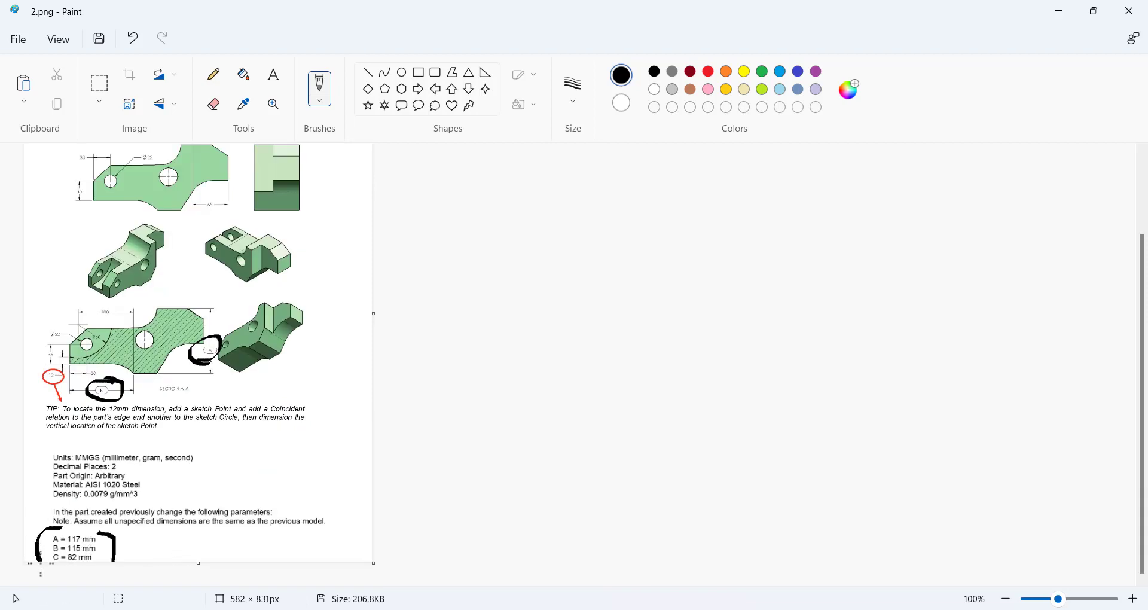
{"action": "left_click_drag", "start_coordinate": [116, 538], "coordinate": [113, 568]}
{"action": "scroll", "coordinate": [180, 322], "scroll_direction": "up", "scroll_amount": 3}
{"action": "mouse_move", "coordinate": [110, 238]}
{"action": "left_mouse_down"}
{"action": "mouse_move", "coordinate": [99, 317]}
{"action": "mouse_move", "coordinate": [132, 239]}
{"action": "mouse_move", "coordinate": [96, 242]}
{"action": "left_mouse_up"}
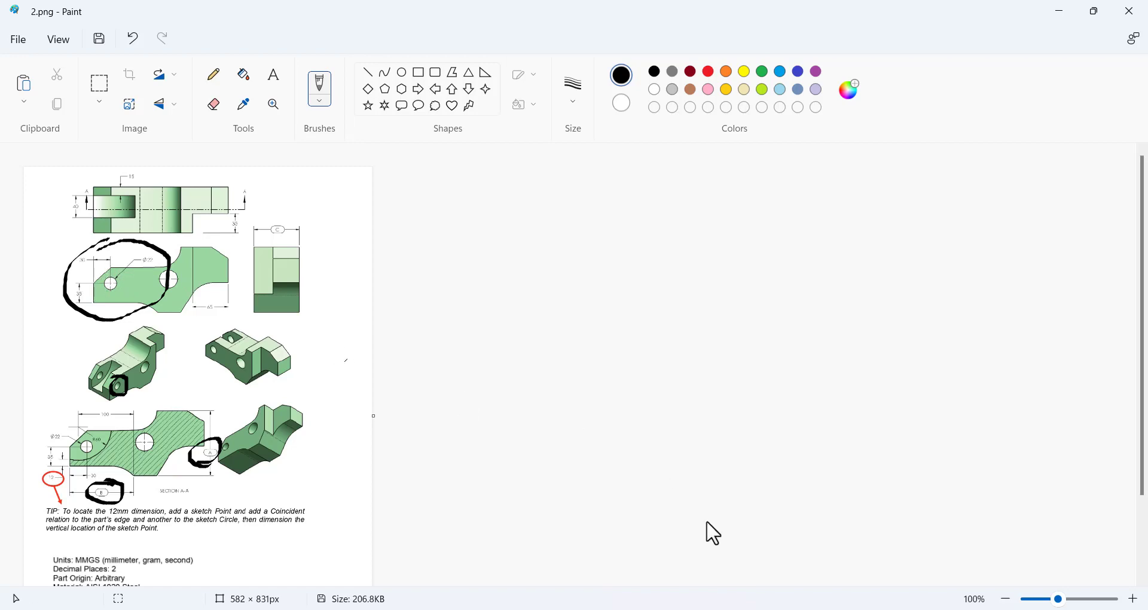
{"action": "key", "text": "alt+Tab"}
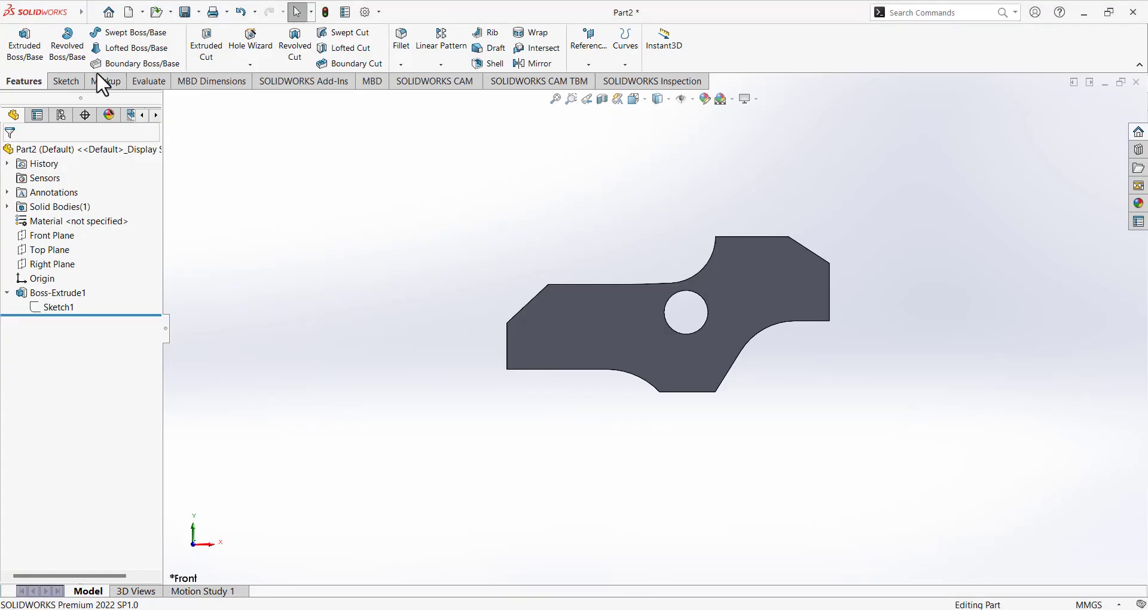
Sketch a circle near the left end of the part's front face.
{"action": "left_click", "coordinate": [69, 80]}
{"action": "left_click", "coordinate": [26, 47]}
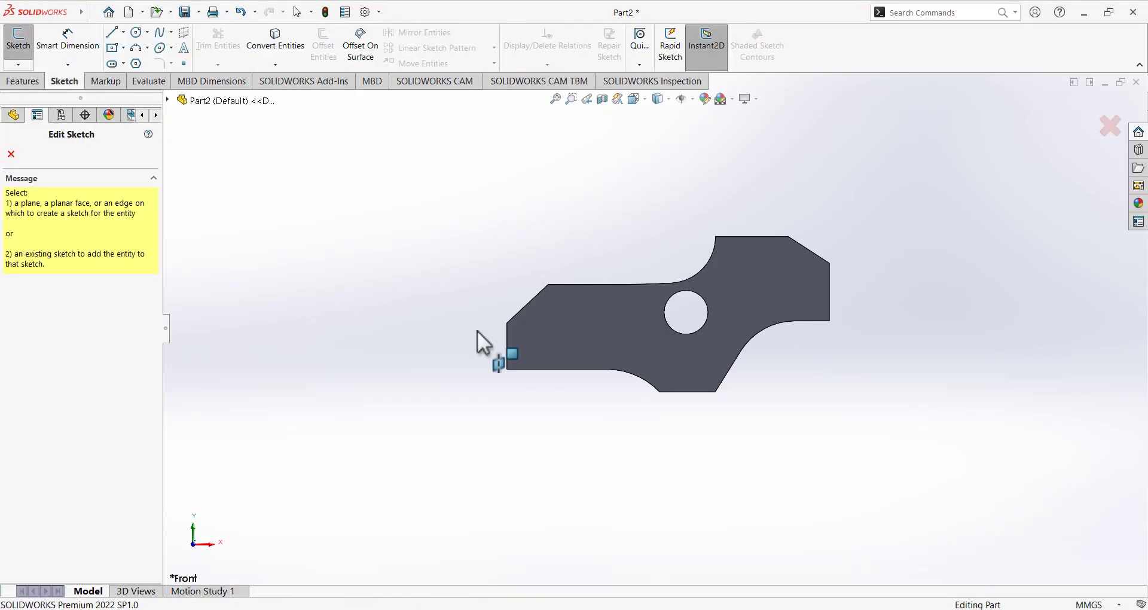
{"action": "left_click", "coordinate": [573, 337]}
{"action": "left_click", "coordinate": [136, 32]}
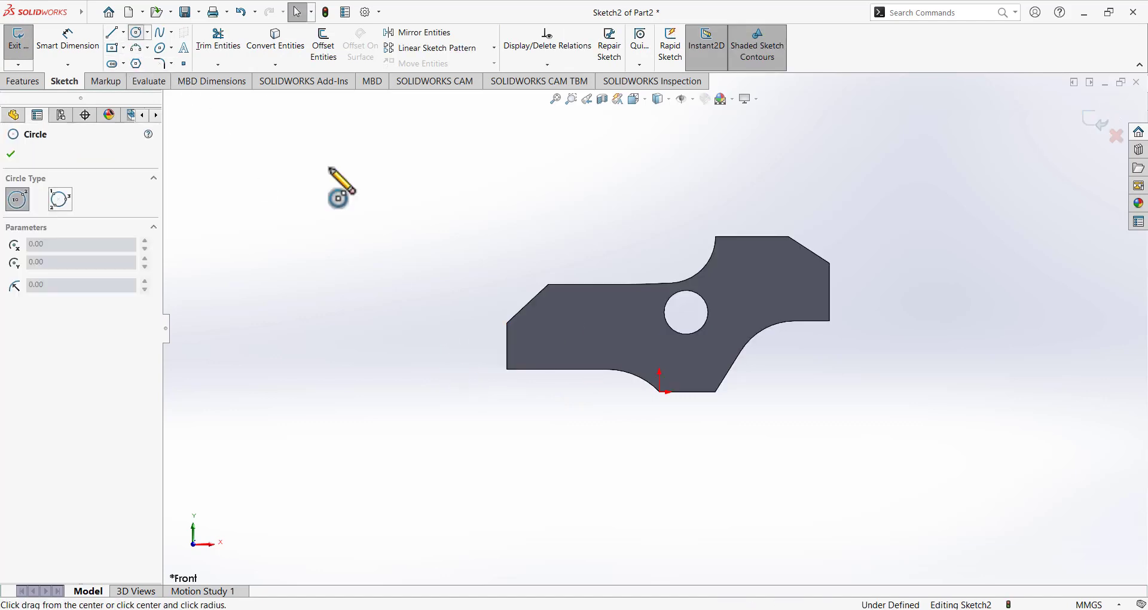
{"action": "left_click", "coordinate": [551, 315]}
{"action": "left_click", "coordinate": [568, 327]}
Locate the circle centre 35 mm above the bottom edge and 30 mm from the left edge.
{"action": "left_click", "coordinate": [63, 43]}
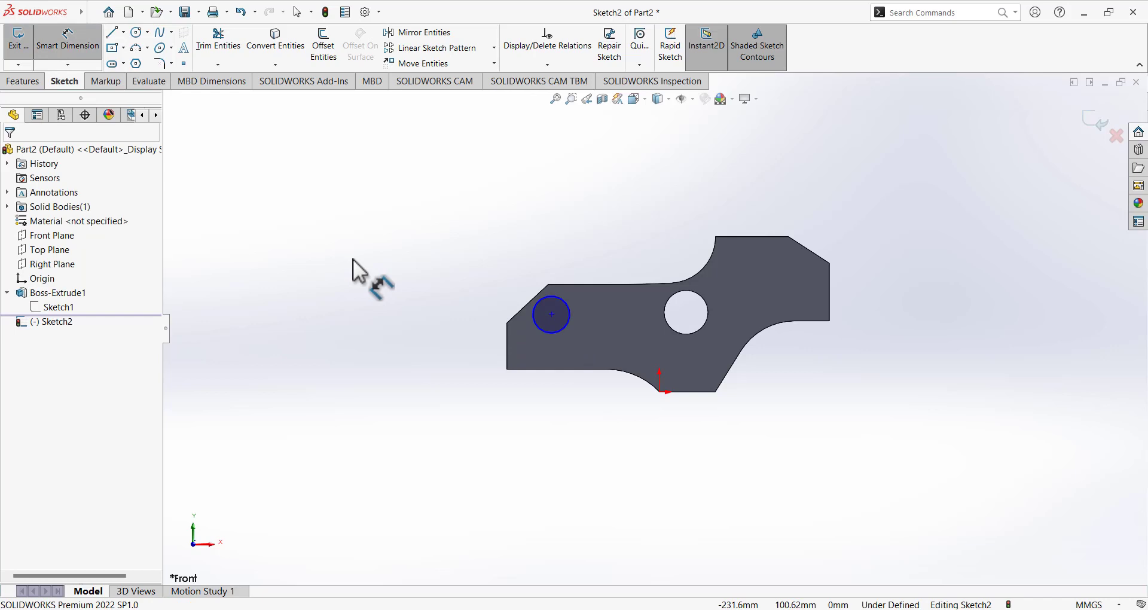
{"action": "left_click", "coordinate": [551, 315]}
{"action": "left_click", "coordinate": [533, 369]}
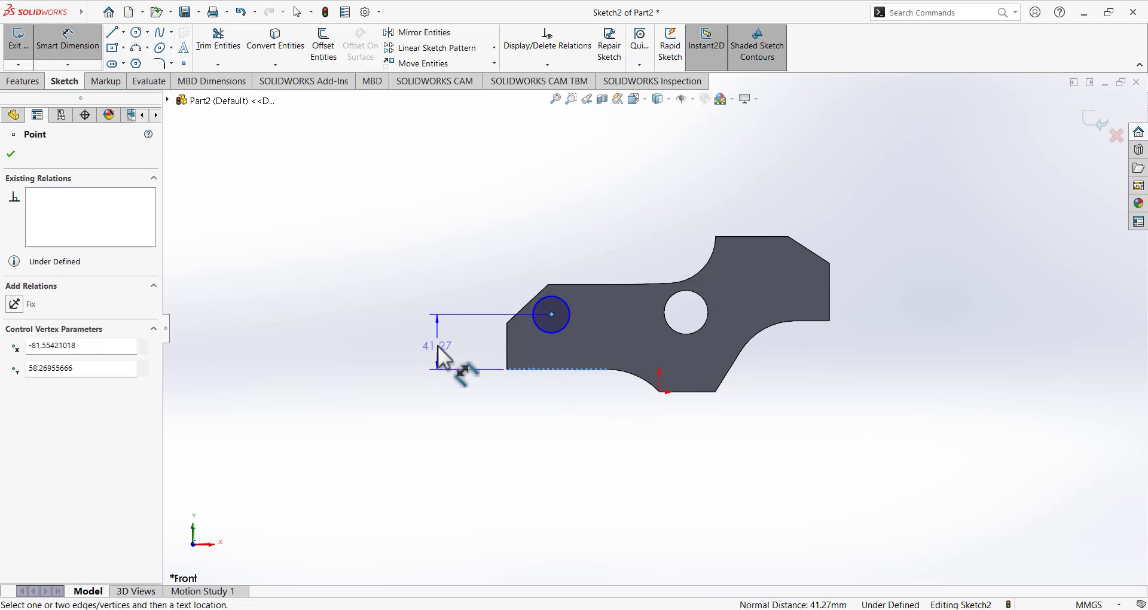
{"action": "left_click", "coordinate": [437, 341]}
{"action": "type", "text": "35"}
{"action": "key", "text": "Return"}
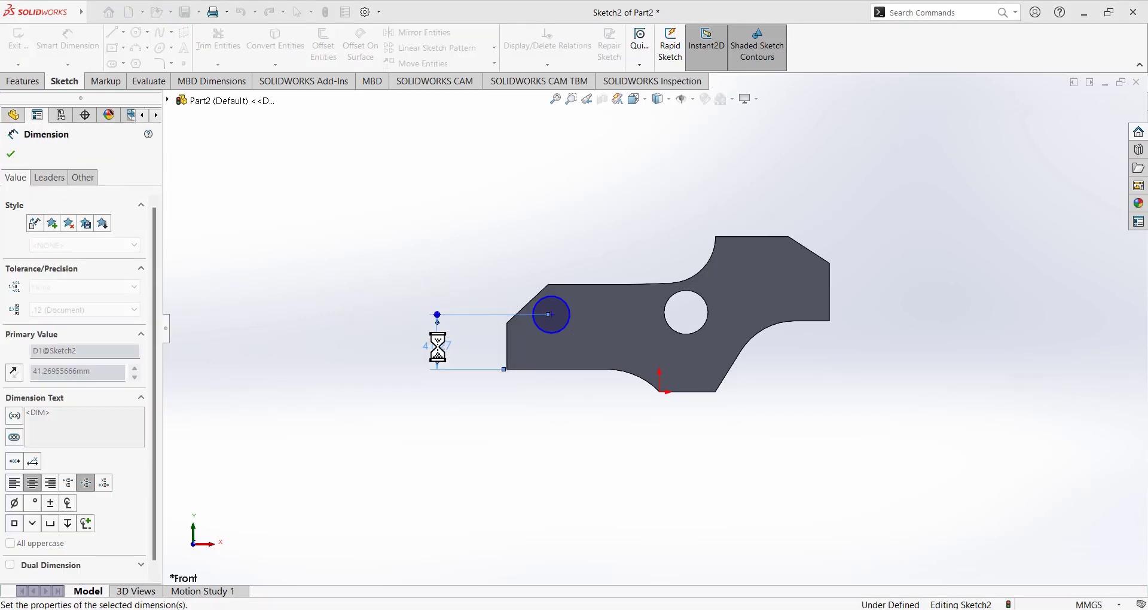
{"action": "left_click", "coordinate": [552, 322]}
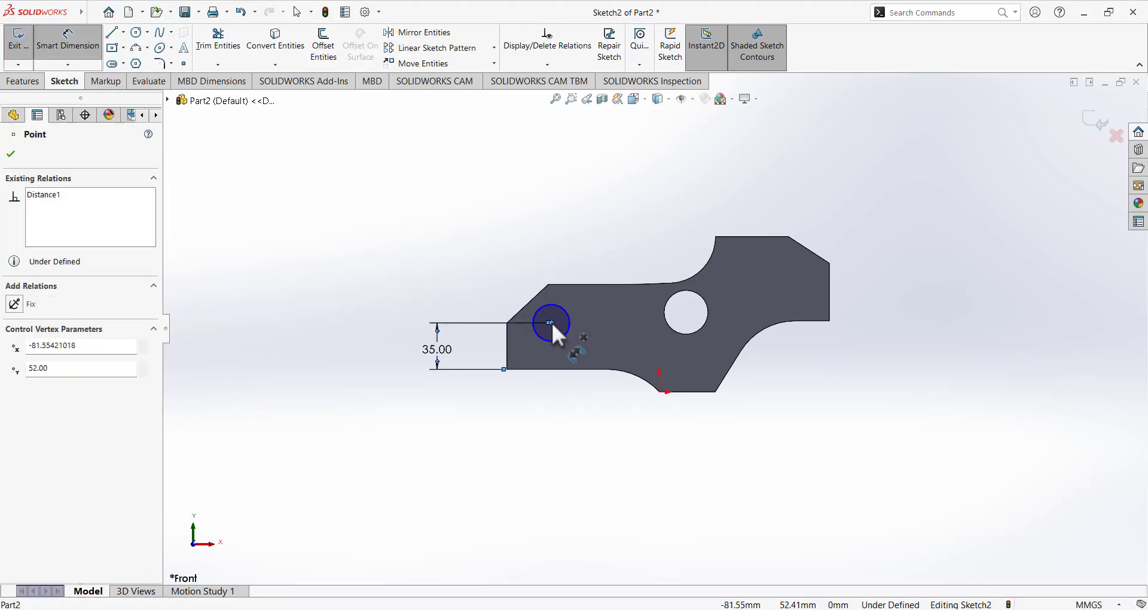
{"action": "left_click", "coordinate": [508, 353]}
{"action": "left_click", "coordinate": [527, 234]}
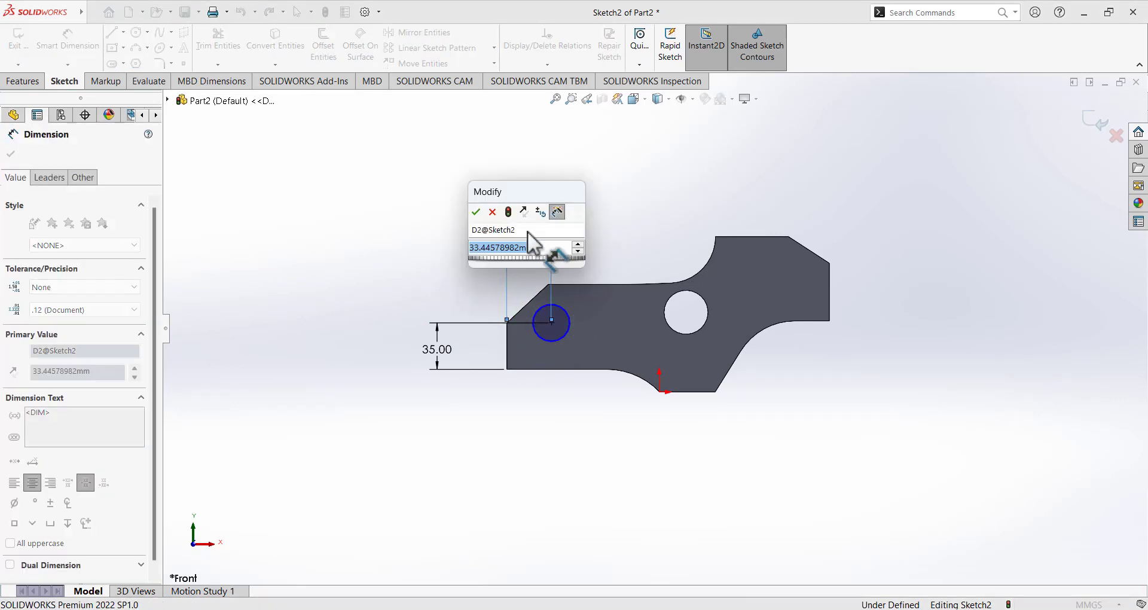
{"action": "type", "text": "30"}
{"action": "key", "text": "Return"}
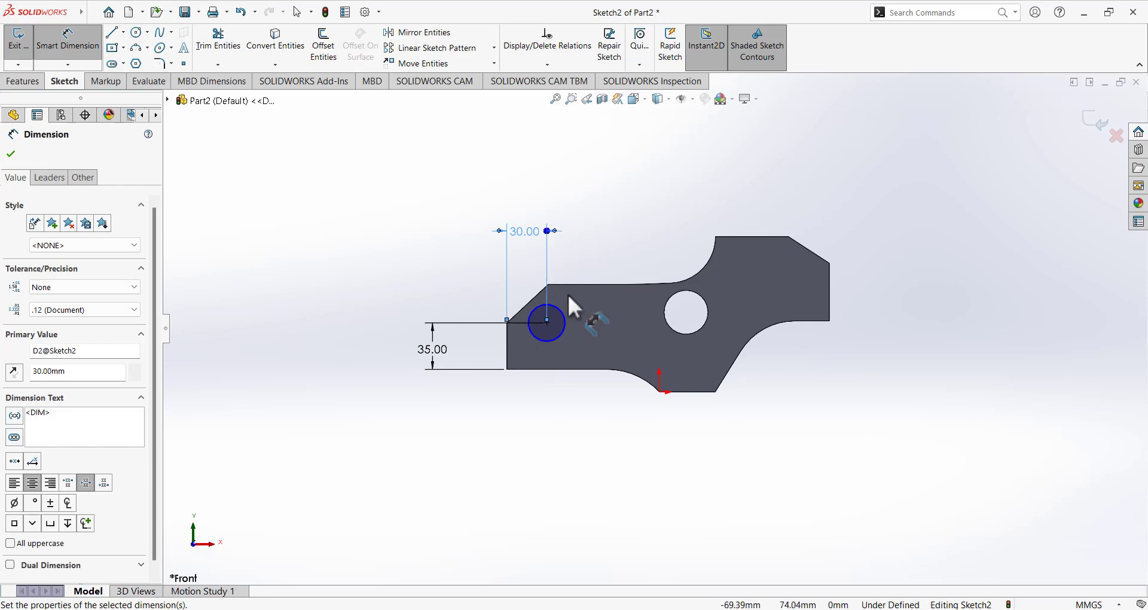
Set the circle's diameter to 22 mm.
{"action": "left_click", "coordinate": [565, 317]}
{"action": "left_click", "coordinate": [712, 236]}
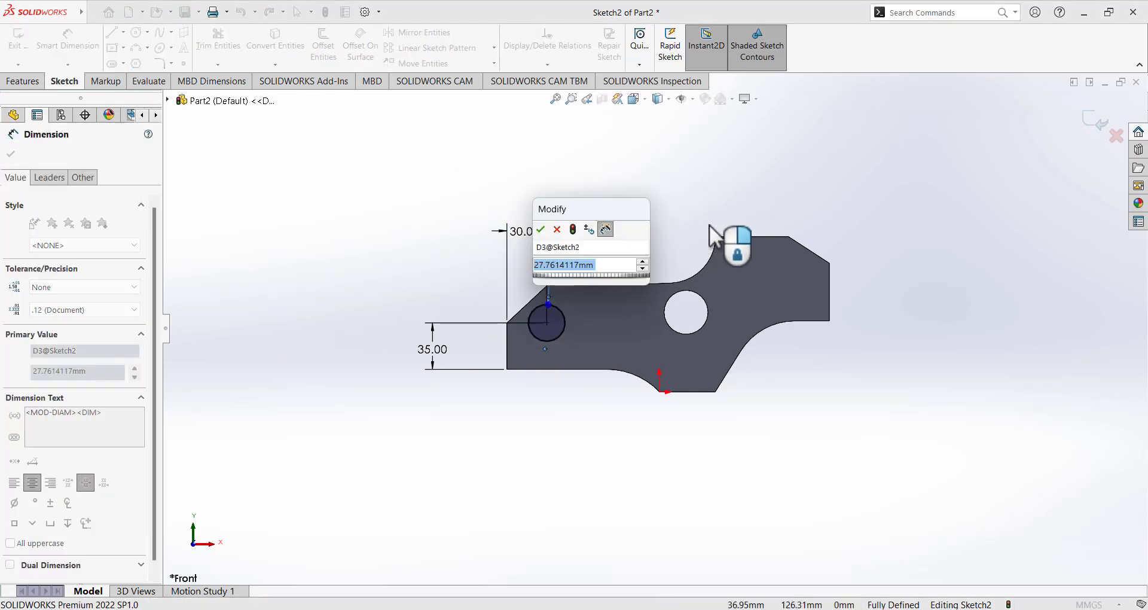
{"action": "type", "text": "22"}
{"action": "key", "text": "Return"}
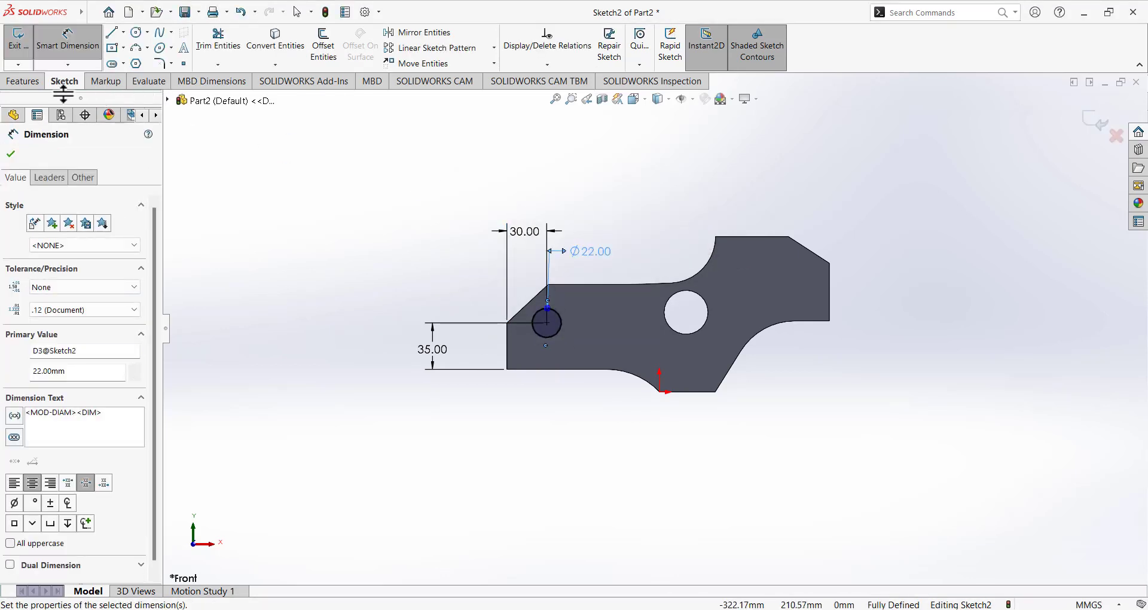
Extrude-cut the Ø22 circle Through All, inspect the hole, and switch to Paint.
{"action": "left_click", "coordinate": [35, 82]}
{"action": "left_click", "coordinate": [205, 48]}
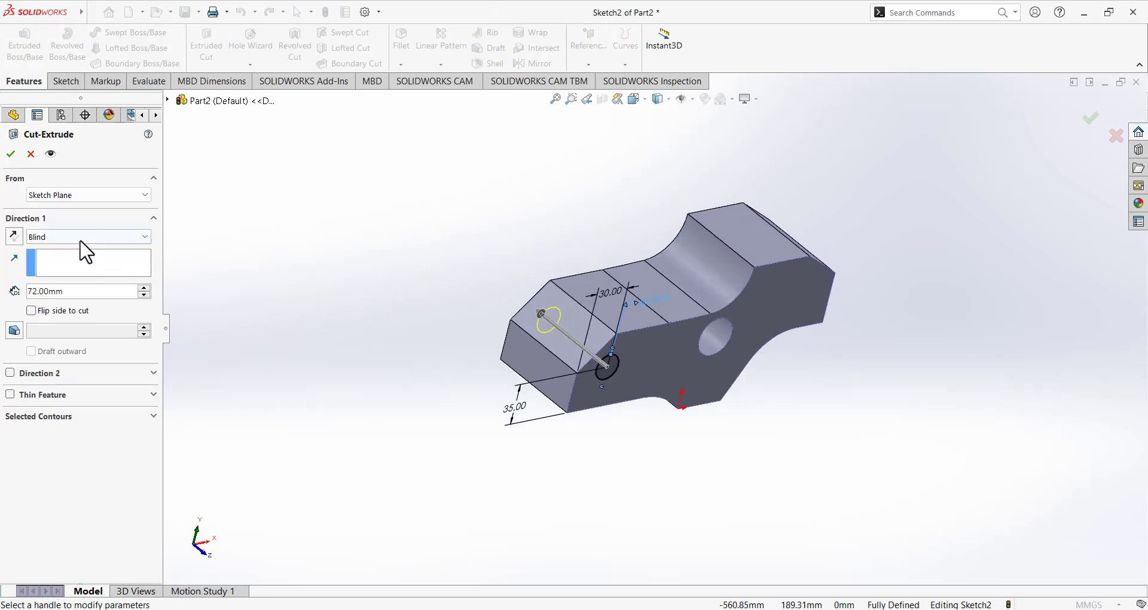
{"action": "left_click", "coordinate": [74, 237]}
{"action": "left_click", "coordinate": [53, 260]}
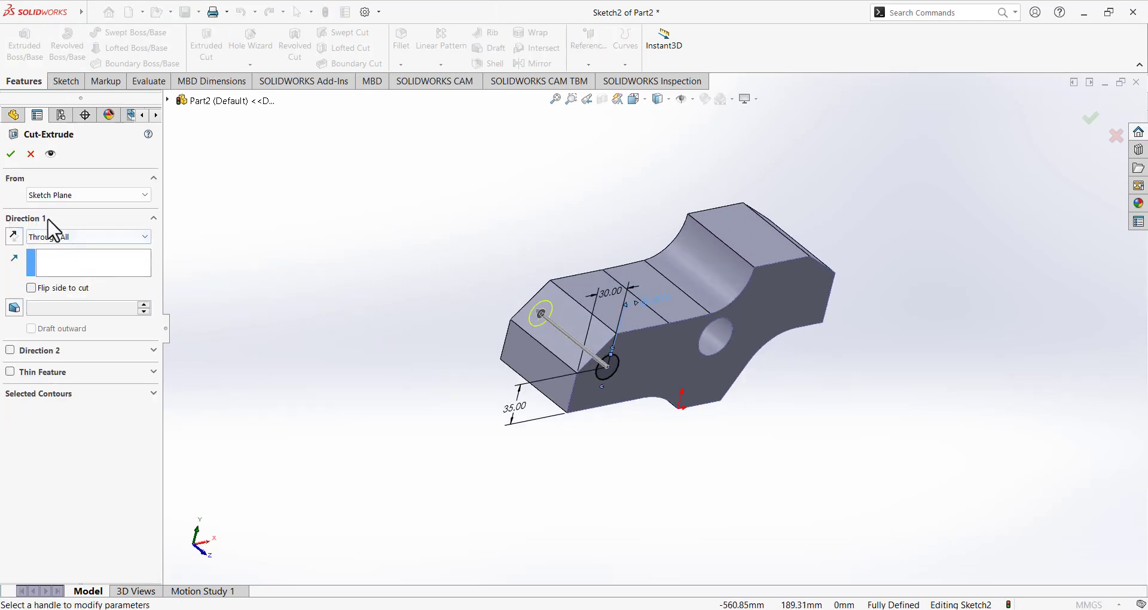
{"action": "left_click", "coordinate": [11, 154]}
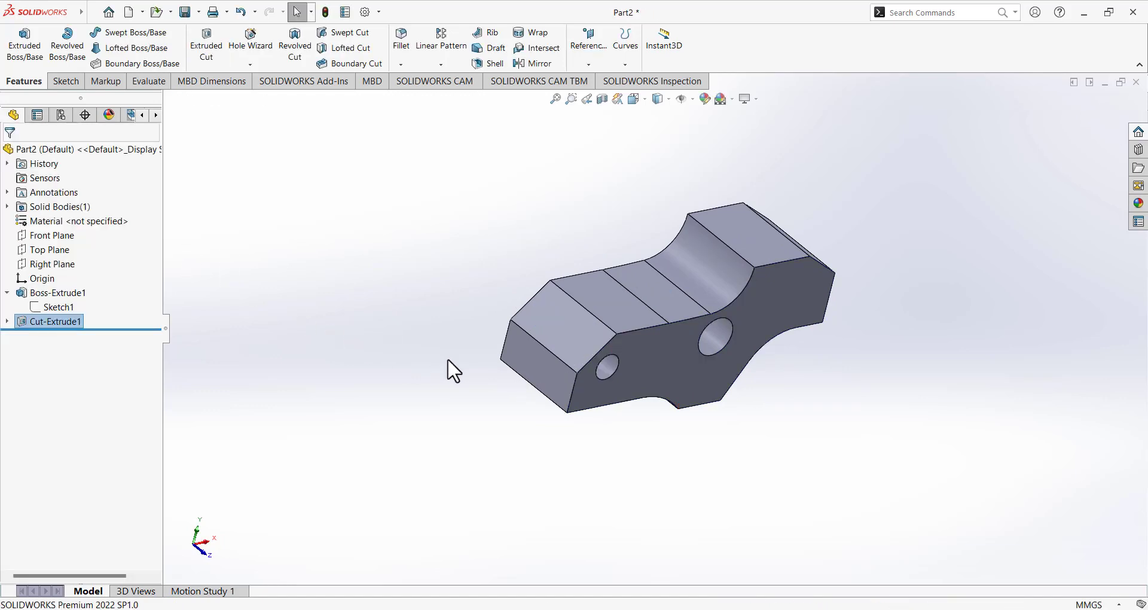
{"action": "middle_click_drag", "start_coordinate": [448, 358], "coordinate": [406, 332]}
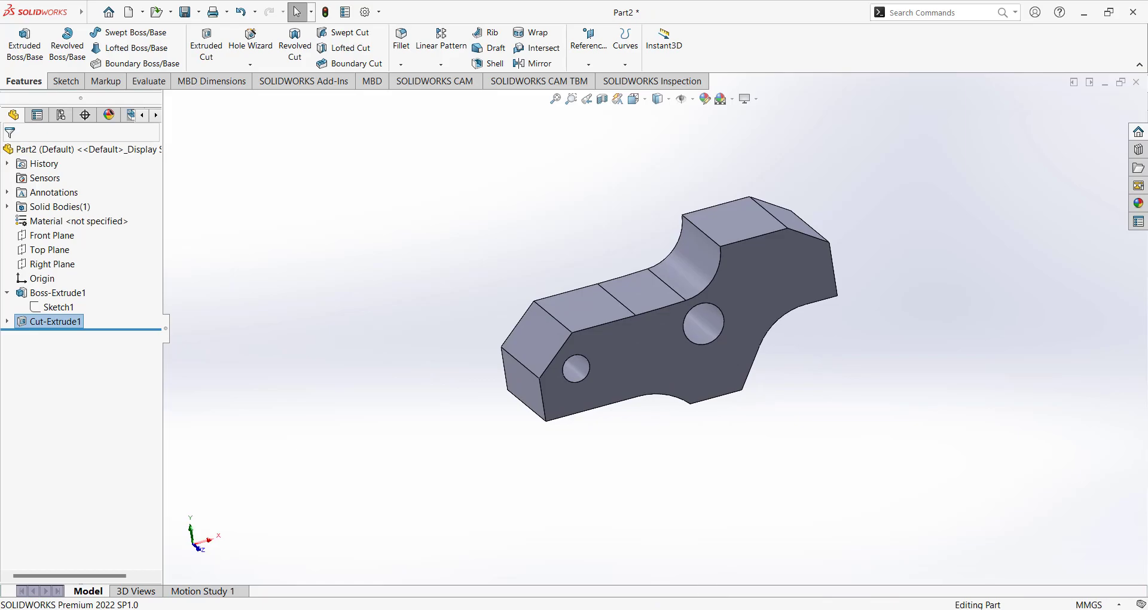
{"action": "key", "text": "alt+Tab"}
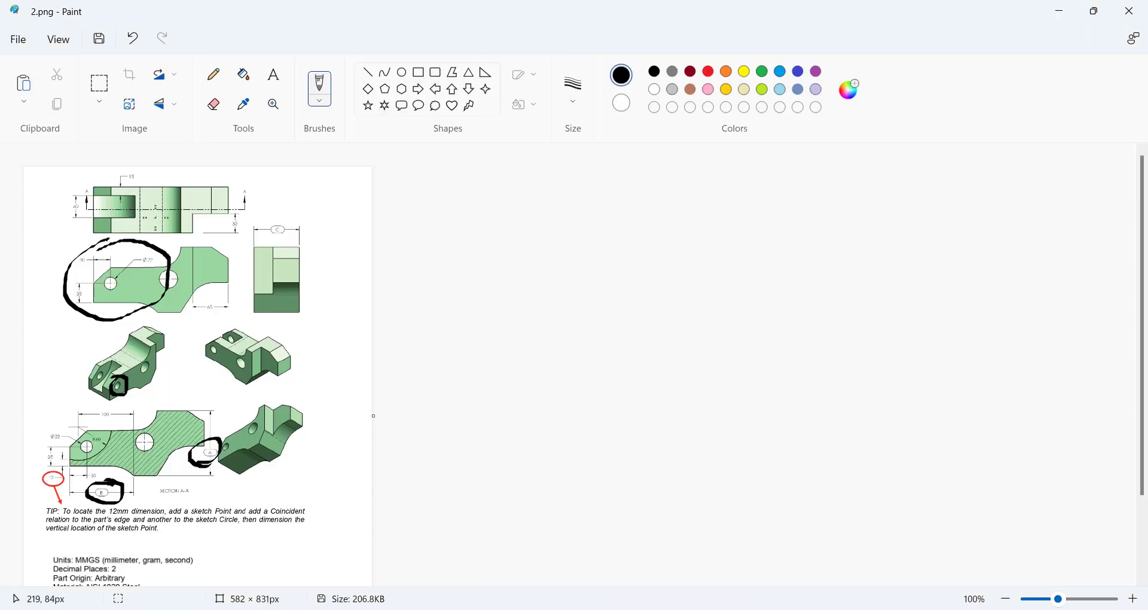
Circle the 35 top-view dimension and the 65 front-view dimension, then return to SOLIDWORKS.
{"action": "mouse_move", "coordinate": [245, 205]}
{"action": "left_mouse_down"}
{"action": "mouse_move", "coordinate": [184, 227]}
{"action": "mouse_move", "coordinate": [253, 214]}
{"action": "mouse_move", "coordinate": [218, 201]}
{"action": "left_mouse_up"}
{"action": "mouse_move", "coordinate": [227, 295]}
{"action": "left_mouse_down"}
{"action": "mouse_move", "coordinate": [191, 312]}
{"action": "mouse_move", "coordinate": [227, 308]}
{"action": "mouse_move", "coordinate": [216, 280]}
{"action": "left_mouse_up"}
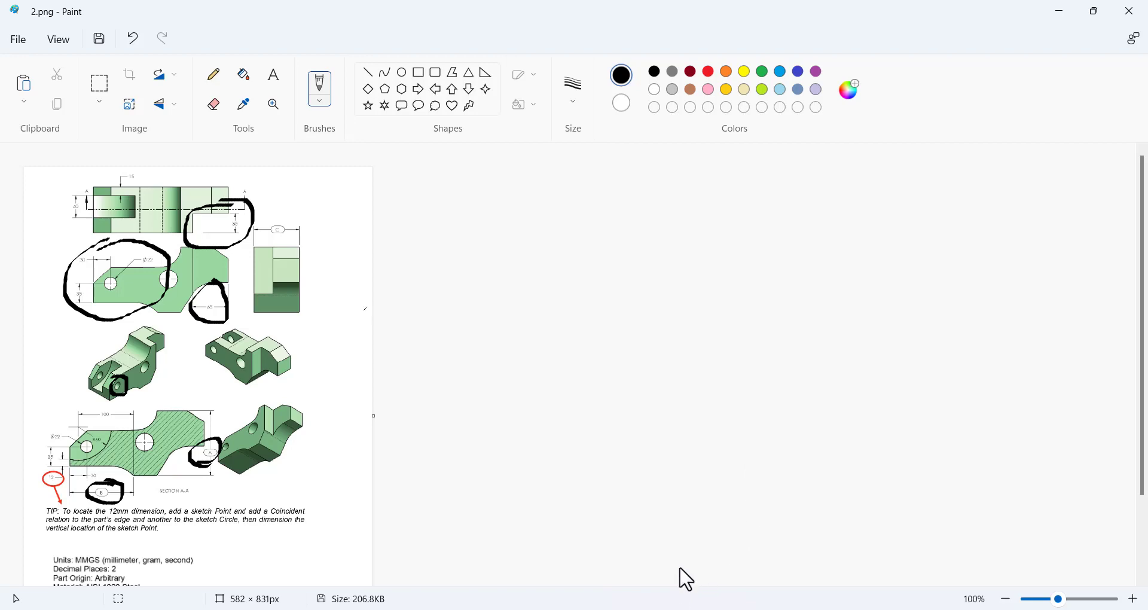
{"action": "left_click", "coordinate": [637, 609]}
{"action": "mouse_move", "coordinate": [755, 243]}
{"action": "middle_mouse_down"}
{"action": "mouse_move", "coordinate": [726, 313]}
{"action": "mouse_move", "coordinate": [744, 253]}
{"action": "middle_mouse_up"}
{"action": "left_click", "coordinate": [745, 252]}
{"action": "left_click", "coordinate": [347, 197]}
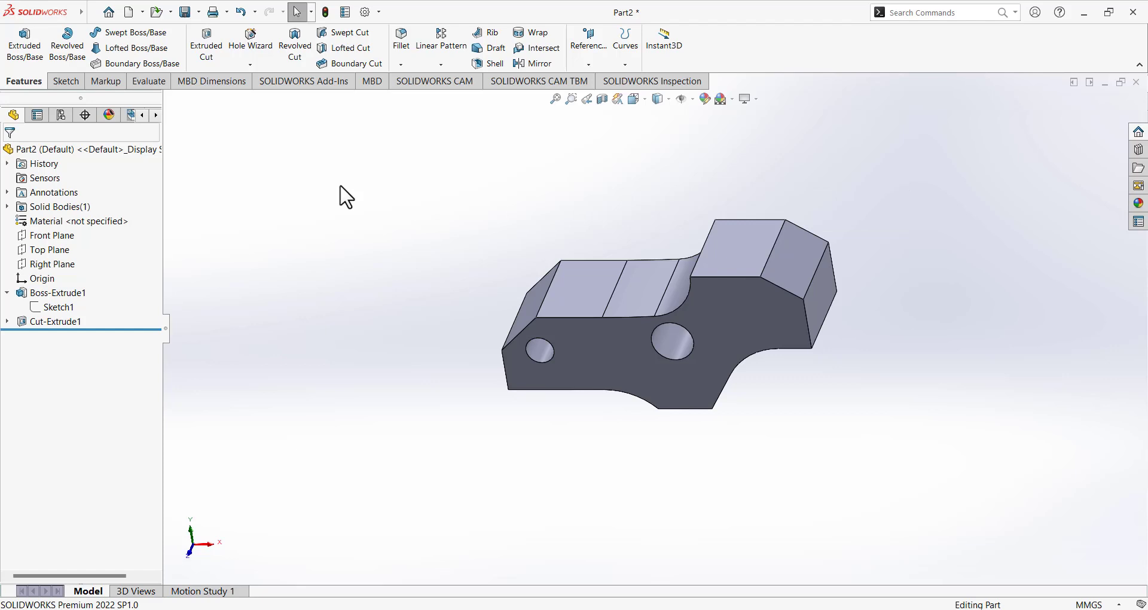
Start a sketch on the part's top face, view it Normal To, and draw a corner rectangle.
{"action": "left_click", "coordinate": [65, 81]}
{"action": "left_click", "coordinate": [19, 43]}
{"action": "left_click", "coordinate": [726, 259]}
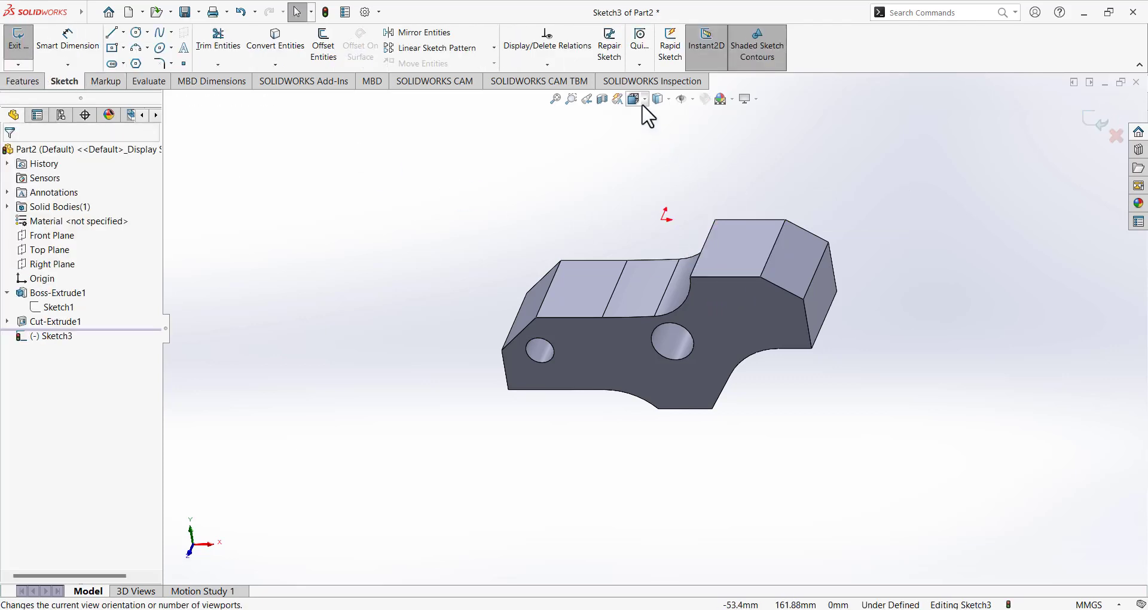
{"action": "left_click", "coordinate": [637, 99]}
{"action": "left_click", "coordinate": [692, 159]}
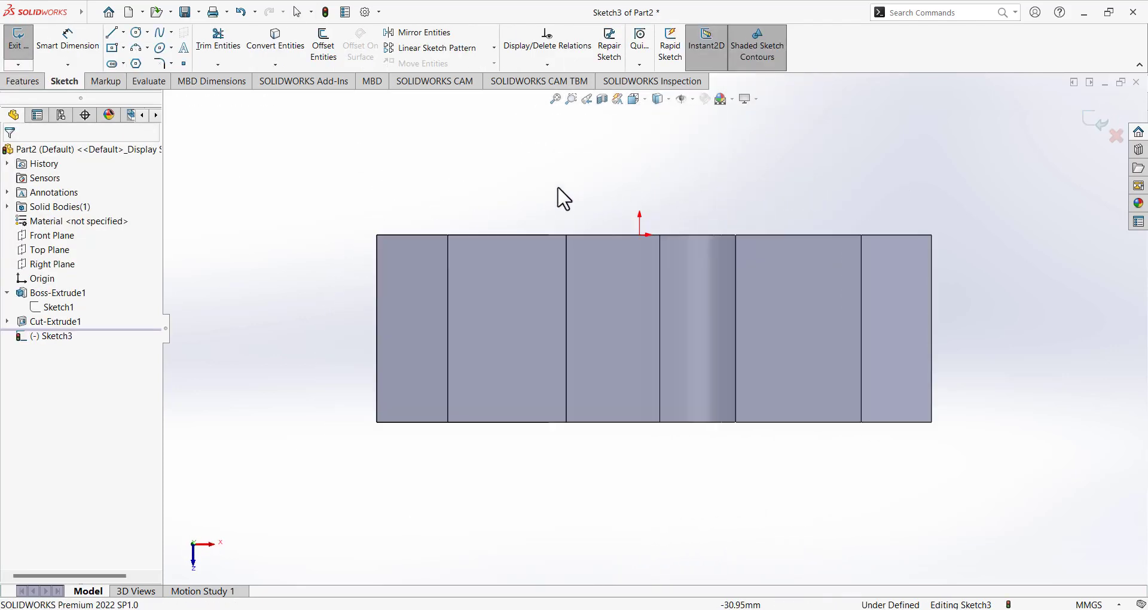
{"action": "left_click", "coordinate": [123, 47]}
{"action": "left_click", "coordinate": [132, 65]}
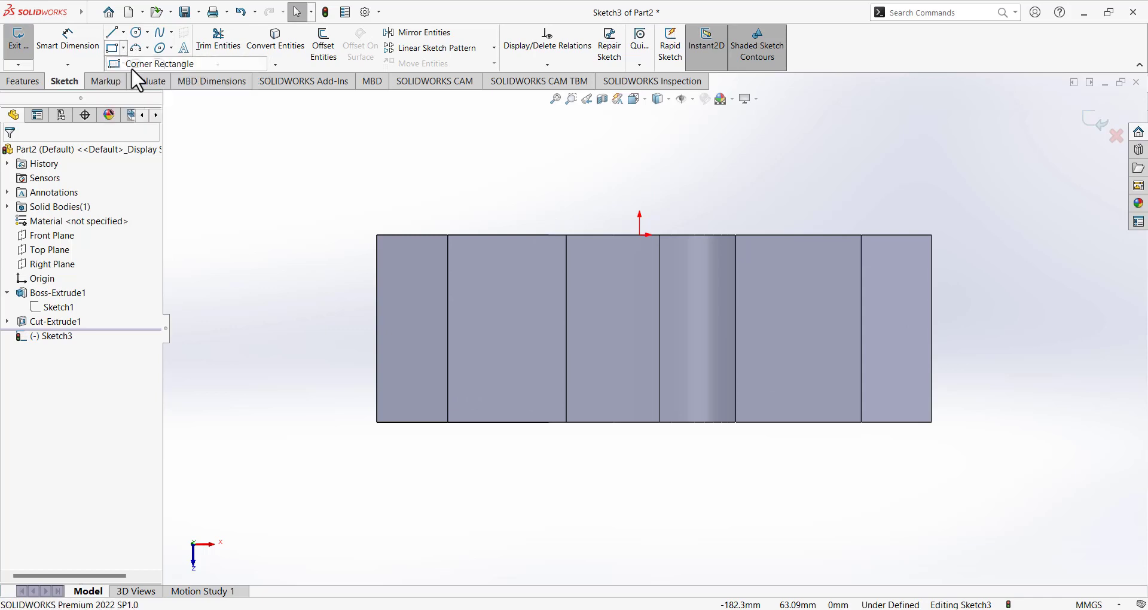
{"action": "left_click", "coordinate": [772, 422]}
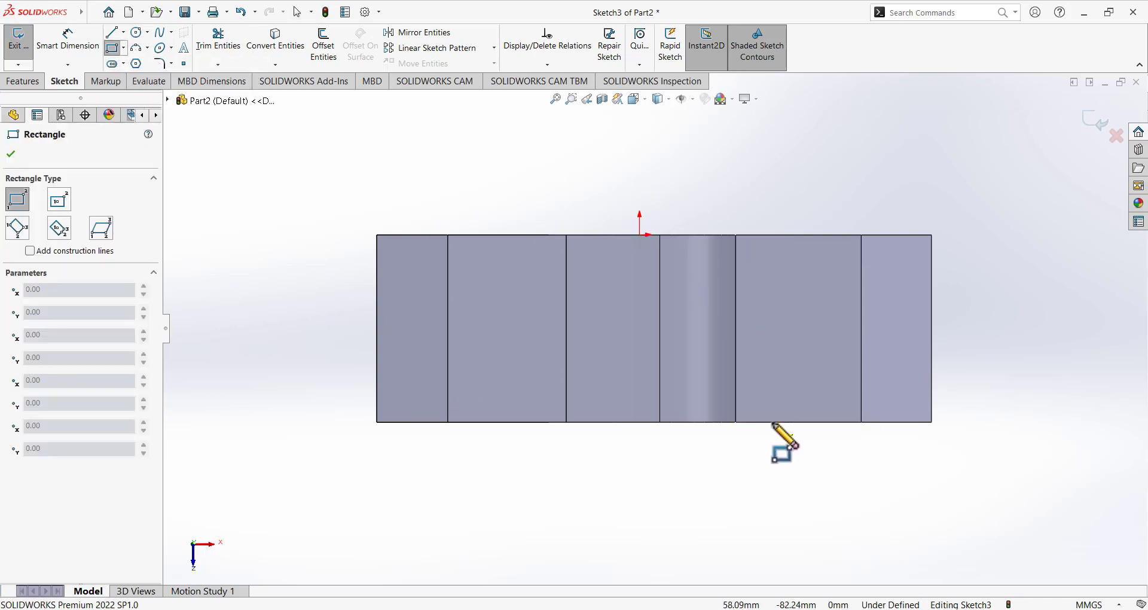
{"action": "left_click", "coordinate": [979, 360]}
Dimension the rectangle's height to 35 mm.
{"action": "left_click", "coordinate": [68, 42]}
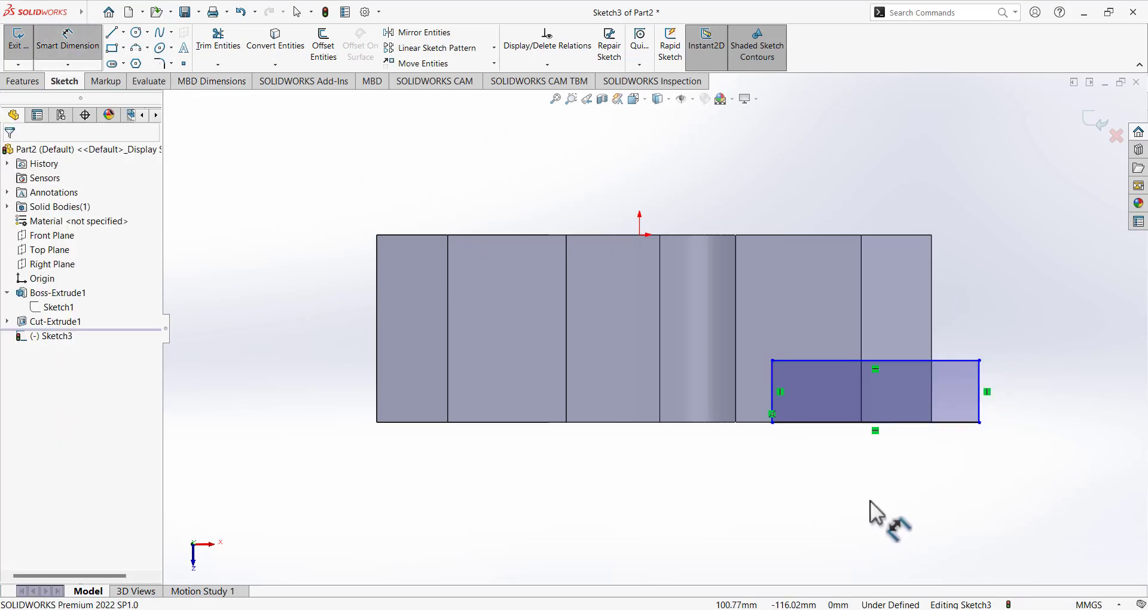
{"action": "left_click", "coordinate": [979, 391]}
{"action": "left_click", "coordinate": [1074, 430]}
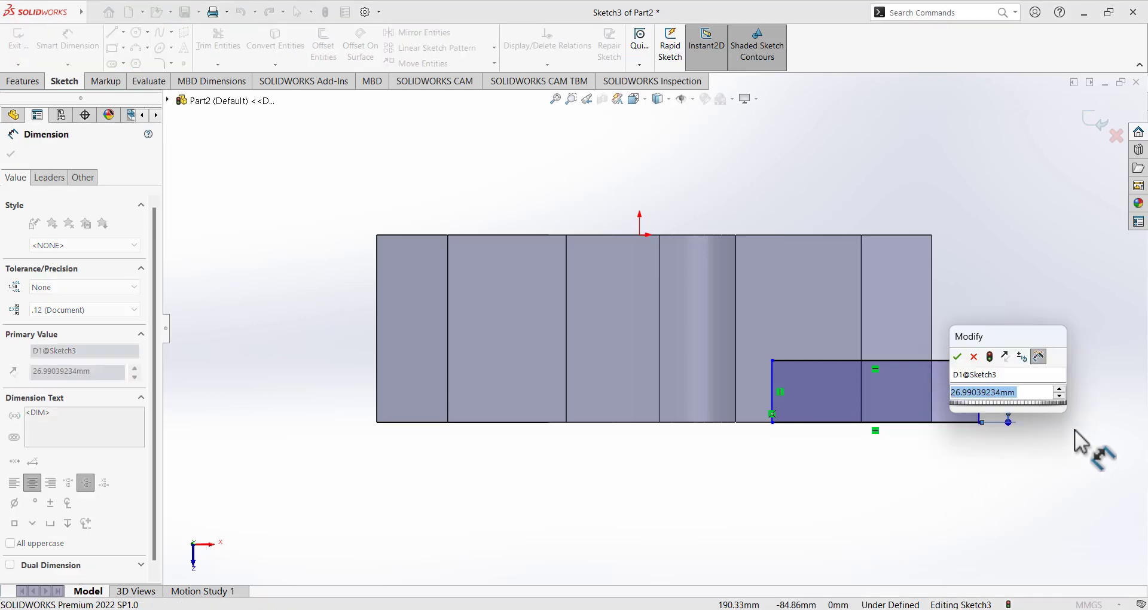
{"action": "type", "text": "35"}
{"action": "key", "text": "Return"}
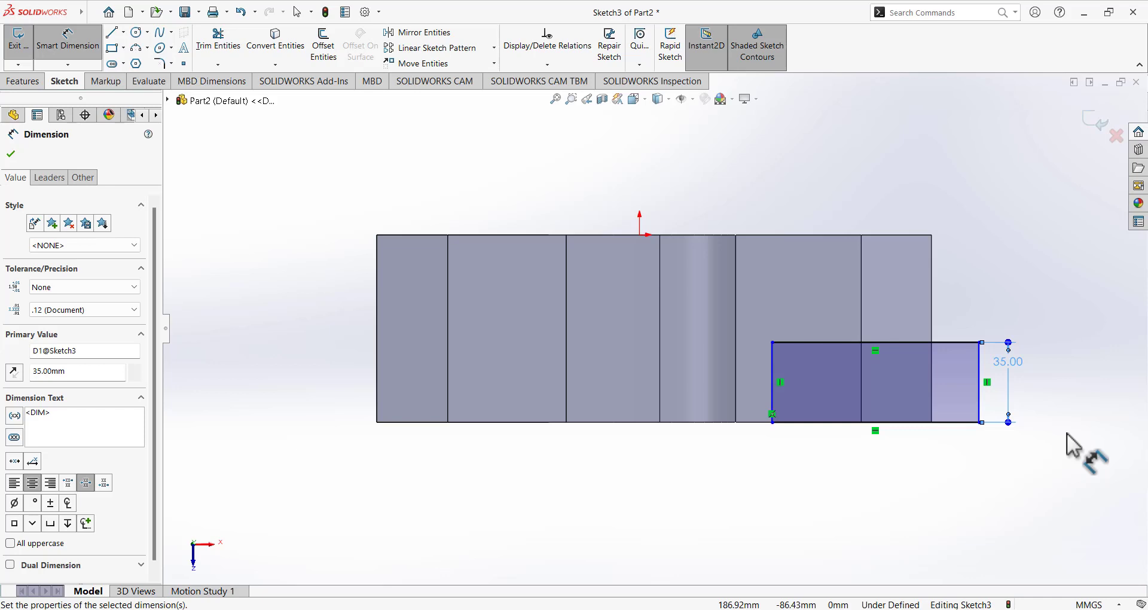
Make the rectangle's top-right corner coincident with the part's vertical edge.
{"action": "left_click", "coordinate": [103, 48]}
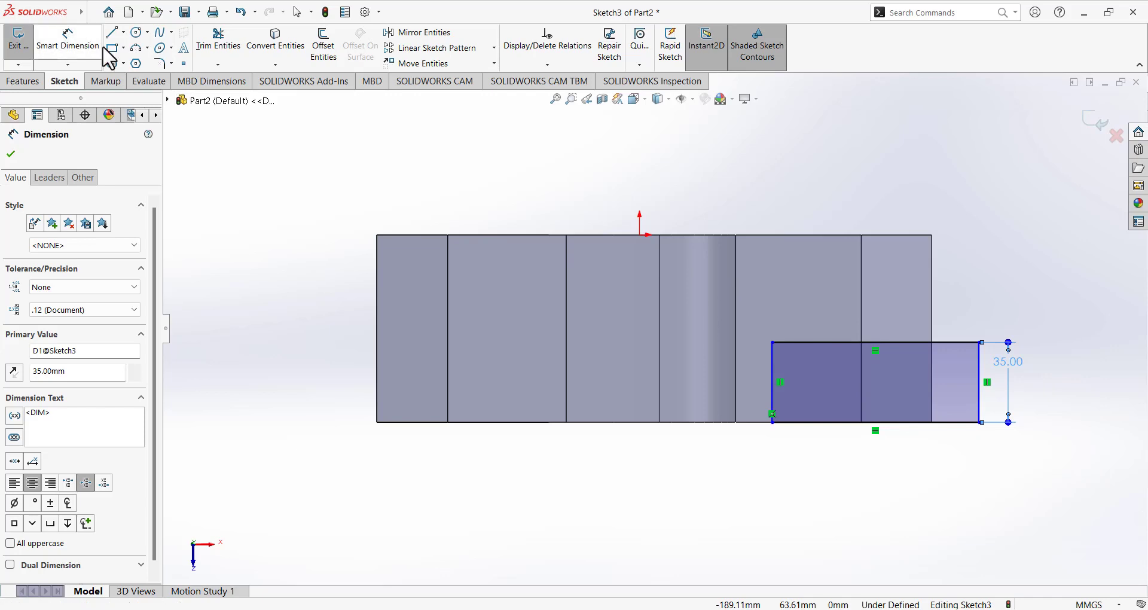
{"action": "left_click", "coordinate": [1006, 473]}
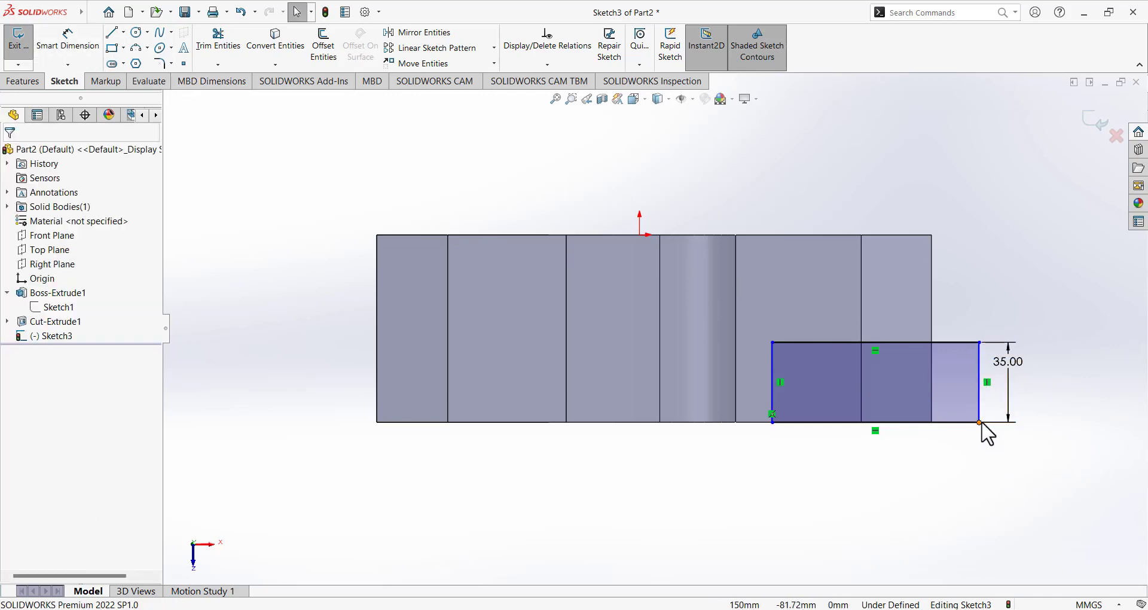
{"action": "mouse_move", "coordinate": [981, 422]}
{"action": "left_mouse_down"}
{"action": "mouse_move", "coordinate": [938, 418]}
{"action": "mouse_move", "coordinate": [981, 423]}
{"action": "left_mouse_up"}
{"action": "left_click", "coordinate": [1024, 322]}
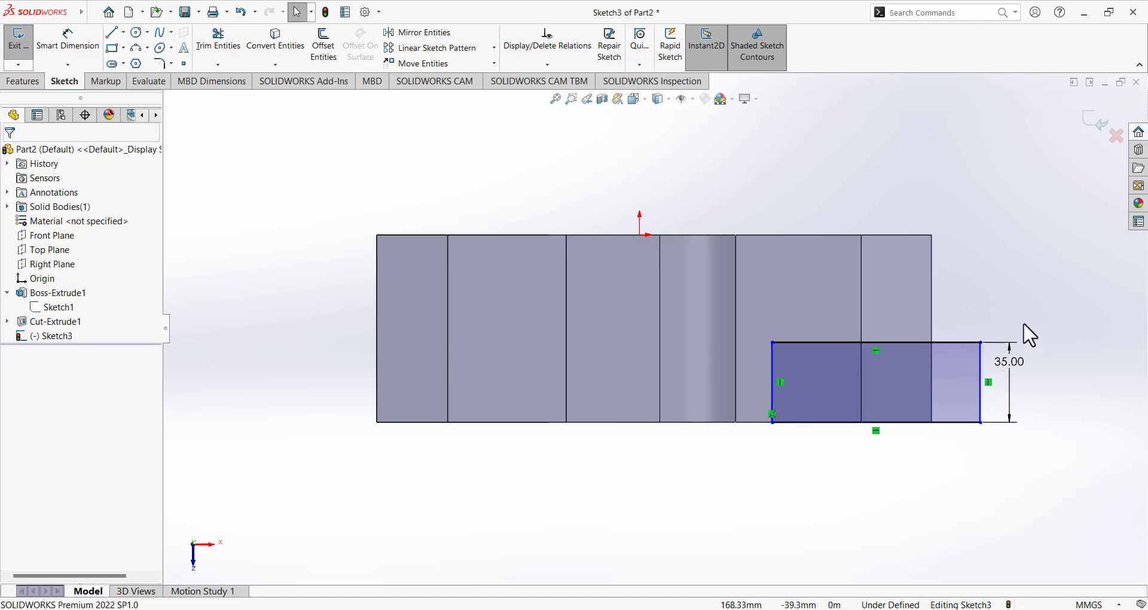
{"action": "left_click", "coordinate": [980, 342]}
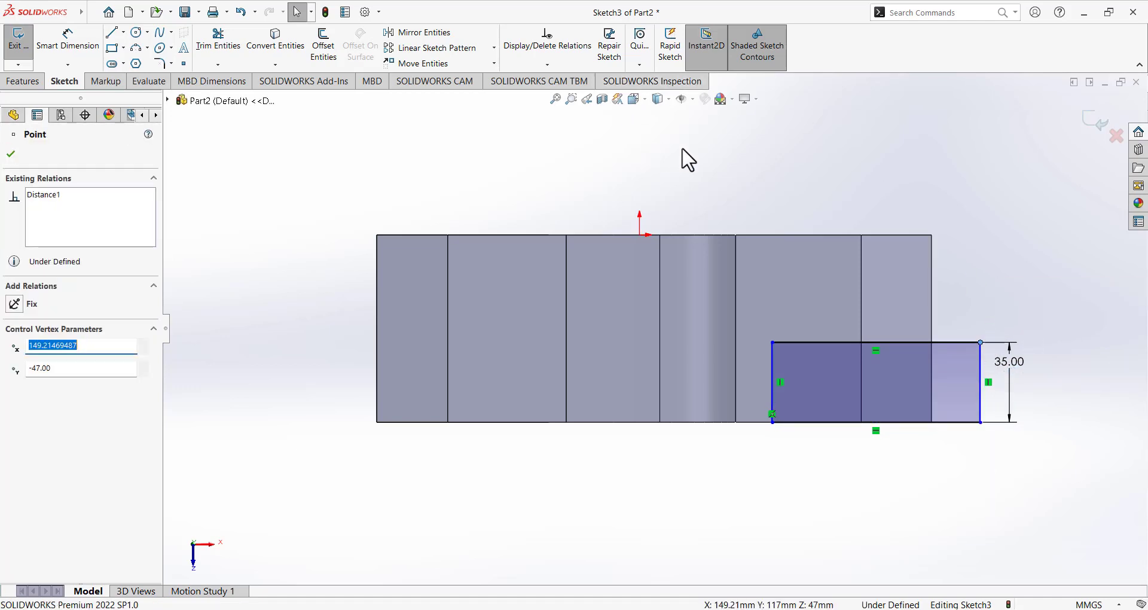
{"action": "left_click", "coordinate": [933, 368], "text": "ctrl"}
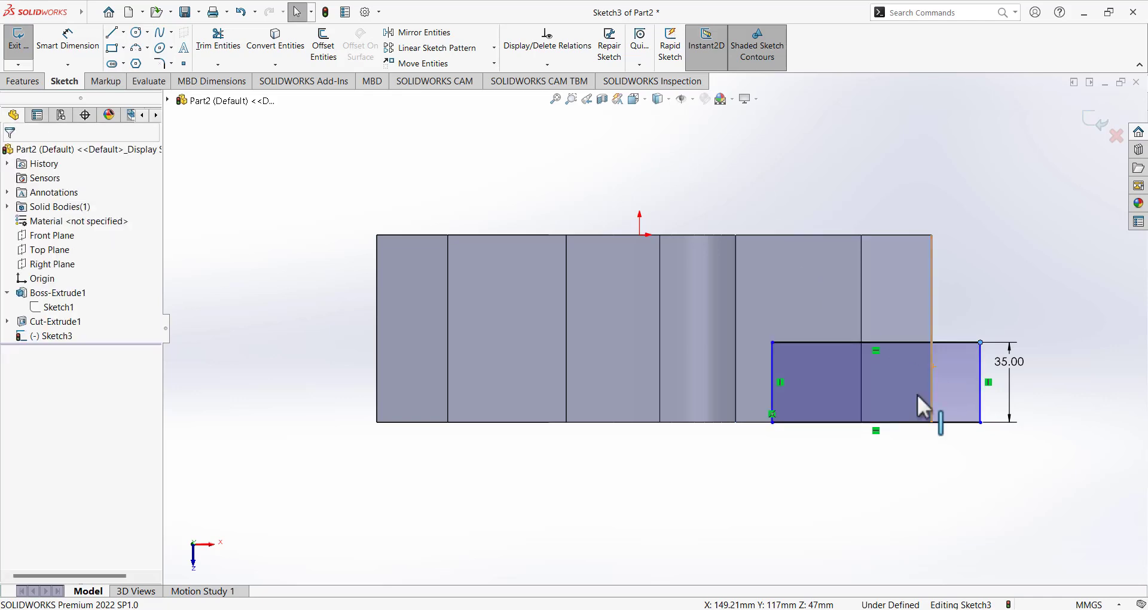
{"action": "left_click", "coordinate": [14, 383]}
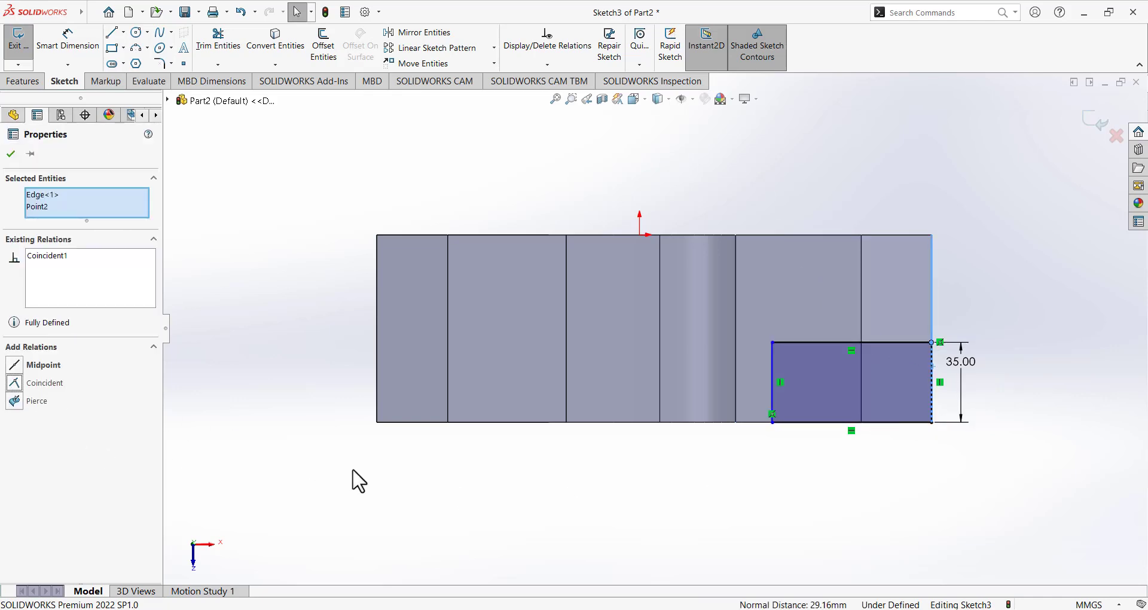
{"action": "left_click", "coordinate": [353, 469]}
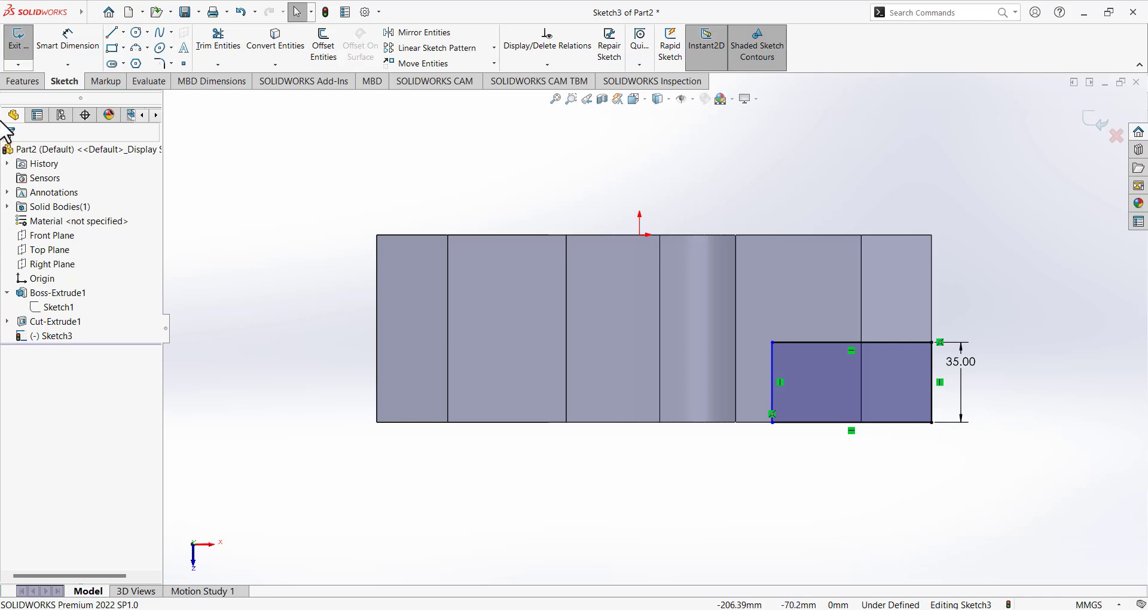
Dimension the rectangle's width to 65 mm and exit the sketch.
{"action": "left_click", "coordinate": [63, 45]}
{"action": "left_click", "coordinate": [884, 423]}
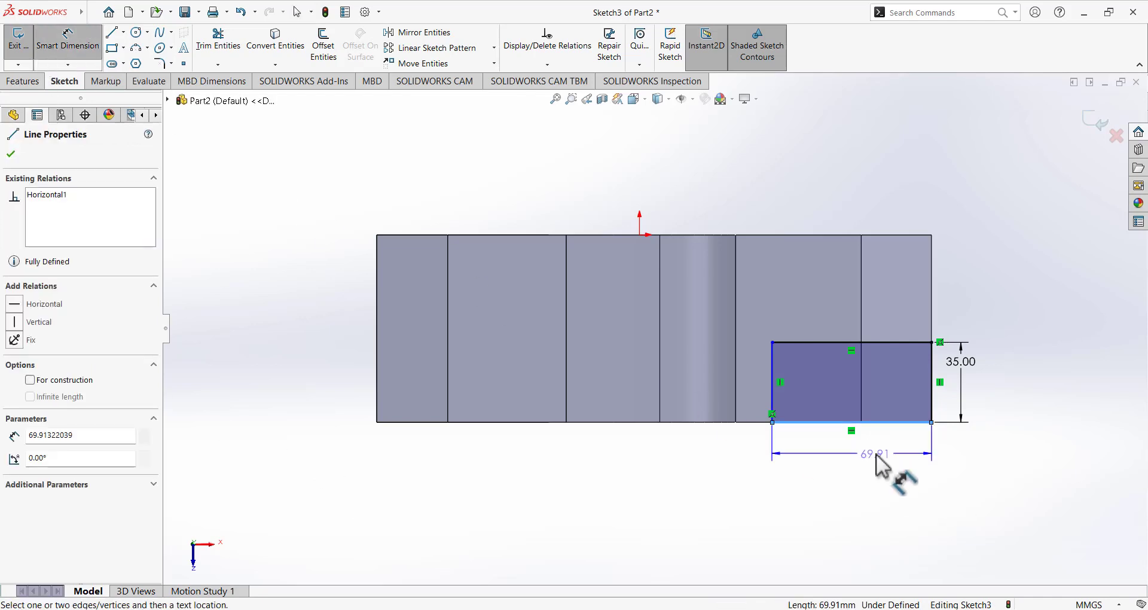
{"action": "left_click", "coordinate": [885, 468]}
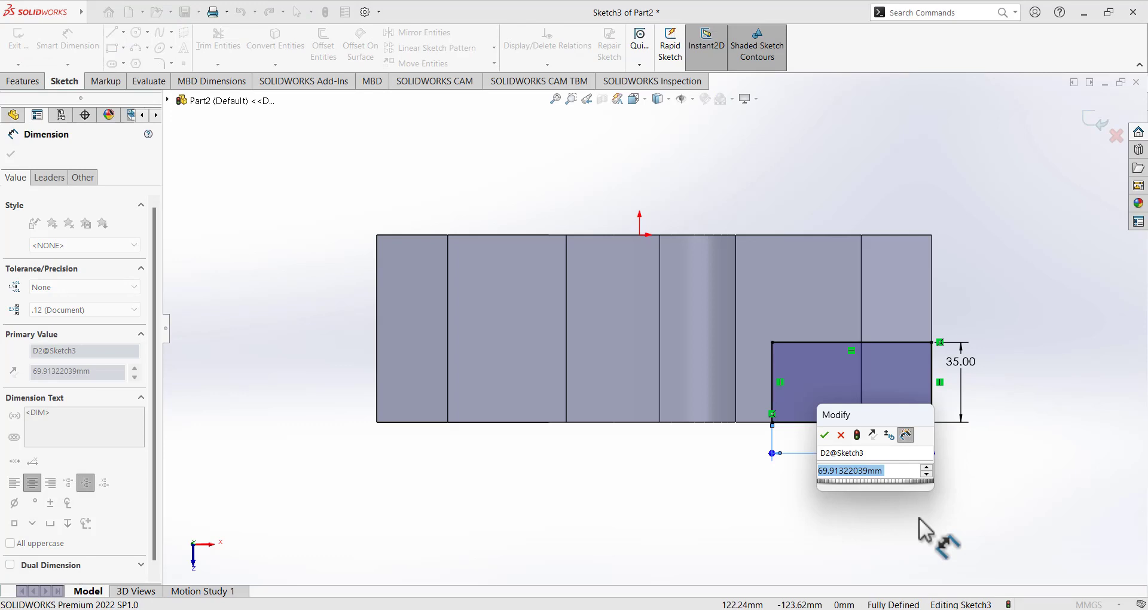
{"action": "type", "text": "65"}
{"action": "key", "text": "Return"}
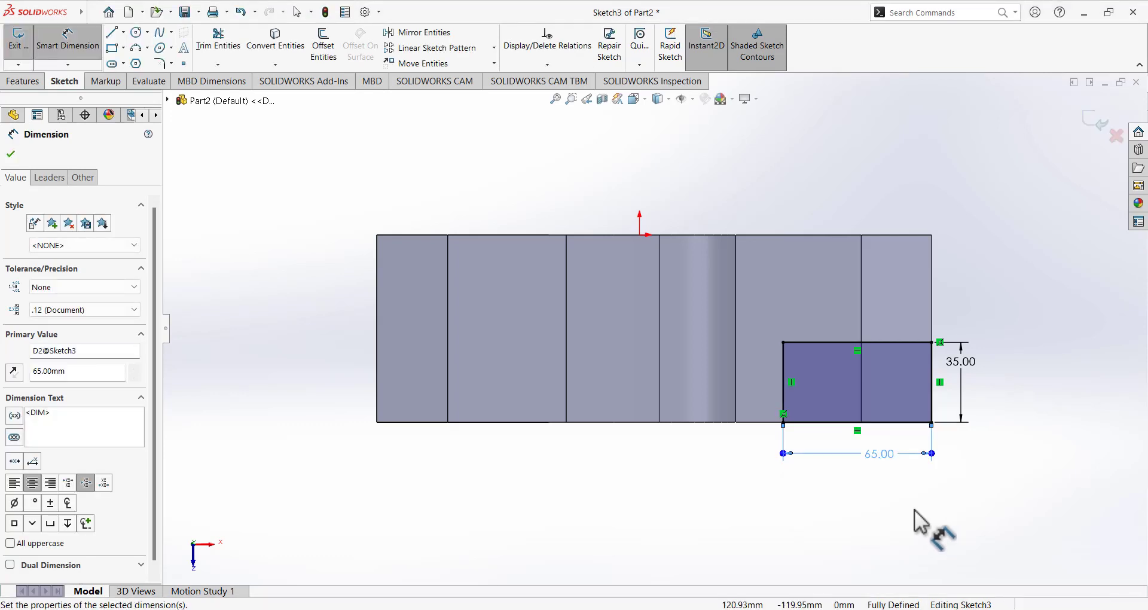
{"action": "left_click", "coordinate": [10, 63]}
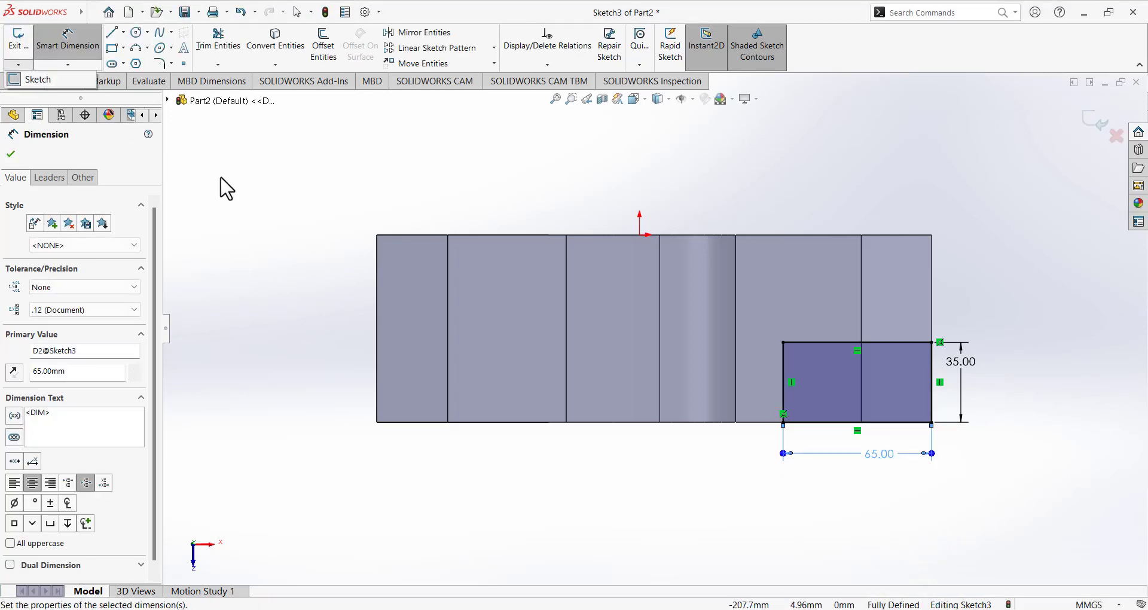
{"action": "left_click", "coordinate": [19, 45]}
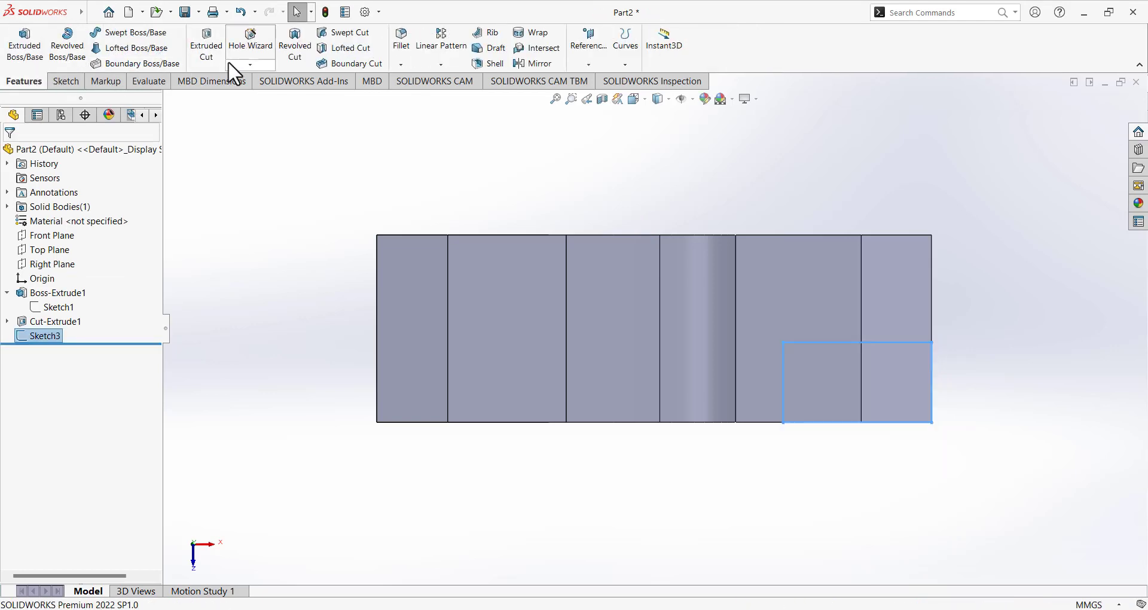
Extrude-cut the 65 × 35 mm rectangle Through All and orbit to inspect the notch.
{"action": "left_click", "coordinate": [206, 43]}
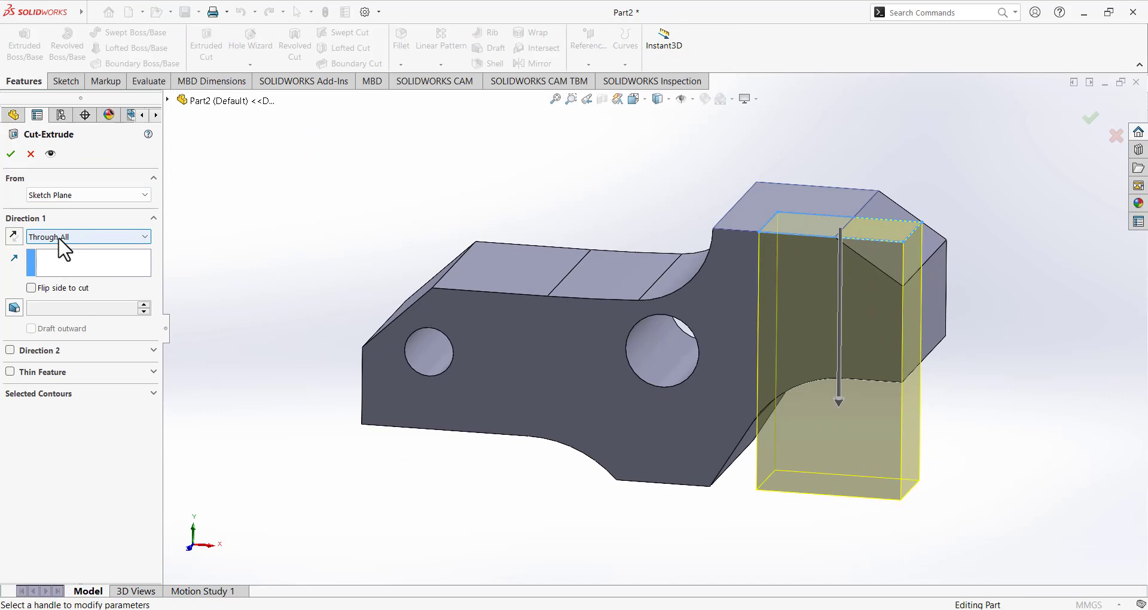
{"action": "left_click", "coordinate": [10, 154]}
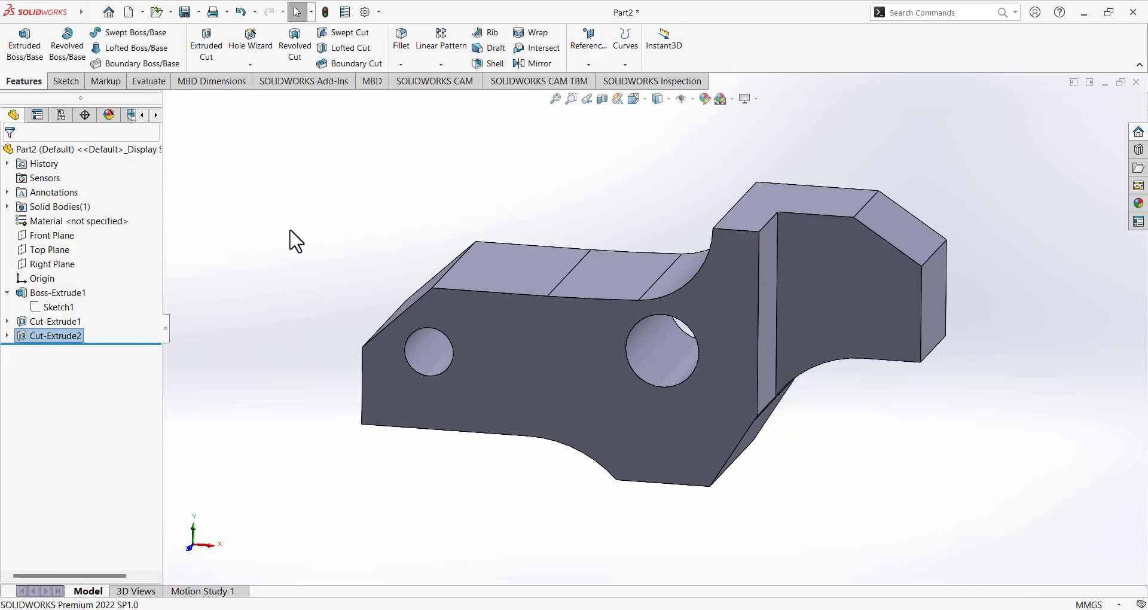
{"action": "middle_click_drag", "start_coordinate": [290, 232], "coordinate": [363, 333]}
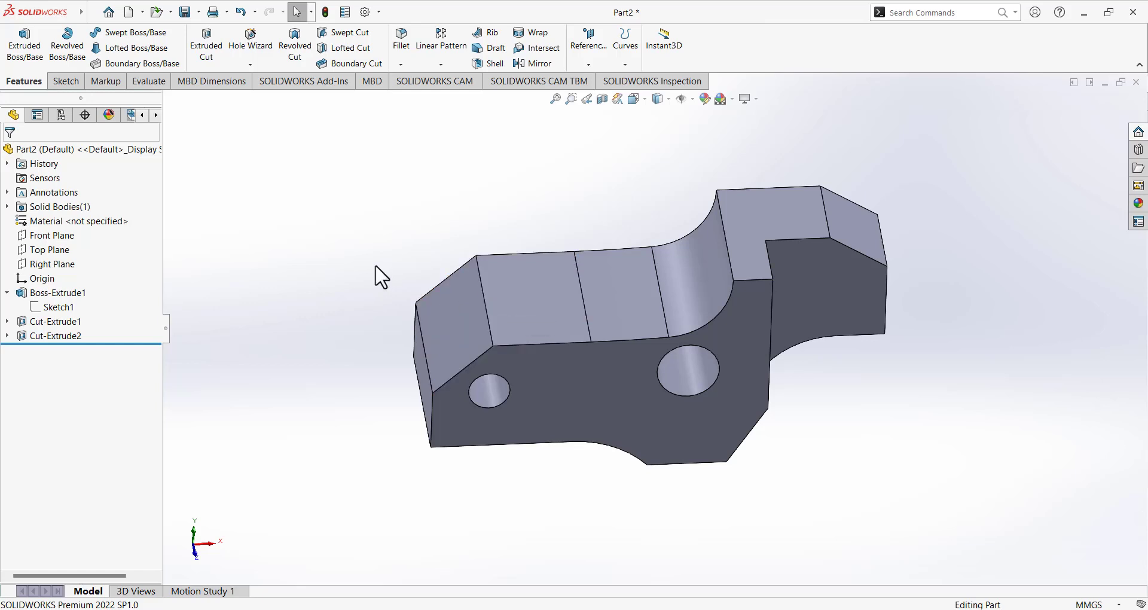
{"action": "middle_click_drag", "start_coordinate": [382, 276], "coordinate": [431, 299]}
Start a reference plane on the part's profile face, then switch to Paint.
{"action": "left_click", "coordinate": [573, 67]}
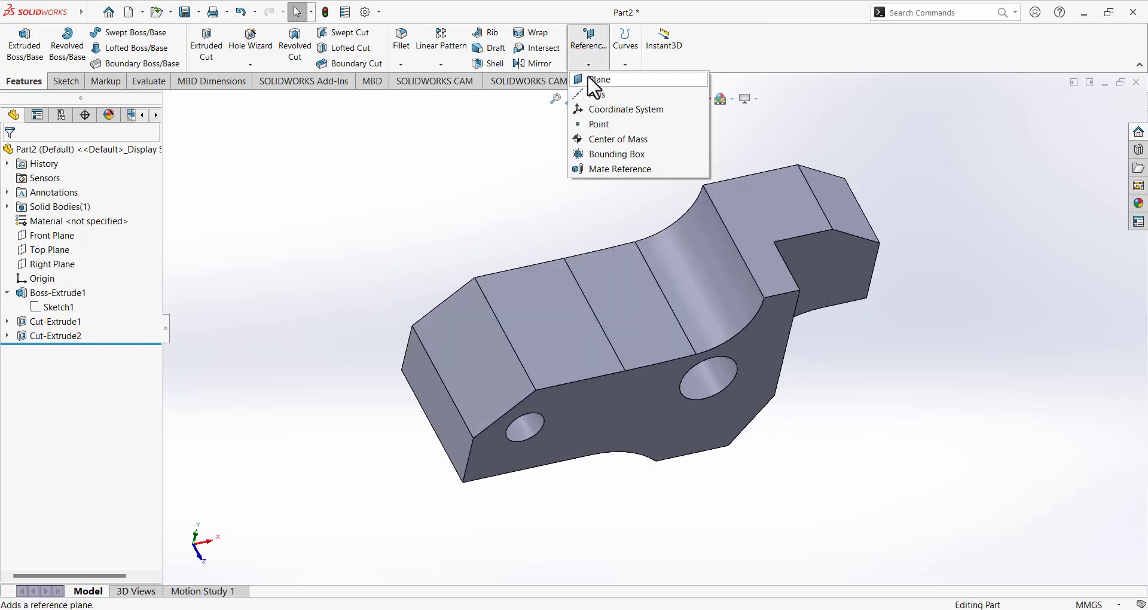
{"action": "left_click", "coordinate": [597, 79]}
{"action": "middle_click_drag", "start_coordinate": [507, 287], "coordinate": [530, 291]}
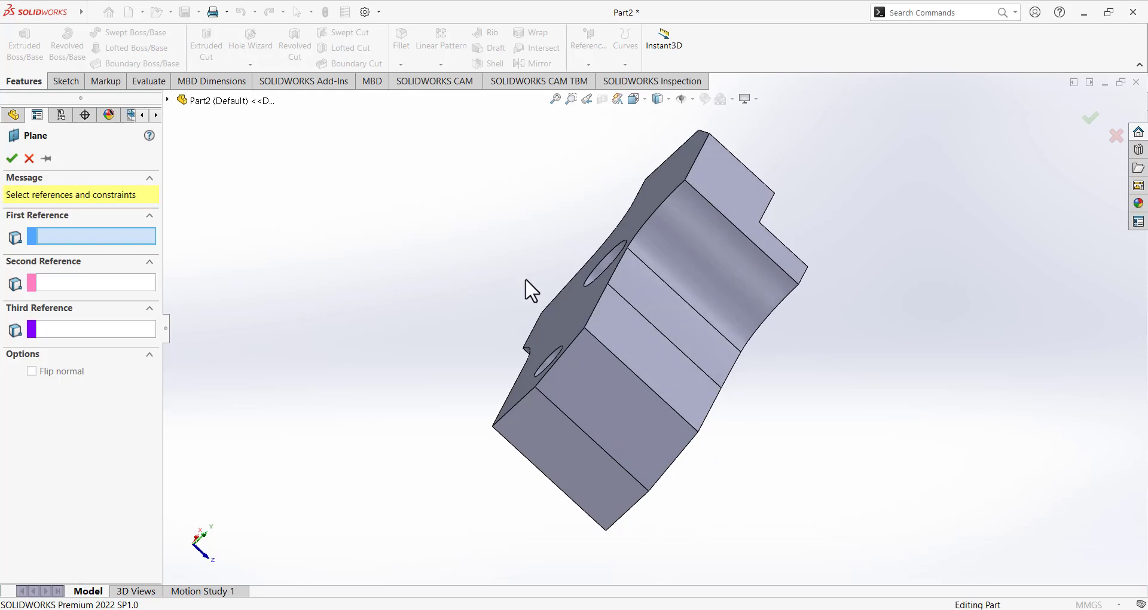
{"action": "left_click", "coordinate": [579, 310]}
{"action": "middle_click_drag", "start_coordinate": [431, 347], "coordinate": [402, 307]}
{"action": "key", "text": "alt+Tab"}
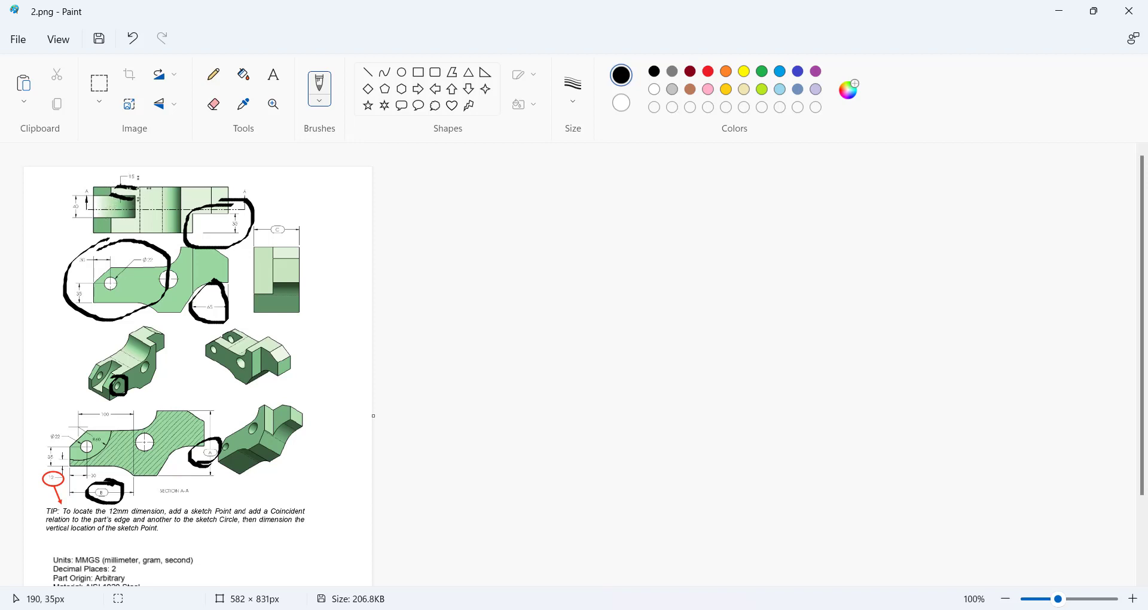
Draw a black loop around the 15 dimension at the top of the drawing.
{"action": "left_click_drag", "start_coordinate": [141, 179], "coordinate": [138, 183]}
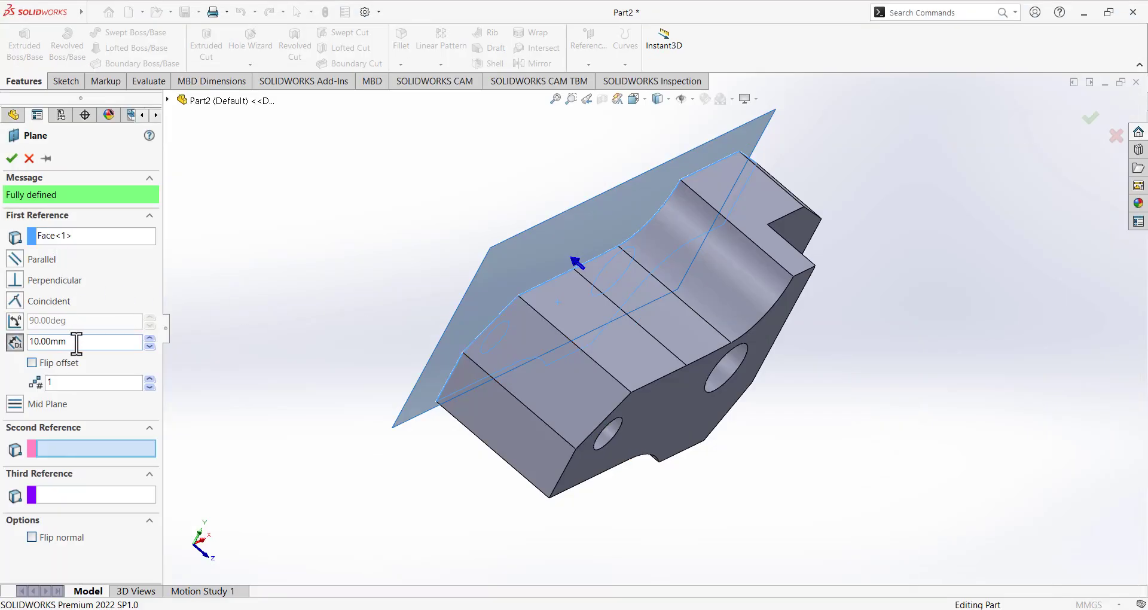
Set the plane offset to 15 mm, flip it into the part, and accept Plane1.
{"action": "double_click", "coordinate": [78, 342]}
{"action": "type", "text": "15"}
{"action": "key", "text": "Return"}
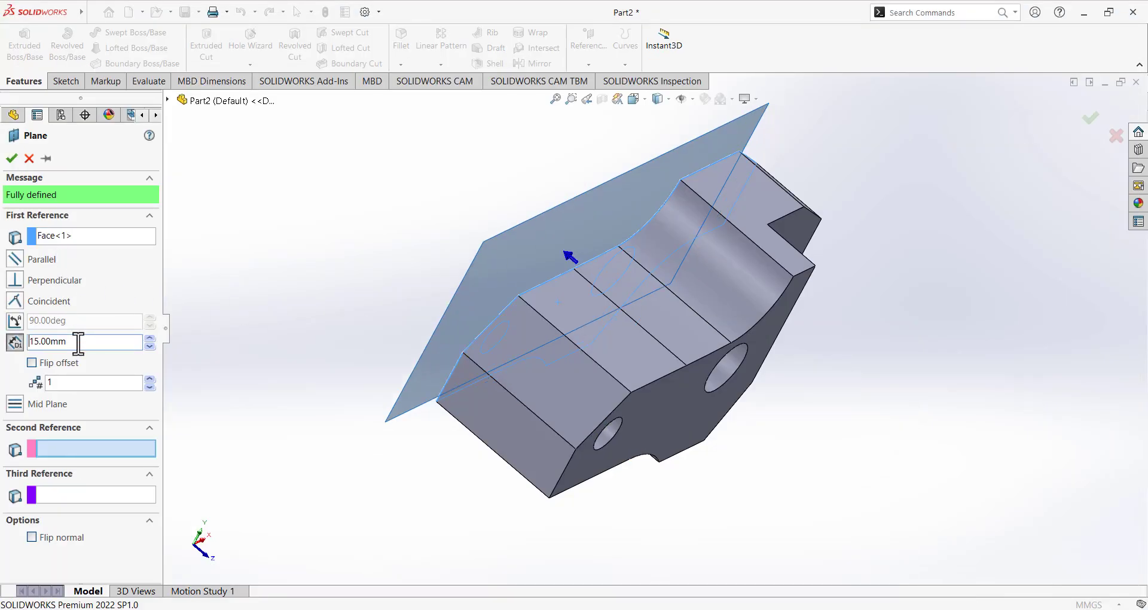
{"action": "middle_click_drag", "start_coordinate": [363, 302], "coordinate": [379, 307]}
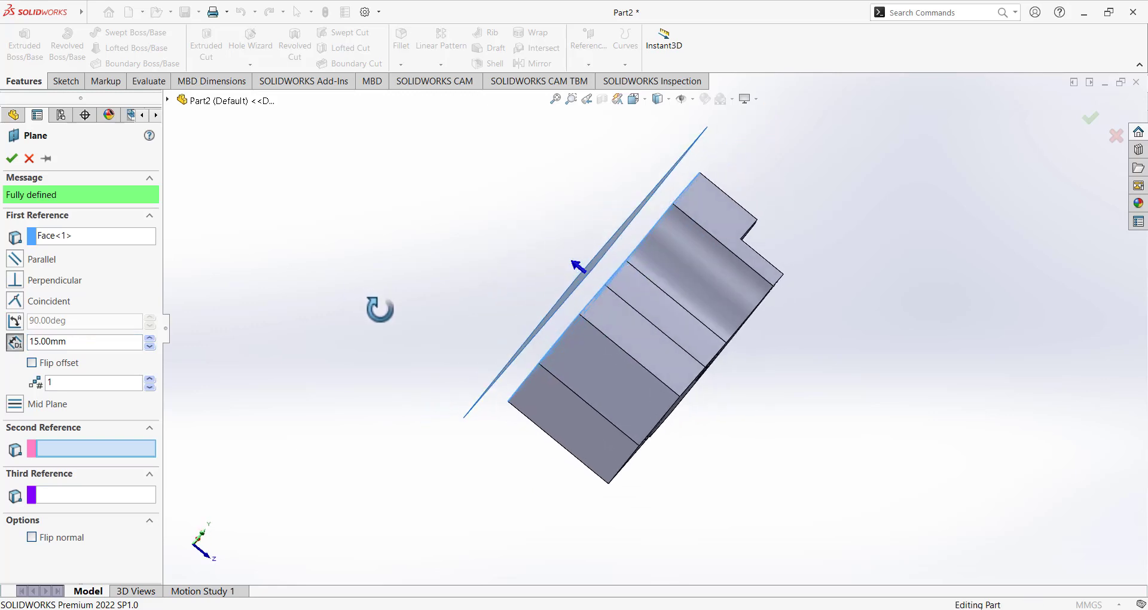
{"action": "left_click", "coordinate": [65, 362]}
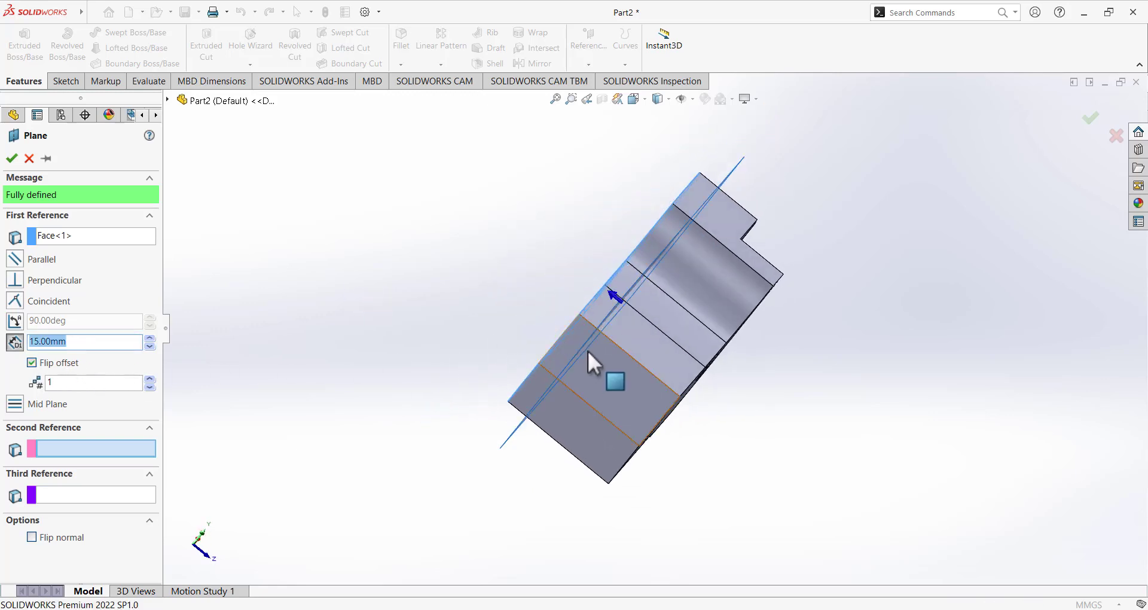
{"action": "middle_click_drag", "start_coordinate": [590, 361], "coordinate": [430, 311]}
{"action": "left_click", "coordinate": [12, 158]}
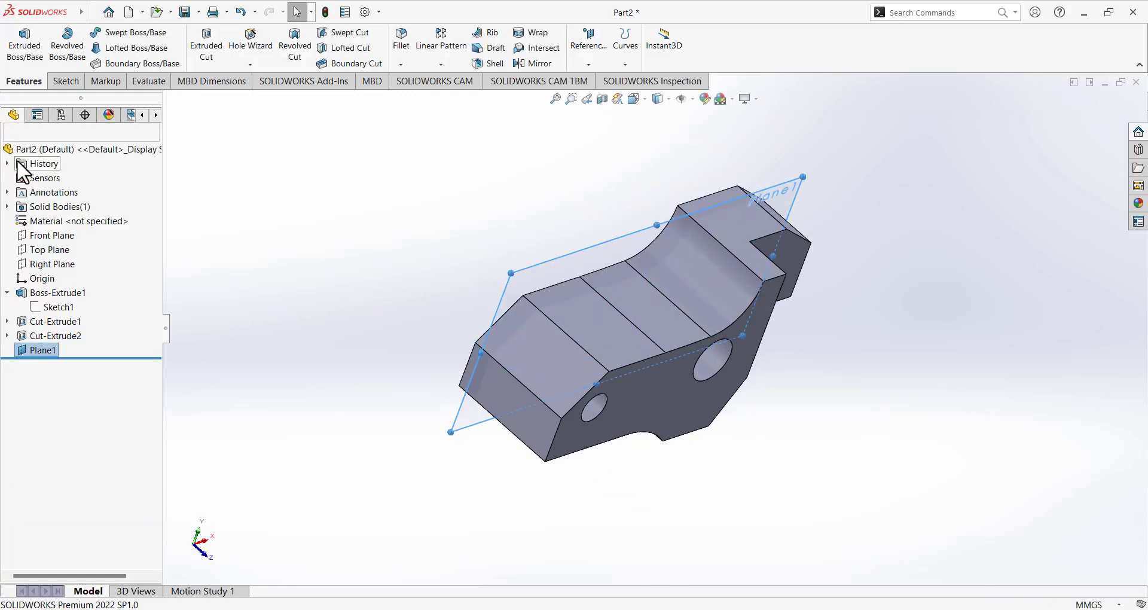
Open a new sketch on Plane1 and orient the view Normal To it.
{"action": "left_click", "coordinate": [52, 351]}
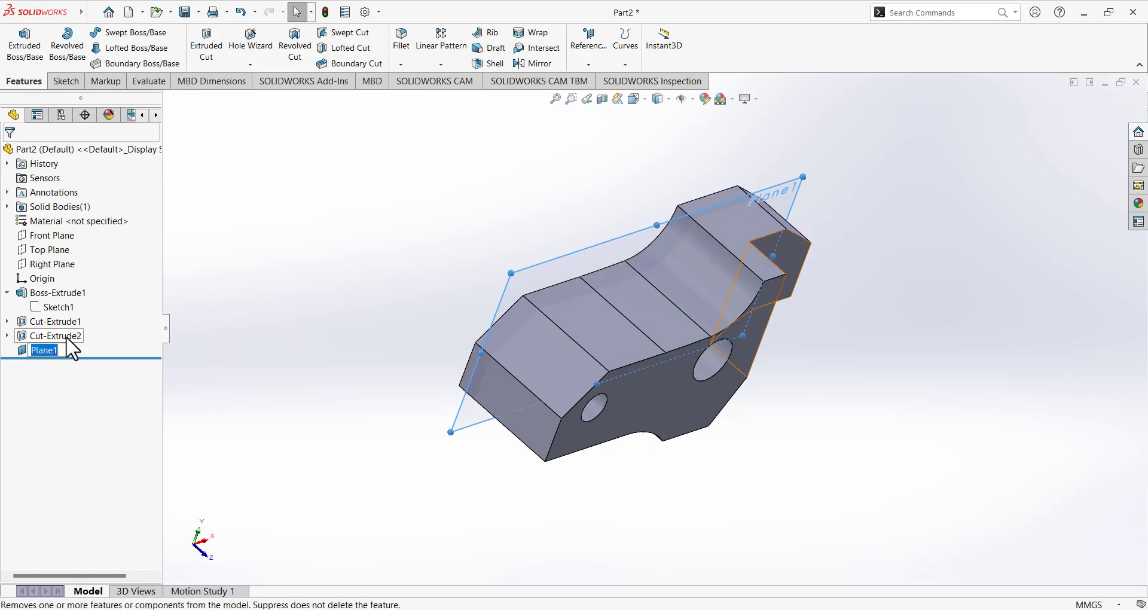
{"action": "left_click", "coordinate": [225, 347]}
{"action": "left_click", "coordinate": [43, 351]}
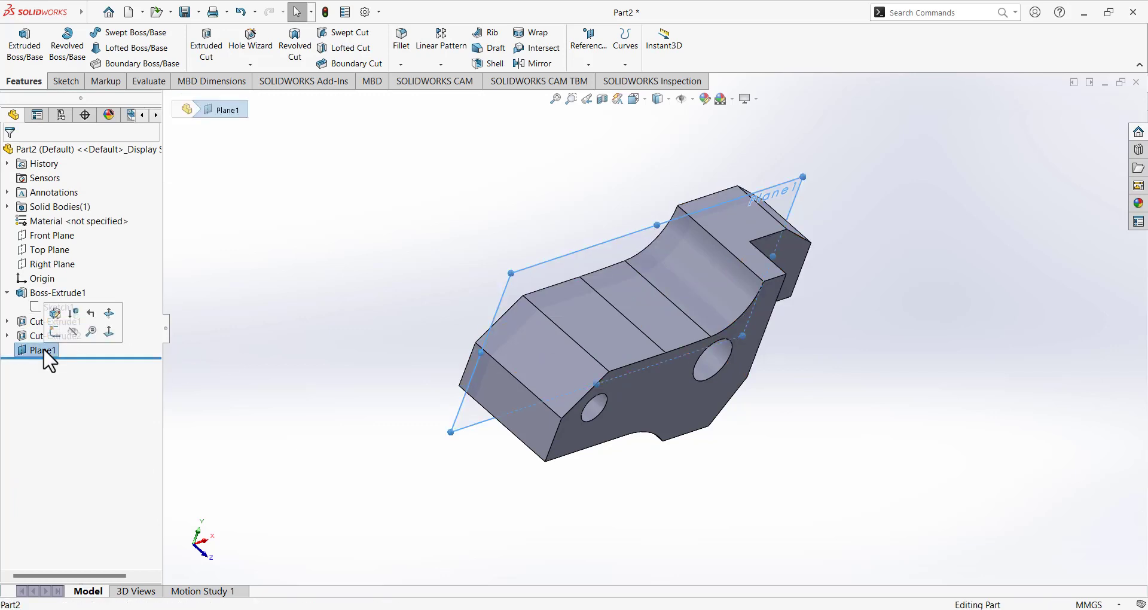
{"action": "left_click", "coordinate": [55, 331]}
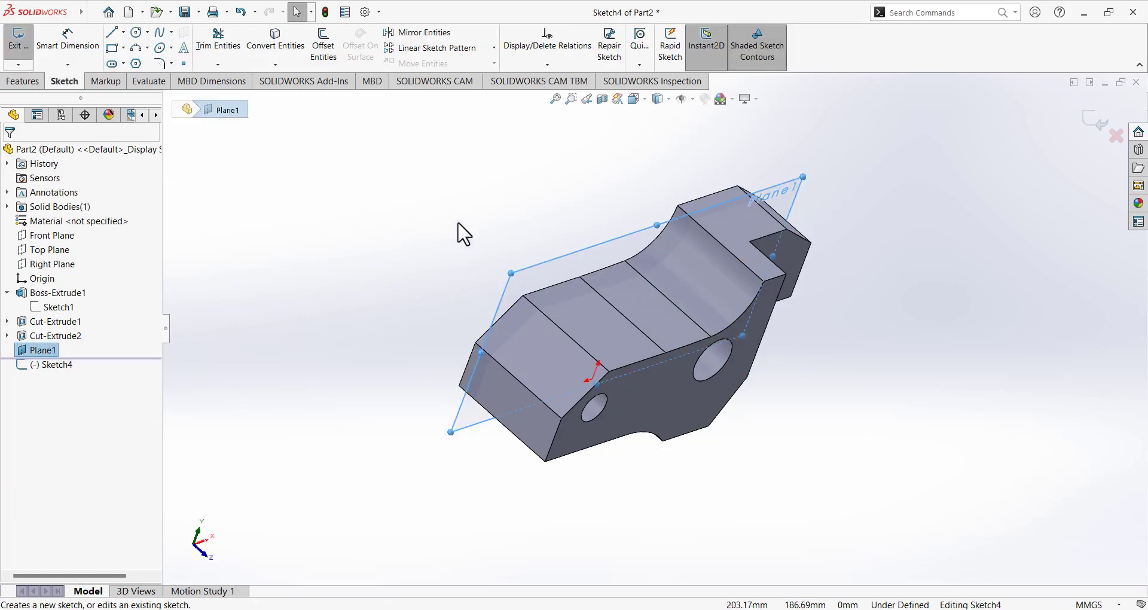
{"action": "left_click", "coordinate": [634, 100]}
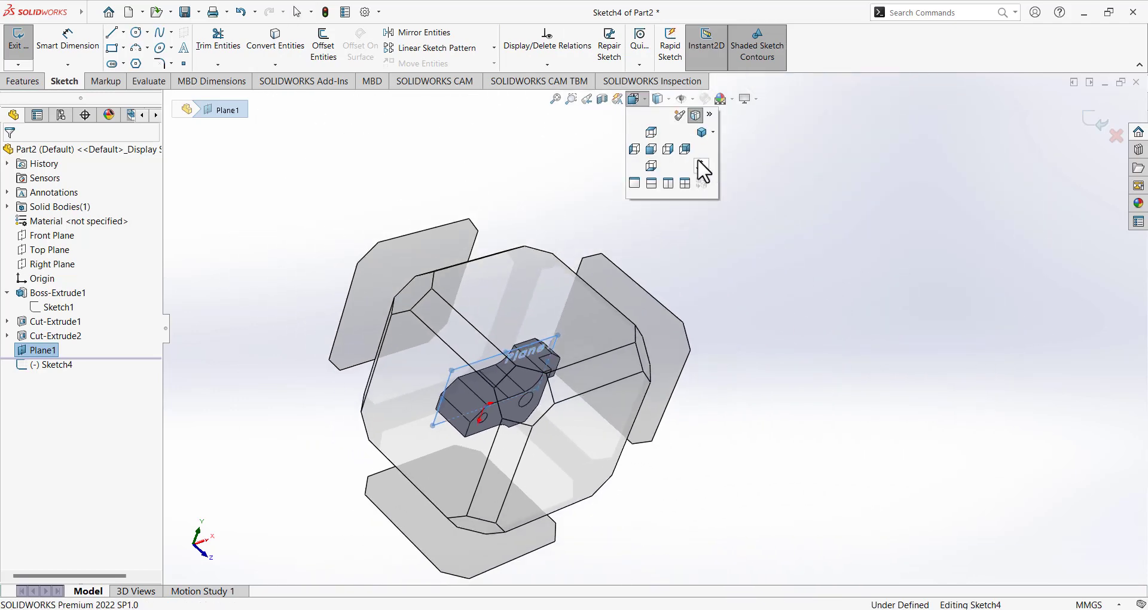
{"action": "left_click", "coordinate": [699, 164]}
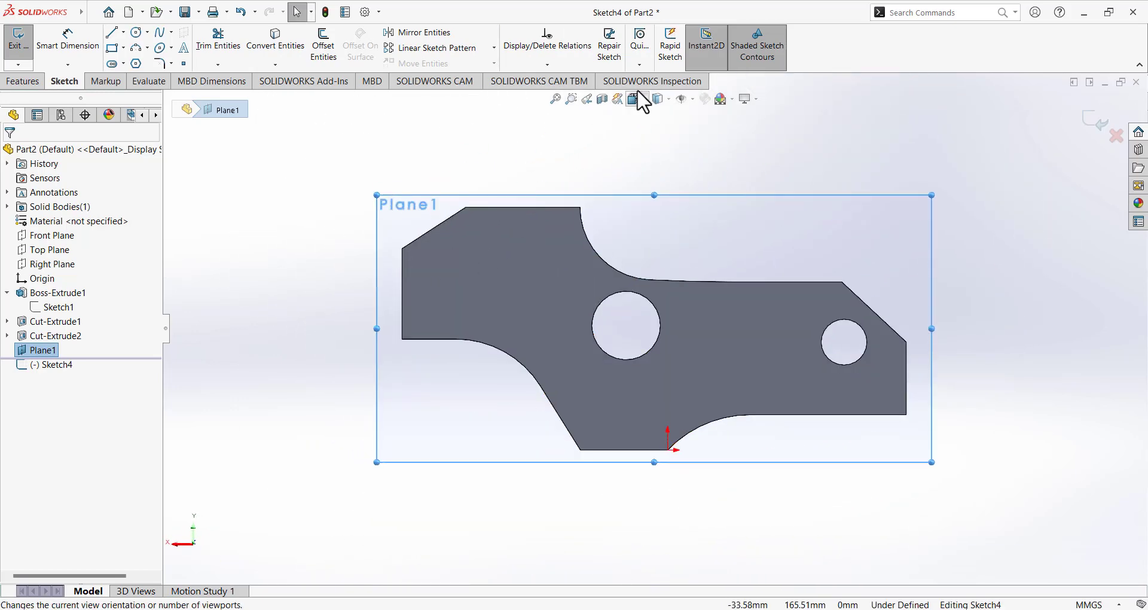
{"action": "left_click", "coordinate": [636, 98]}
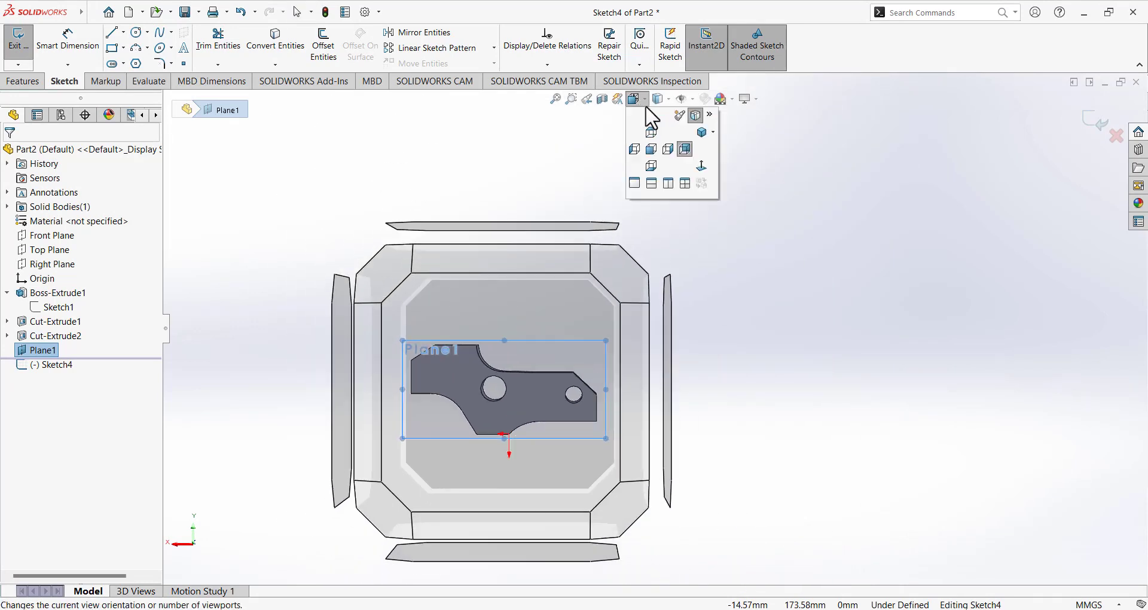
{"action": "left_click", "coordinate": [701, 166]}
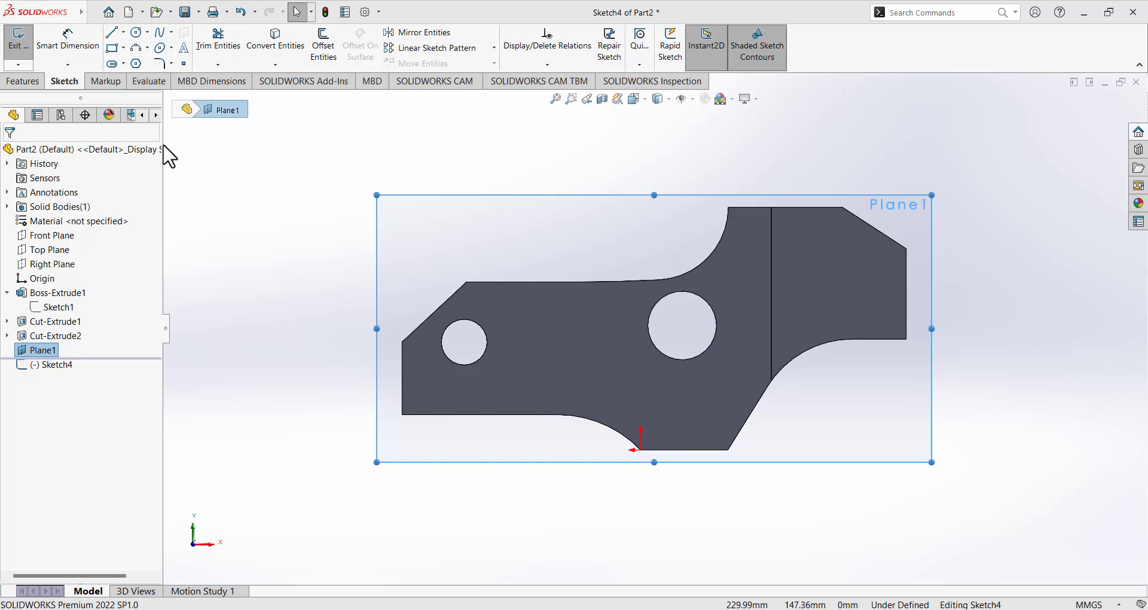
{"action": "left_click", "coordinate": [137, 32]}
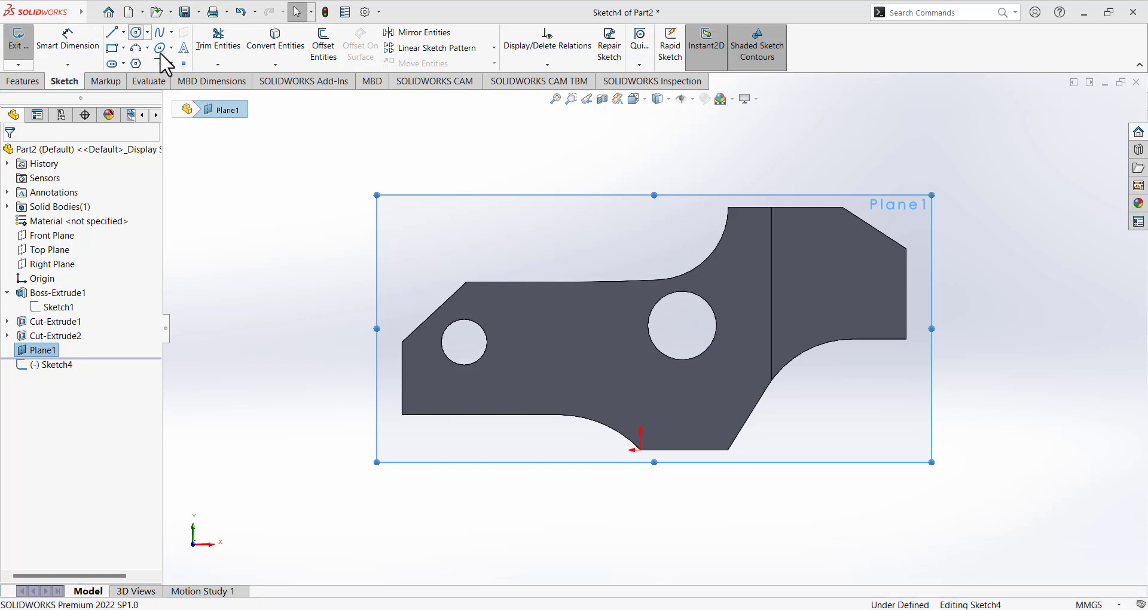
Draw a circle over the angled end around the small hole and shrink it.
{"action": "left_click", "coordinate": [499, 324]}
{"action": "left_click", "coordinate": [365, 287]}
{"action": "right_click", "coordinate": [289, 259]}
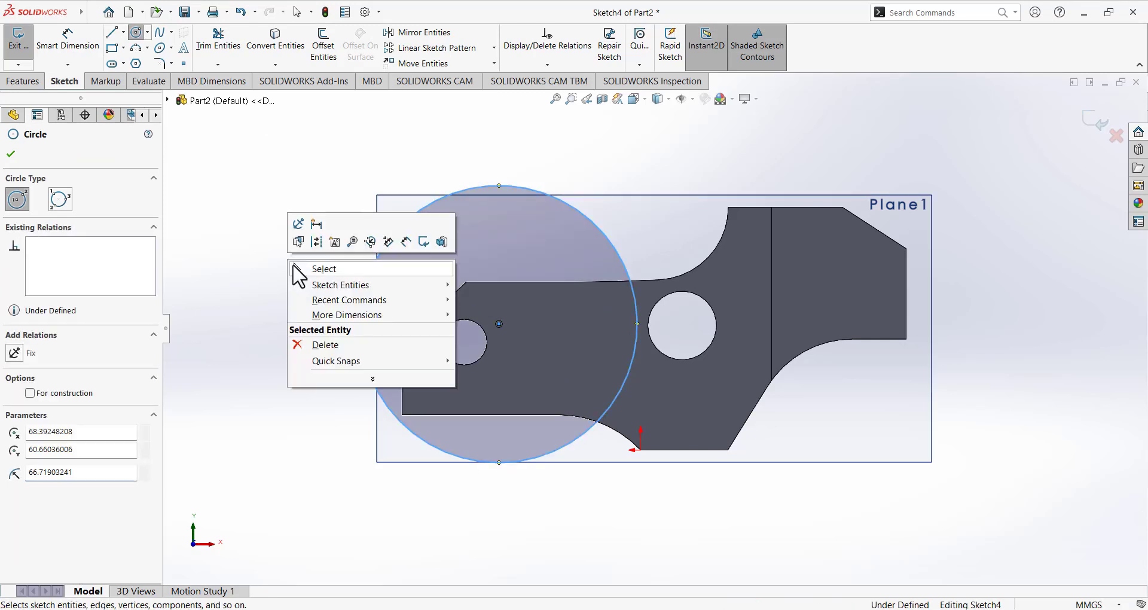
{"action": "left_click", "coordinate": [299, 266]}
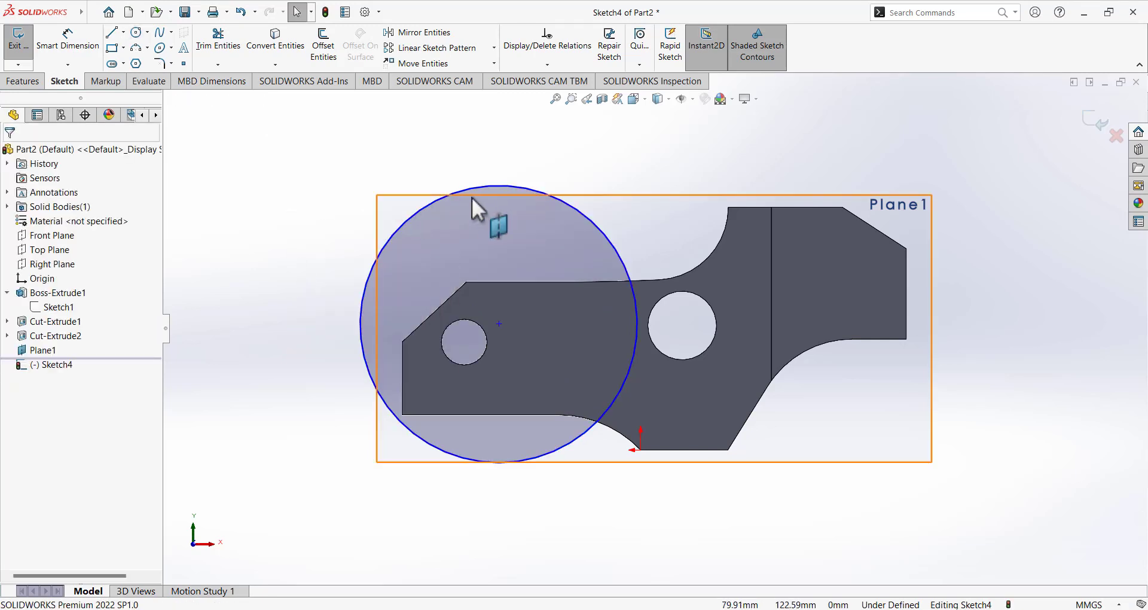
{"action": "left_click_drag", "start_coordinate": [433, 203], "coordinate": [435, 261]}
{"action": "left_click", "coordinate": [250, 250]}
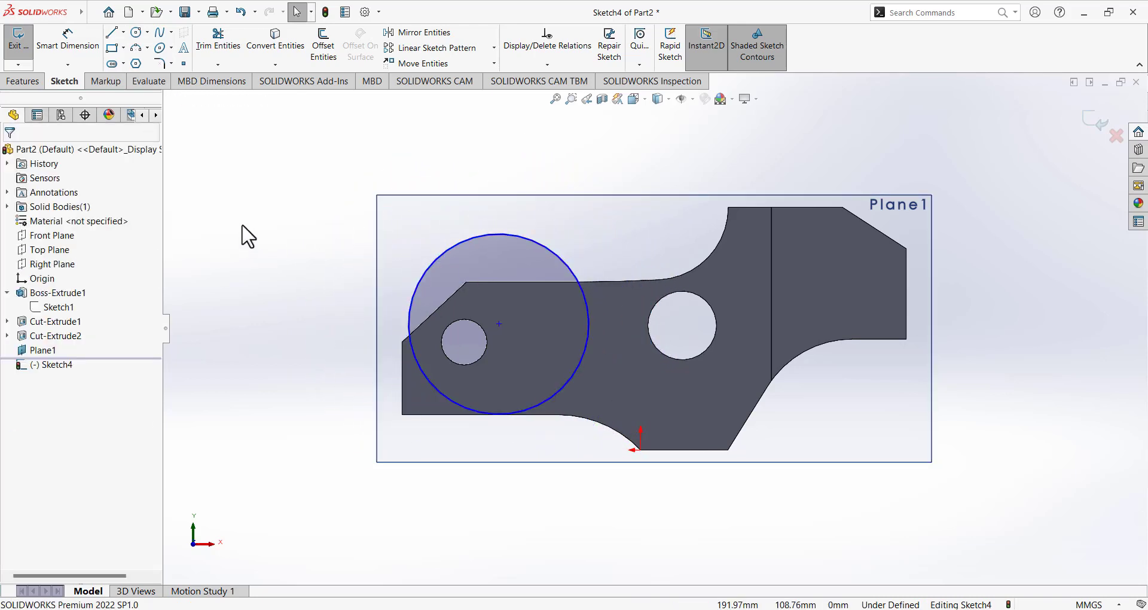
Convert the part's left and top edges into sketch lines.
{"action": "left_click", "coordinate": [270, 49]}
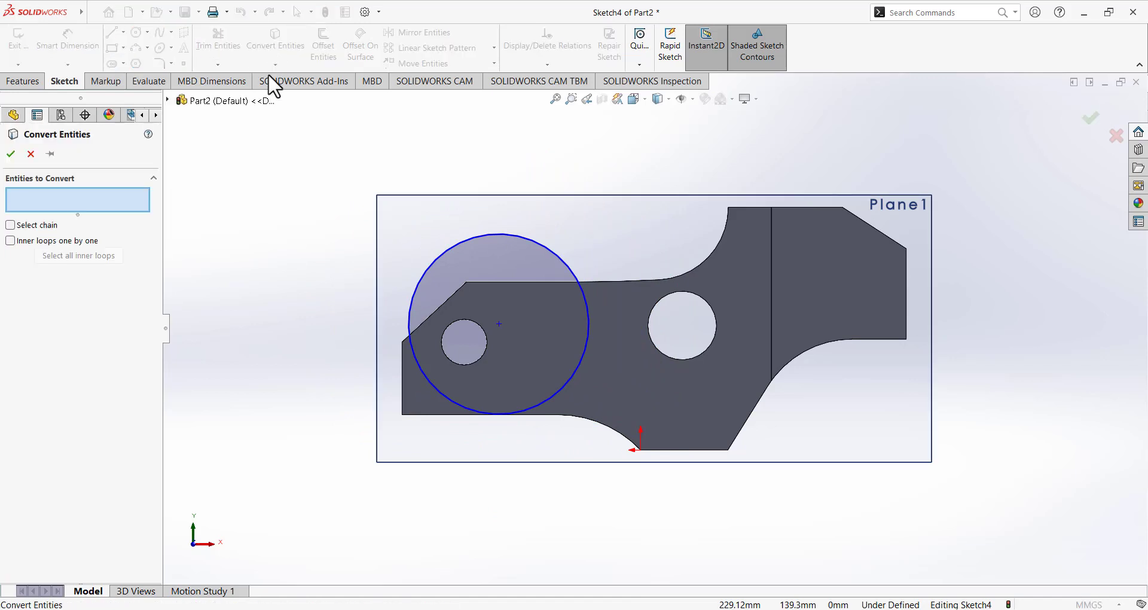
{"action": "left_click", "coordinate": [403, 376]}
{"action": "left_click", "coordinate": [509, 281]}
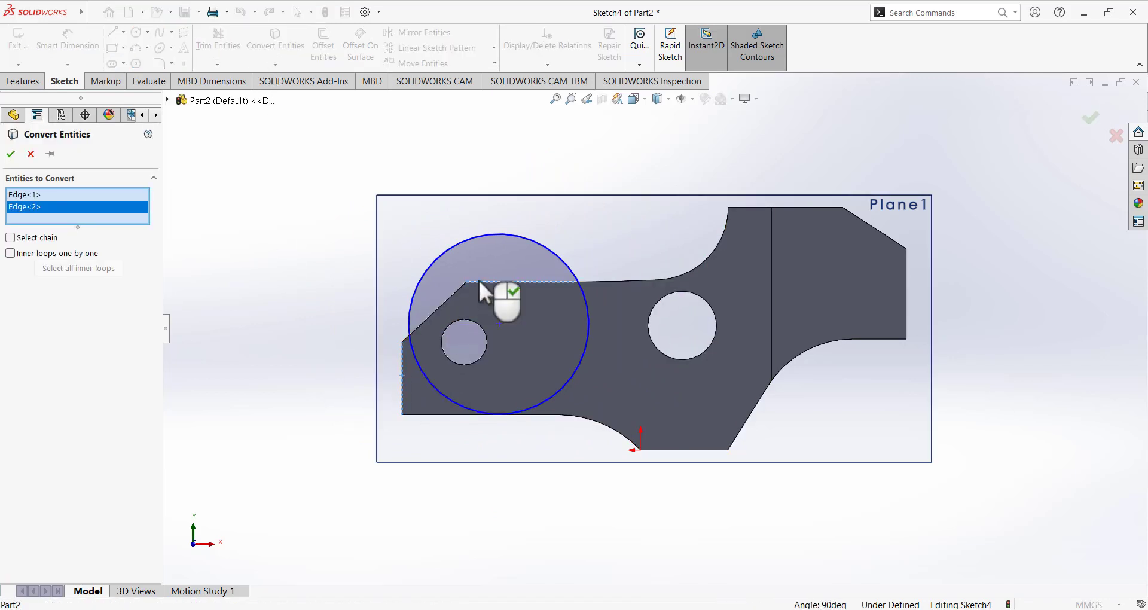
{"action": "left_click", "coordinate": [11, 153]}
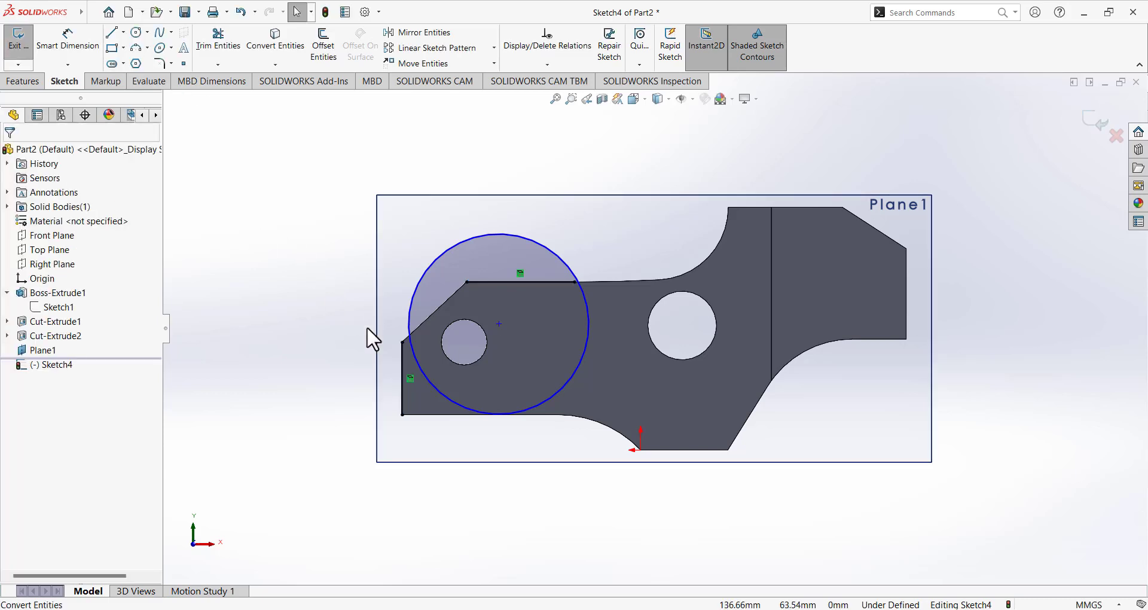
{"action": "scroll", "coordinate": [496, 368], "scroll_direction": "down", "scroll_amount": 3}
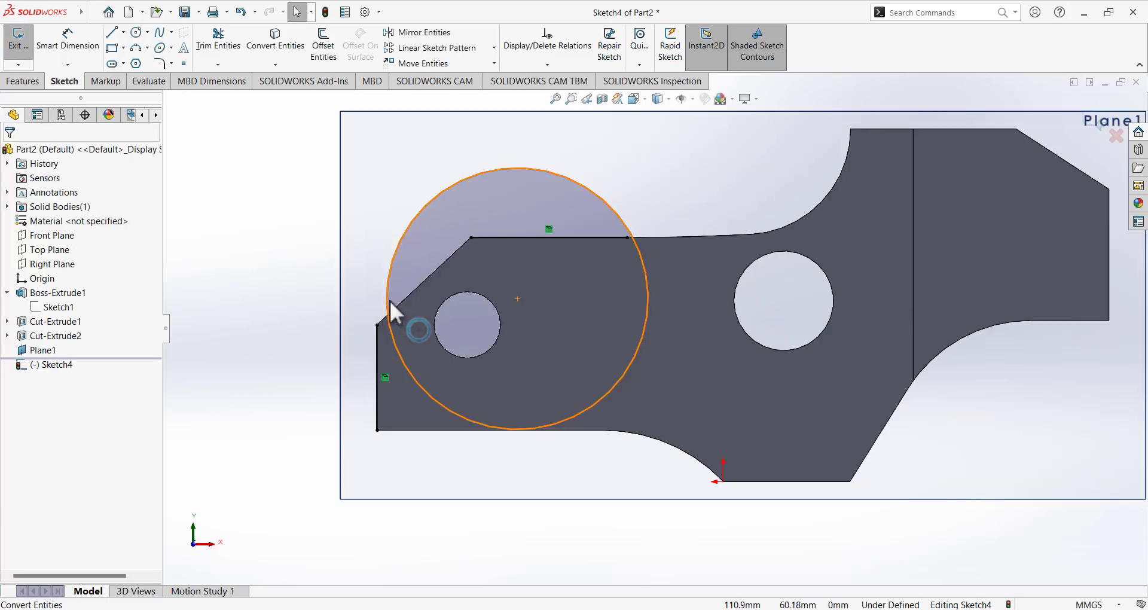
Enlarge the circle, move its centre near the top edge's left end, and select its radius.
{"action": "left_click_drag", "start_coordinate": [388, 311], "coordinate": [358, 304]}
{"action": "left_click", "coordinate": [254, 350]}
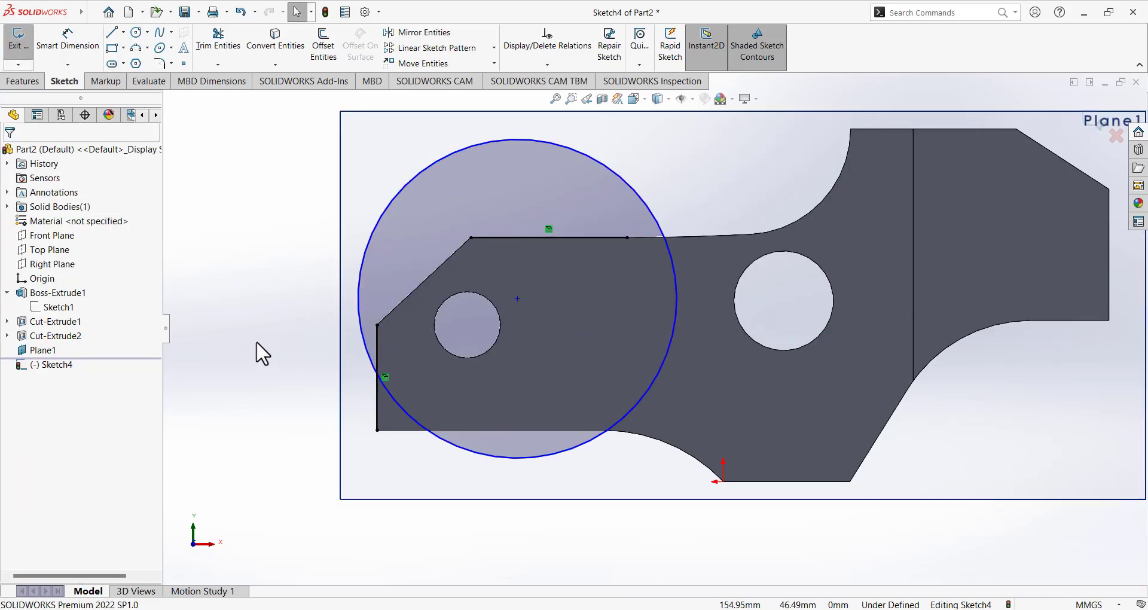
{"action": "mouse_move", "coordinate": [517, 299]}
{"action": "left_mouse_down"}
{"action": "mouse_move", "coordinate": [462, 256]}
{"action": "mouse_move", "coordinate": [471, 260]}
{"action": "left_mouse_up"}
{"action": "left_click", "coordinate": [239, 297]}
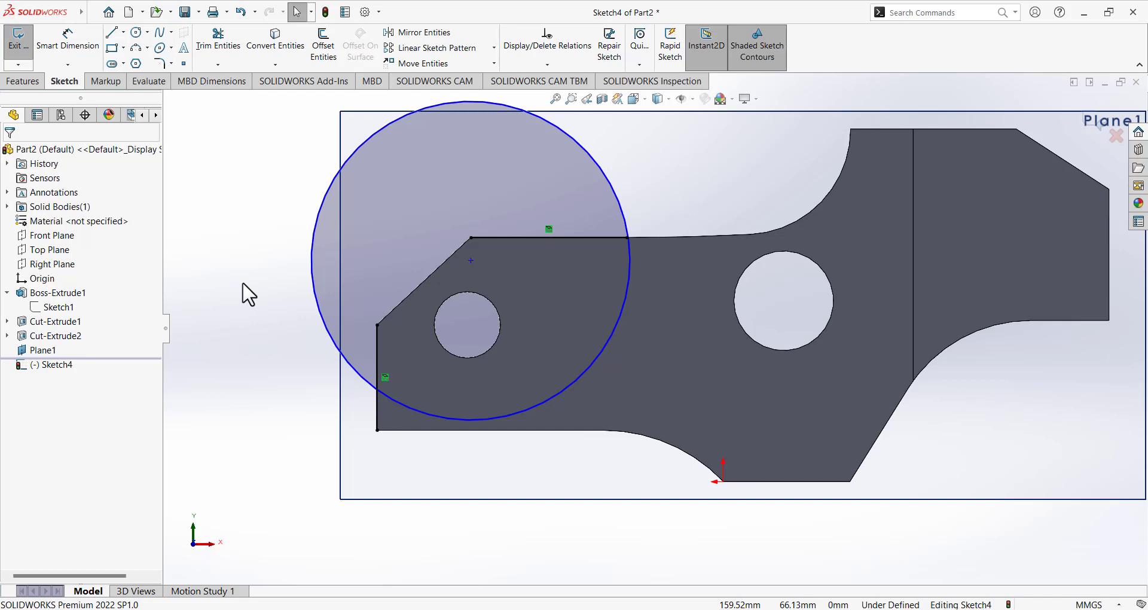
{"action": "left_click", "coordinate": [367, 145]}
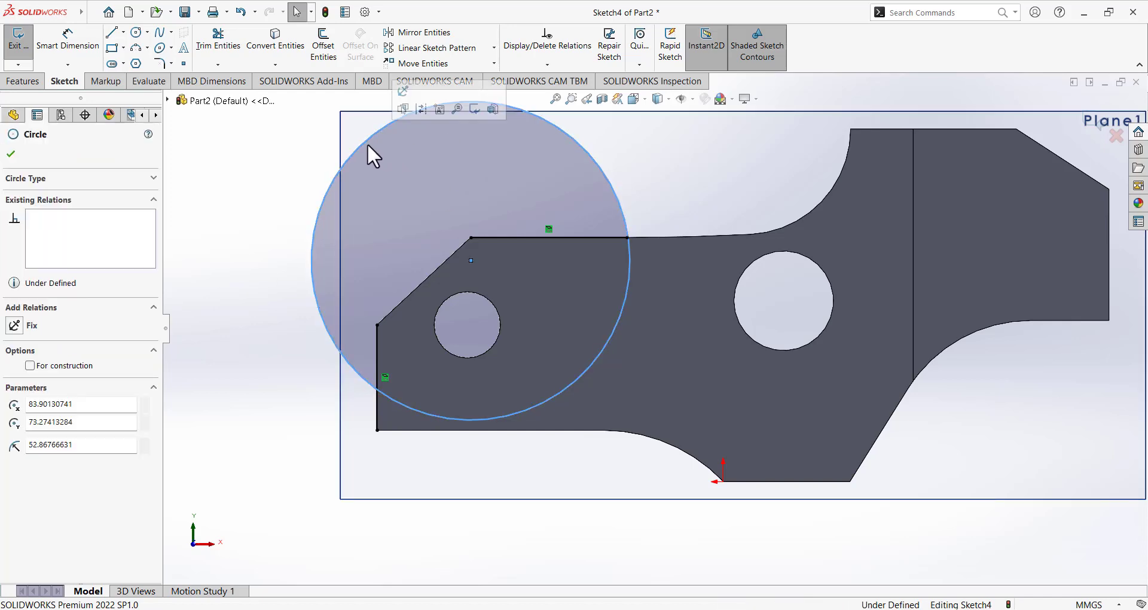
{"action": "left_click", "coordinate": [81, 444]}
Set the circle's radius to 60.
{"action": "type", "text": "60"}
{"action": "key", "text": "Return"}
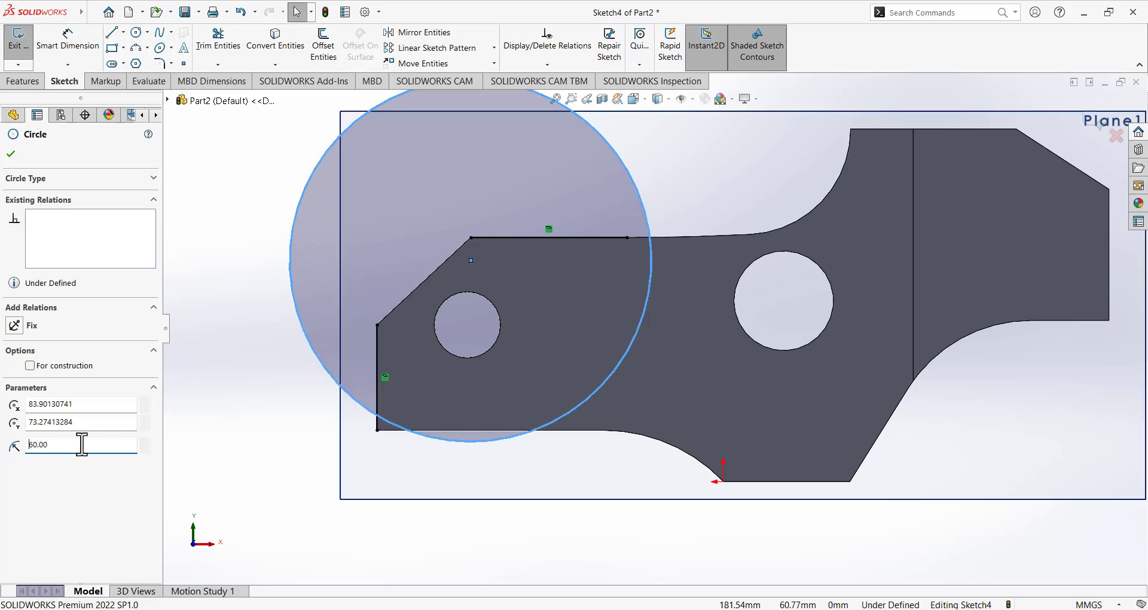
{"action": "left_click", "coordinate": [258, 389]}
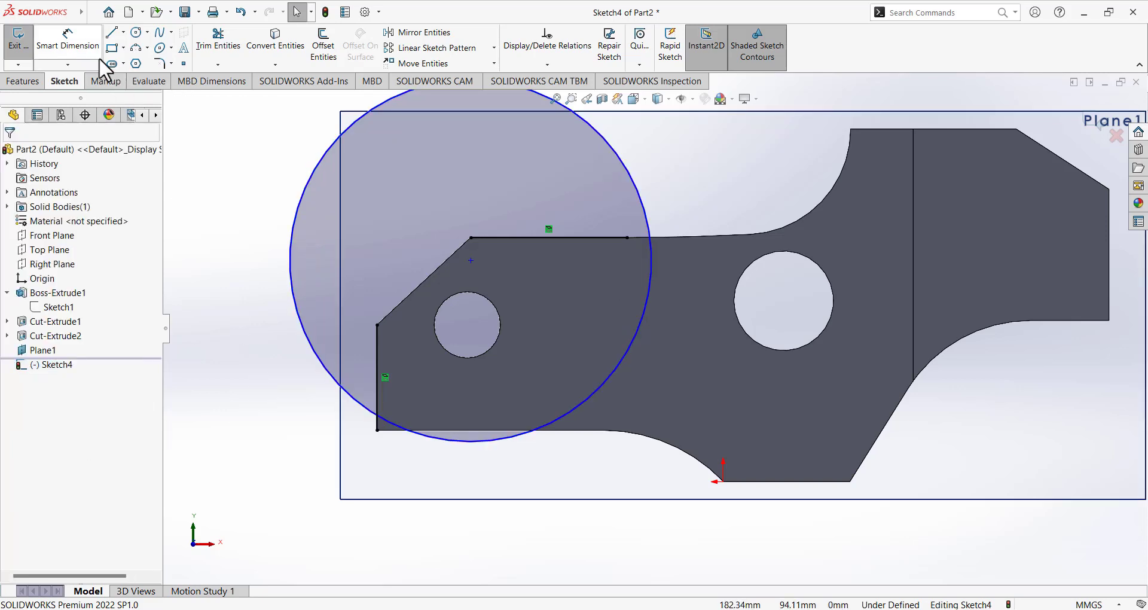
Dimension the circle centre 100 mm horizontally from the origin, then switch to Paint.
{"action": "left_click", "coordinate": [68, 41]}
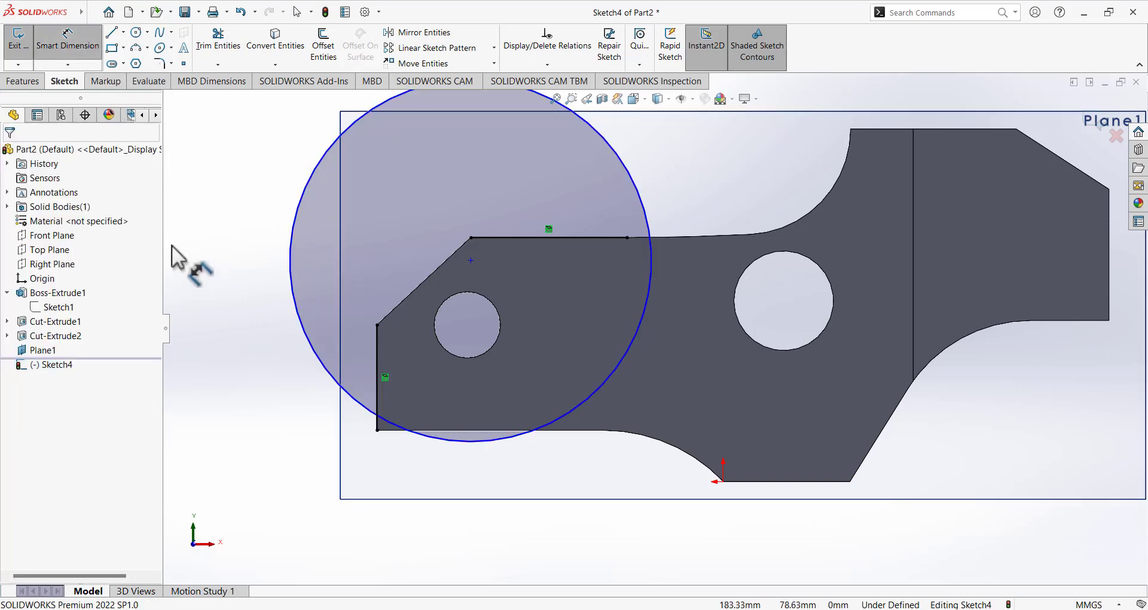
{"action": "left_click", "coordinate": [471, 260]}
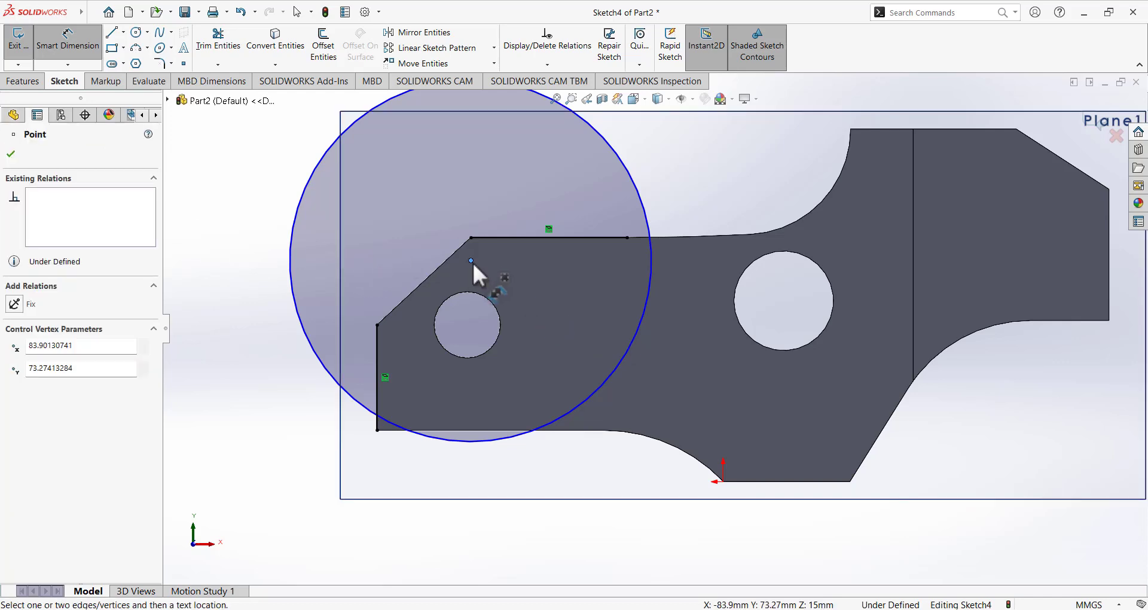
{"action": "left_click", "coordinate": [723, 481]}
{"action": "left_click", "coordinate": [657, 149]}
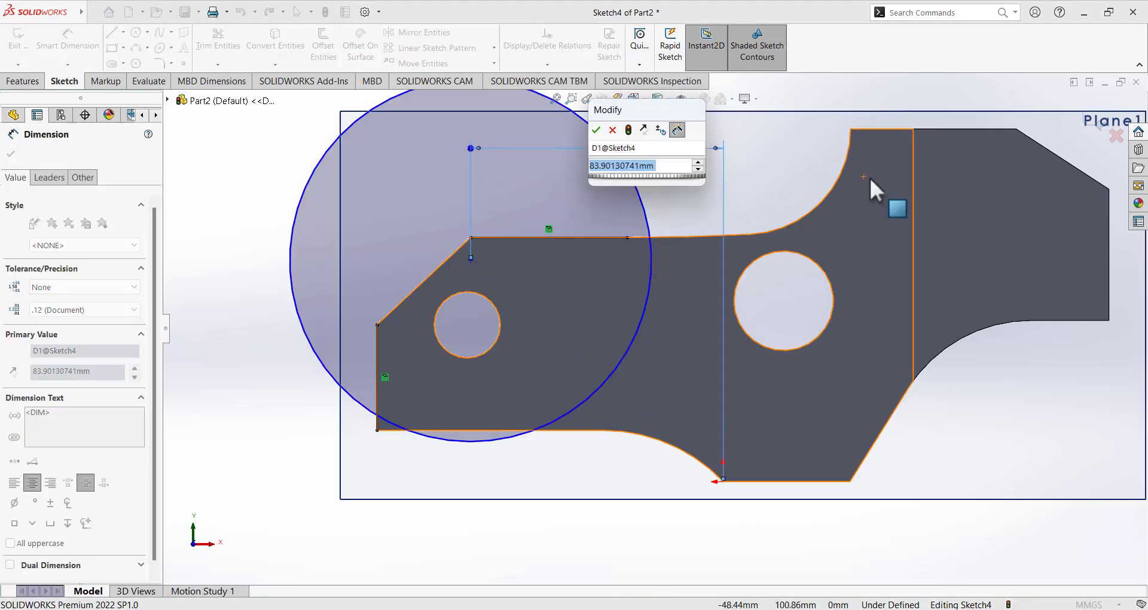
{"action": "type", "text": "100"}
{"action": "key", "text": "Return"}
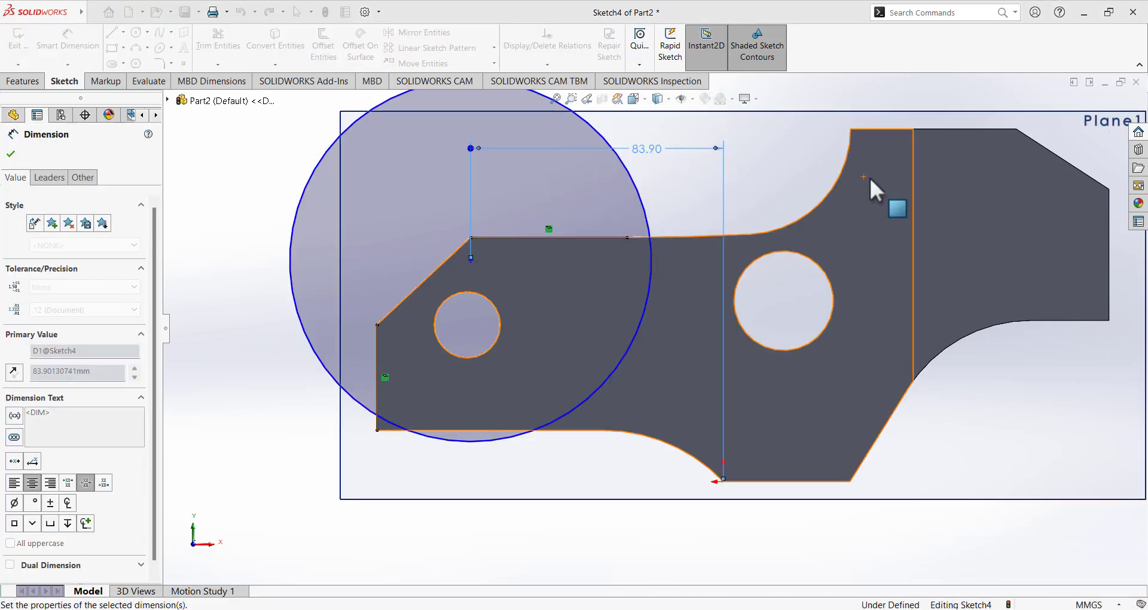
{"action": "left_click", "coordinate": [720, 609]}
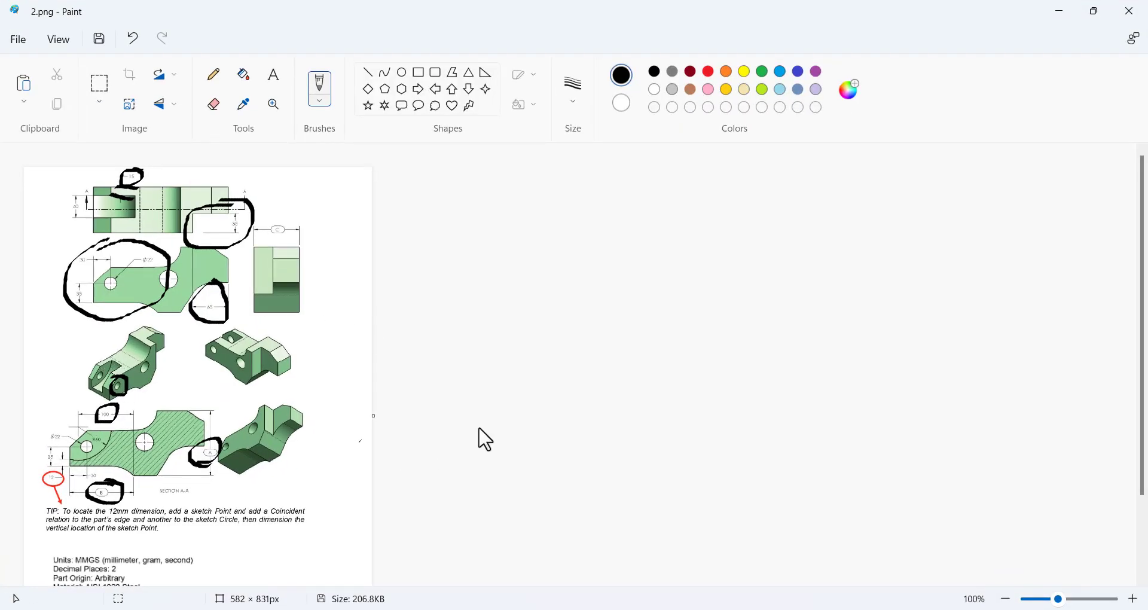
Go back from the Paint reference drawing to the SOLIDWORKS sketch.
{"action": "left_click", "coordinate": [721, 608]}
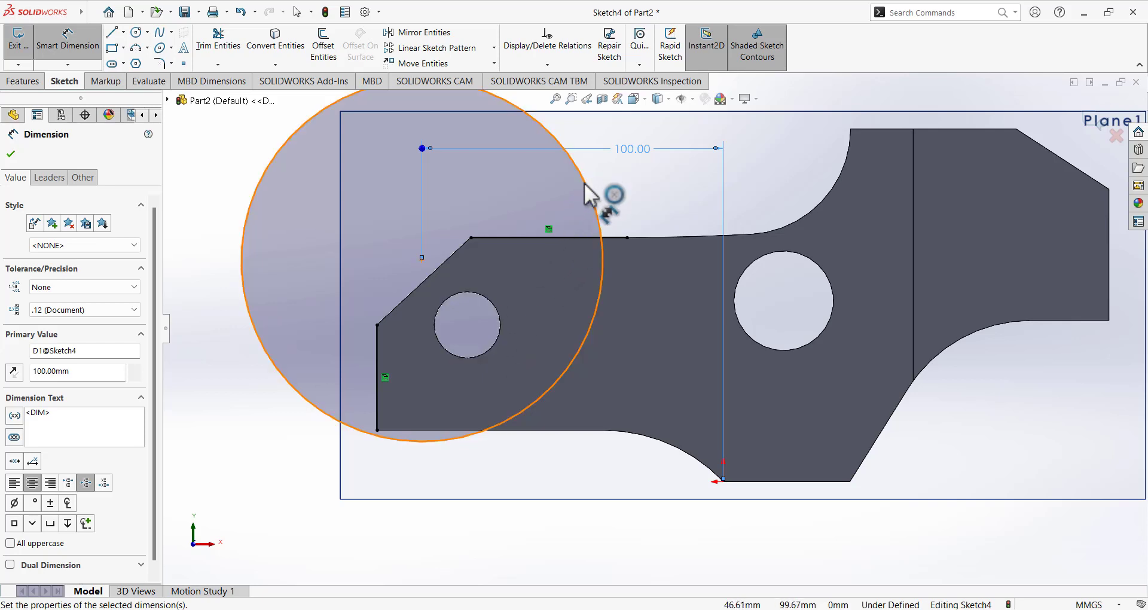
Place a sketch point on the part's left edge.
{"action": "left_click", "coordinate": [90, 60]}
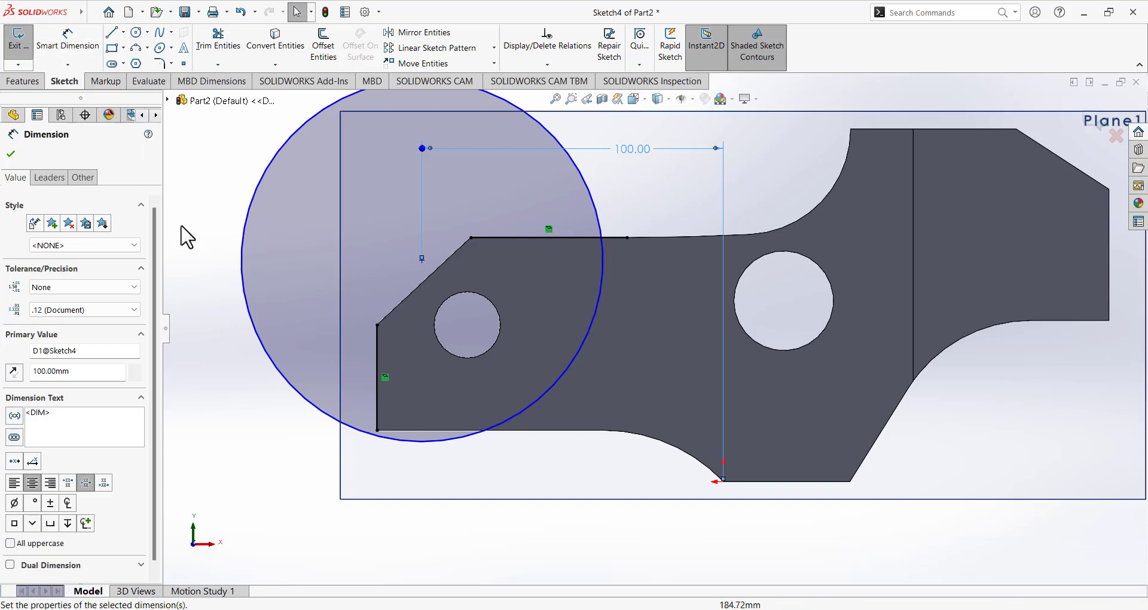
{"action": "left_click", "coordinate": [231, 358]}
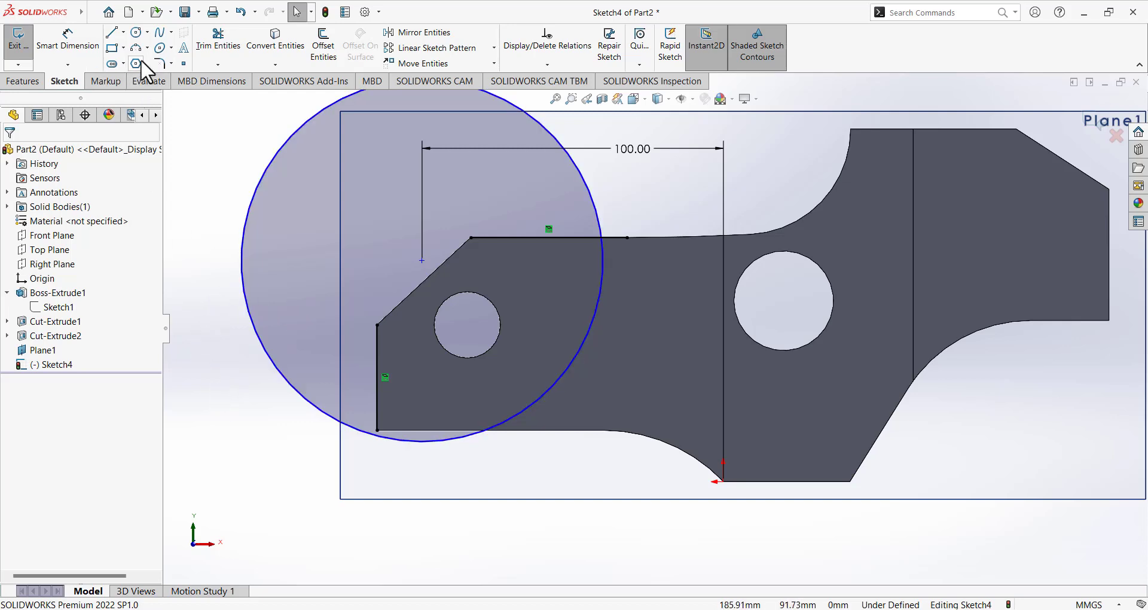
{"action": "left_click", "coordinate": [183, 64]}
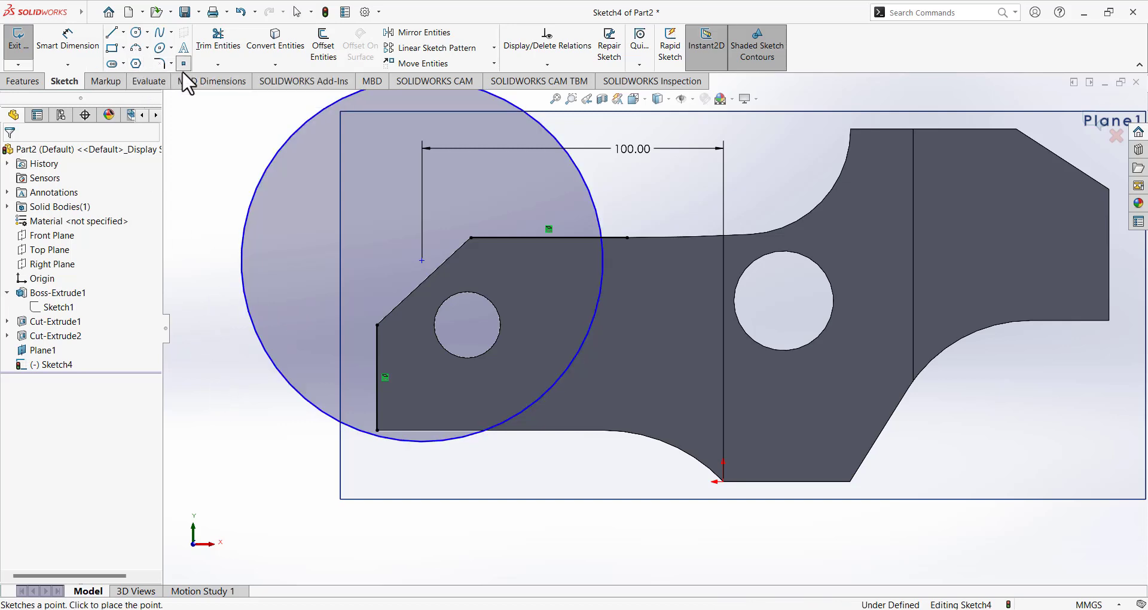
{"action": "left_click", "coordinate": [377, 390]}
{"action": "right_click", "coordinate": [258, 425]}
{"action": "left_click", "coordinate": [272, 431]}
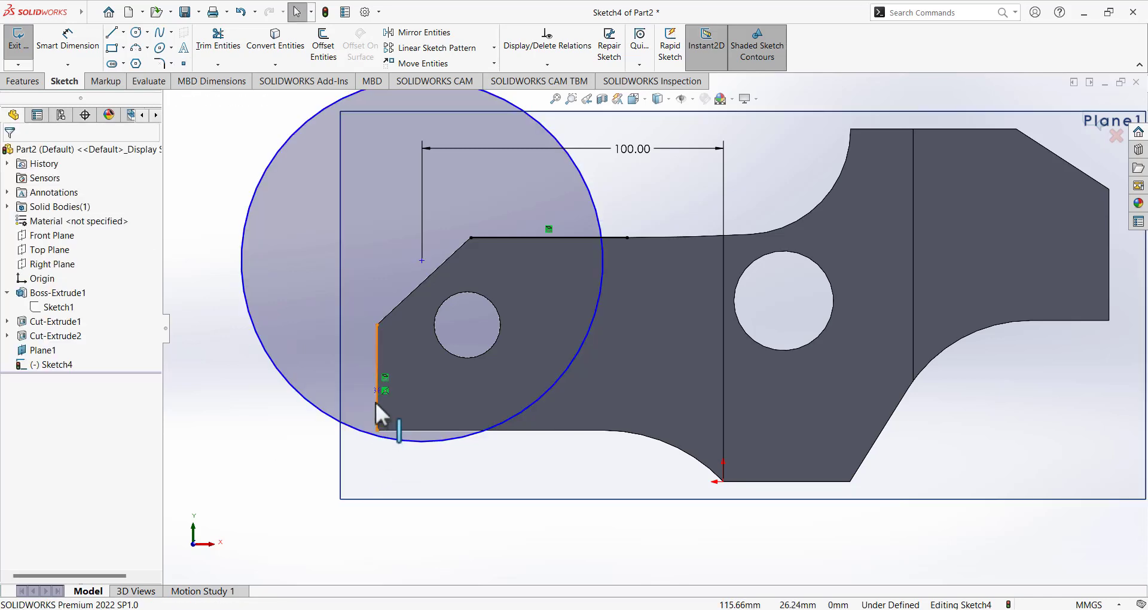
{"action": "left_click", "coordinate": [377, 390]}
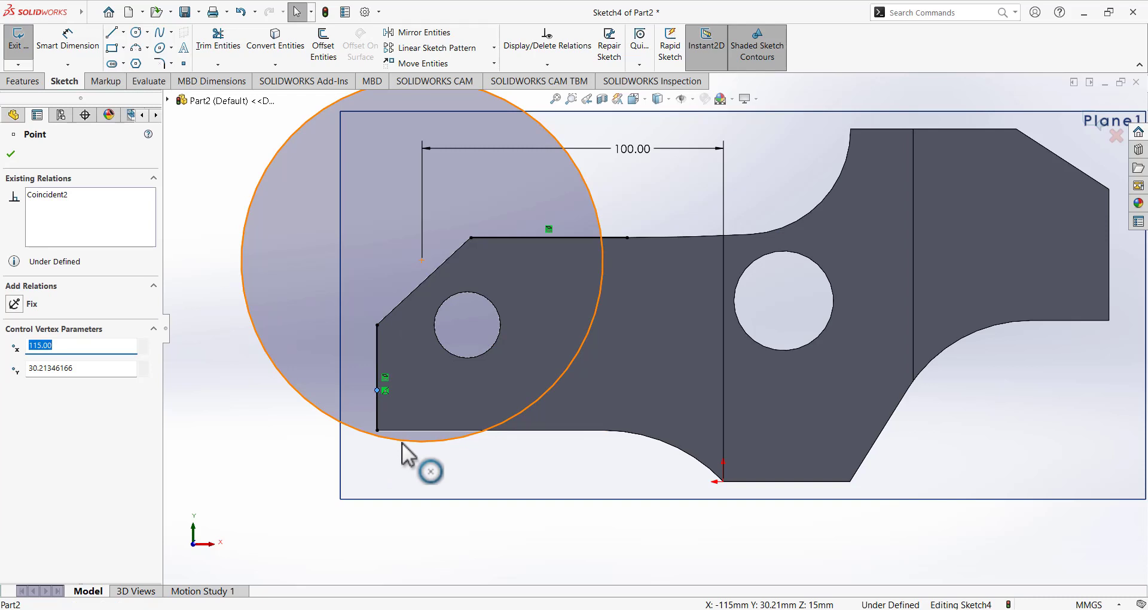
{"action": "left_click", "coordinate": [284, 467]}
Make the circle pass through the left-edge point.
{"action": "left_click", "coordinate": [367, 432]}
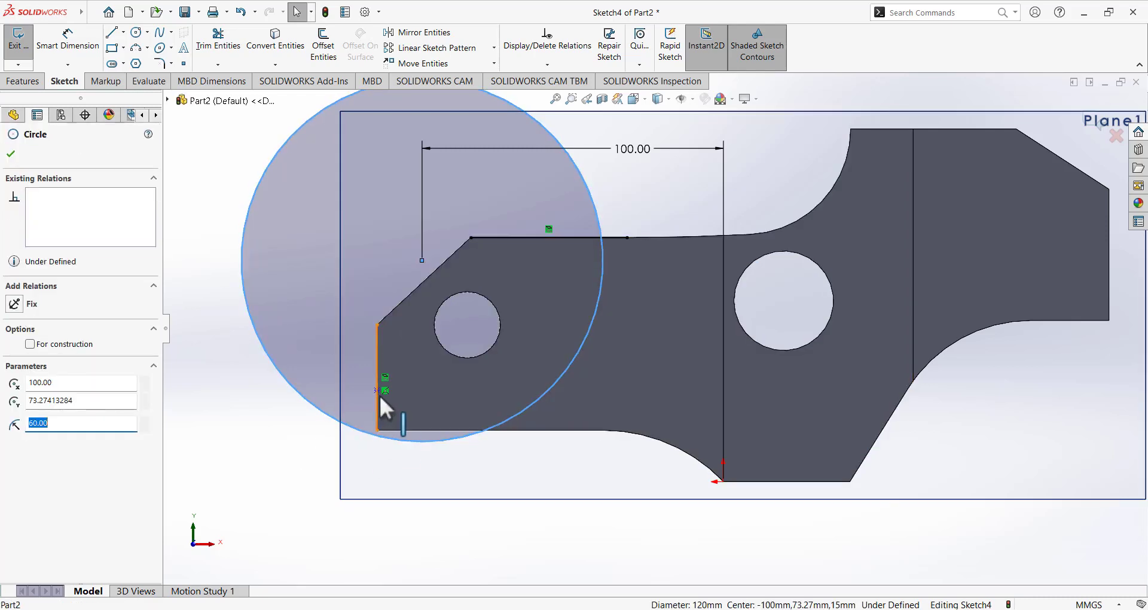
{"action": "left_click", "coordinate": [377, 389], "text": "ctrl"}
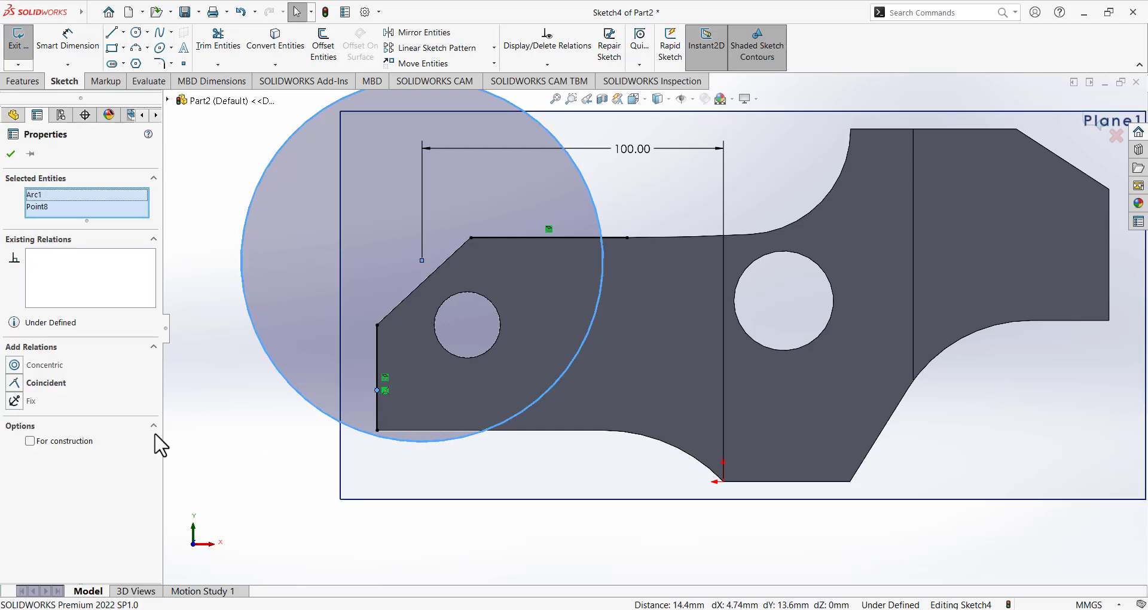
{"action": "left_click", "coordinate": [36, 383]}
{"action": "left_click", "coordinate": [222, 395]}
Dimension the point 12 mm above the part's bottom-left corner.
{"action": "left_click", "coordinate": [67, 42]}
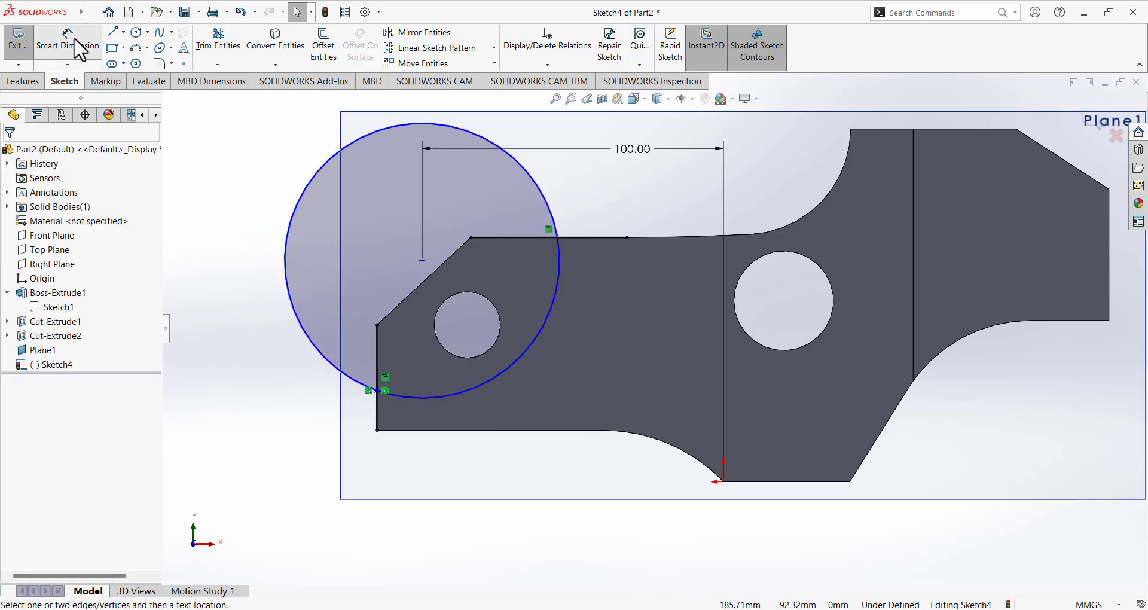
{"action": "left_click", "coordinate": [377, 389]}
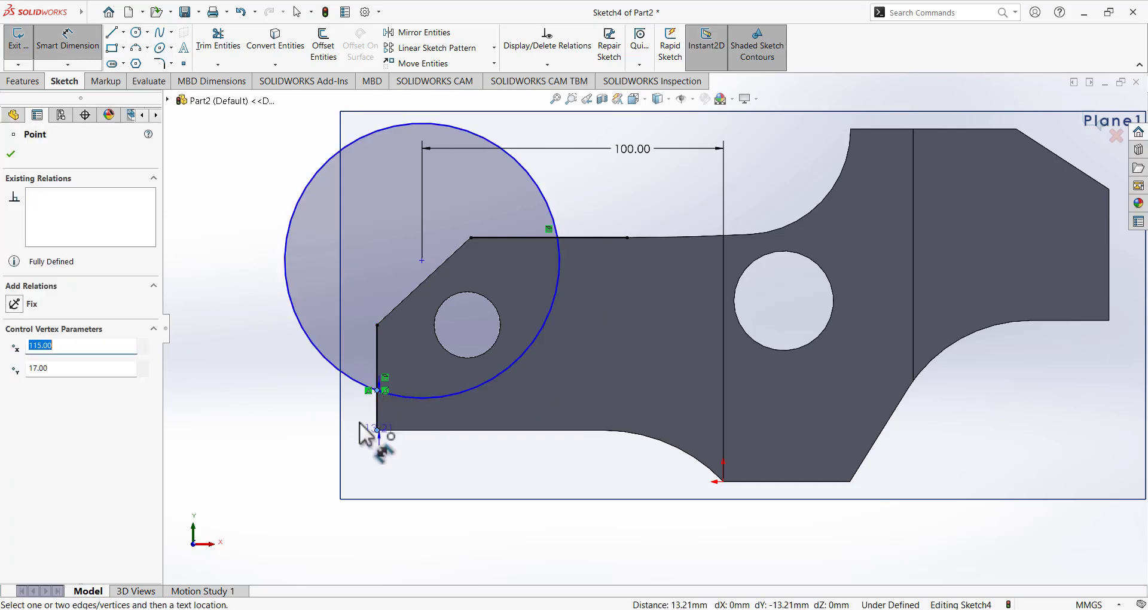
{"action": "left_click", "coordinate": [360, 422]}
{"action": "left_click", "coordinate": [295, 458]}
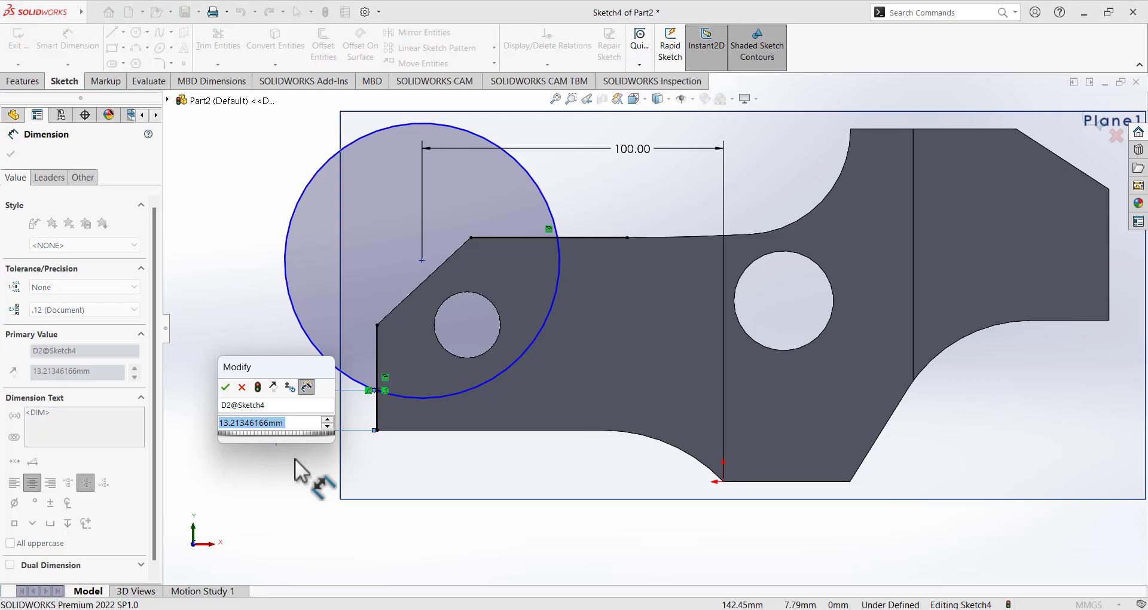
{"action": "type", "text": "12"}
{"action": "key", "text": "Return"}
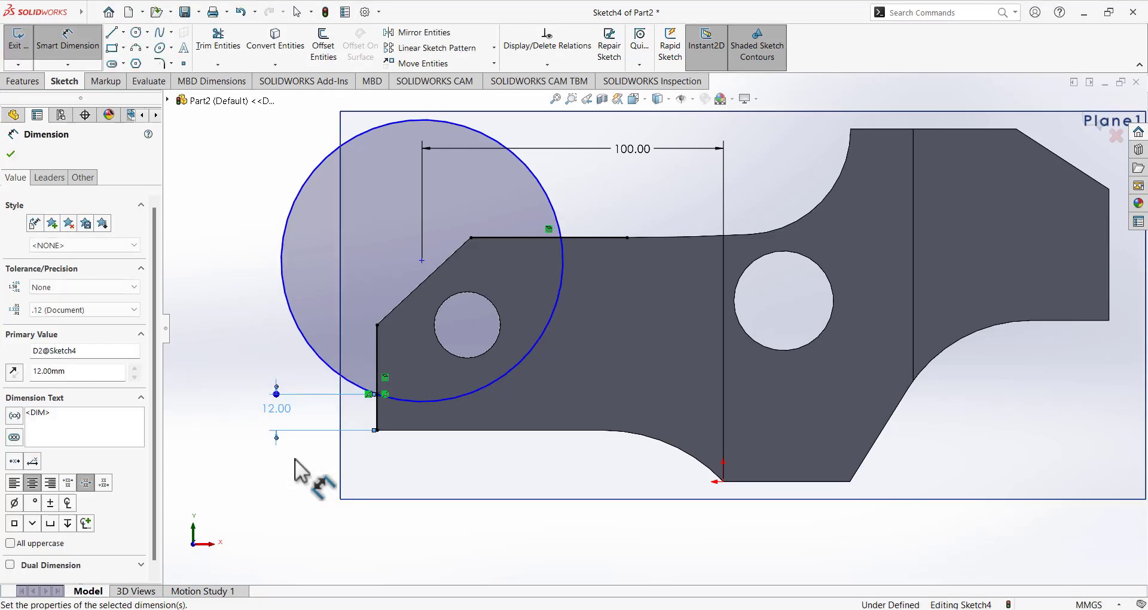
{"action": "left_click", "coordinate": [266, 308]}
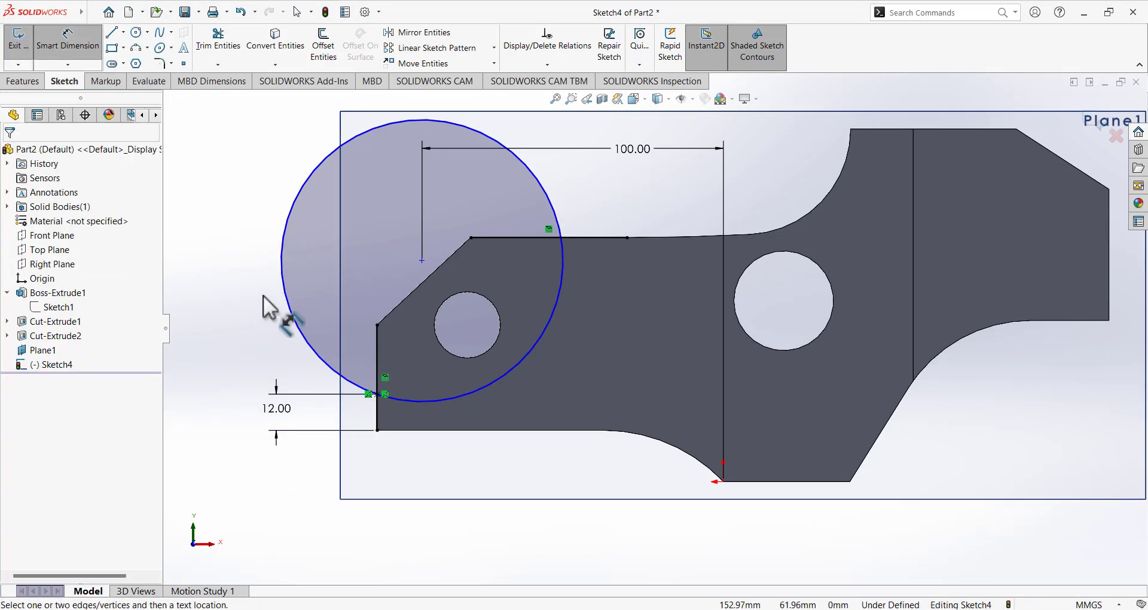
Trim the circle's upper-left portion and convert the slanted edge into a sketch line.
{"action": "left_click", "coordinate": [228, 55]}
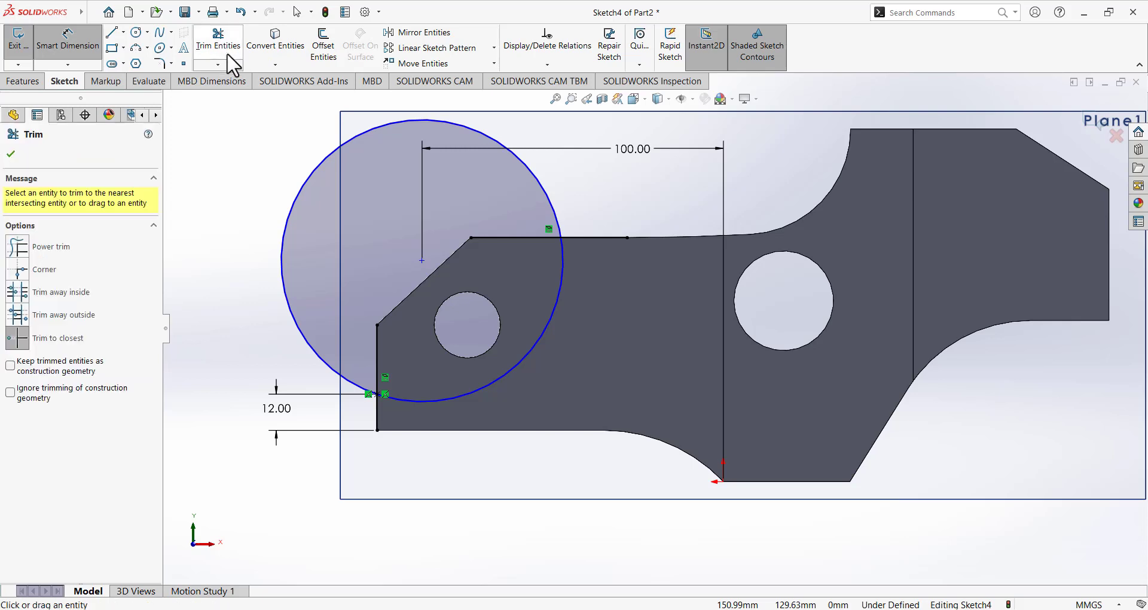
{"action": "left_click", "coordinate": [308, 192]}
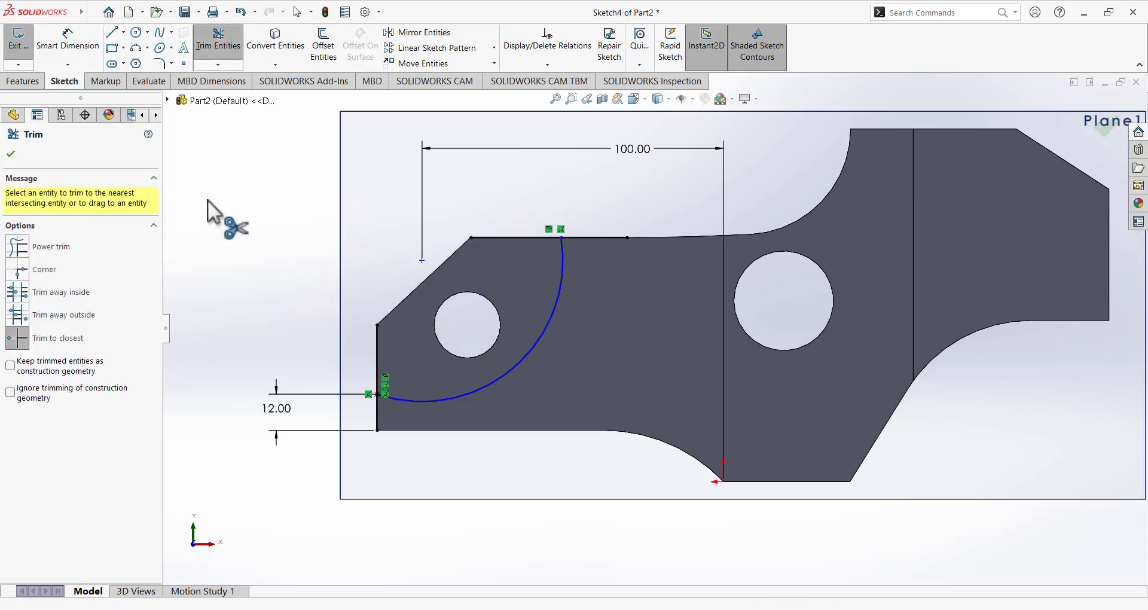
{"action": "left_click", "coordinate": [296, 53]}
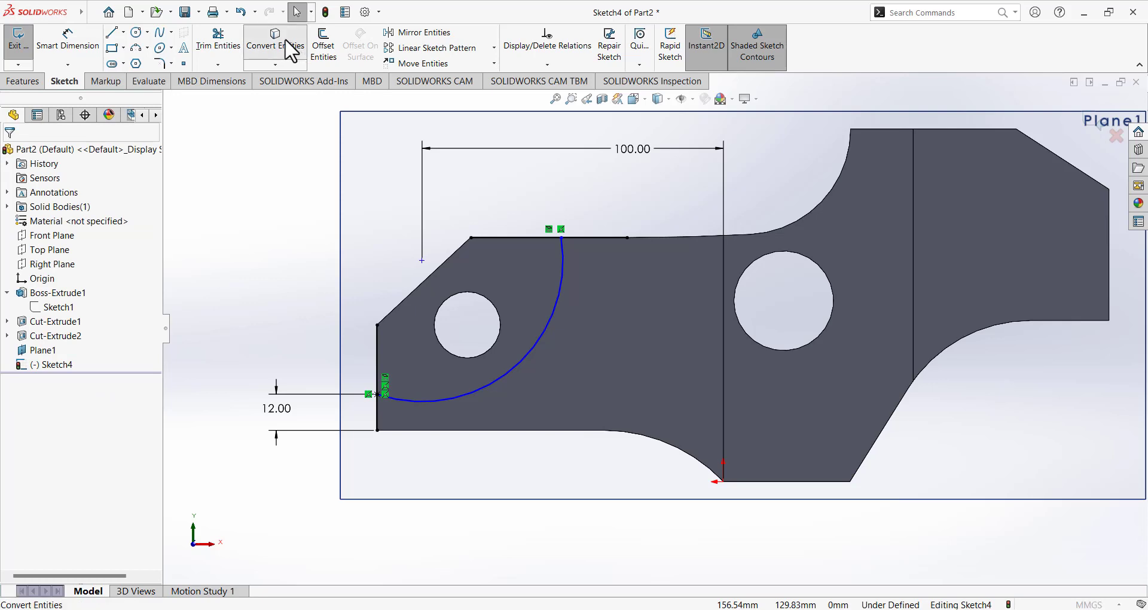
{"action": "left_click", "coordinate": [426, 279]}
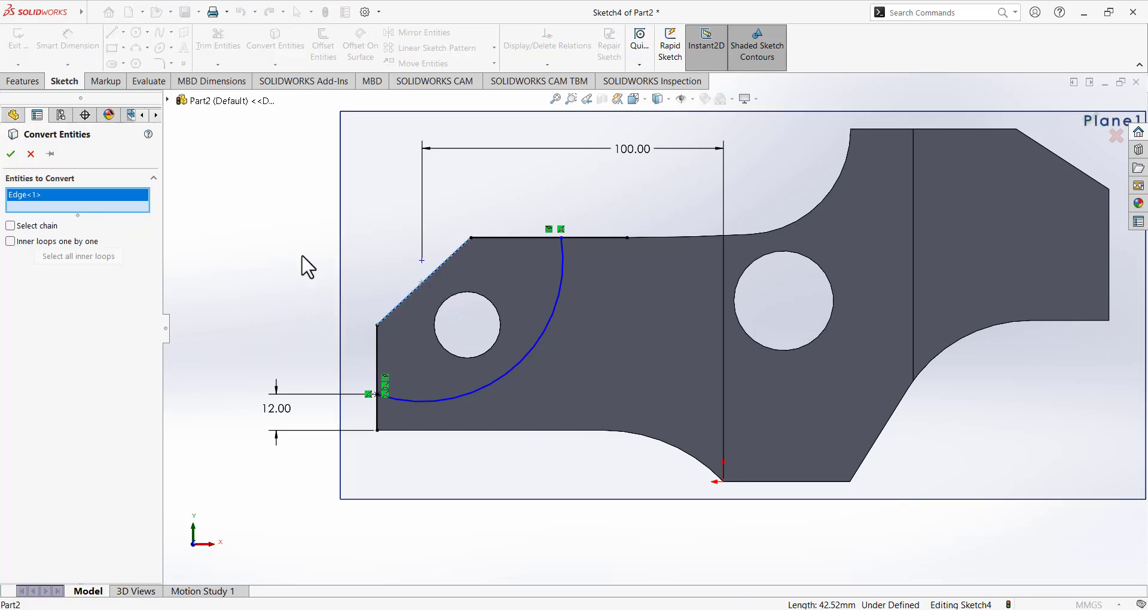
{"action": "left_click", "coordinate": [11, 154]}
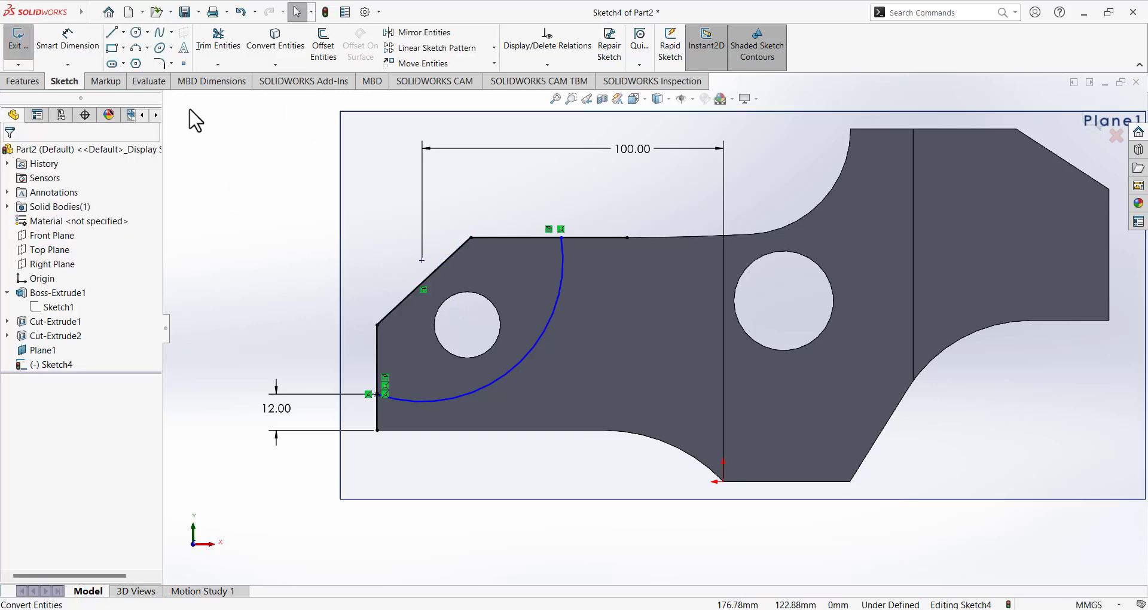
Trim away the leftover left-edge and top-line segments outside the arc.
{"action": "left_click", "coordinate": [227, 55]}
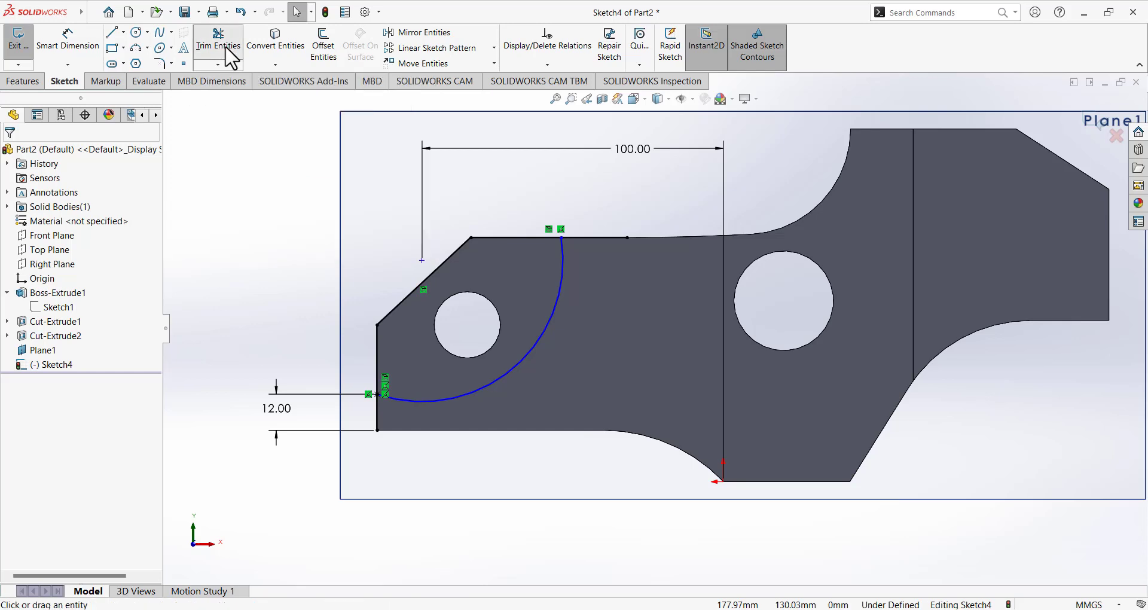
{"action": "left_click", "coordinate": [377, 411]}
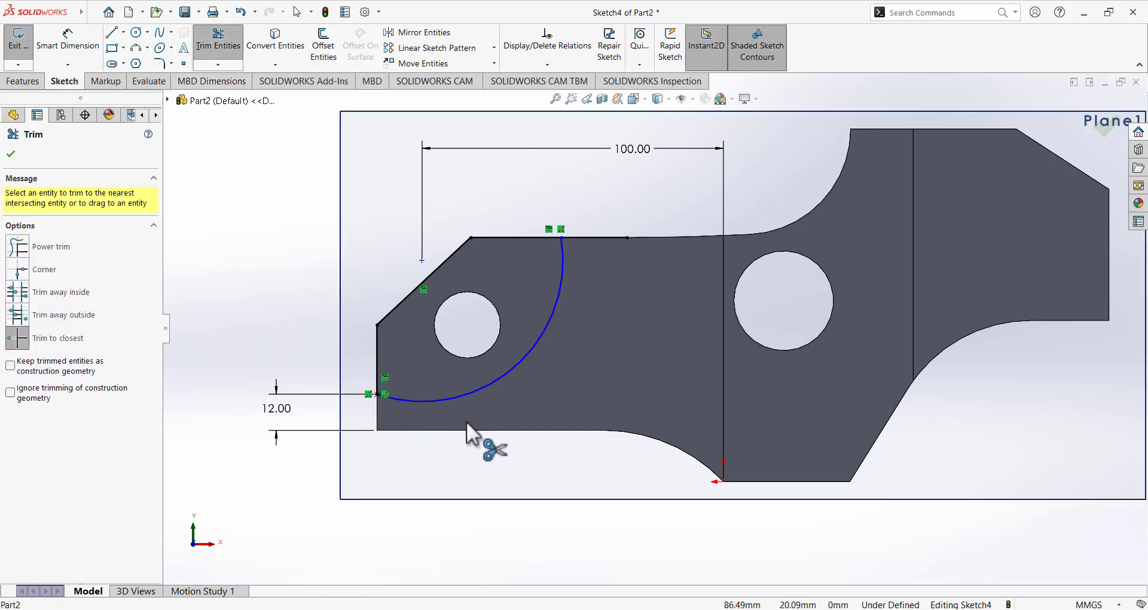
{"action": "left_click", "coordinate": [612, 237]}
Dimension the arc to R60 and start an extruded cut from the sketch.
{"action": "left_click", "coordinate": [59, 47]}
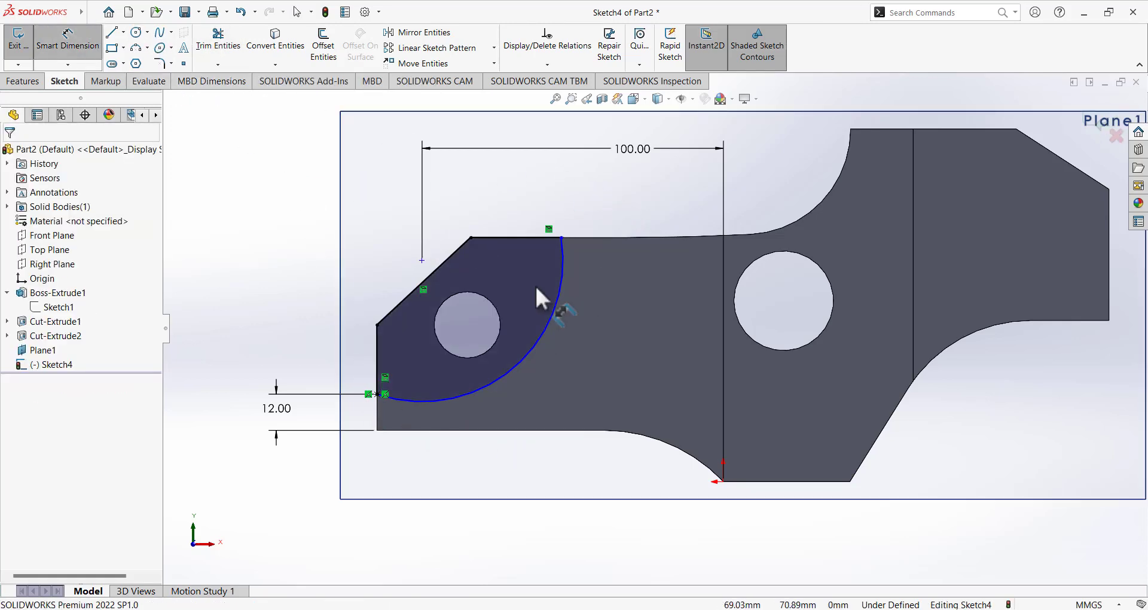
{"action": "left_click", "coordinate": [549, 307]}
{"action": "left_click", "coordinate": [658, 458]}
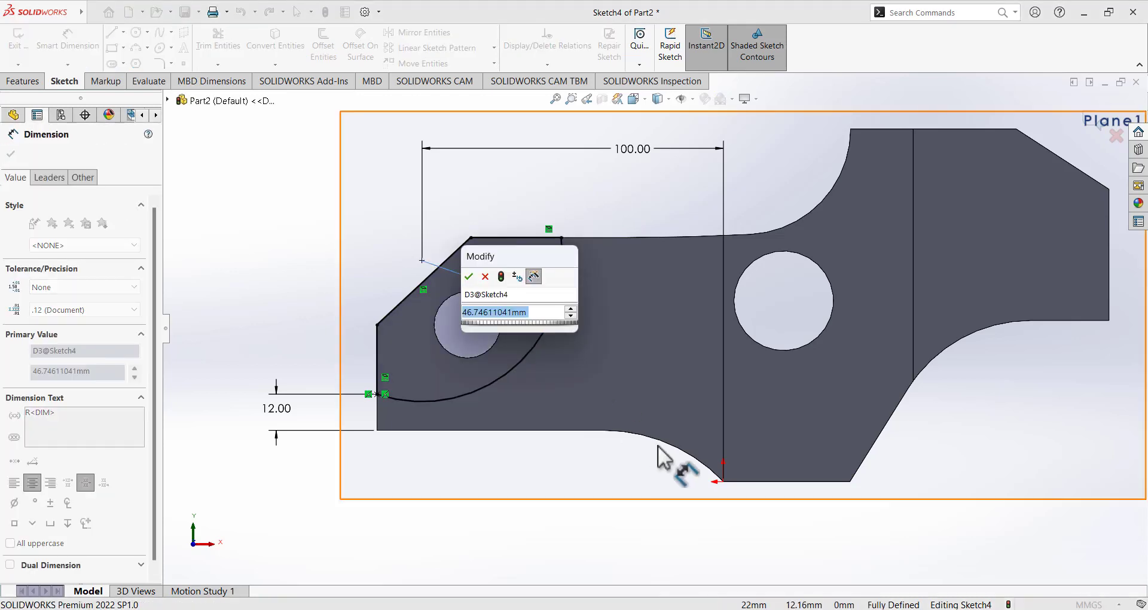
{"action": "type", "text": "60"}
{"action": "key", "text": "Return"}
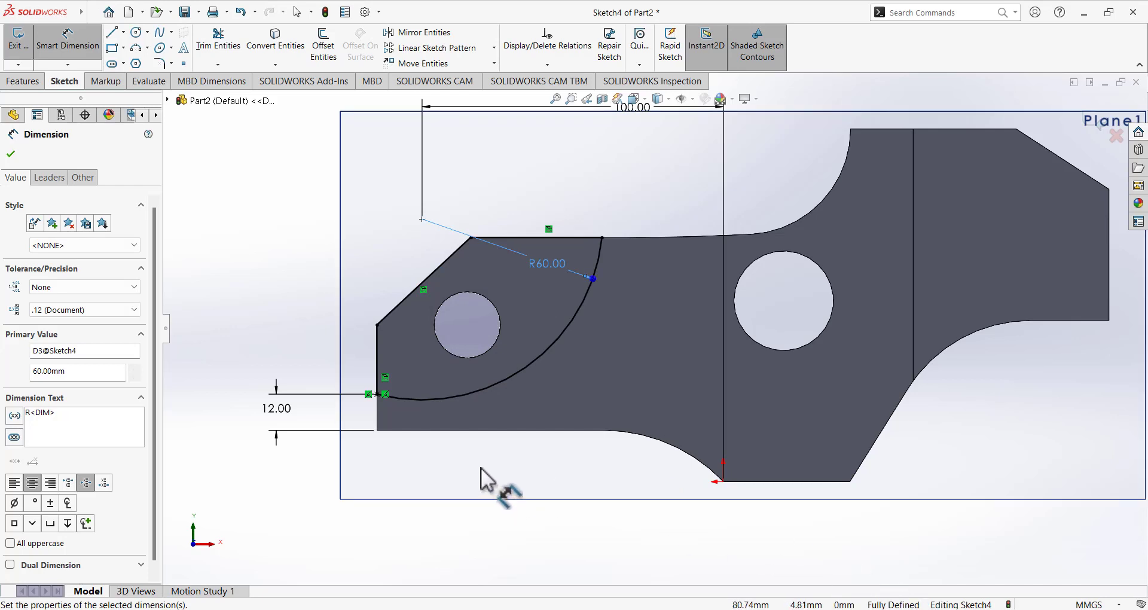
{"action": "left_click", "coordinate": [27, 81]}
{"action": "left_click", "coordinate": [206, 44]}
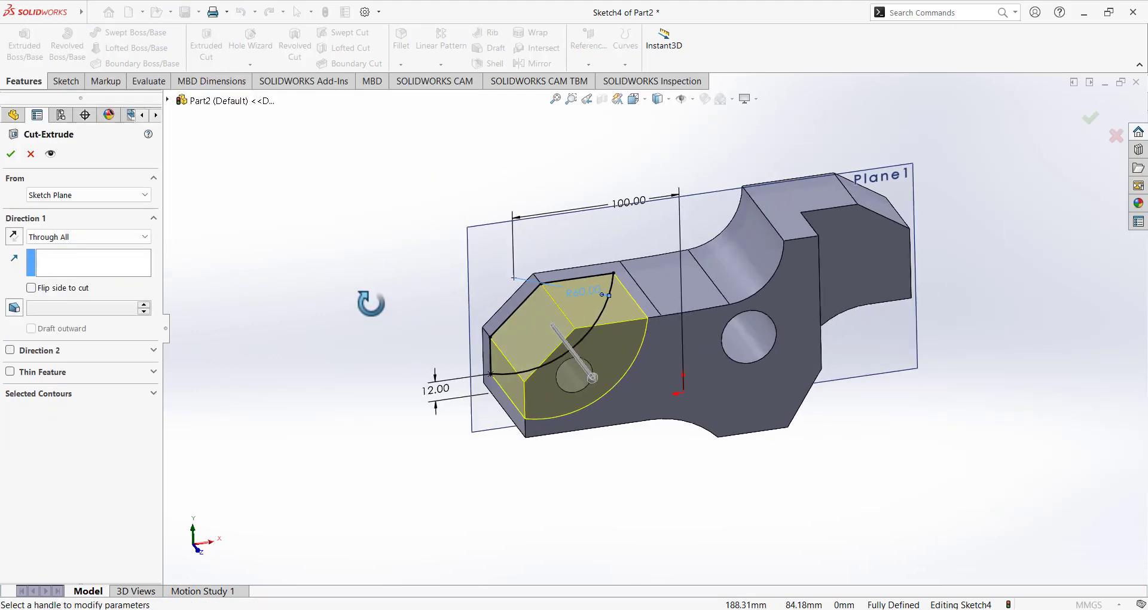
After checking the Paint reference, make the cut Blind at 40 mm depth.
{"action": "left_click", "coordinate": [617, 609]}
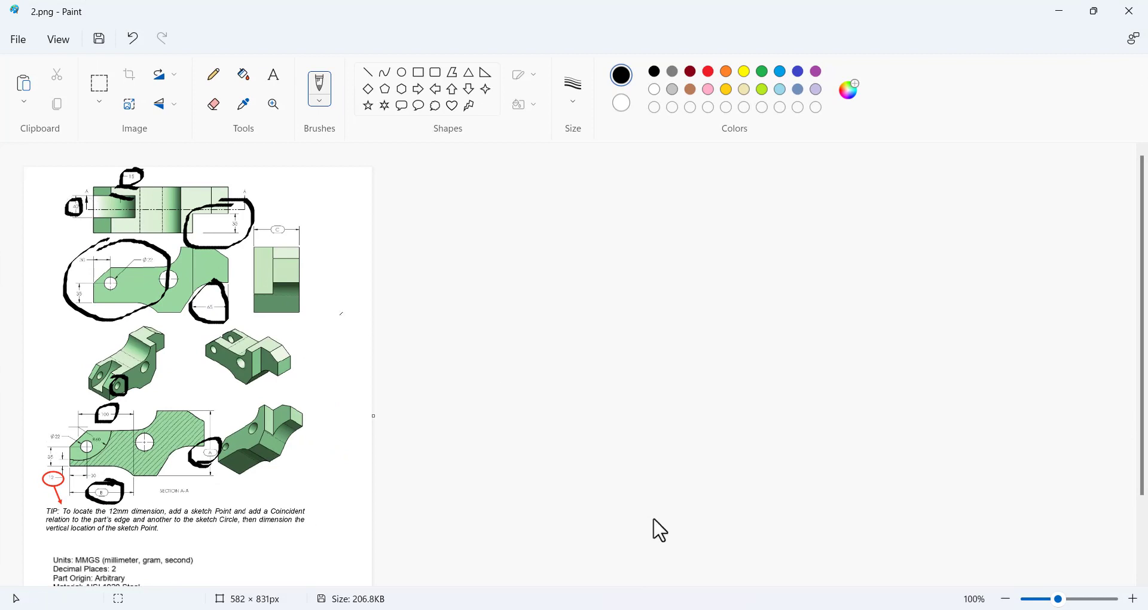
{"action": "left_click", "coordinate": [671, 605]}
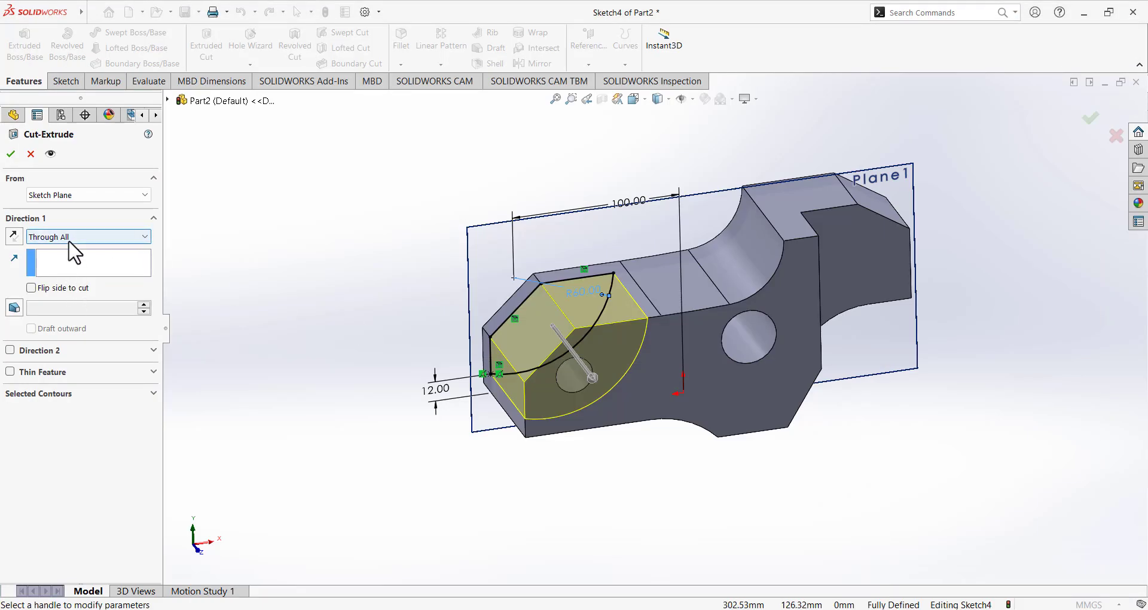
{"action": "left_click", "coordinate": [49, 236]}
{"action": "left_click", "coordinate": [55, 250]}
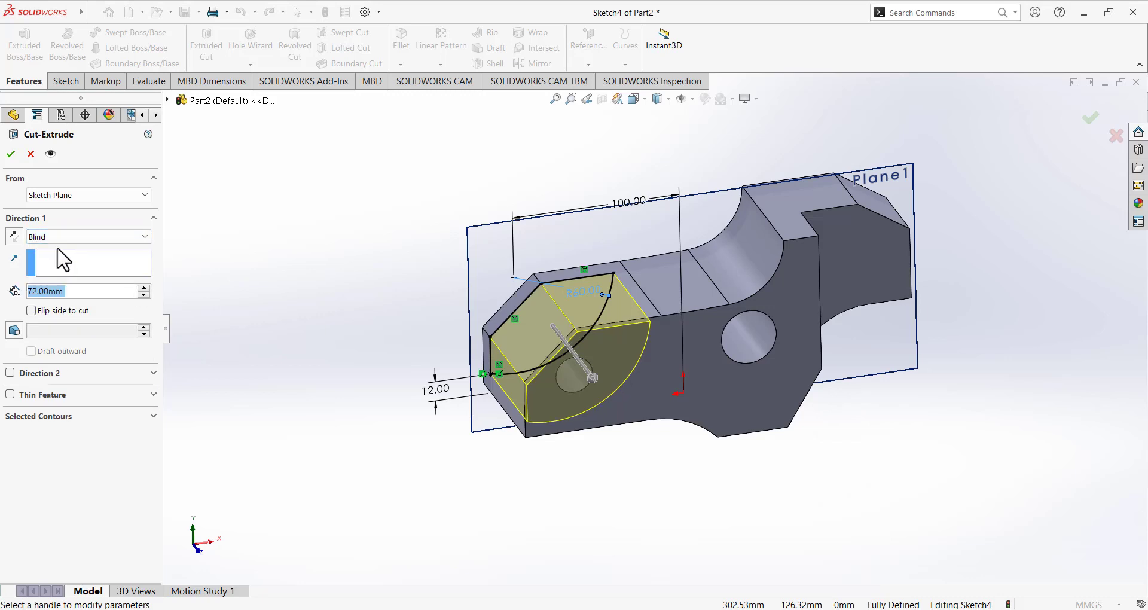
{"action": "type", "text": "40"}
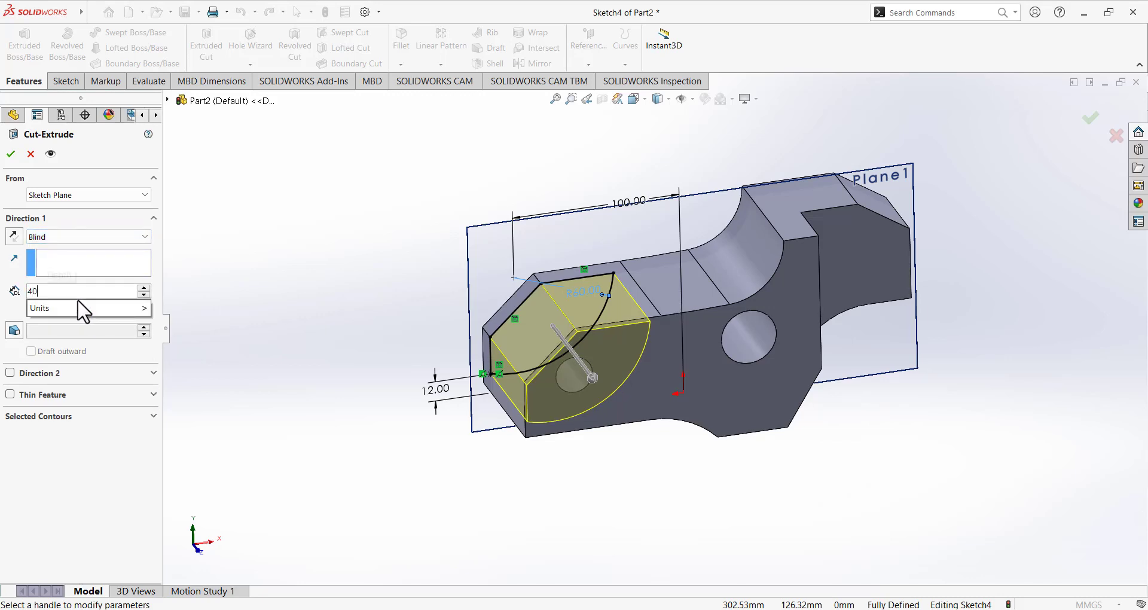
{"action": "key", "text": "Return"}
{"action": "left_click", "coordinate": [11, 154]}
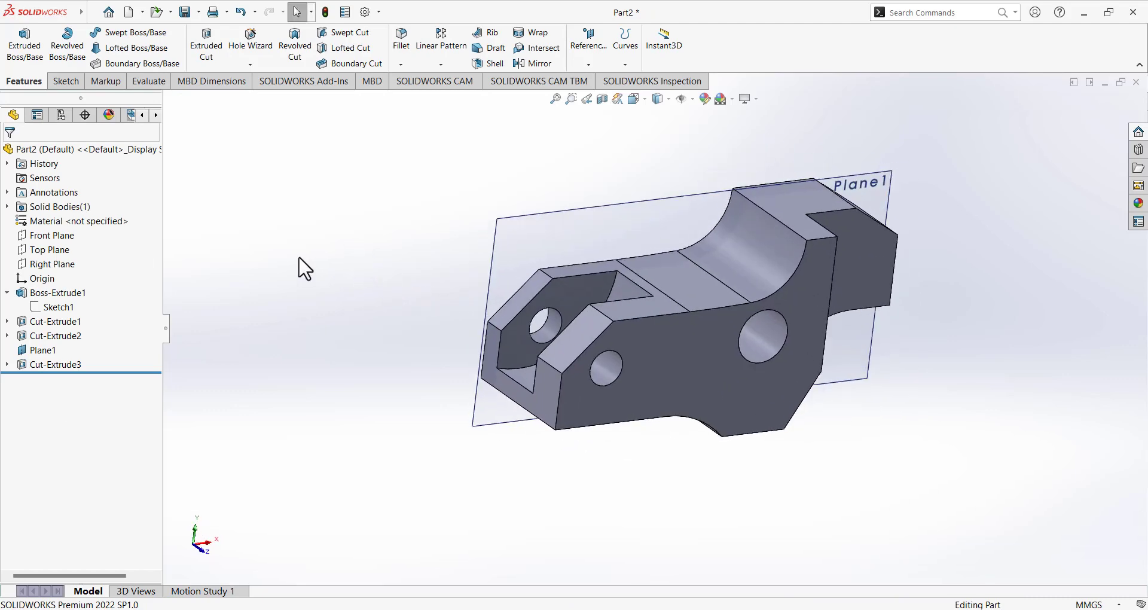
Hide Plane1, orbit to inspect the new pocket, then bring up the Paint drawing.
{"action": "left_click", "coordinate": [47, 351]}
{"action": "left_click", "coordinate": [78, 335]}
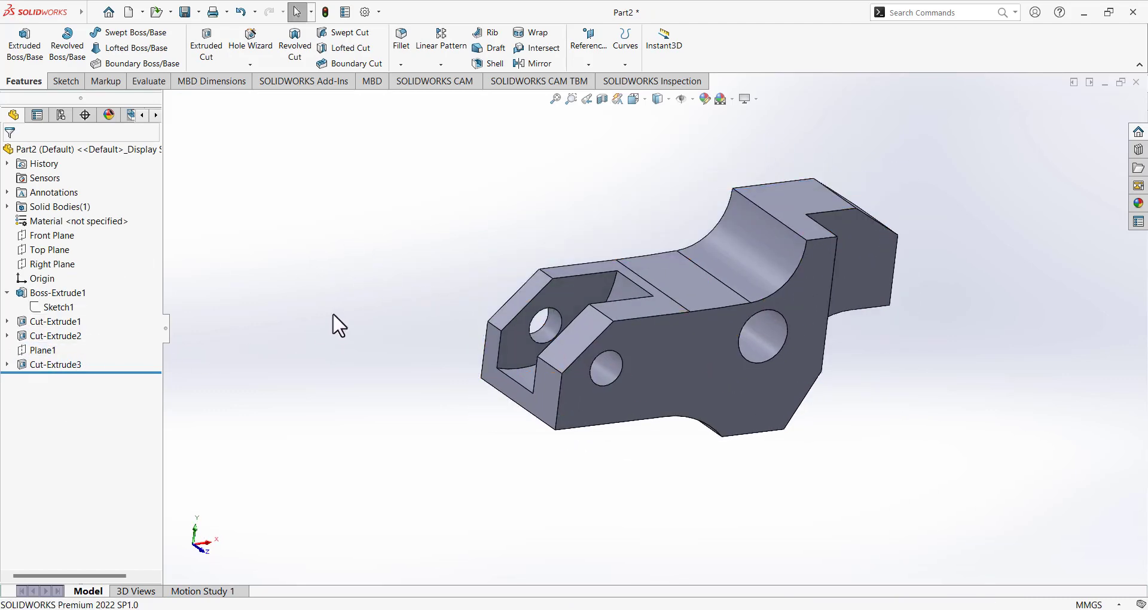
{"action": "middle_click_drag", "start_coordinate": [333, 314], "coordinate": [323, 285]}
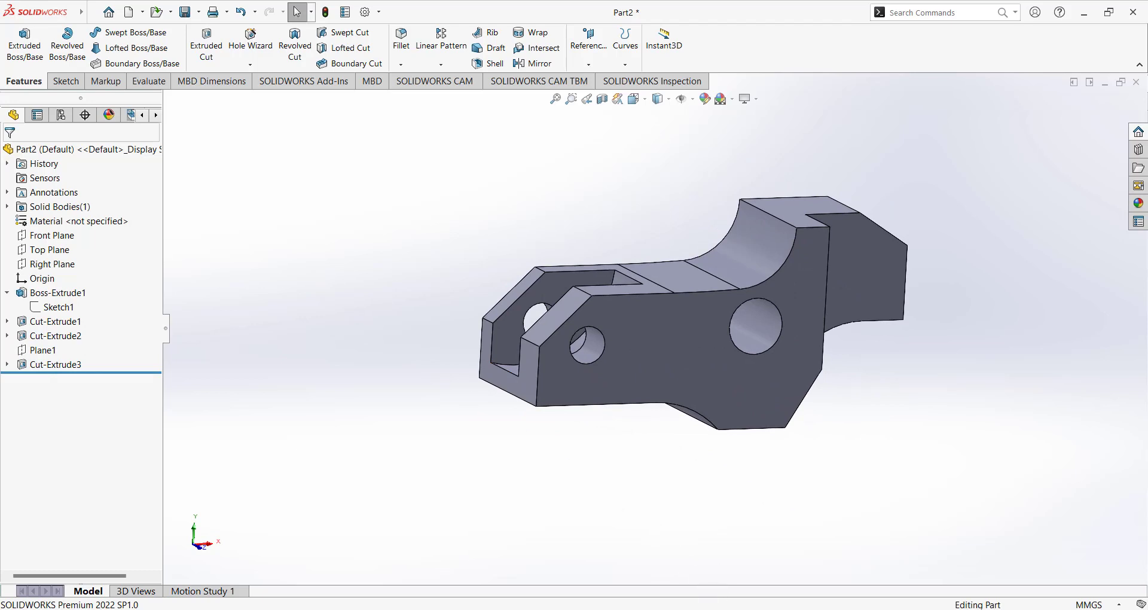
{"action": "left_click", "coordinate": [711, 609]}
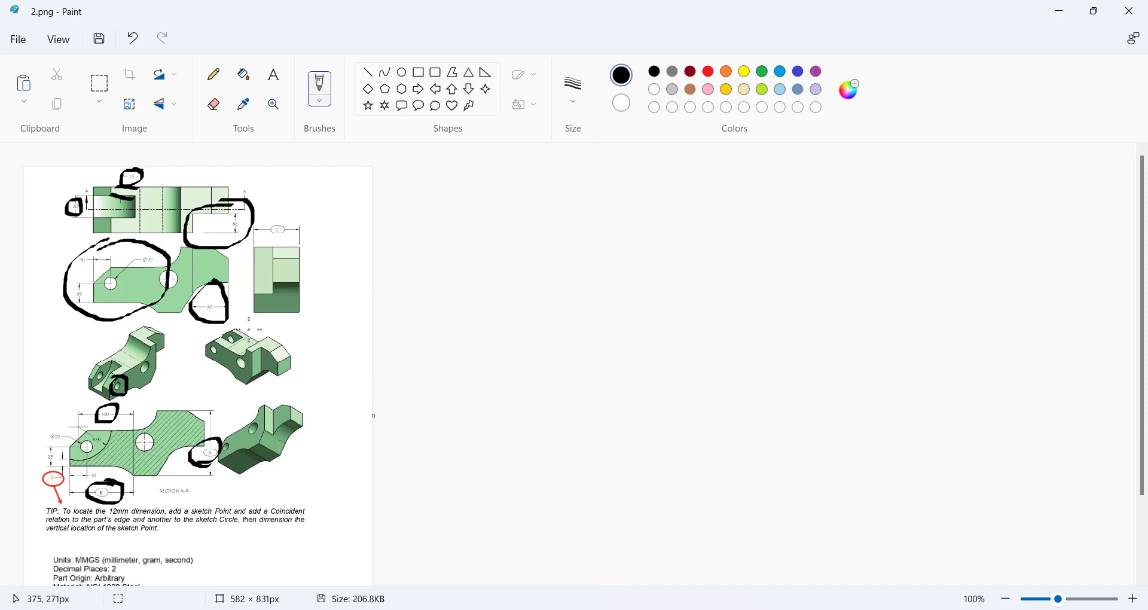
Start a new blank image in Paint, discarding the 2.png markups.
{"action": "left_click", "coordinate": [23, 42]}
{"action": "left_click", "coordinate": [44, 67]}
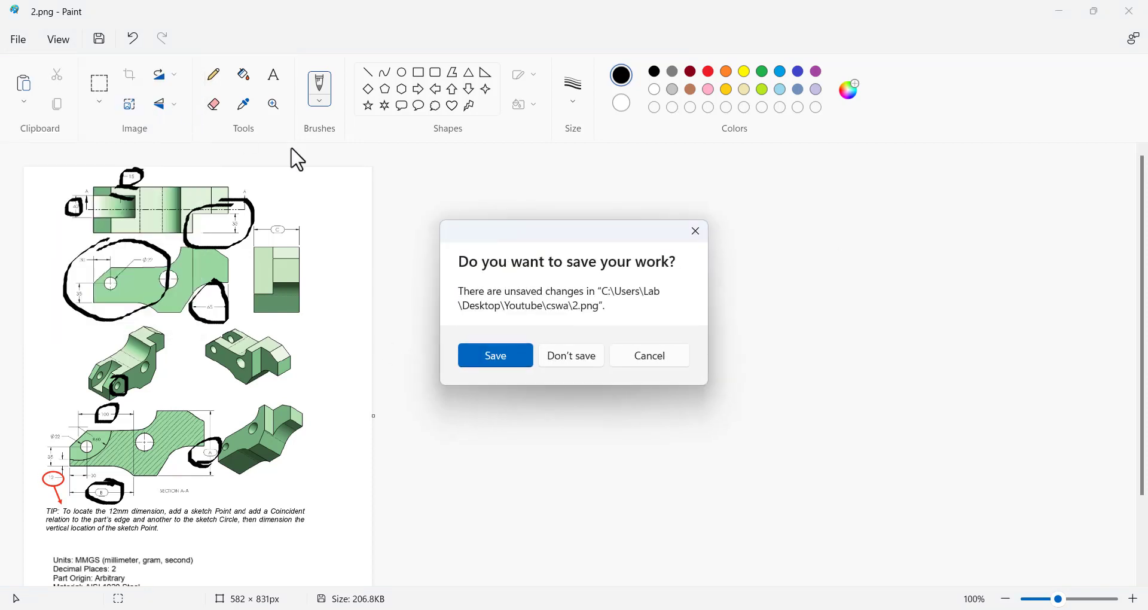
{"action": "left_click", "coordinate": [565, 356]}
Open 3.png from the recent files list.
{"action": "left_click", "coordinate": [19, 41]}
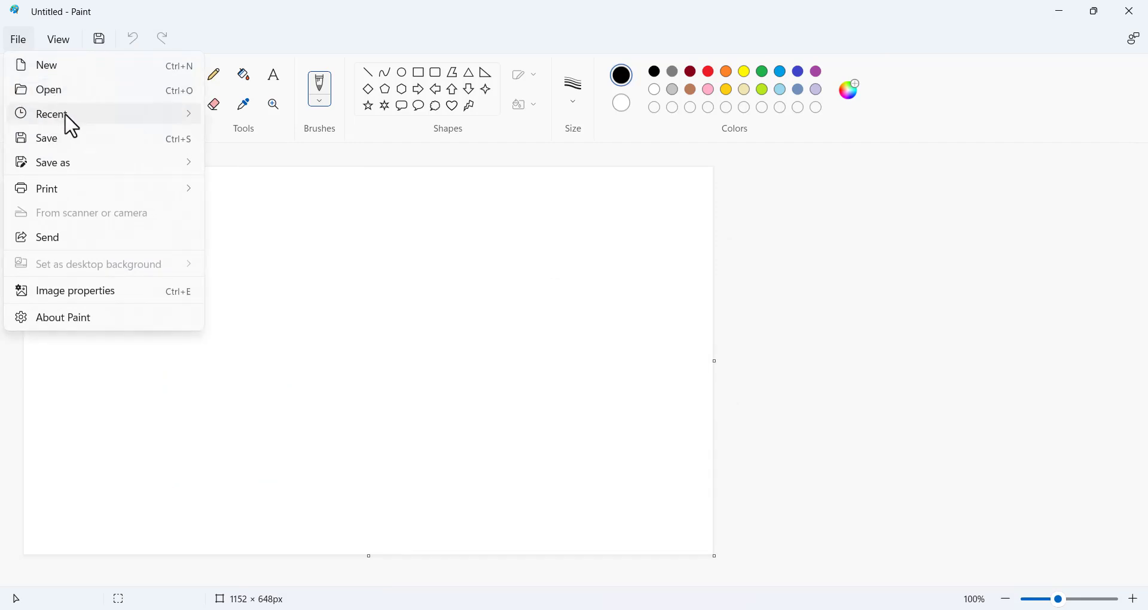
{"action": "mouse_move", "coordinate": [72, 126]}
{"action": "left_click", "coordinate": [272, 156]}
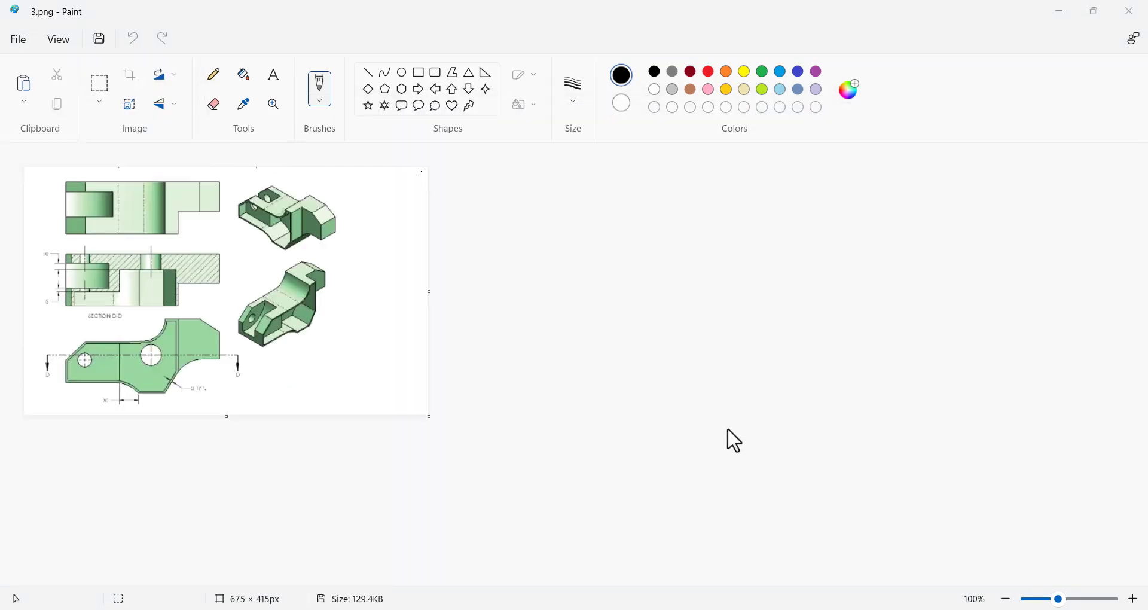
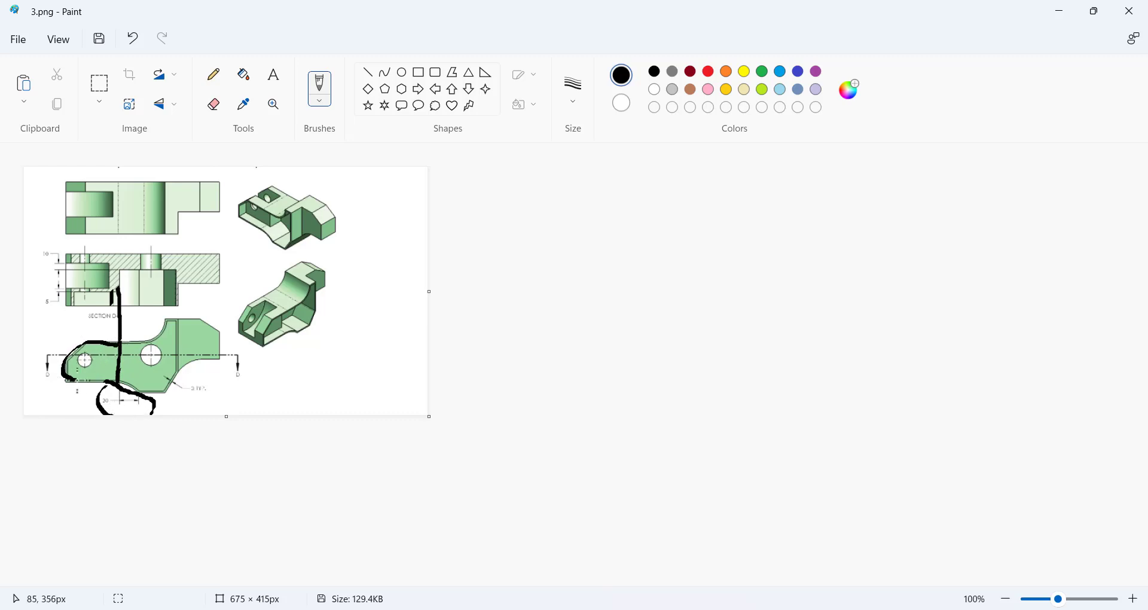
Undo the two black freehand strokes in Paint and show the SOLIDWORKS part in Isometric view.
{"action": "left_click", "coordinate": [131, 45]}
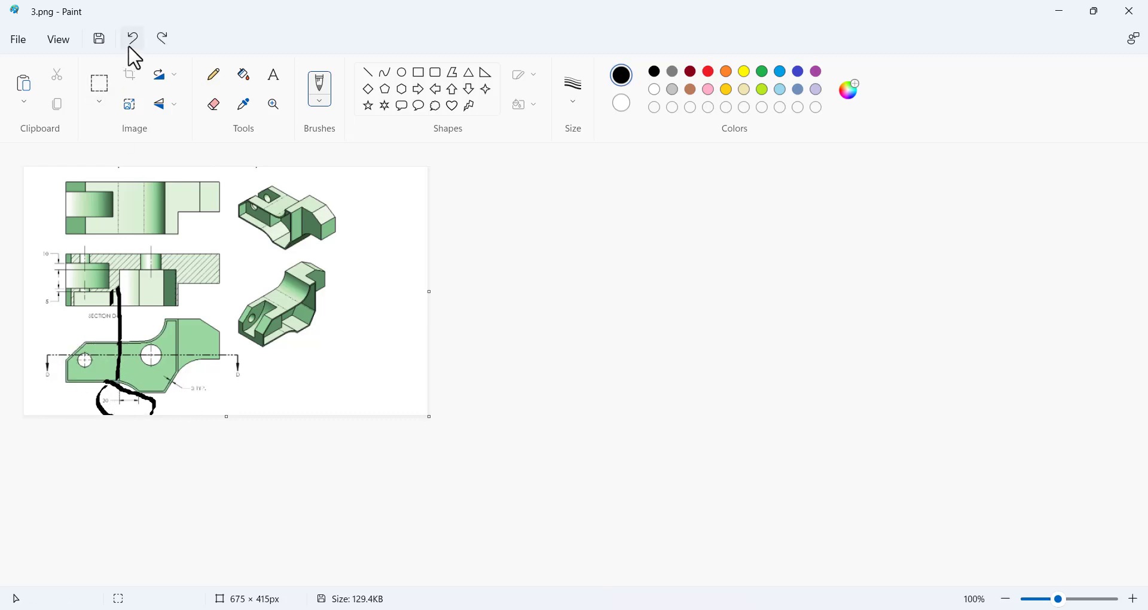
{"action": "left_click", "coordinate": [130, 48]}
{"action": "left_click", "coordinate": [130, 48]}
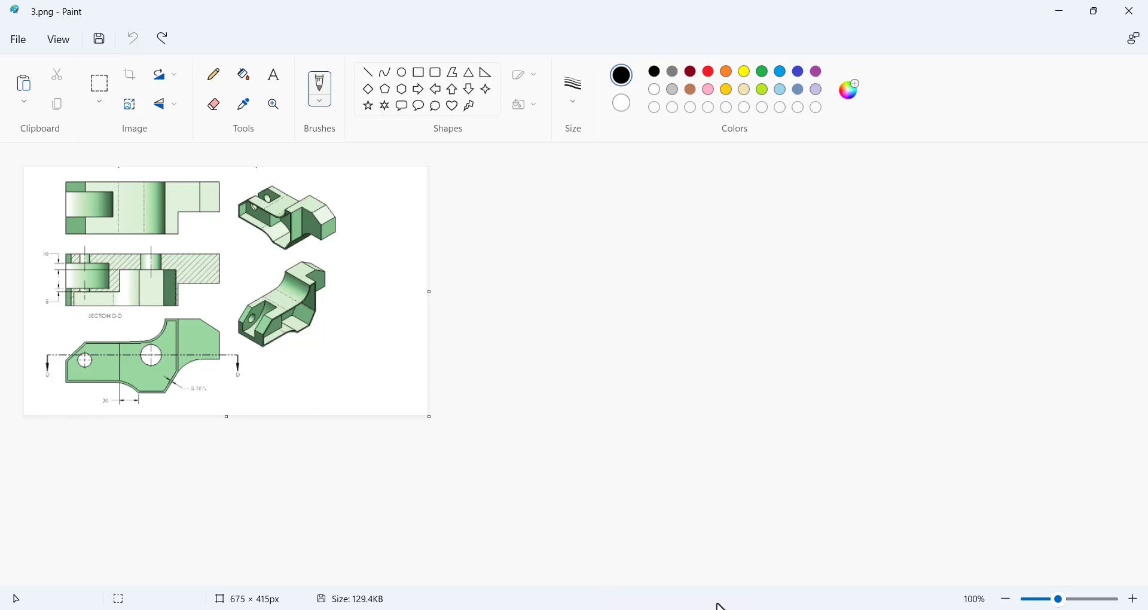
{"action": "key", "text": "alt+Tab"}
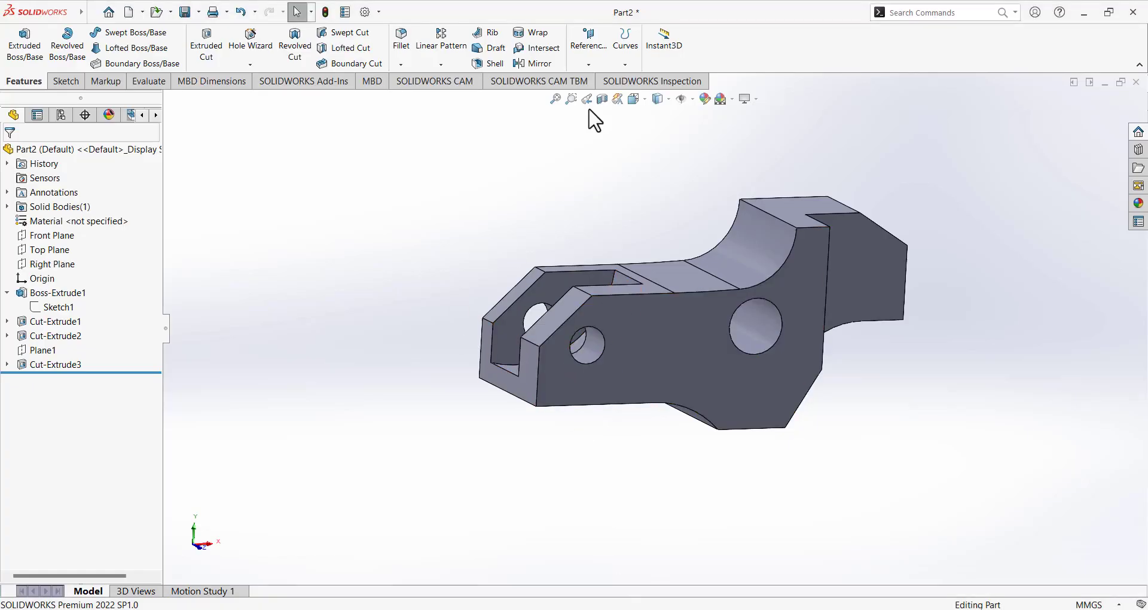
{"action": "left_click", "coordinate": [642, 105]}
{"action": "left_click", "coordinate": [707, 134]}
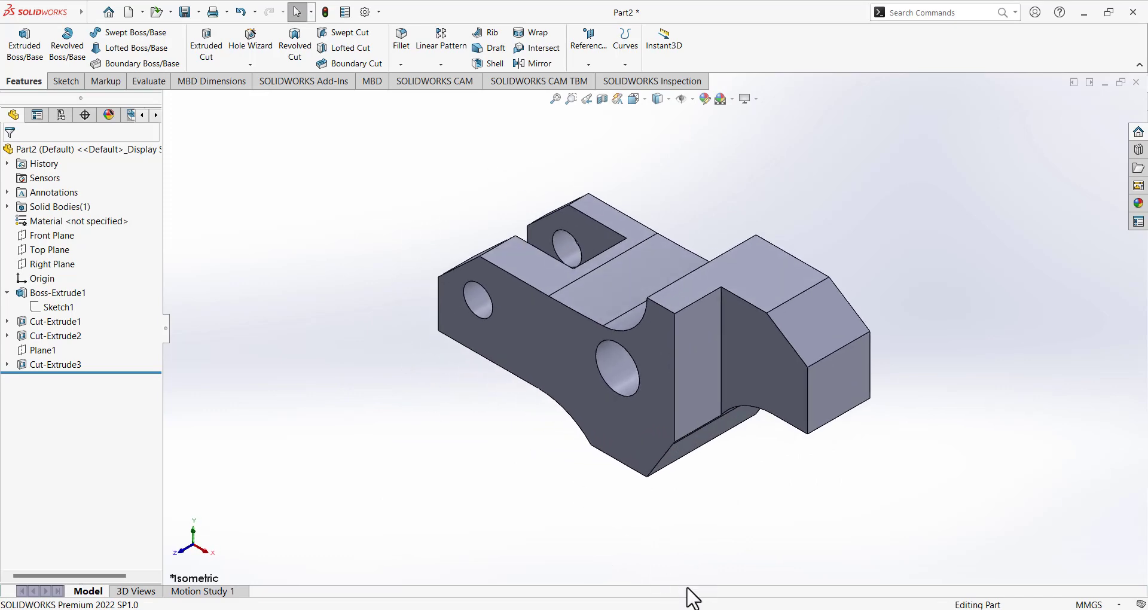
Brush over the side pocket on the drawing's isometric view, then return to SOLIDWORKS.
{"action": "key", "text": "alt+Tab"}
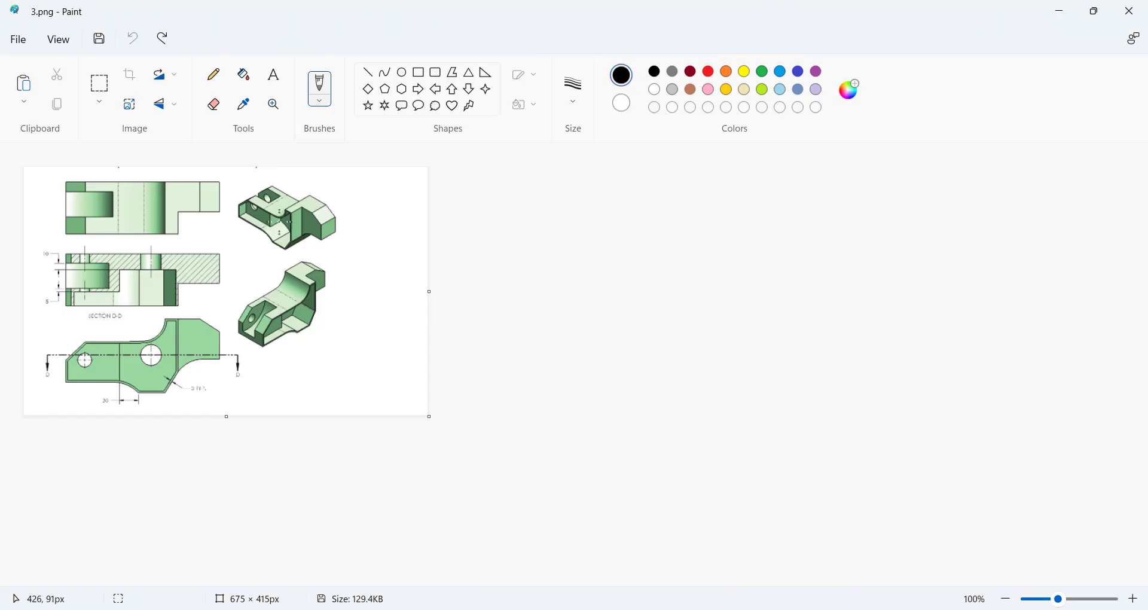
{"action": "left_click_drag", "start_coordinate": [286, 237], "coordinate": [284, 219]}
{"action": "key", "text": "alt+Tab"}
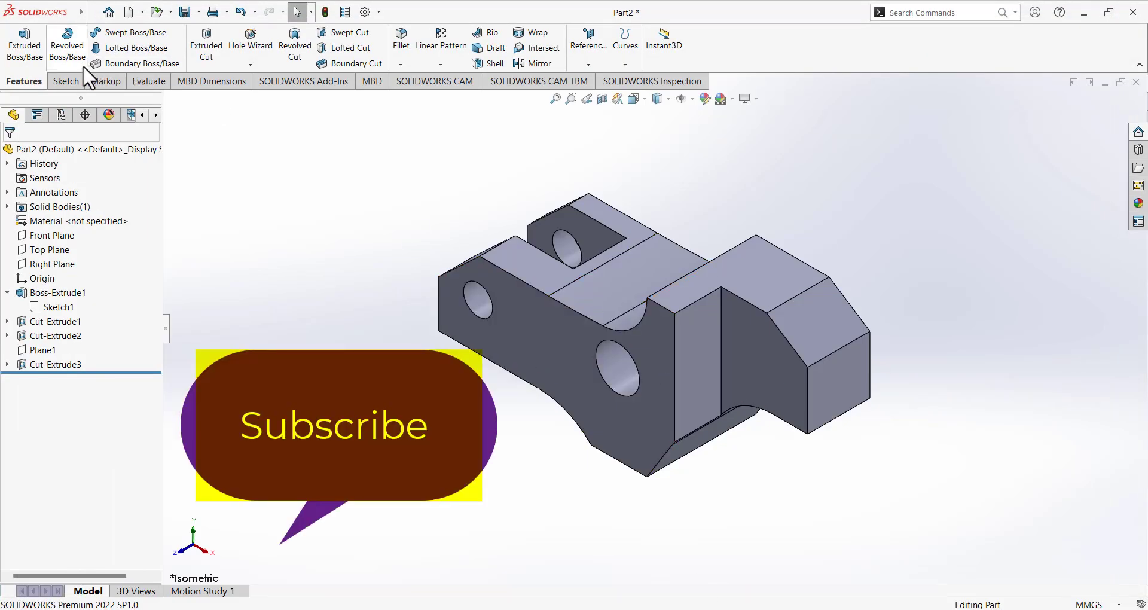
Open a new sketch on the bracket's large side face and view it Normal To.
{"action": "left_click", "coordinate": [64, 81]}
{"action": "left_click", "coordinate": [21, 41]}
{"action": "left_click", "coordinate": [527, 352]}
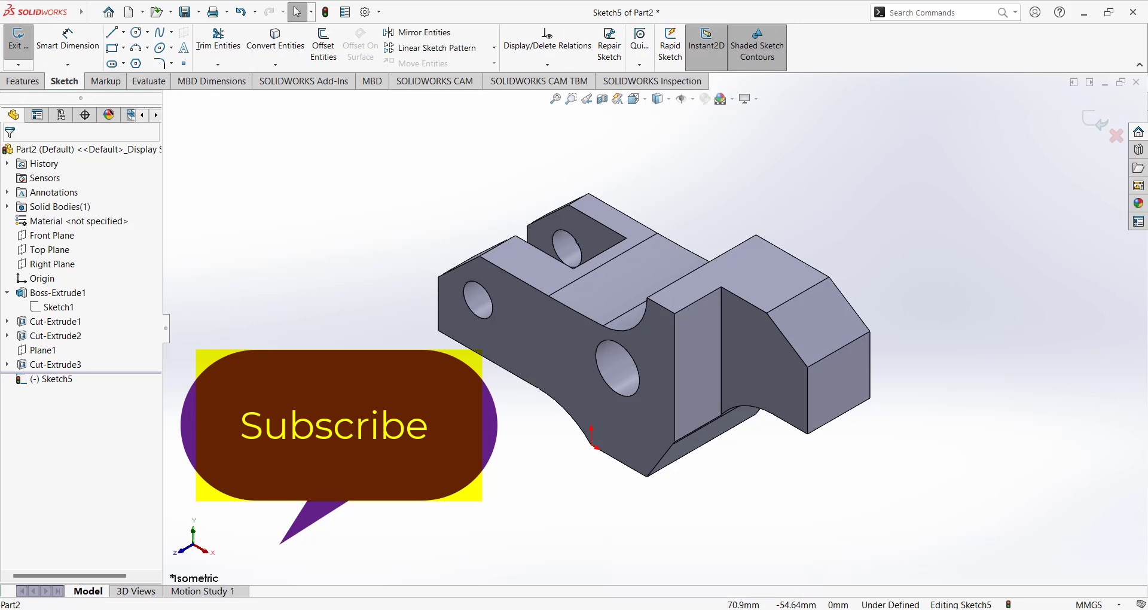
{"action": "key", "text": "alt+Tab"}
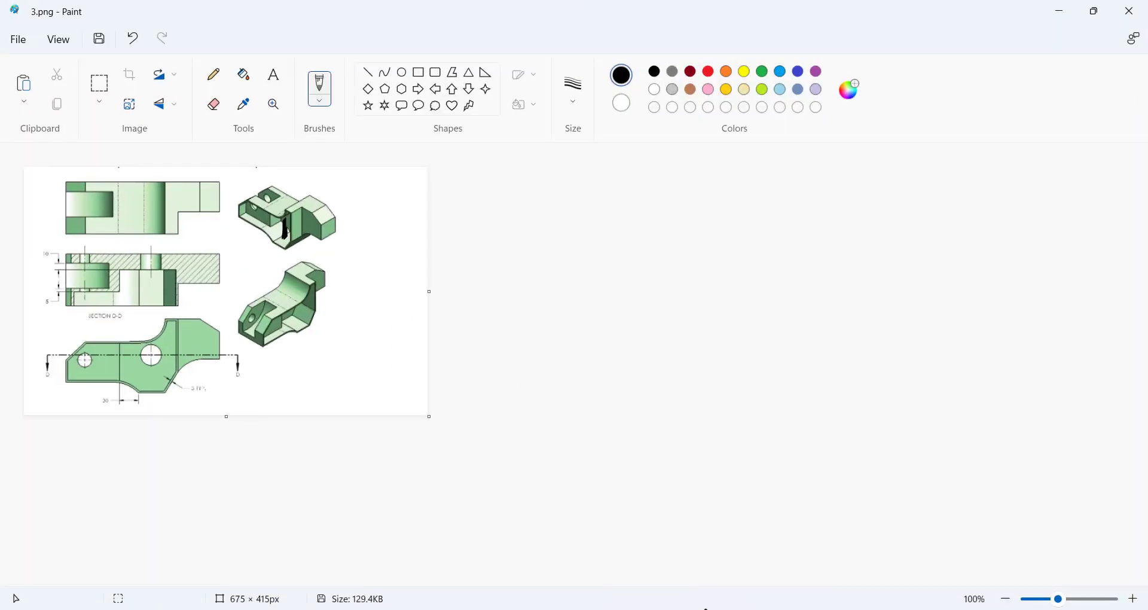
{"action": "key", "text": "alt+Tab"}
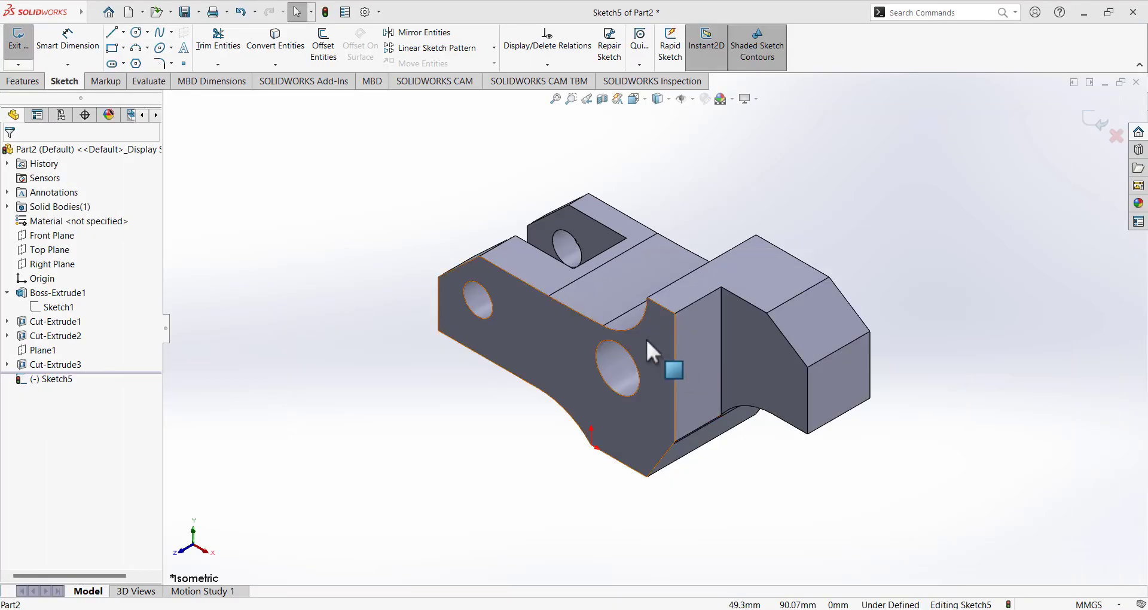
{"action": "left_click", "coordinate": [634, 98]}
{"action": "left_click", "coordinate": [706, 175]}
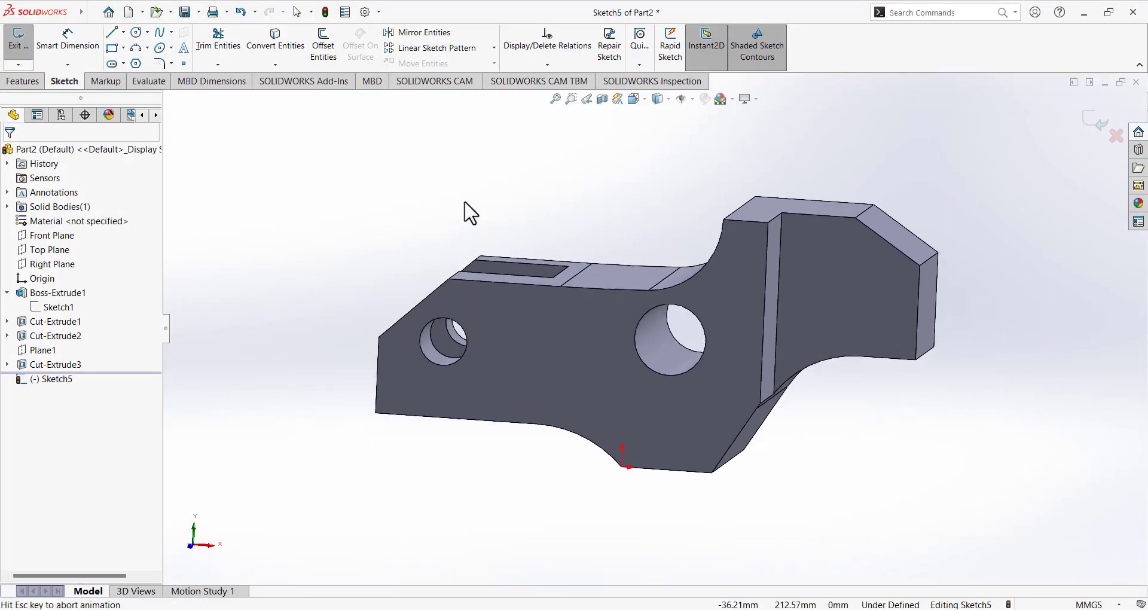
Convert the side face's edges into the sketch with Convert Entities.
{"action": "left_click", "coordinate": [275, 41]}
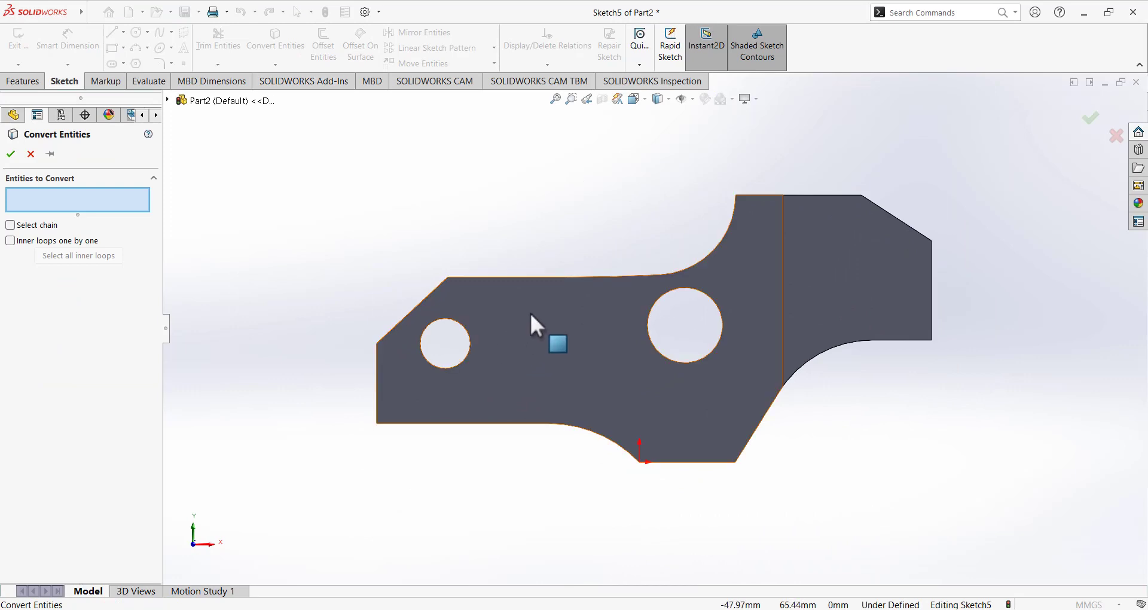
{"action": "mouse_move", "coordinate": [615, 379]}
{"action": "middle_mouse_down"}
{"action": "mouse_move", "coordinate": [602, 351]}
{"action": "mouse_move", "coordinate": [565, 353]}
{"action": "middle_mouse_up"}
{"action": "left_click", "coordinate": [567, 361]}
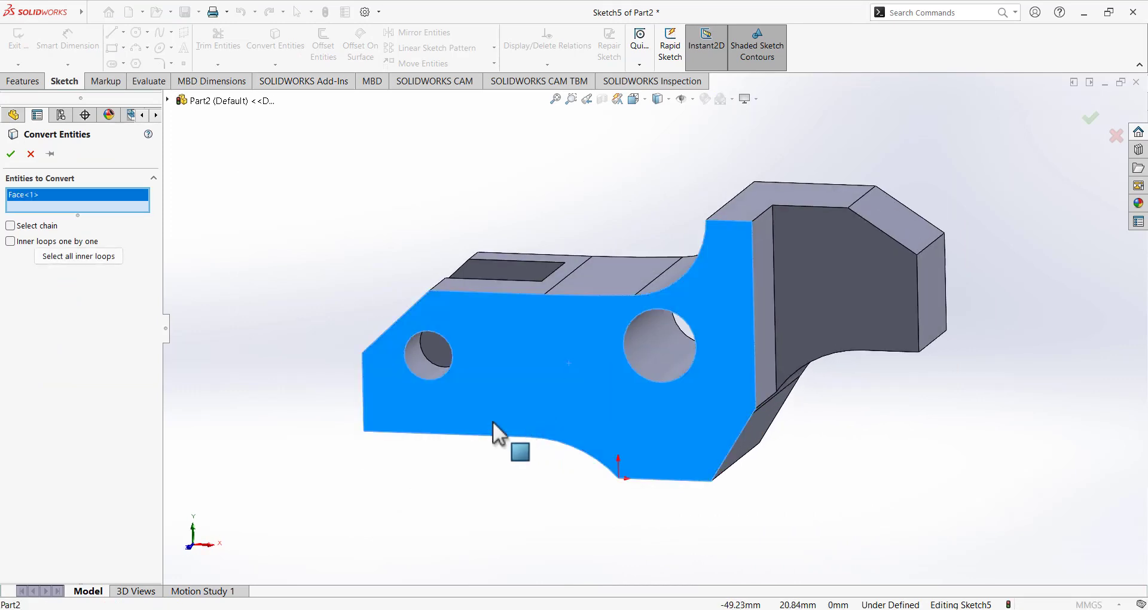
{"action": "left_click", "coordinate": [10, 154]}
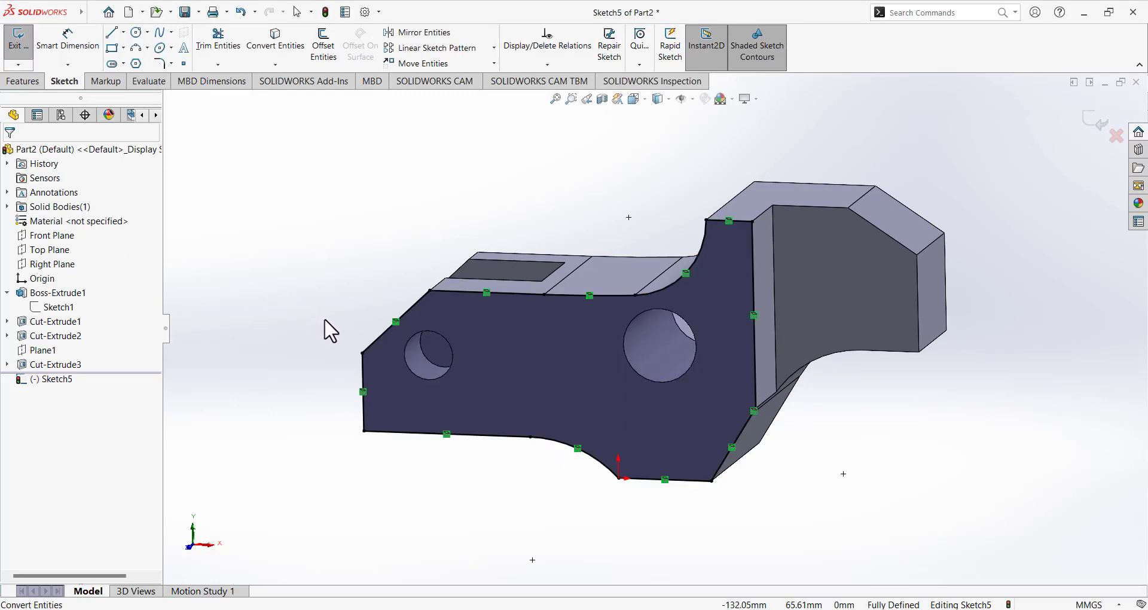
Face the sketch Normal To and box-select the whole converted outline.
{"action": "mouse_move", "coordinate": [328, 328]}
{"action": "middle_mouse_down"}
{"action": "mouse_move", "coordinate": [345, 265]}
{"action": "mouse_move", "coordinate": [501, 286]}
{"action": "middle_mouse_up"}
{"action": "middle_click_drag", "start_coordinate": [486, 210], "coordinate": [503, 203]}
{"action": "left_click", "coordinate": [635, 100]}
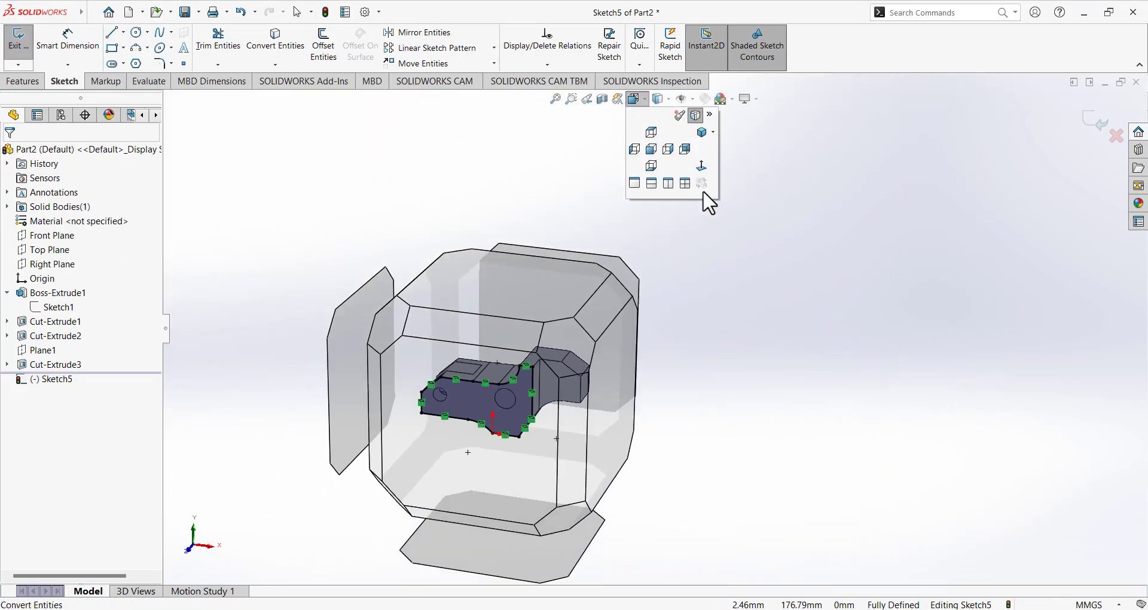
{"action": "left_click", "coordinate": [703, 187]}
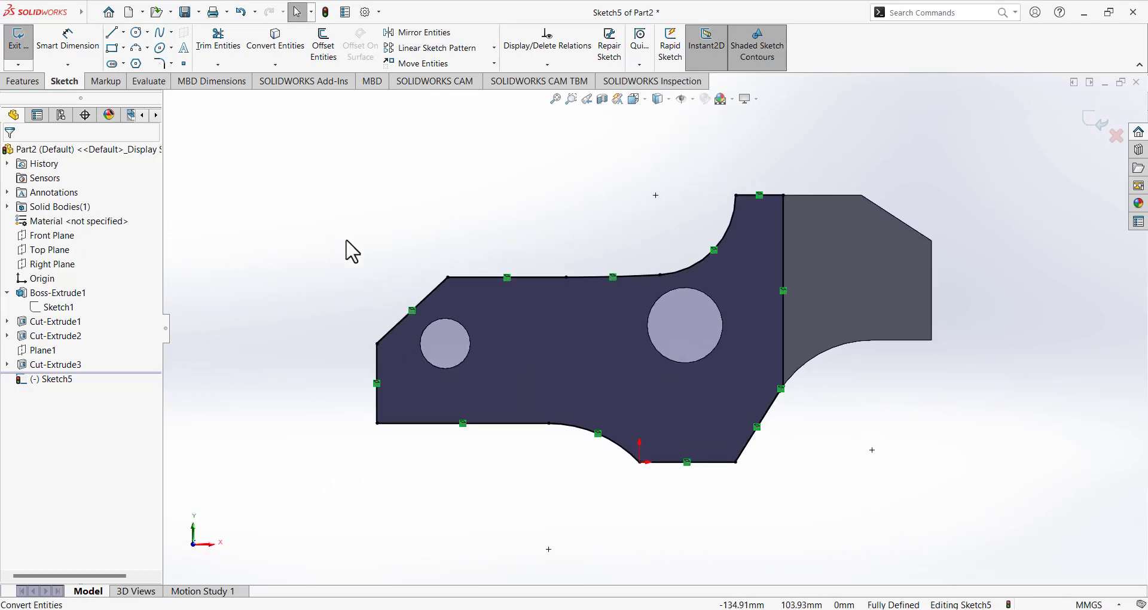
{"action": "mouse_move", "coordinate": [373, 233]}
{"action": "left_mouse_down"}
{"action": "mouse_move", "coordinate": [786, 556]}
{"action": "mouse_move", "coordinate": [804, 547]}
{"action": "left_mouse_up"}
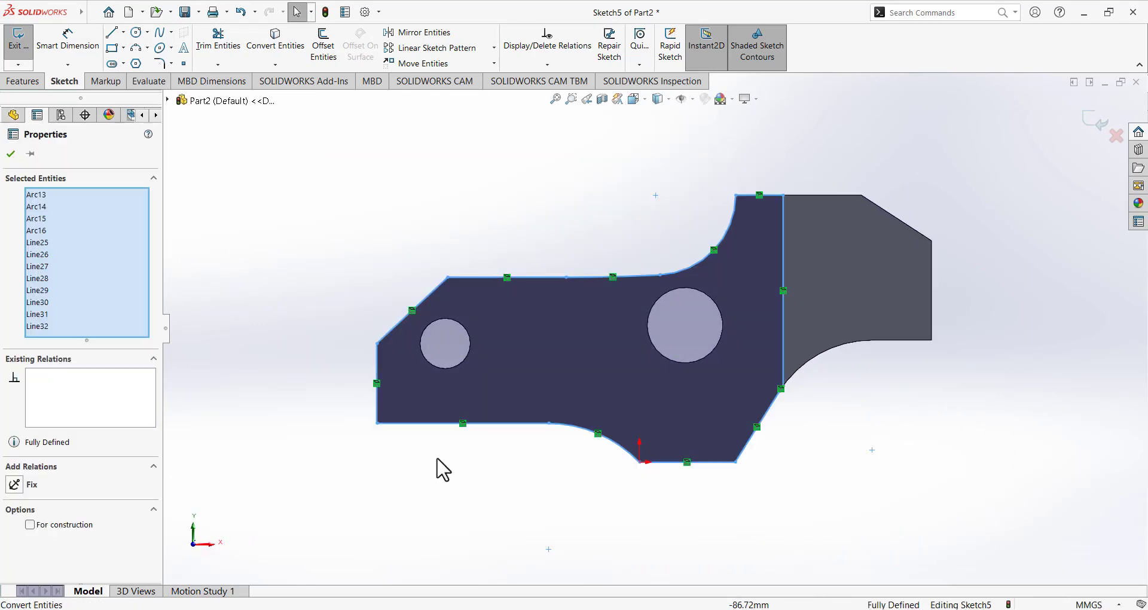
{"action": "left_click", "coordinate": [205, 320]}
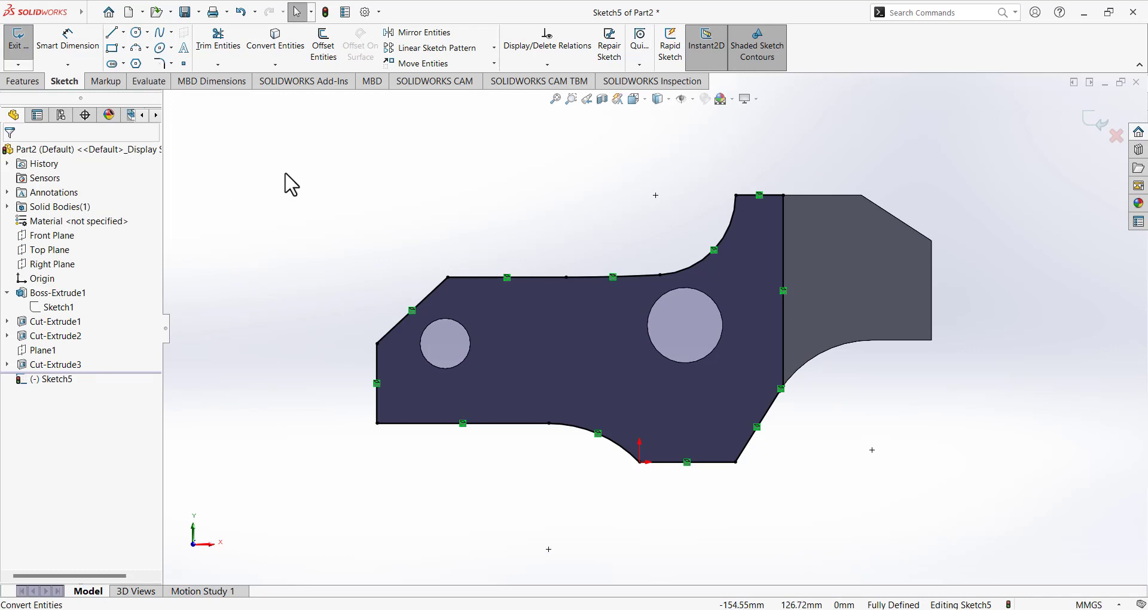
{"action": "mouse_move", "coordinate": [285, 173]}
{"action": "left_mouse_down"}
{"action": "mouse_move", "coordinate": [818, 535]}
{"action": "mouse_move", "coordinate": [809, 543]}
{"action": "left_mouse_up"}
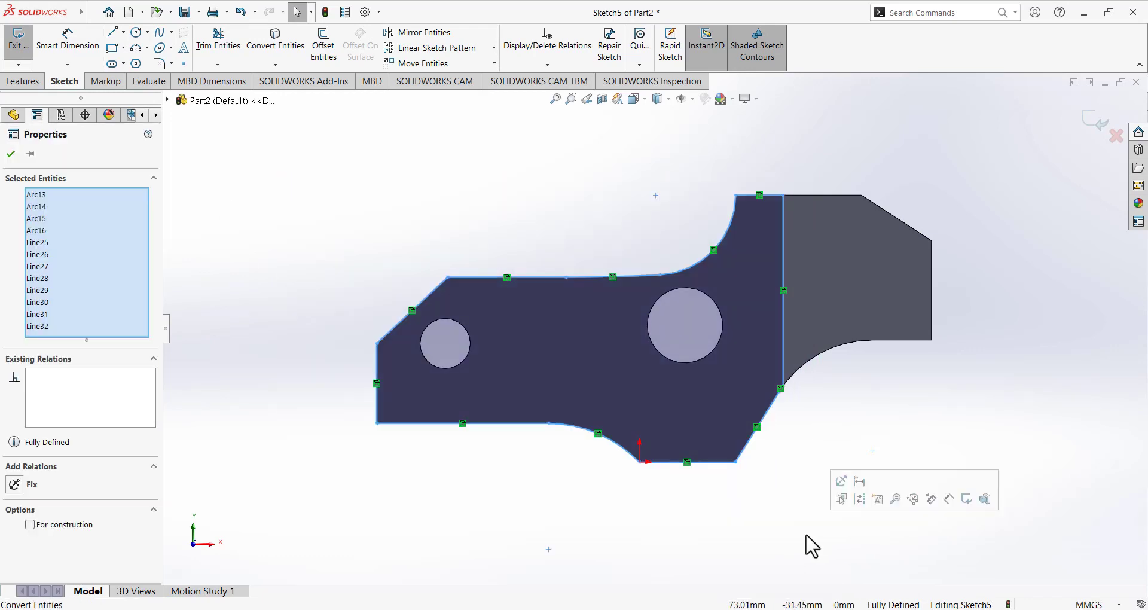
Offset the selected outline 3 mm inward using Offset Entities with Reverse checked.
{"action": "left_click", "coordinate": [317, 59]}
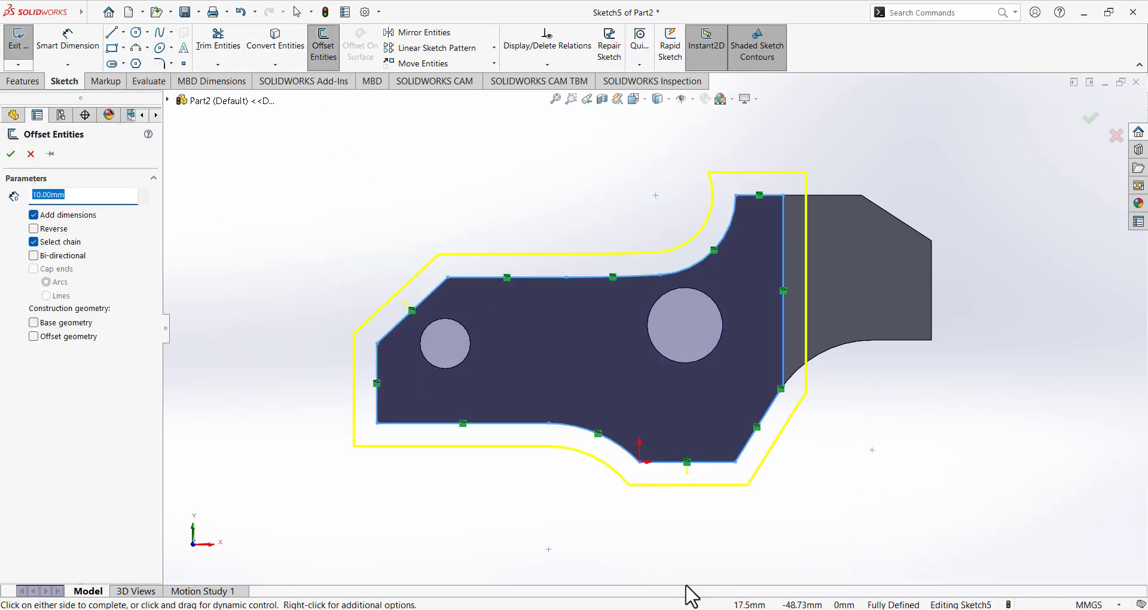
{"action": "left_click", "coordinate": [695, 609]}
{"action": "mouse_move", "coordinate": [210, 375]}
{"action": "left_mouse_down"}
{"action": "mouse_move", "coordinate": [215, 413]}
{"action": "mouse_move", "coordinate": [208, 375]}
{"action": "left_mouse_up"}
{"action": "left_click", "coordinate": [717, 607]}
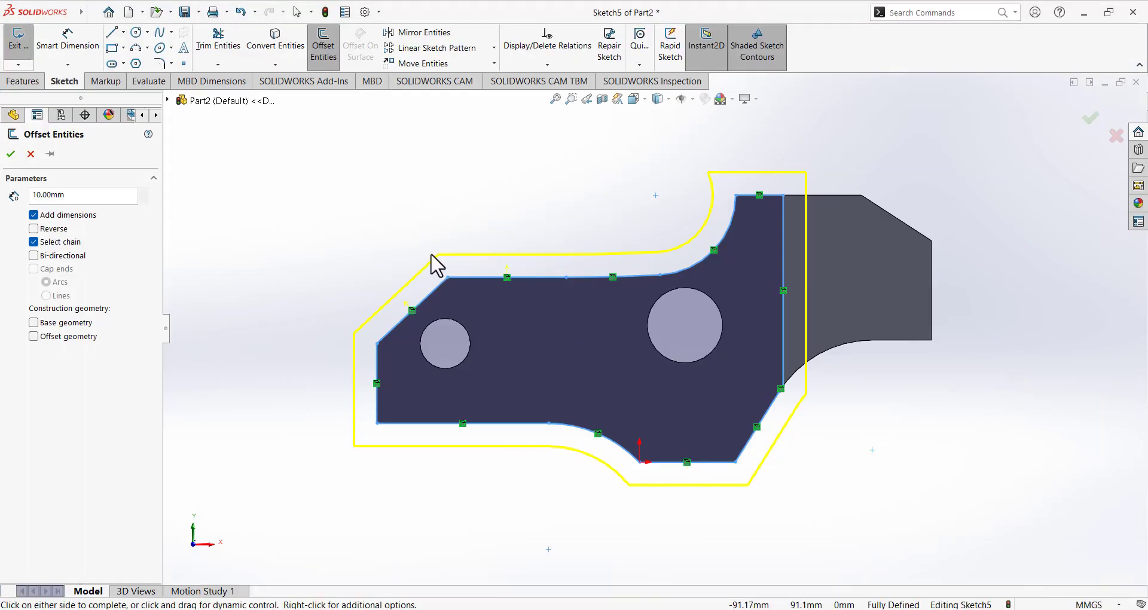
{"action": "left_click", "coordinate": [64, 195]}
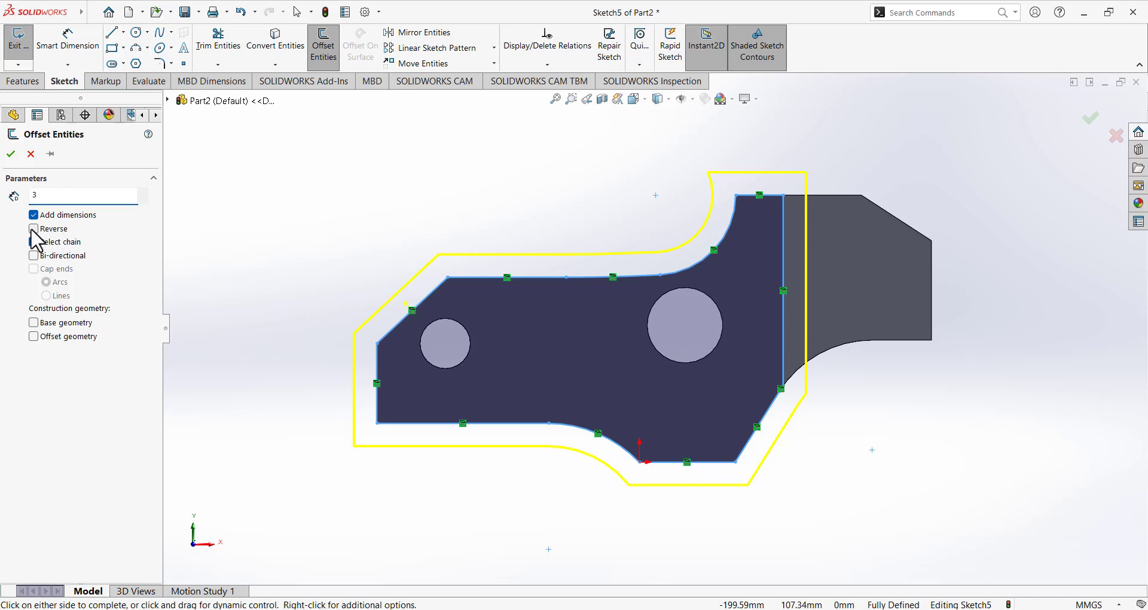
{"action": "key", "text": "Return"}
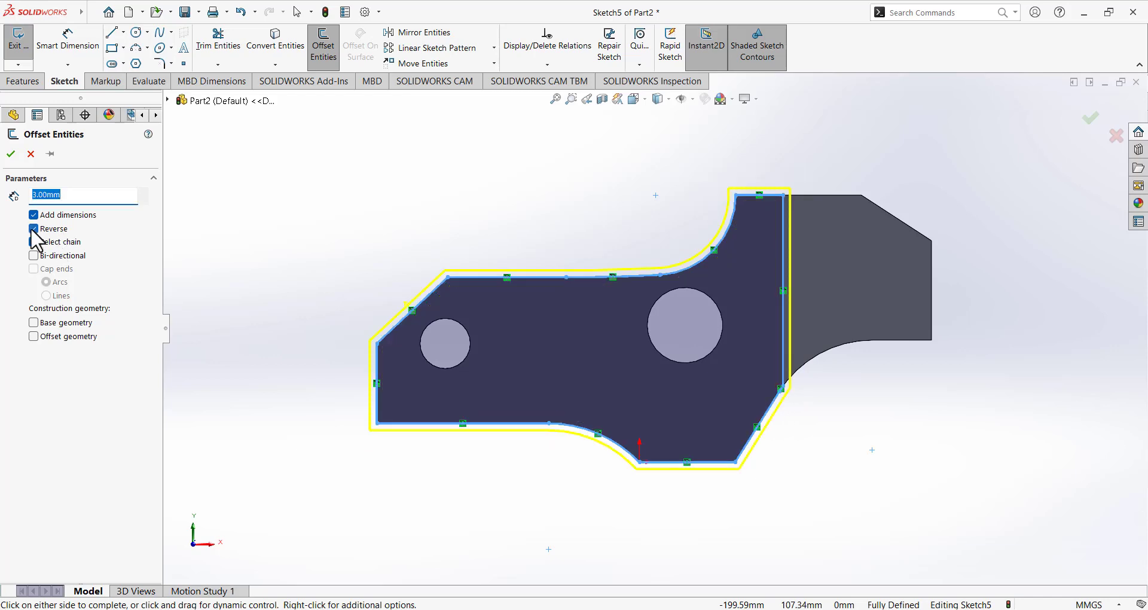
{"action": "left_click", "coordinate": [34, 229]}
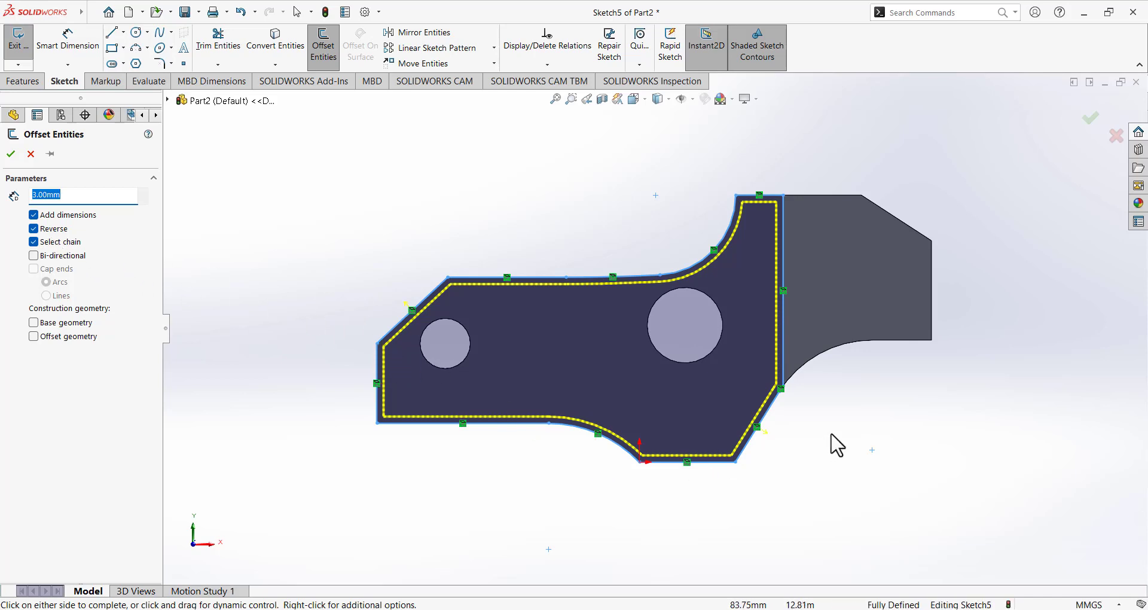
{"action": "scroll", "coordinate": [833, 445], "scroll_direction": "down", "scroll_amount": 2}
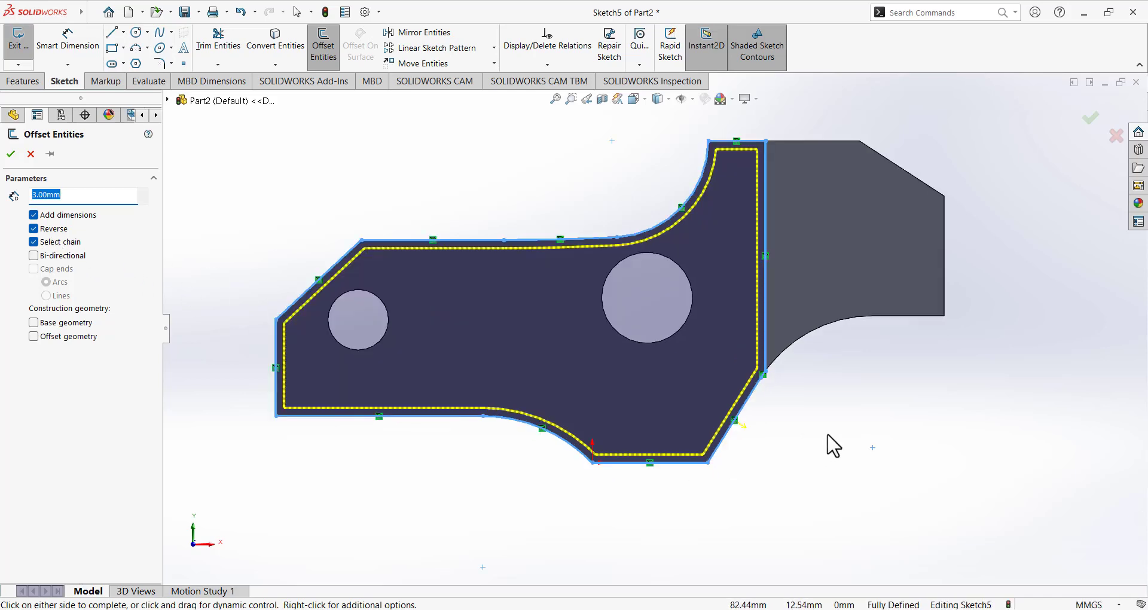
{"action": "left_click", "coordinate": [12, 154]}
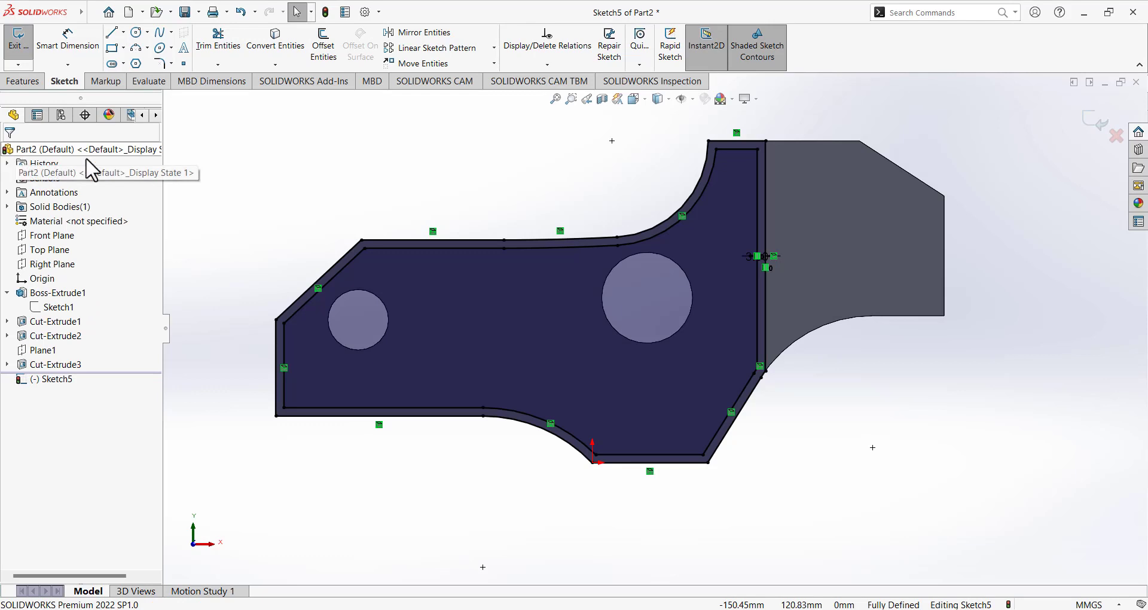
Draw a vertical divider line across the inner outline from top edge to bottom edge.
{"action": "left_click", "coordinate": [113, 36]}
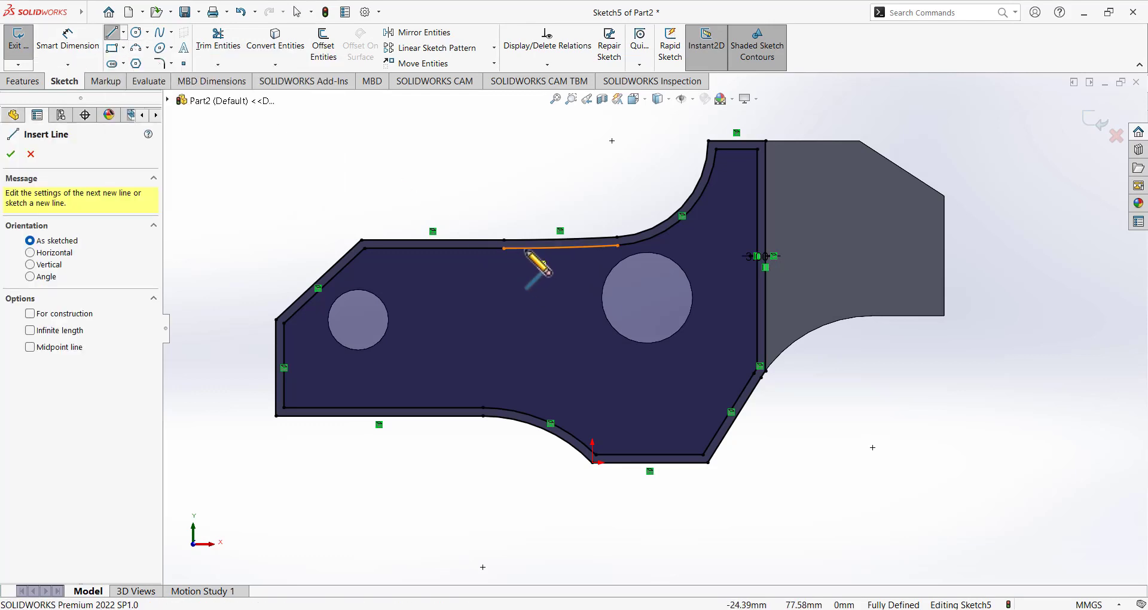
{"action": "left_click", "coordinate": [477, 247]}
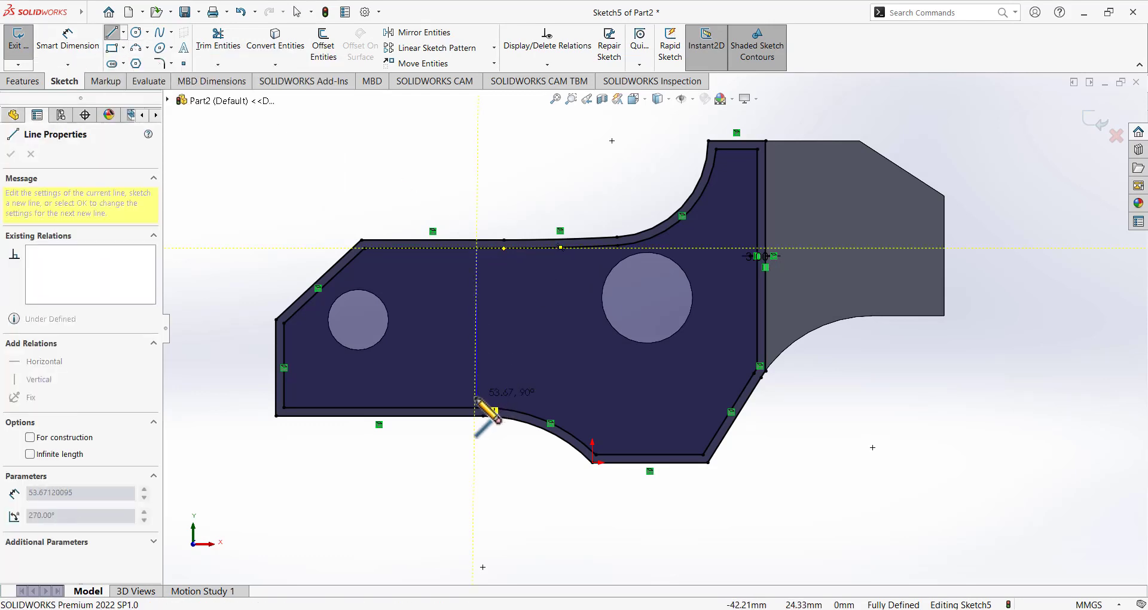
{"action": "left_click", "coordinate": [476, 412]}
{"action": "key", "text": "Escape"}
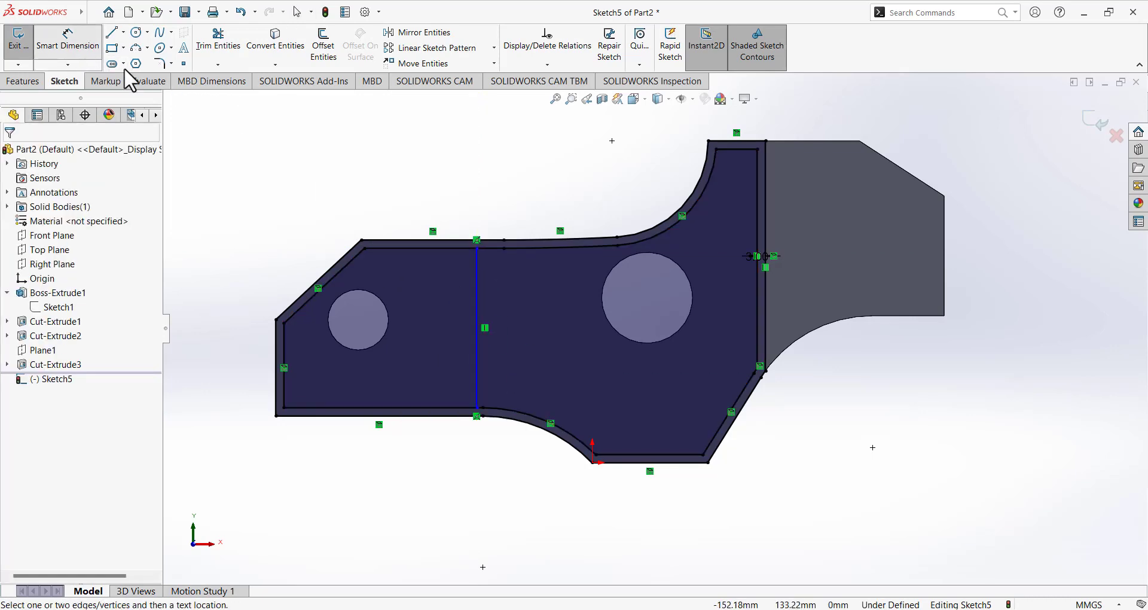
Dimension the divider 30 mm horizontally from the lower arc's end.
{"action": "left_click", "coordinate": [68, 41]}
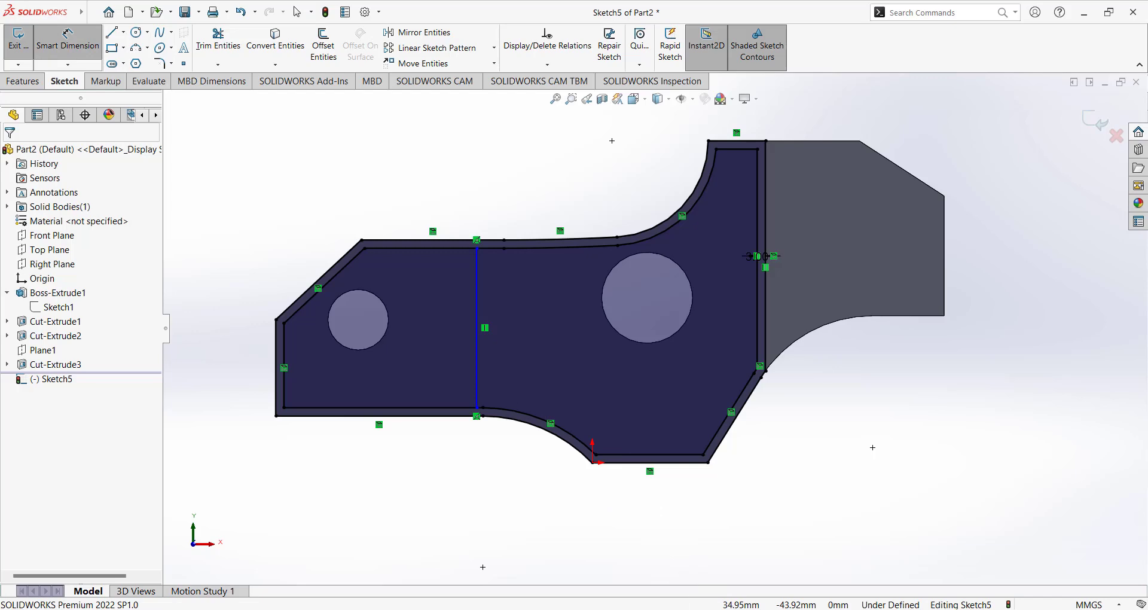
{"action": "left_click", "coordinate": [713, 609]}
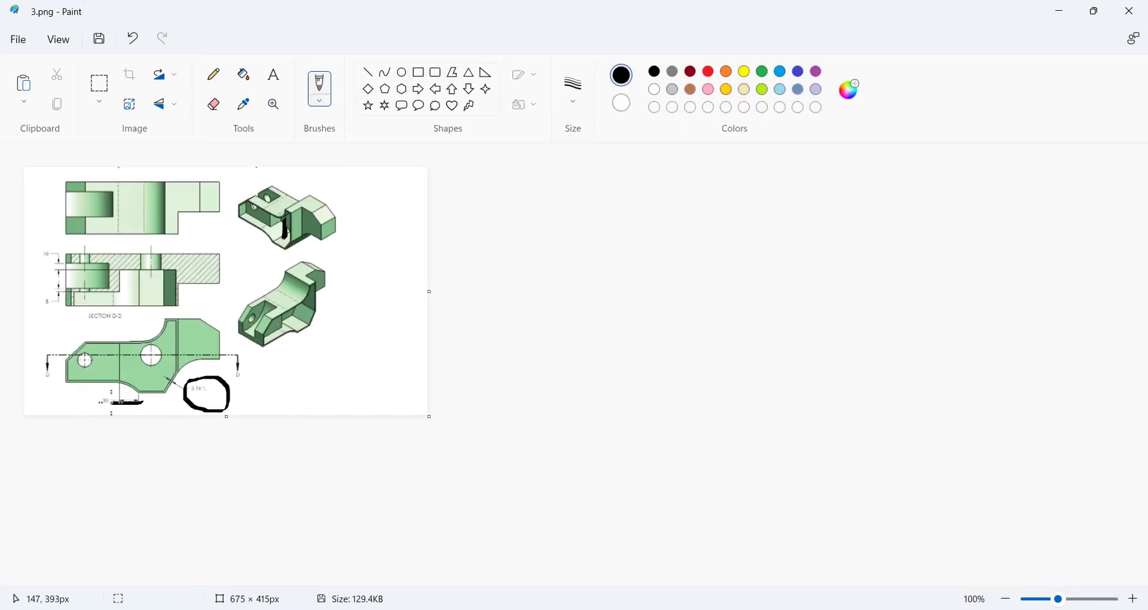
{"action": "left_click", "coordinate": [714, 608]}
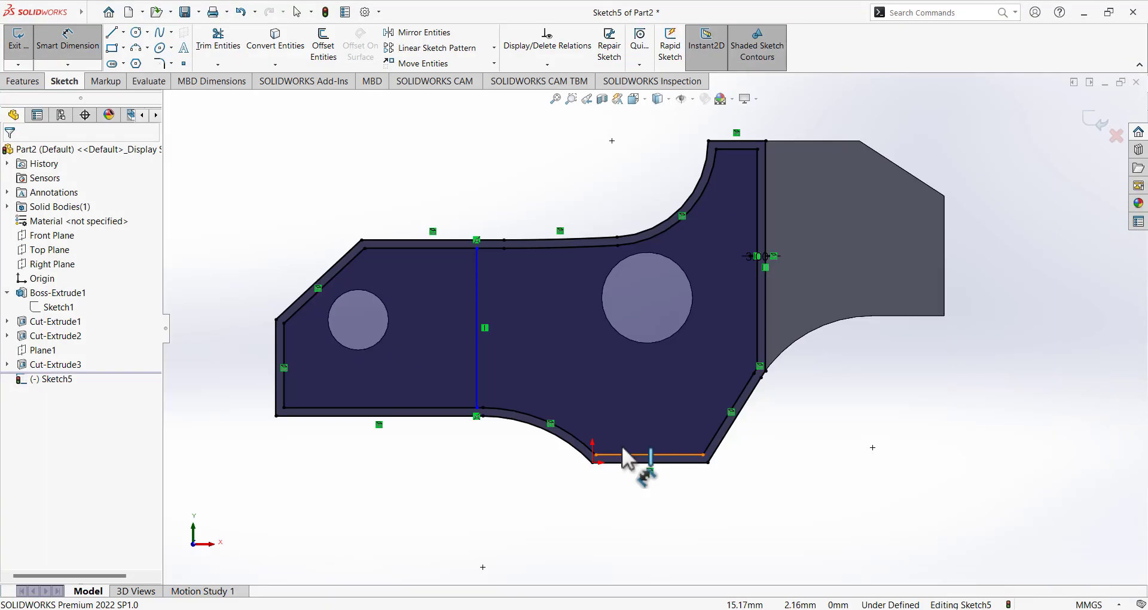
{"action": "left_click", "coordinate": [592, 463]}
{"action": "left_click", "coordinate": [479, 401]}
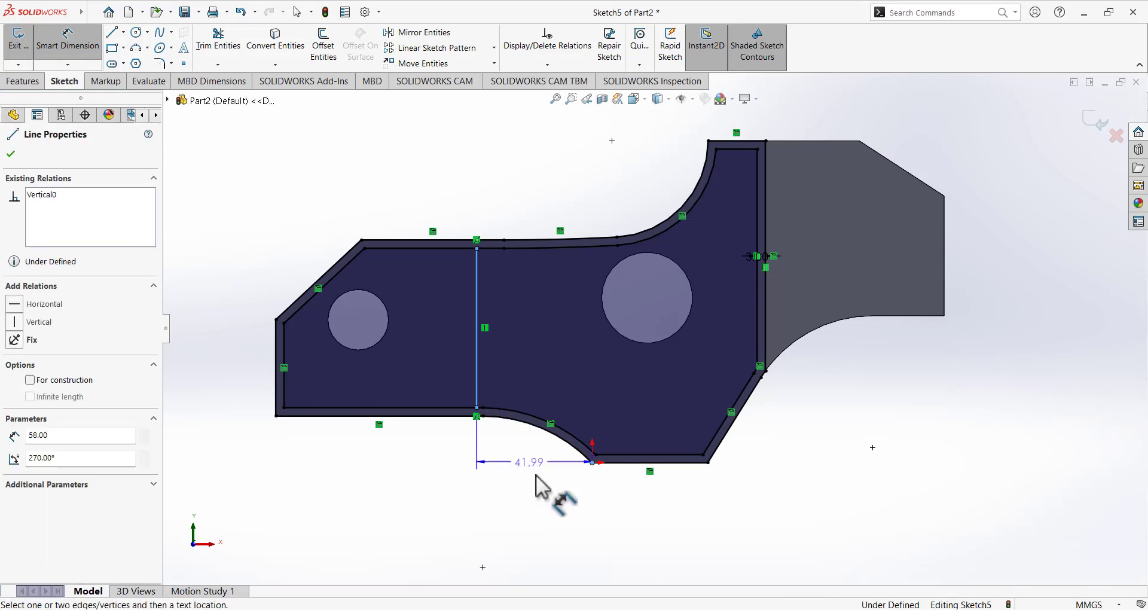
{"action": "left_click", "coordinate": [547, 488]}
{"action": "type", "text": "30"}
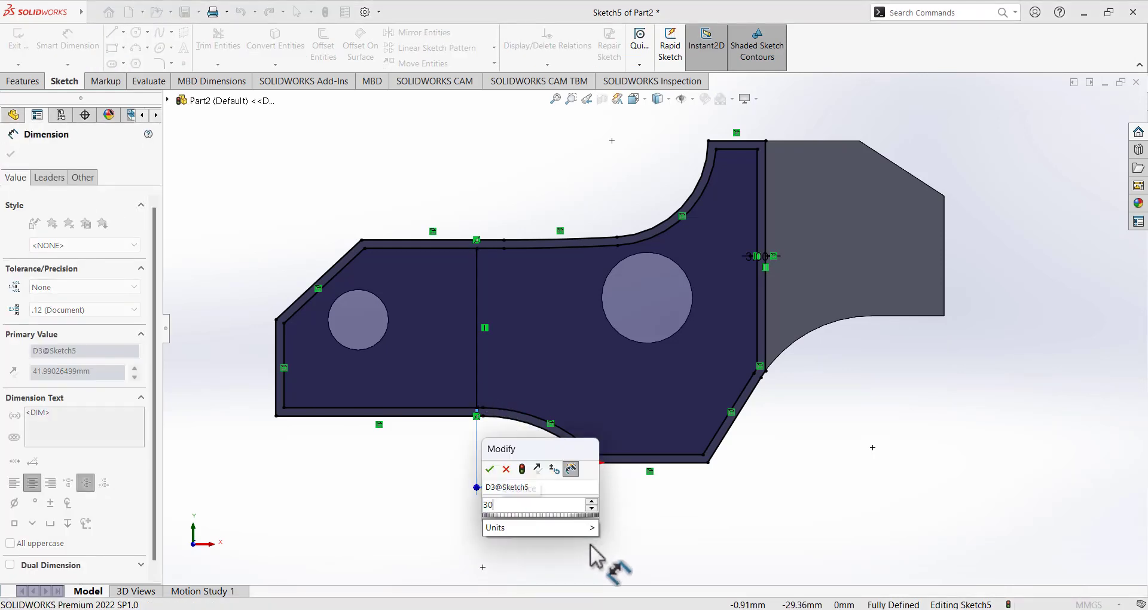
{"action": "key", "text": "Return"}
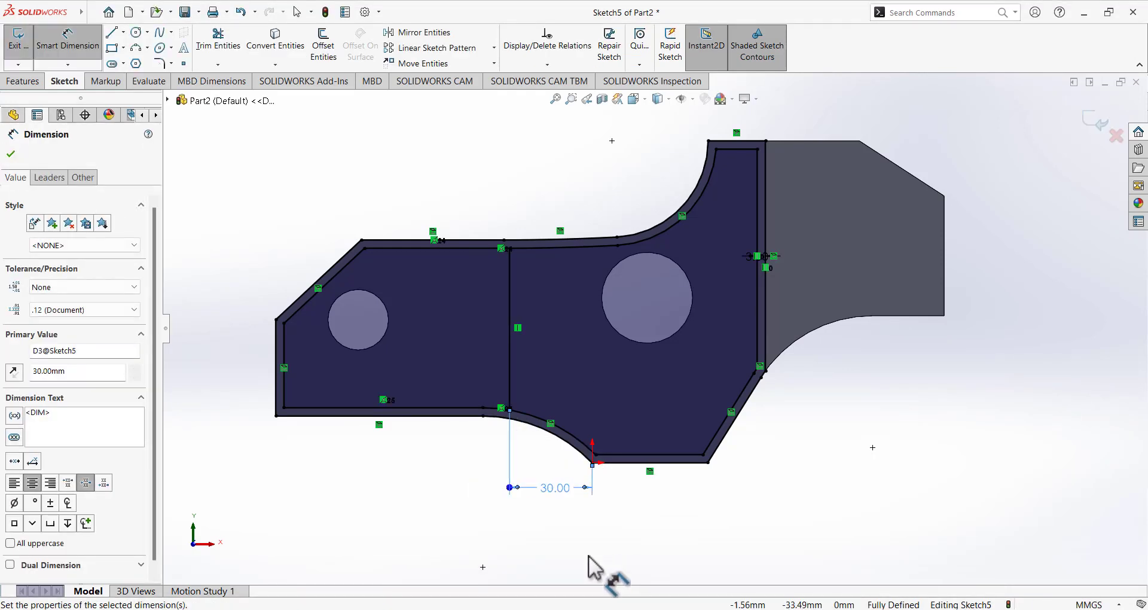
{"action": "key", "text": "Escape"}
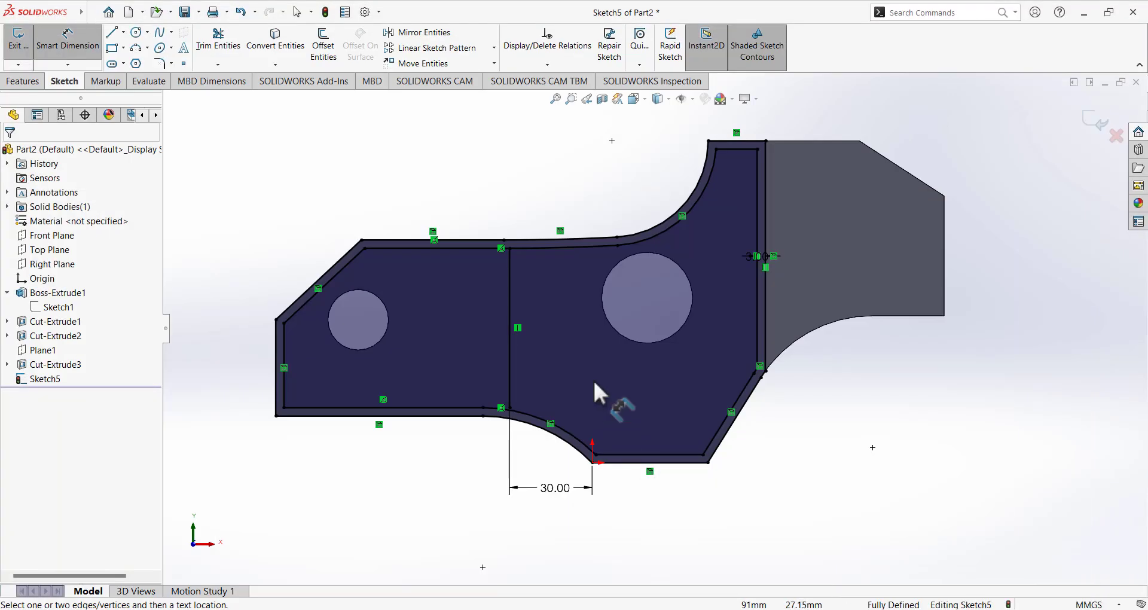
{"action": "mouse_move", "coordinate": [575, 324]}
{"action": "middle_mouse_down"}
{"action": "mouse_move", "coordinate": [546, 251]}
{"action": "mouse_move", "coordinate": [538, 277]}
{"action": "middle_mouse_up"}
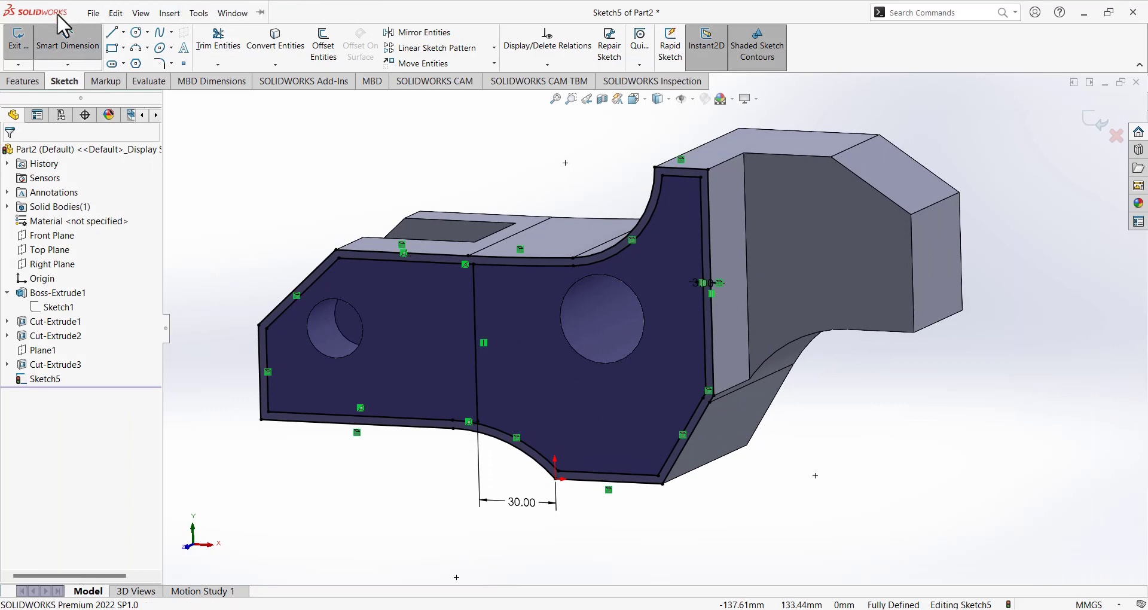
Delete the relation fixing the divider's lower end to the bottom edge and drag-test that endpoint.
{"action": "mouse_move", "coordinate": [443, 361]}
{"action": "middle_mouse_down"}
{"action": "mouse_move", "coordinate": [513, 461]}
{"action": "mouse_move", "coordinate": [495, 392]}
{"action": "mouse_move", "coordinate": [520, 456]}
{"action": "mouse_move", "coordinate": [601, 420]}
{"action": "middle_mouse_up"}
{"action": "scroll", "coordinate": [592, 427], "scroll_direction": "down", "scroll_amount": 5}
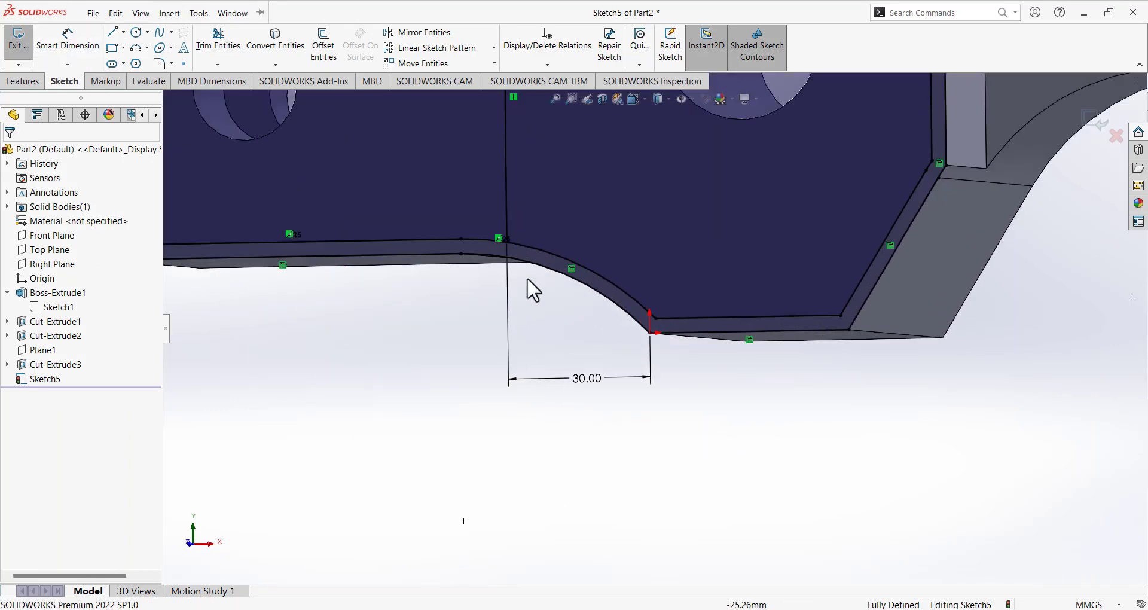
{"action": "left_click", "coordinate": [507, 239]}
{"action": "left_click", "coordinate": [563, 323]}
{"action": "middle_click_drag", "start_coordinate": [547, 253], "coordinate": [564, 276]}
{"action": "scroll", "coordinate": [611, 203], "scroll_direction": "down", "scroll_amount": 2}
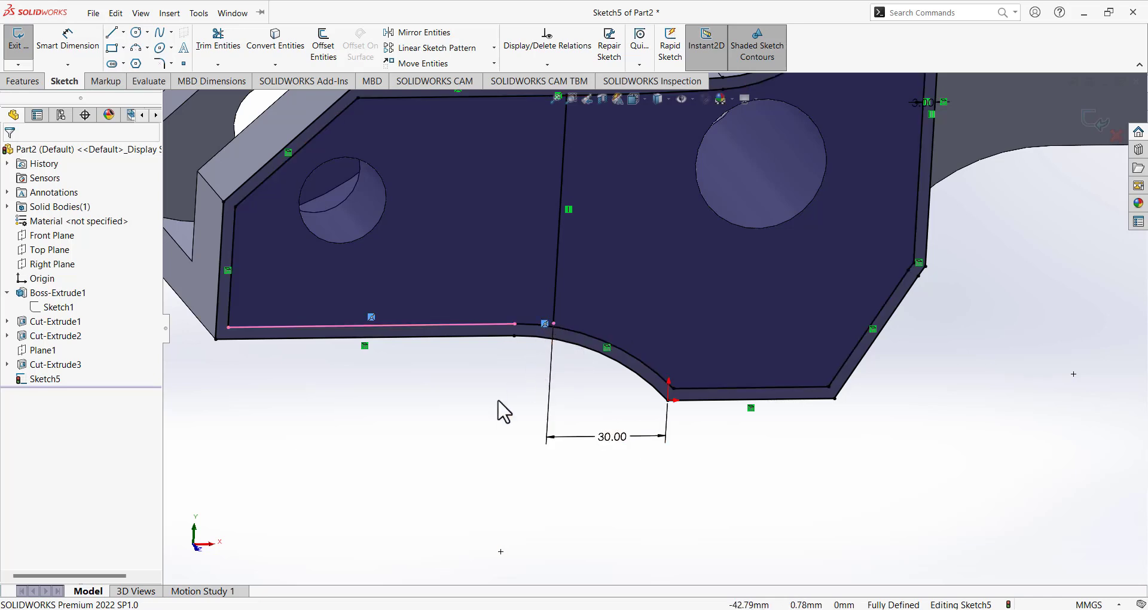
{"action": "key", "text": "Delete"}
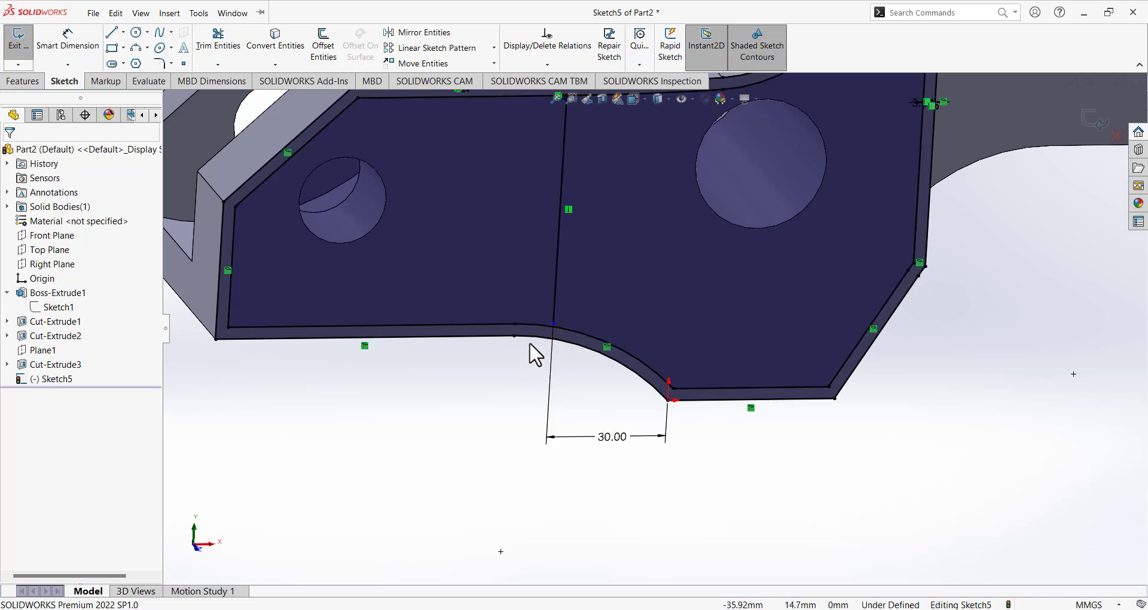
{"action": "left_click_drag", "start_coordinate": [553, 323], "coordinate": [568, 253]}
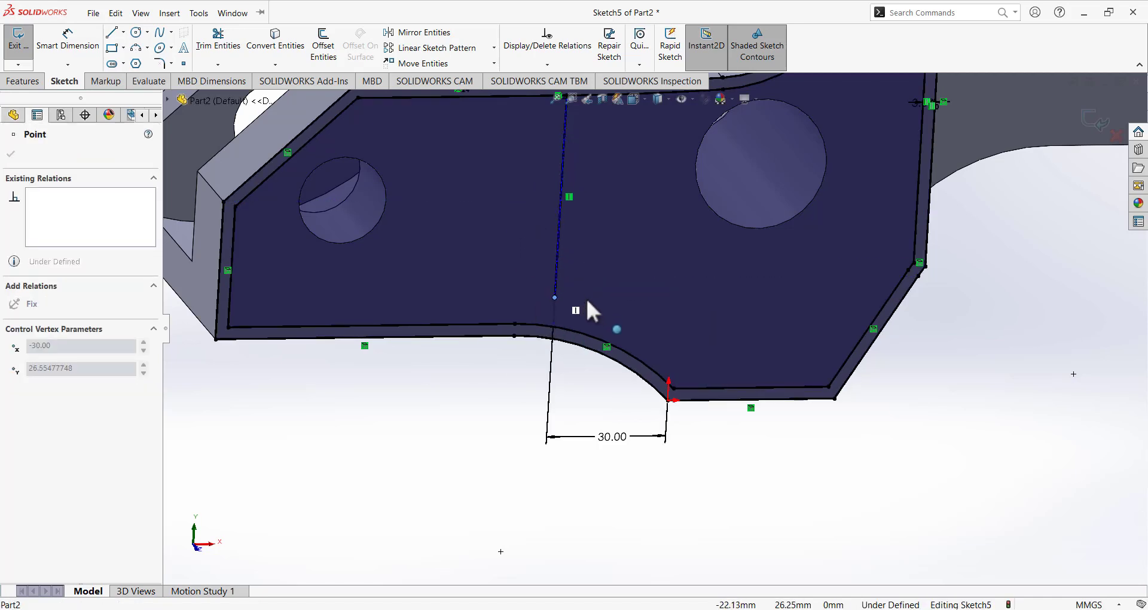
{"action": "left_click_drag", "start_coordinate": [592, 314], "coordinate": [602, 329]}
{"action": "left_click", "coordinate": [476, 392]}
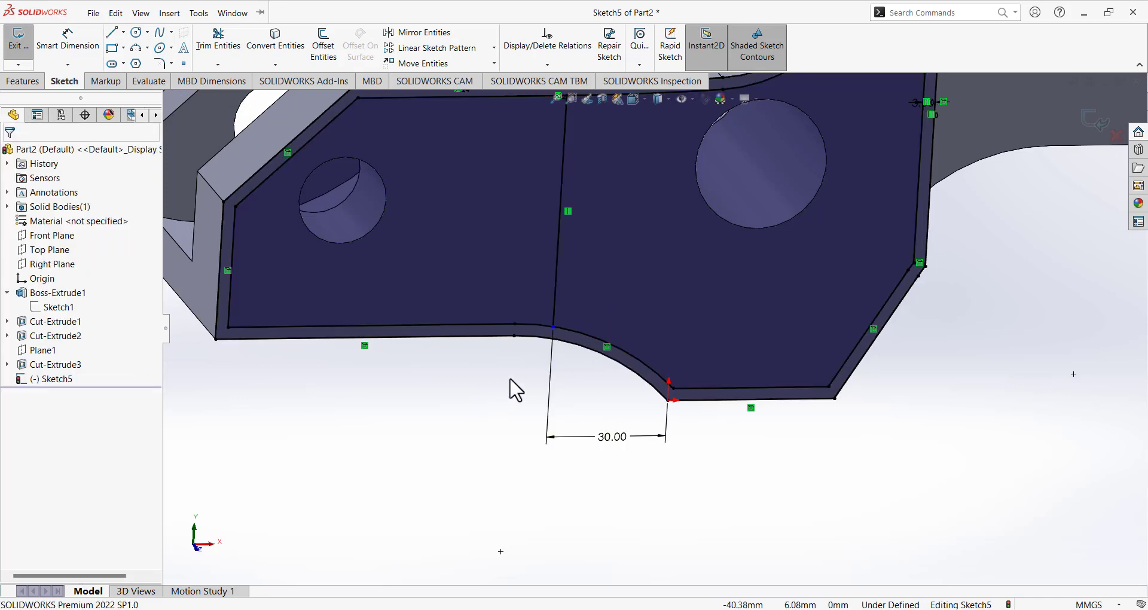
{"action": "middle_click_drag", "start_coordinate": [509, 379], "coordinate": [583, 346]}
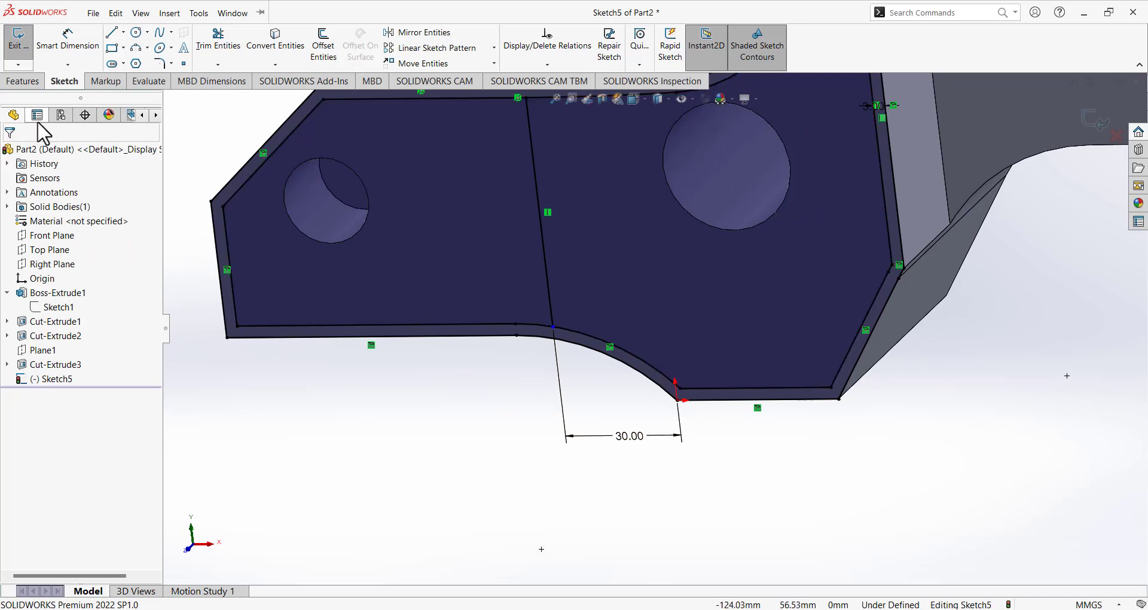
{"action": "middle_click_drag", "start_coordinate": [488, 401], "coordinate": [523, 338]}
Make the divider's lower endpoint coincident with the lower arc, Arc19.
{"action": "left_click_drag", "start_coordinate": [554, 328], "coordinate": [556, 392]}
{"action": "left_click", "coordinate": [491, 415]}
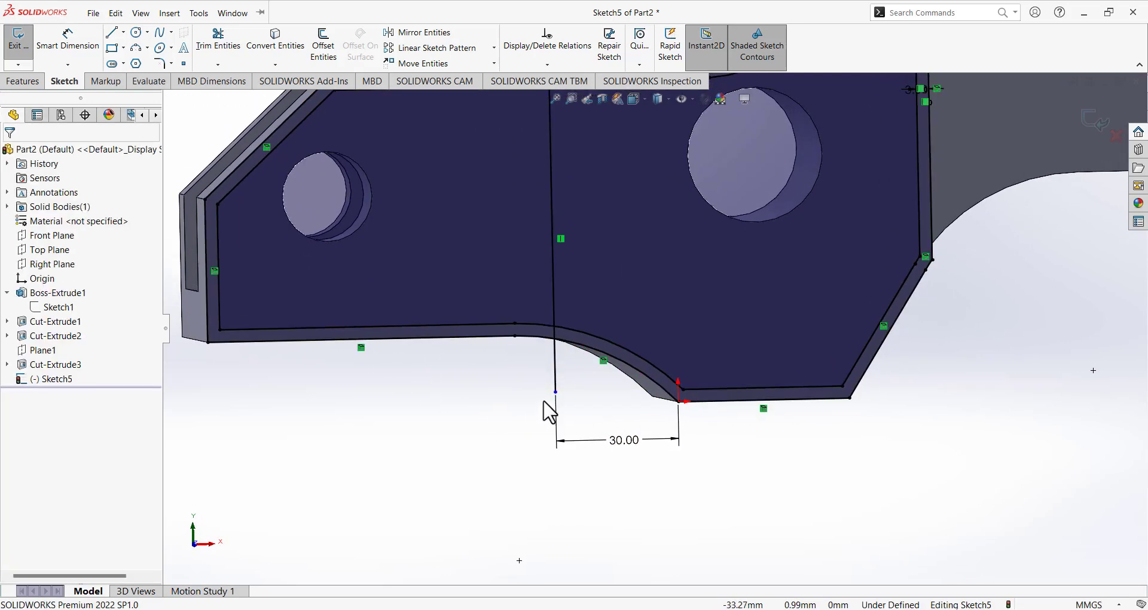
{"action": "left_click", "coordinate": [556, 393]}
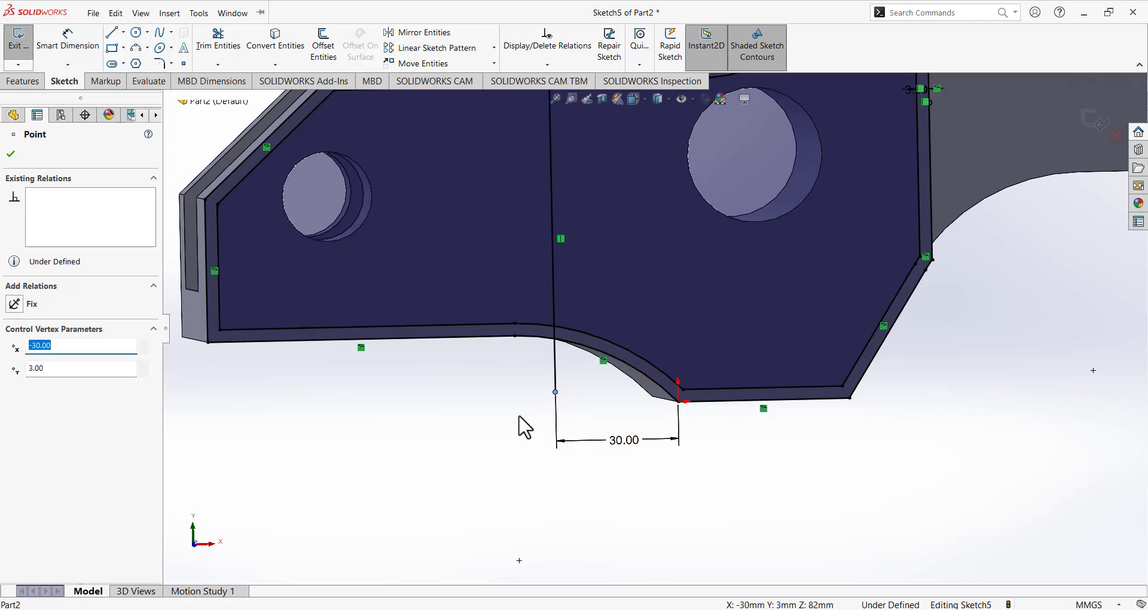
{"action": "left_click", "coordinate": [547, 327], "text": "ctrl"}
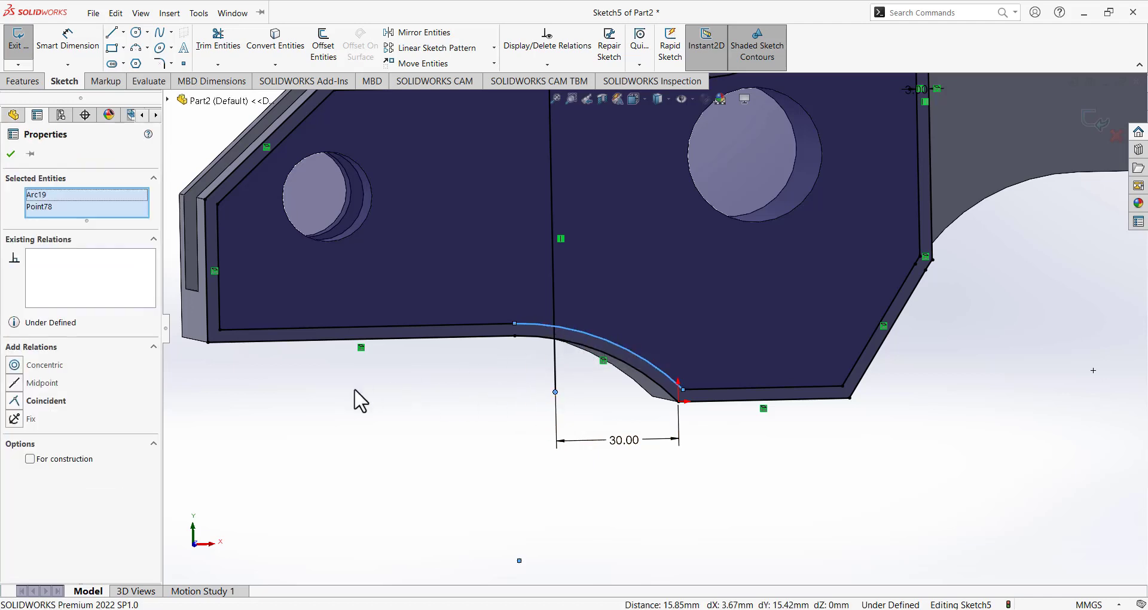
{"action": "left_click", "coordinate": [14, 400]}
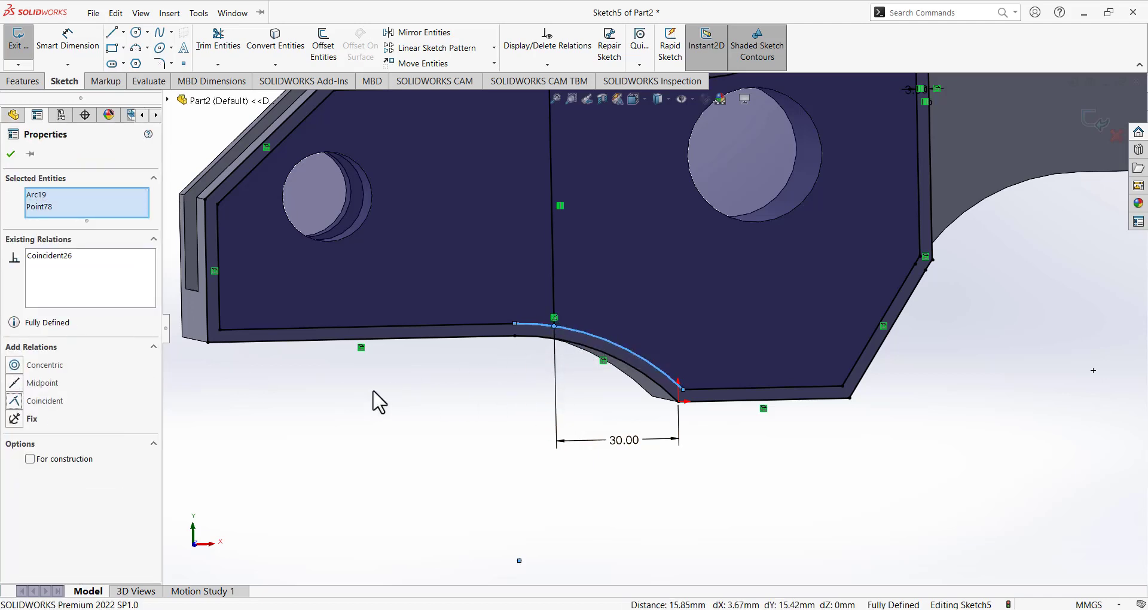
{"action": "left_click", "coordinate": [377, 400]}
{"action": "scroll", "coordinate": [598, 359], "scroll_direction": "up", "scroll_amount": 2}
{"action": "mouse_move", "coordinate": [651, 341]}
{"action": "middle_mouse_down"}
{"action": "mouse_move", "coordinate": [648, 317]}
{"action": "mouse_move", "coordinate": [661, 328]}
{"action": "middle_mouse_up"}
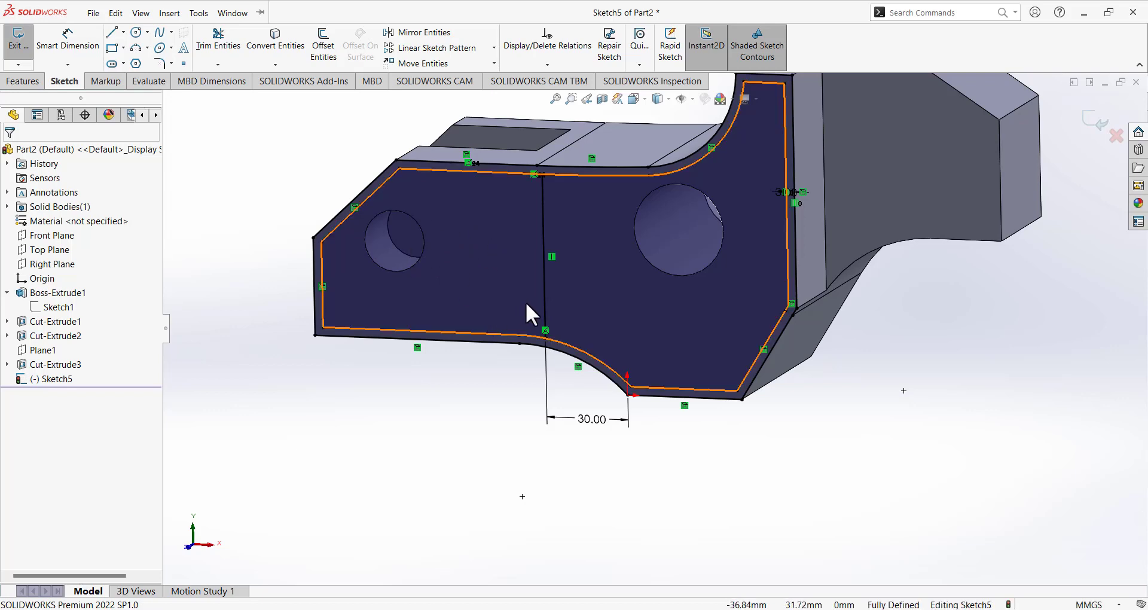
{"action": "mouse_move", "coordinate": [525, 302]}
{"action": "middle_mouse_down"}
{"action": "mouse_move", "coordinate": [499, 305]}
{"action": "mouse_move", "coordinate": [479, 246]}
{"action": "middle_mouse_up"}
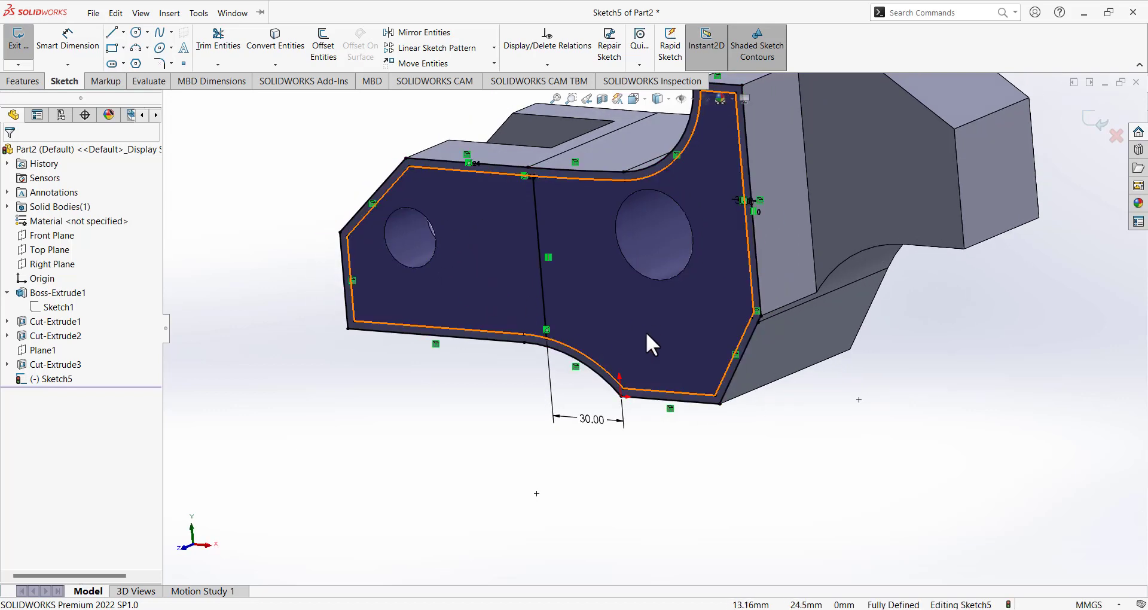
Exit the sketch, select Sketch5 and start an Extruded Cut from it.
{"action": "left_click", "coordinate": [9, 43]}
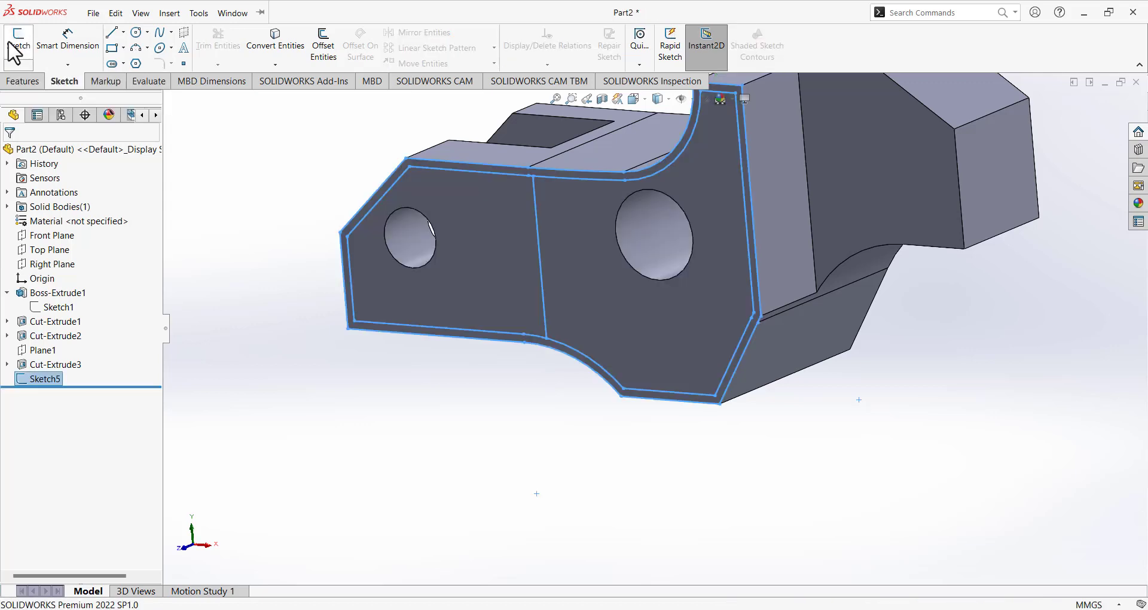
{"action": "middle_click_drag", "start_coordinate": [364, 223], "coordinate": [406, 214]}
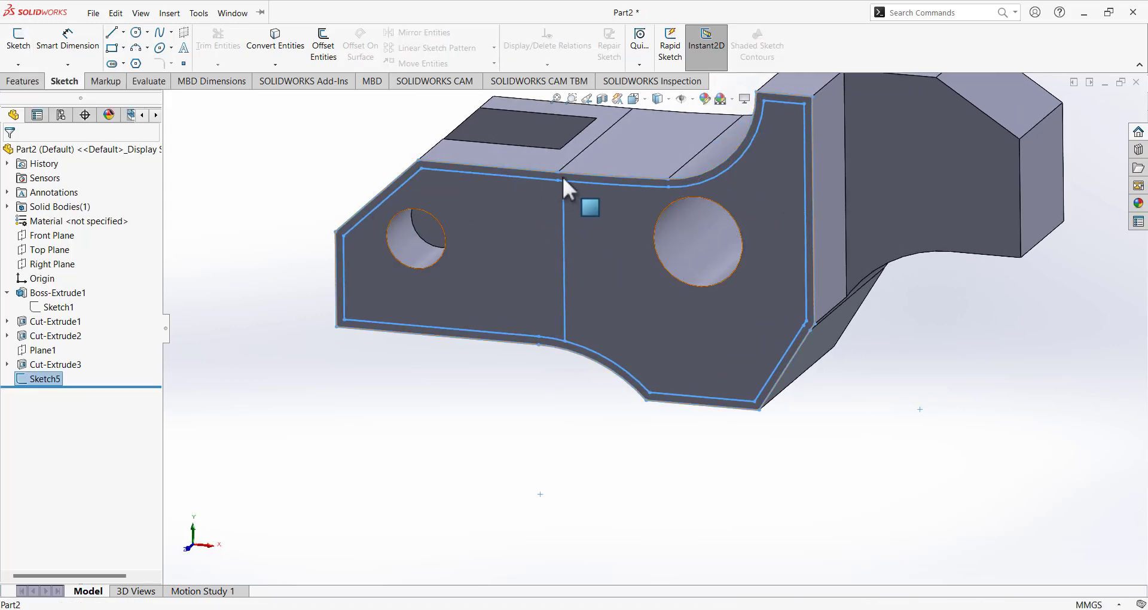
{"action": "left_click", "coordinate": [254, 410]}
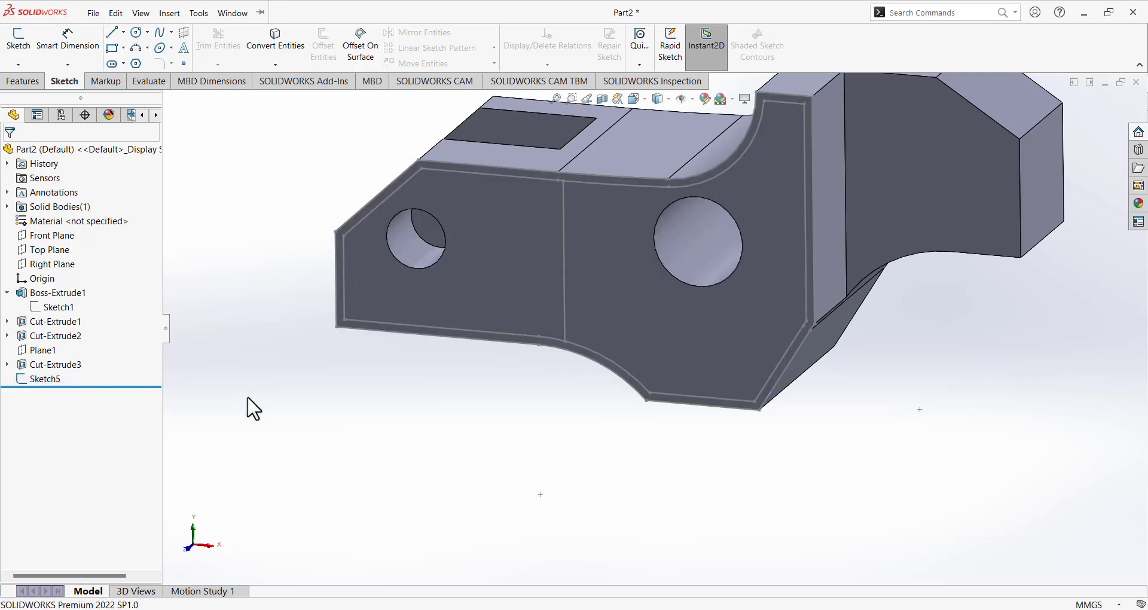
{"action": "left_click", "coordinate": [47, 381]}
{"action": "left_click", "coordinate": [27, 82]}
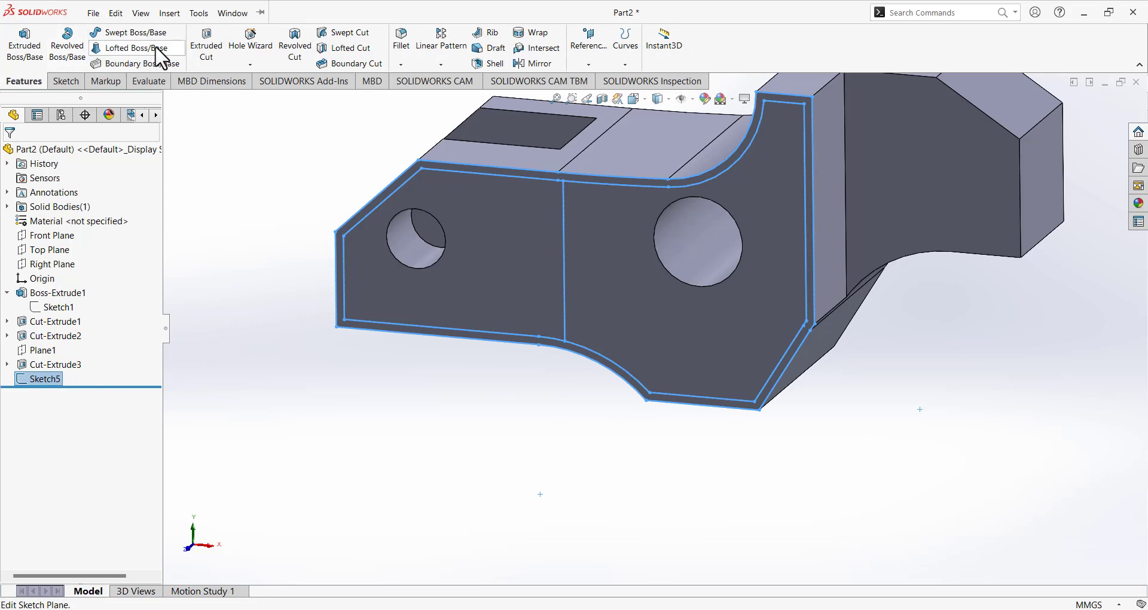
{"action": "left_click", "coordinate": [206, 44]}
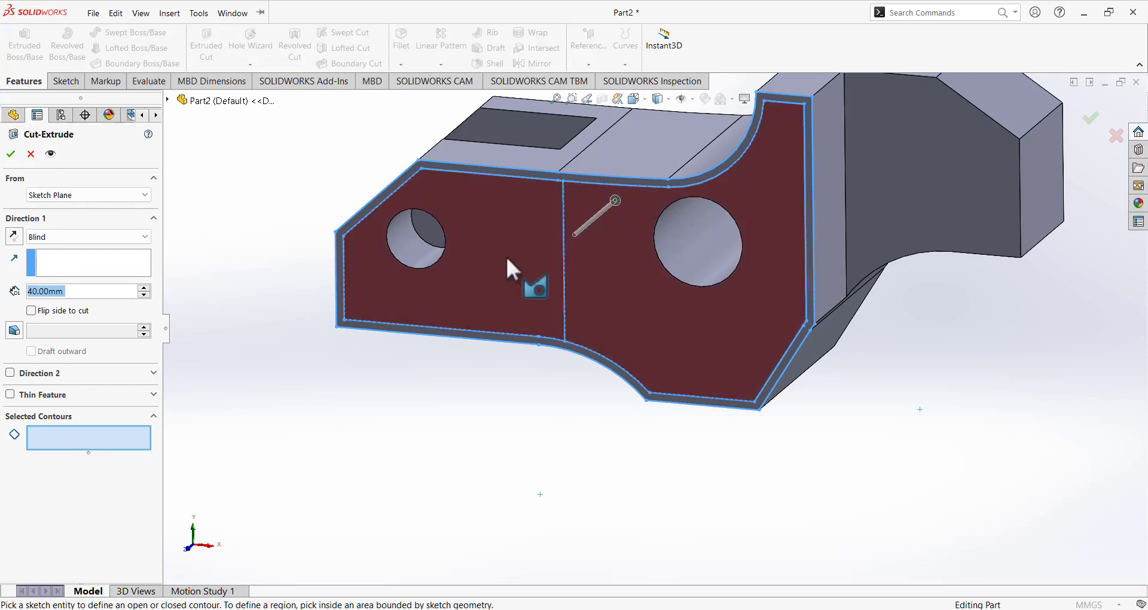
Cut only the inner sketch region Blind 40 mm into the side face, creating Cut-Extrude4.
{"action": "left_click", "coordinate": [474, 217]}
{"action": "middle_click_drag", "start_coordinate": [443, 385], "coordinate": [388, 386]}
{"action": "right_click", "coordinate": [128, 451]}
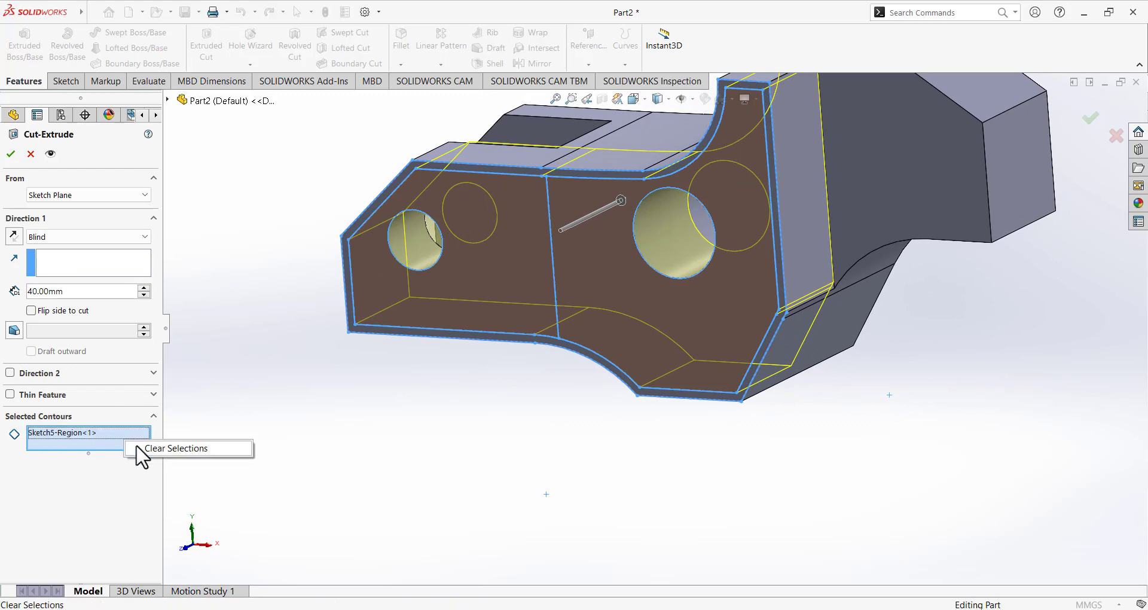
{"action": "left_click", "coordinate": [179, 450]}
{"action": "middle_click_drag", "start_coordinate": [456, 303], "coordinate": [487, 241]}
{"action": "middle_click_drag", "start_coordinate": [380, 314], "coordinate": [408, 347]}
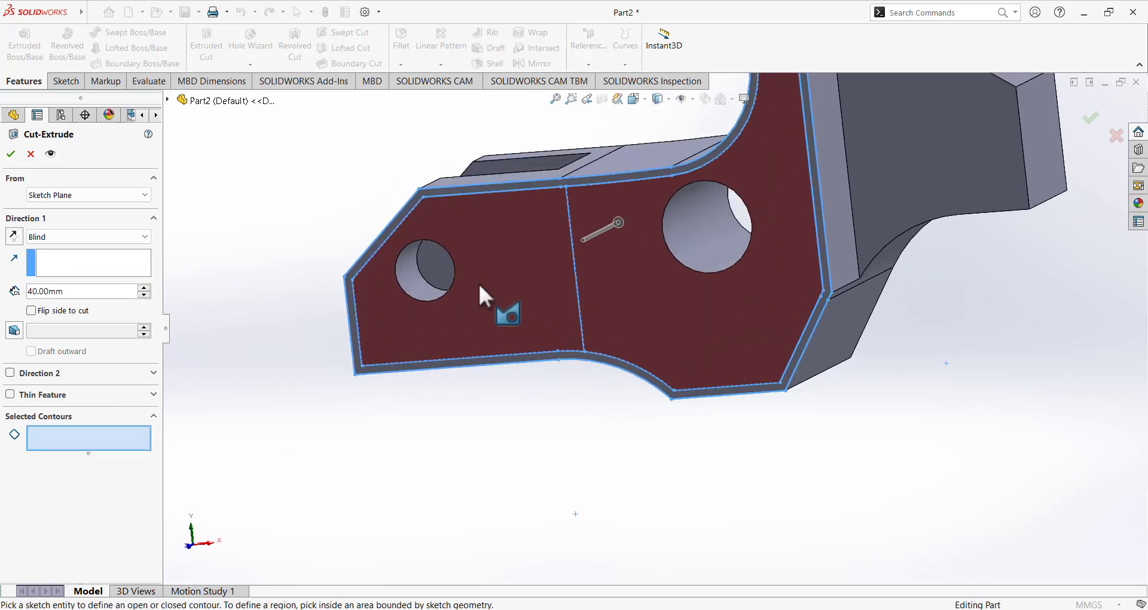
{"action": "left_click", "coordinate": [490, 257]}
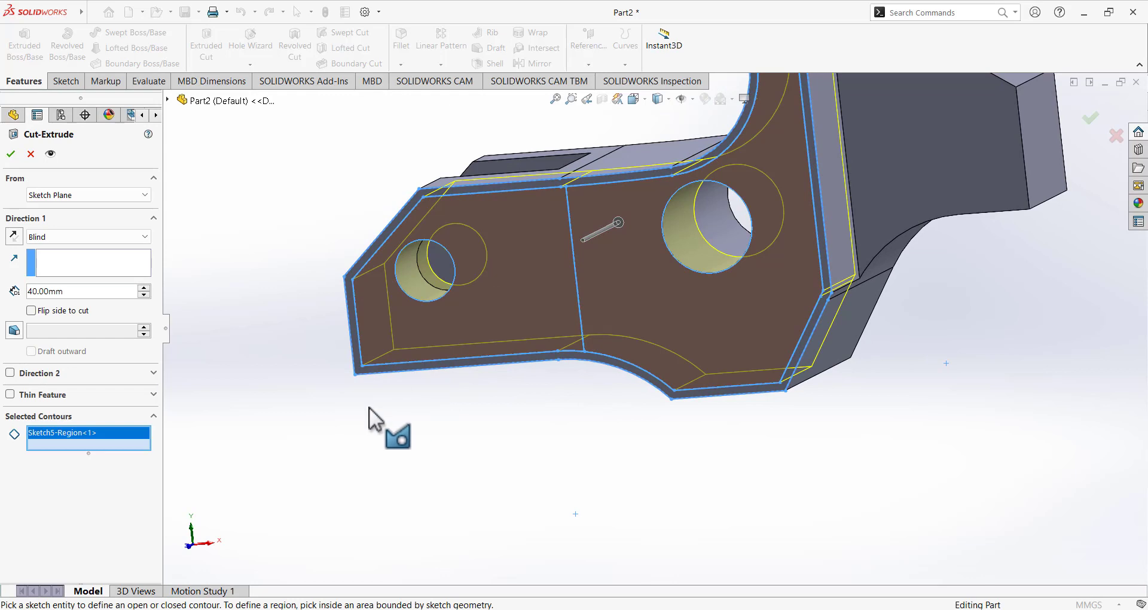
{"action": "left_click", "coordinate": [11, 154]}
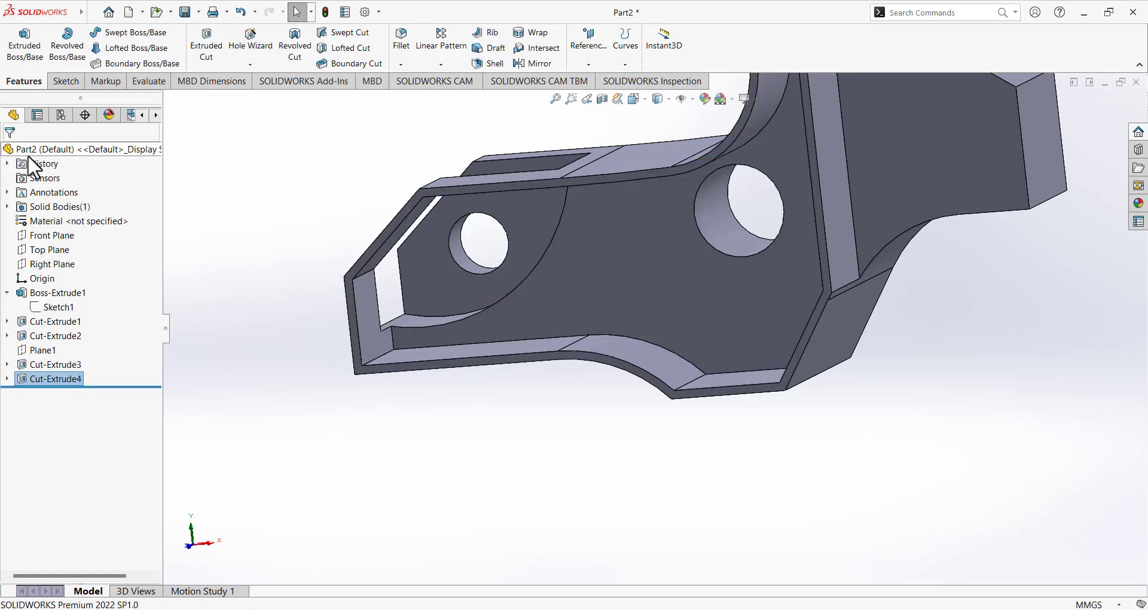
Delete Cut-Extrude4 and reopen Sketch5 for editing.
{"action": "right_click", "coordinate": [39, 381]}
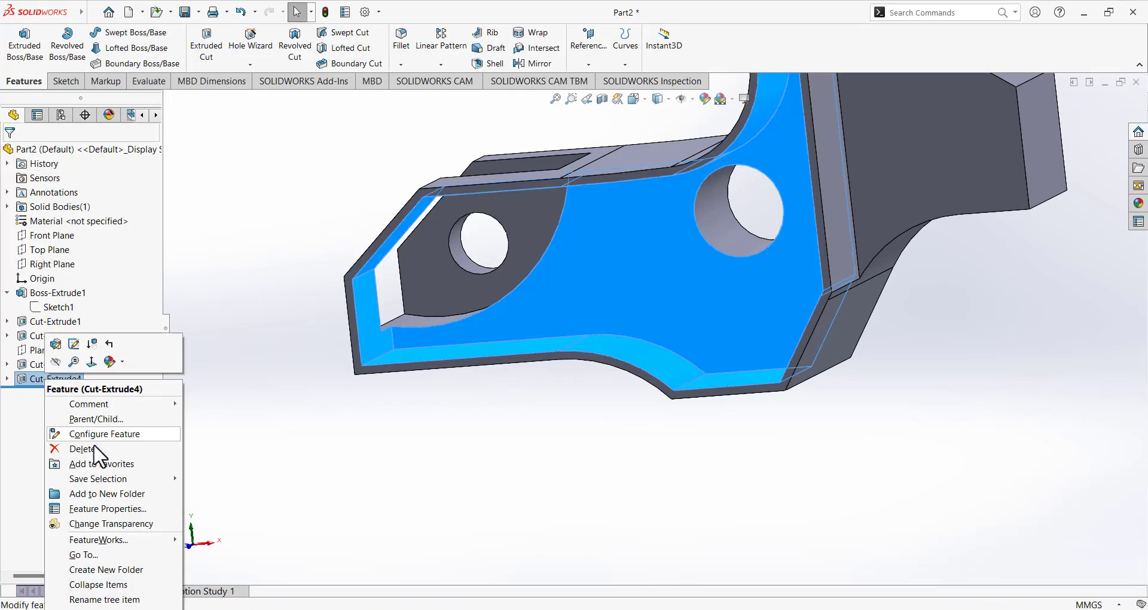
{"action": "left_click", "coordinate": [55, 445]}
{"action": "left_click", "coordinate": [658, 232]}
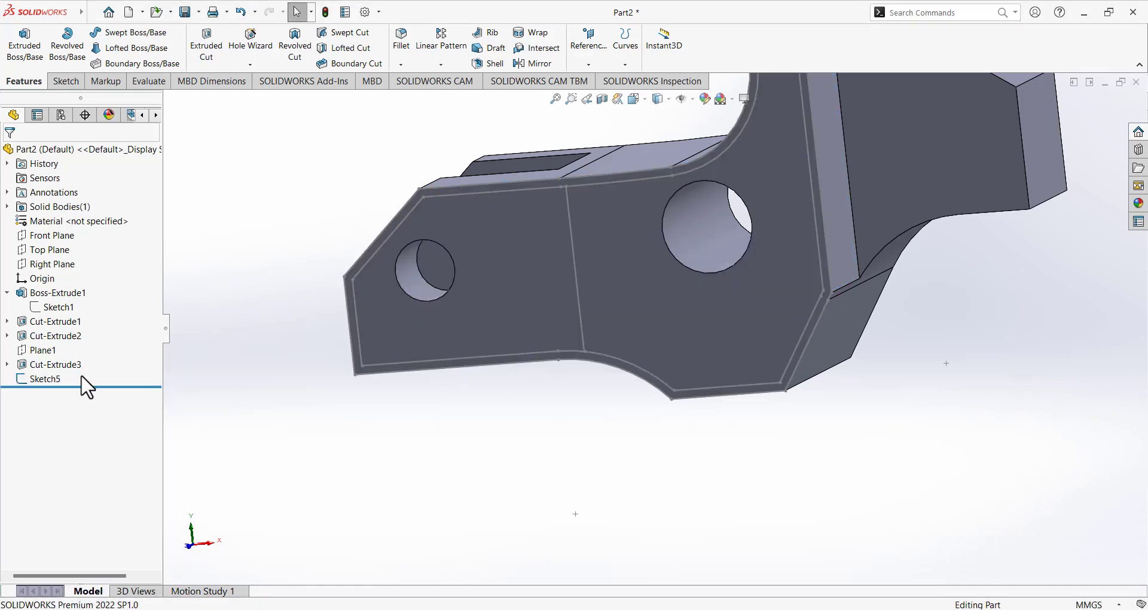
{"action": "left_click", "coordinate": [50, 380]}
{"action": "left_click", "coordinate": [62, 345]}
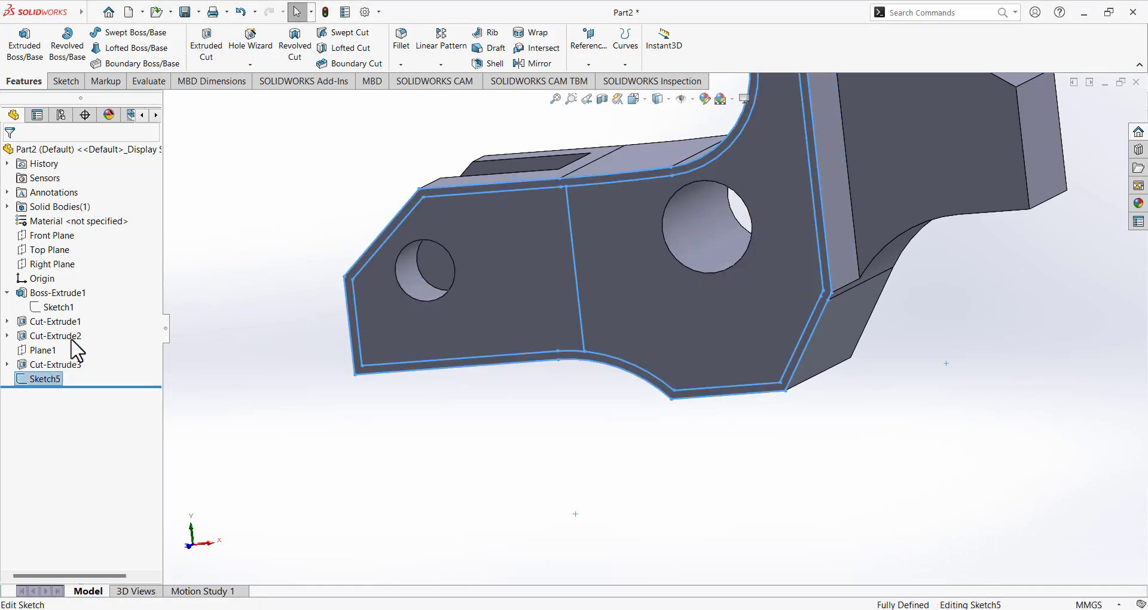
View Sketch5 face-on, delete the divider's top-end relation and pull that endpoint above the edge.
{"action": "left_click", "coordinate": [657, 99]}
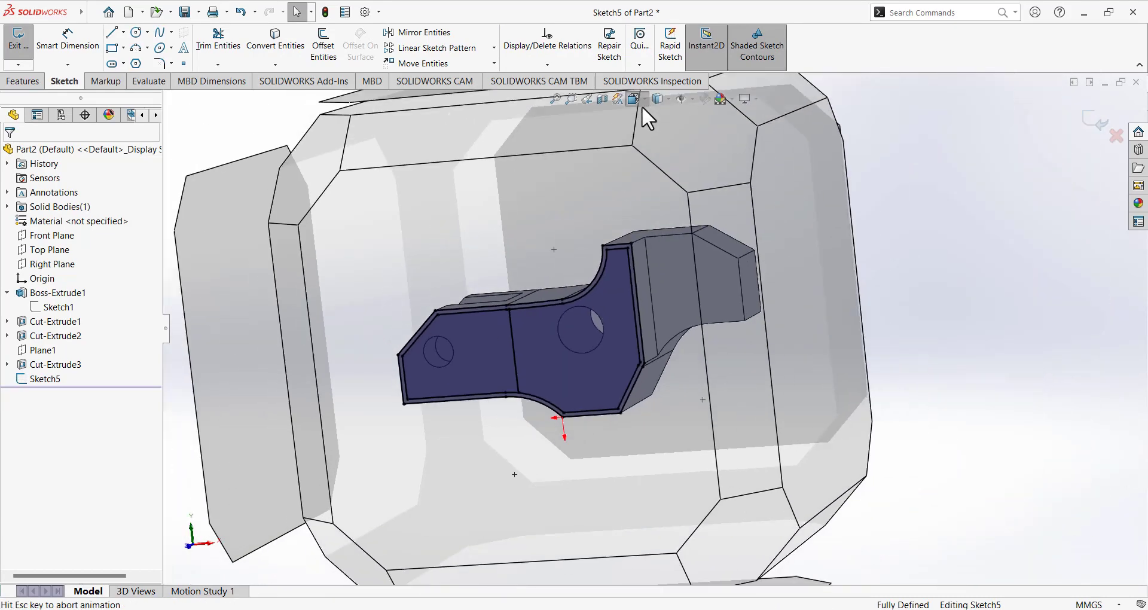
{"action": "left_click", "coordinate": [704, 147]}
{"action": "scroll", "coordinate": [577, 245], "scroll_direction": "up", "scroll_amount": 3}
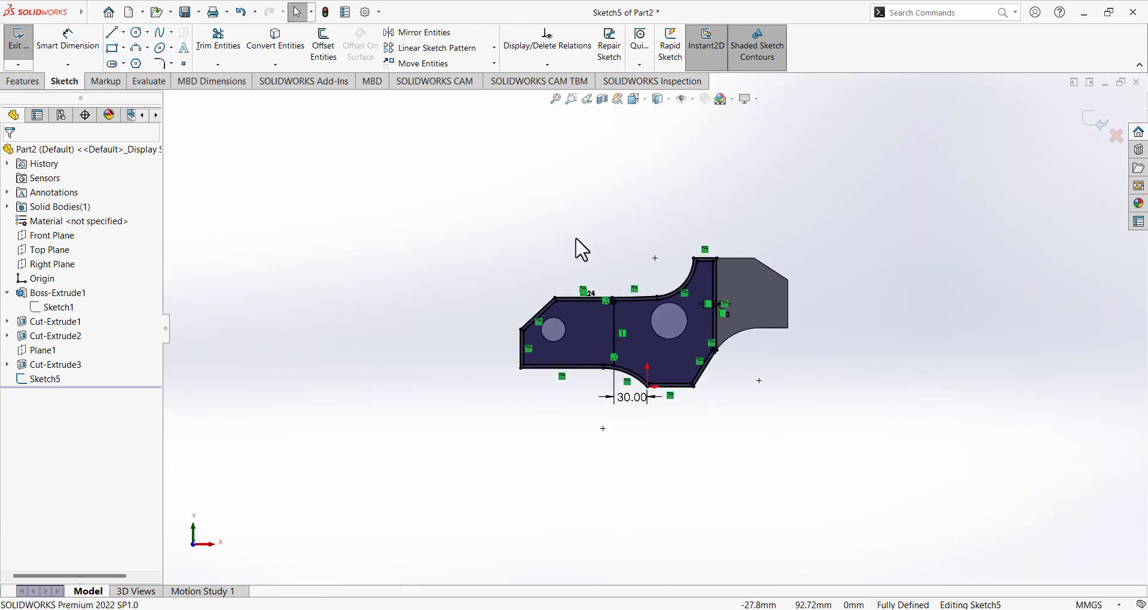
{"action": "scroll", "coordinate": [637, 336], "scroll_direction": "down", "scroll_amount": 3}
{"action": "scroll", "coordinate": [688, 306], "scroll_direction": "down", "scroll_amount": 6}
{"action": "scroll", "coordinate": [556, 383], "scroll_direction": "down", "scroll_amount": 3}
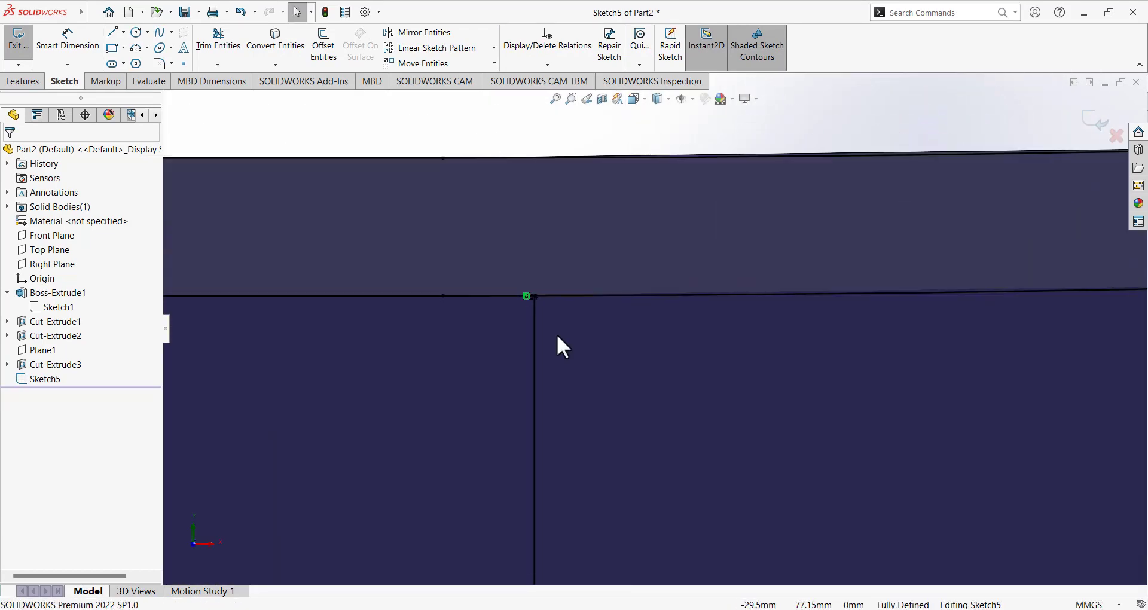
{"action": "scroll", "coordinate": [557, 337], "scroll_direction": "down", "scroll_amount": 3}
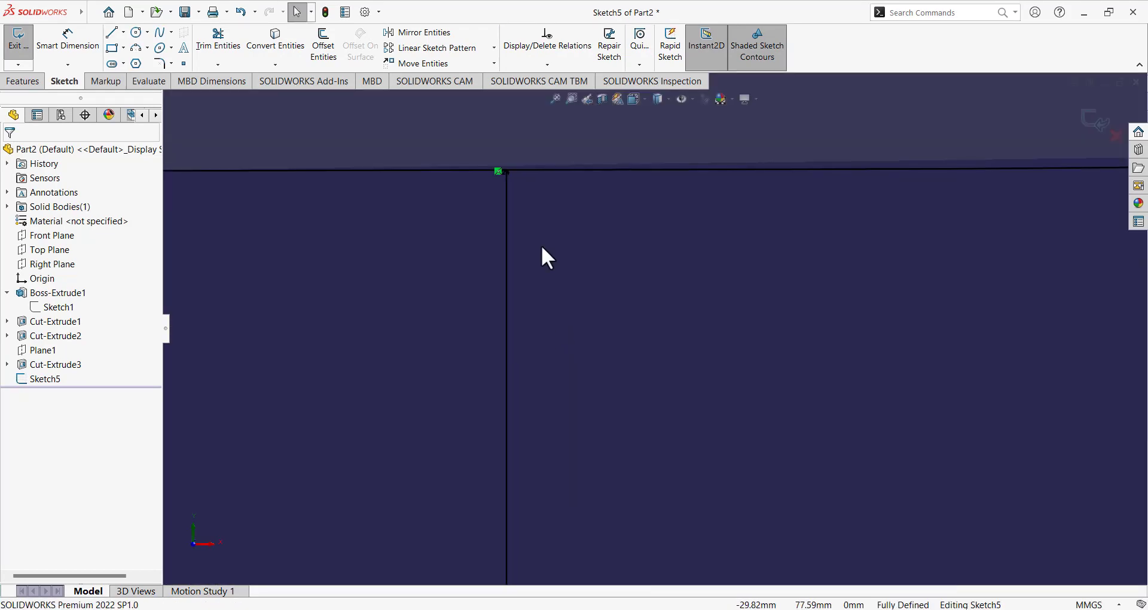
{"action": "left_click", "coordinate": [507, 177]}
{"action": "key", "text": "Escape"}
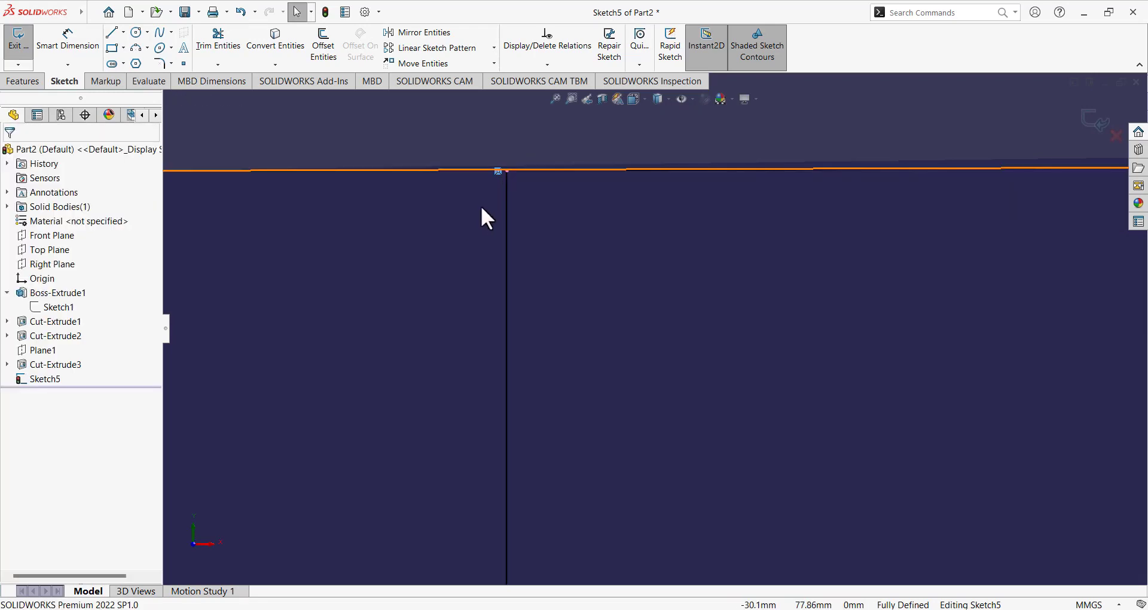
{"action": "key", "text": "Delete"}
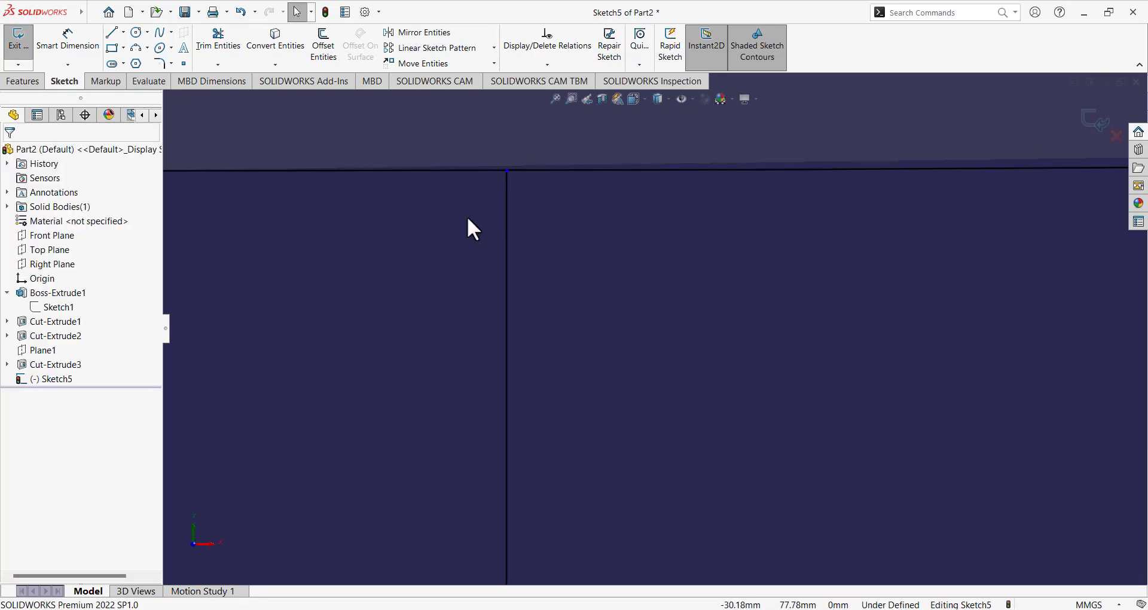
{"action": "left_click_drag", "start_coordinate": [508, 169], "coordinate": [507, 112]}
Trim away the divider's excess segment above the part edge with Trim Entities.
{"action": "scroll", "coordinate": [508, 225], "scroll_direction": "up", "scroll_amount": 1}
{"action": "scroll", "coordinate": [508, 228], "scroll_direction": "up", "scroll_amount": 3}
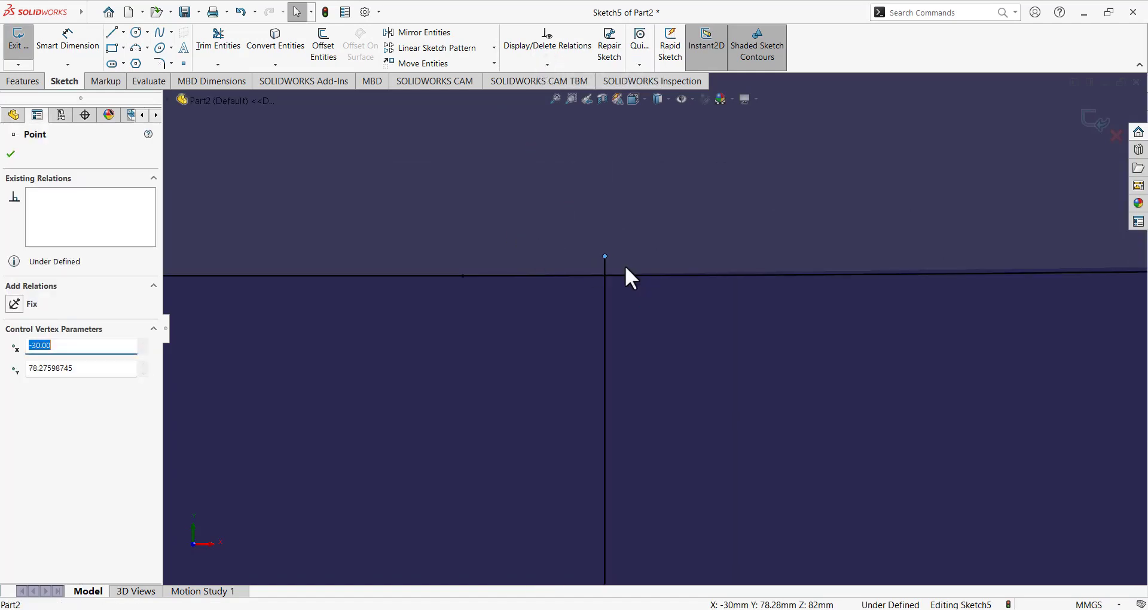
{"action": "scroll", "coordinate": [607, 223], "scroll_direction": "up", "scroll_amount": 2}
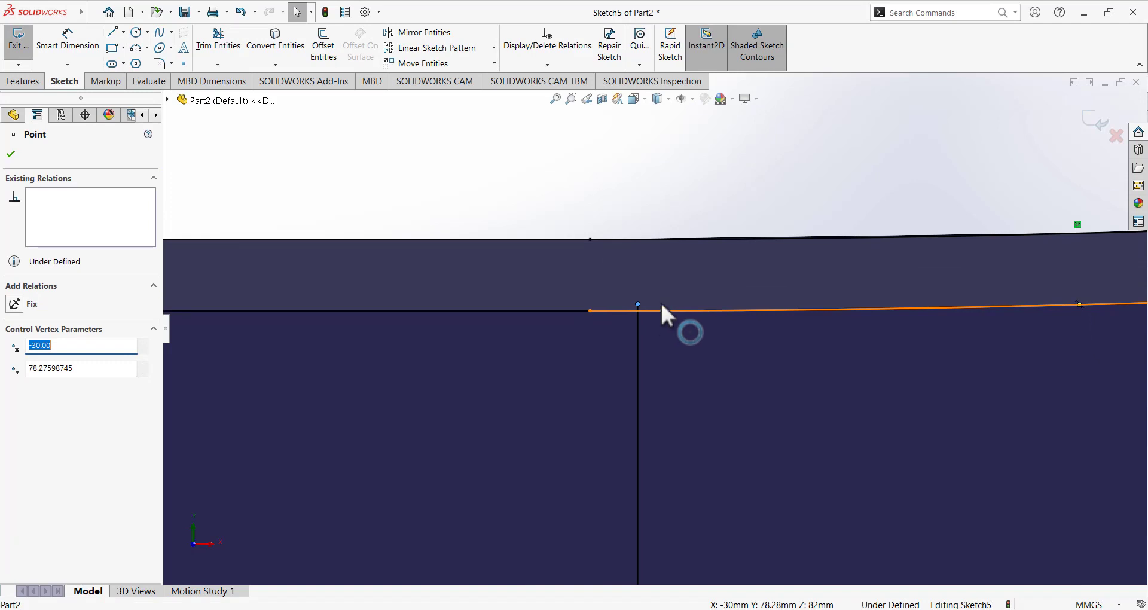
{"action": "left_click", "coordinate": [218, 42]}
{"action": "scroll", "coordinate": [652, 299], "scroll_direction": "down", "scroll_amount": 5}
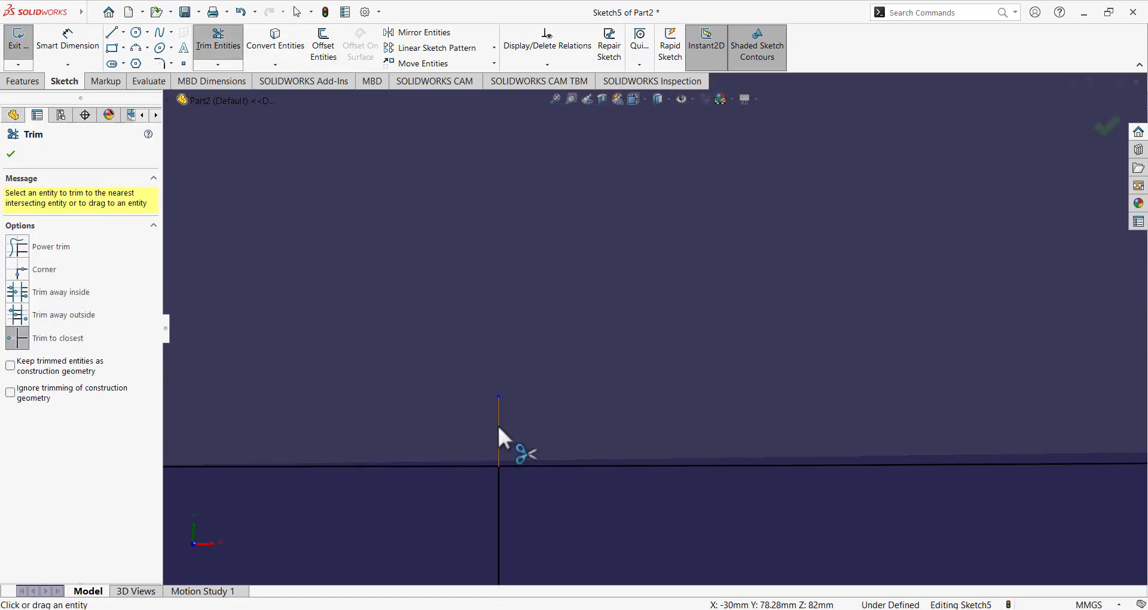
{"action": "left_click", "coordinate": [498, 424]}
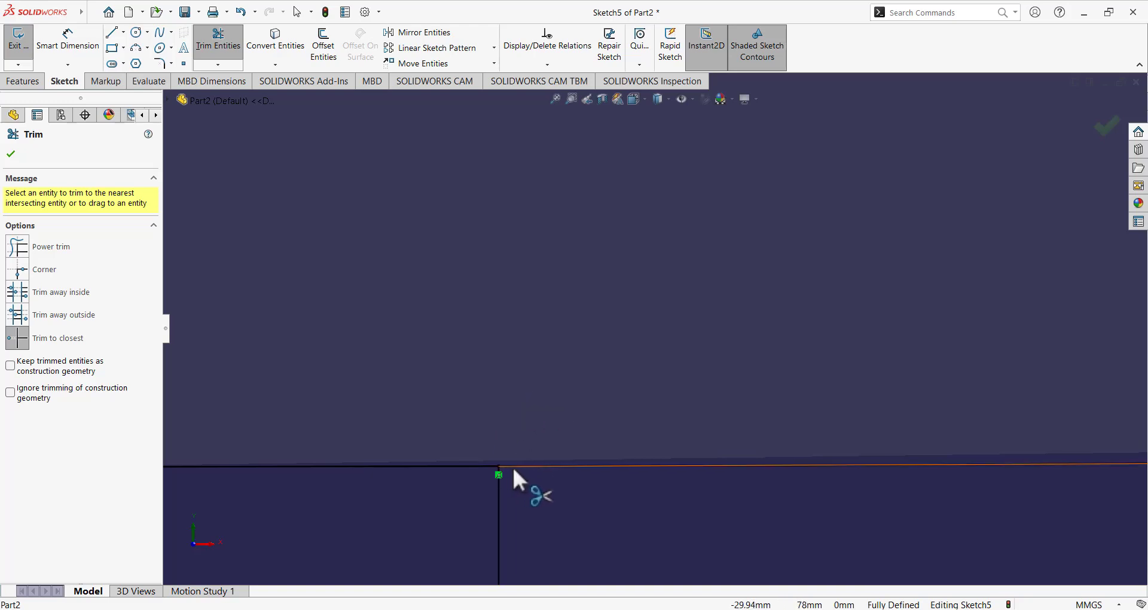
{"action": "left_click", "coordinate": [11, 154]}
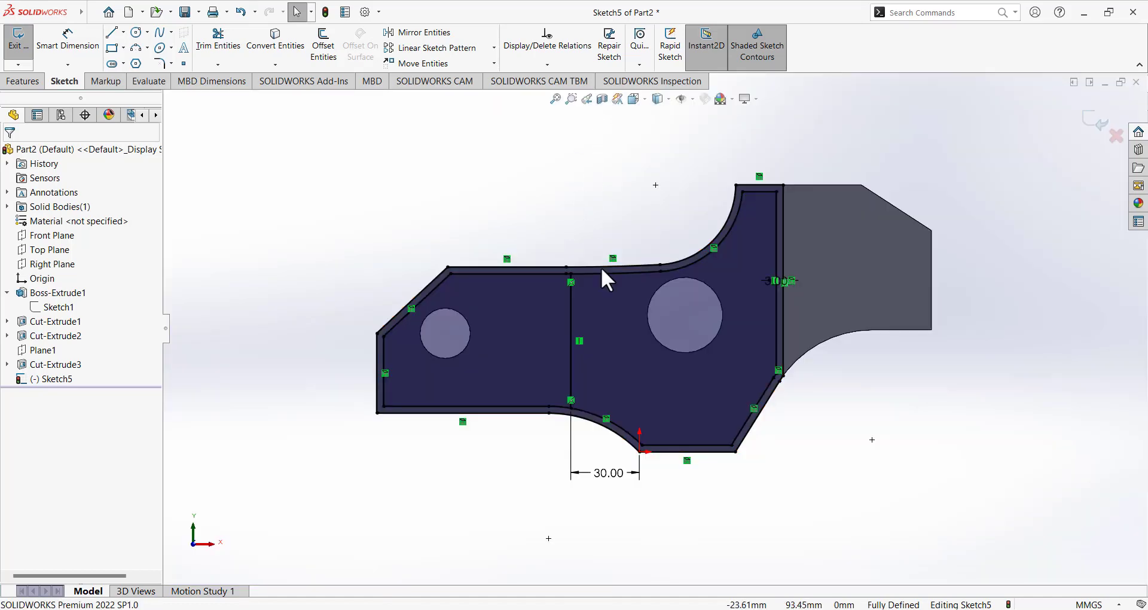
Exit Sketch5 and start an Extruded Cut using only its left region with the small hole.
{"action": "left_click", "coordinate": [18, 38]}
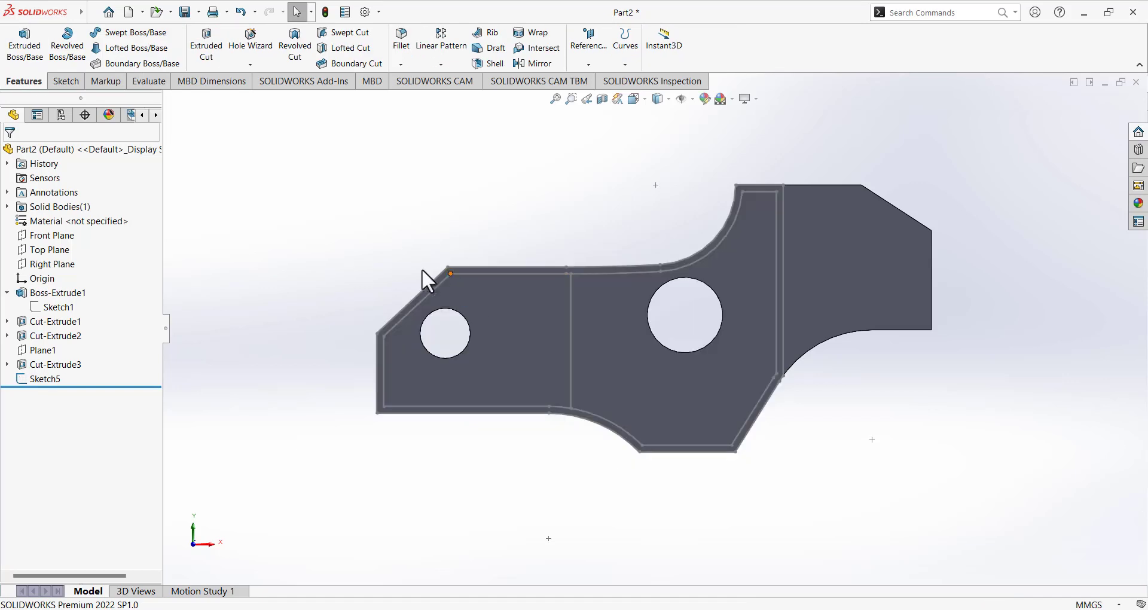
{"action": "left_click", "coordinate": [53, 379]}
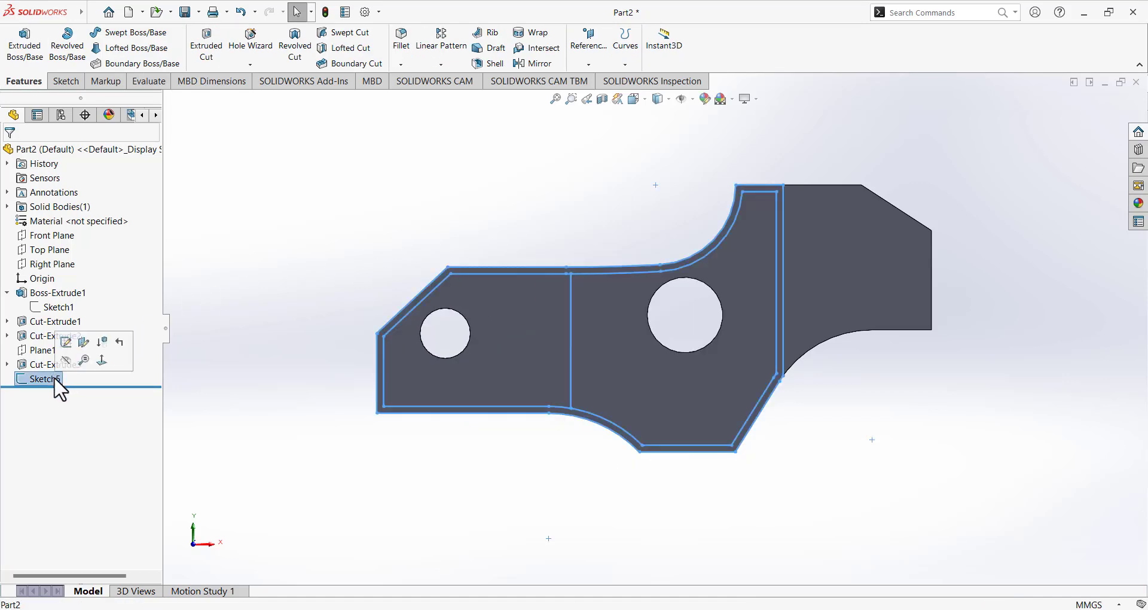
{"action": "left_click", "coordinate": [216, 54]}
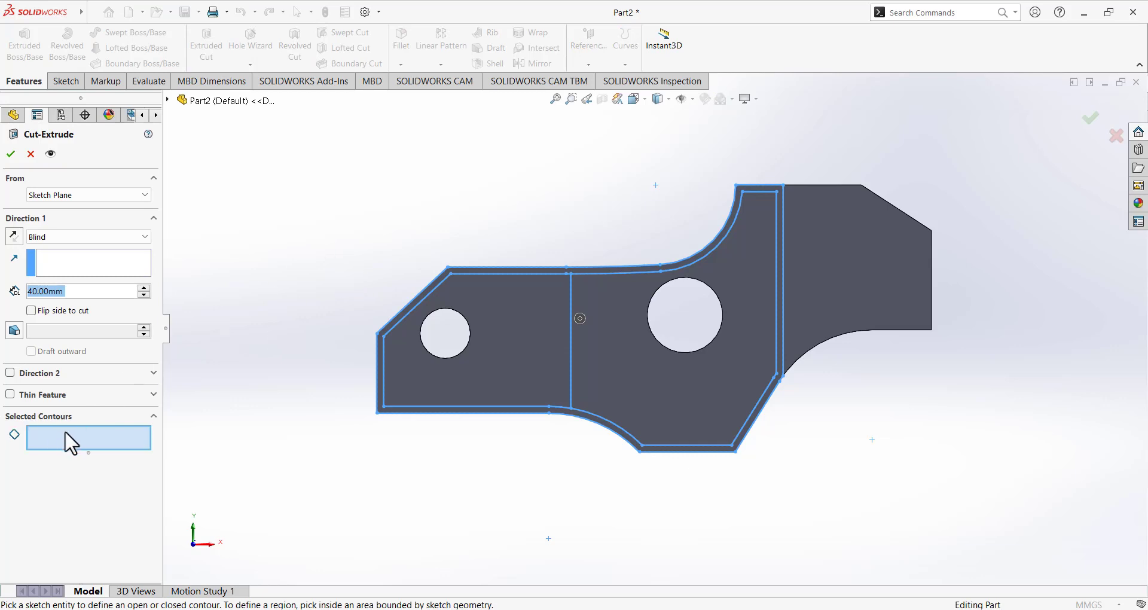
{"action": "left_click", "coordinate": [73, 432]}
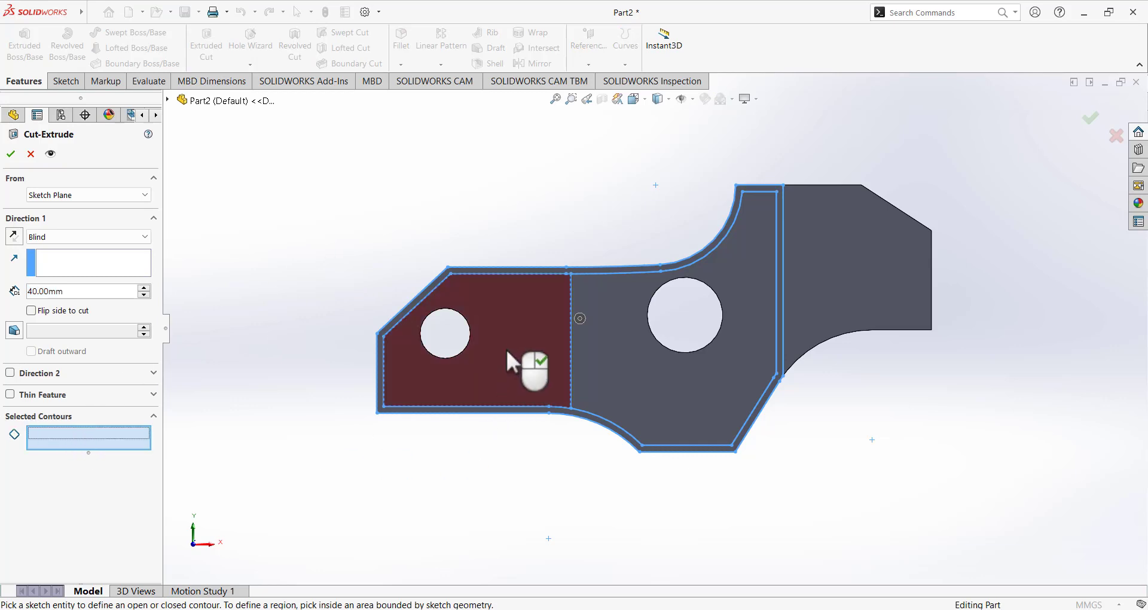
{"action": "middle_click_drag", "start_coordinate": [515, 342], "coordinate": [476, 382]}
{"action": "left_click", "coordinate": [482, 369]}
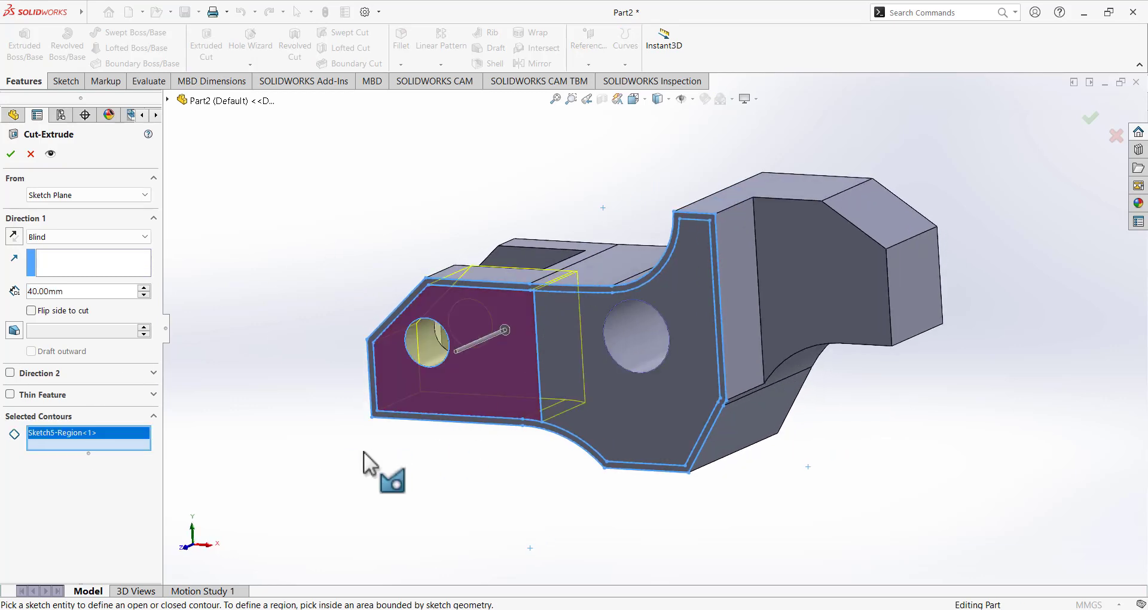
{"action": "mouse_move", "coordinate": [285, 330]}
{"action": "middle_mouse_down"}
{"action": "mouse_move", "coordinate": [338, 402]}
{"action": "mouse_move", "coordinate": [492, 432]}
{"action": "middle_mouse_up"}
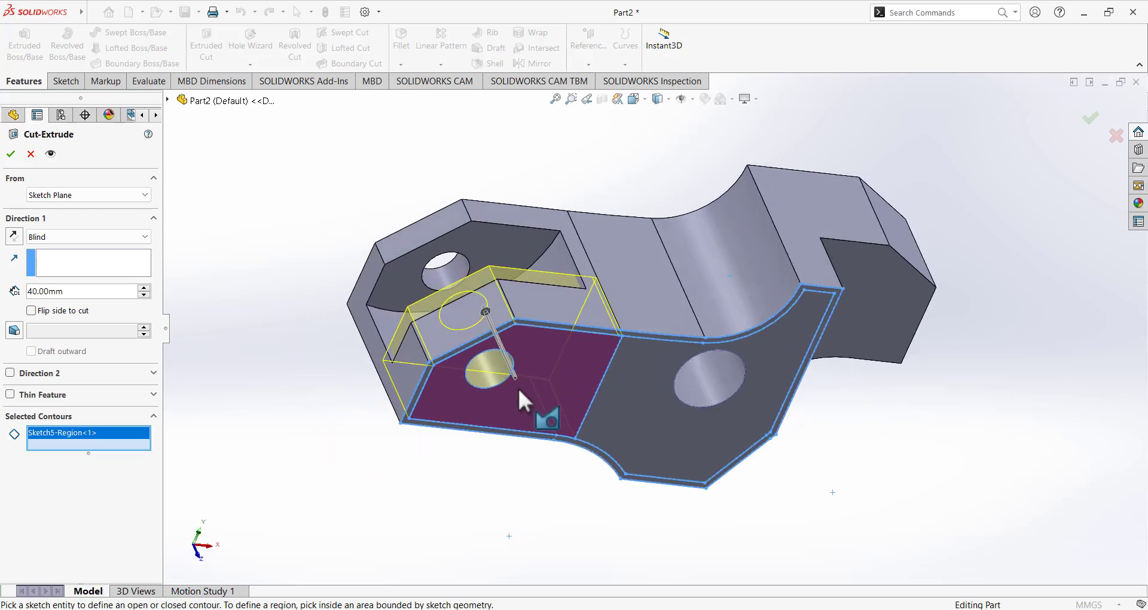
{"action": "middle_click_drag", "start_coordinate": [312, 351], "coordinate": [456, 489]}
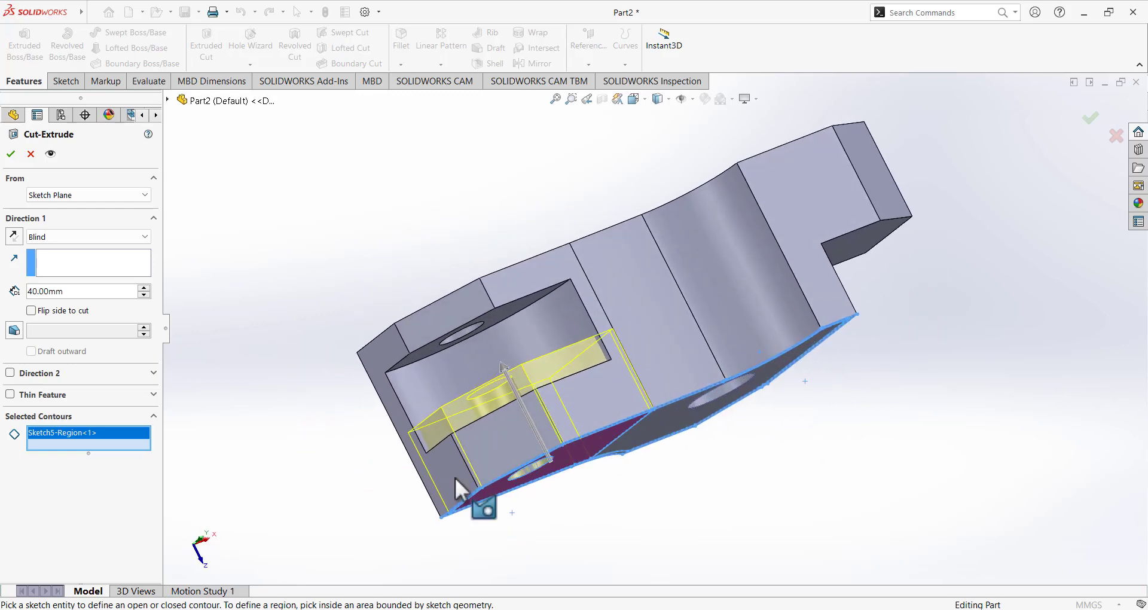
{"action": "left_click", "coordinate": [700, 608]}
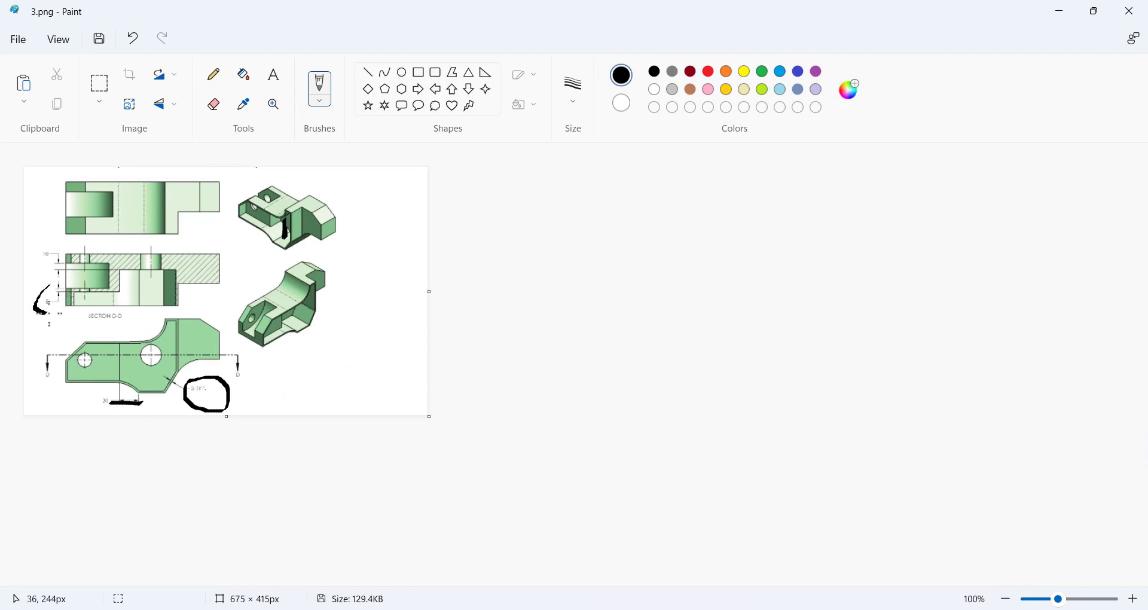
{"action": "left_click", "coordinate": [710, 607]}
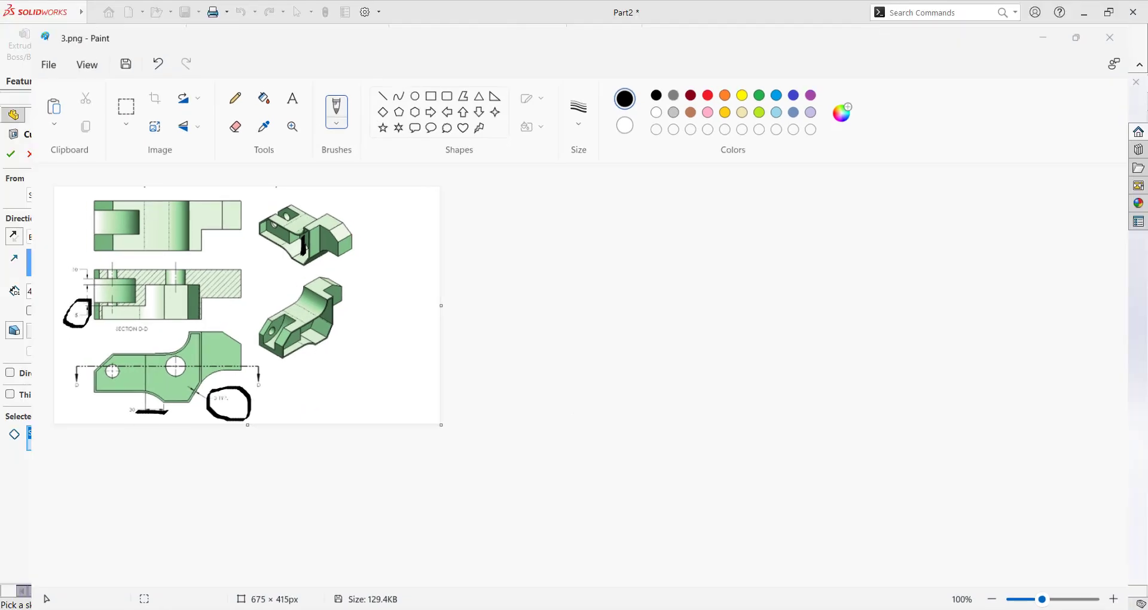
{"action": "left_click", "coordinate": [60, 237]}
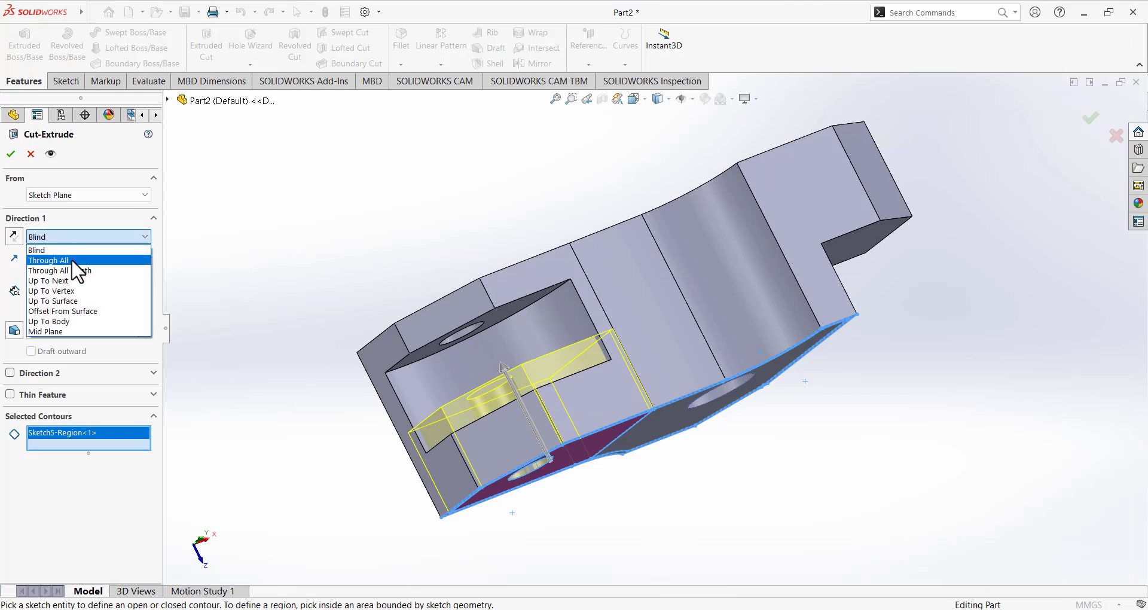
End the cut at an offset of 5 mm from the flat face inside the slot.
{"action": "left_click", "coordinate": [94, 310]}
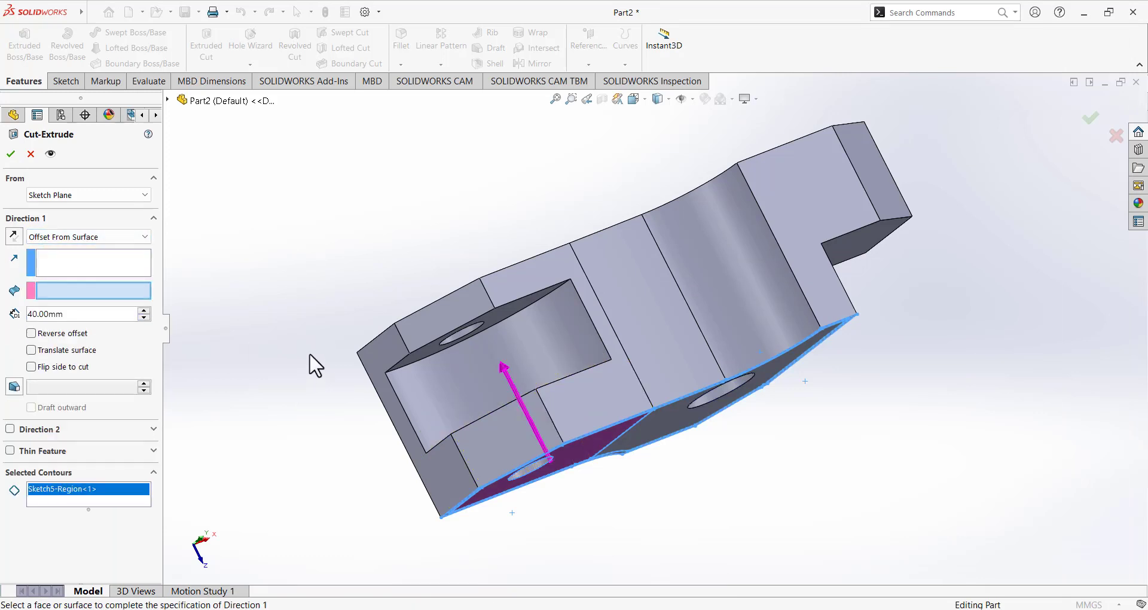
{"action": "middle_click_drag", "start_coordinate": [311, 361], "coordinate": [338, 407]}
{"action": "left_click", "coordinate": [579, 421]}
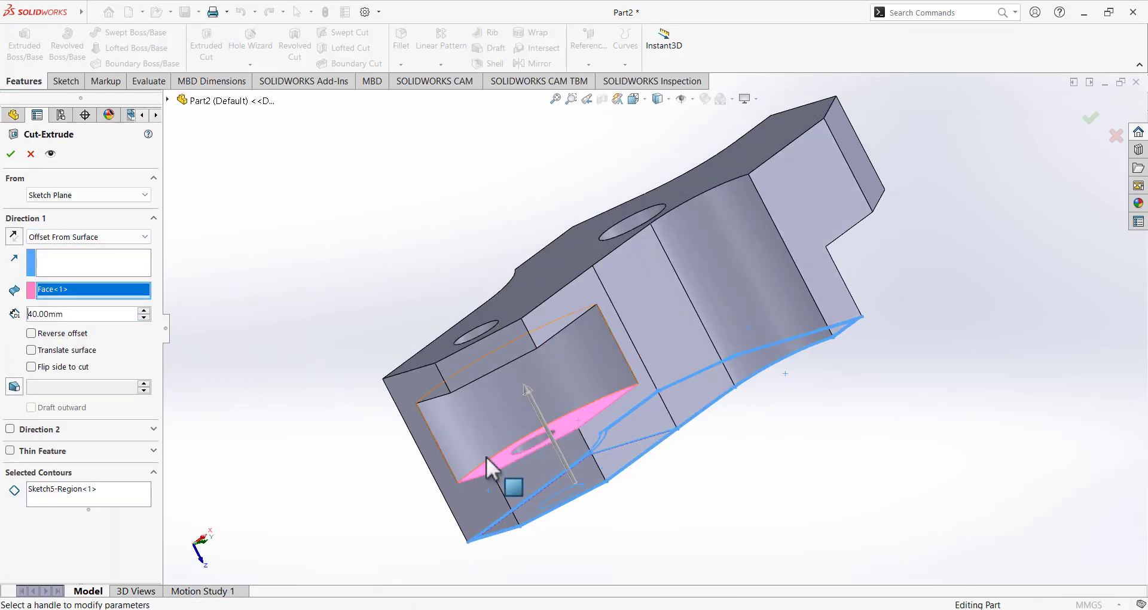
{"action": "middle_click_drag", "start_coordinate": [276, 467], "coordinate": [223, 368]}
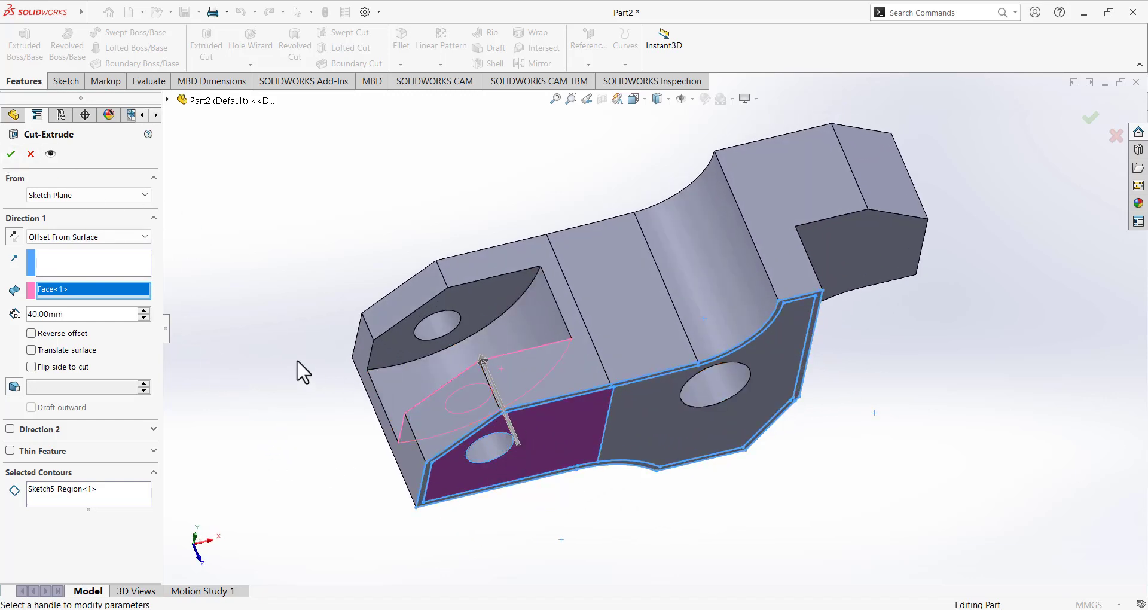
{"action": "middle_click_drag", "start_coordinate": [299, 367], "coordinate": [377, 405]}
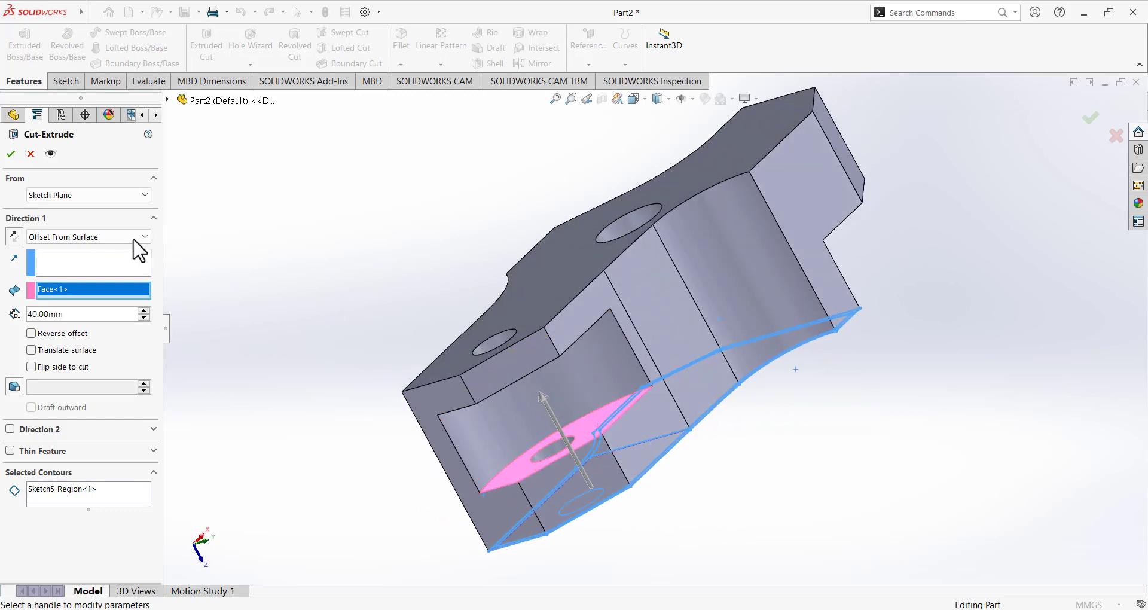
{"action": "left_click", "coordinate": [75, 314]}
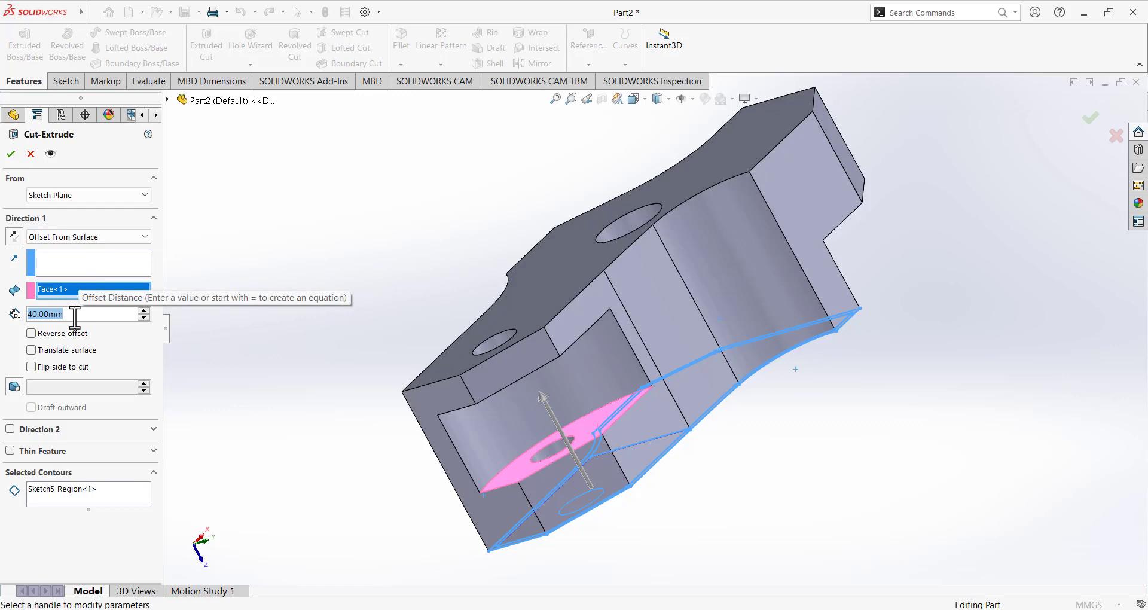
{"action": "type", "text": "5"}
{"action": "key", "text": "Return"}
Check the preview against the drawing, keep the original offset direction, and accept as Cut-Extrude5.
{"action": "key", "text": "alt+Tab"}
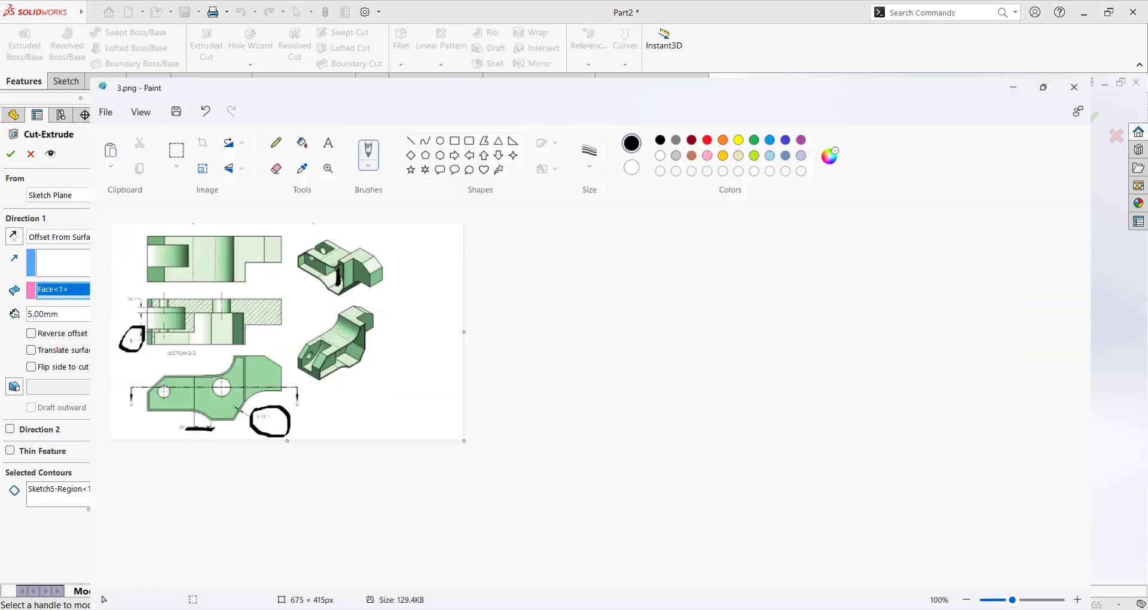
{"action": "left_click", "coordinate": [657, 609]}
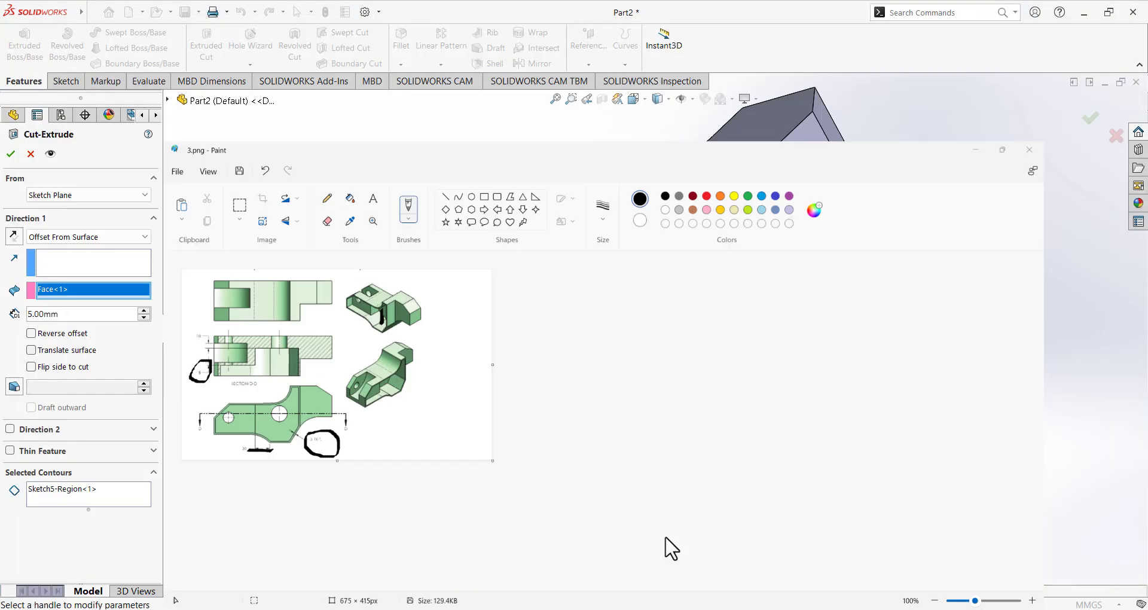
{"action": "mouse_move", "coordinate": [577, 434]}
{"action": "middle_mouse_down"}
{"action": "mouse_move", "coordinate": [540, 359]}
{"action": "mouse_move", "coordinate": [547, 398]}
{"action": "middle_mouse_up"}
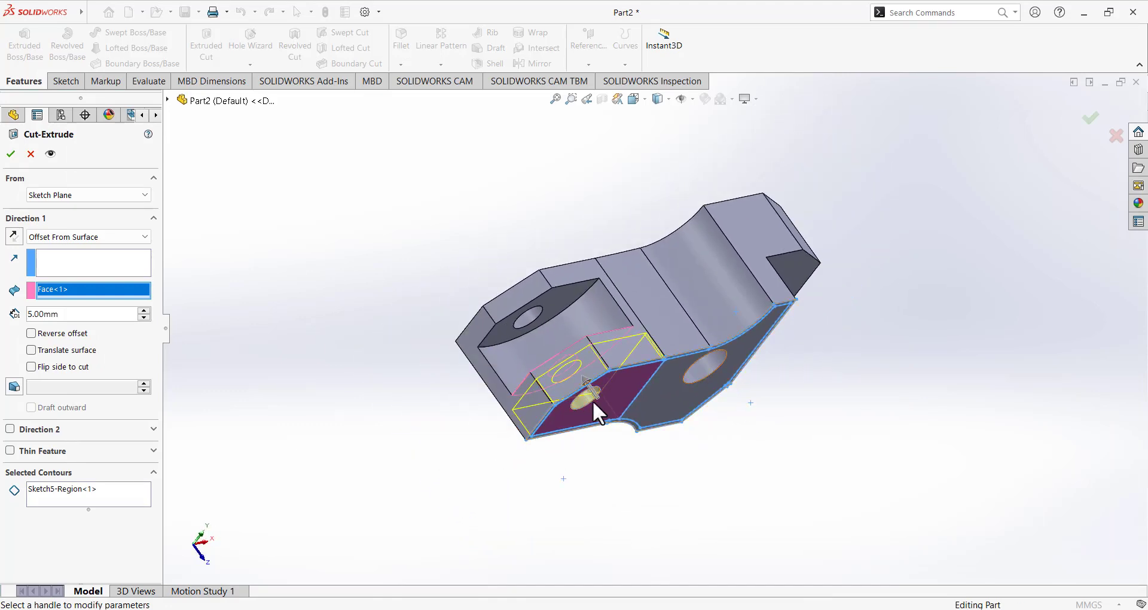
{"action": "scroll", "coordinate": [550, 407], "scroll_direction": "down", "scroll_amount": 5}
{"action": "middle_click_drag", "start_coordinate": [440, 335], "coordinate": [472, 402]}
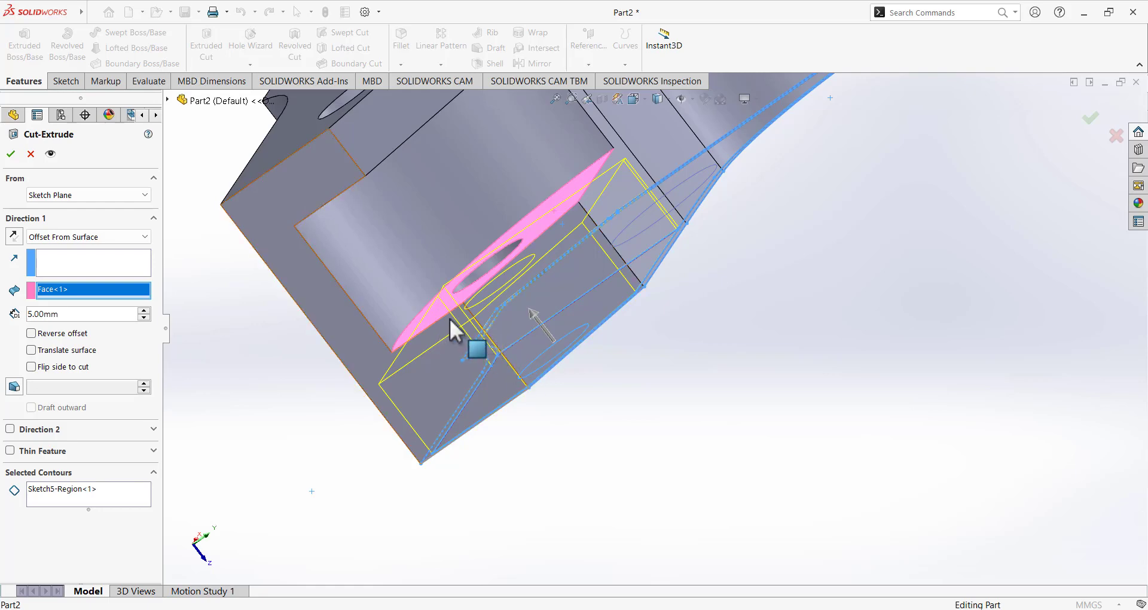
{"action": "middle_click_drag", "start_coordinate": [467, 327], "coordinate": [518, 322]}
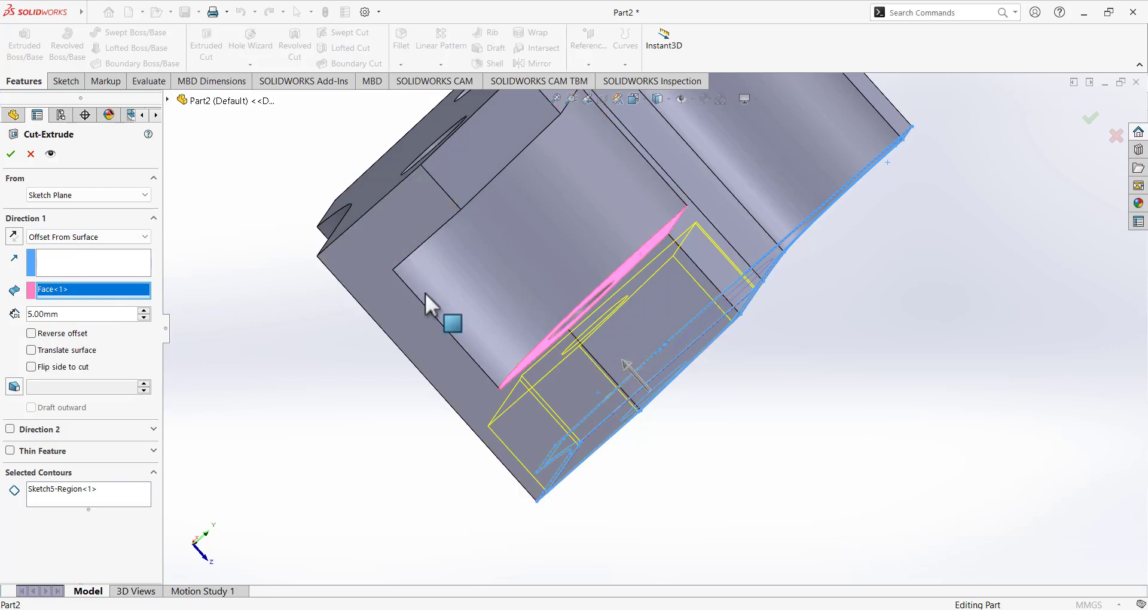
{"action": "left_click", "coordinate": [31, 334]}
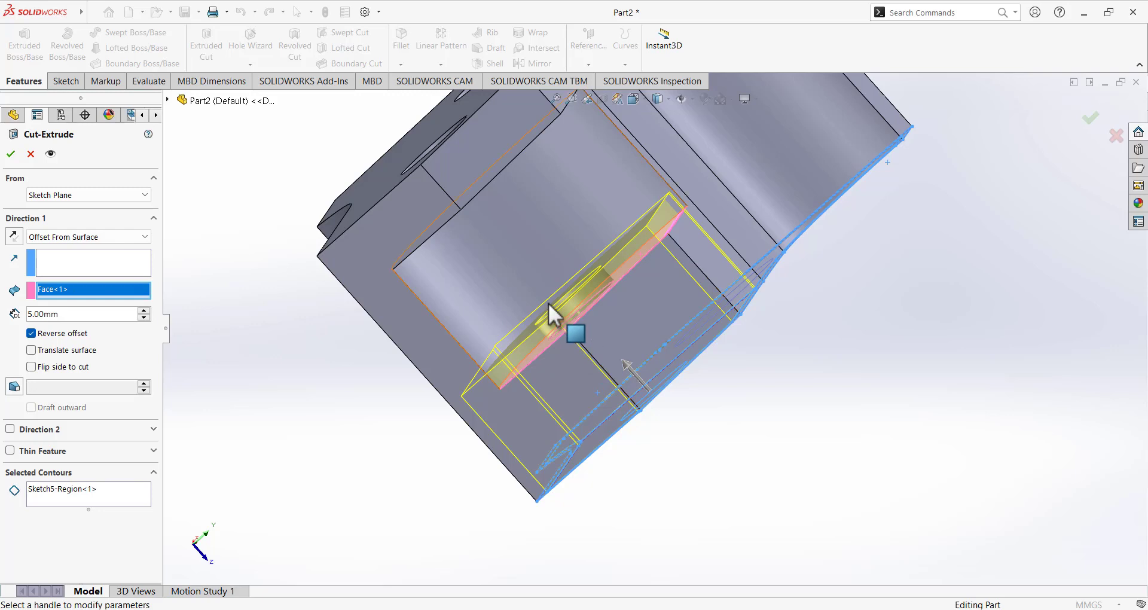
{"action": "left_click", "coordinate": [31, 333]}
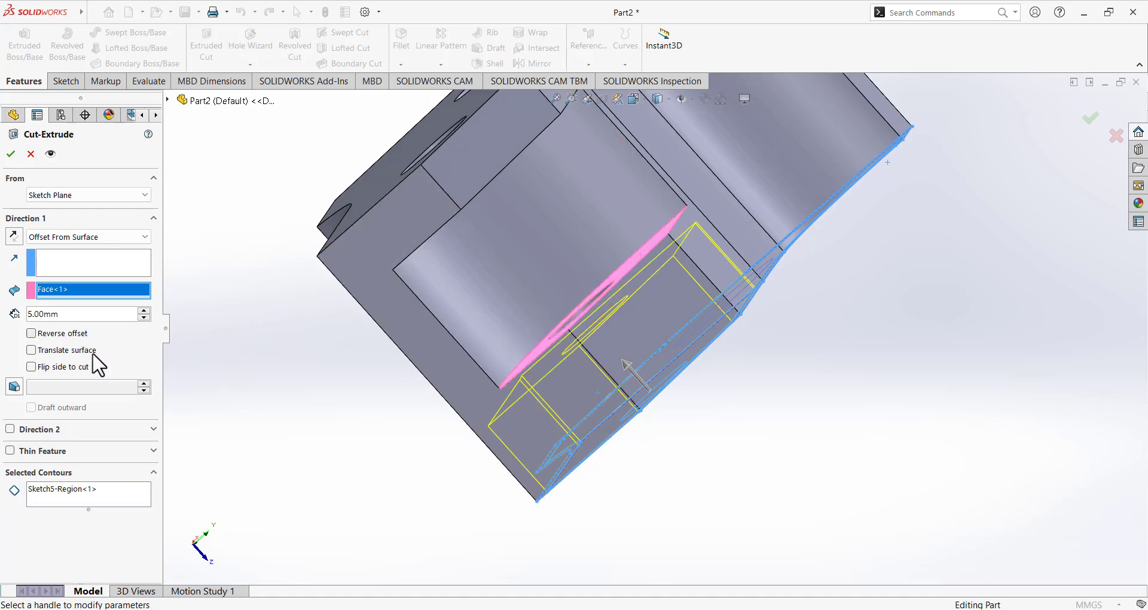
{"action": "middle_click_drag", "start_coordinate": [310, 412], "coordinate": [402, 392]}
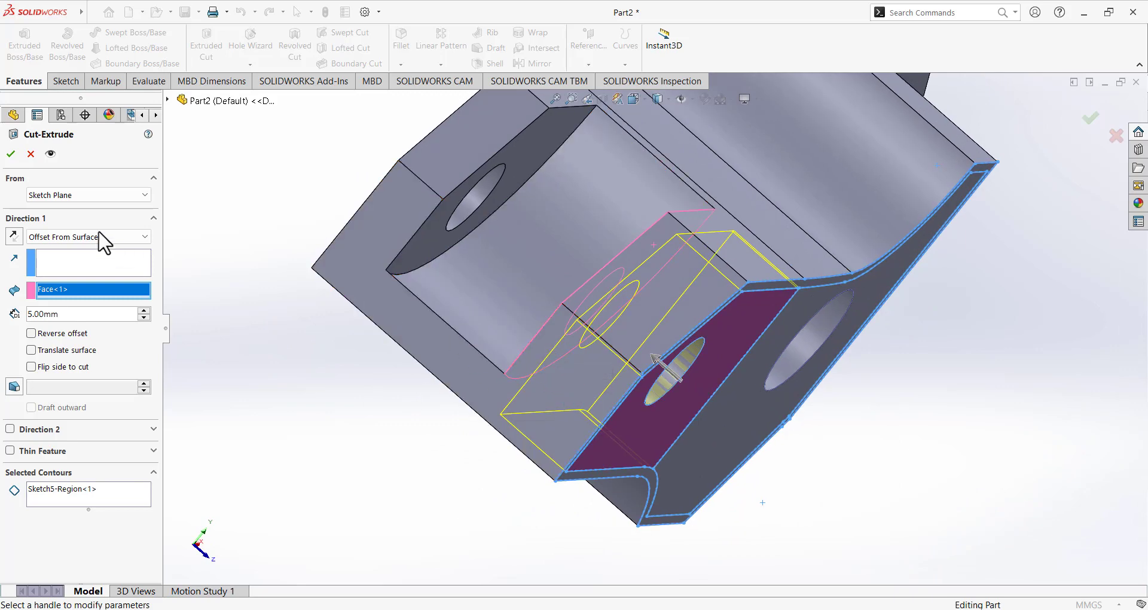
{"action": "left_click", "coordinate": [11, 153]}
{"action": "middle_click_drag", "start_coordinate": [360, 384], "coordinate": [293, 313]}
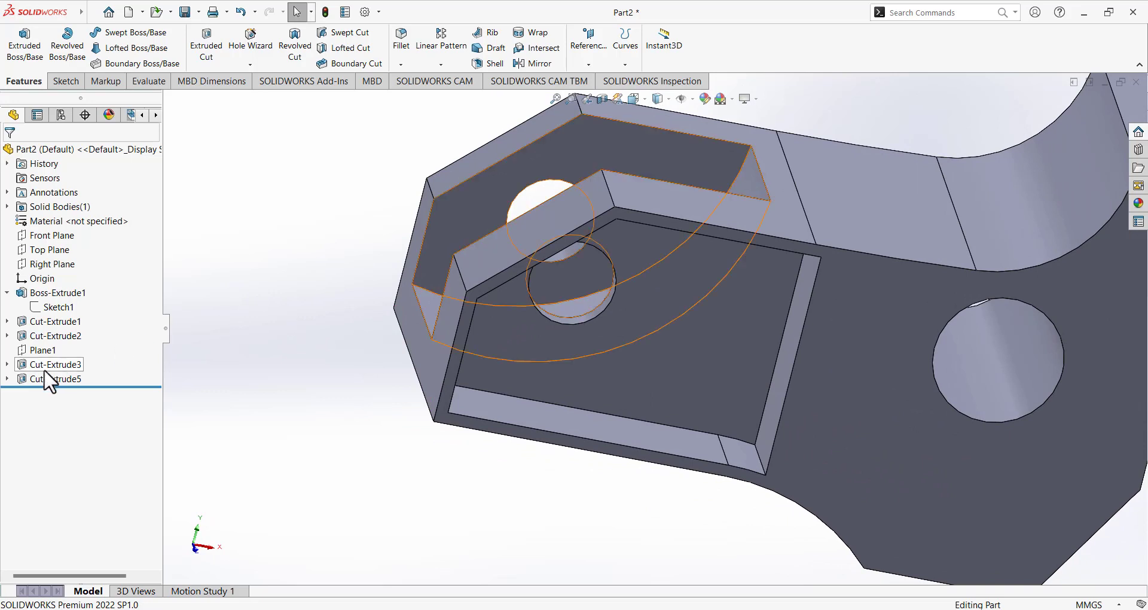
Expand Cut-Extrude5 in the feature tree and select its Sketch5.
{"action": "scroll", "coordinate": [264, 397], "scroll_direction": "up", "scroll_amount": 3}
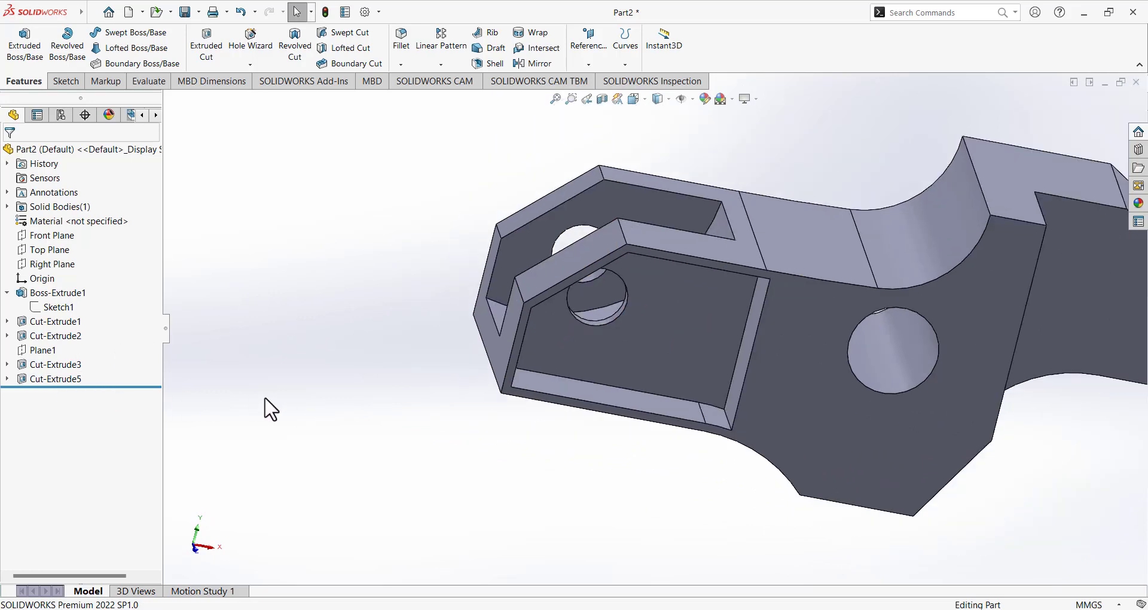
{"action": "scroll", "coordinate": [897, 400], "scroll_direction": "down", "scroll_amount": 2}
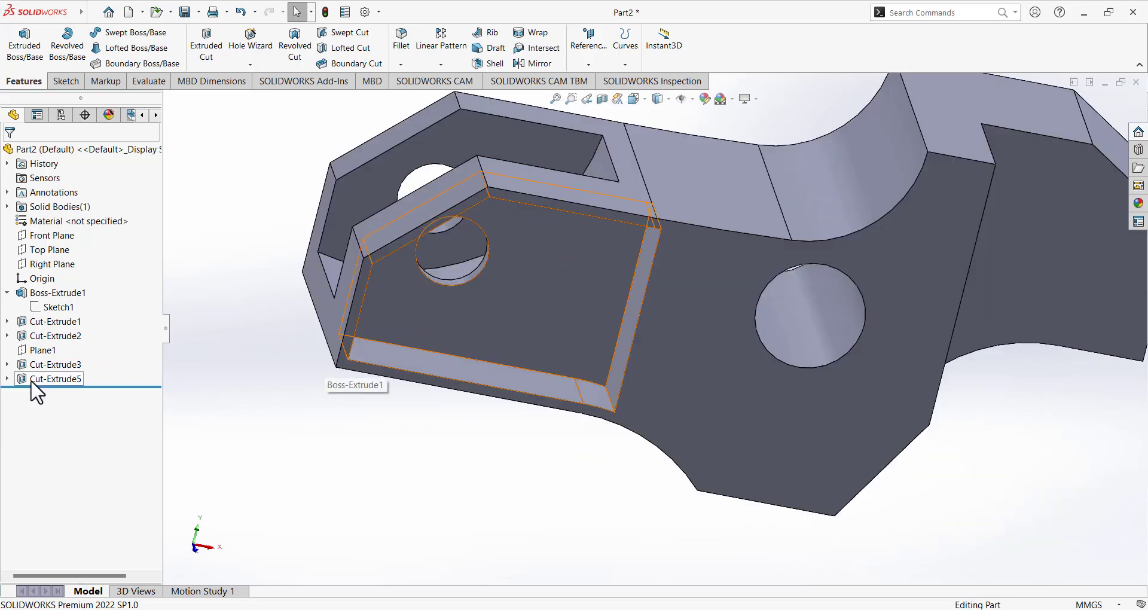
{"action": "left_click", "coordinate": [7, 379]}
{"action": "left_click", "coordinate": [47, 395]}
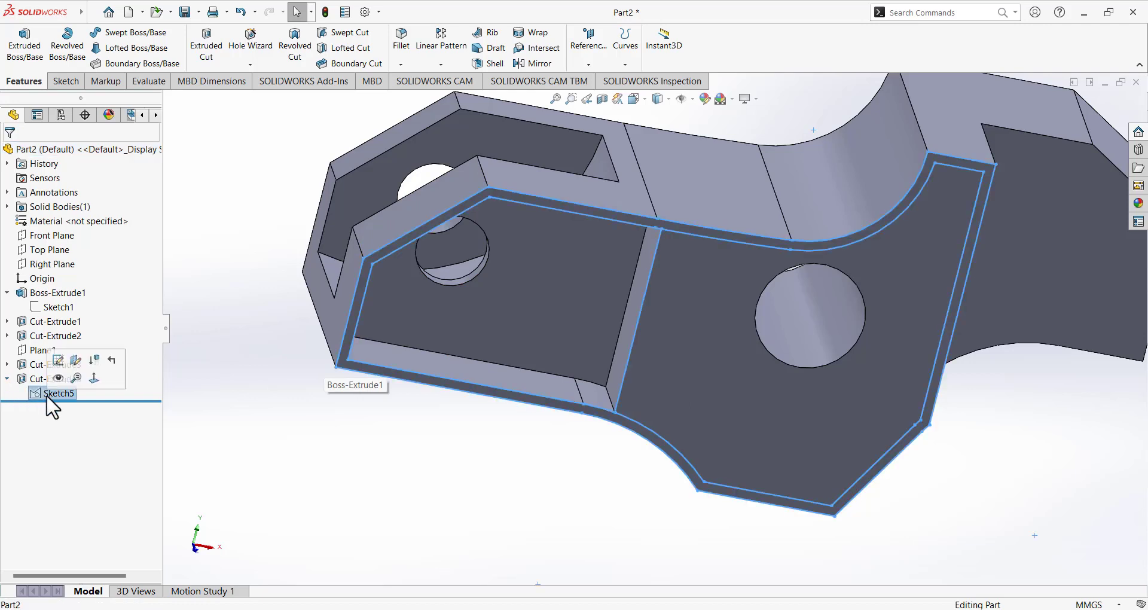
Start an extruded cut from Sketch5 using its right-hand region as the profile.
{"action": "left_click", "coordinate": [198, 58]}
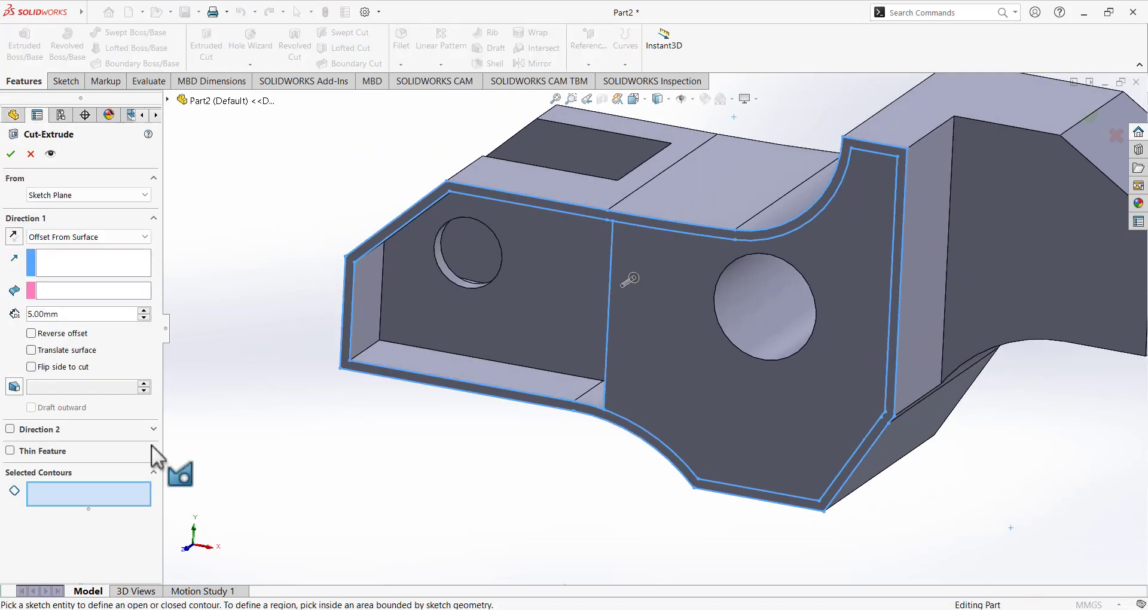
{"action": "left_click", "coordinate": [662, 323]}
{"action": "middle_click_drag", "start_coordinate": [353, 272], "coordinate": [436, 269]}
{"action": "scroll", "coordinate": [399, 331], "scroll_direction": "down", "scroll_amount": 4}
{"action": "scroll", "coordinate": [399, 331], "scroll_direction": "up", "scroll_amount": 5}
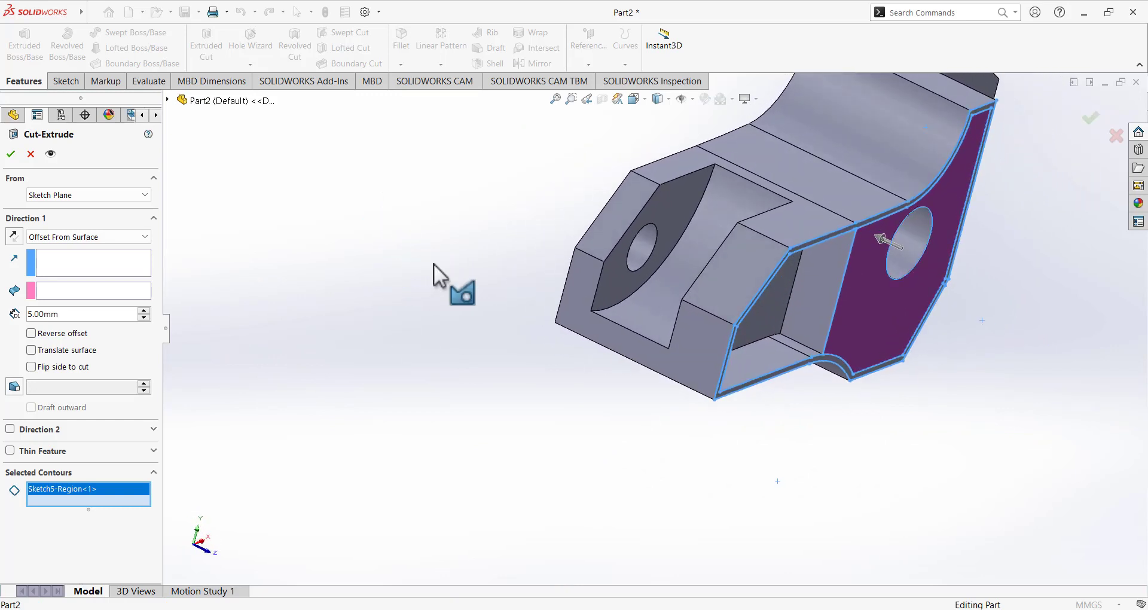
{"action": "left_click", "coordinate": [695, 581]}
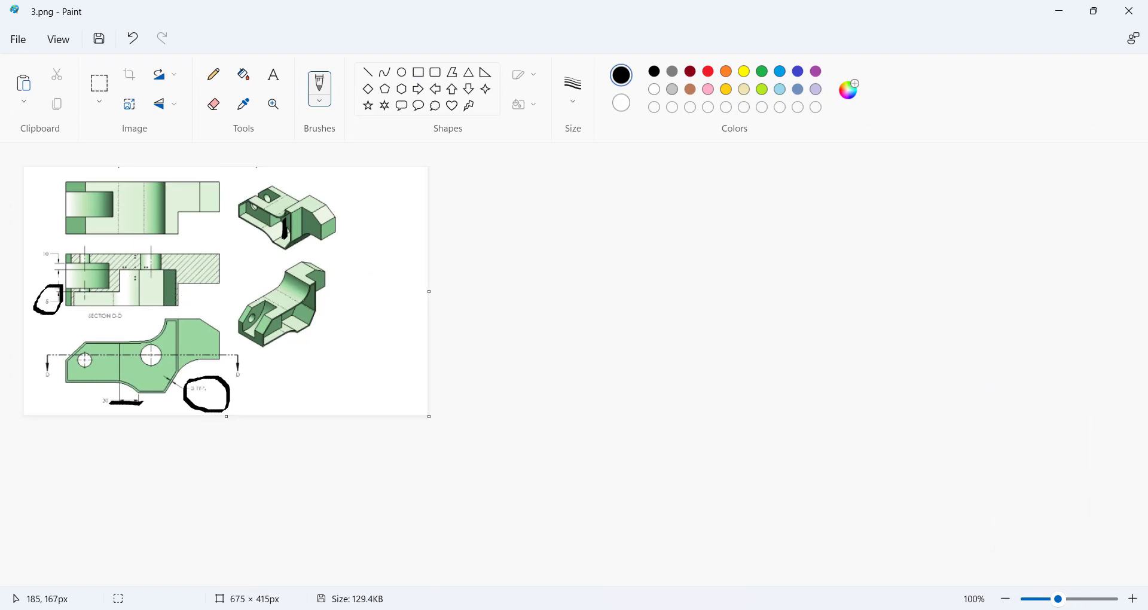
Draw a black line across the section view and loop around its dimension in Paint.
{"action": "left_click_drag", "start_coordinate": [132, 268], "coordinate": [175, 268]}
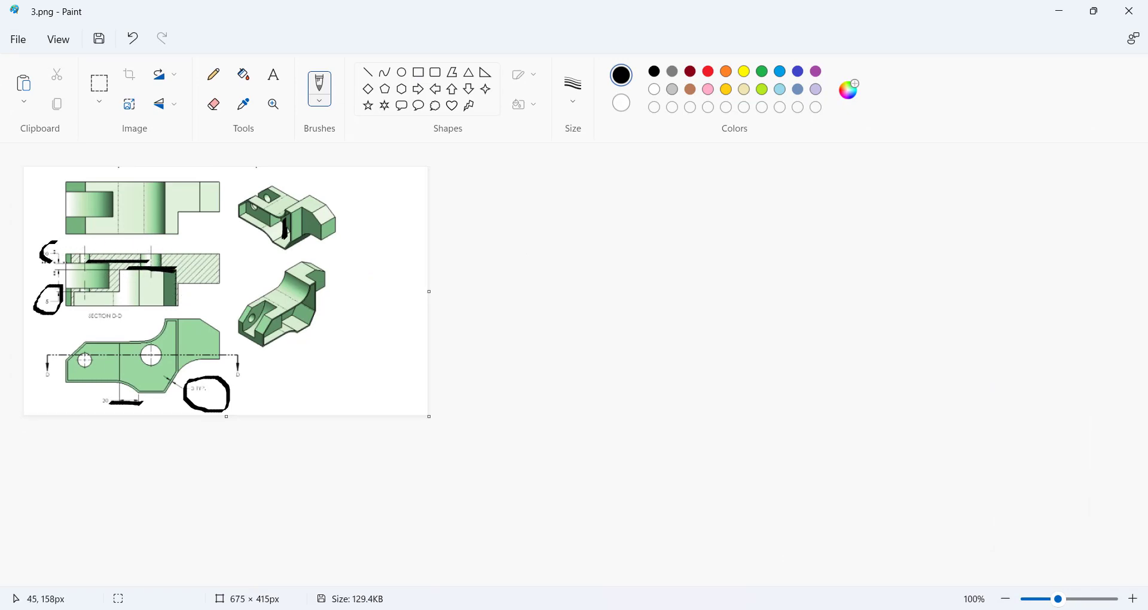
{"action": "left_click_drag", "start_coordinate": [51, 261], "coordinate": [51, 244]}
{"action": "left_click", "coordinate": [706, 607]}
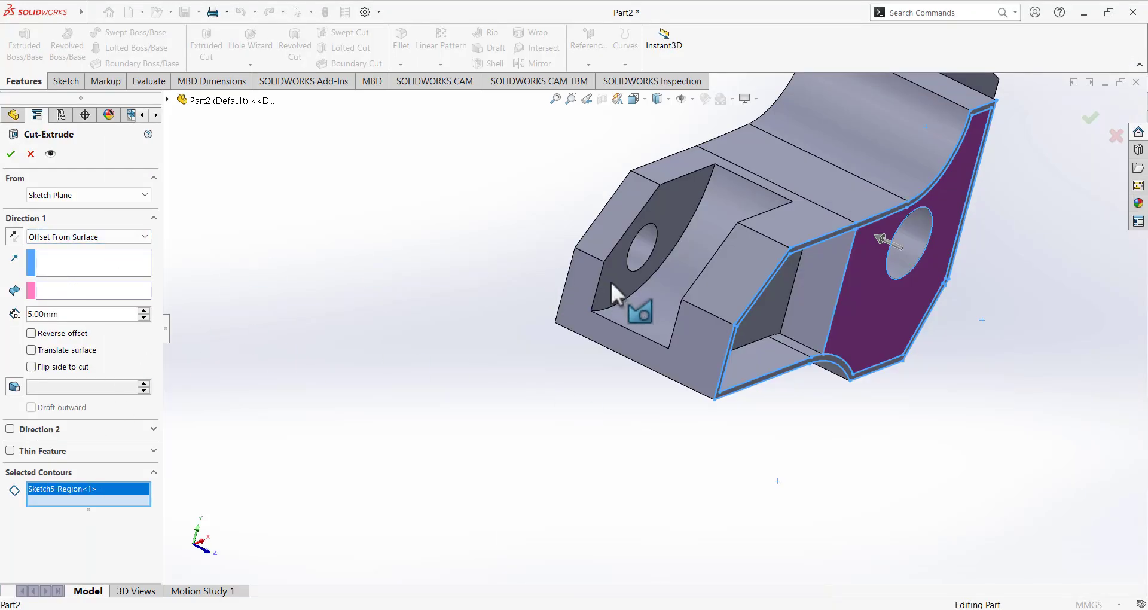
Offset the cut 15 mm from the inner cut-out face.
{"action": "left_click", "coordinate": [90, 271]}
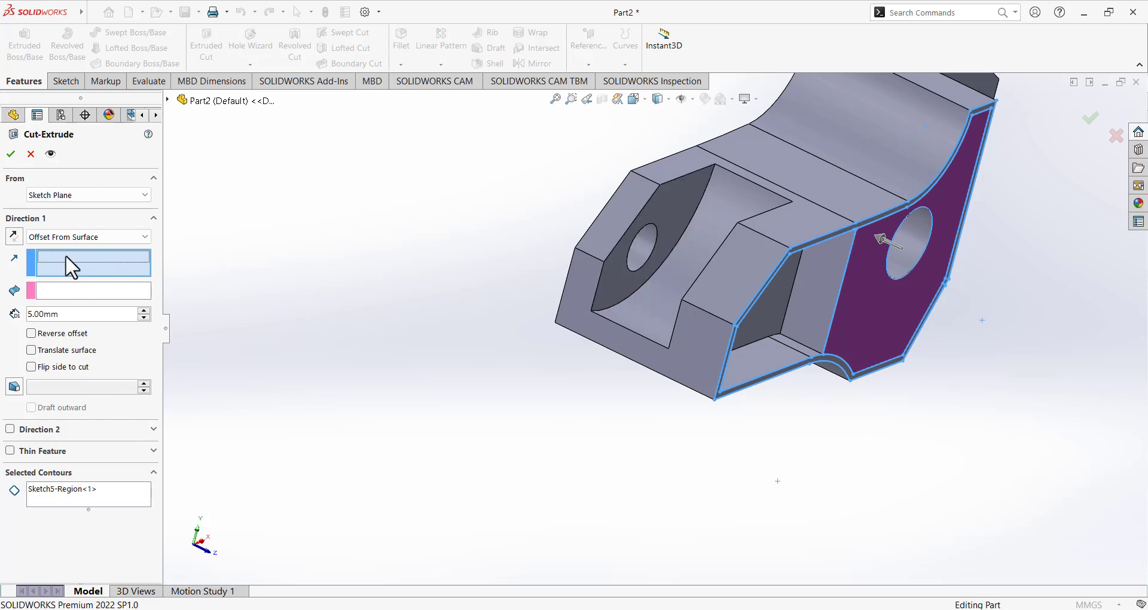
{"action": "left_click", "coordinate": [622, 284]}
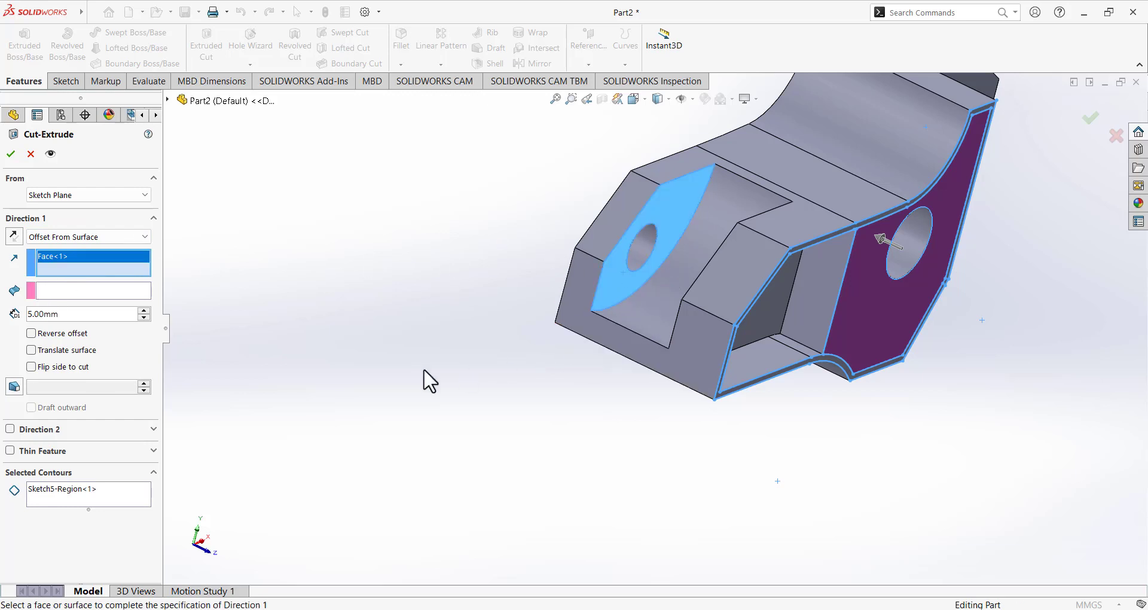
{"action": "left_click", "coordinate": [67, 316]}
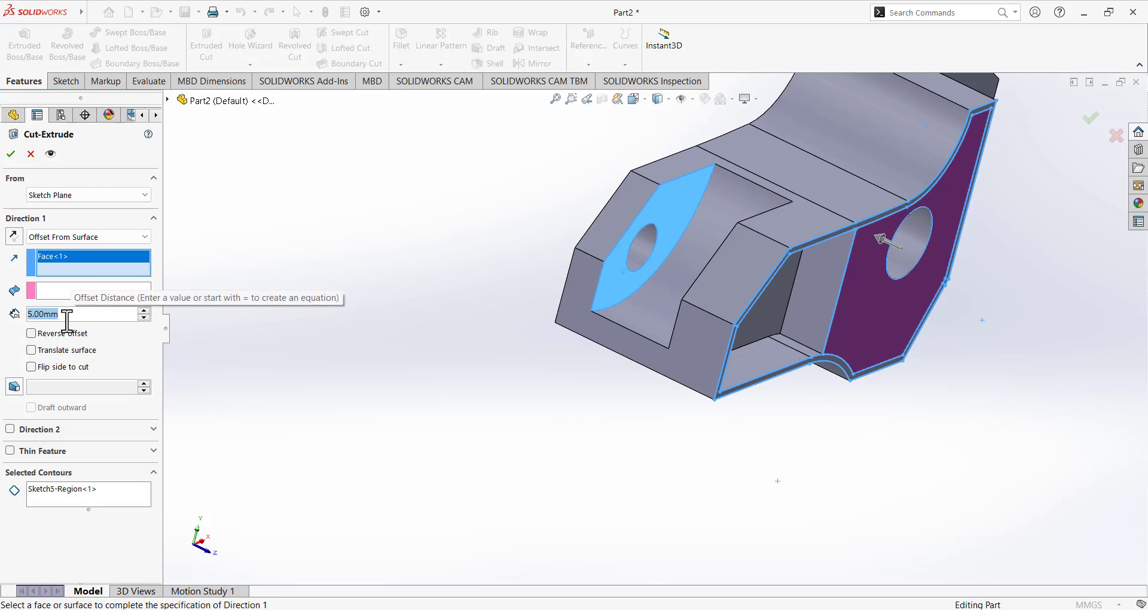
{"action": "type", "text": "15"}
{"action": "key", "text": "Return"}
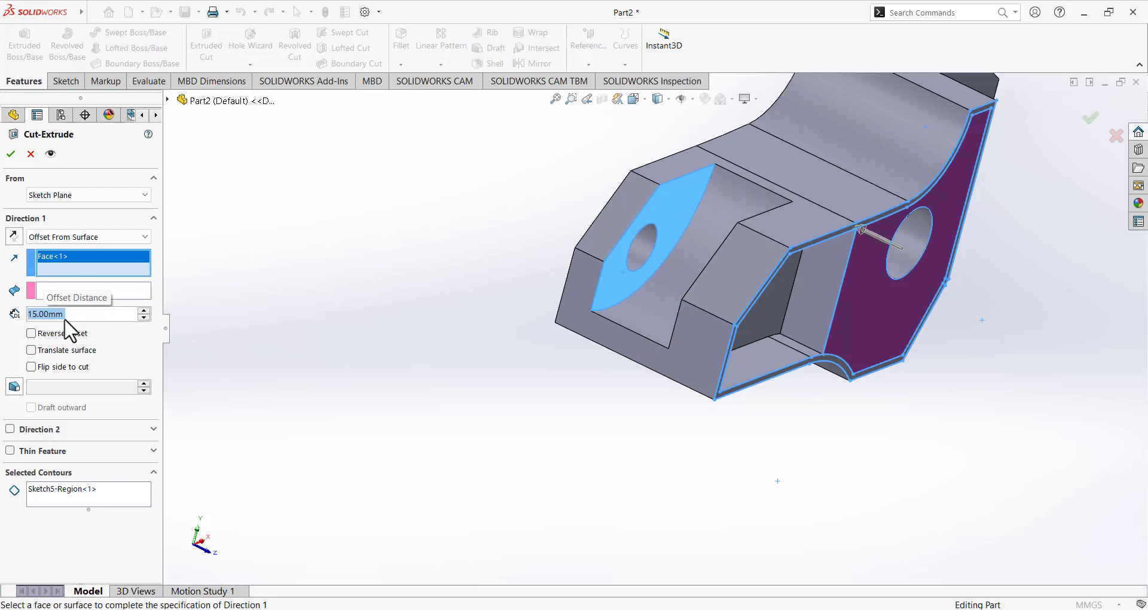
Undo the last hand-drawn loop on the reference drawing in Paint.
{"action": "left_click", "coordinate": [721, 603]}
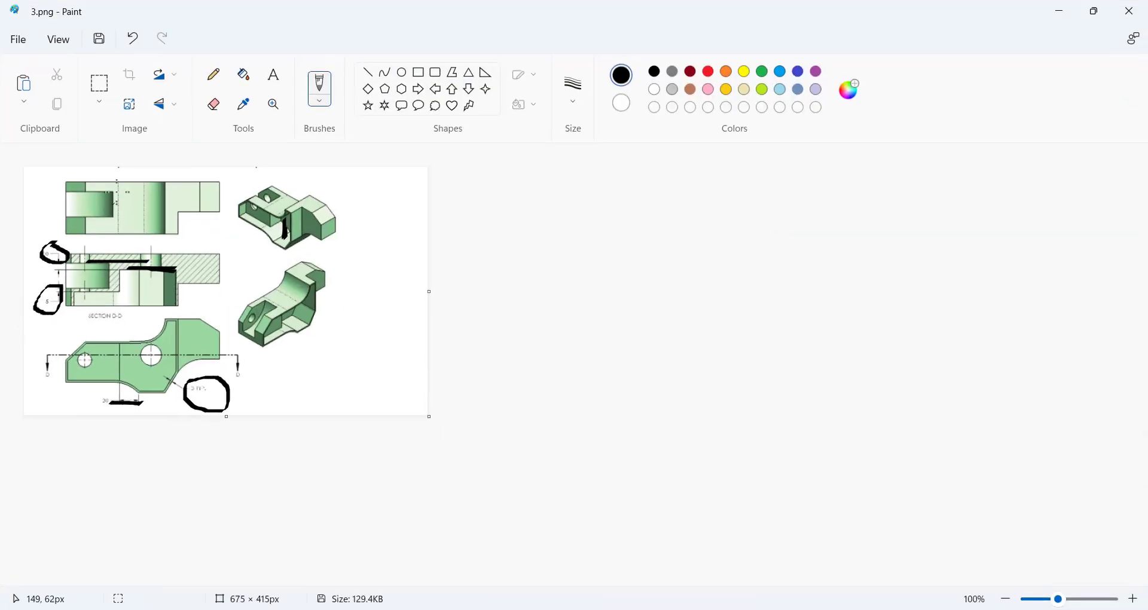
{"action": "left_click", "coordinate": [132, 39]}
{"action": "key", "text": "alt+Tab"}
Change the offset distance to 10 mm and try to confirm the cut.
{"action": "double_click", "coordinate": [97, 313]}
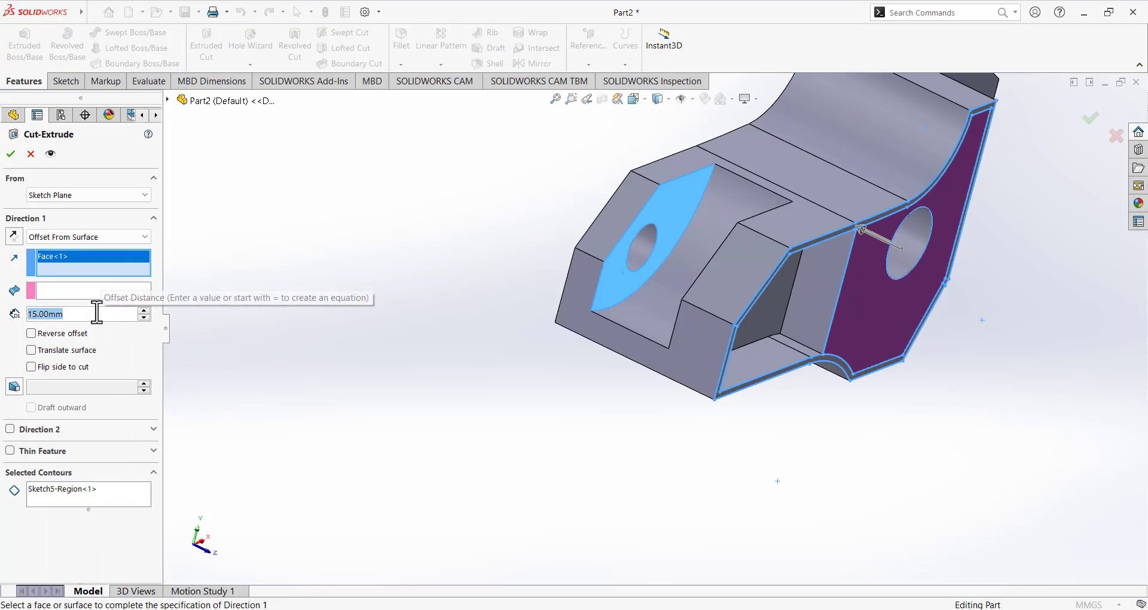
{"action": "type", "text": "10"}
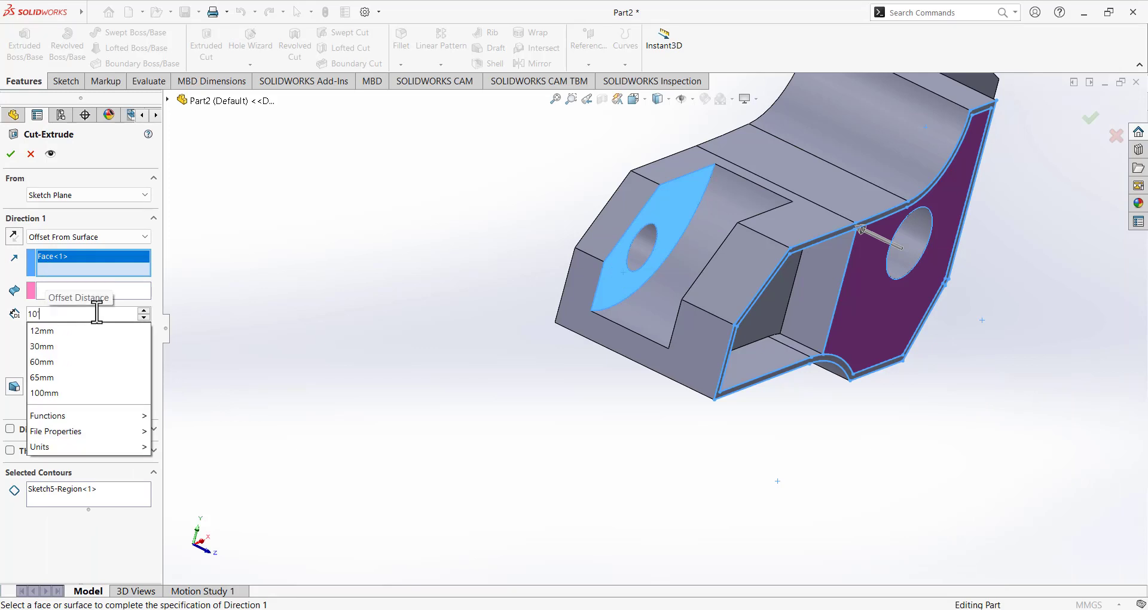
{"action": "key", "text": "Return"}
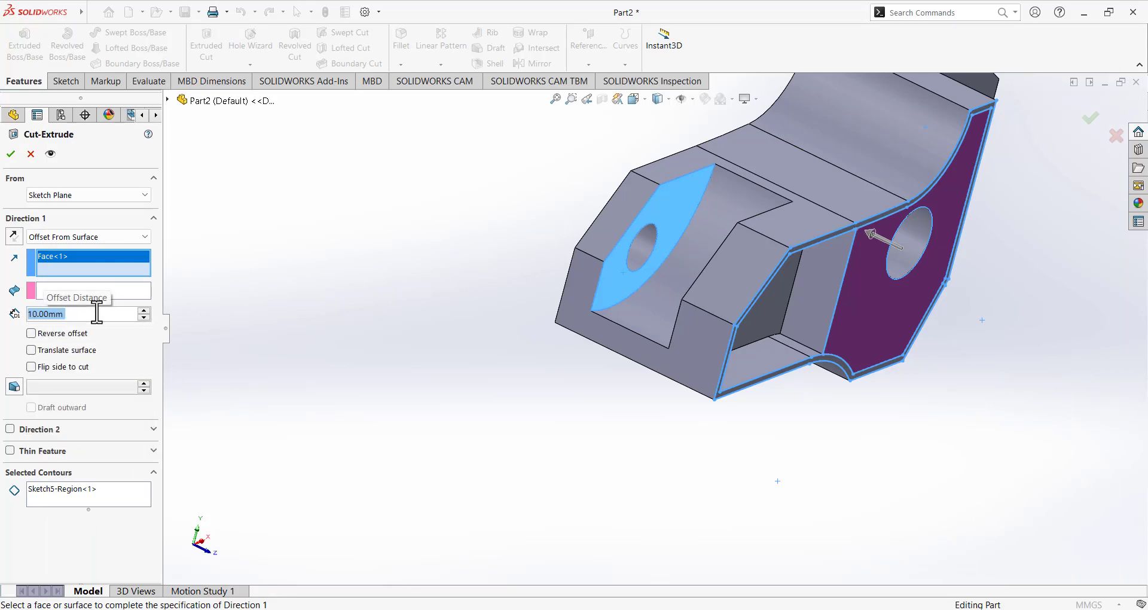
{"action": "left_click", "coordinate": [11, 154]}
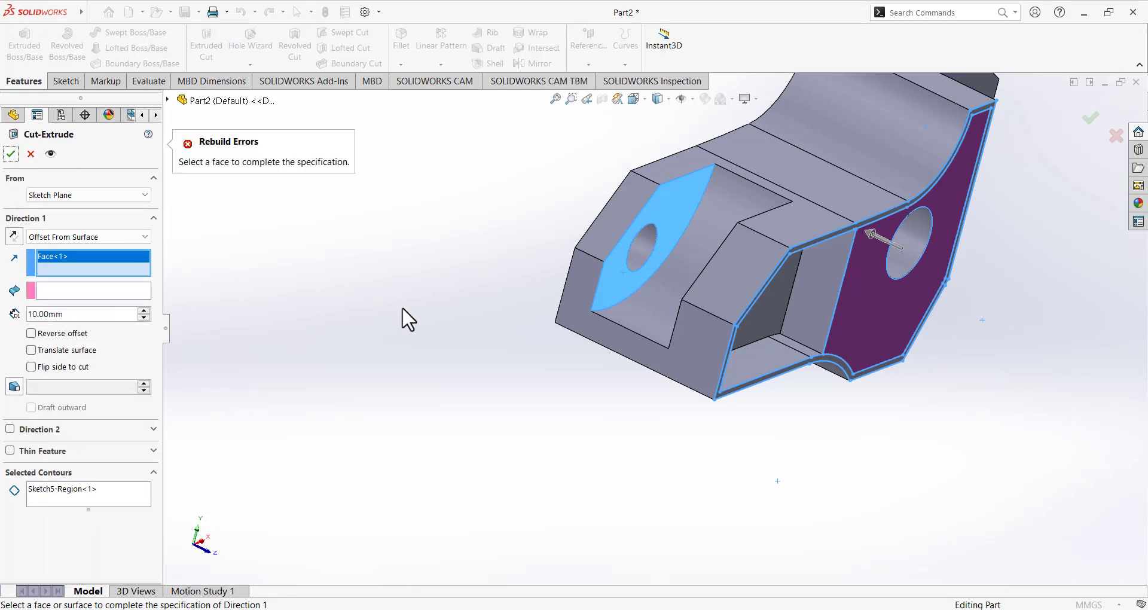
{"action": "middle_click_drag", "start_coordinate": [453, 303], "coordinate": [404, 272]}
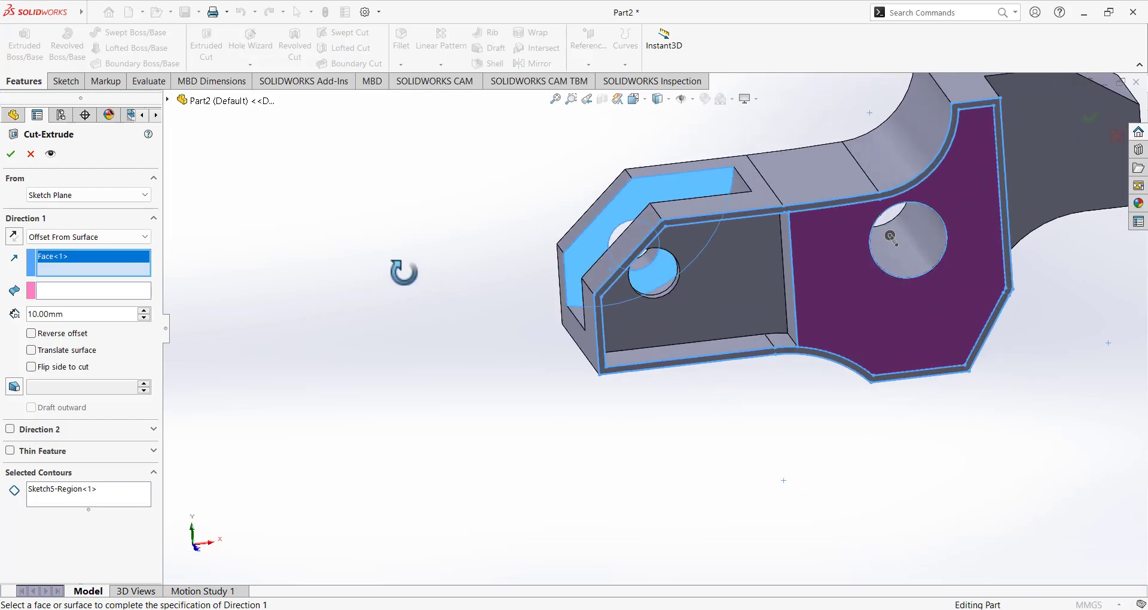
{"action": "left_click", "coordinate": [11, 155]}
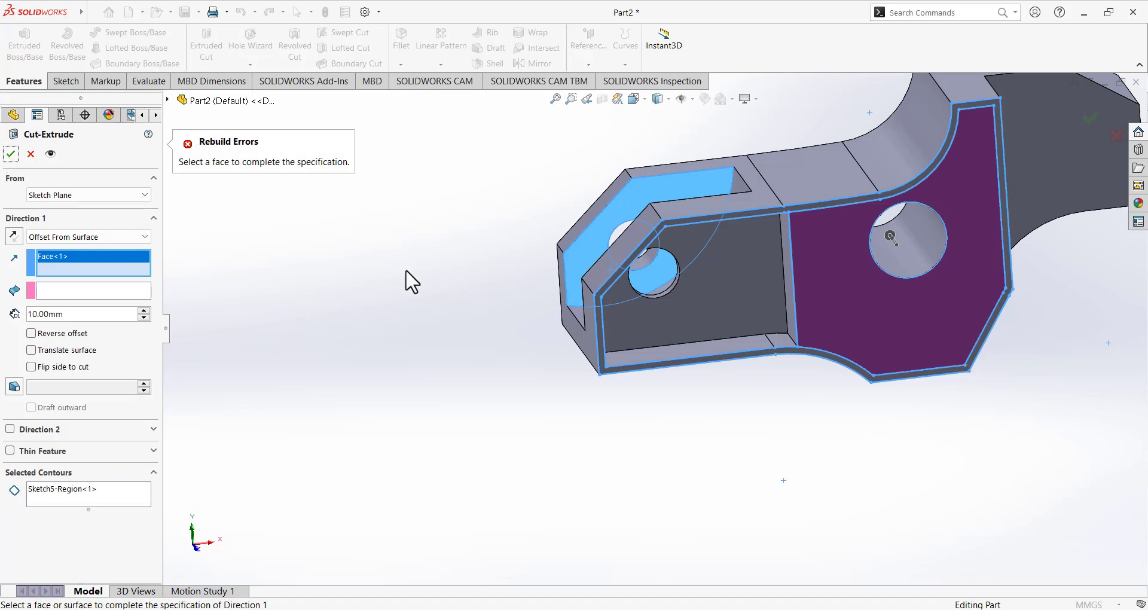
Replace the offset reference with the part's left end face and accept, creating Cut-Extrude6.
{"action": "right_click", "coordinate": [75, 265]}
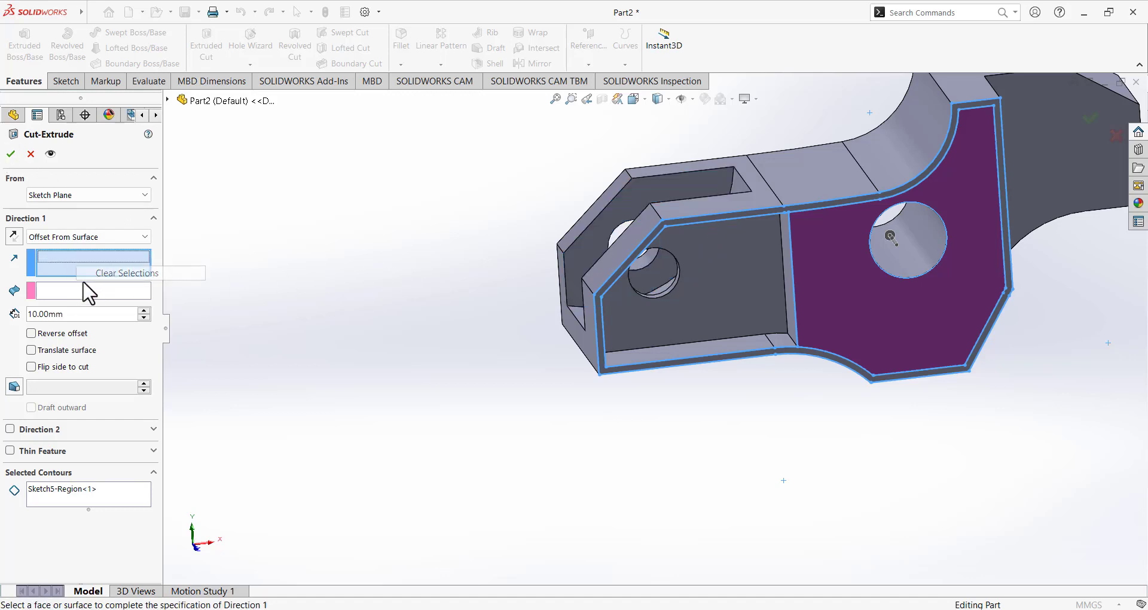
{"action": "left_click", "coordinate": [98, 273]}
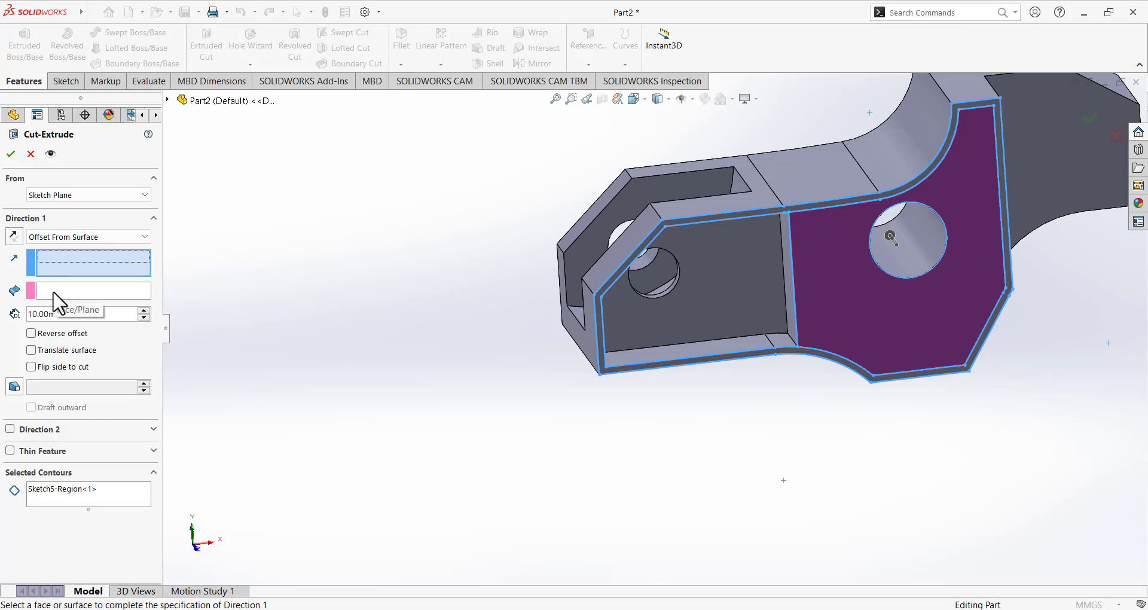
{"action": "left_click", "coordinate": [54, 292]}
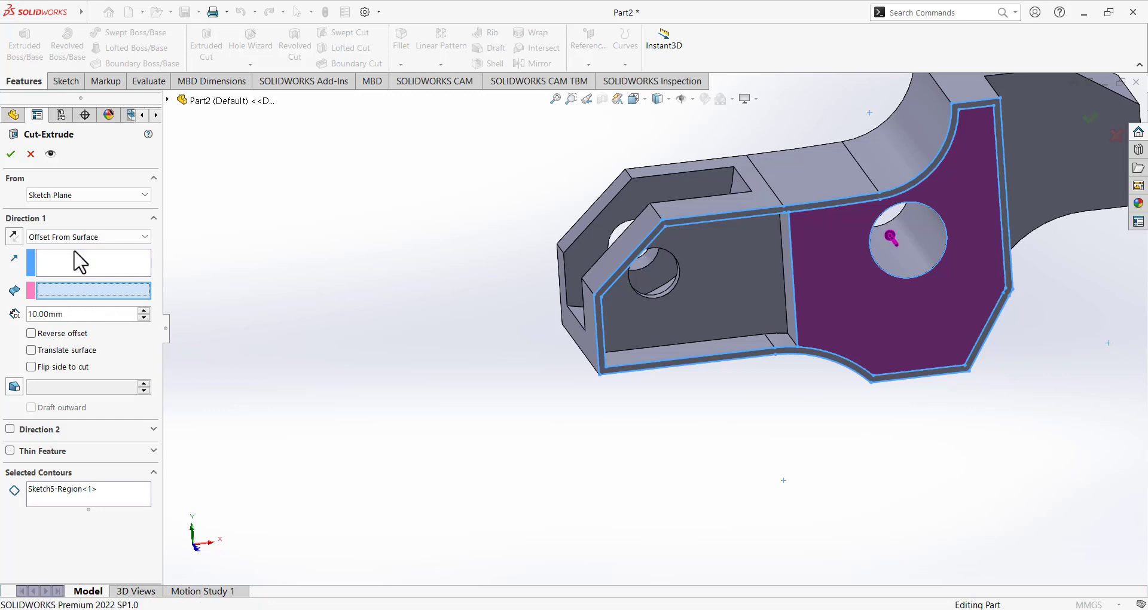
{"action": "middle_click_drag", "start_coordinate": [84, 272], "coordinate": [595, 279]}
{"action": "left_click", "coordinate": [595, 280]}
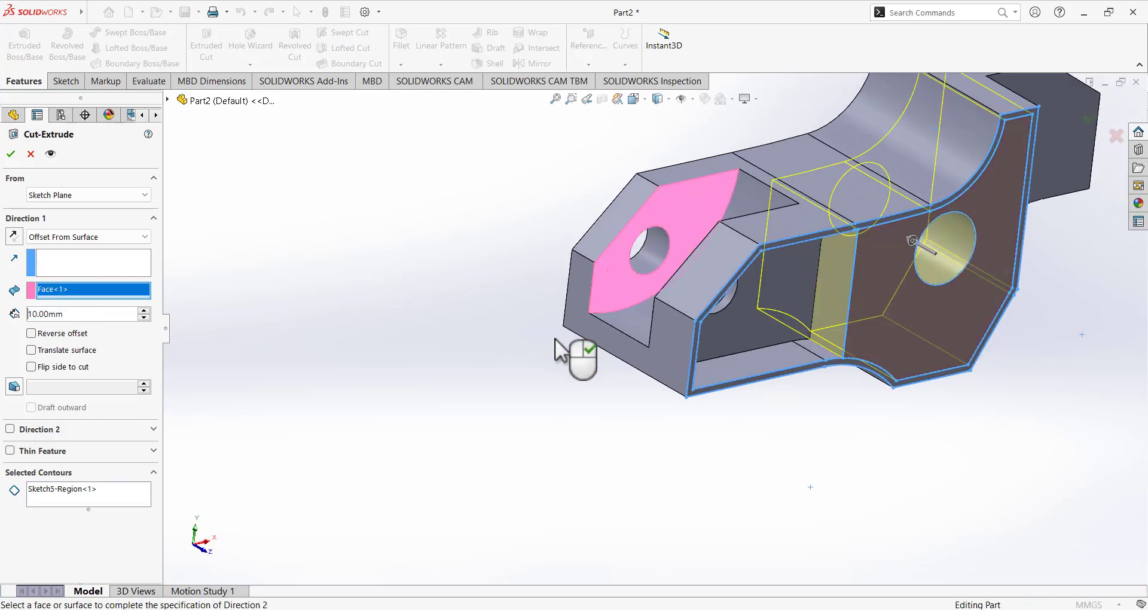
{"action": "left_click", "coordinate": [12, 151]}
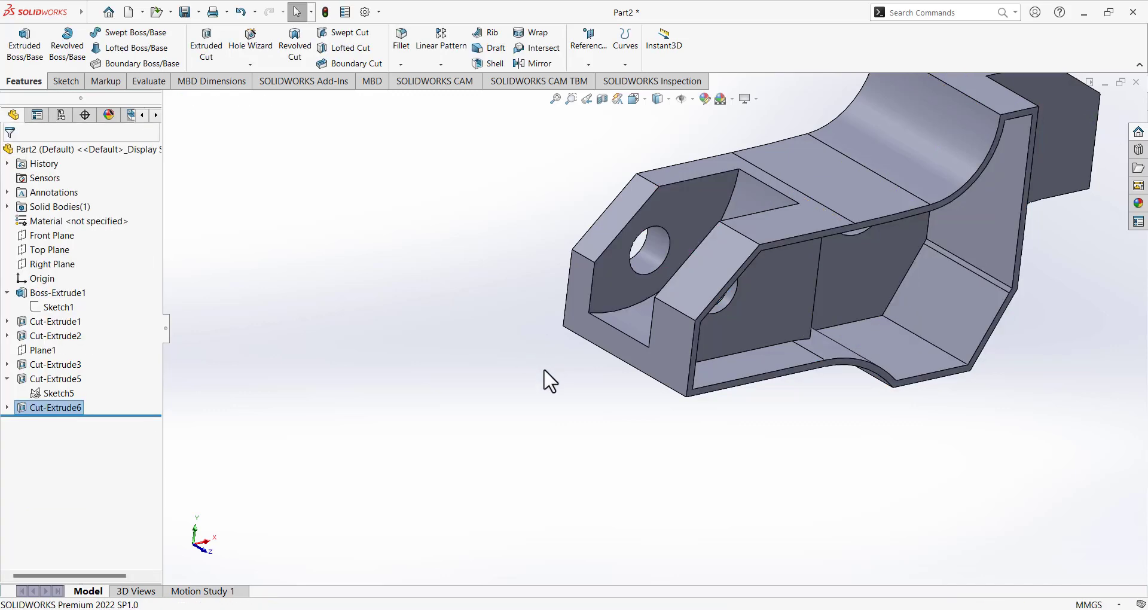
Orbit the part, including from below, and compare its pockets with the Paint reference drawing.
{"action": "mouse_move", "coordinate": [543, 379]}
{"action": "middle_mouse_down"}
{"action": "mouse_move", "coordinate": [451, 315]}
{"action": "mouse_move", "coordinate": [487, 391]}
{"action": "middle_mouse_up"}
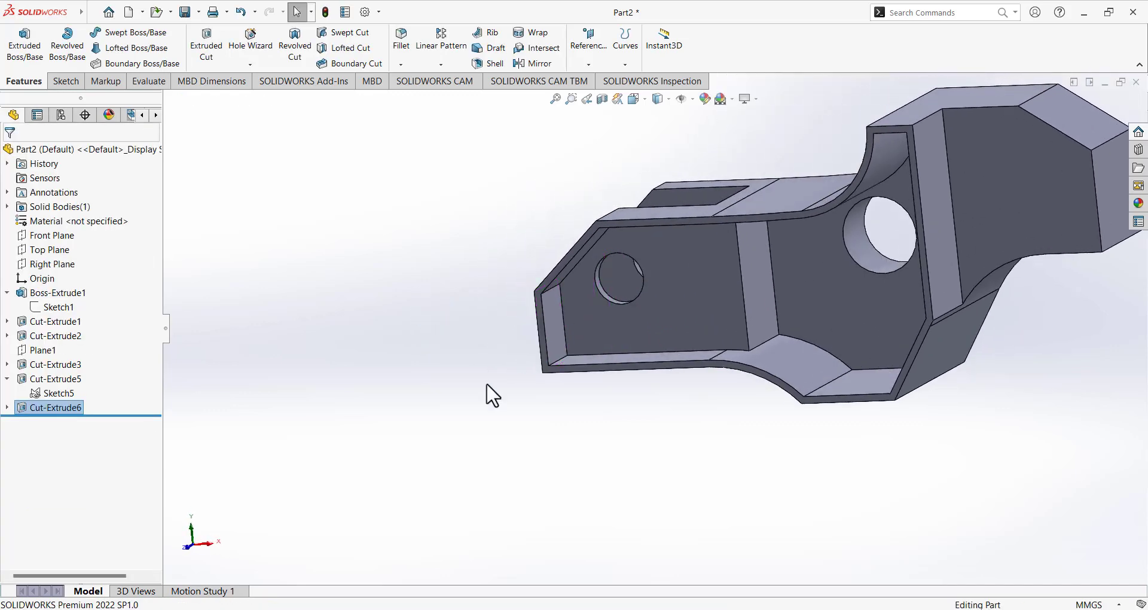
{"action": "left_click", "coordinate": [721, 605]}
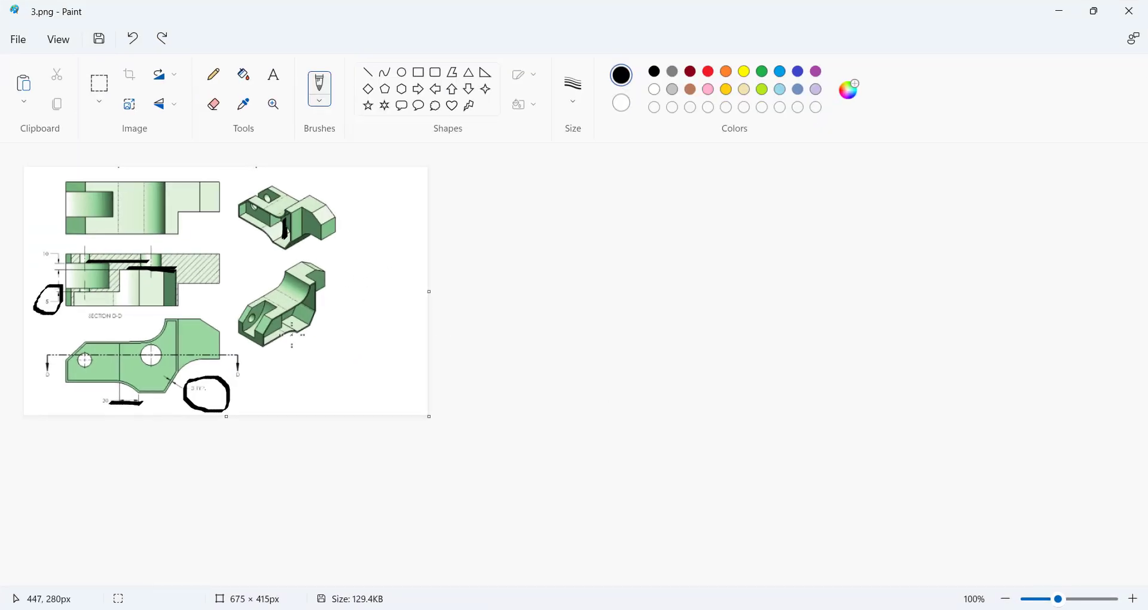
{"action": "left_click", "coordinate": [721, 606]}
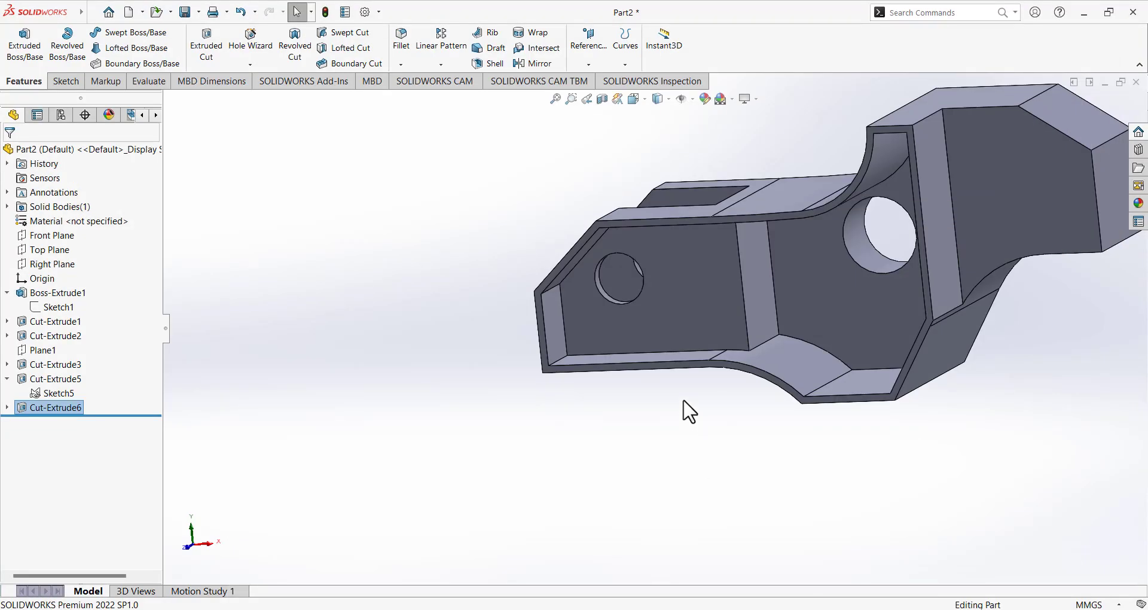
{"action": "middle_click_drag", "start_coordinate": [687, 411], "coordinate": [651, 307]}
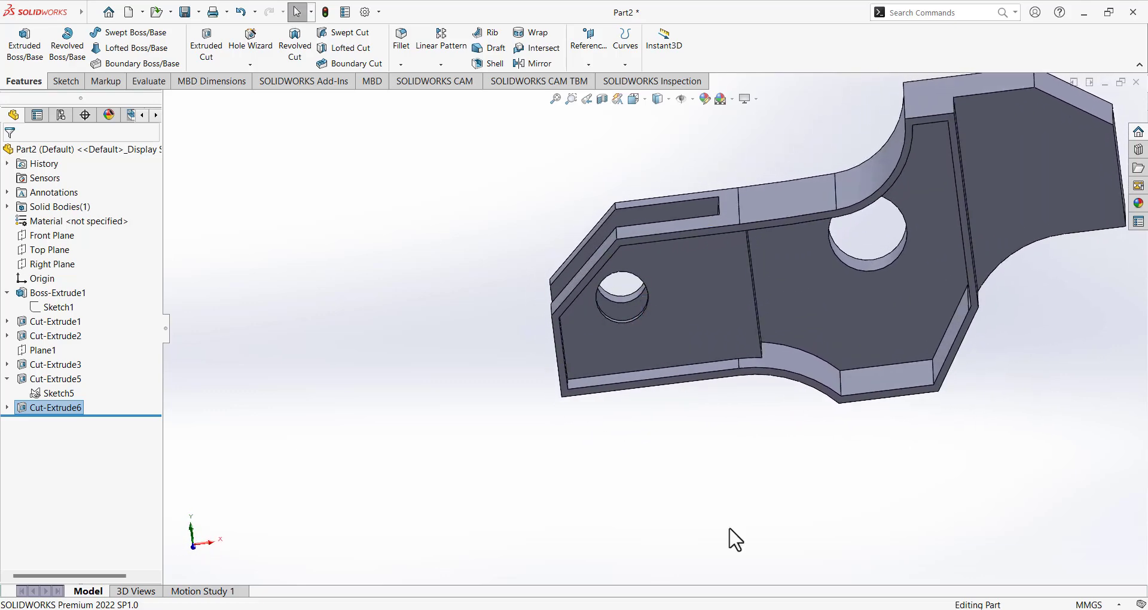
{"action": "left_click", "coordinate": [693, 608]}
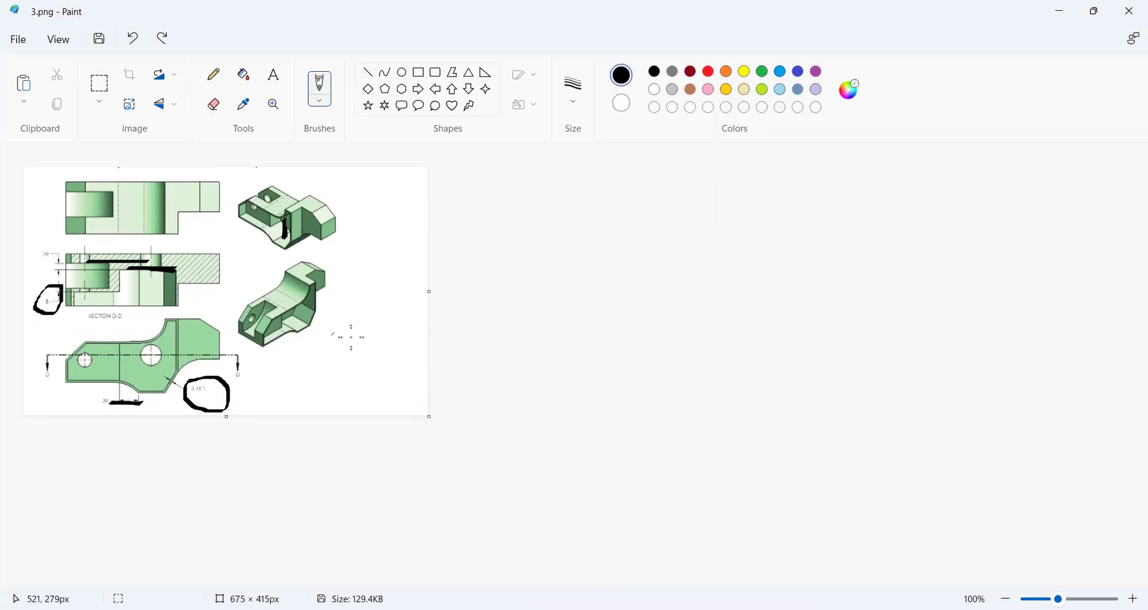
{"action": "key", "text": "alt+Tab"}
Make a final comparison with the drawing and set the view to standard Isometric.
{"action": "mouse_move", "coordinate": [879, 438]}
{"action": "middle_mouse_down"}
{"action": "mouse_move", "coordinate": [848, 464]}
{"action": "mouse_move", "coordinate": [852, 348]}
{"action": "middle_mouse_up"}
{"action": "left_click", "coordinate": [694, 607]}
{"action": "key", "text": "alt+Tab"}
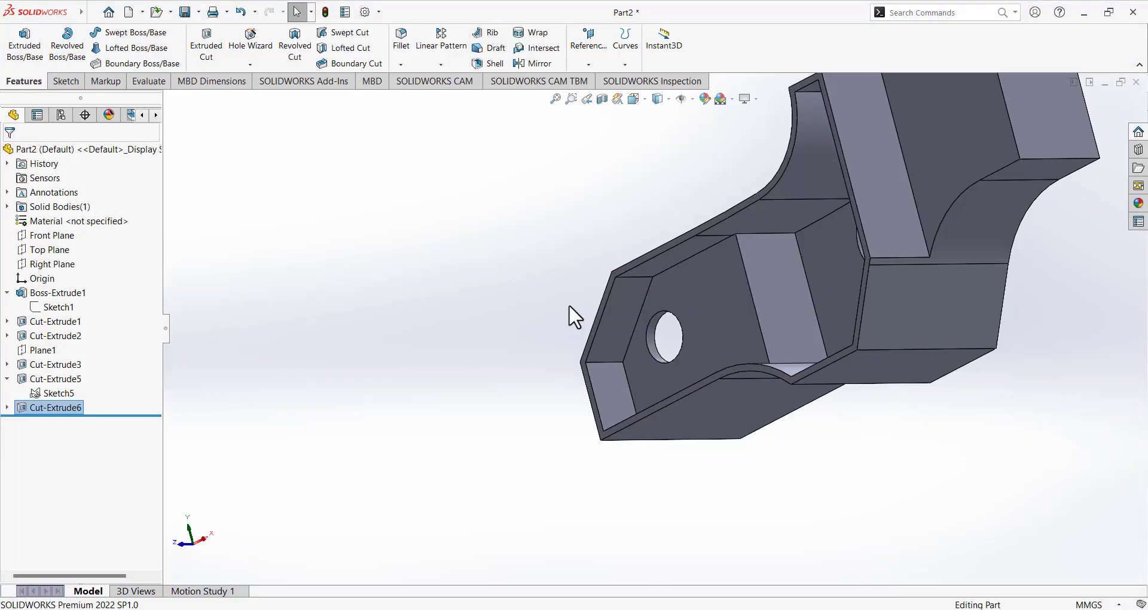
{"action": "left_click", "coordinate": [634, 100]}
{"action": "left_click", "coordinate": [698, 133]}
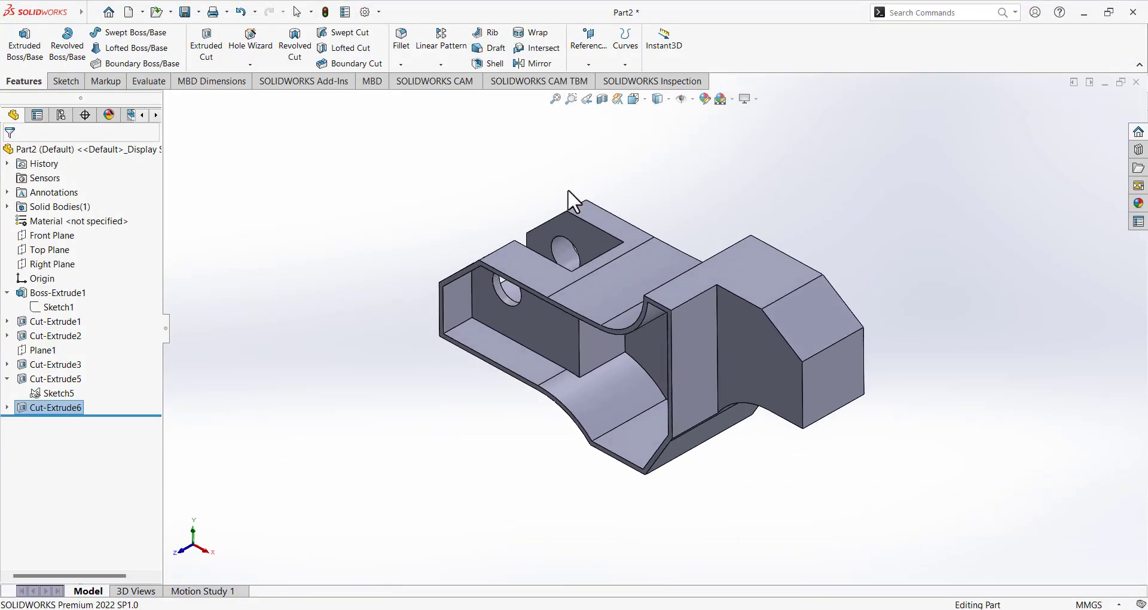